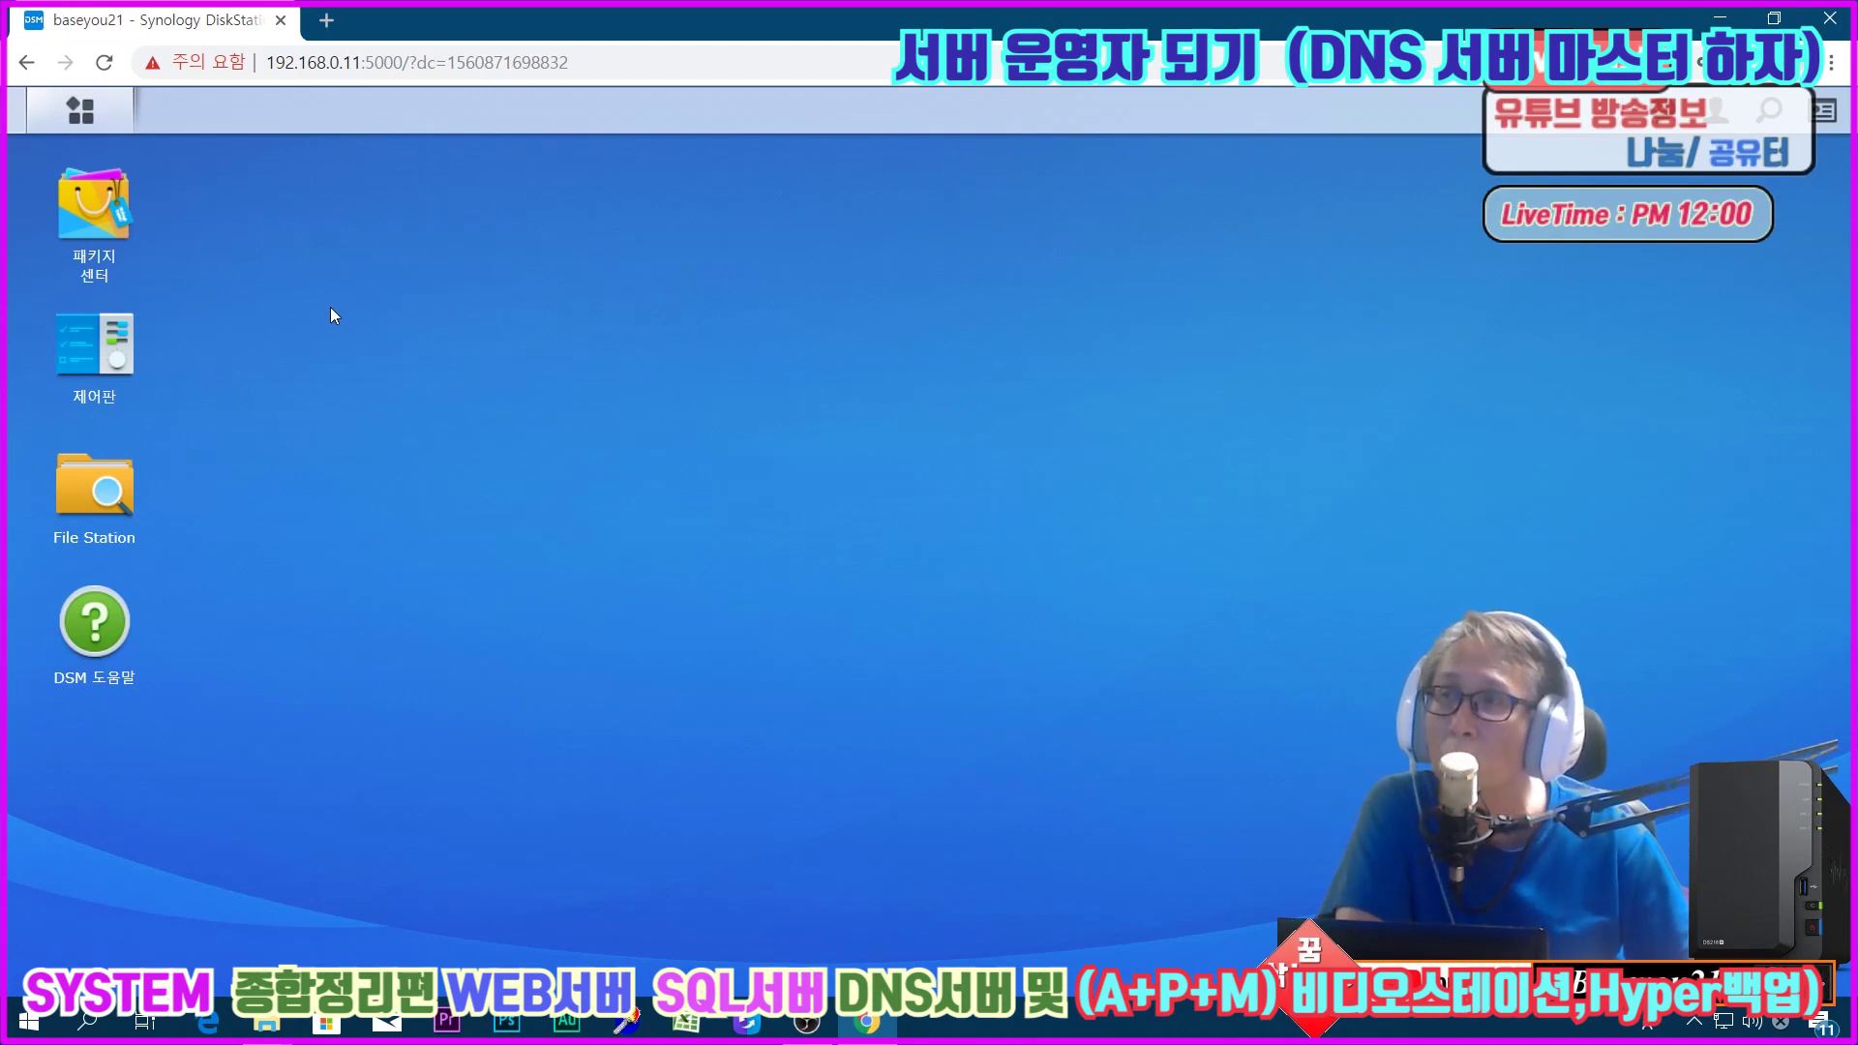
Step: Check Storage Manager for any existing volumes and storage pools
click(84, 122)
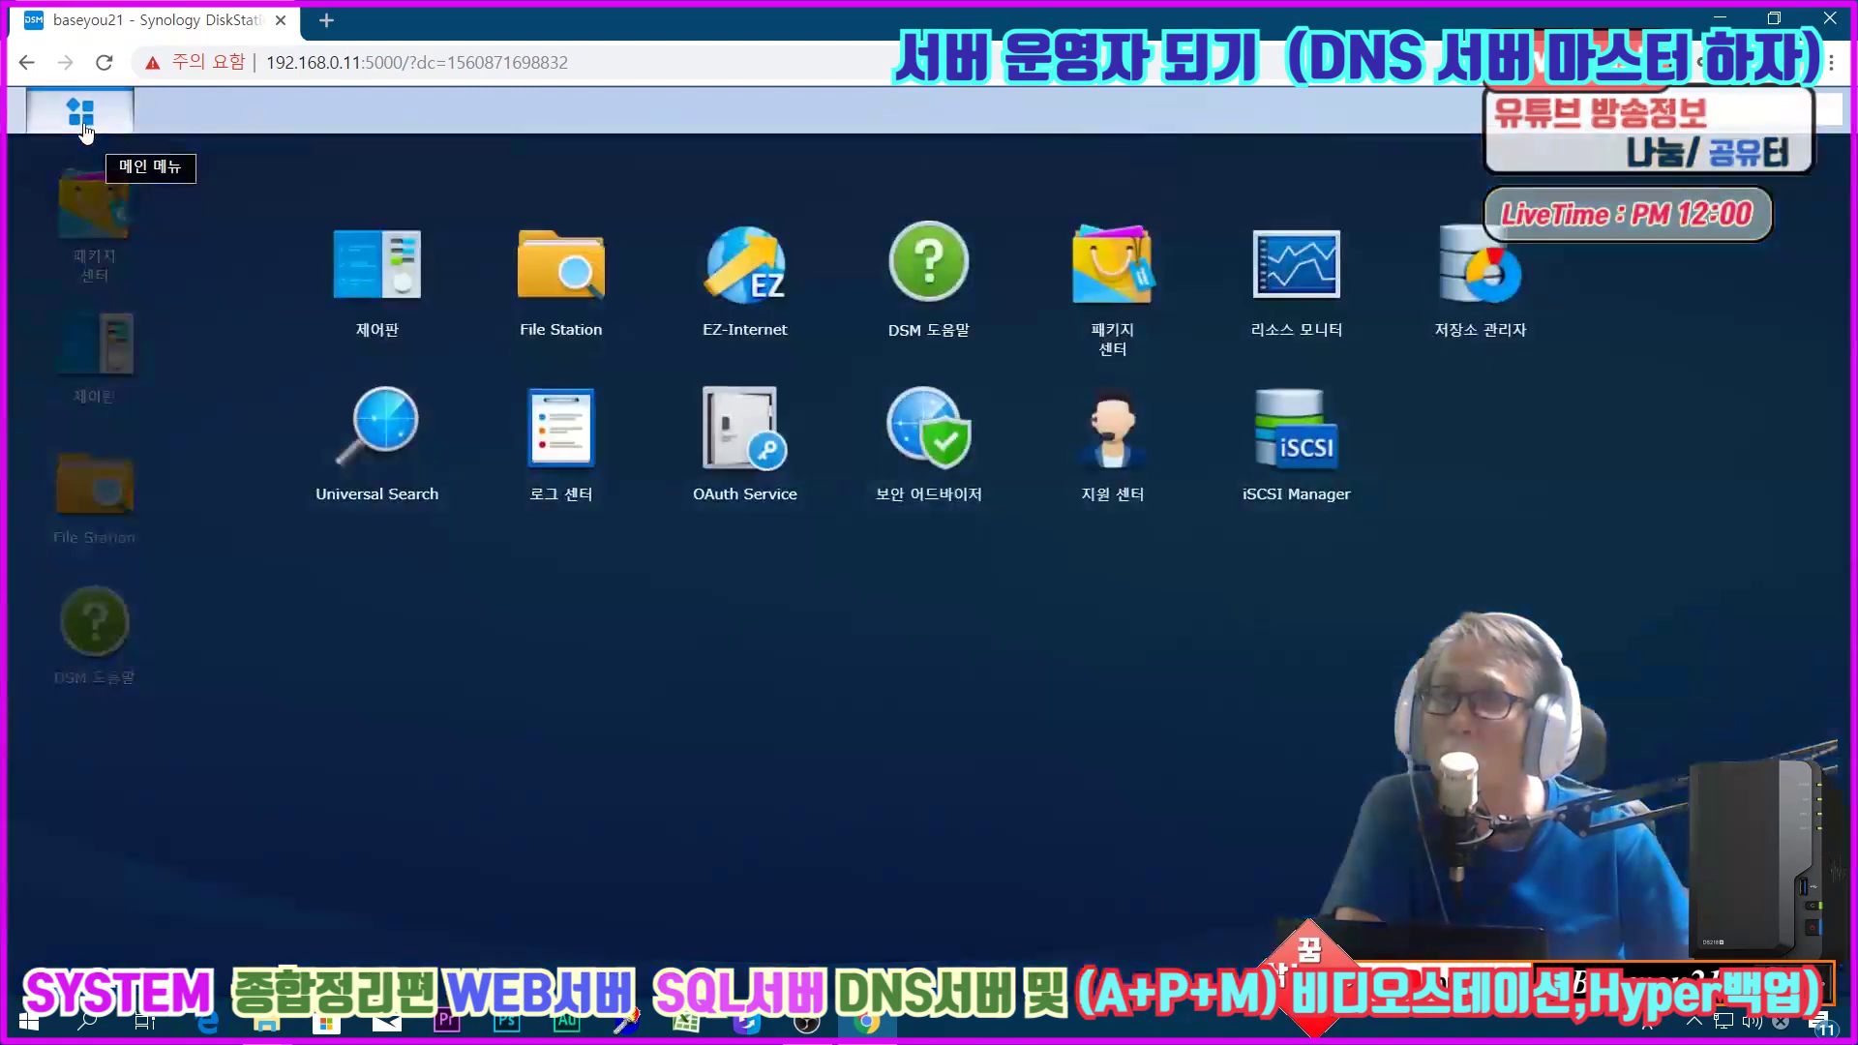
click(1384, 387)
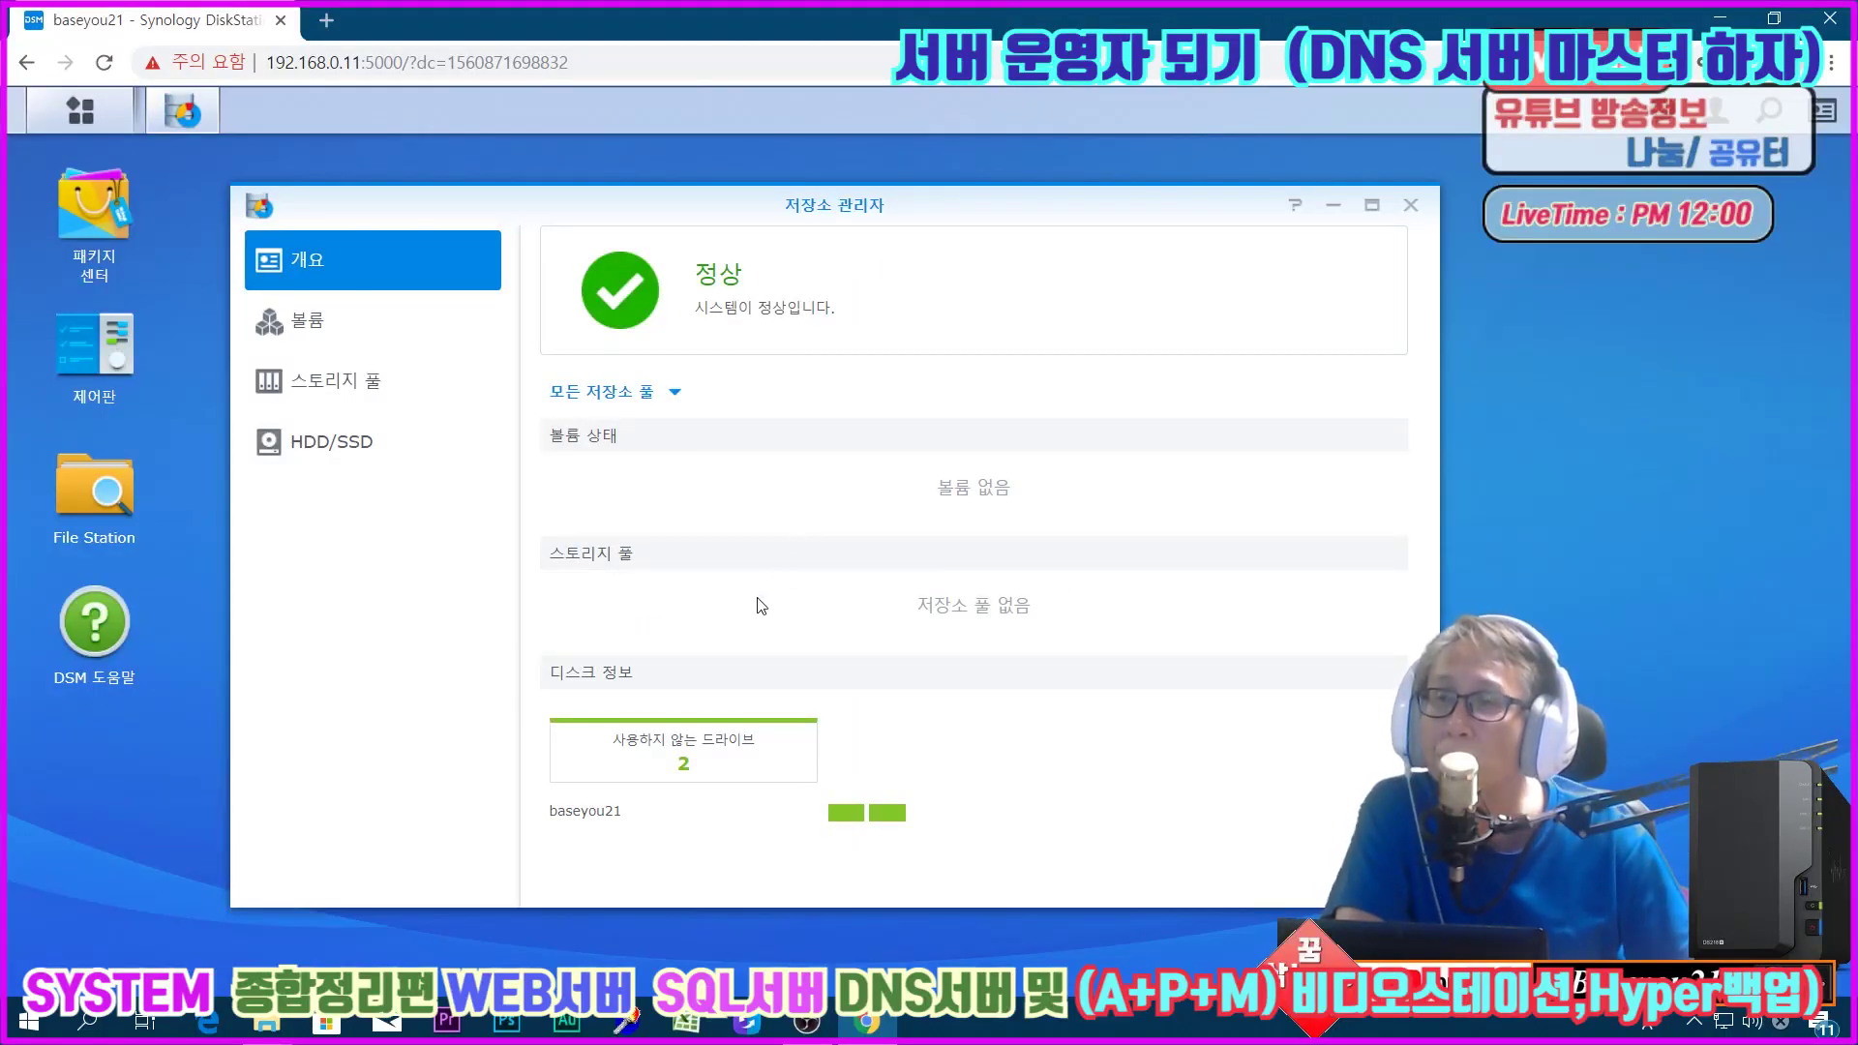
click(337, 346)
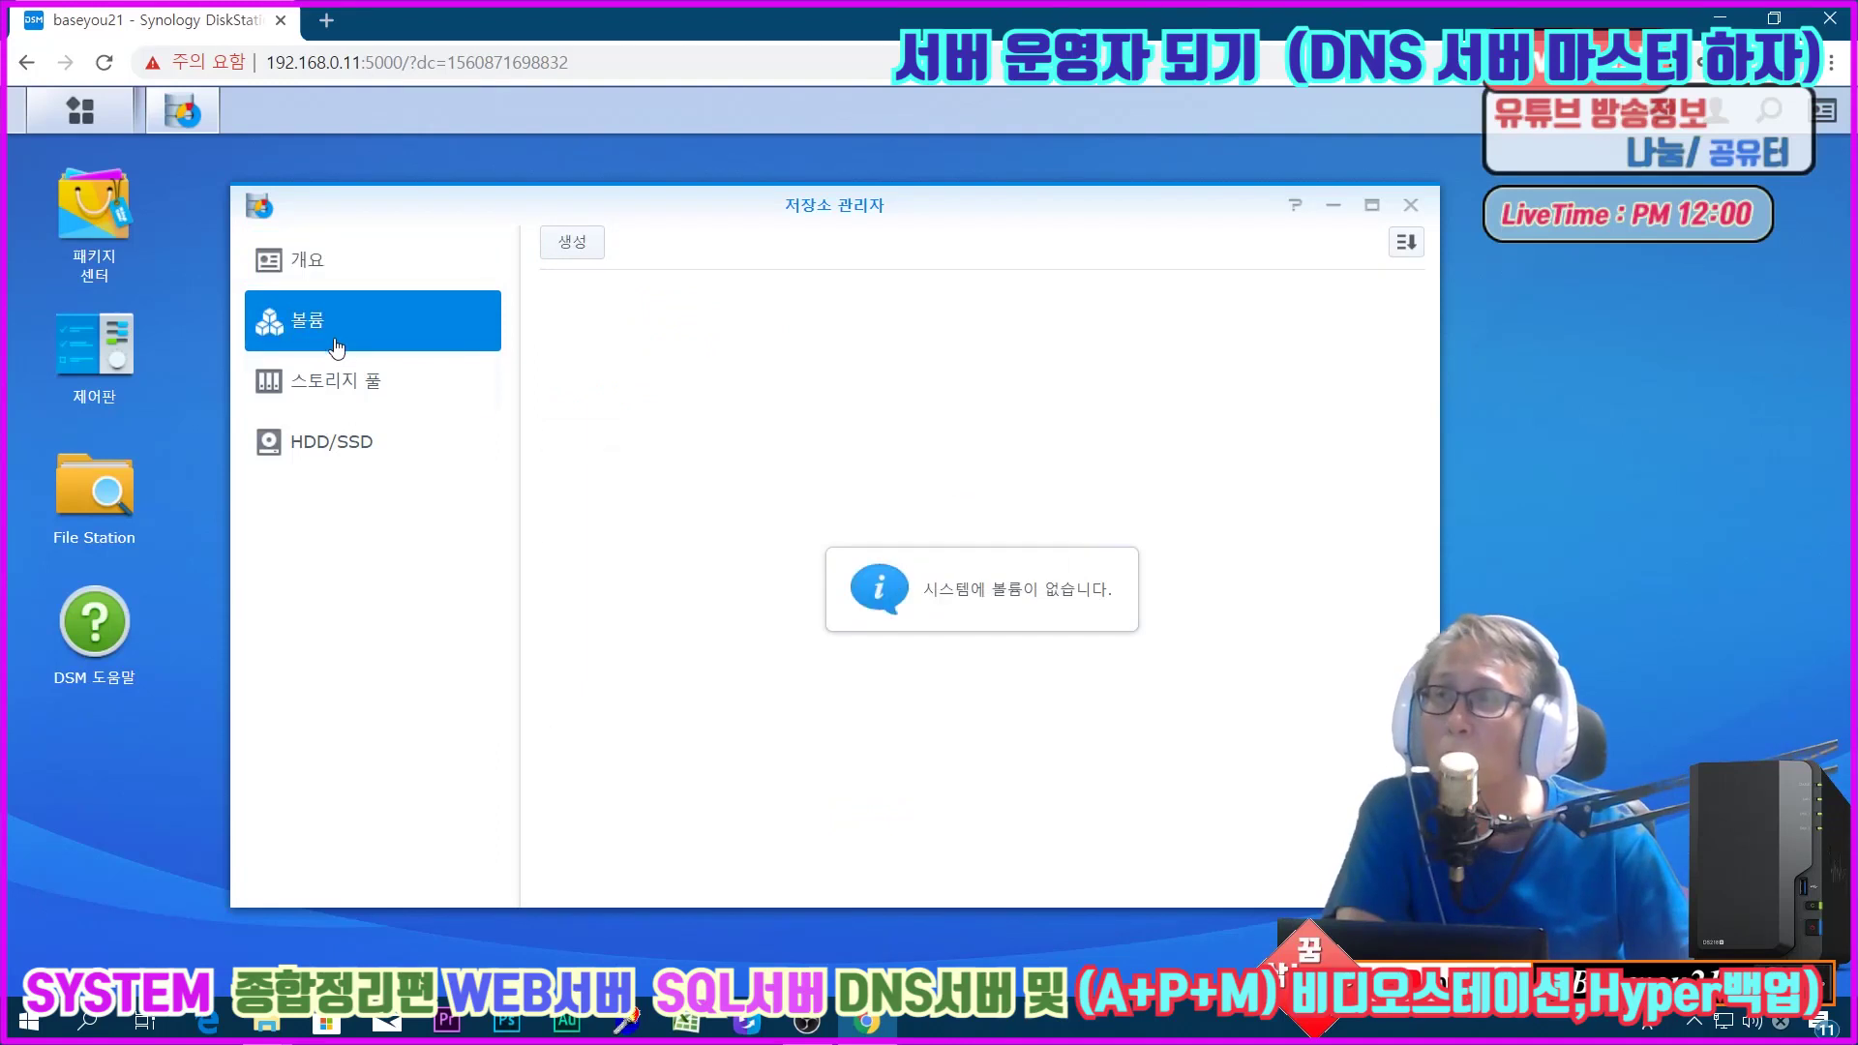
click(341, 401)
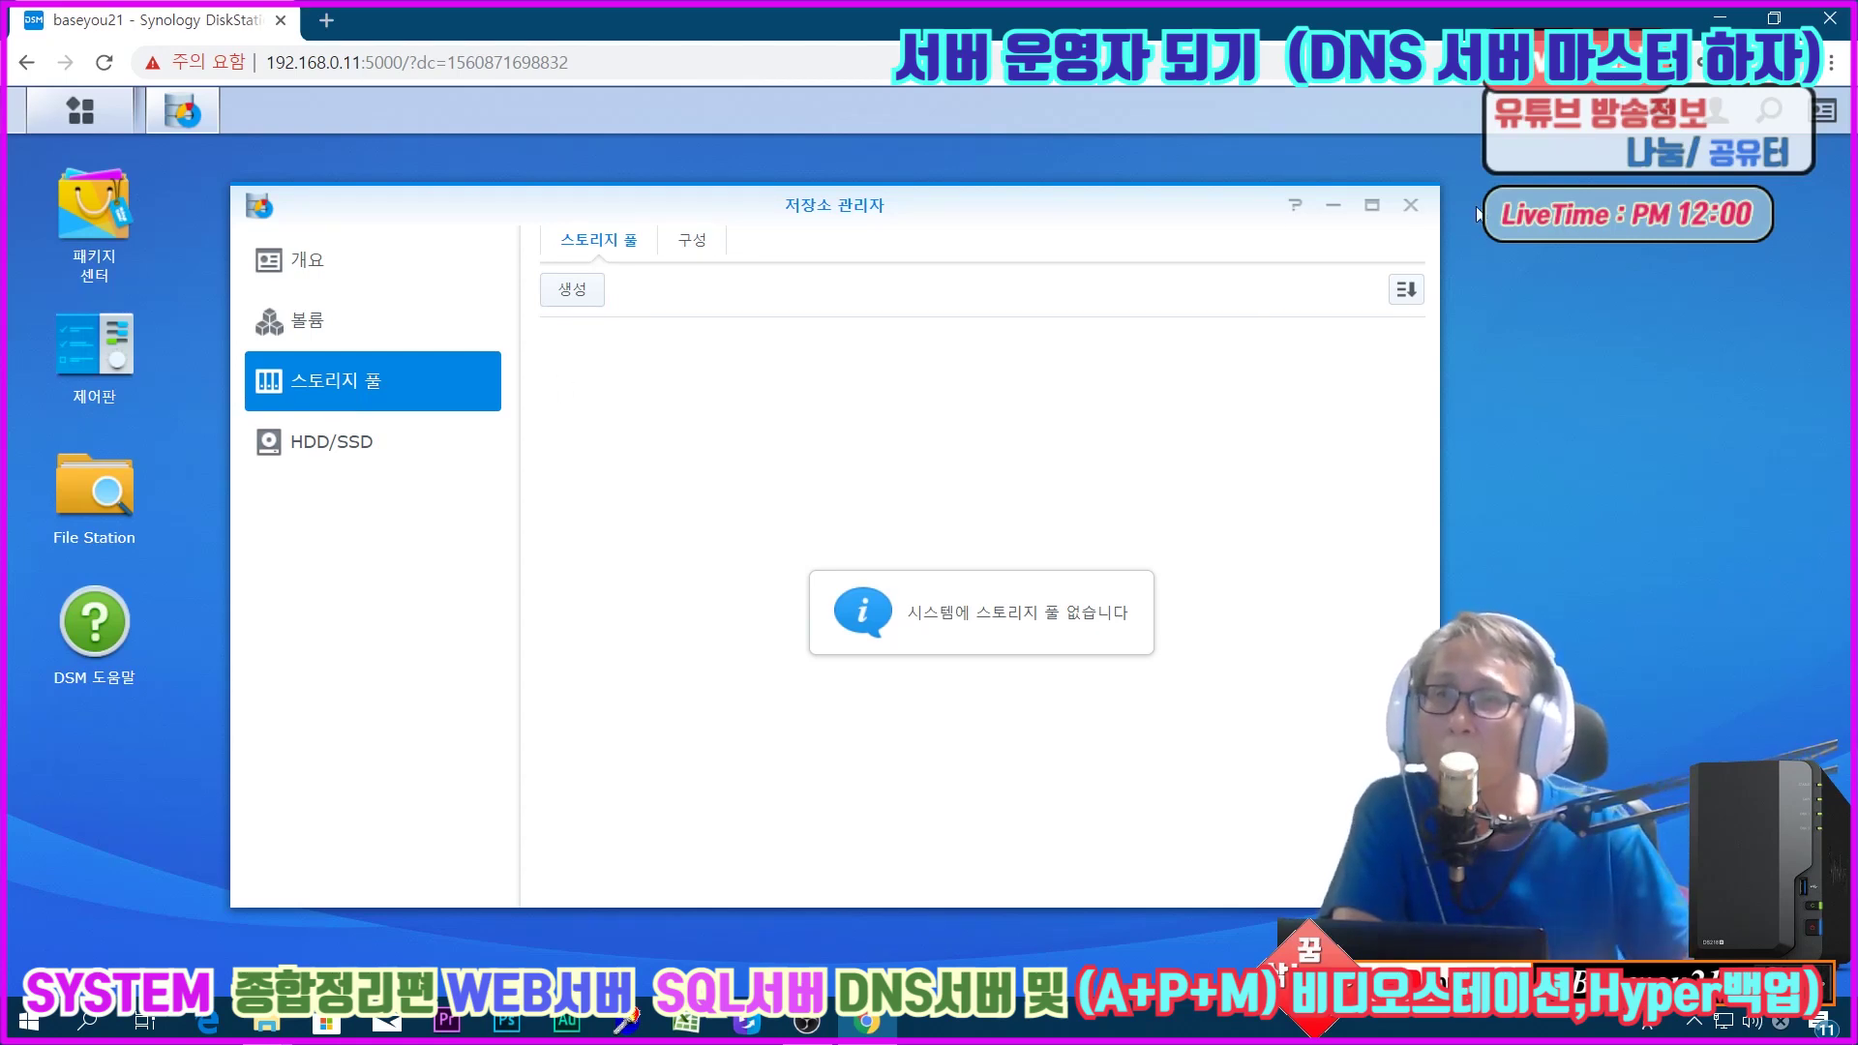
click(1424, 205)
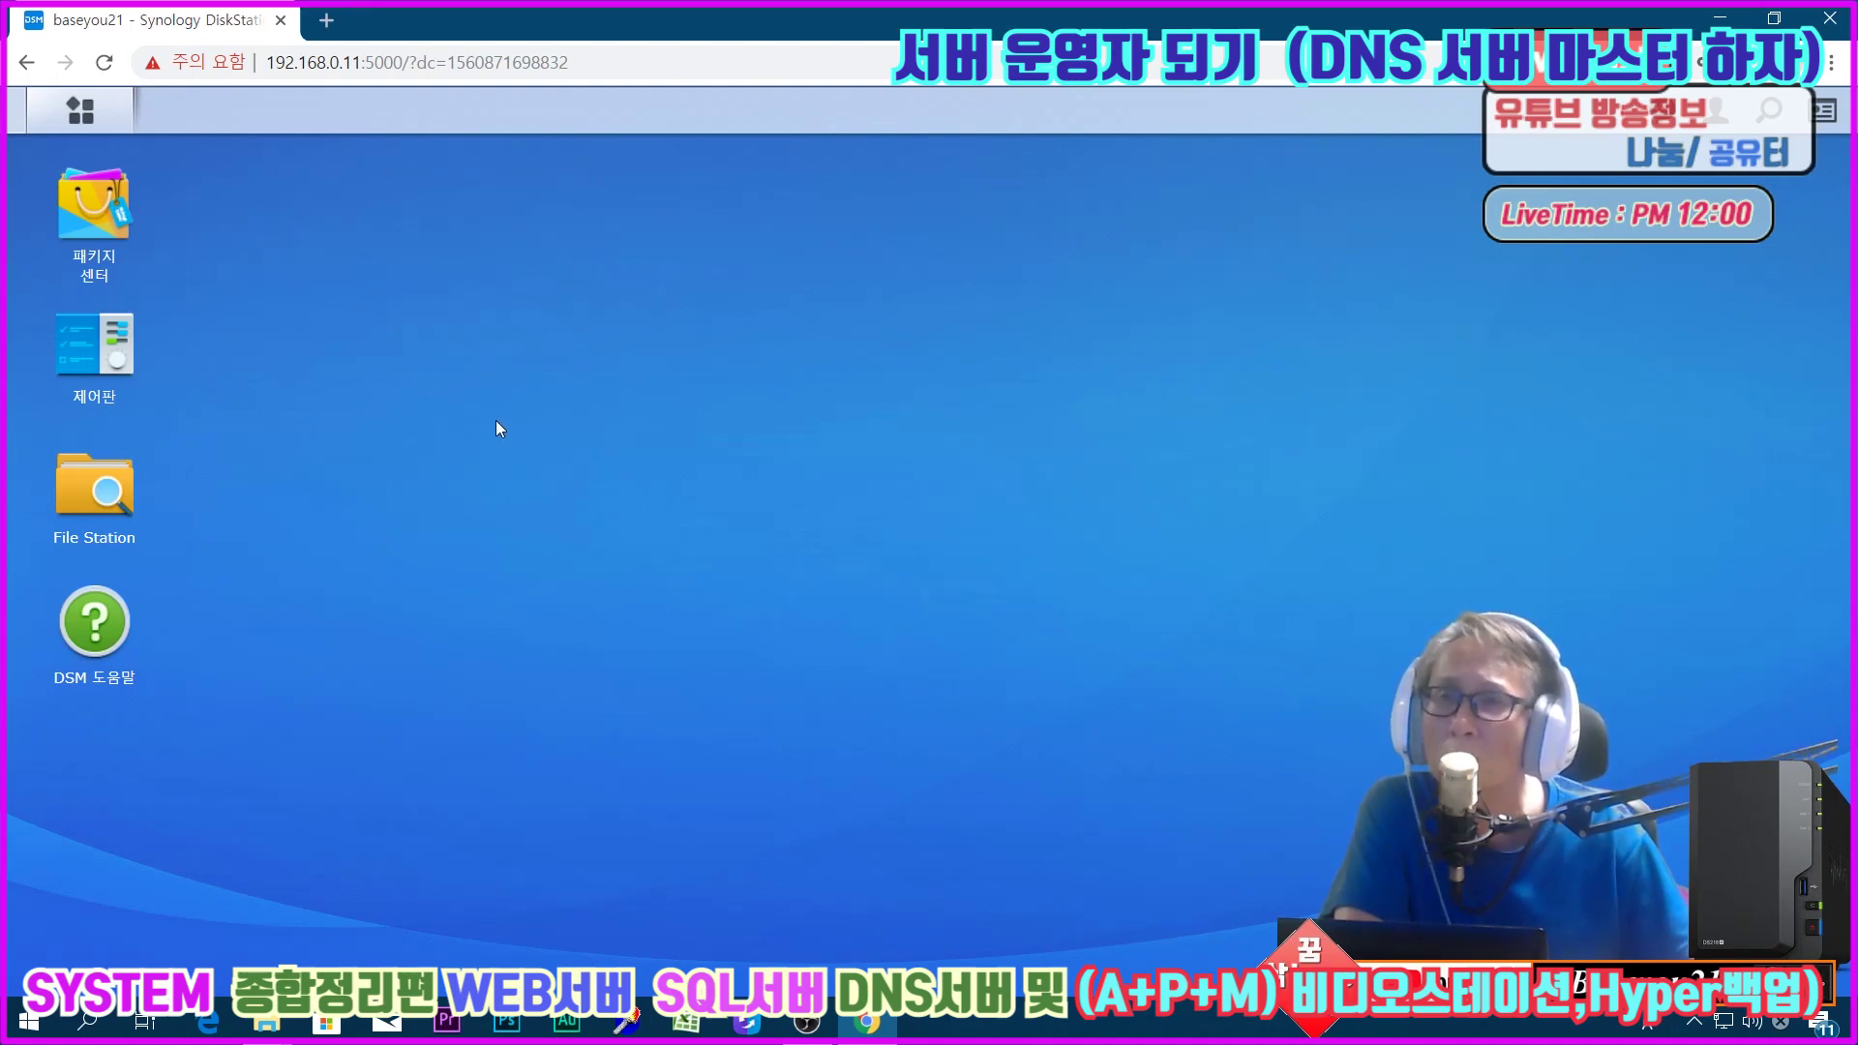
Step: Review the already-installed packages in Package Center
click(93, 220)
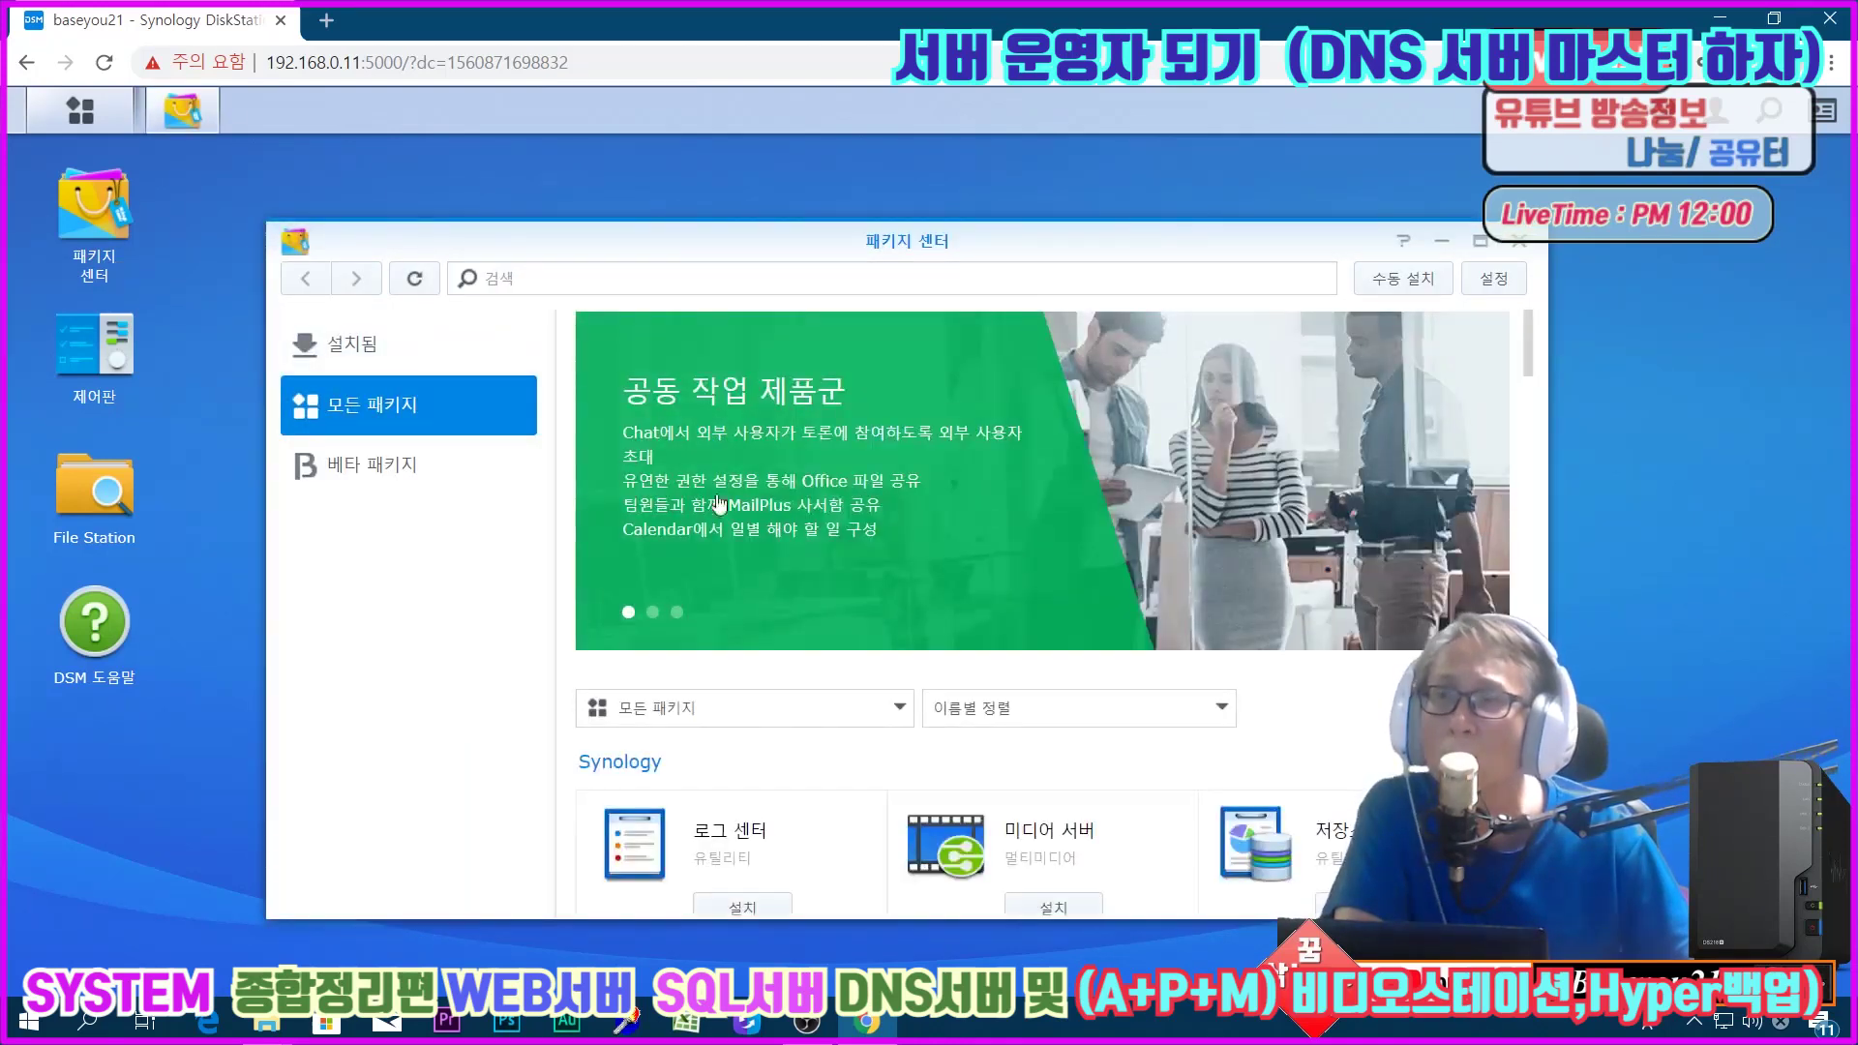
click(399, 343)
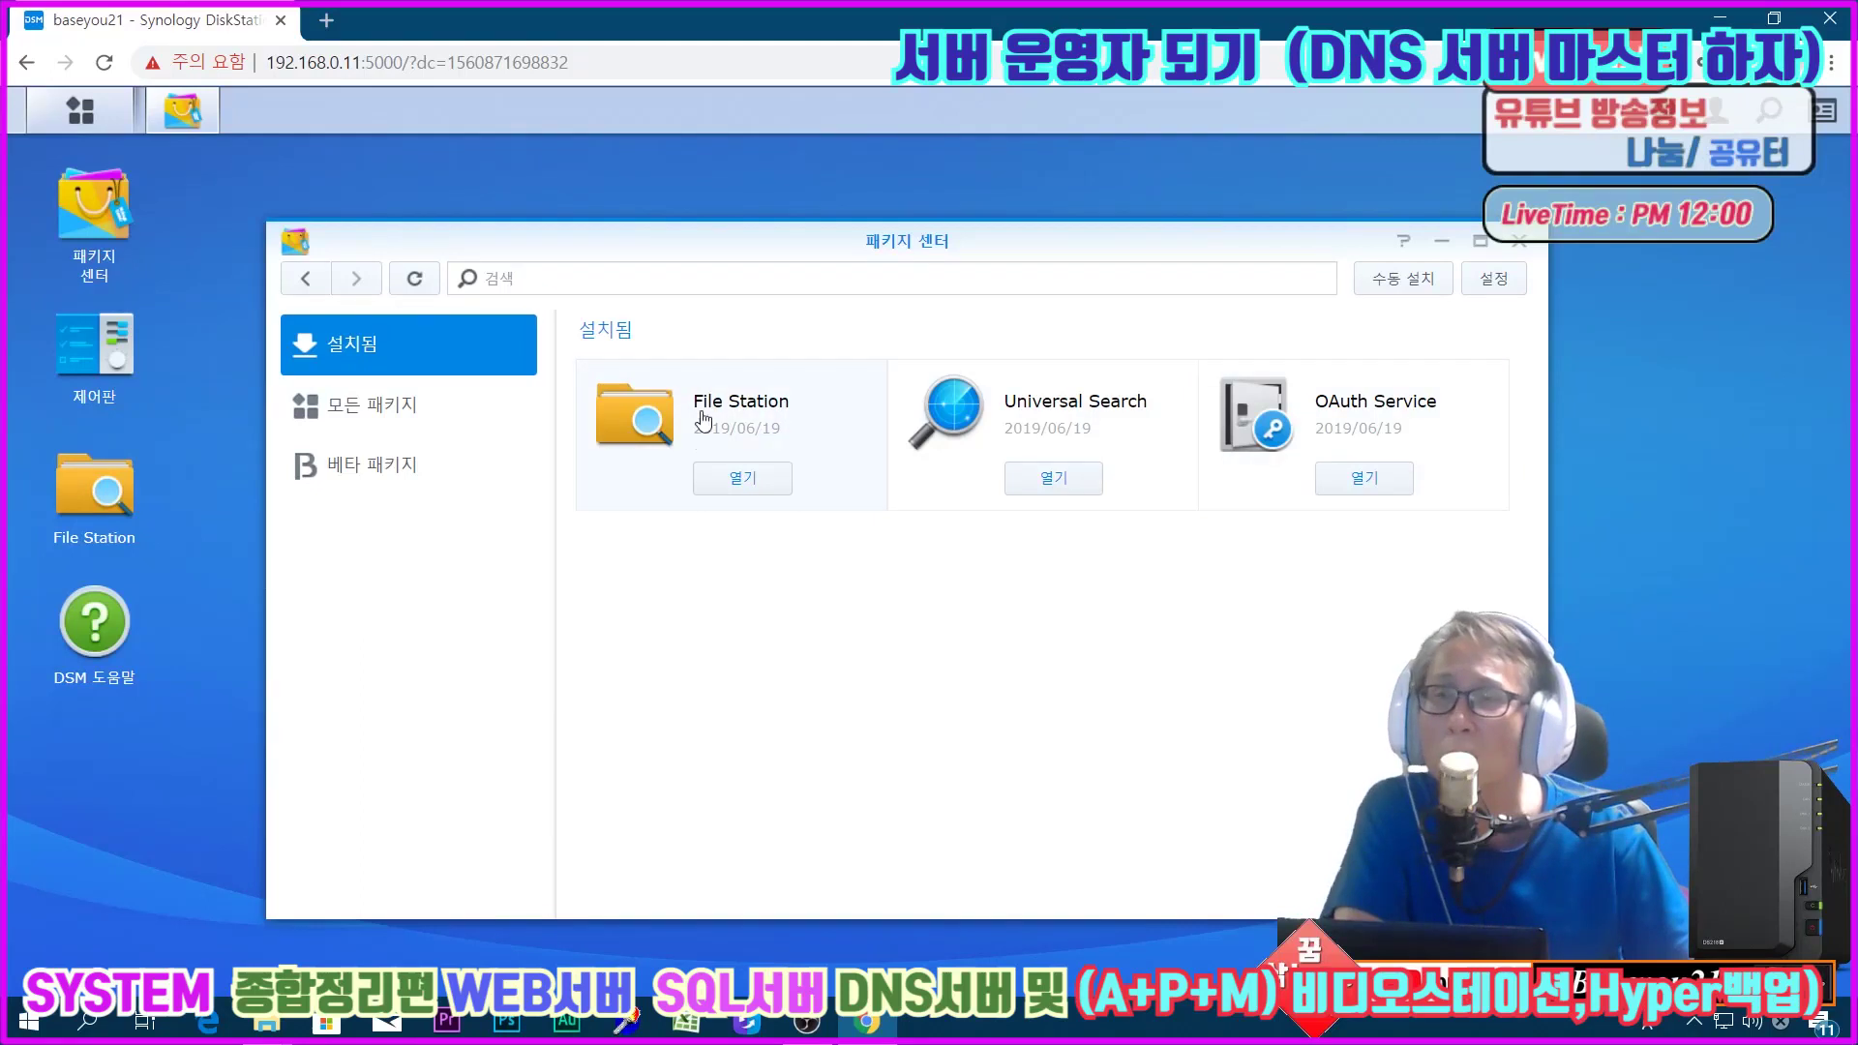
click(1517, 248)
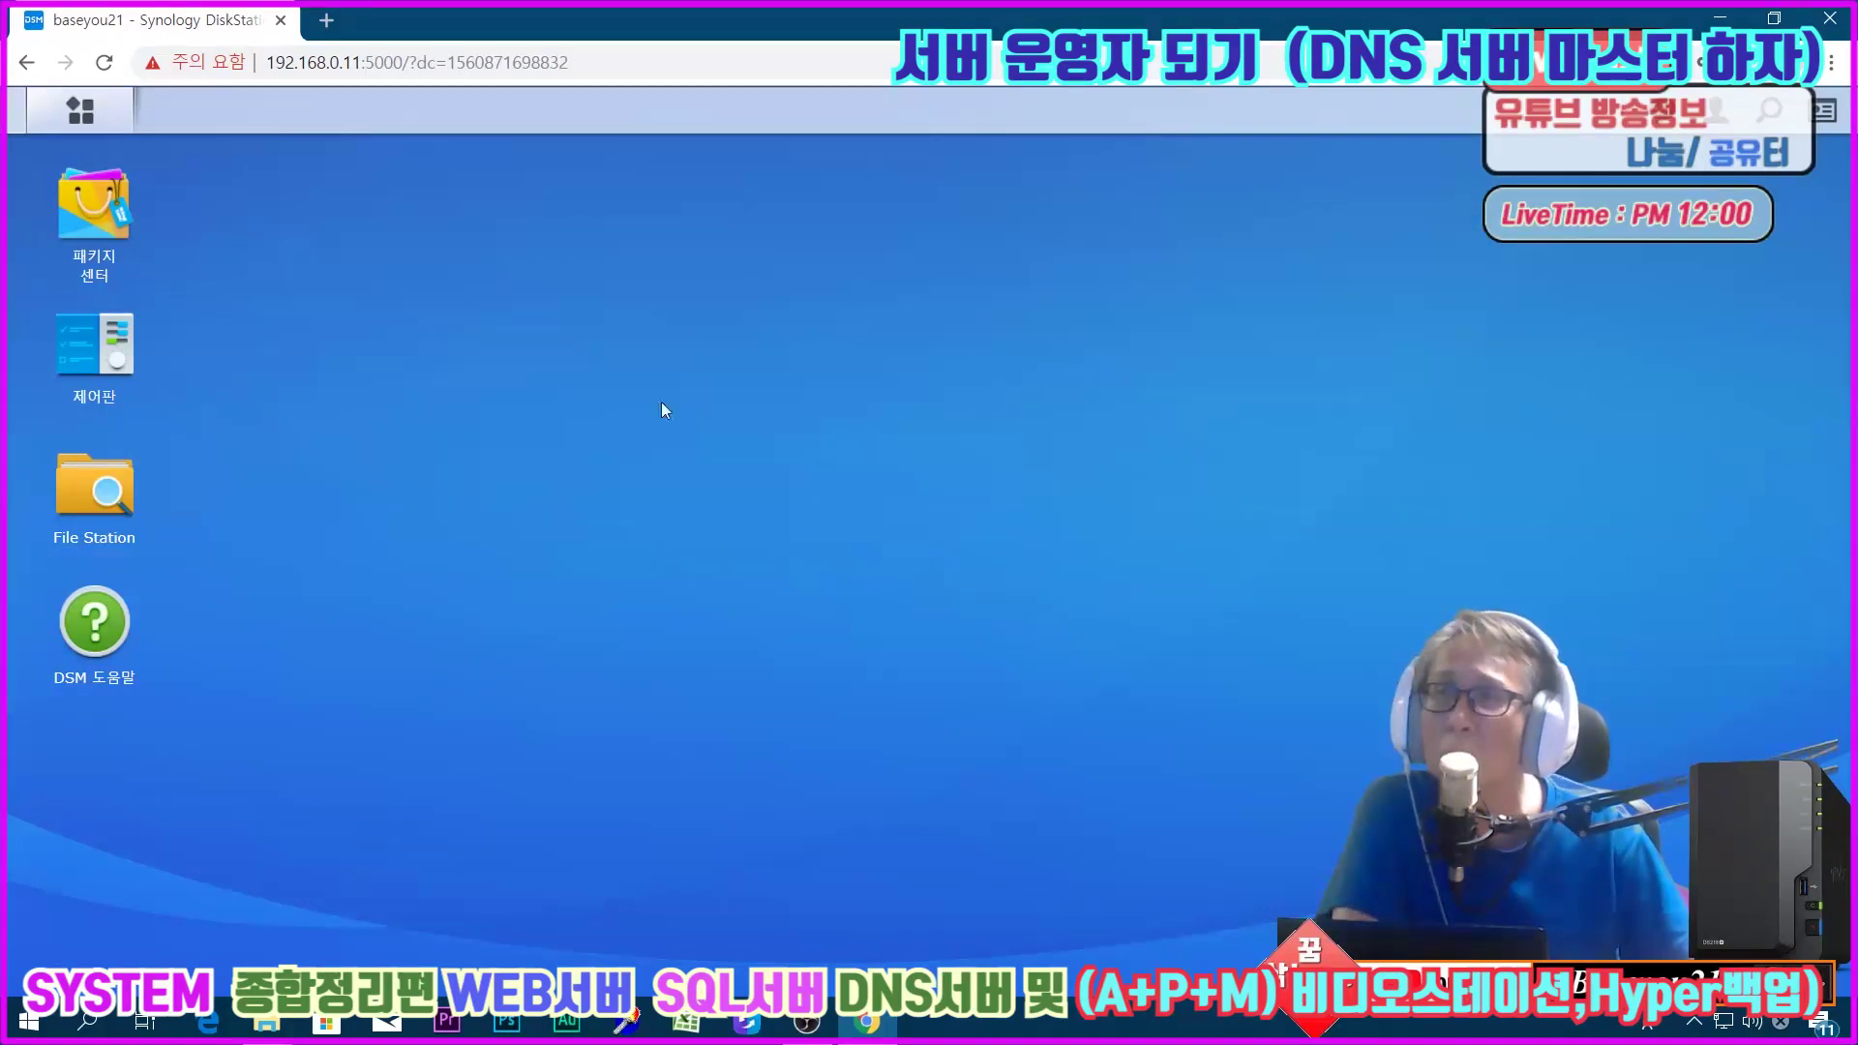
Step: Look over shared folders and user accounts in Control Panel, then select port 5000 in the NAS address
click(114, 360)
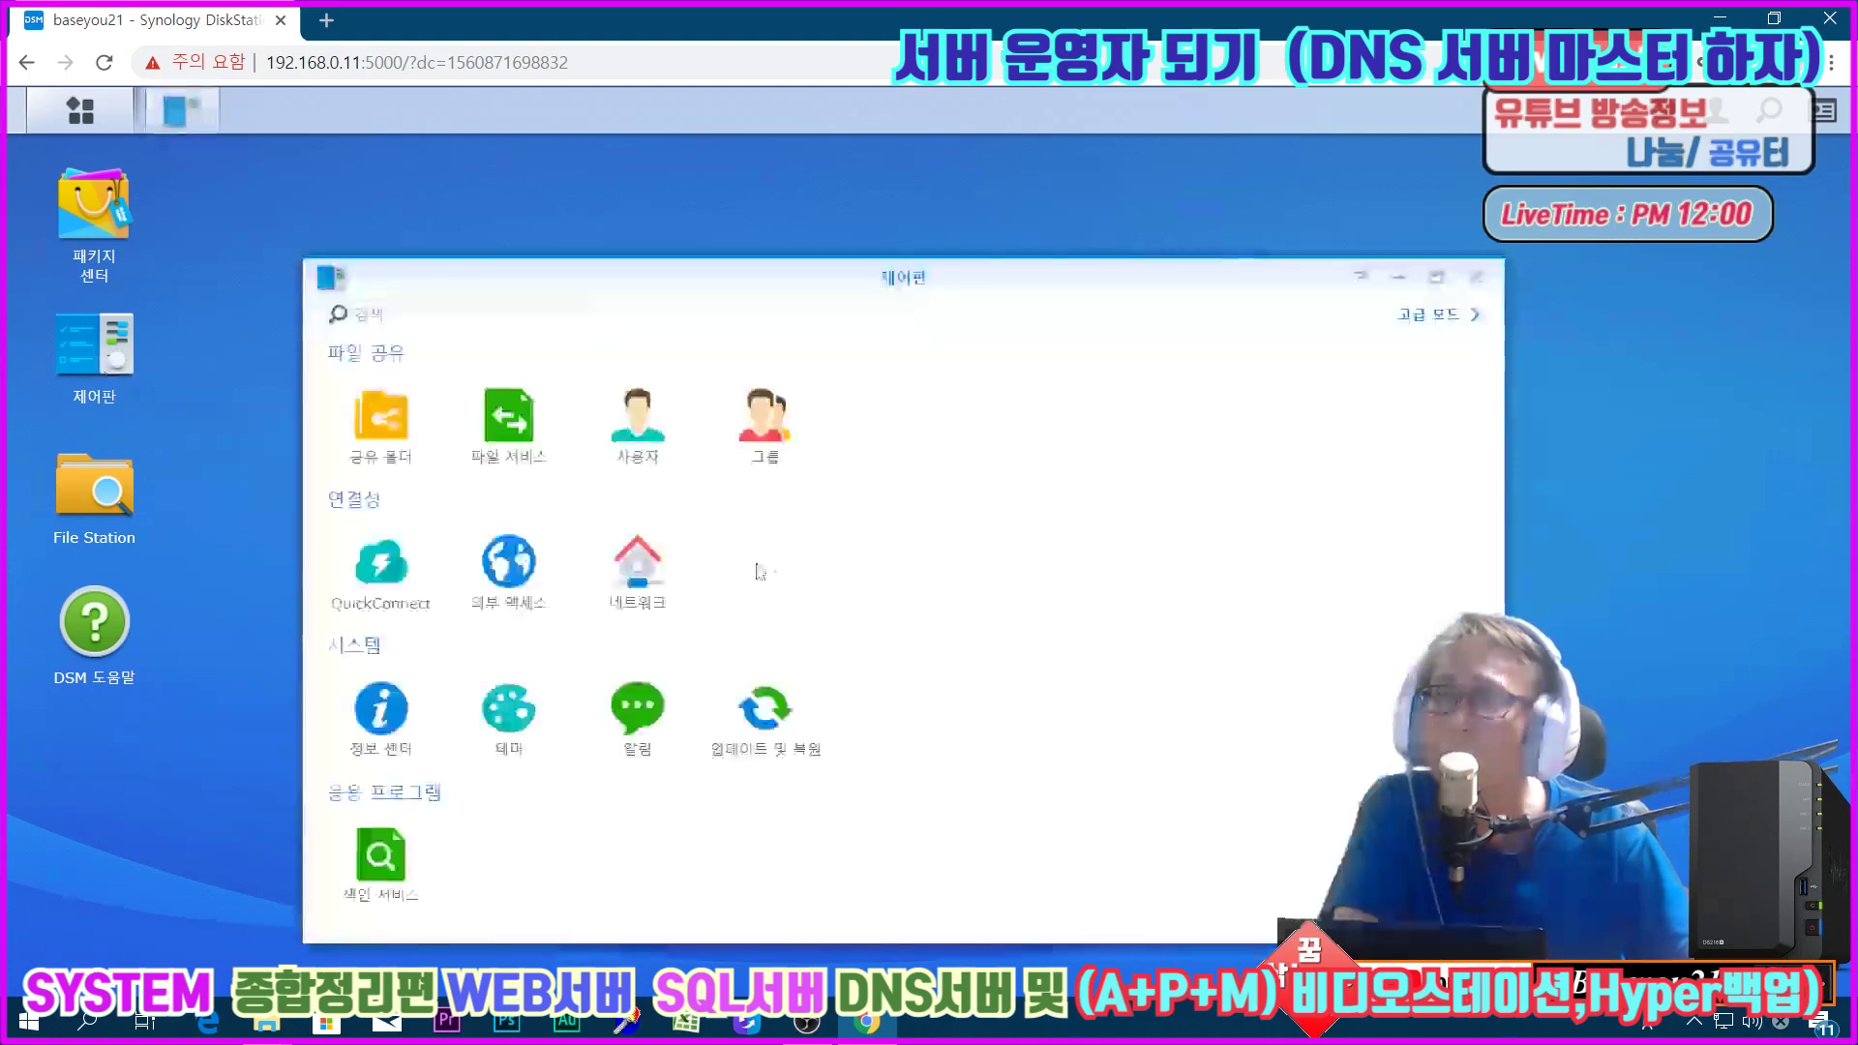
click(376, 434)
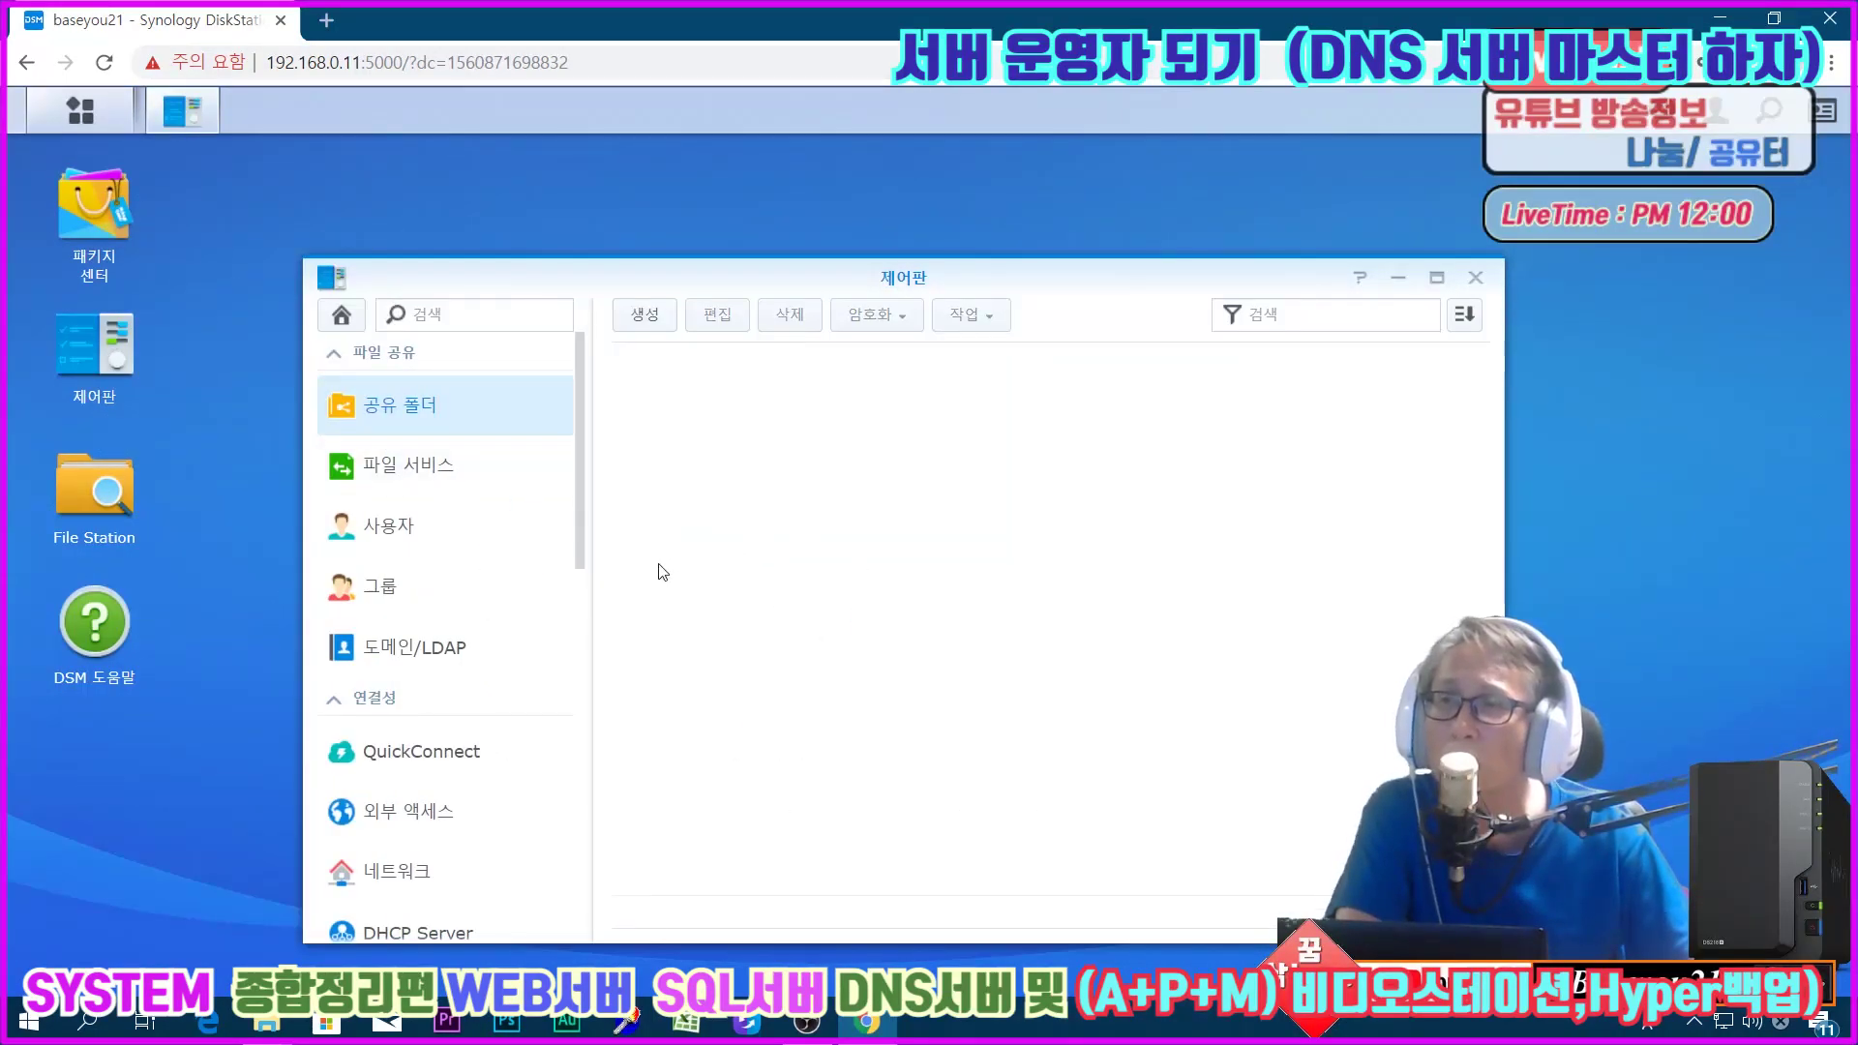
click(432, 536)
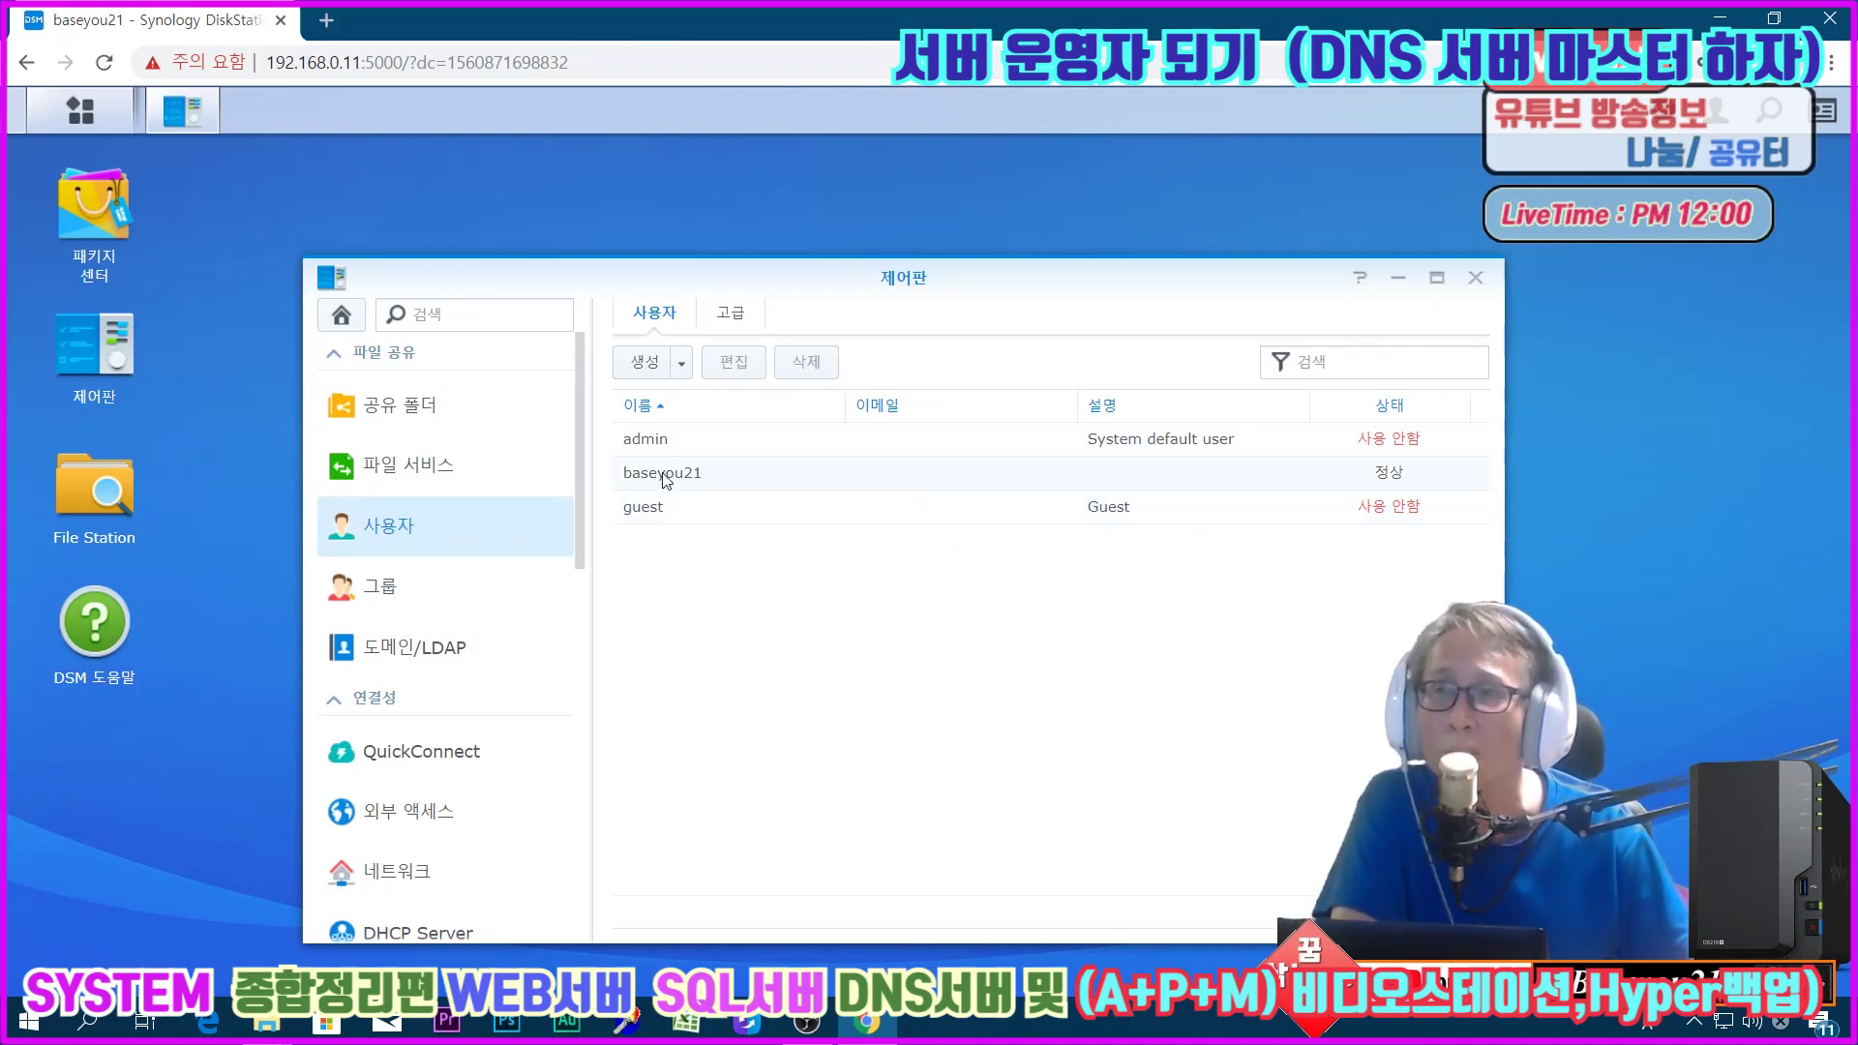
click(1478, 276)
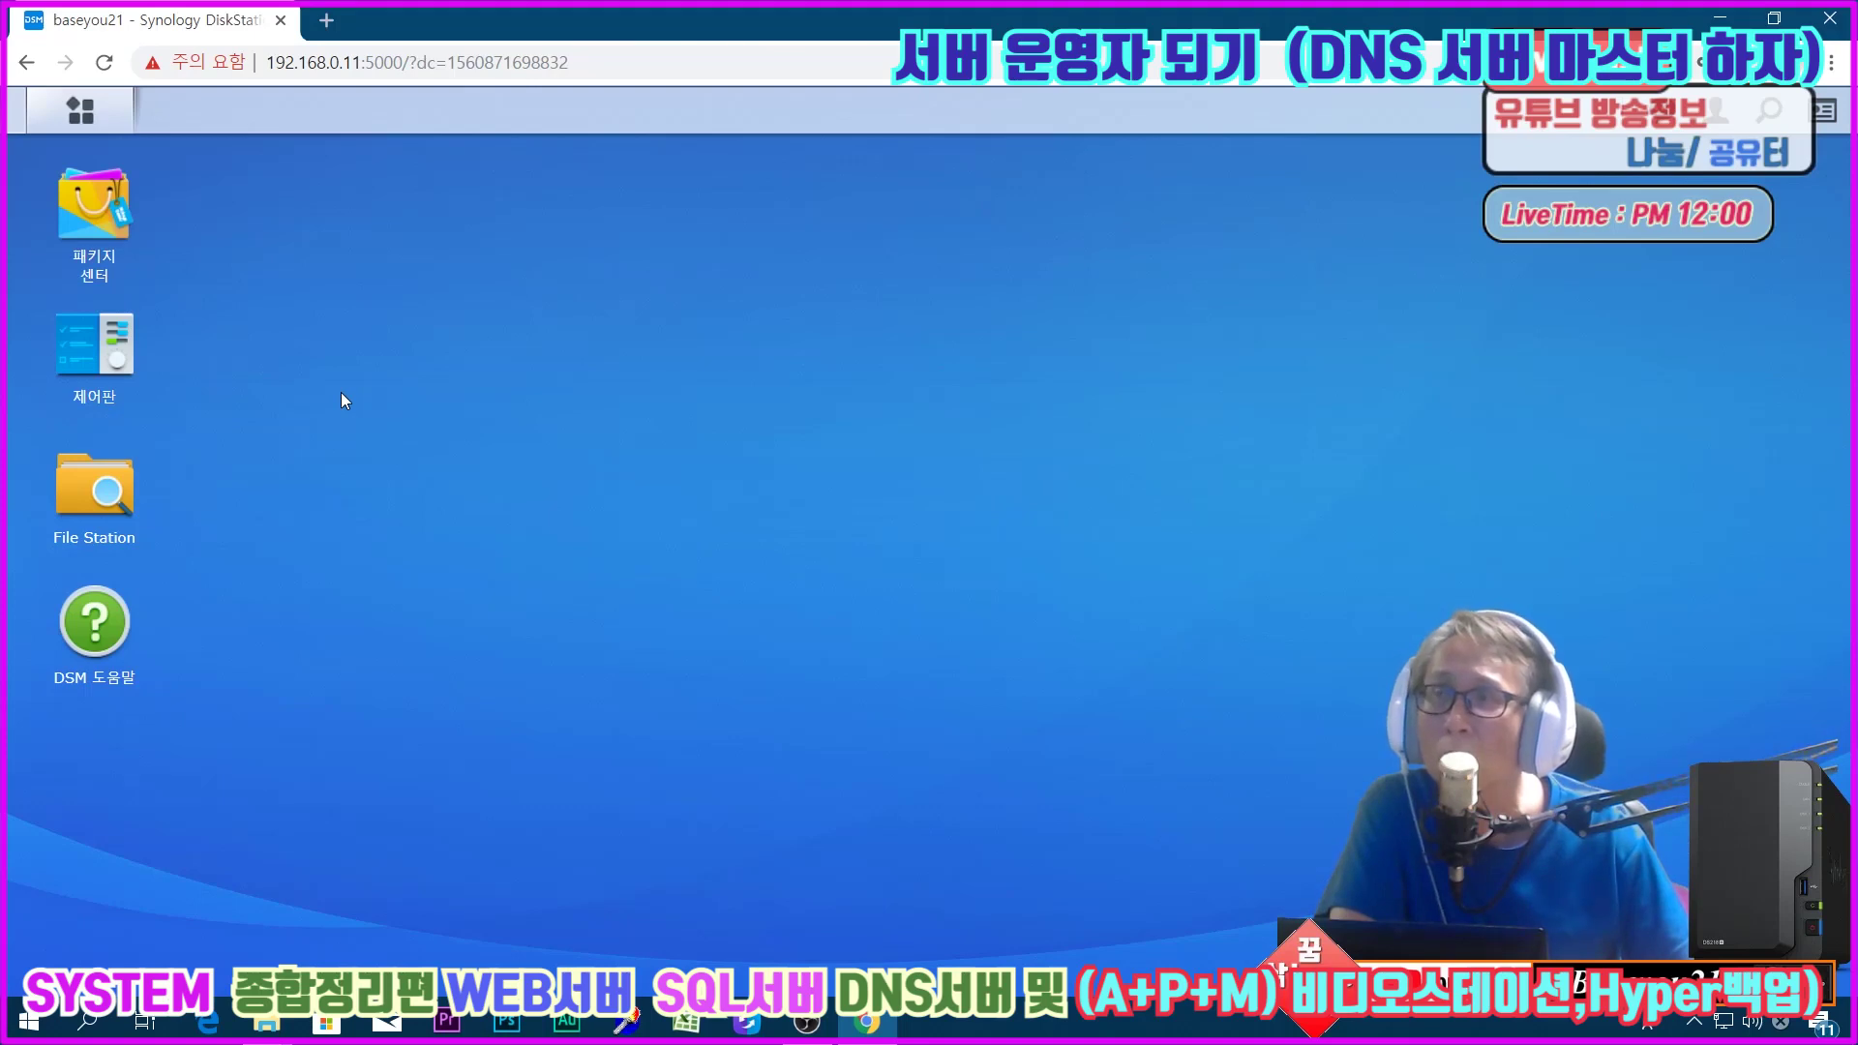
click(365, 62)
click(368, 62)
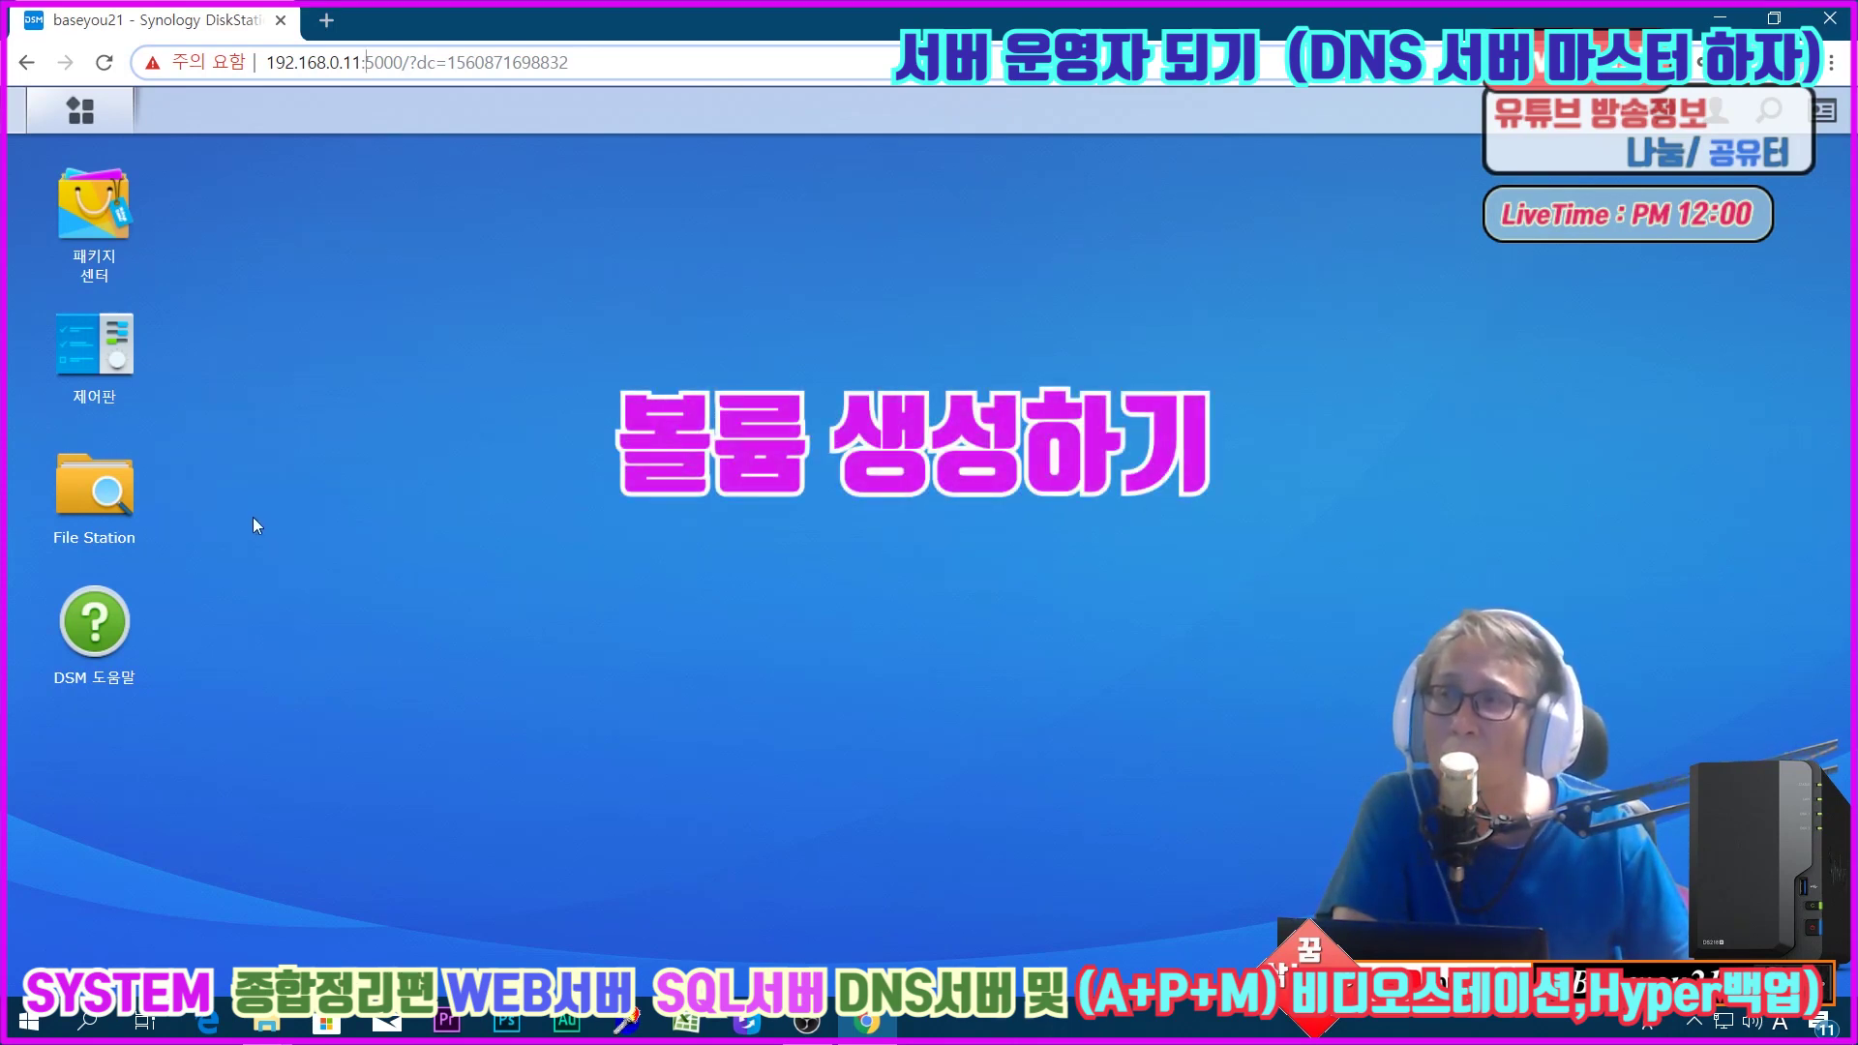
Step: Start a new Better flexibility SHR storage pool in Storage Manager
click(68, 112)
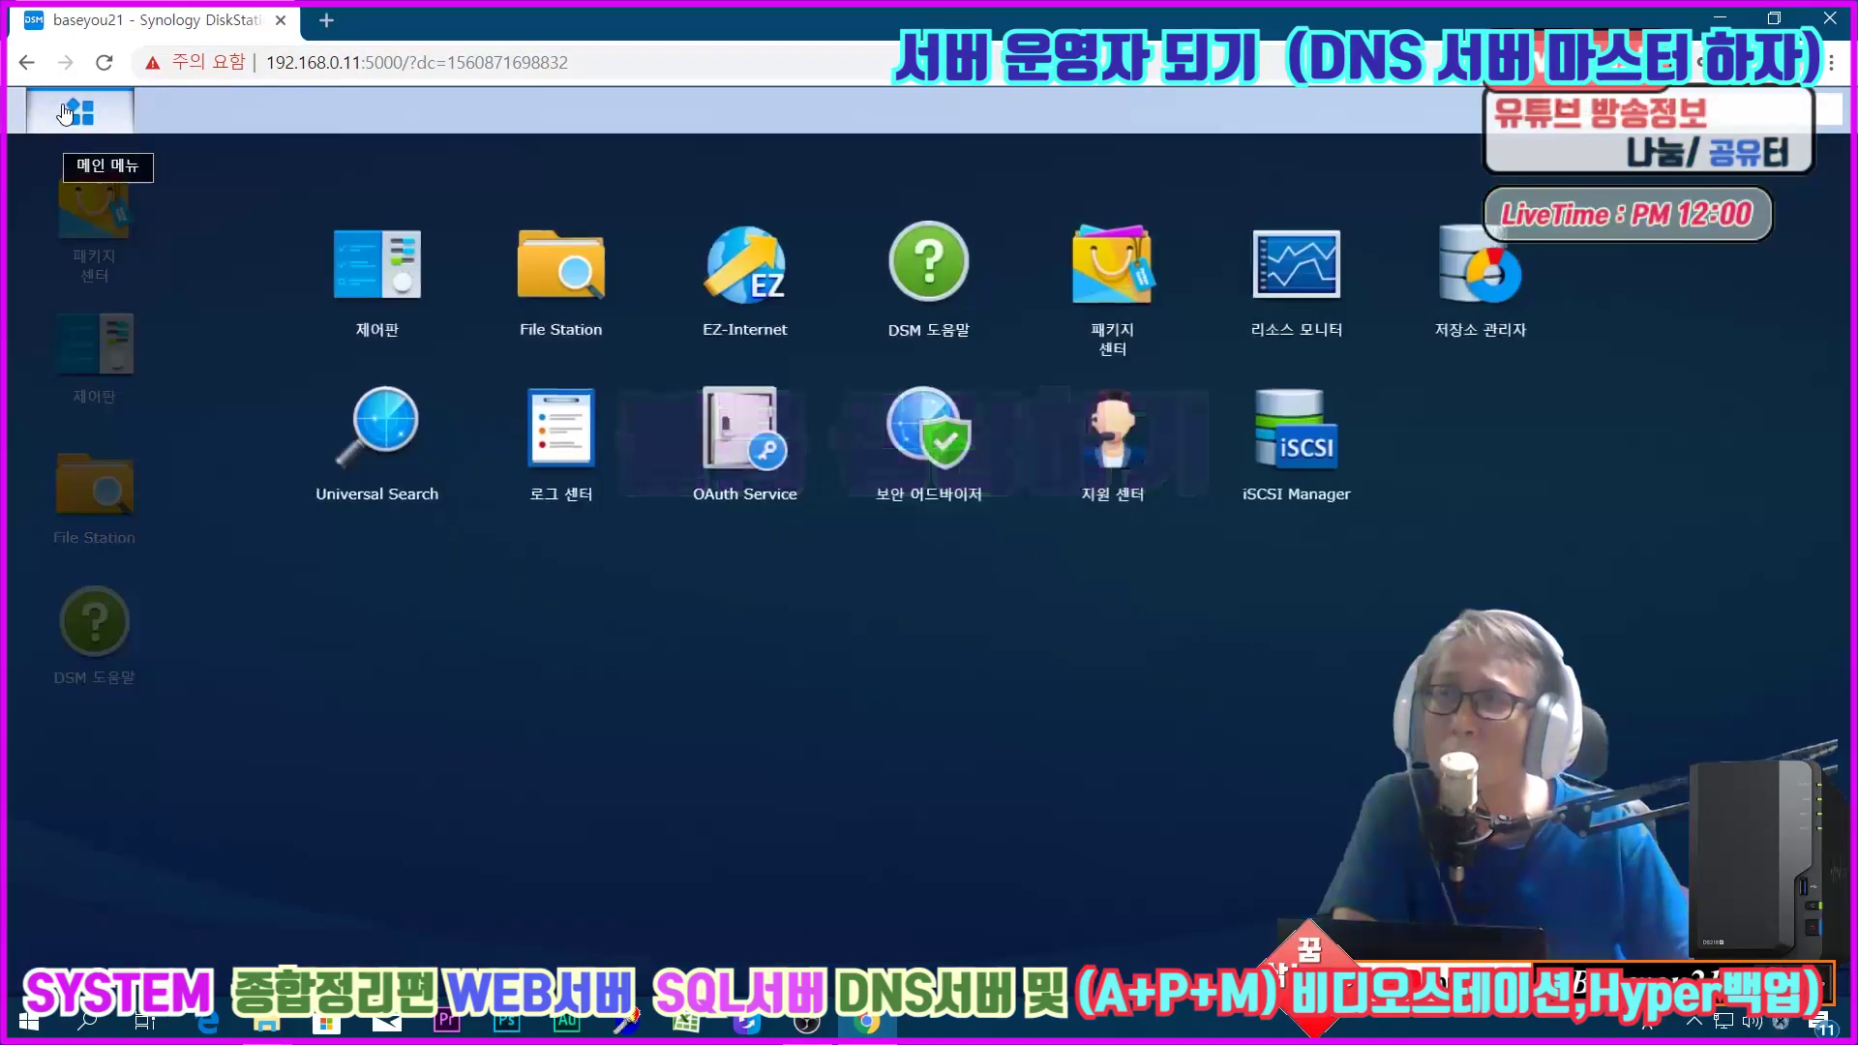
click(1504, 278)
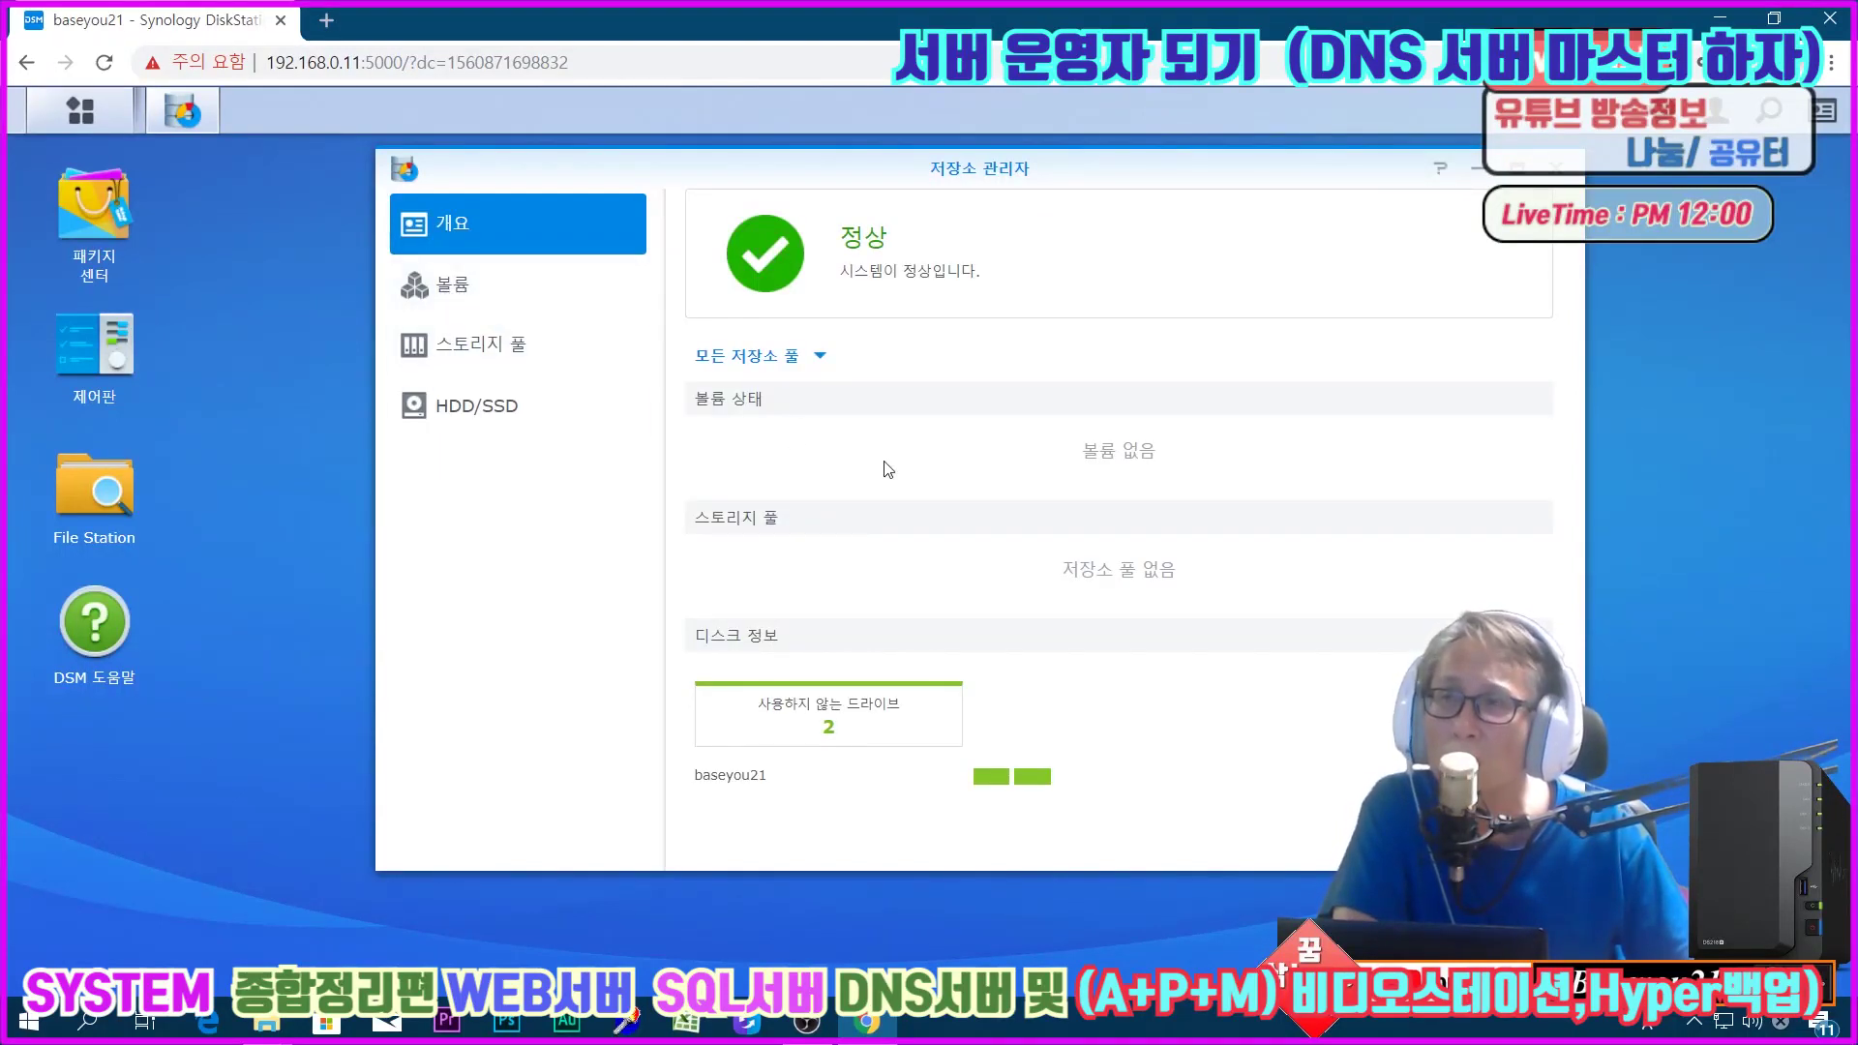
click(432, 346)
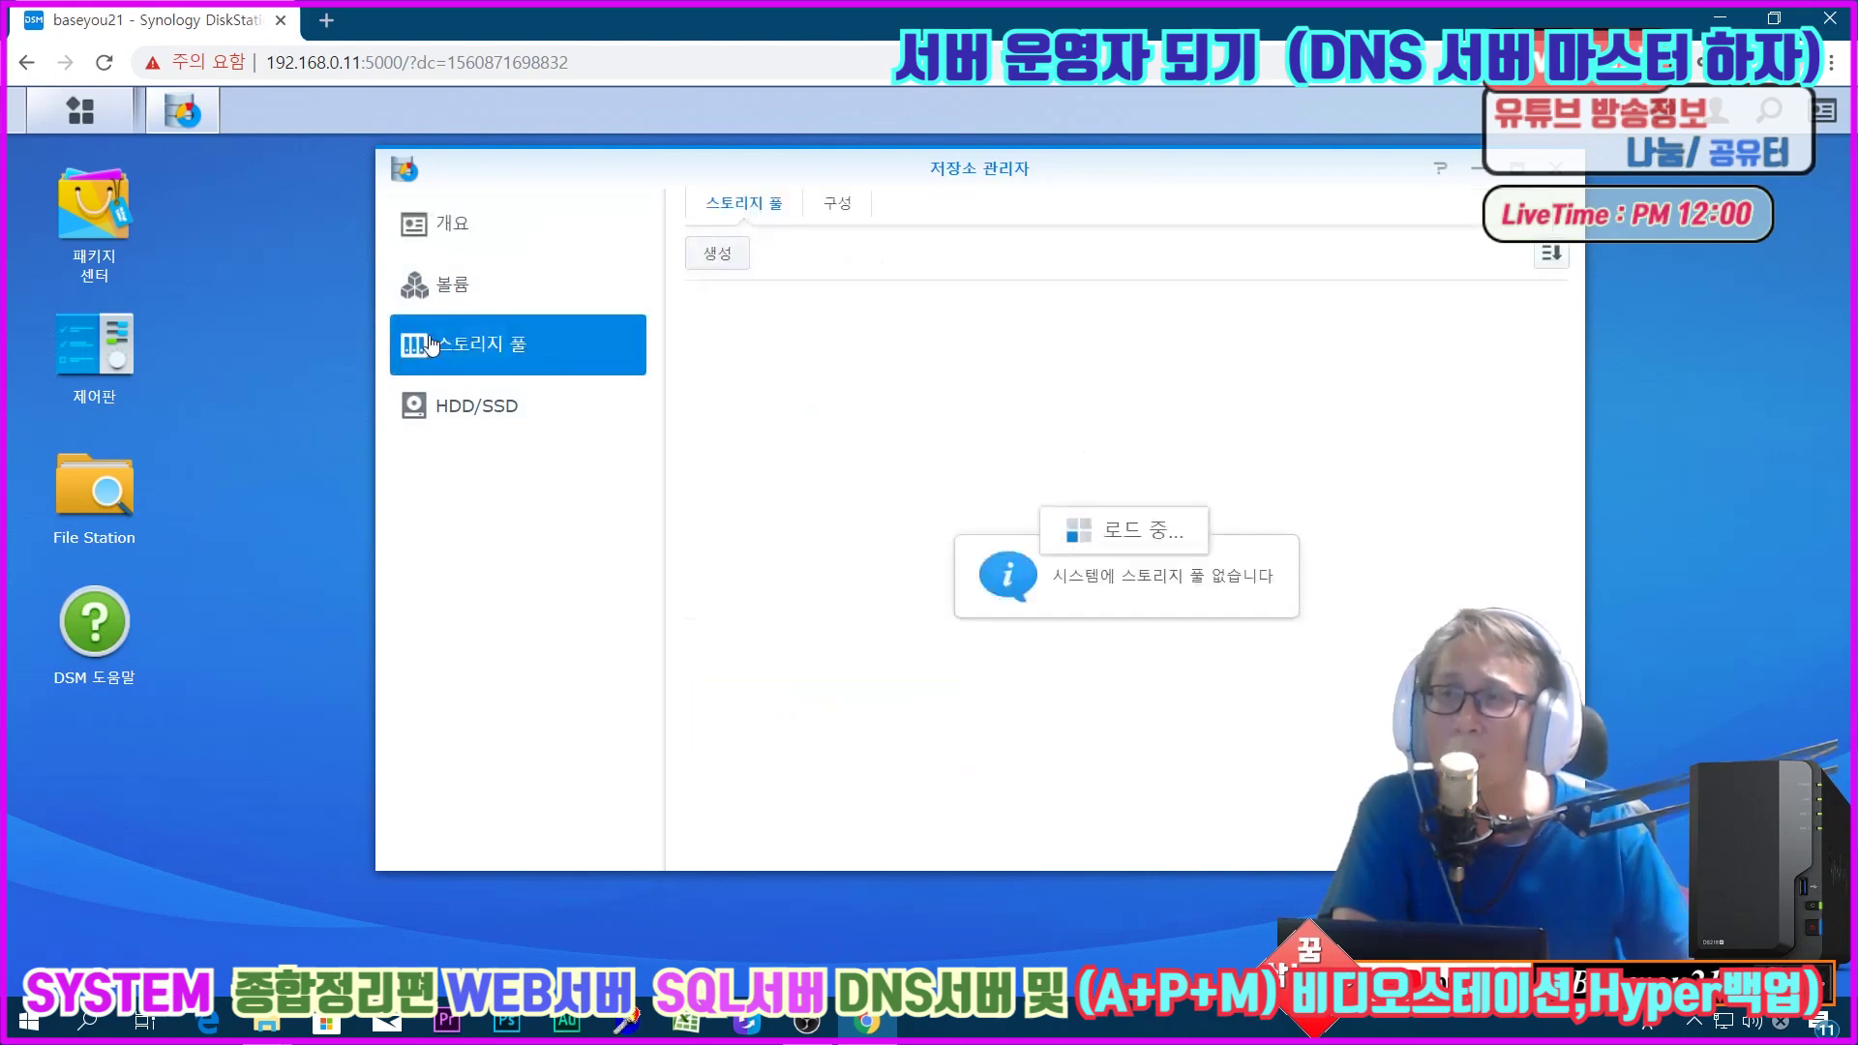
click(708, 253)
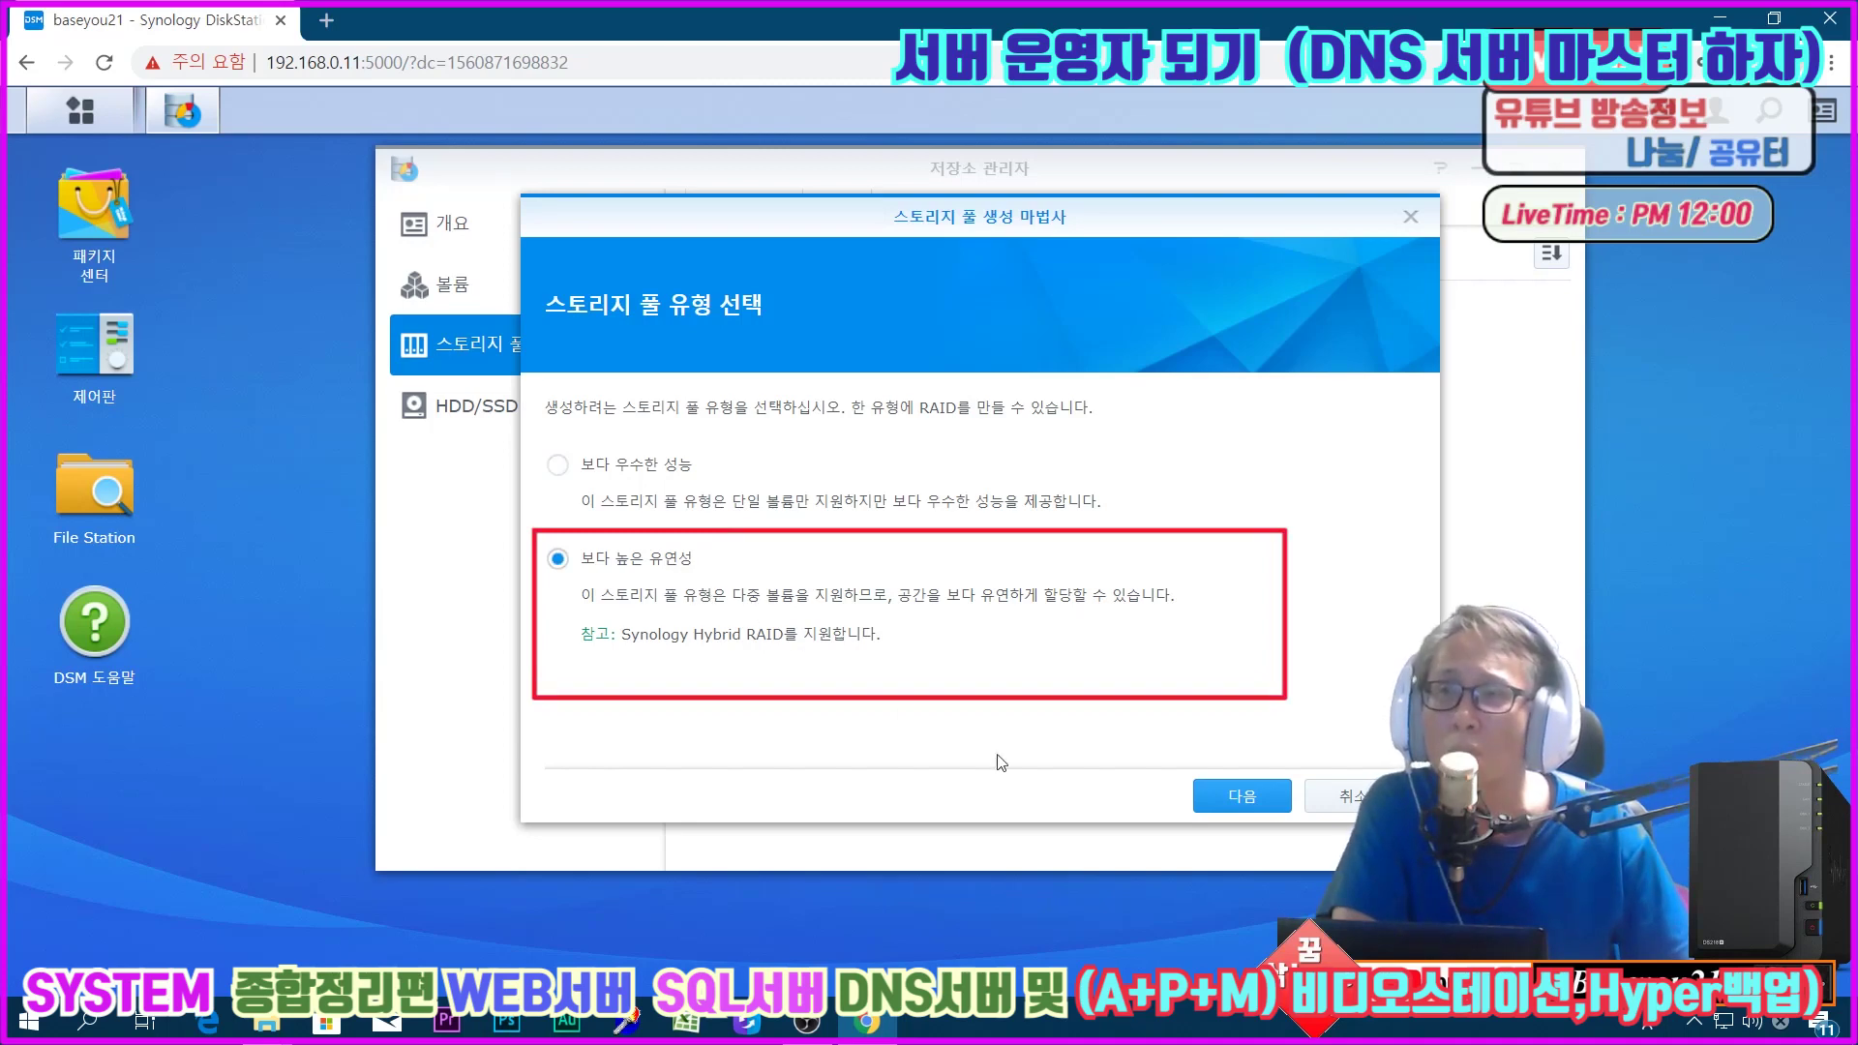
click(1243, 797)
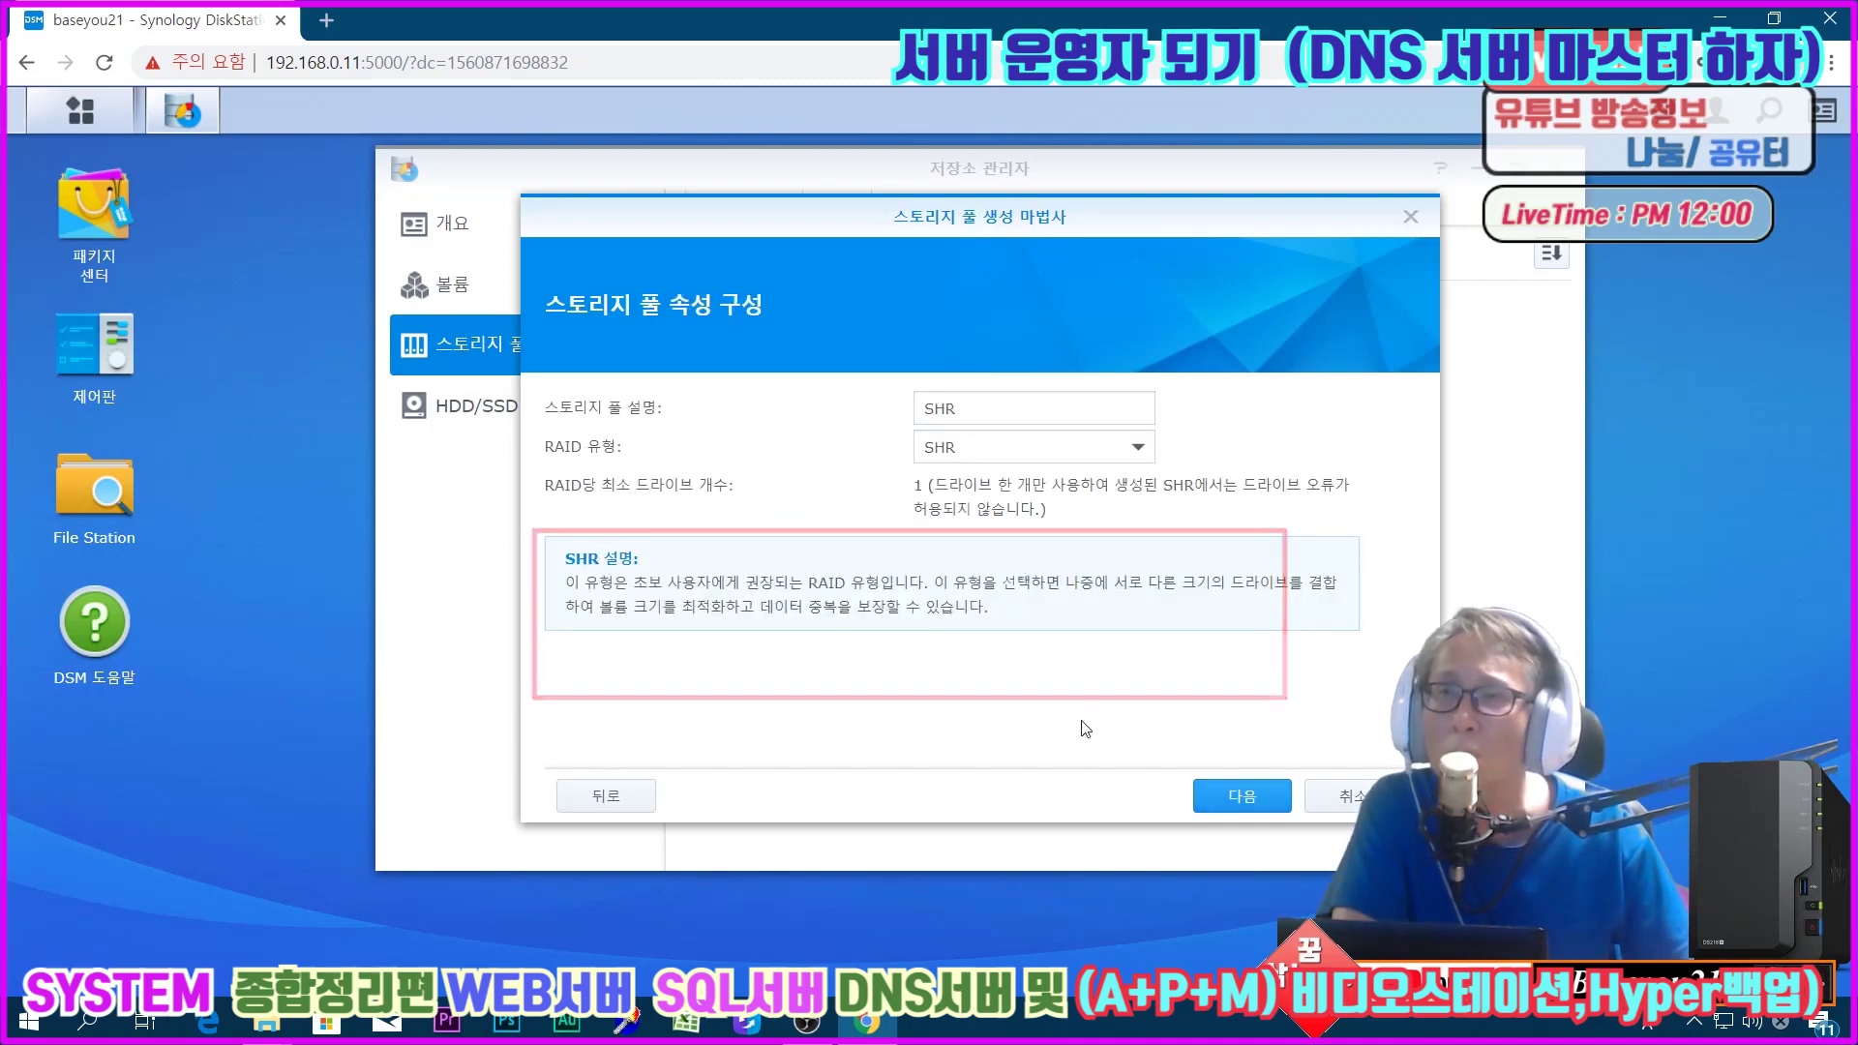
click(1227, 800)
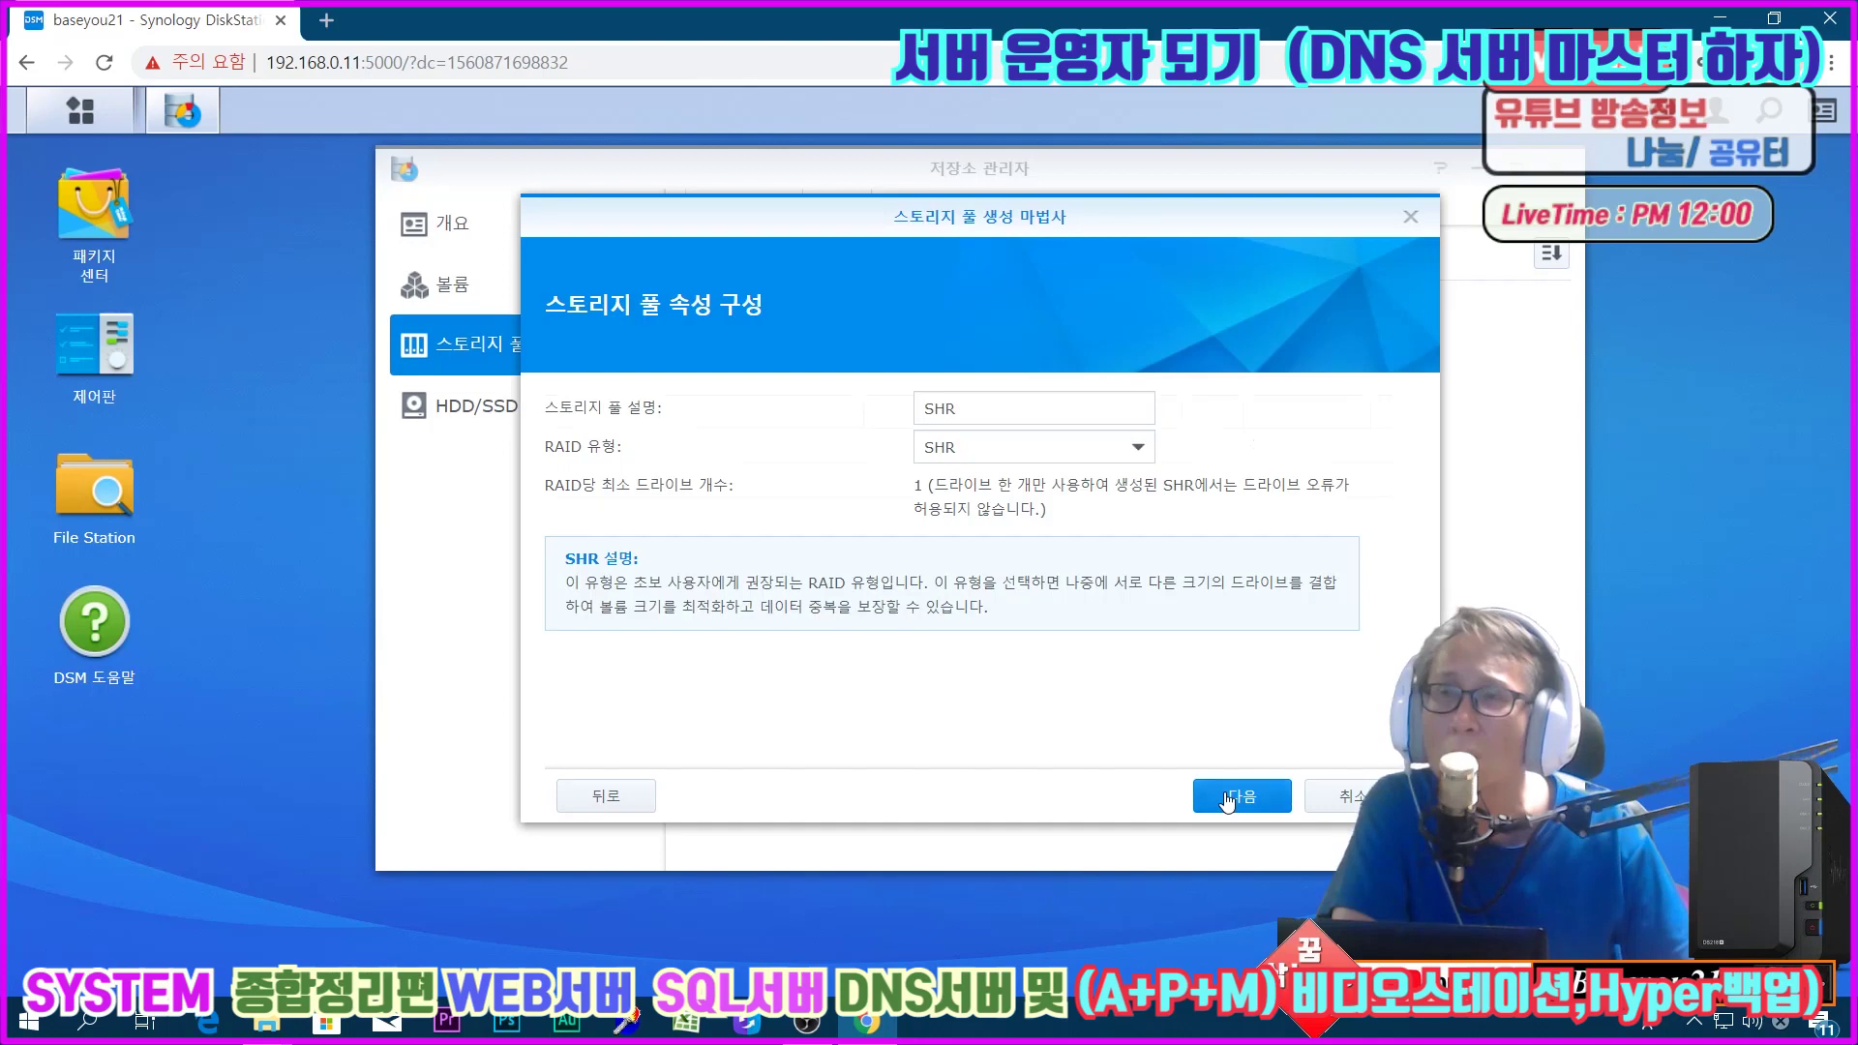
Step: Build the pool from drive 1 only, confirm the erase, skip the drive check, and apply
click(597, 480)
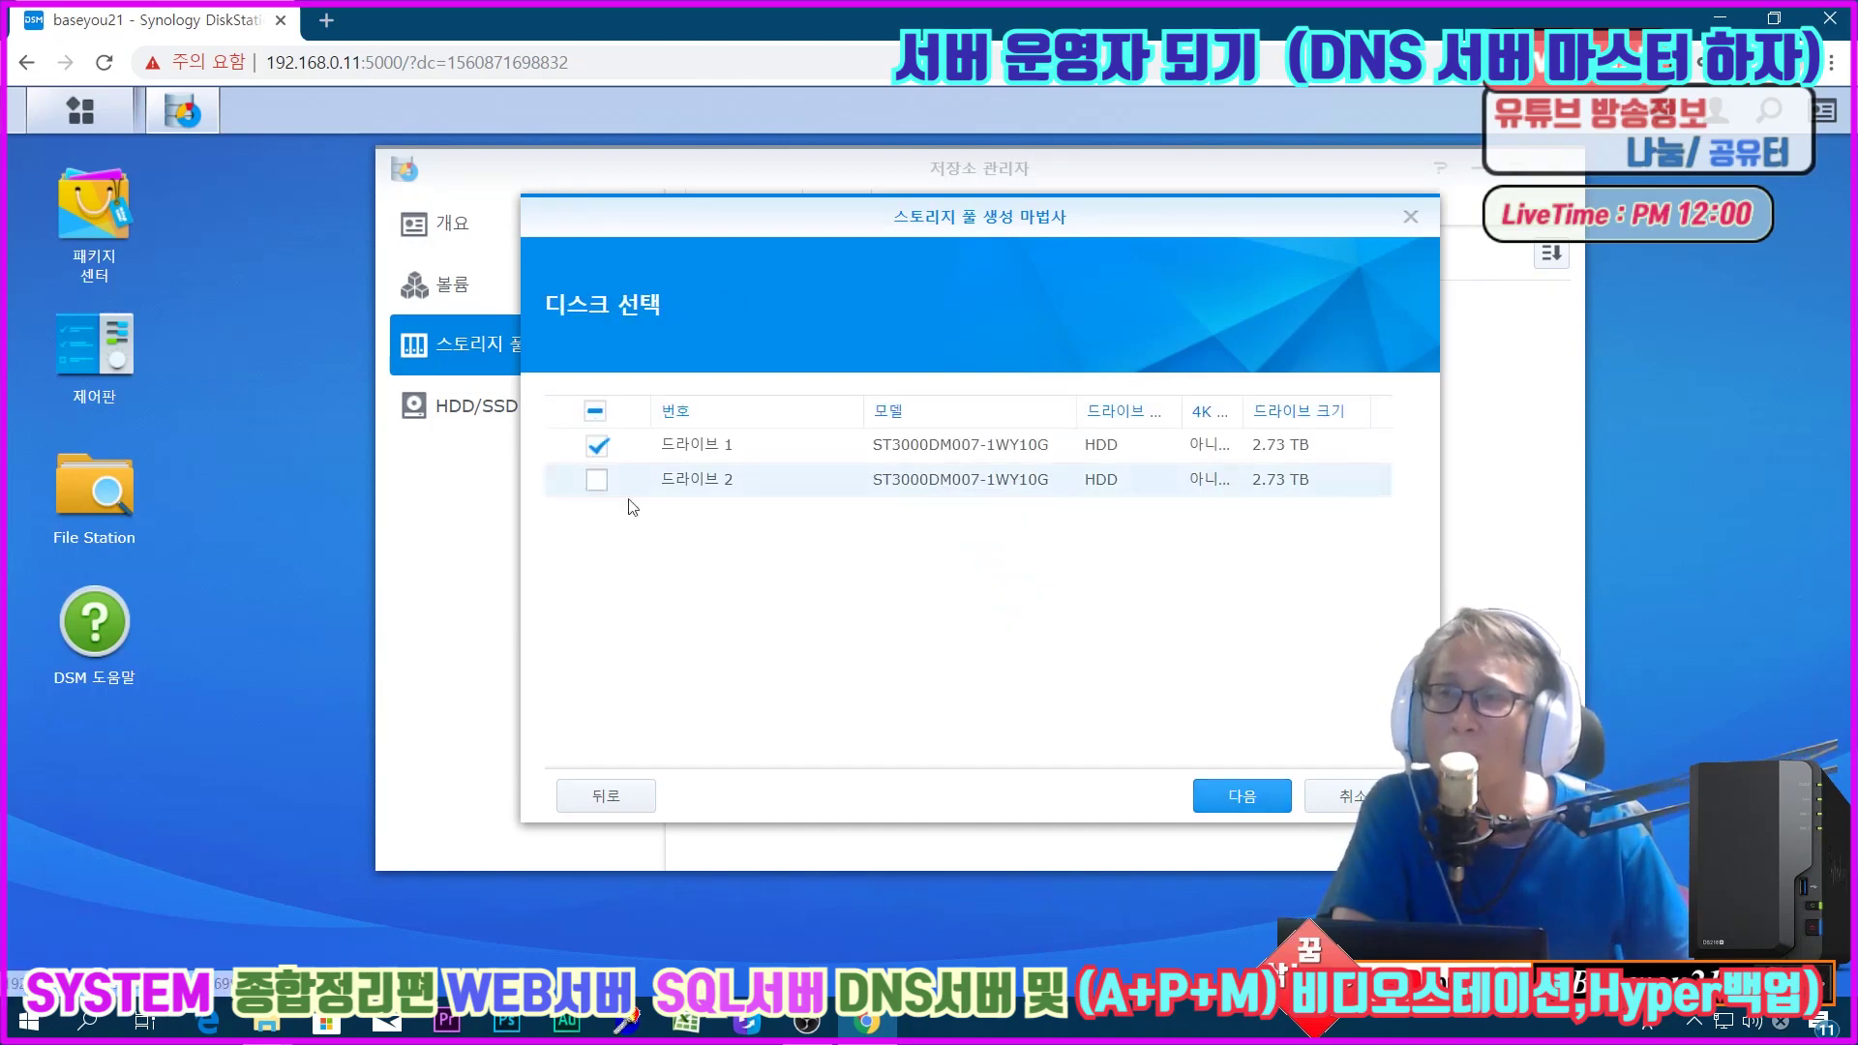
click(1200, 786)
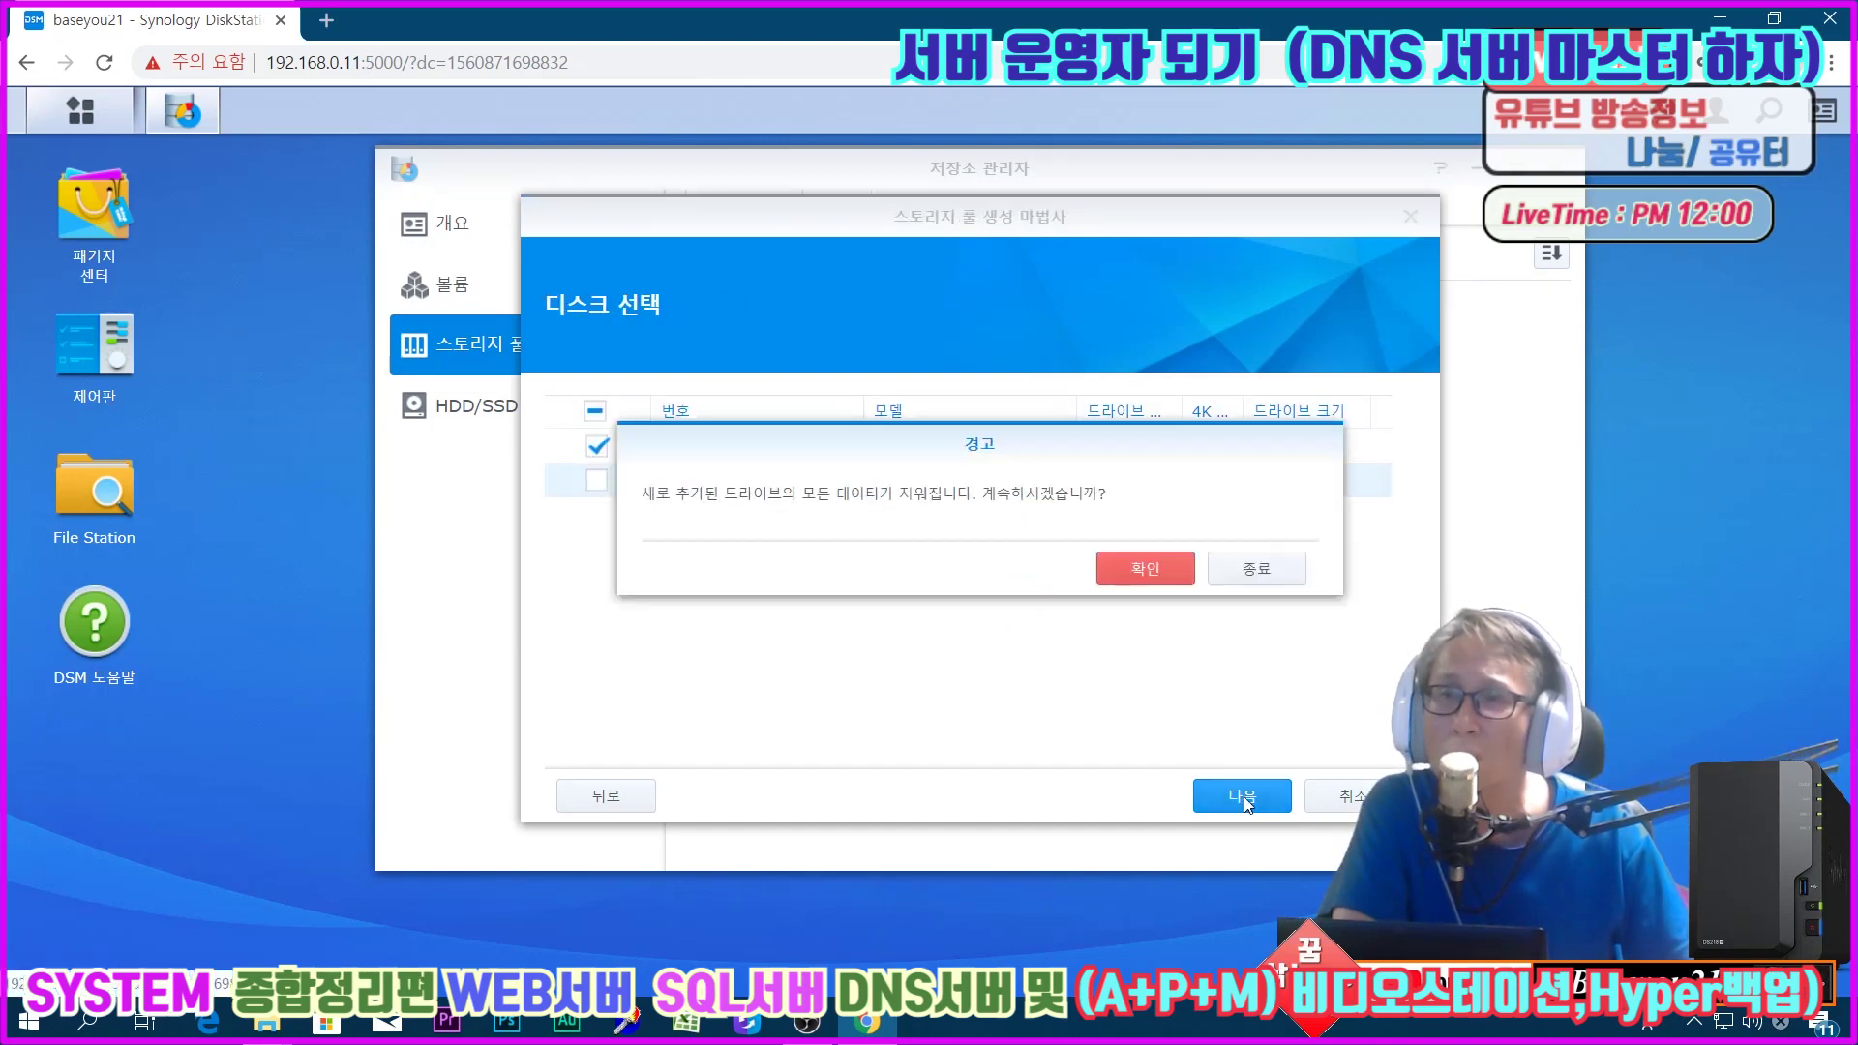
click(1139, 568)
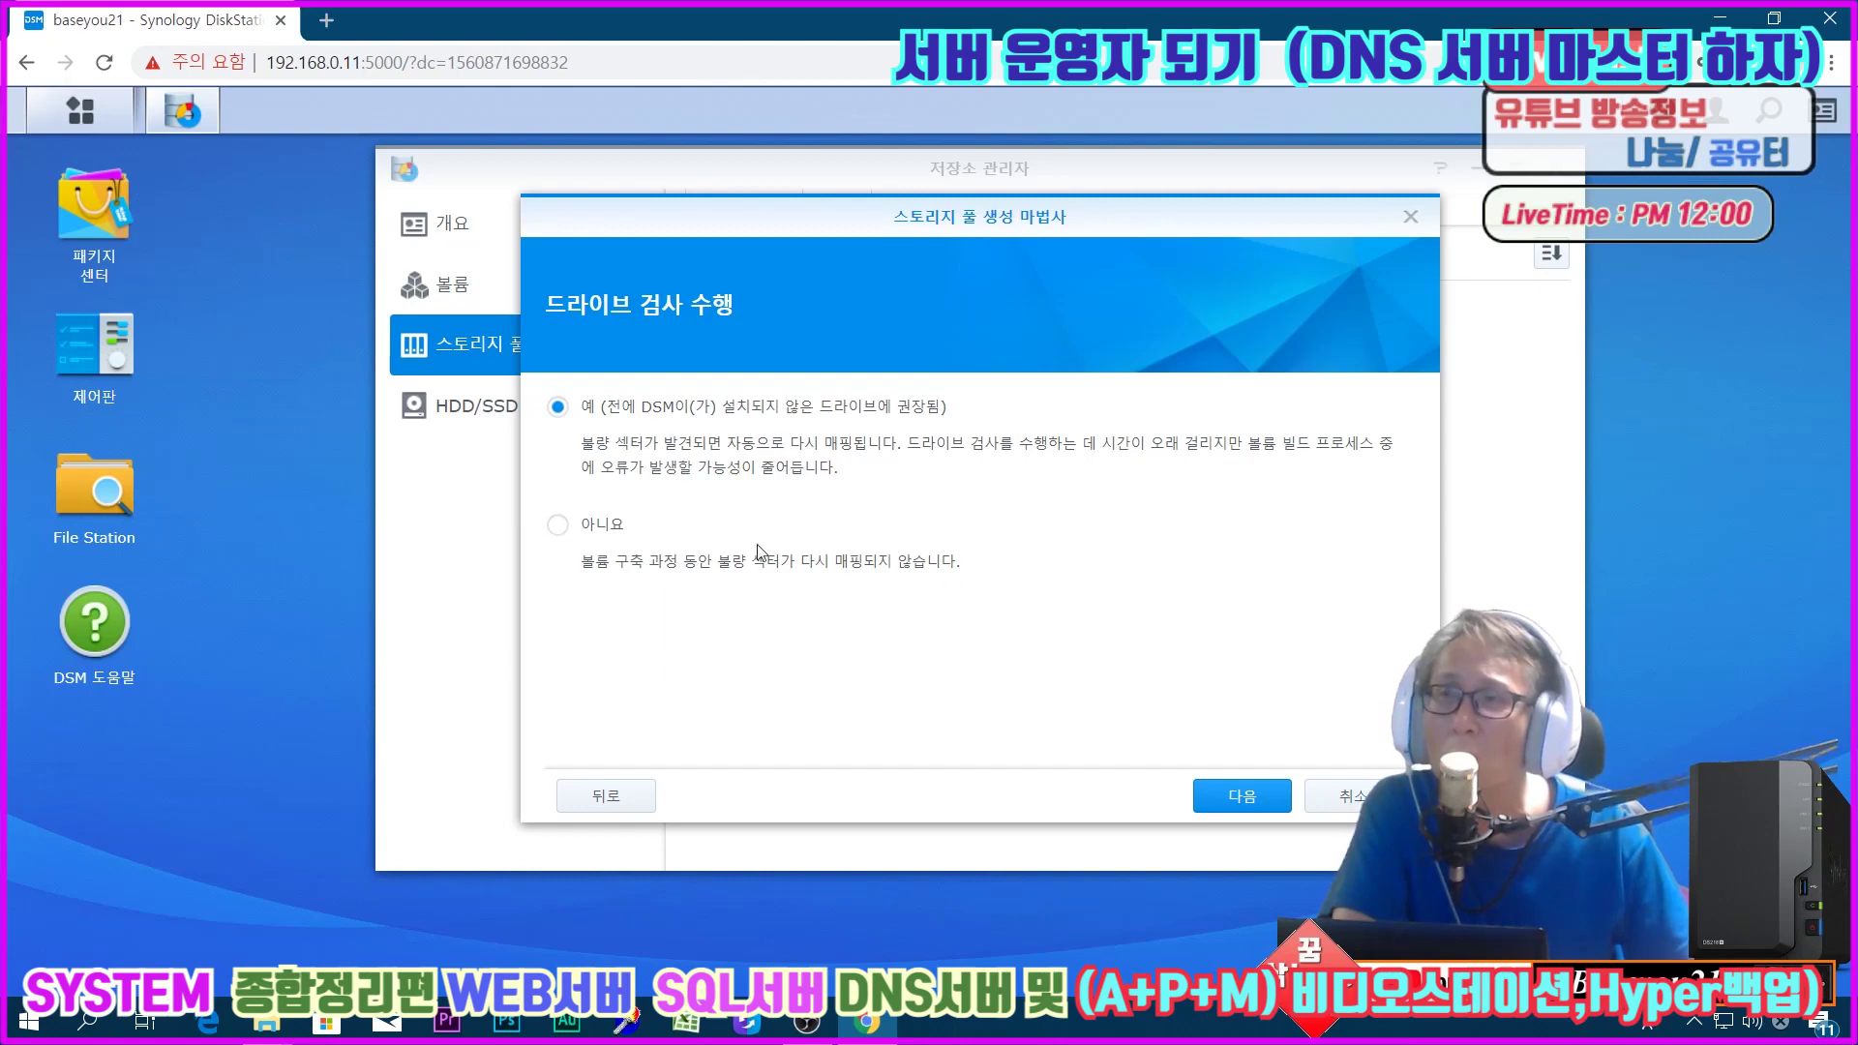
click(603, 532)
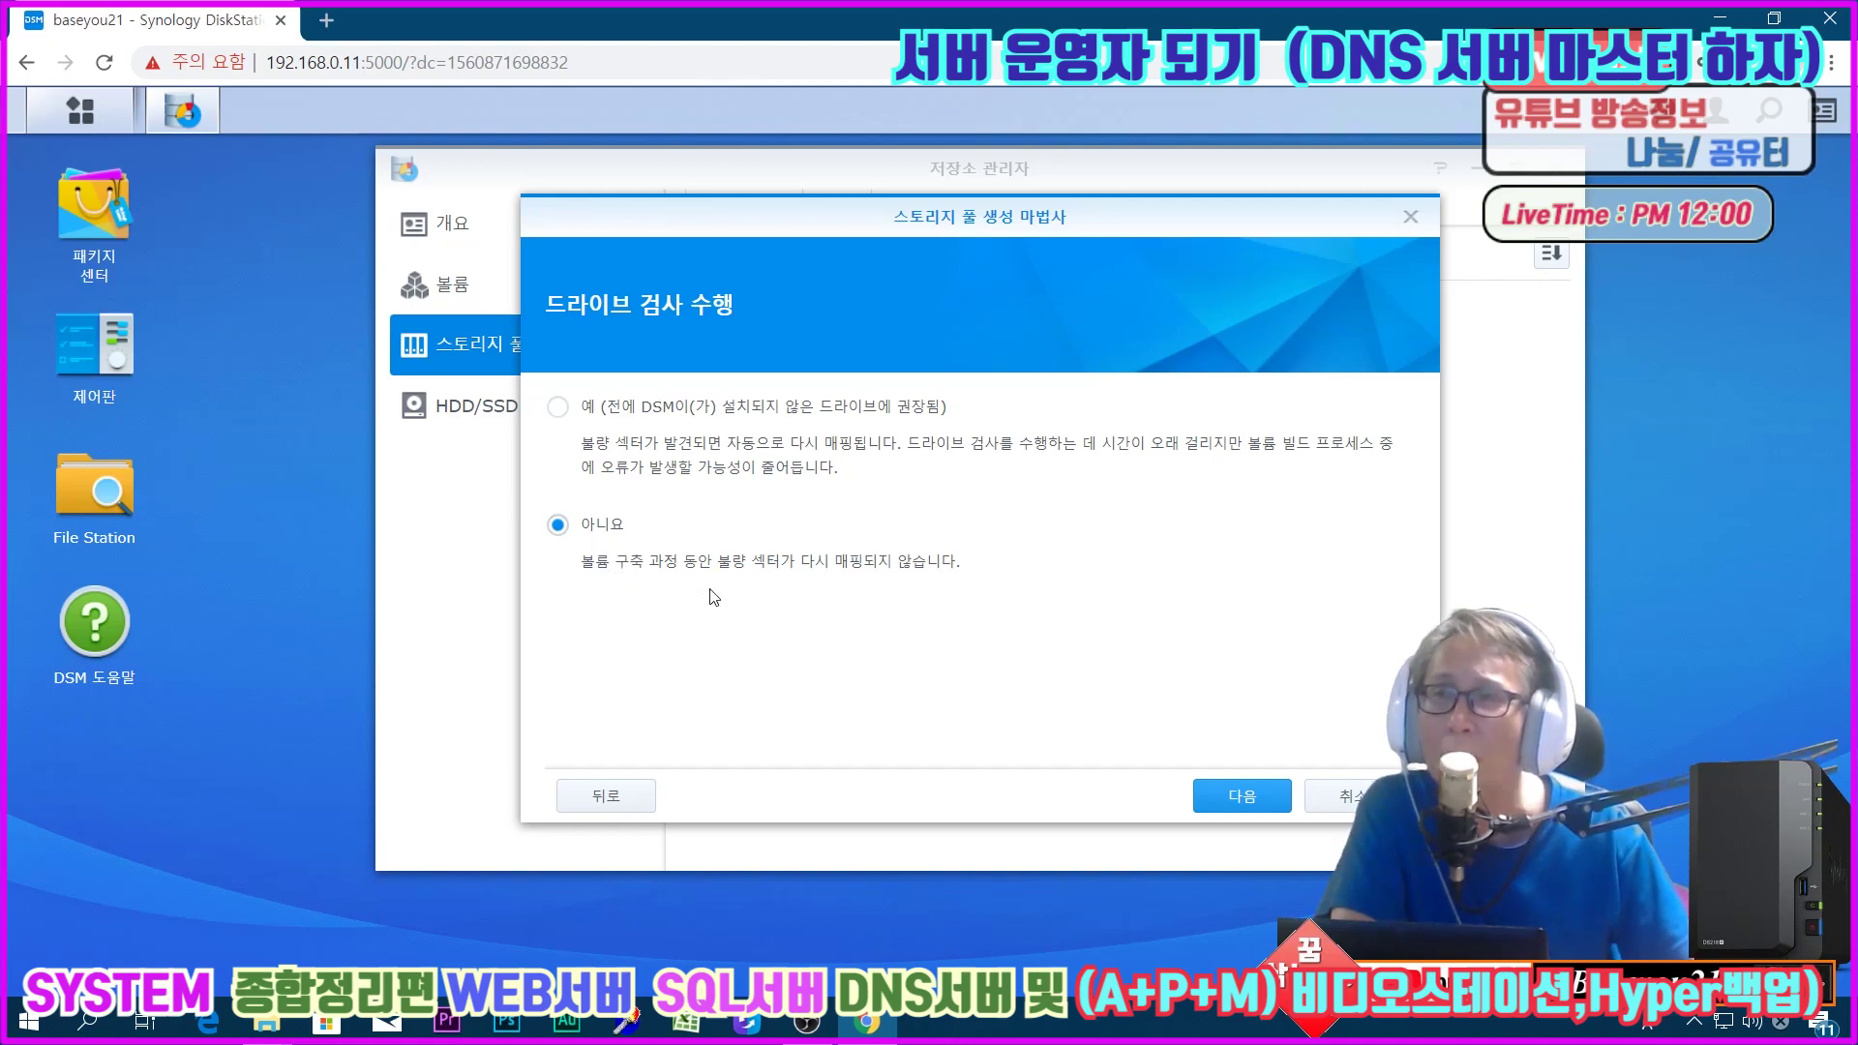
click(1241, 797)
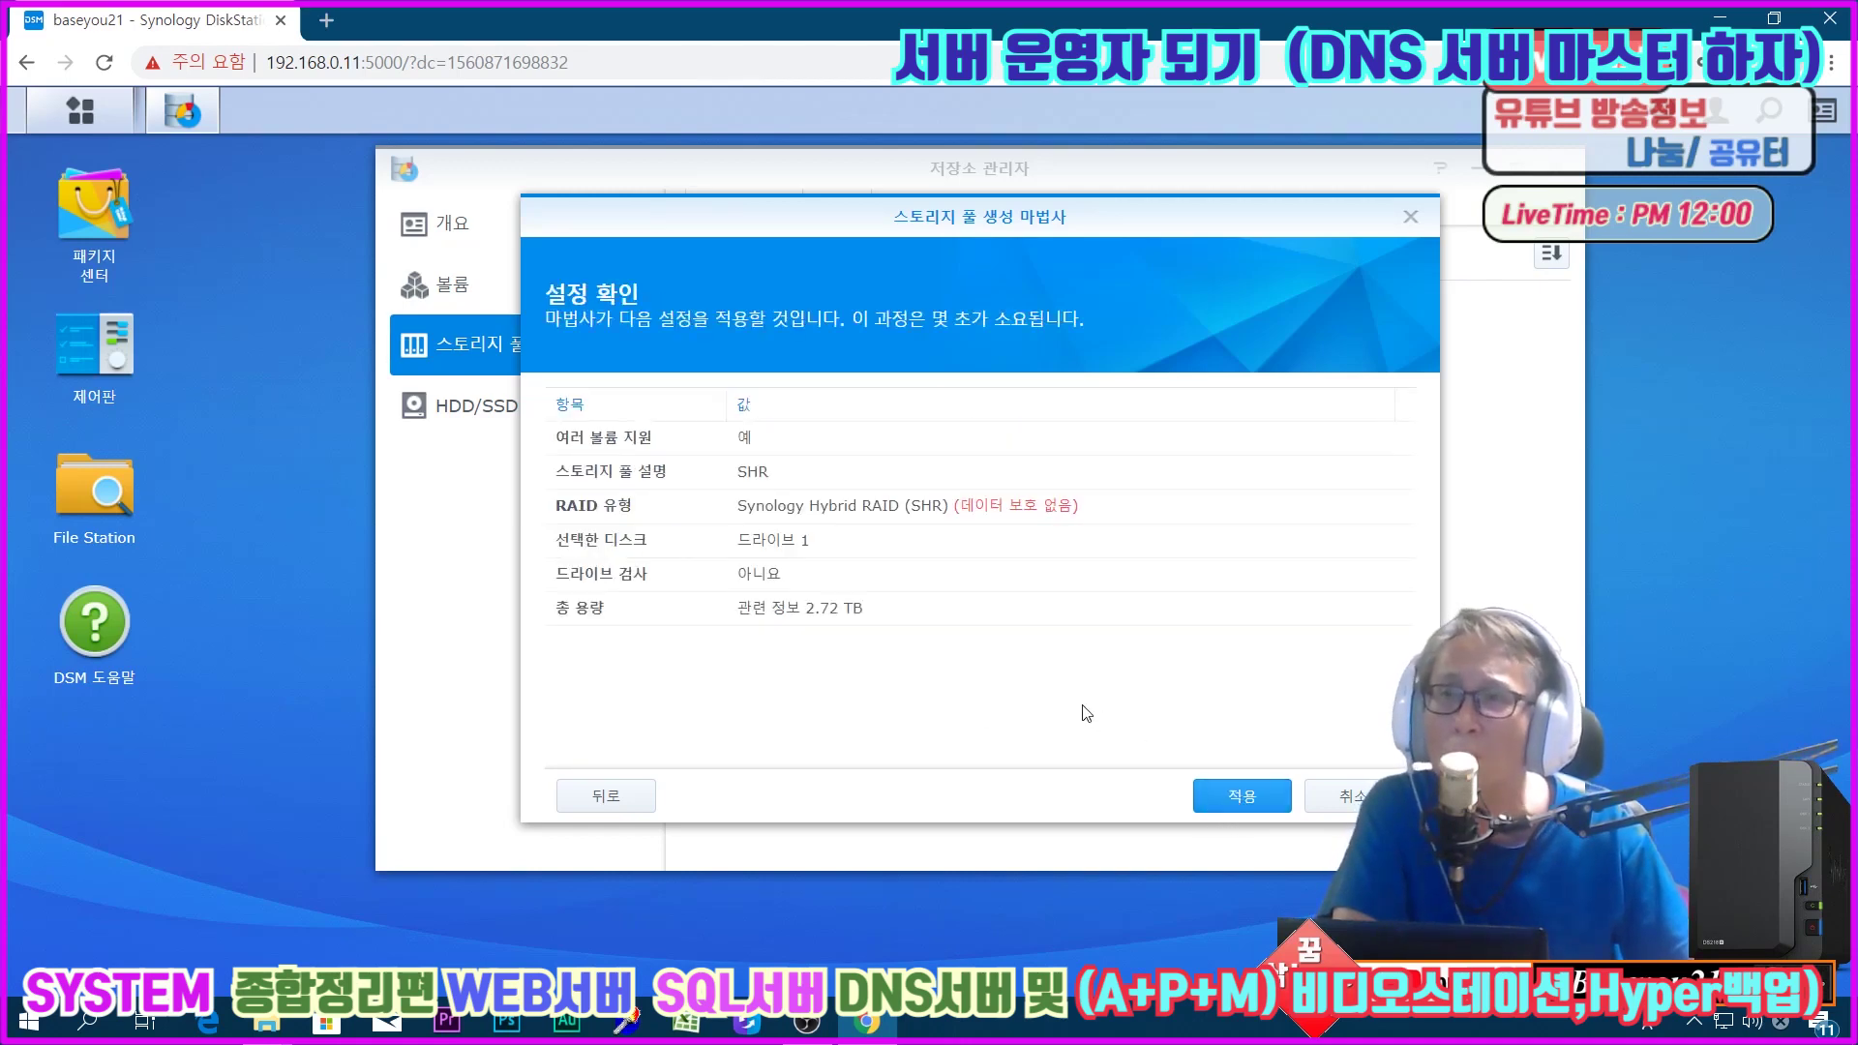
click(1222, 794)
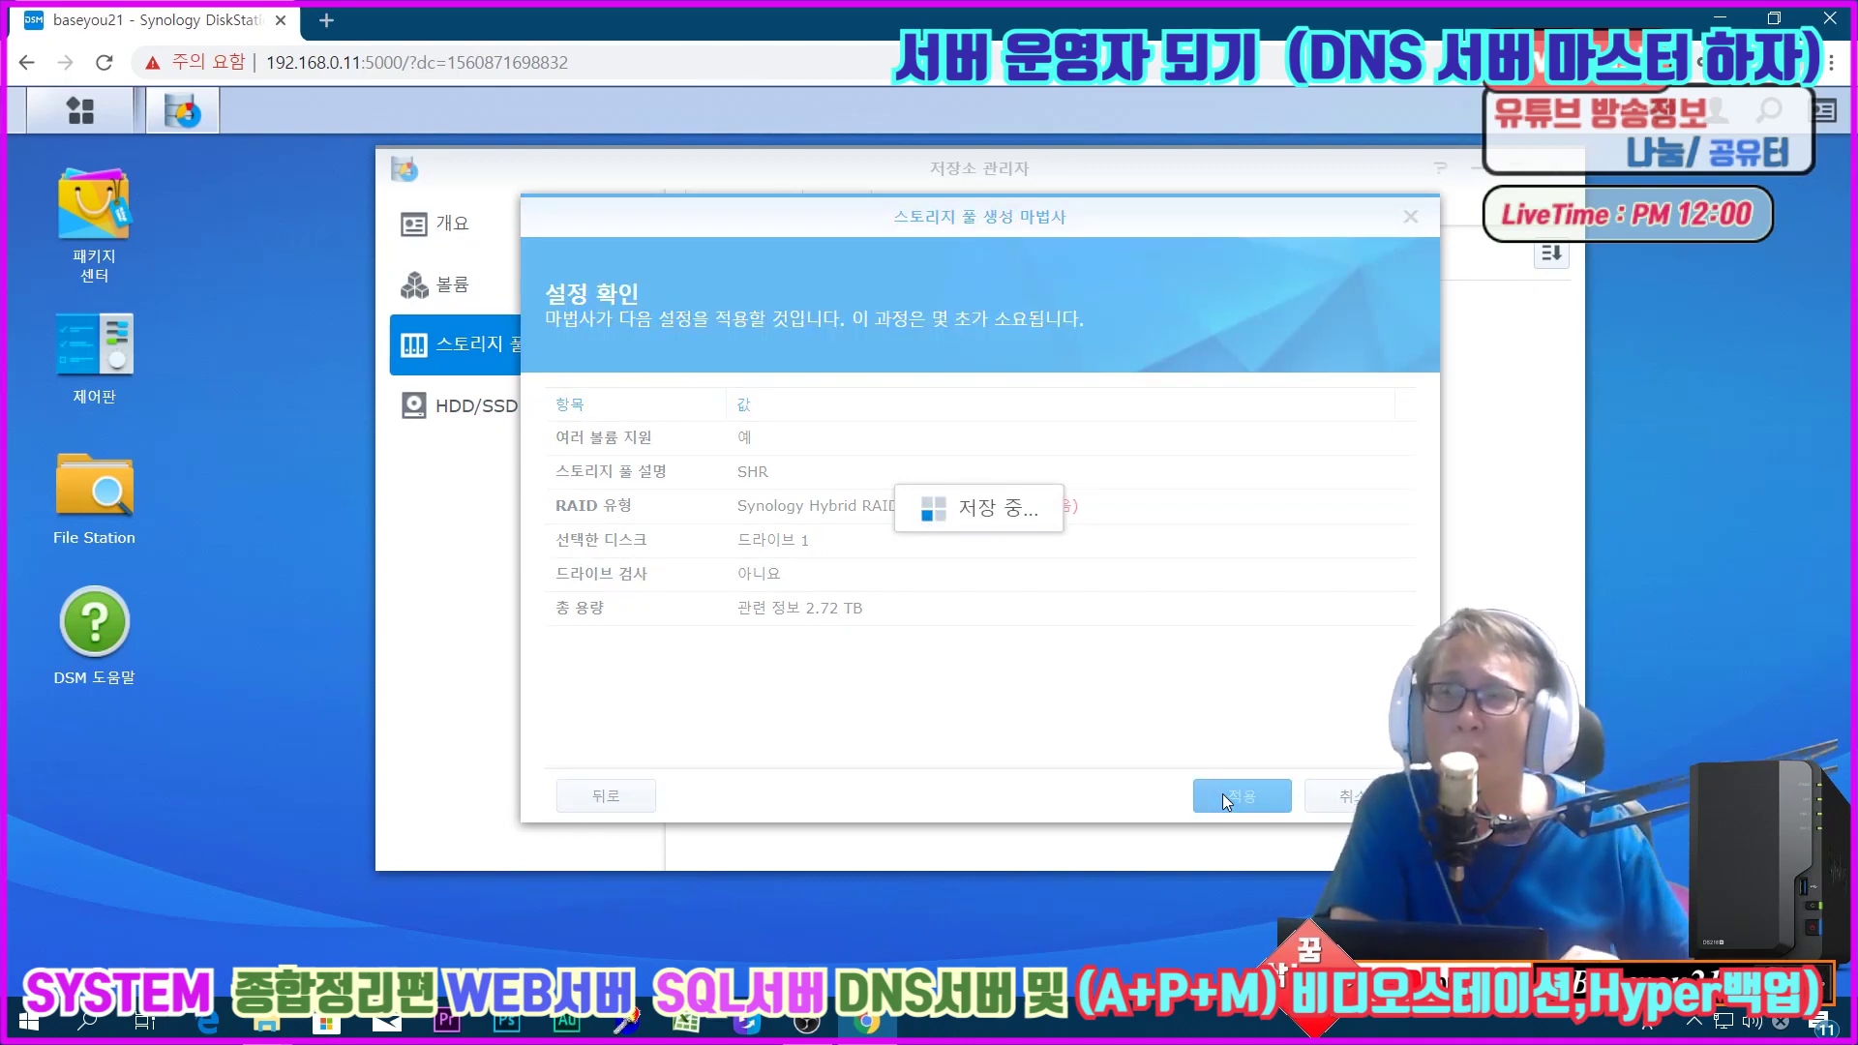
click(988, 558)
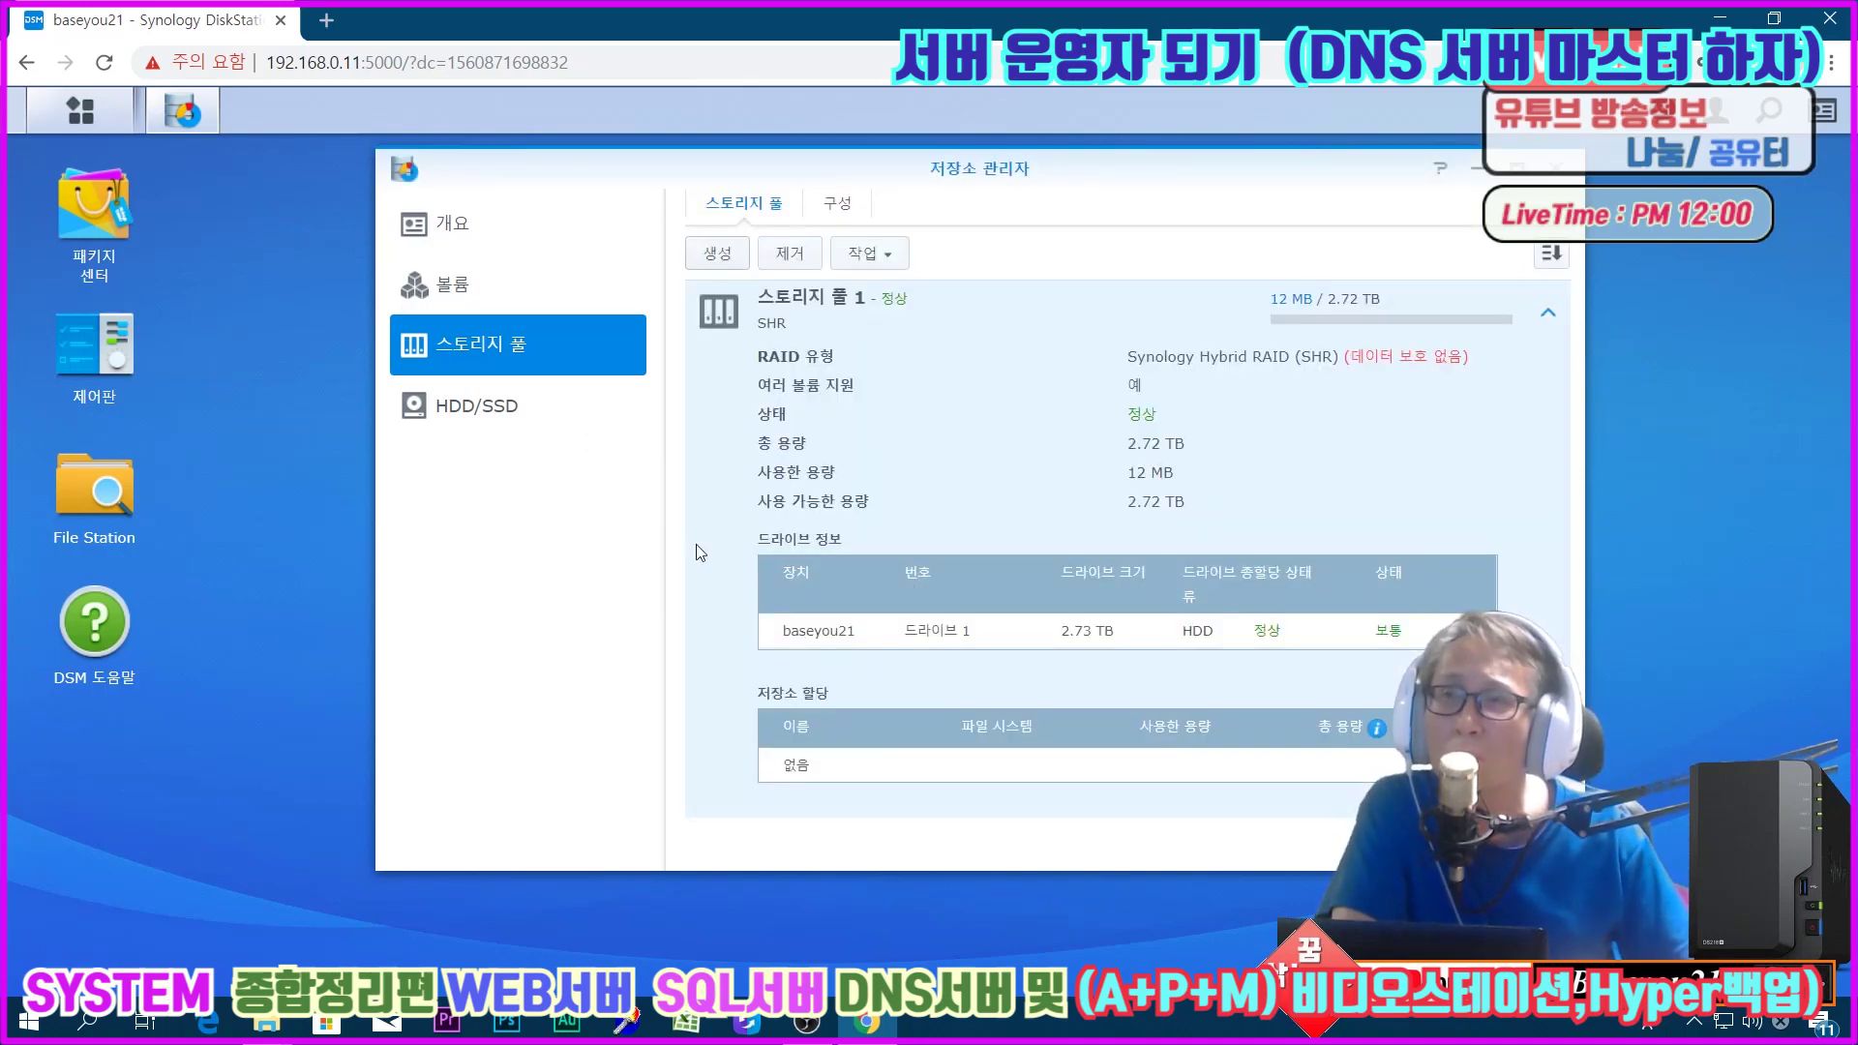
Step: Create a second SHR pool on drive 2, confirming the erase and skipping the drive check
click(716, 255)
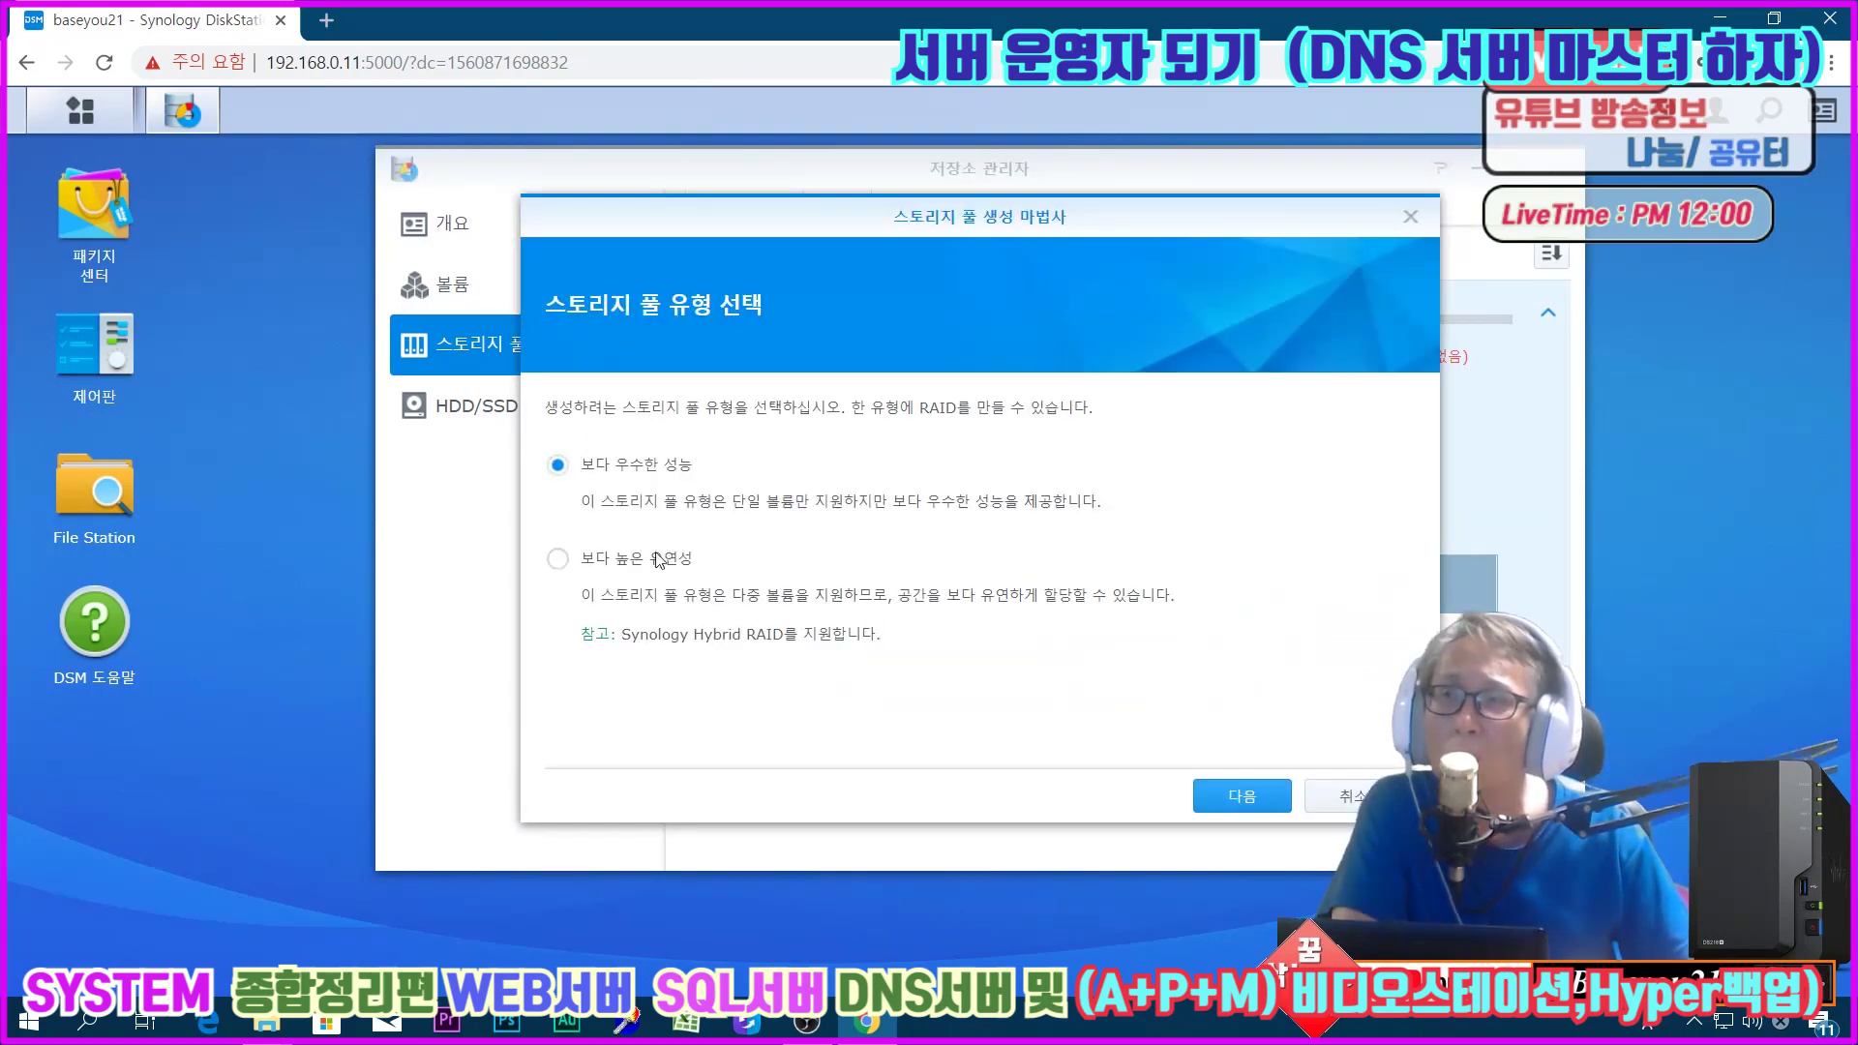
click(1239, 794)
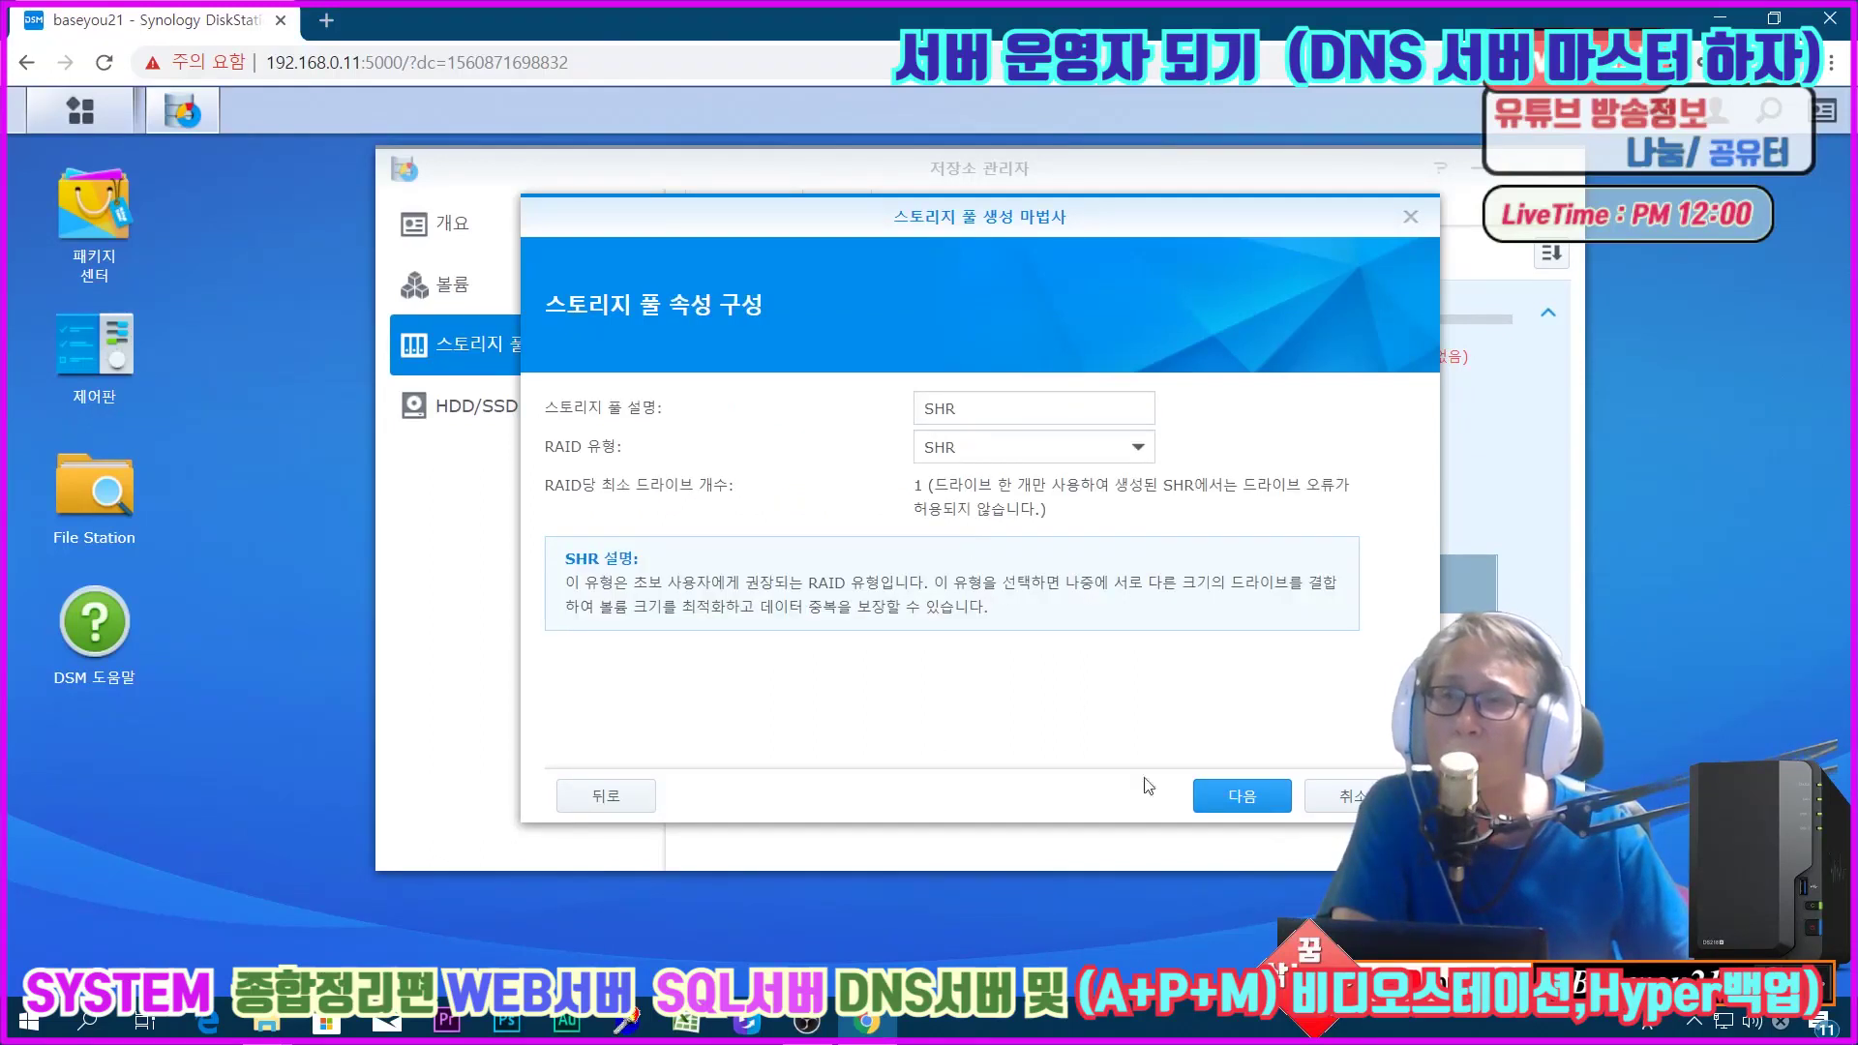
click(1239, 799)
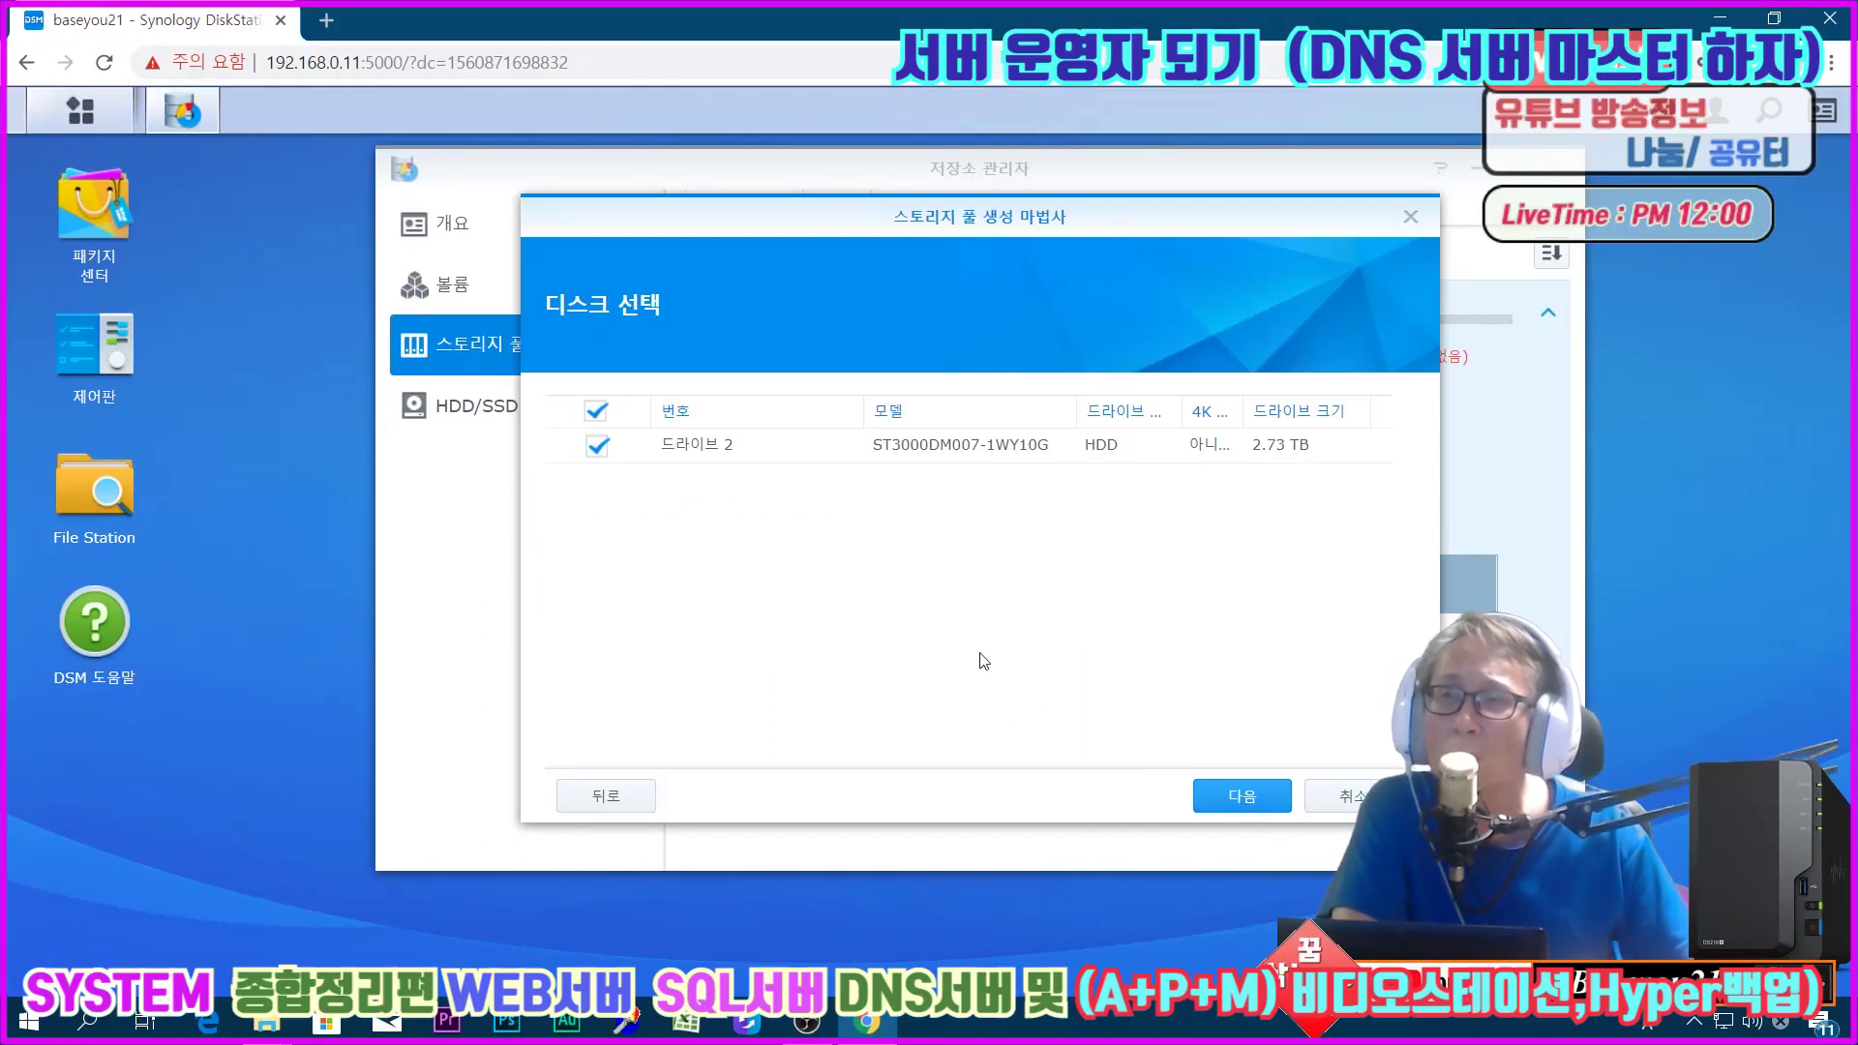
click(1234, 796)
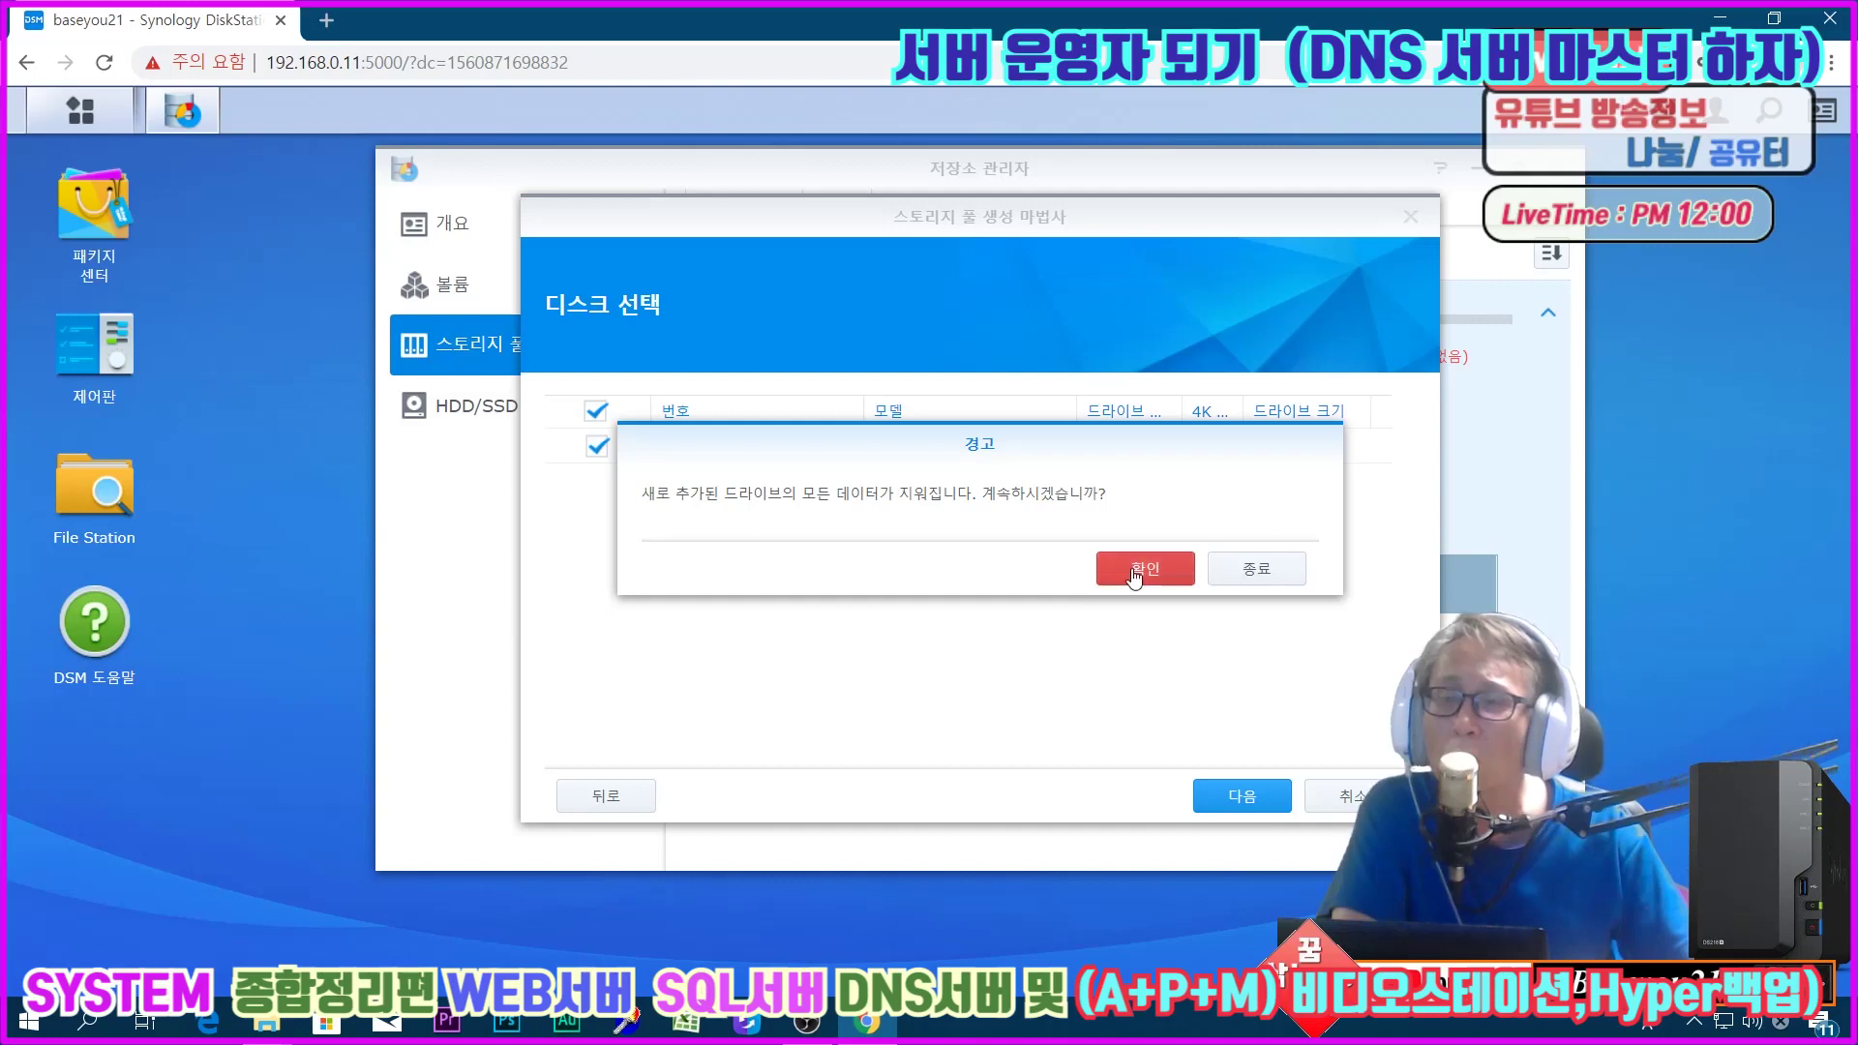
click(1145, 568)
click(584, 530)
click(1241, 796)
click(1210, 789)
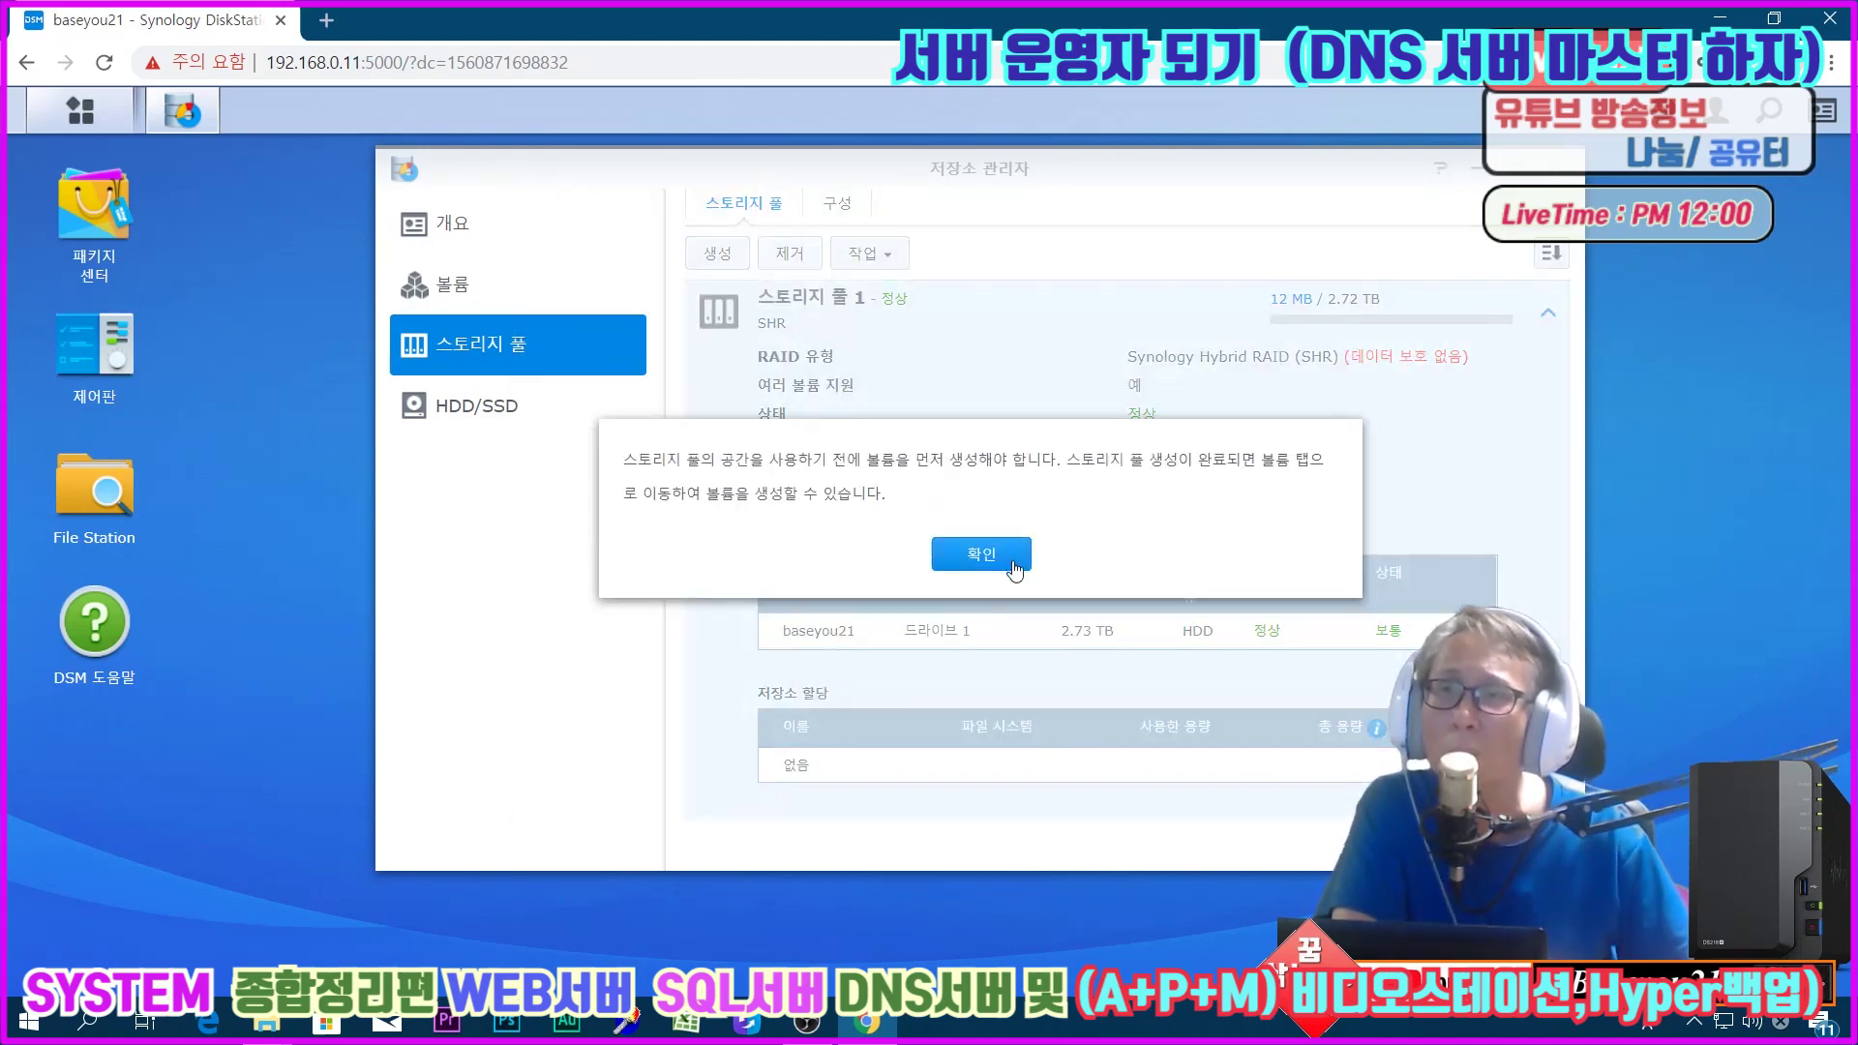
click(1011, 559)
Step: Create Volume 1 in Custom mode on existing Storage Pool 1 with the full 2789 GB
click(493, 286)
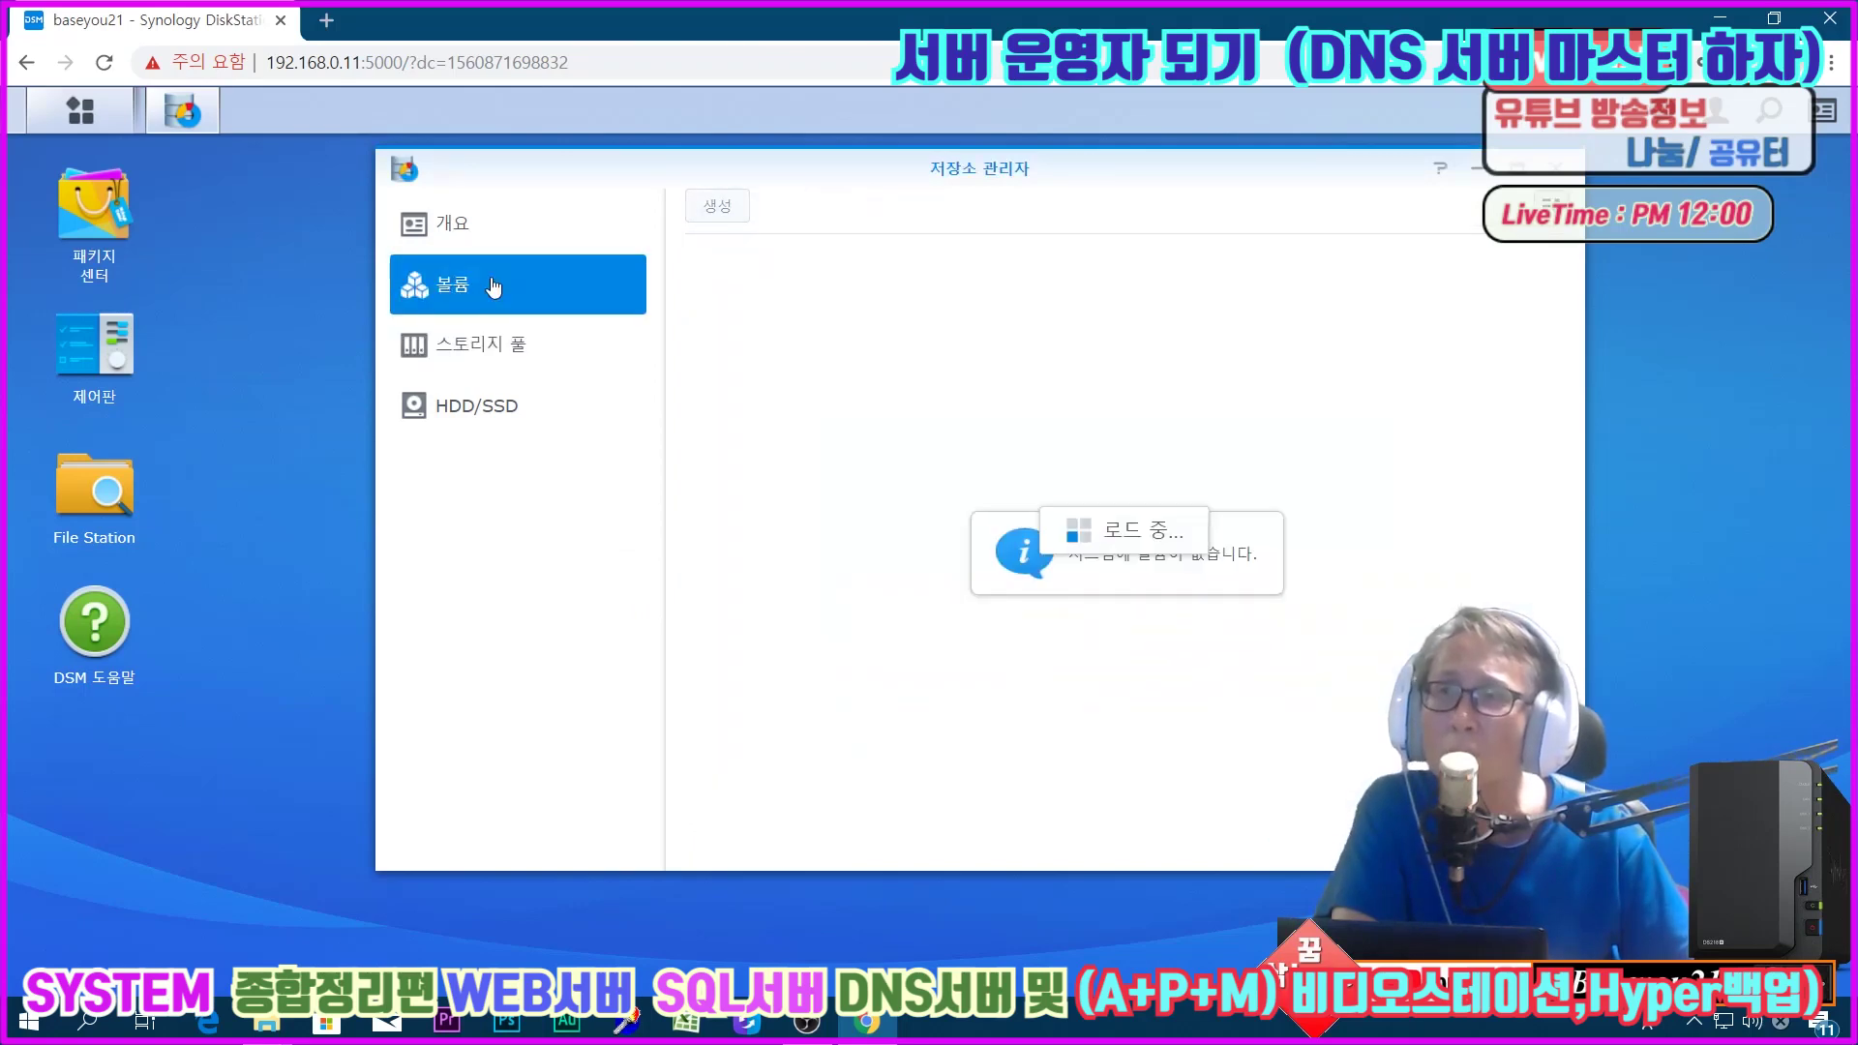
click(718, 207)
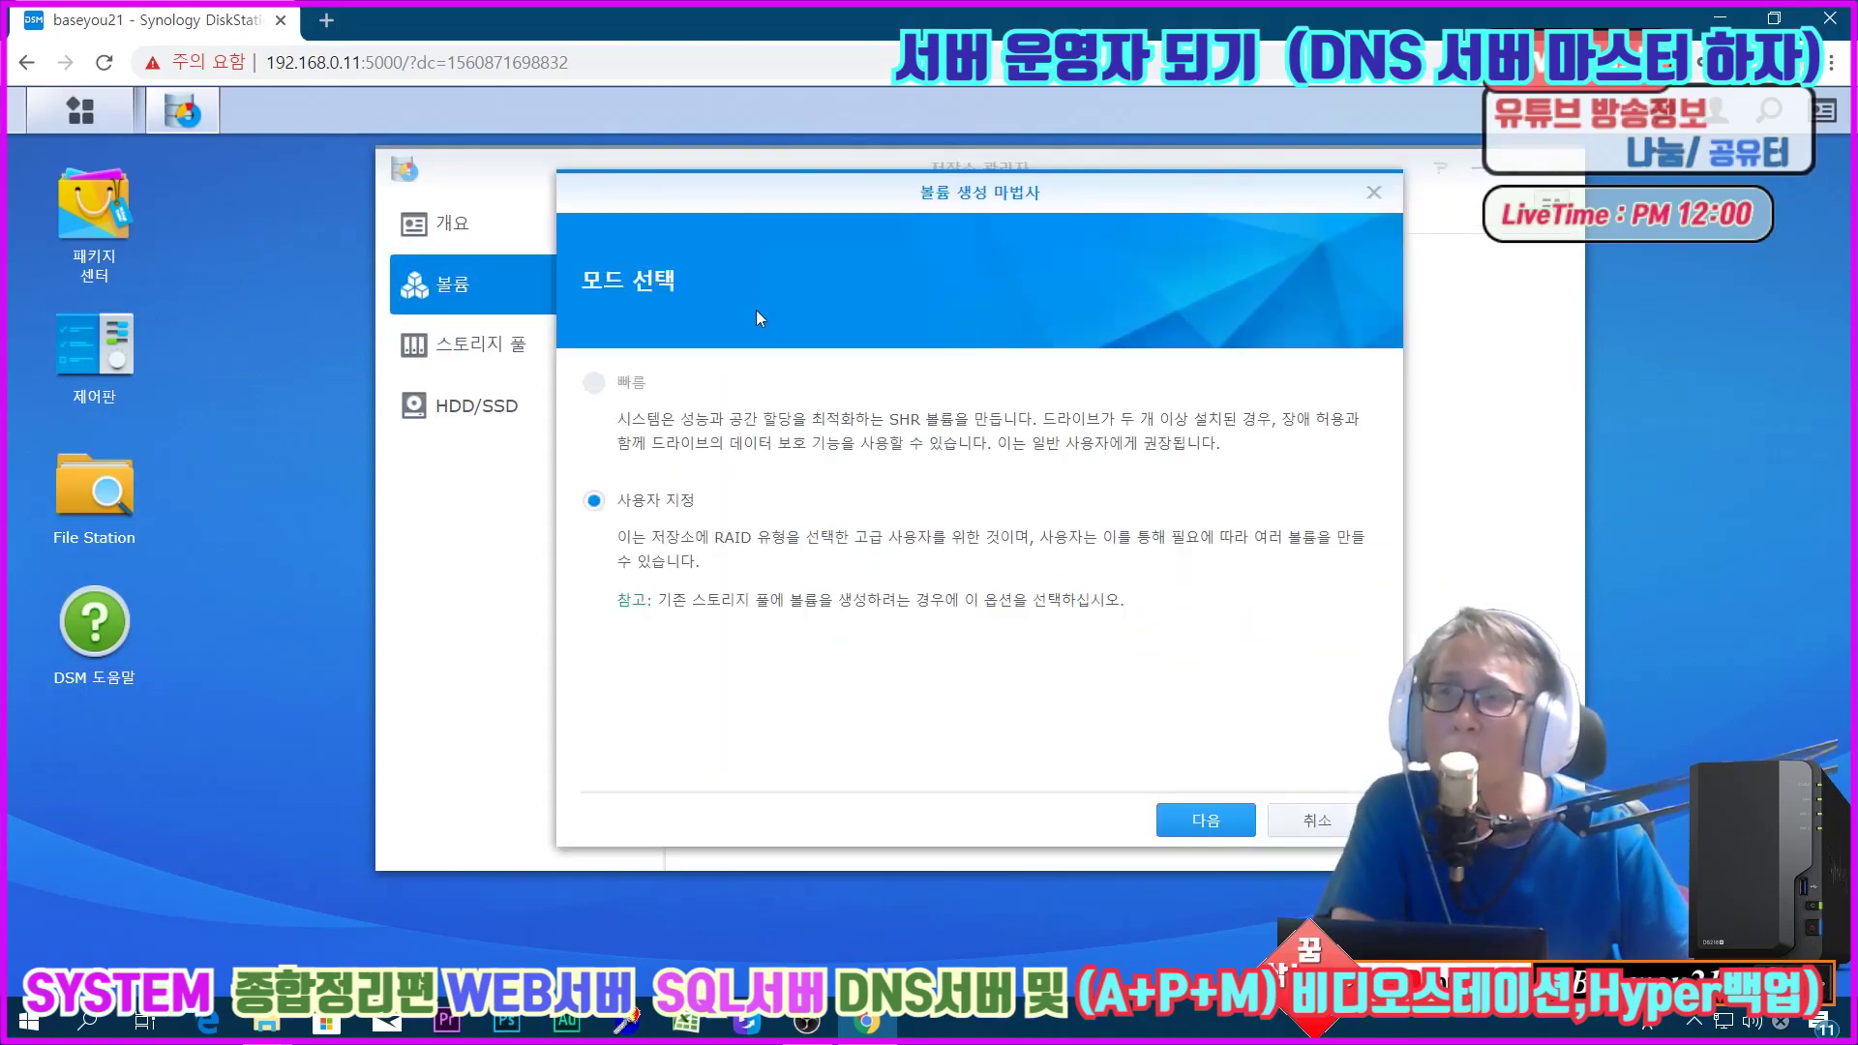
click(1200, 822)
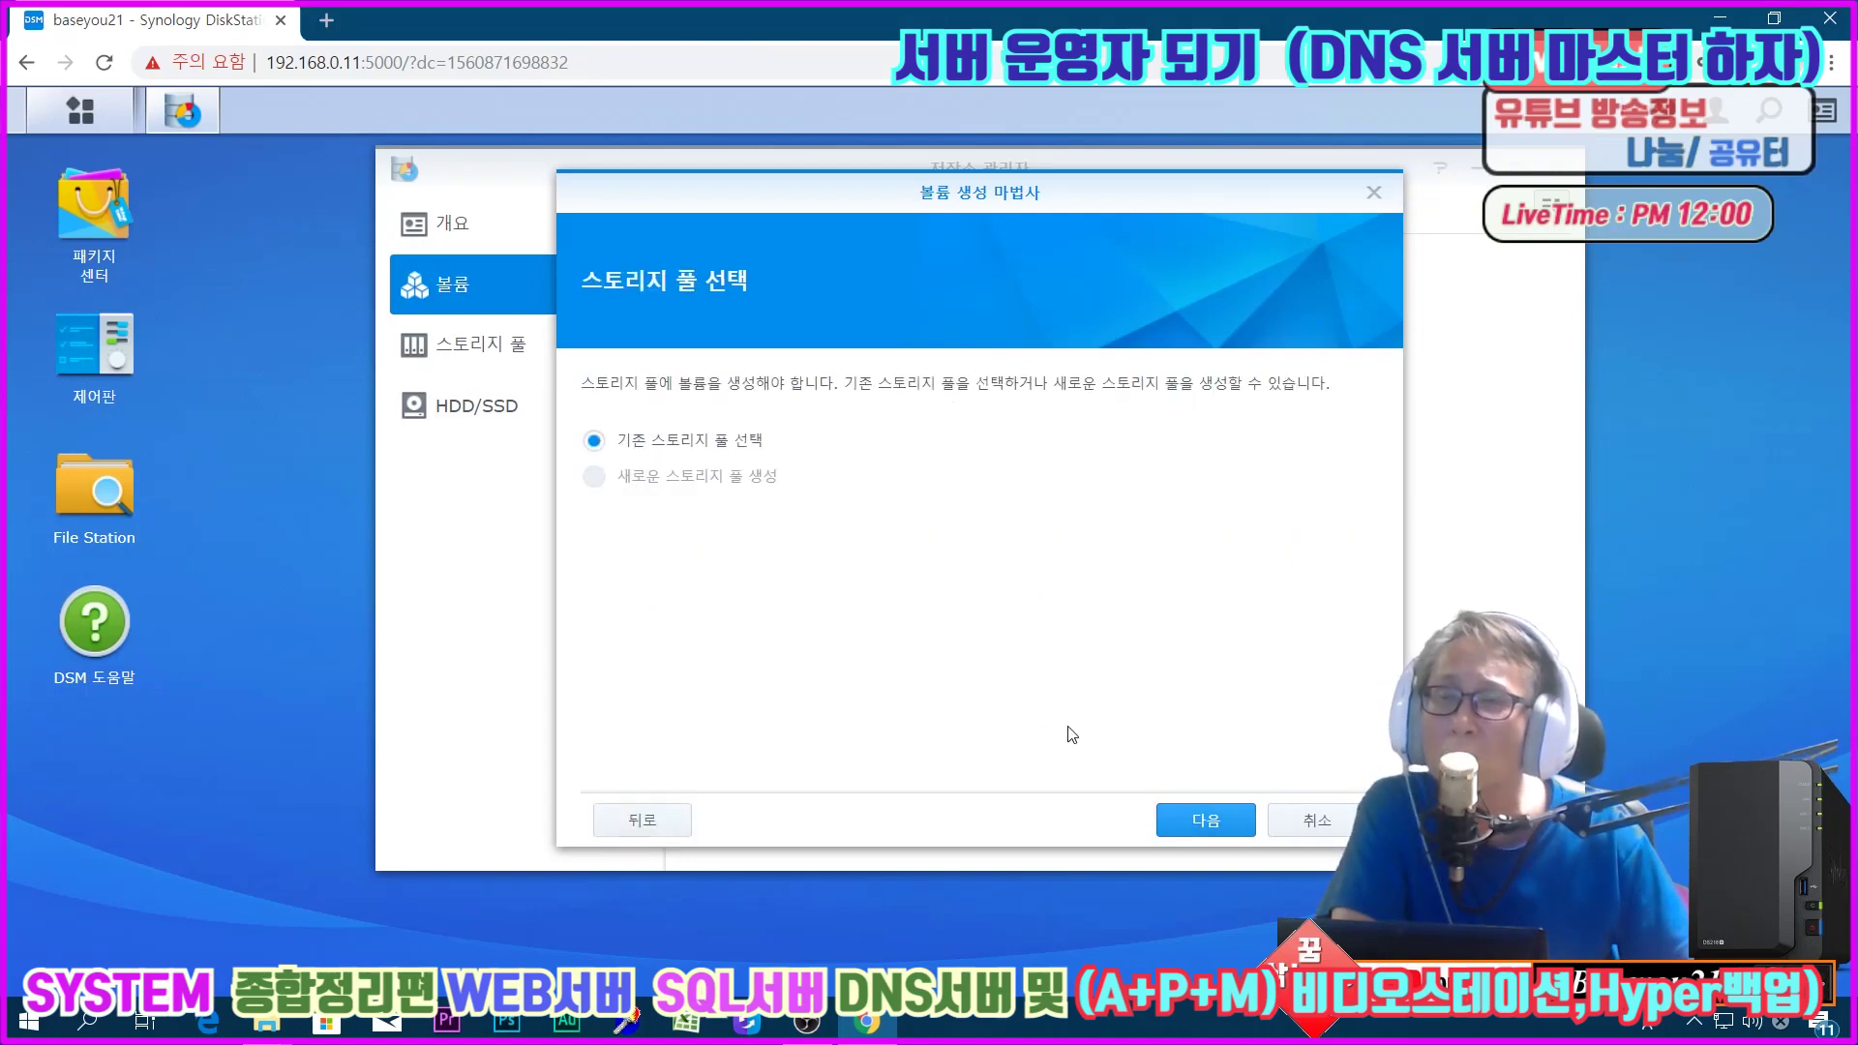
click(1191, 820)
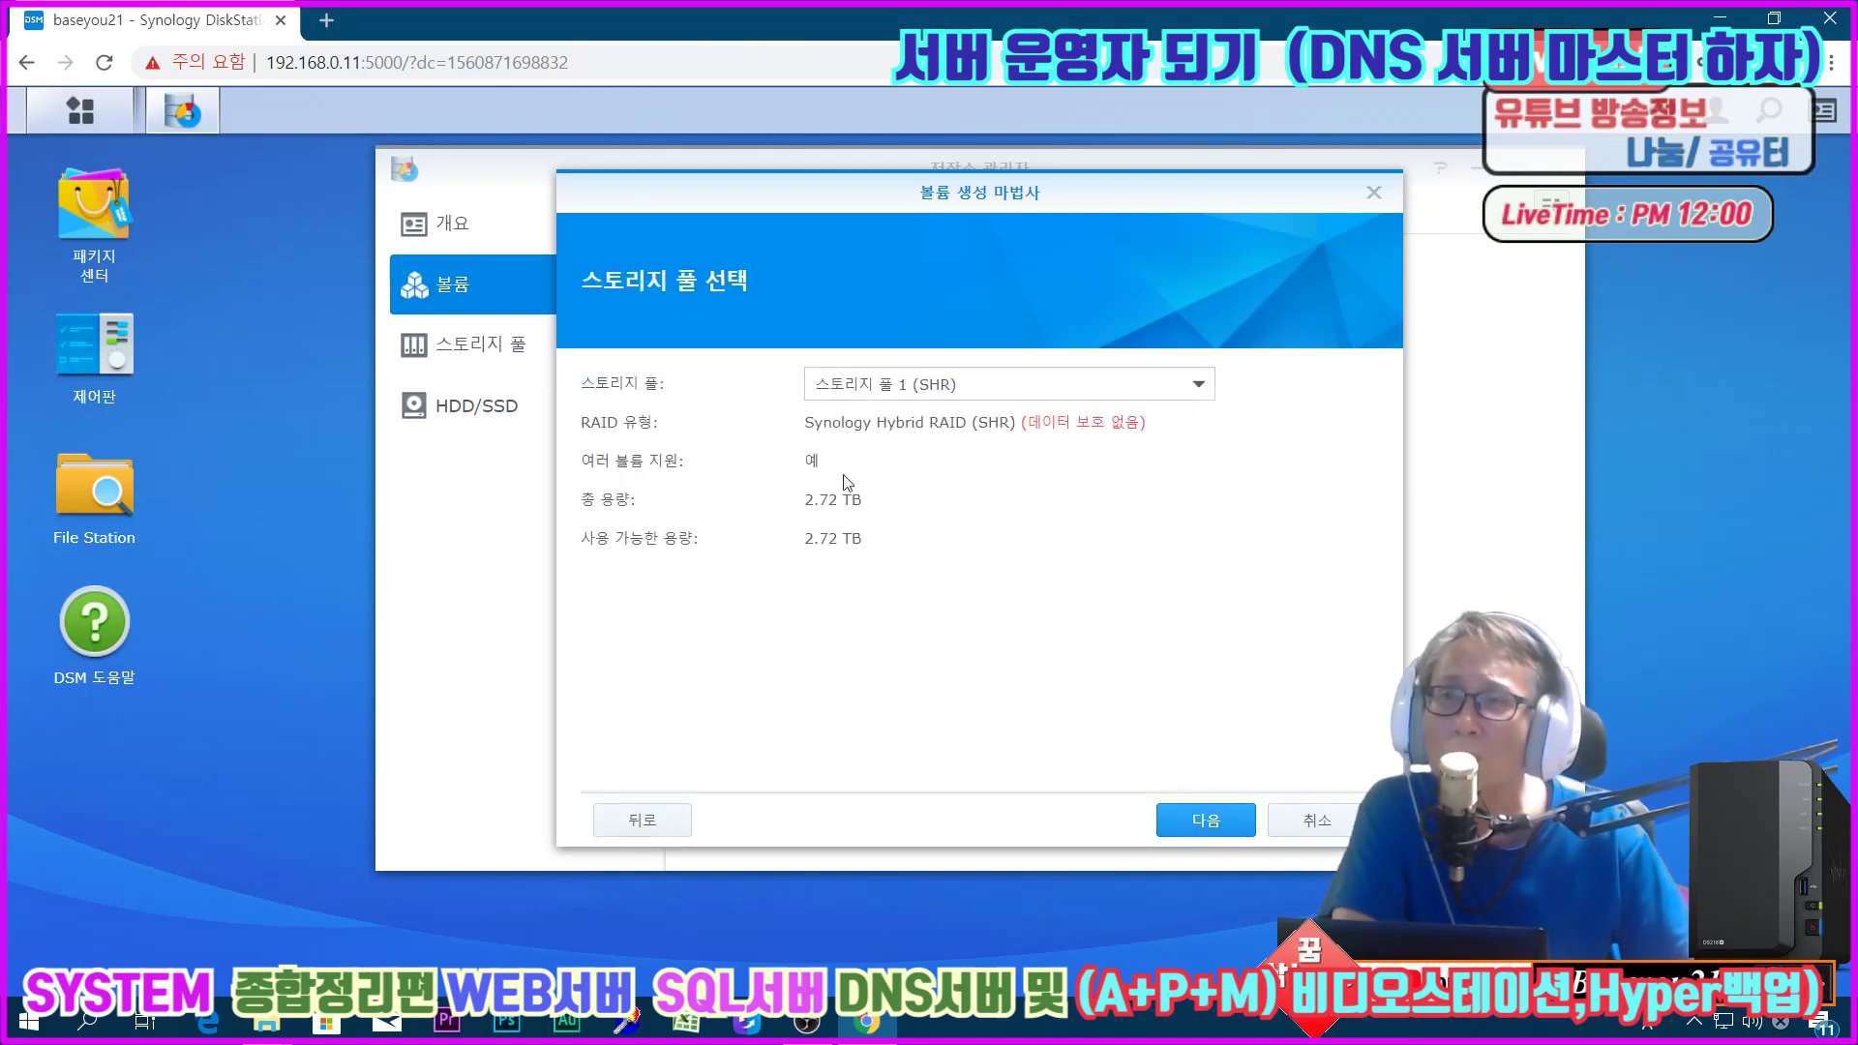
click(1206, 825)
click(1206, 823)
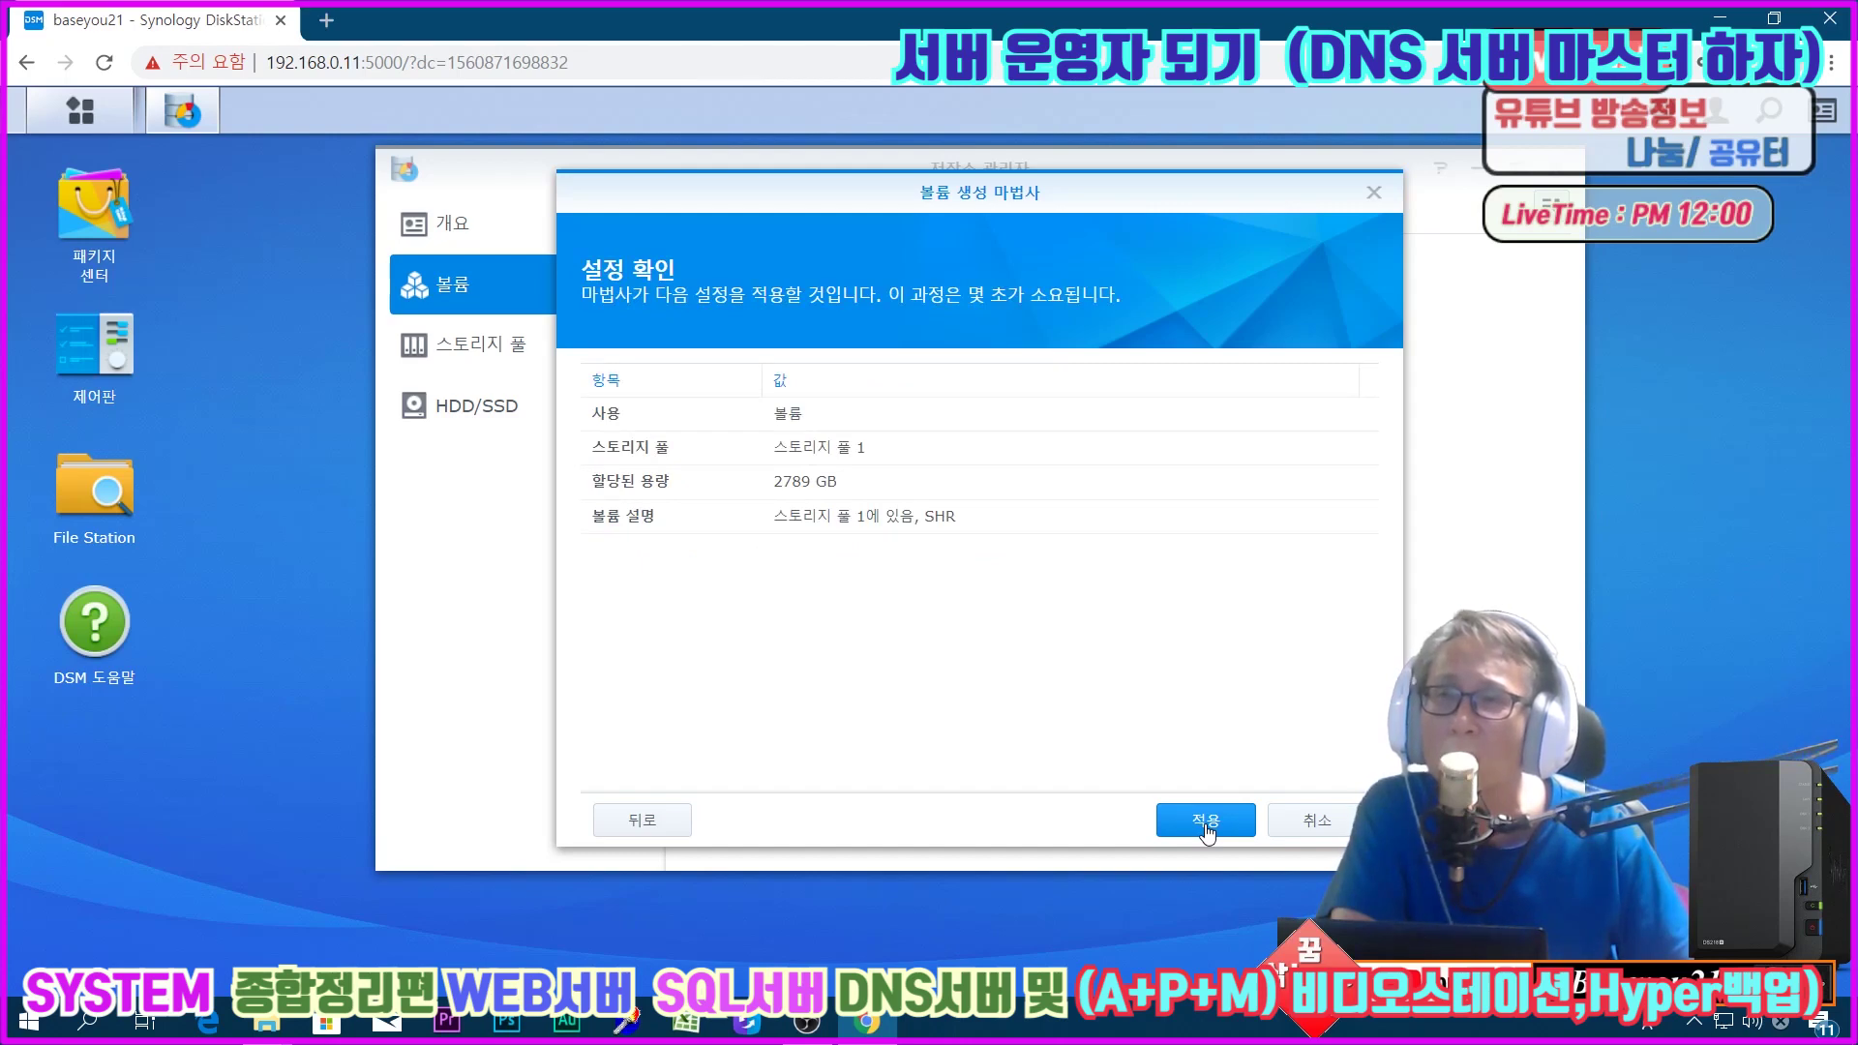
click(1207, 823)
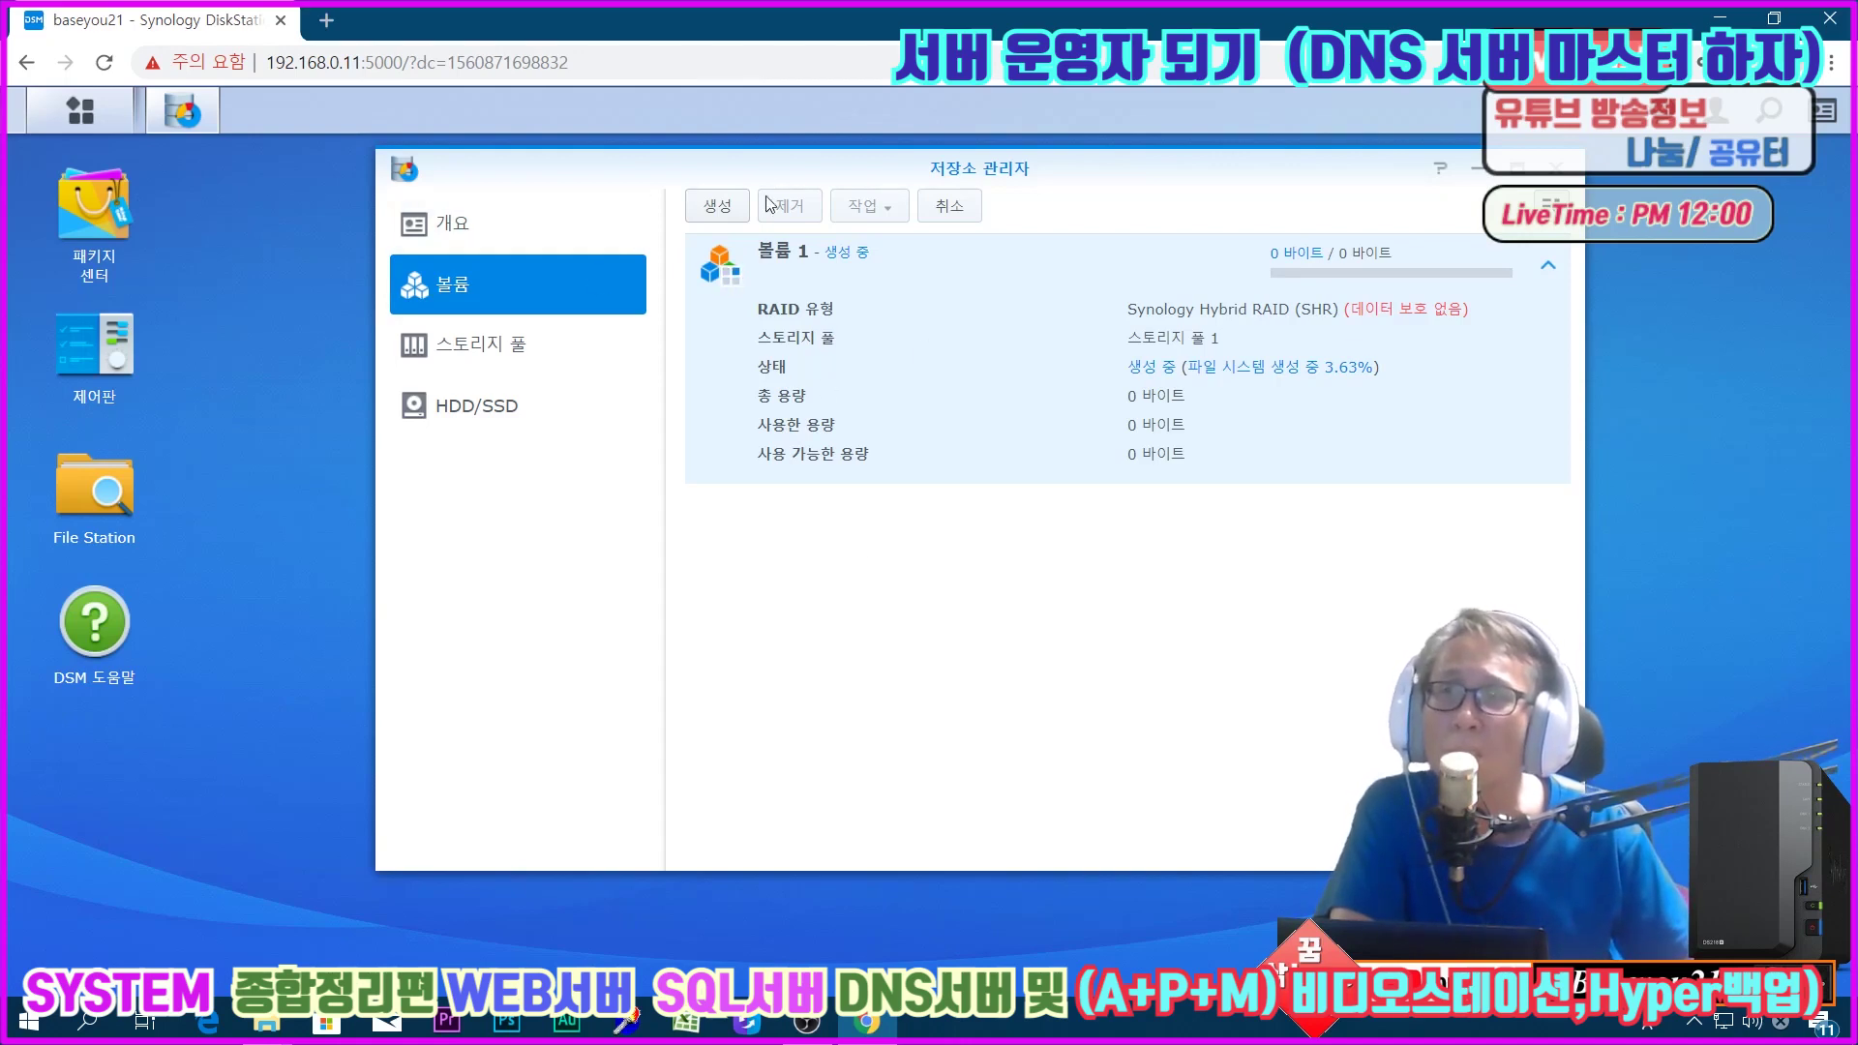
click(721, 206)
Step: Build Volume 2 in Custom mode on existing Storage Pool 2 using all 2789 GB
click(1206, 821)
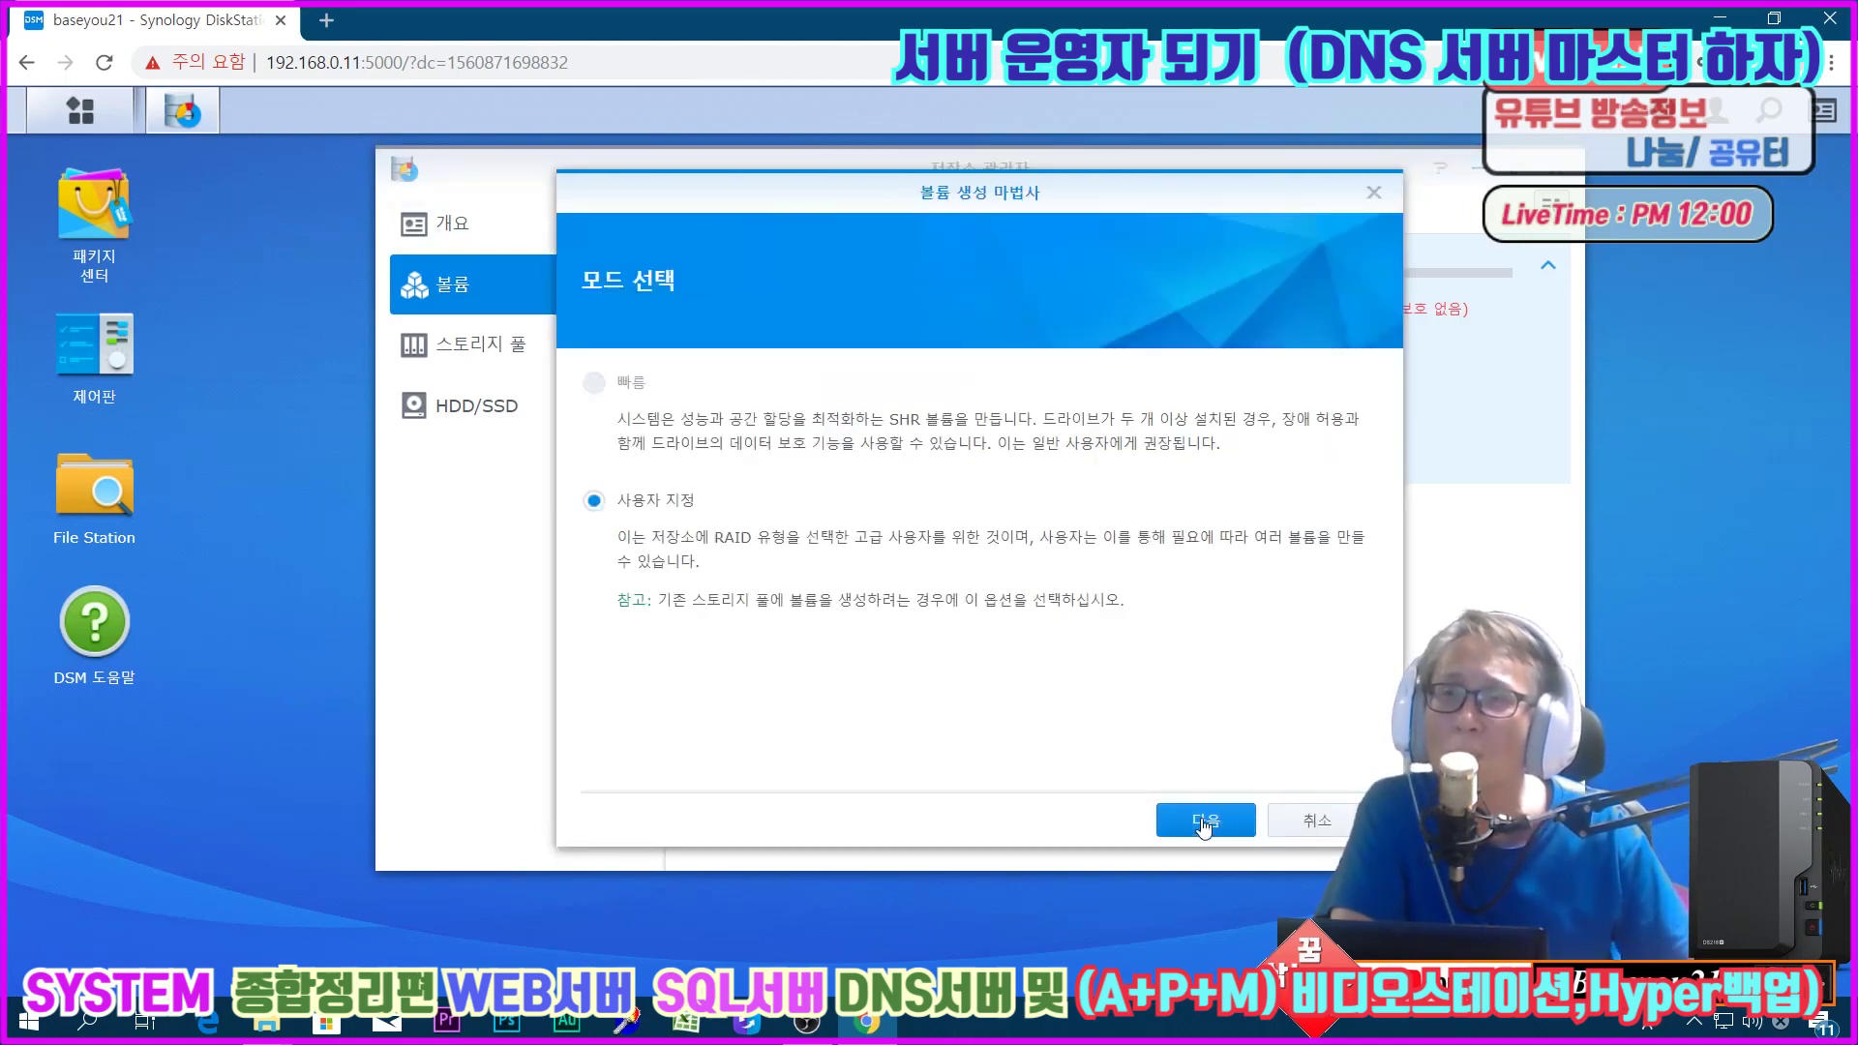
click(1172, 818)
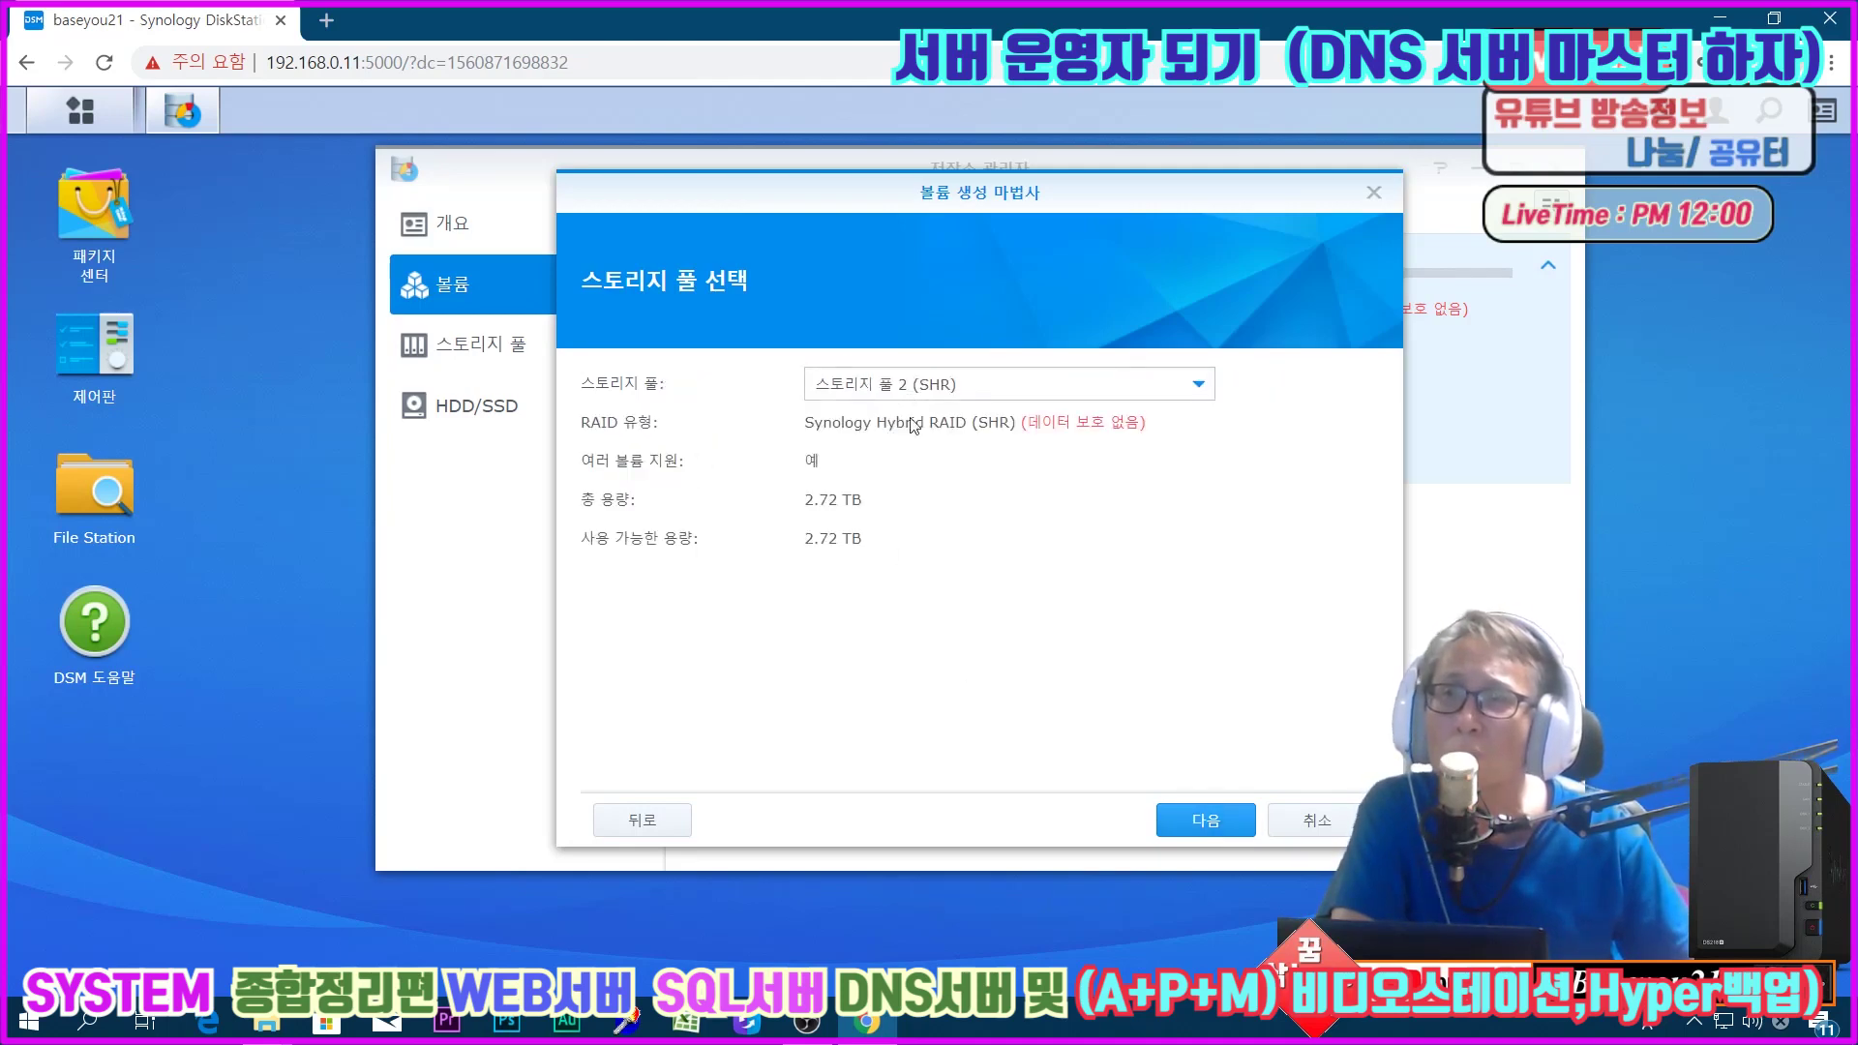
click(1206, 825)
click(1206, 825)
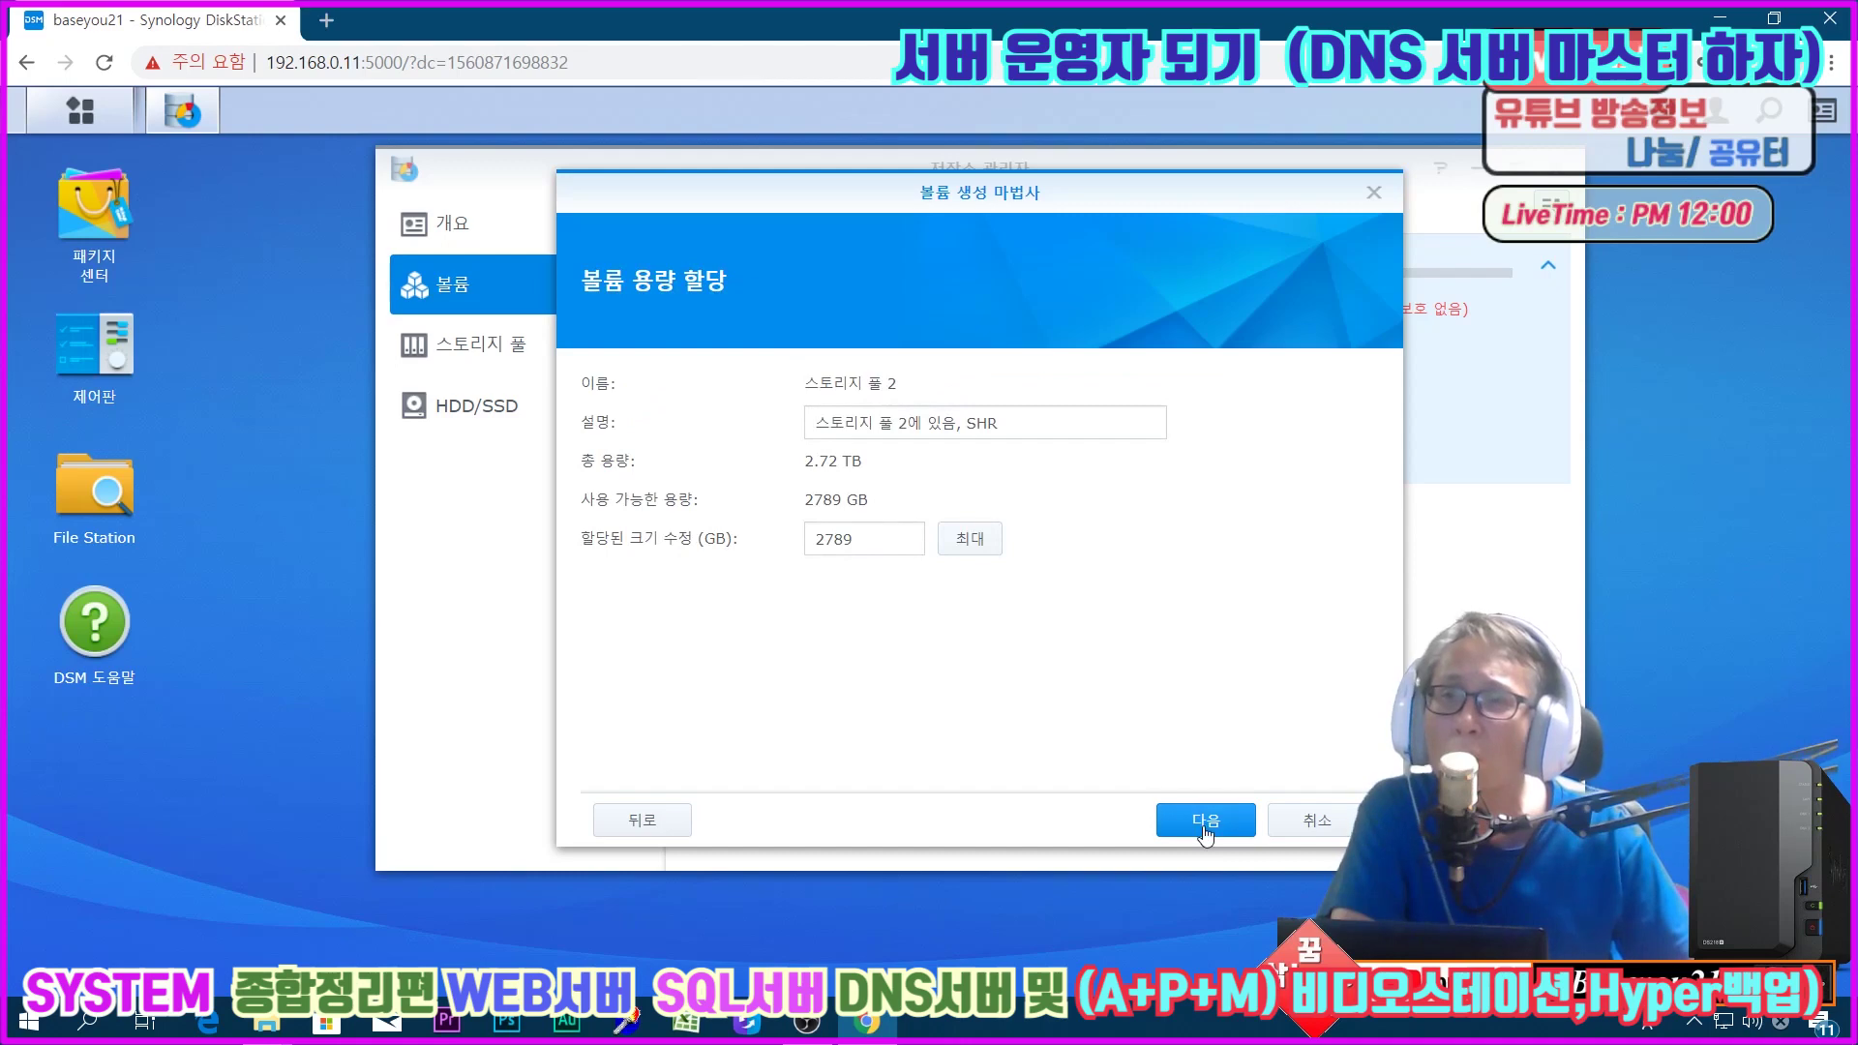
click(1201, 820)
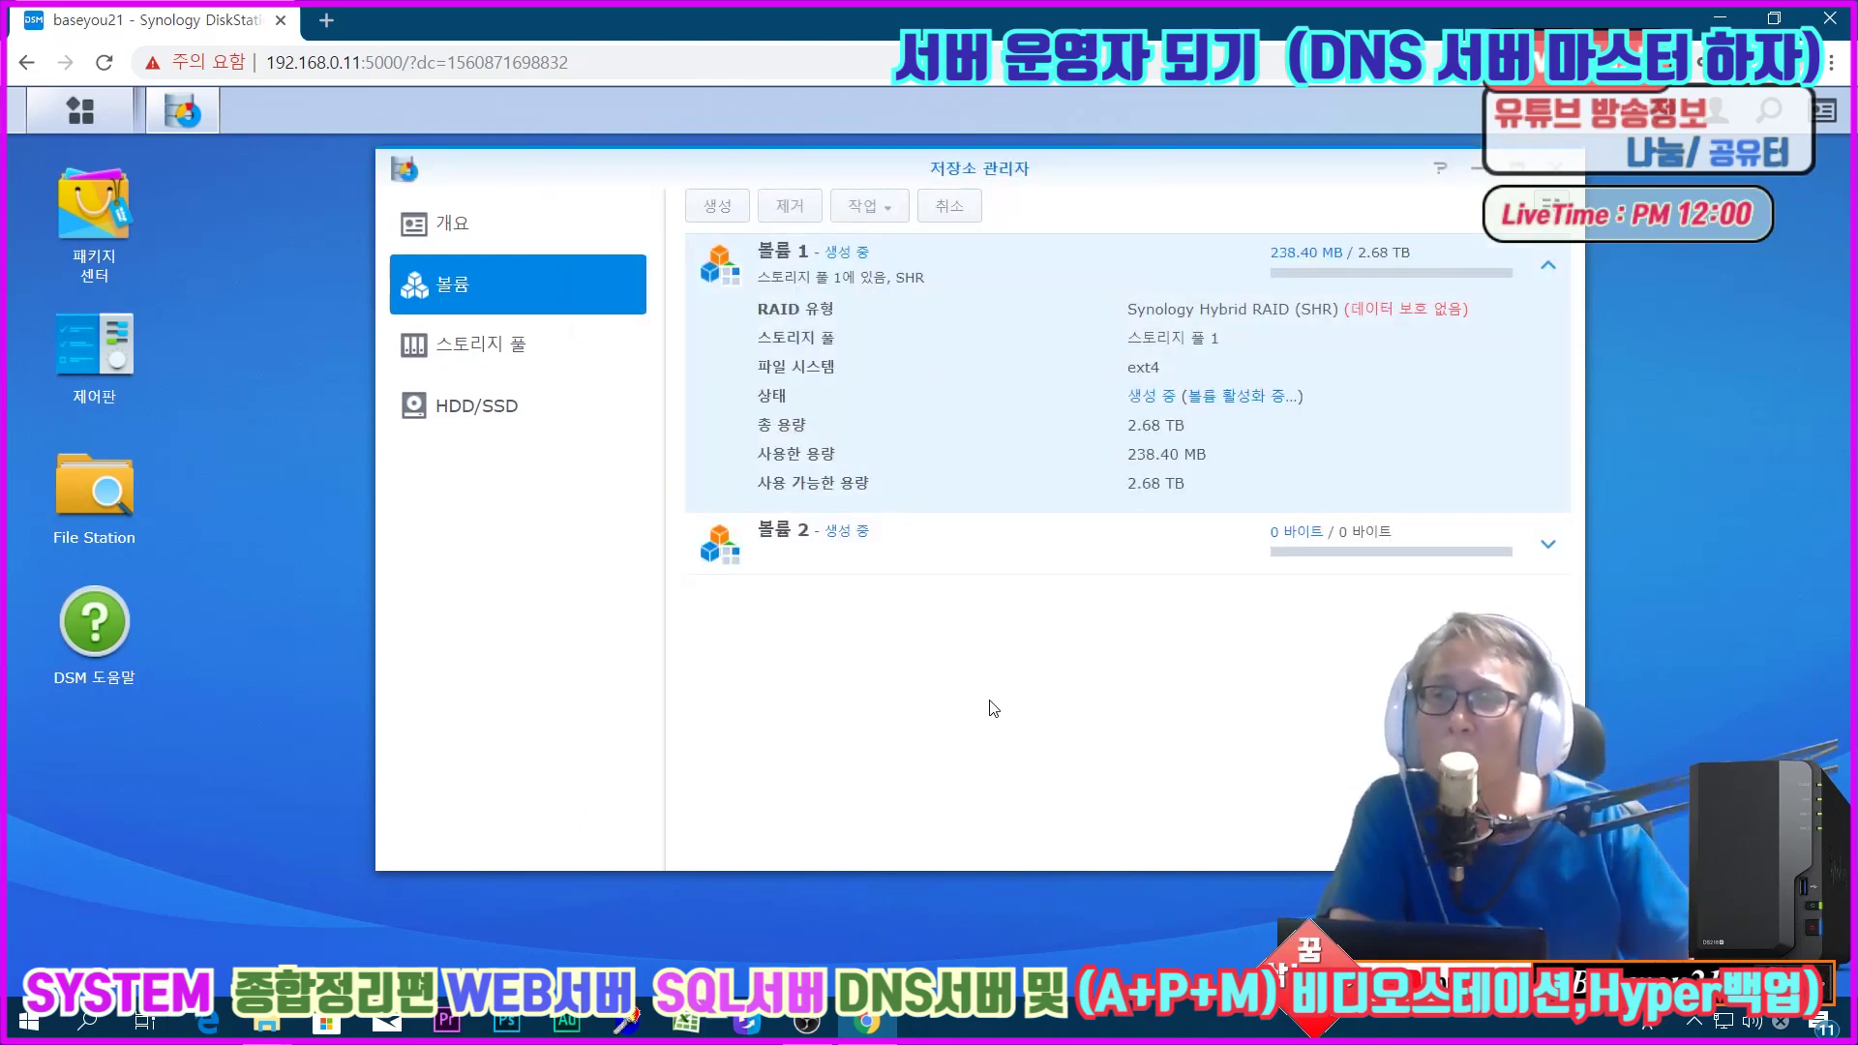
Step: Check the storage pools, expand Volume 2's details, then view Overview and the HDD/SSD drive list
click(489, 364)
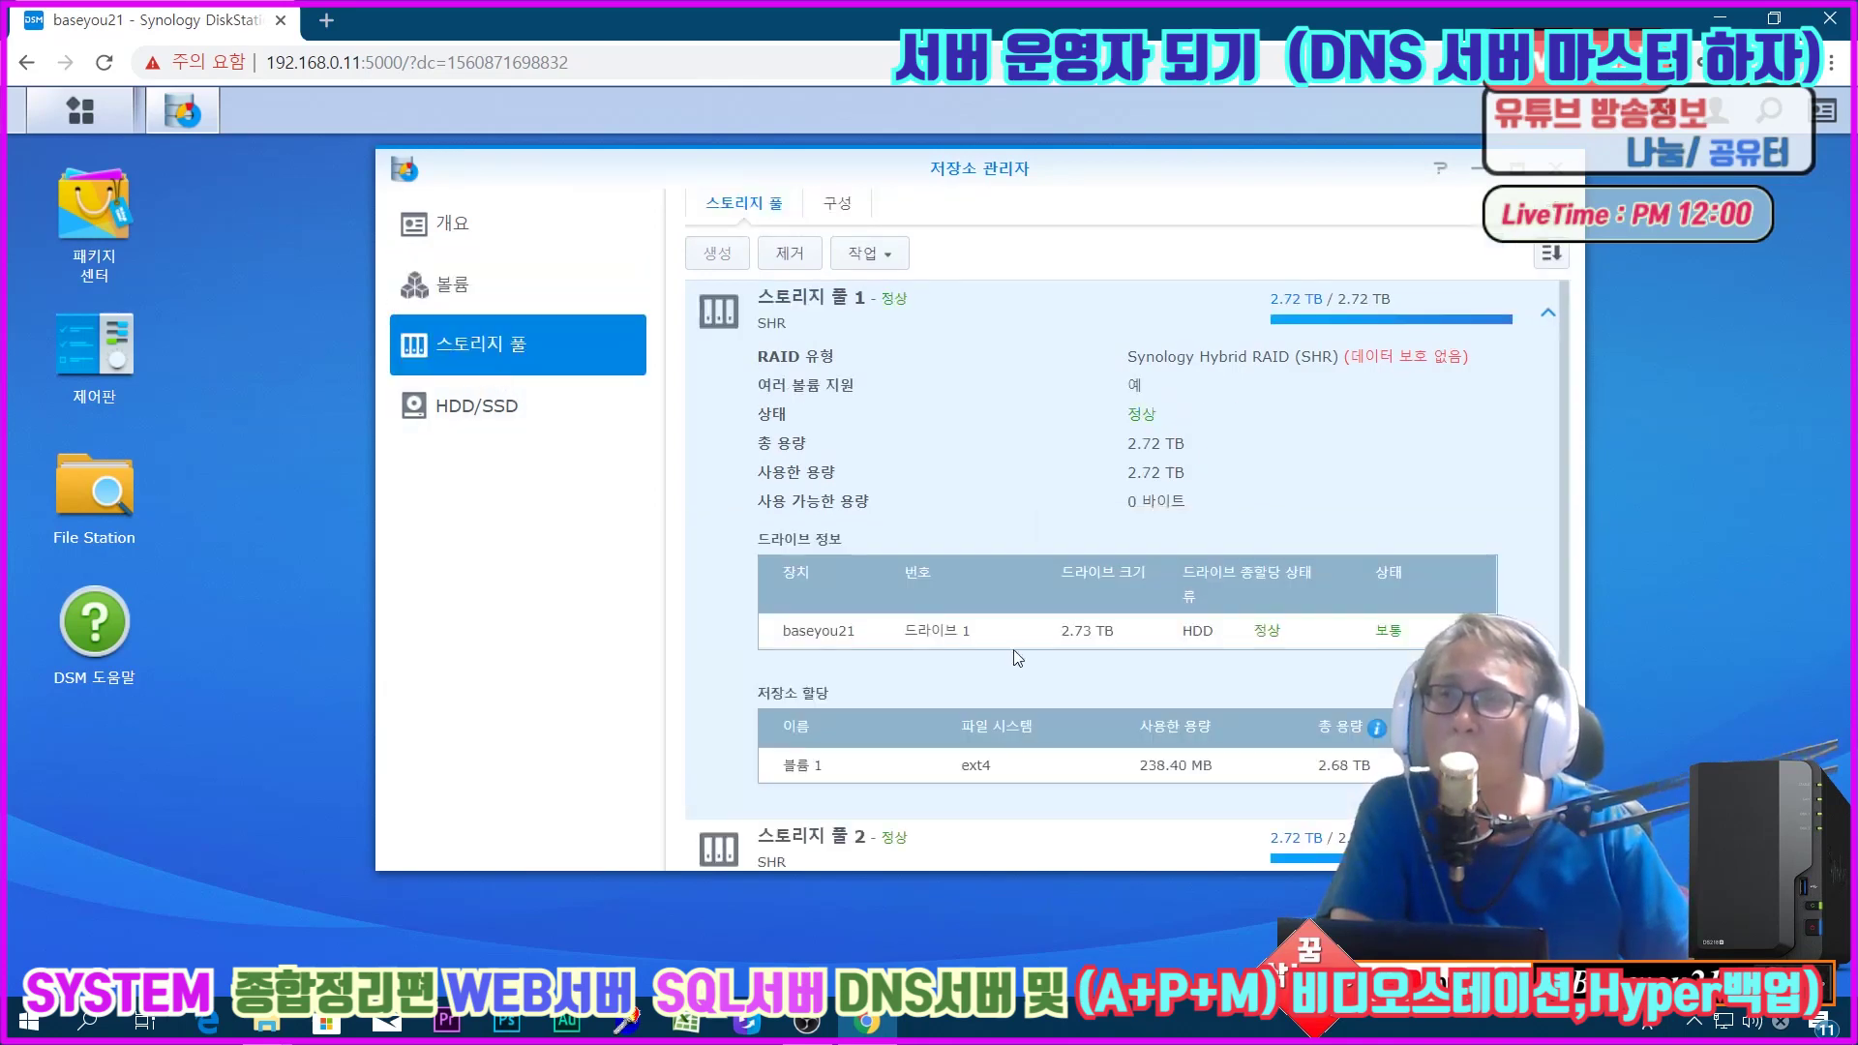
scroll(1011, 745, down, 1)
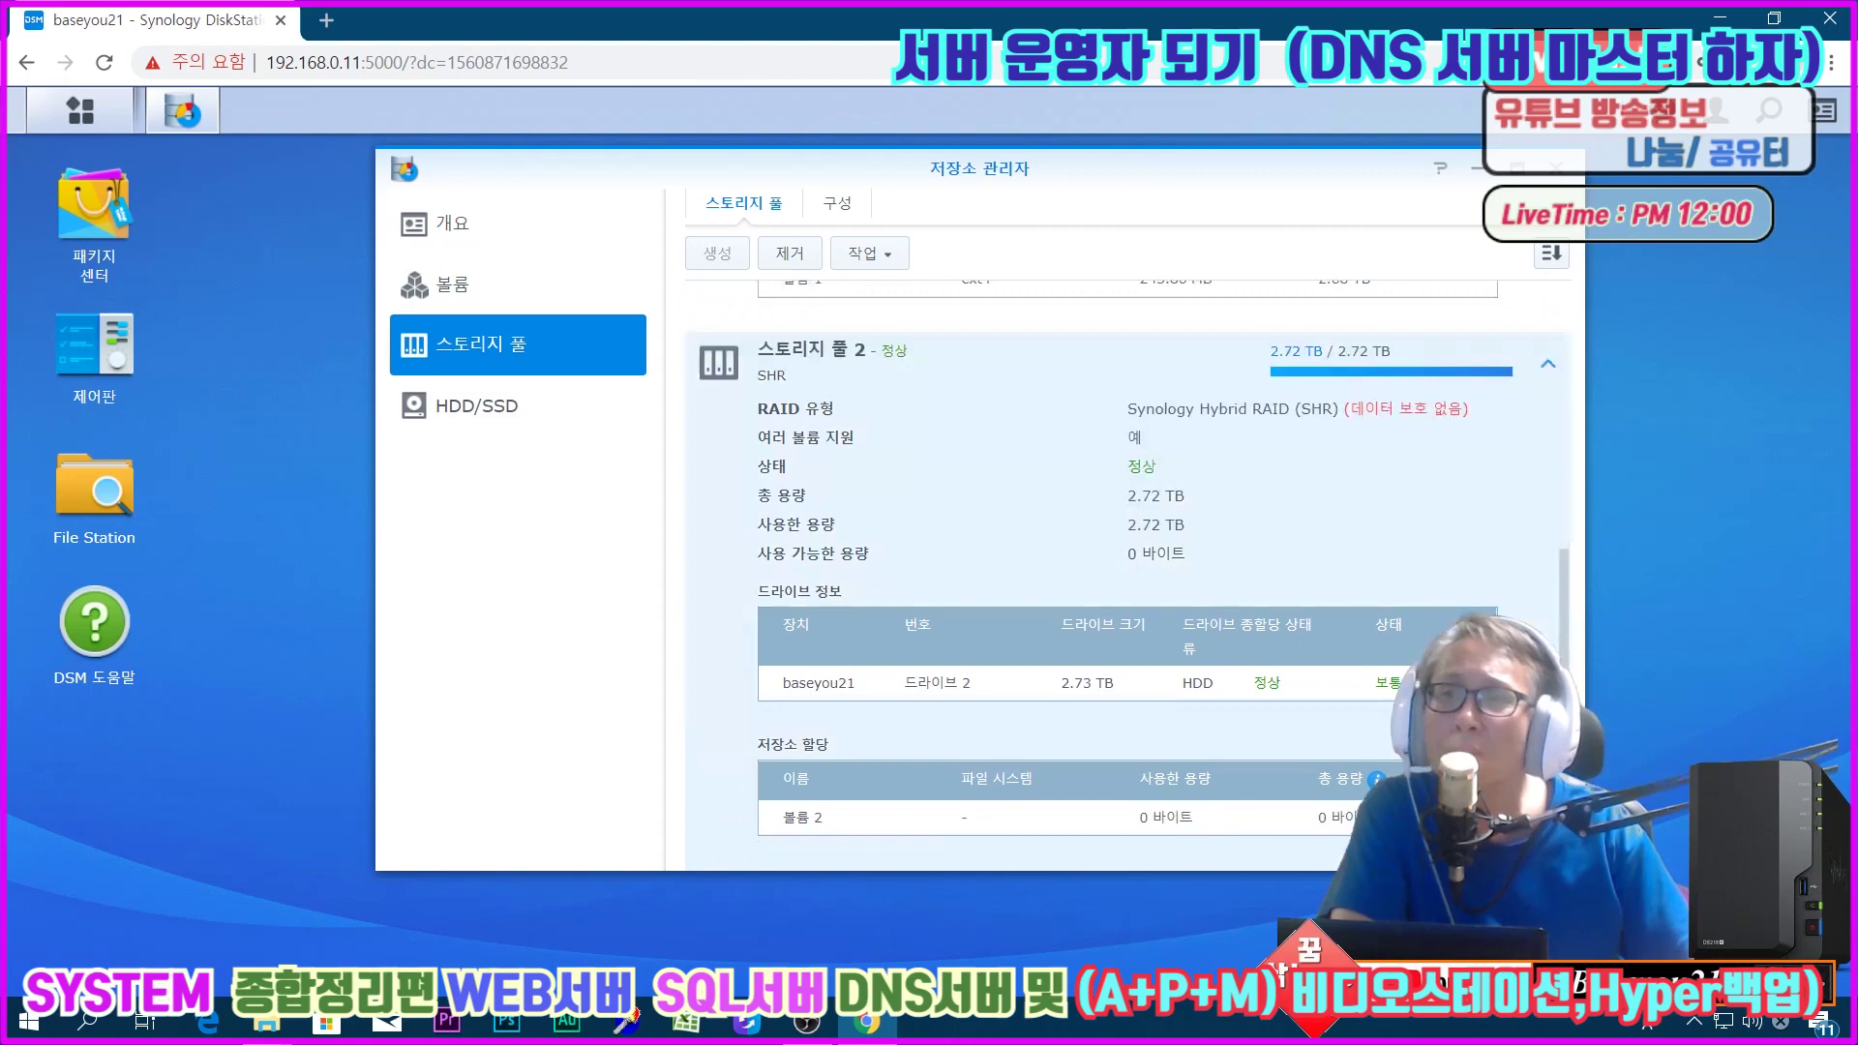
click(534, 290)
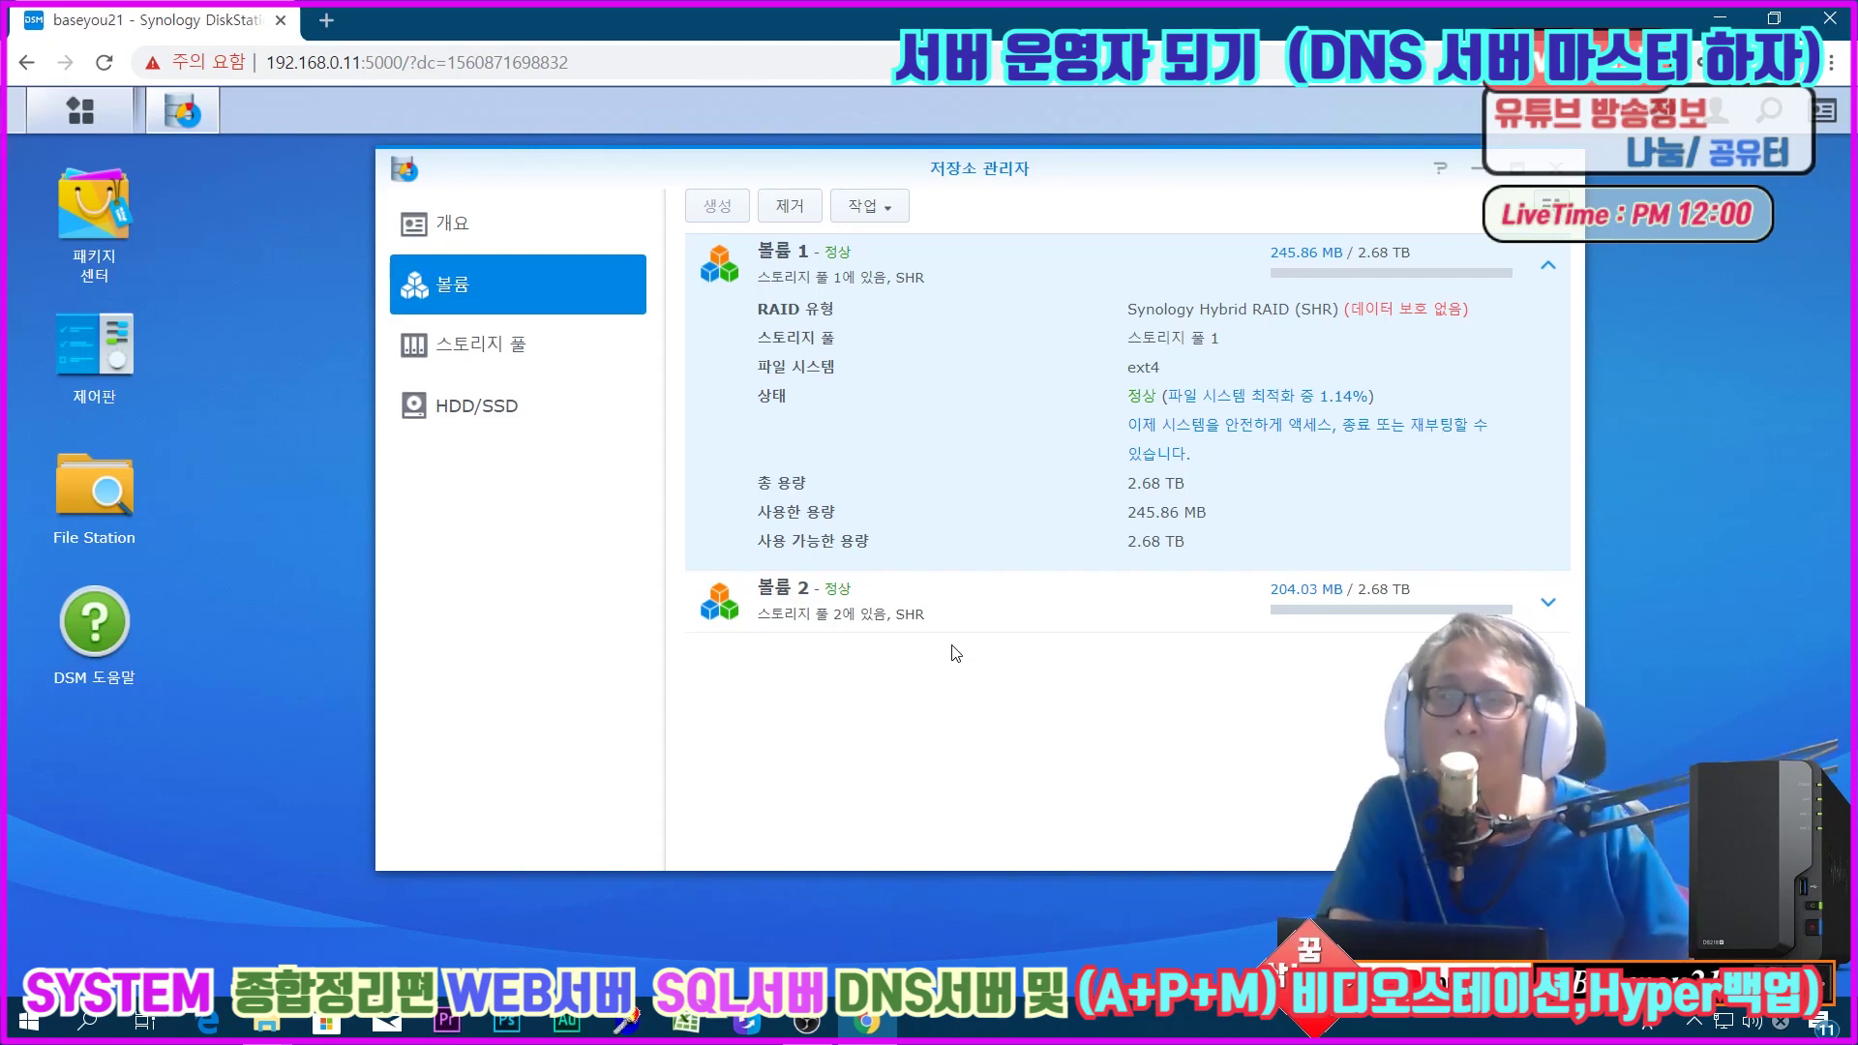
click(956, 605)
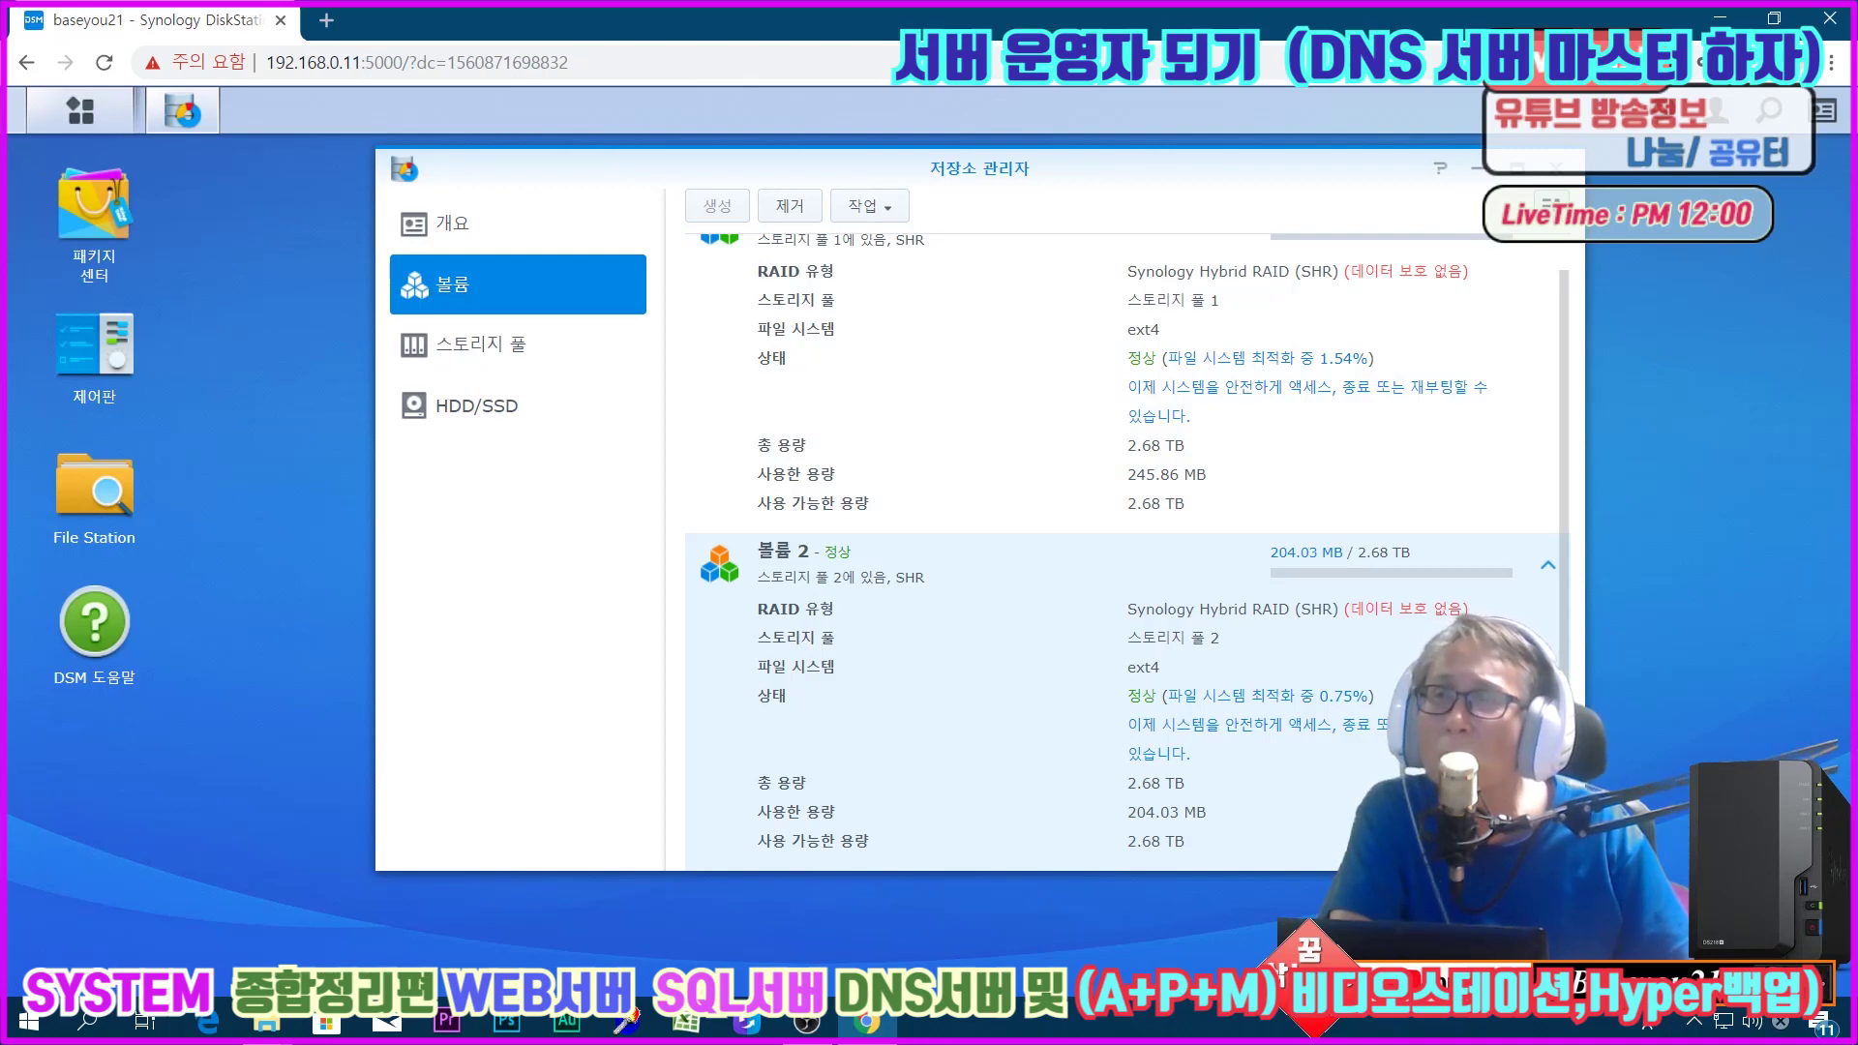
click(404, 233)
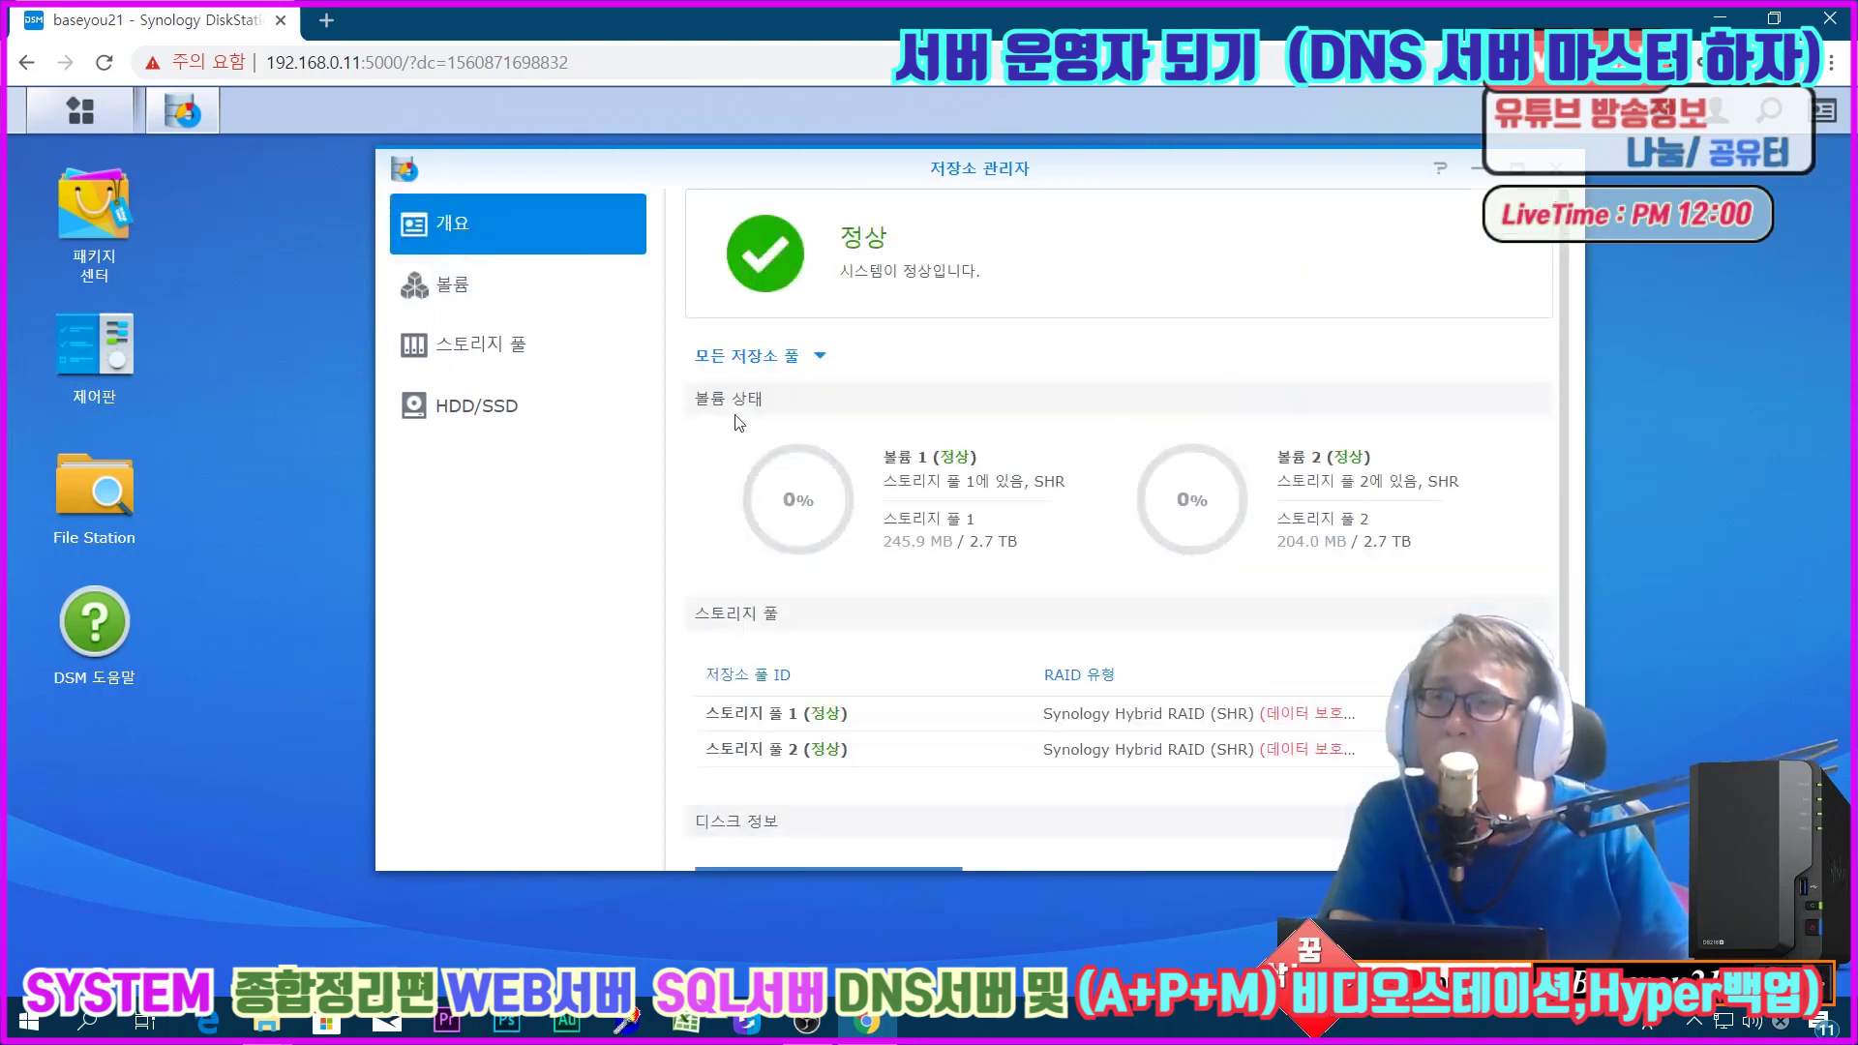
click(488, 416)
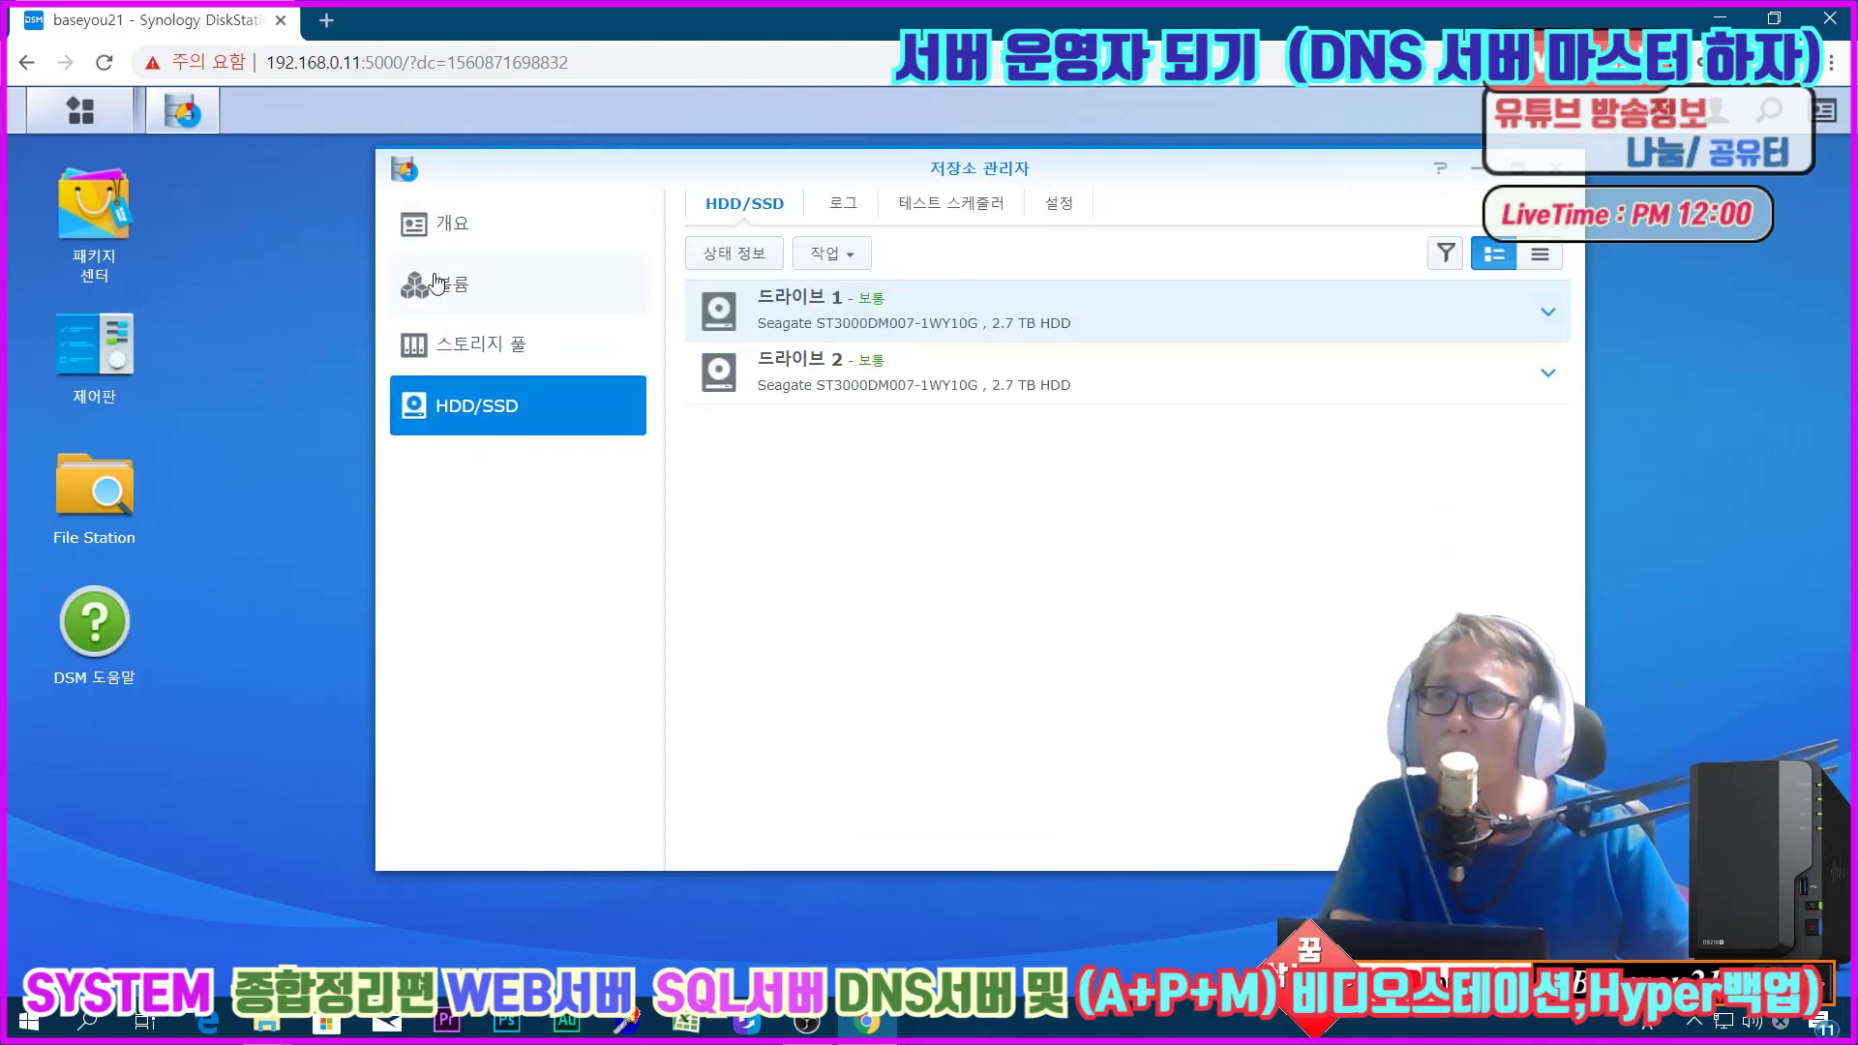
click(451, 284)
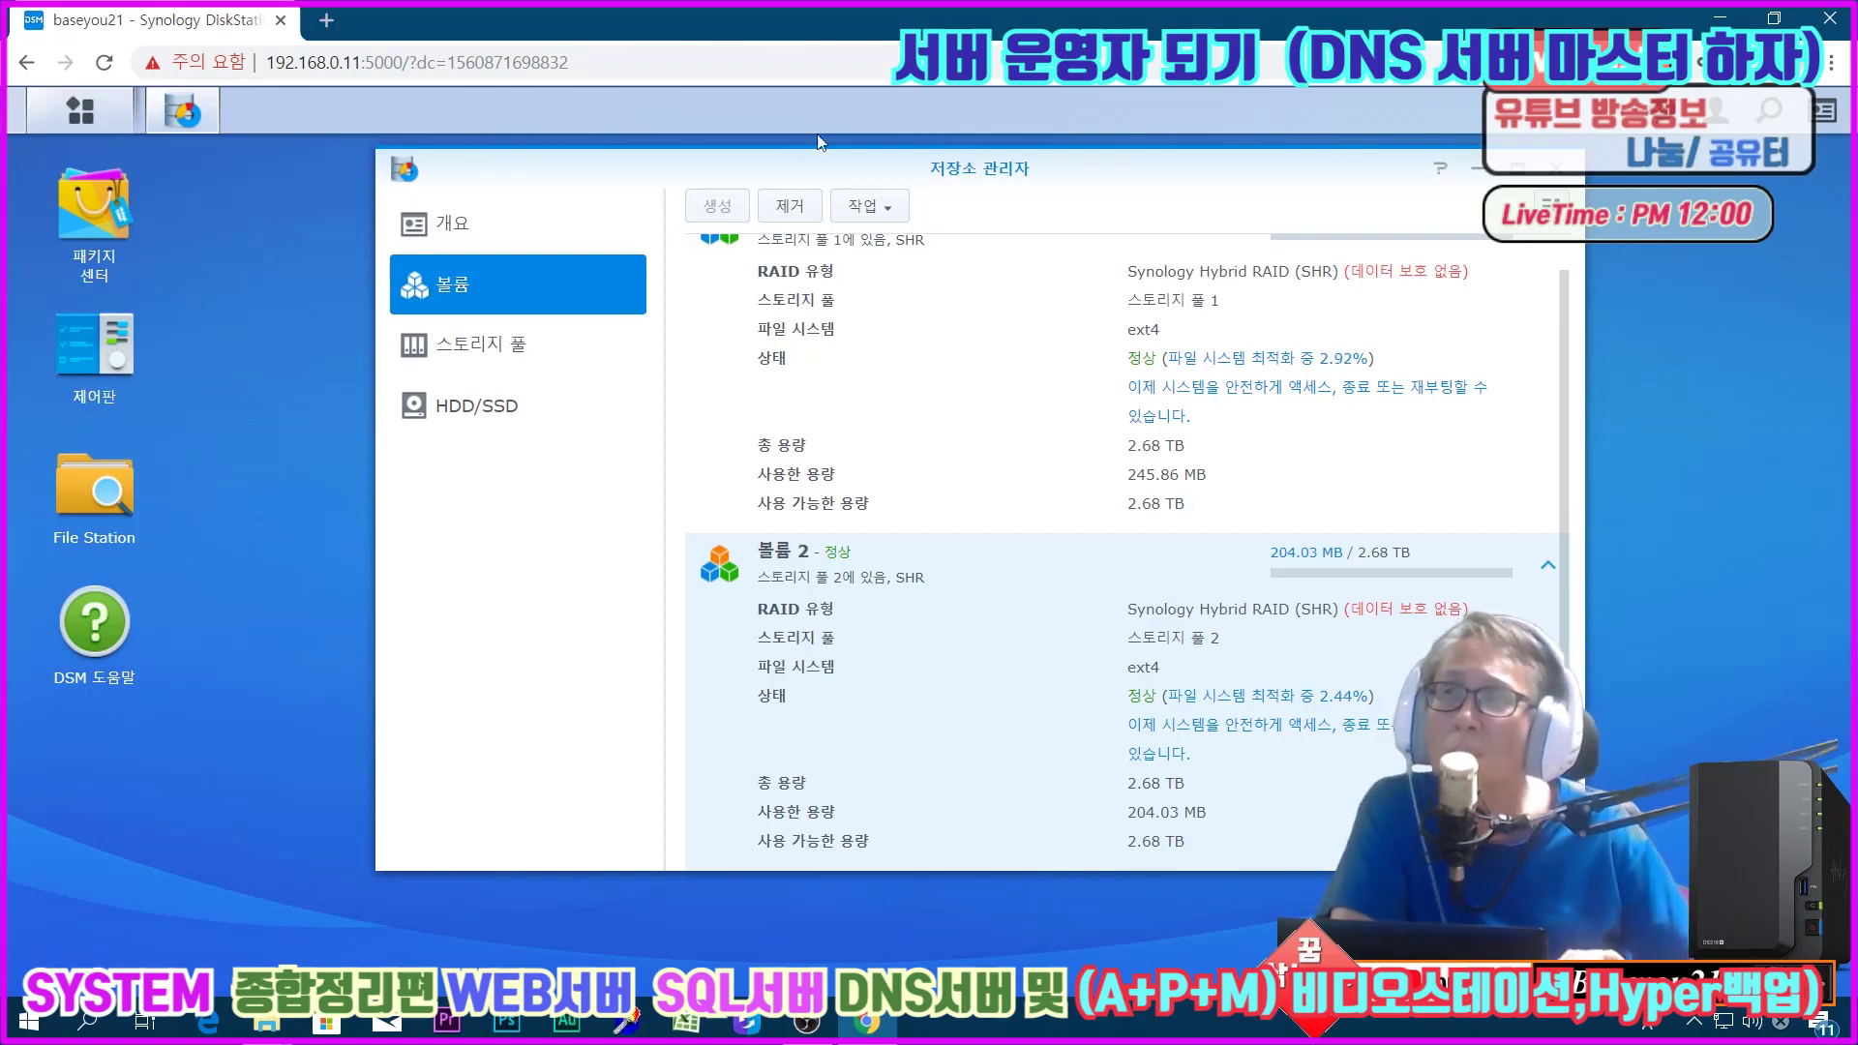
click(280, 63)
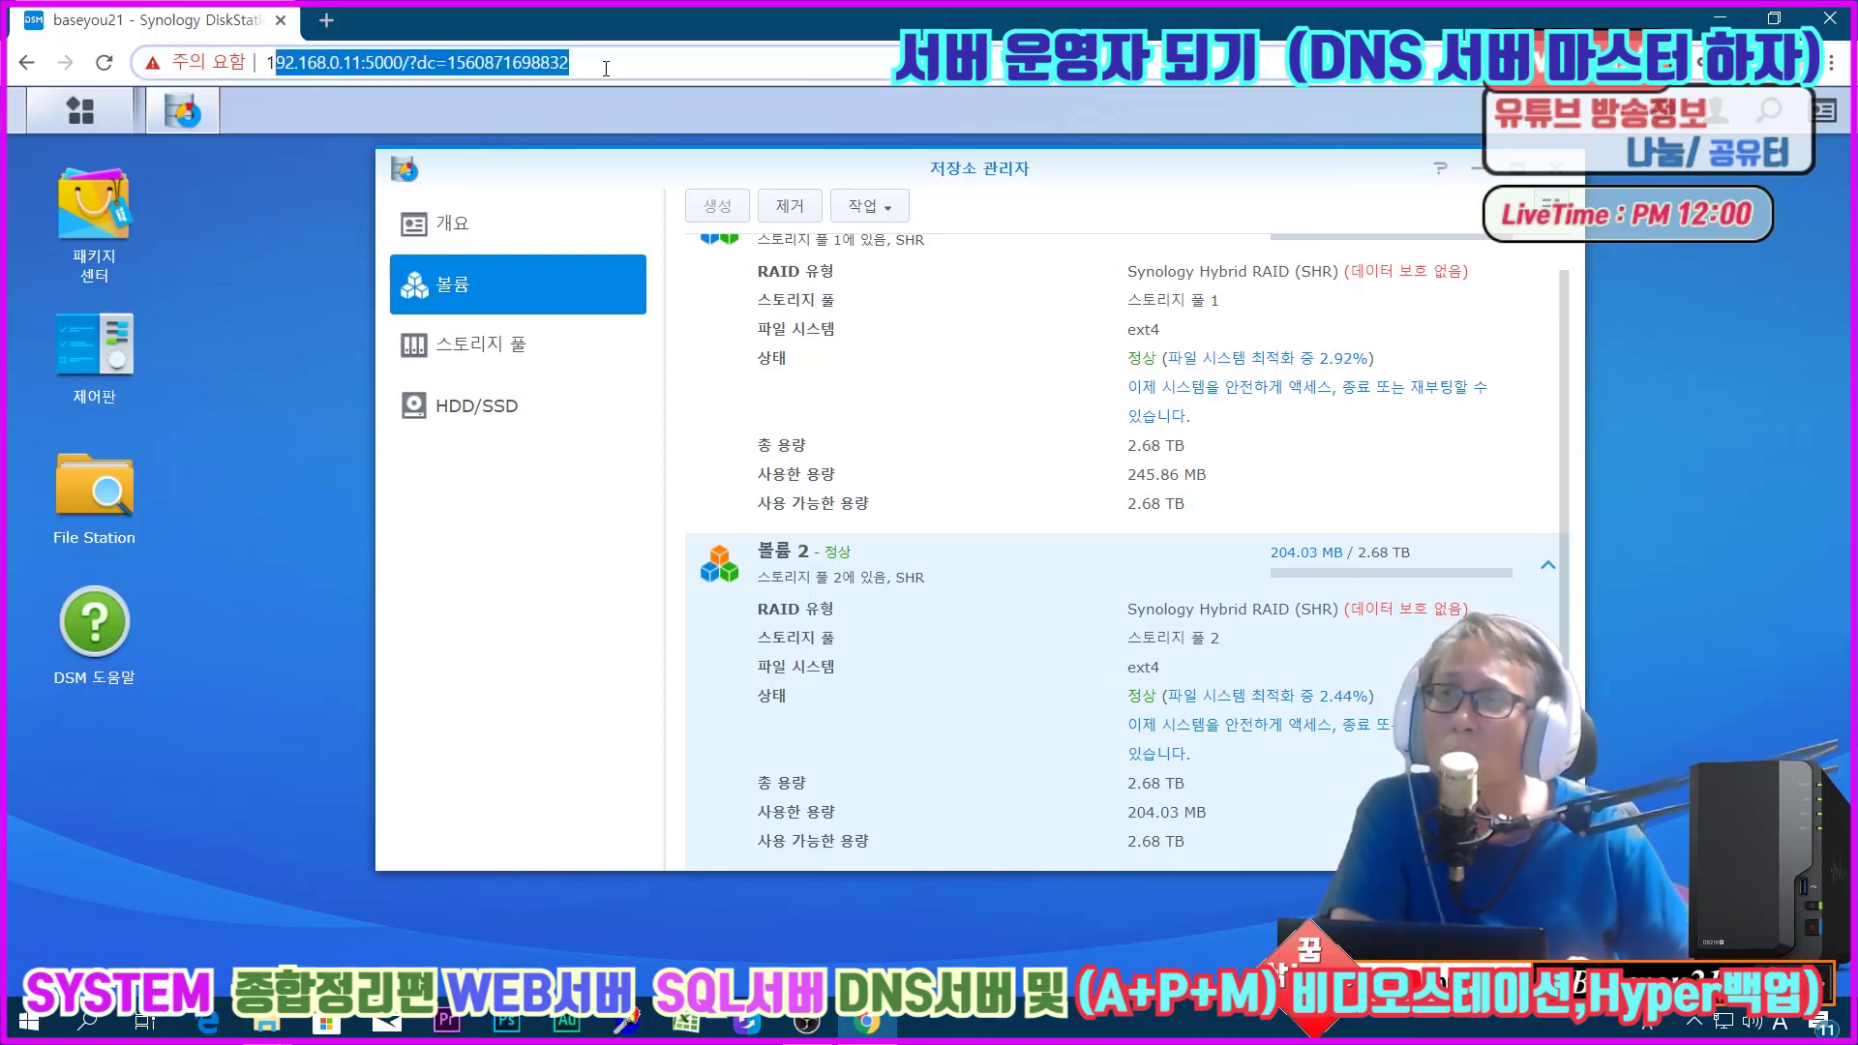
drag(581, 63, 264, 64)
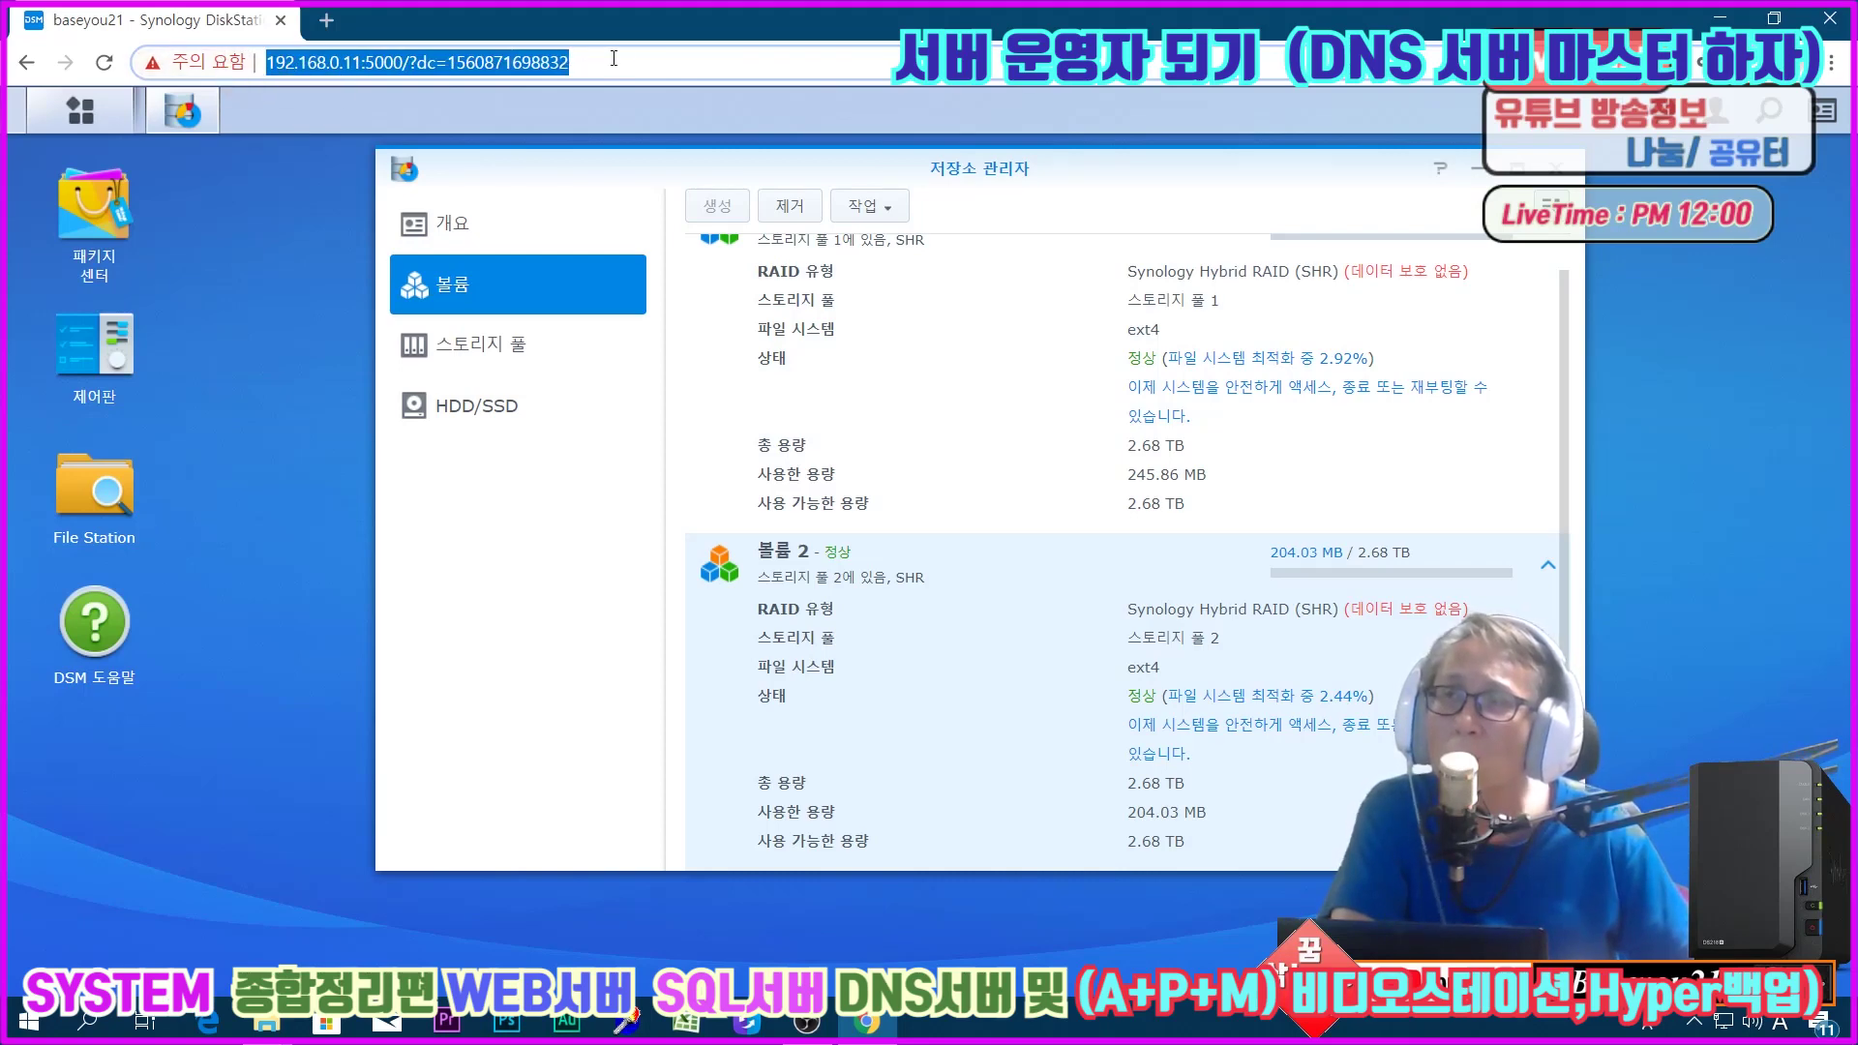
click(581, 64)
drag(581, 64, 295, 70)
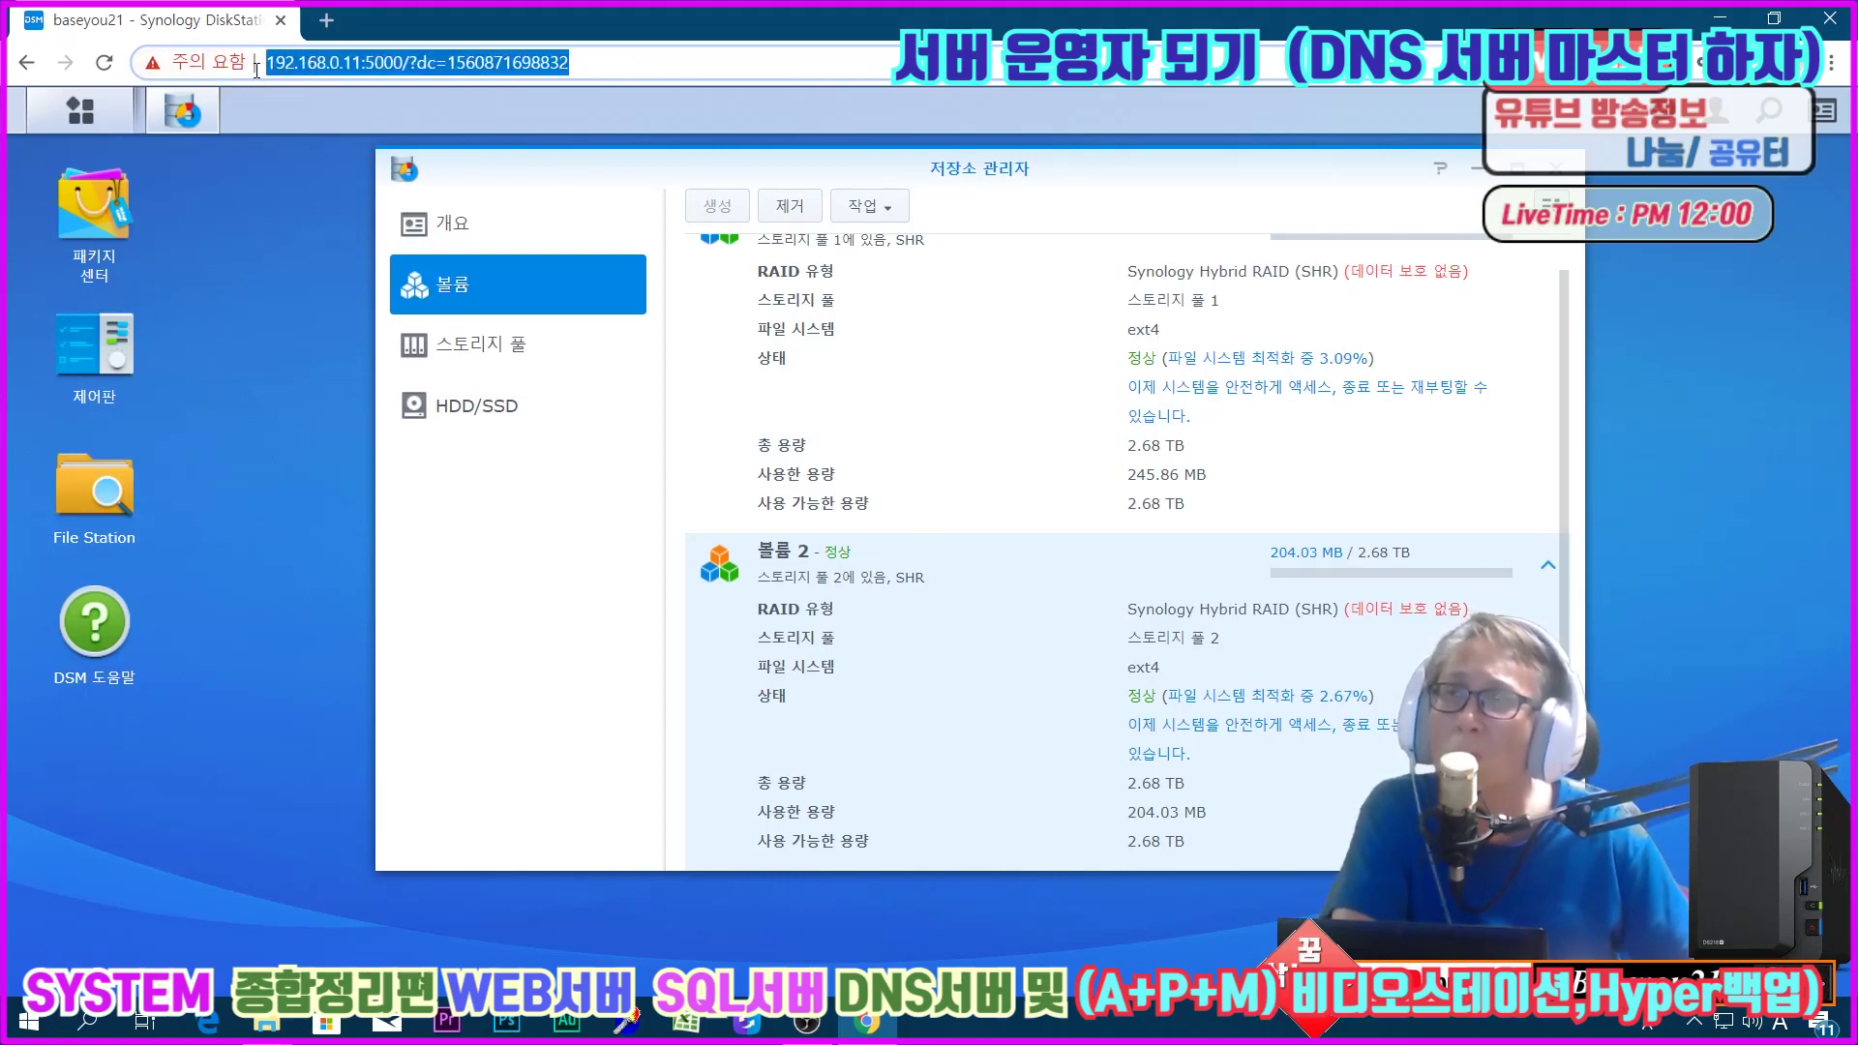
click(643, 63)
drag(644, 63, 267, 64)
click(629, 54)
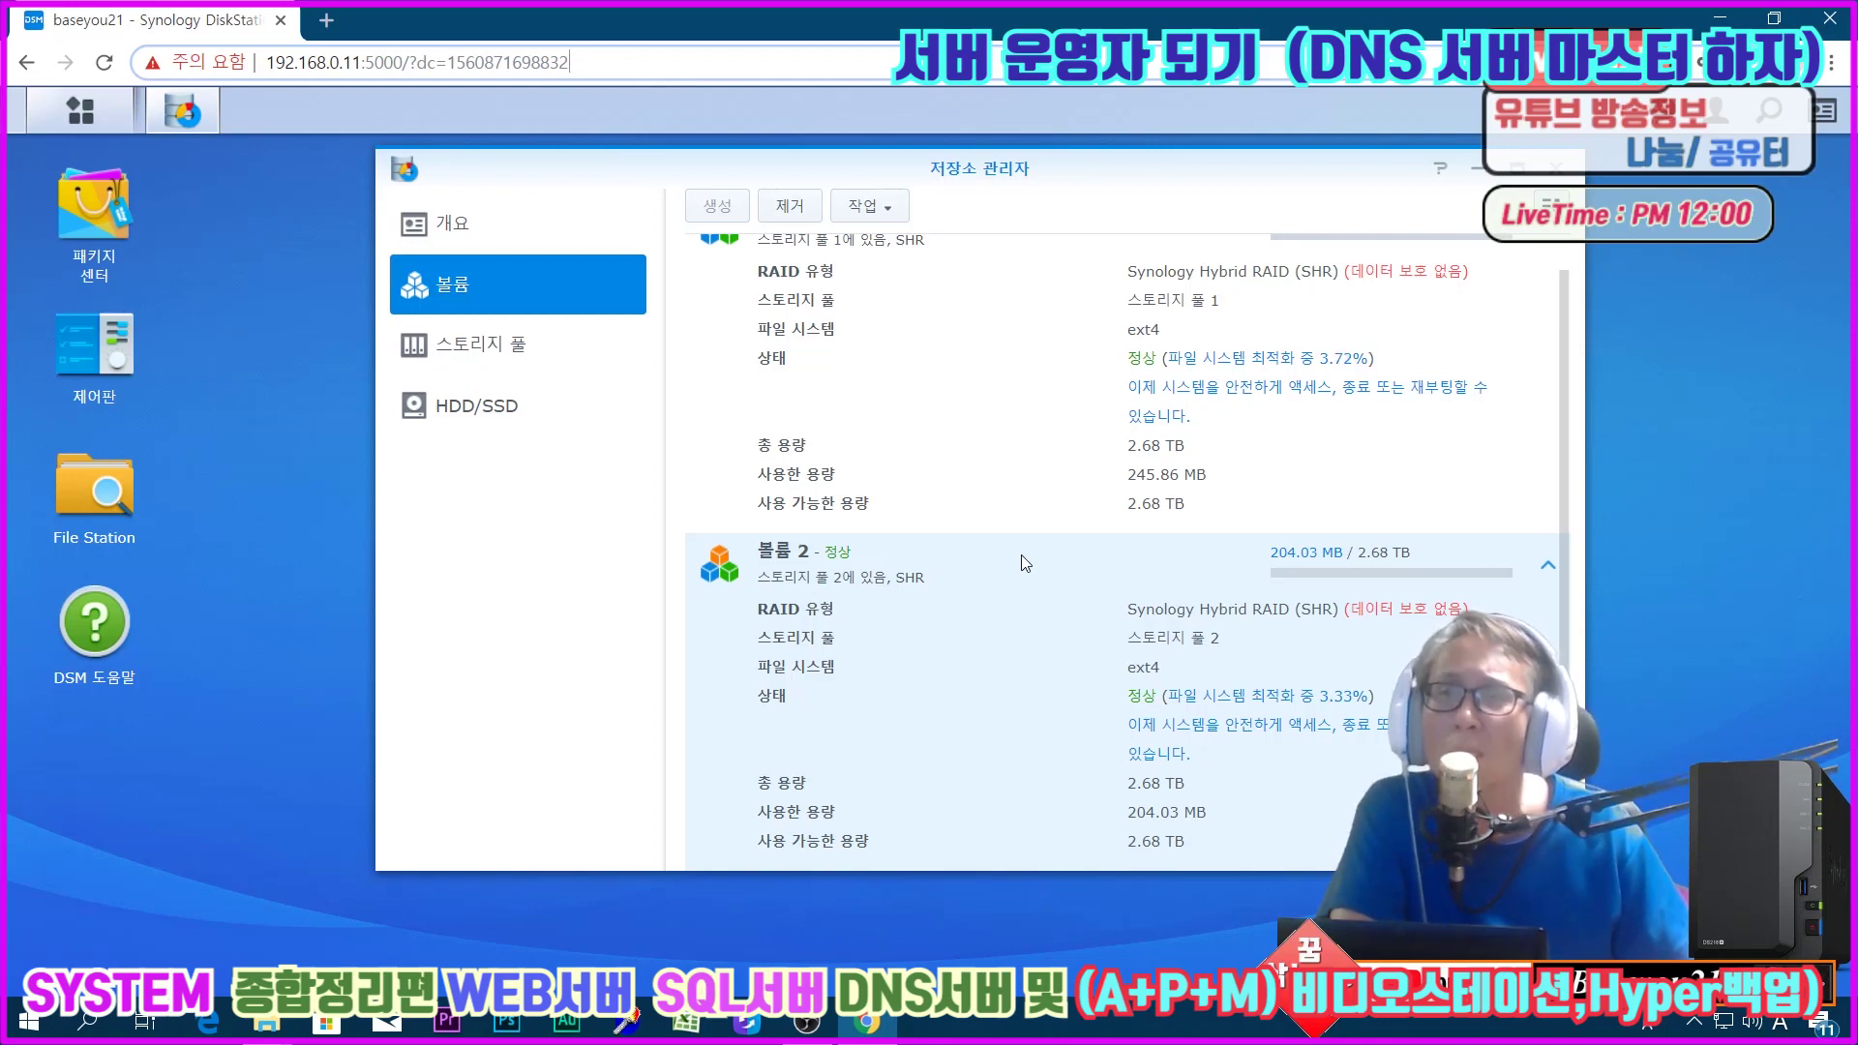
click(1701, 1028)
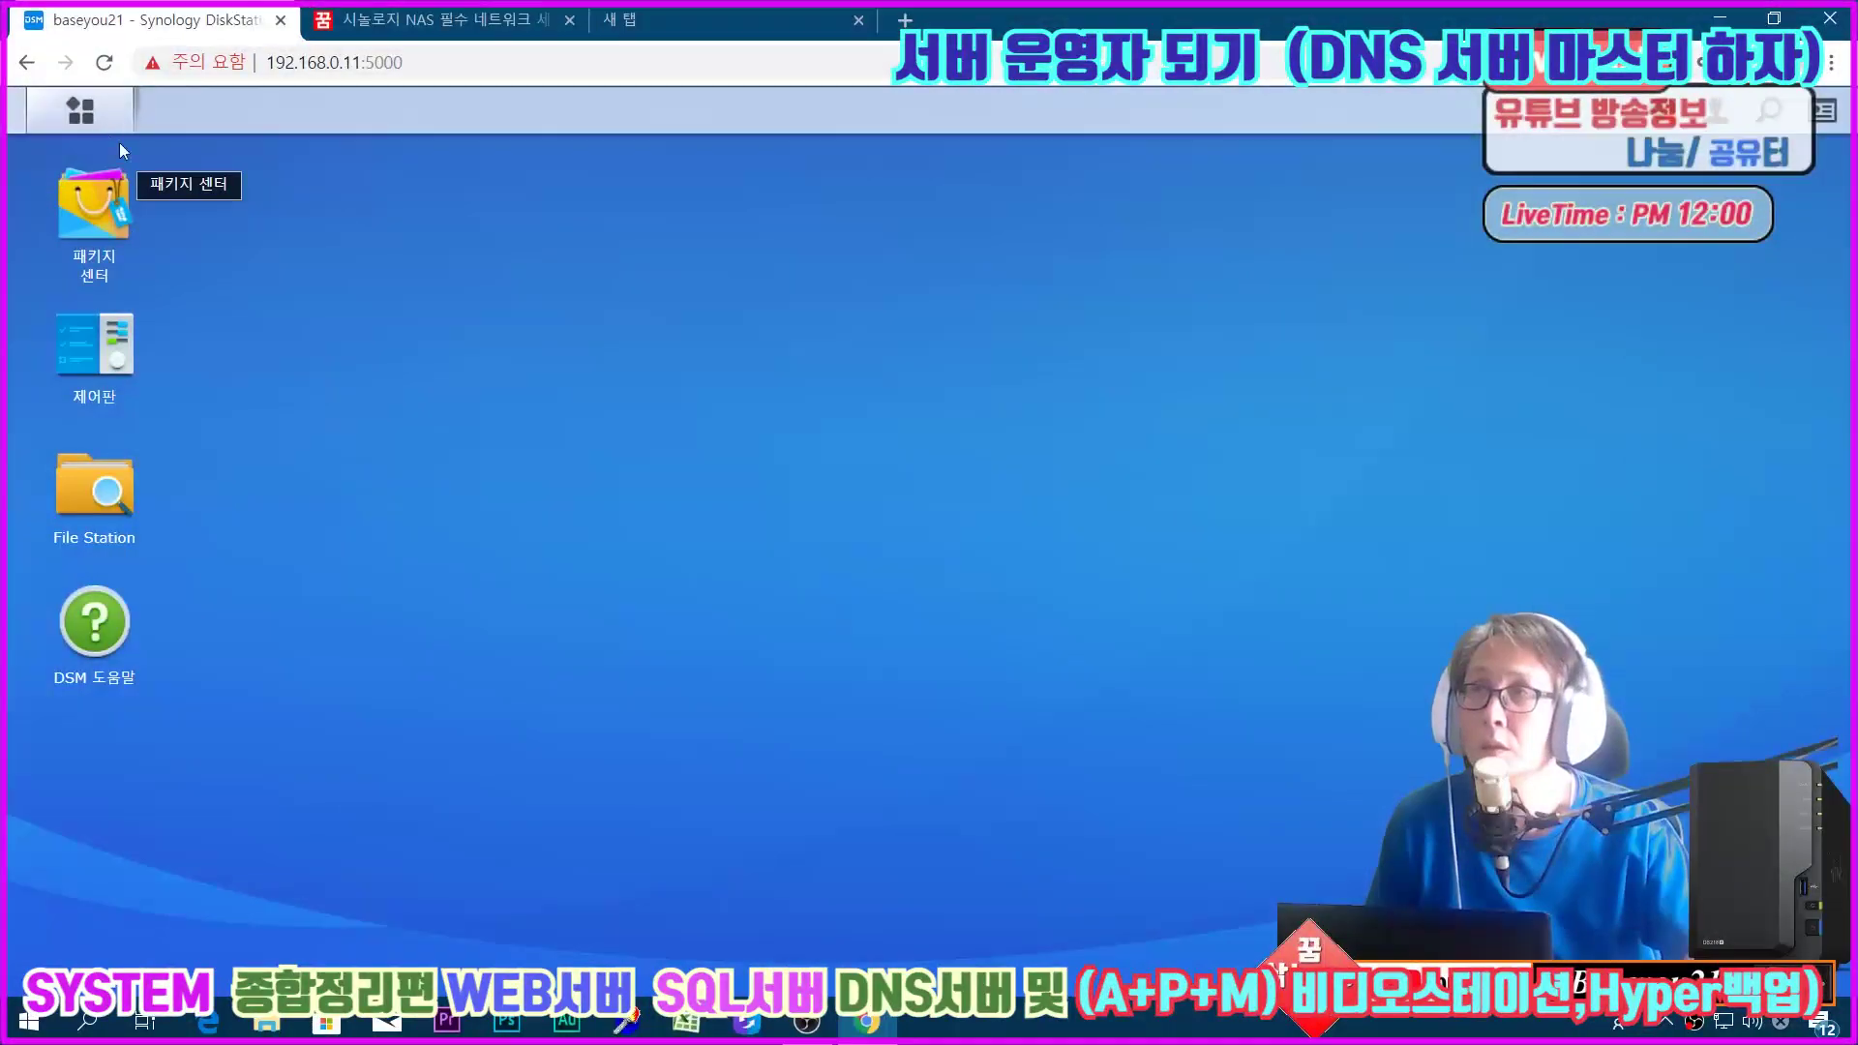
Step: Open Storage Manager from the main menu and close it again
click(80, 110)
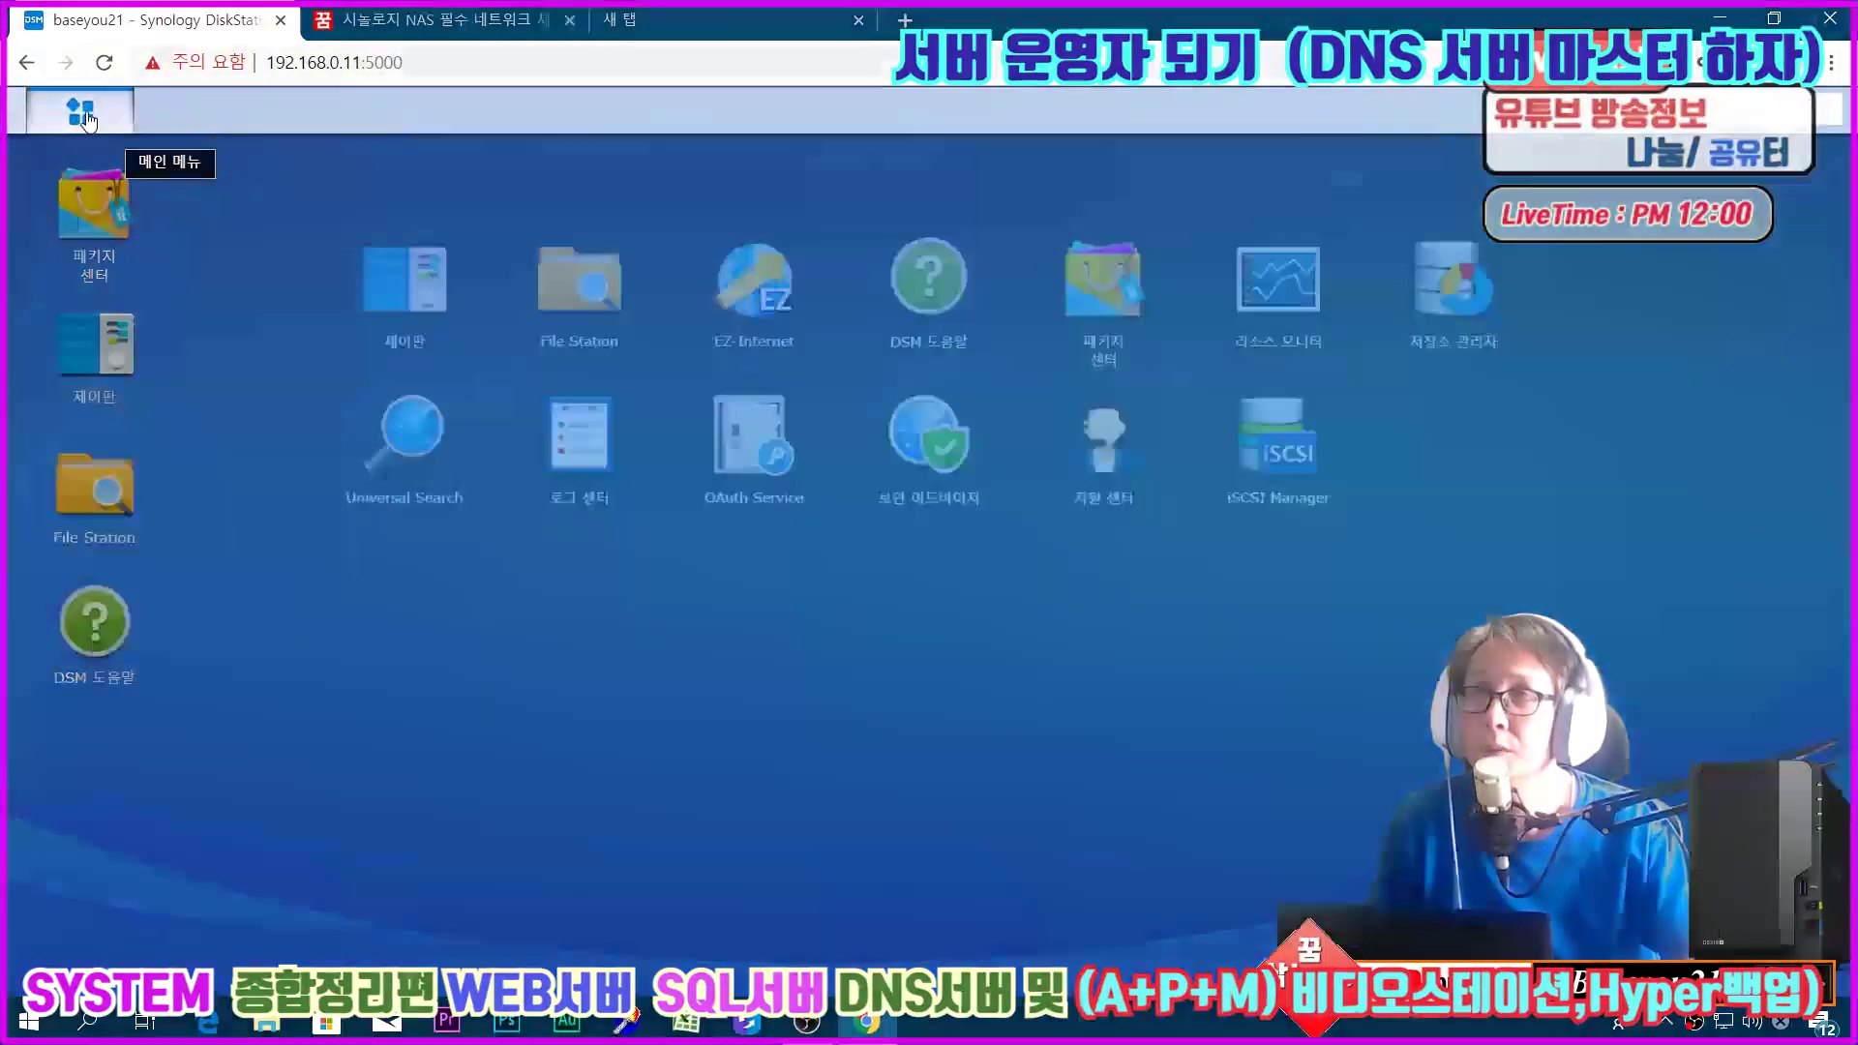
click(1477, 284)
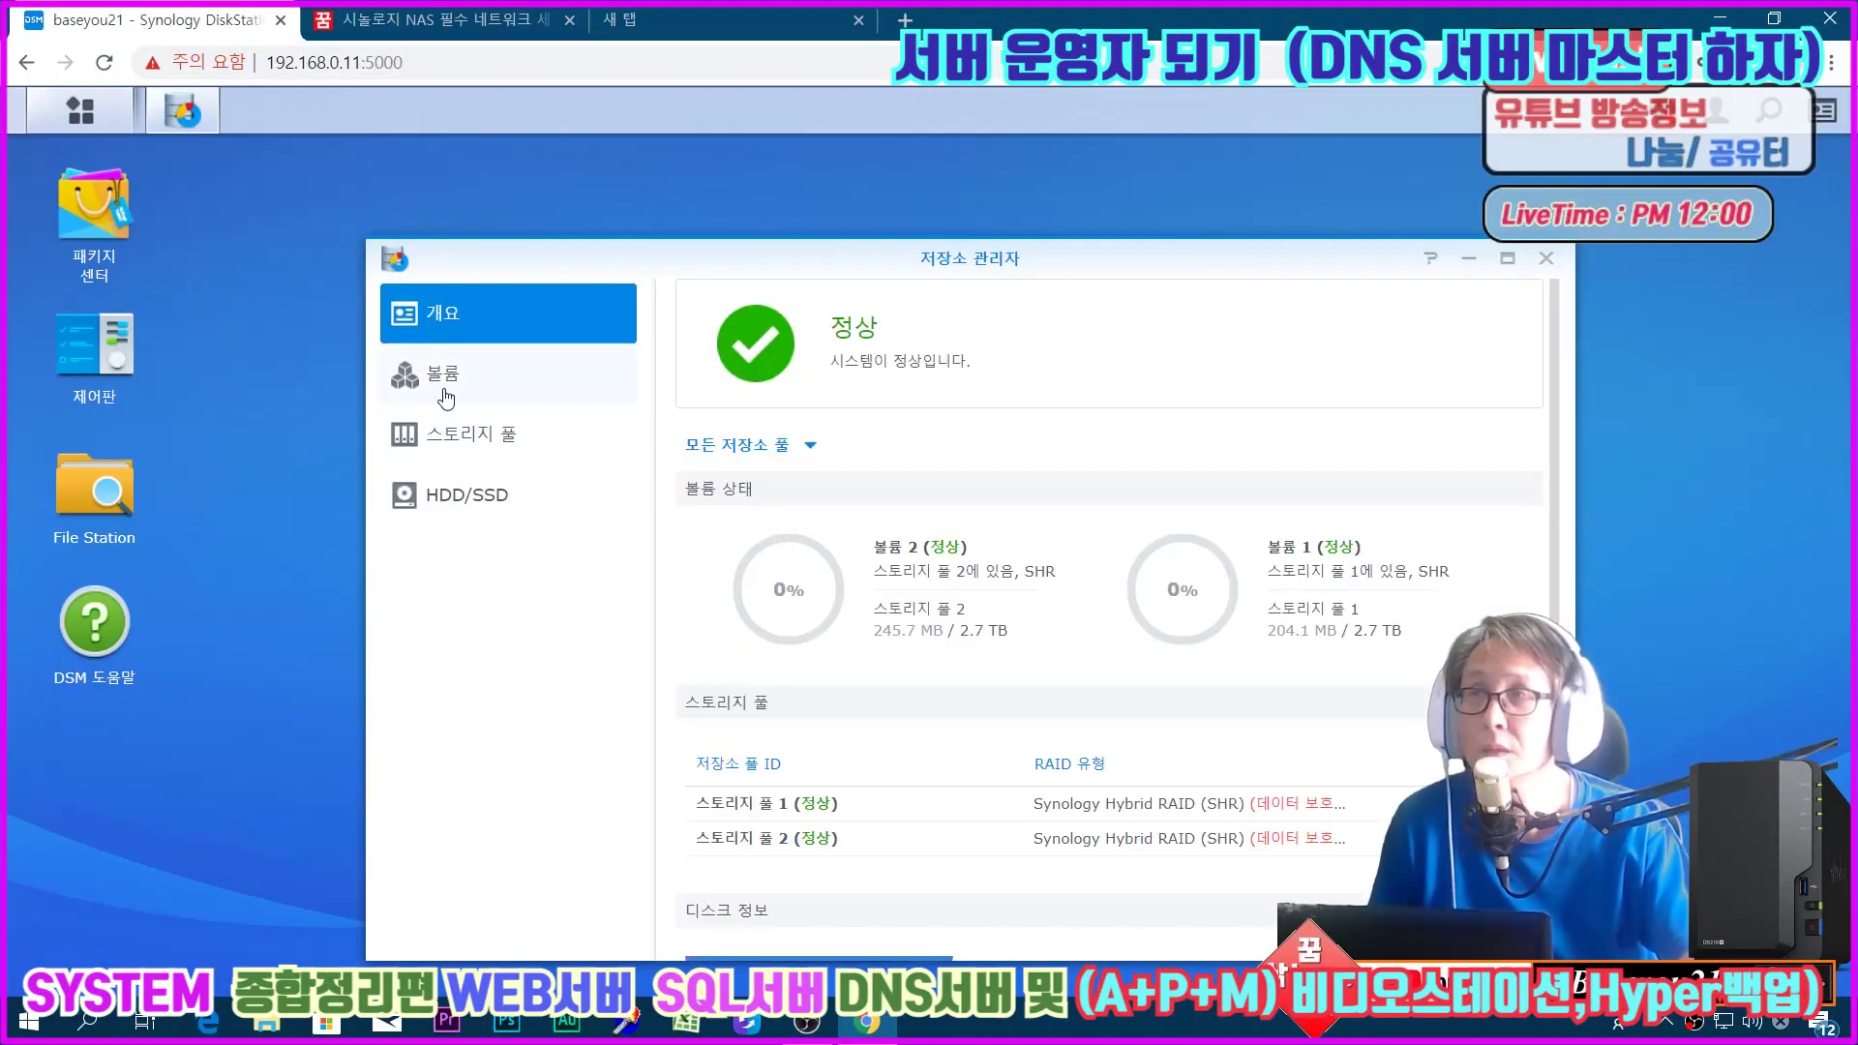
click(445, 397)
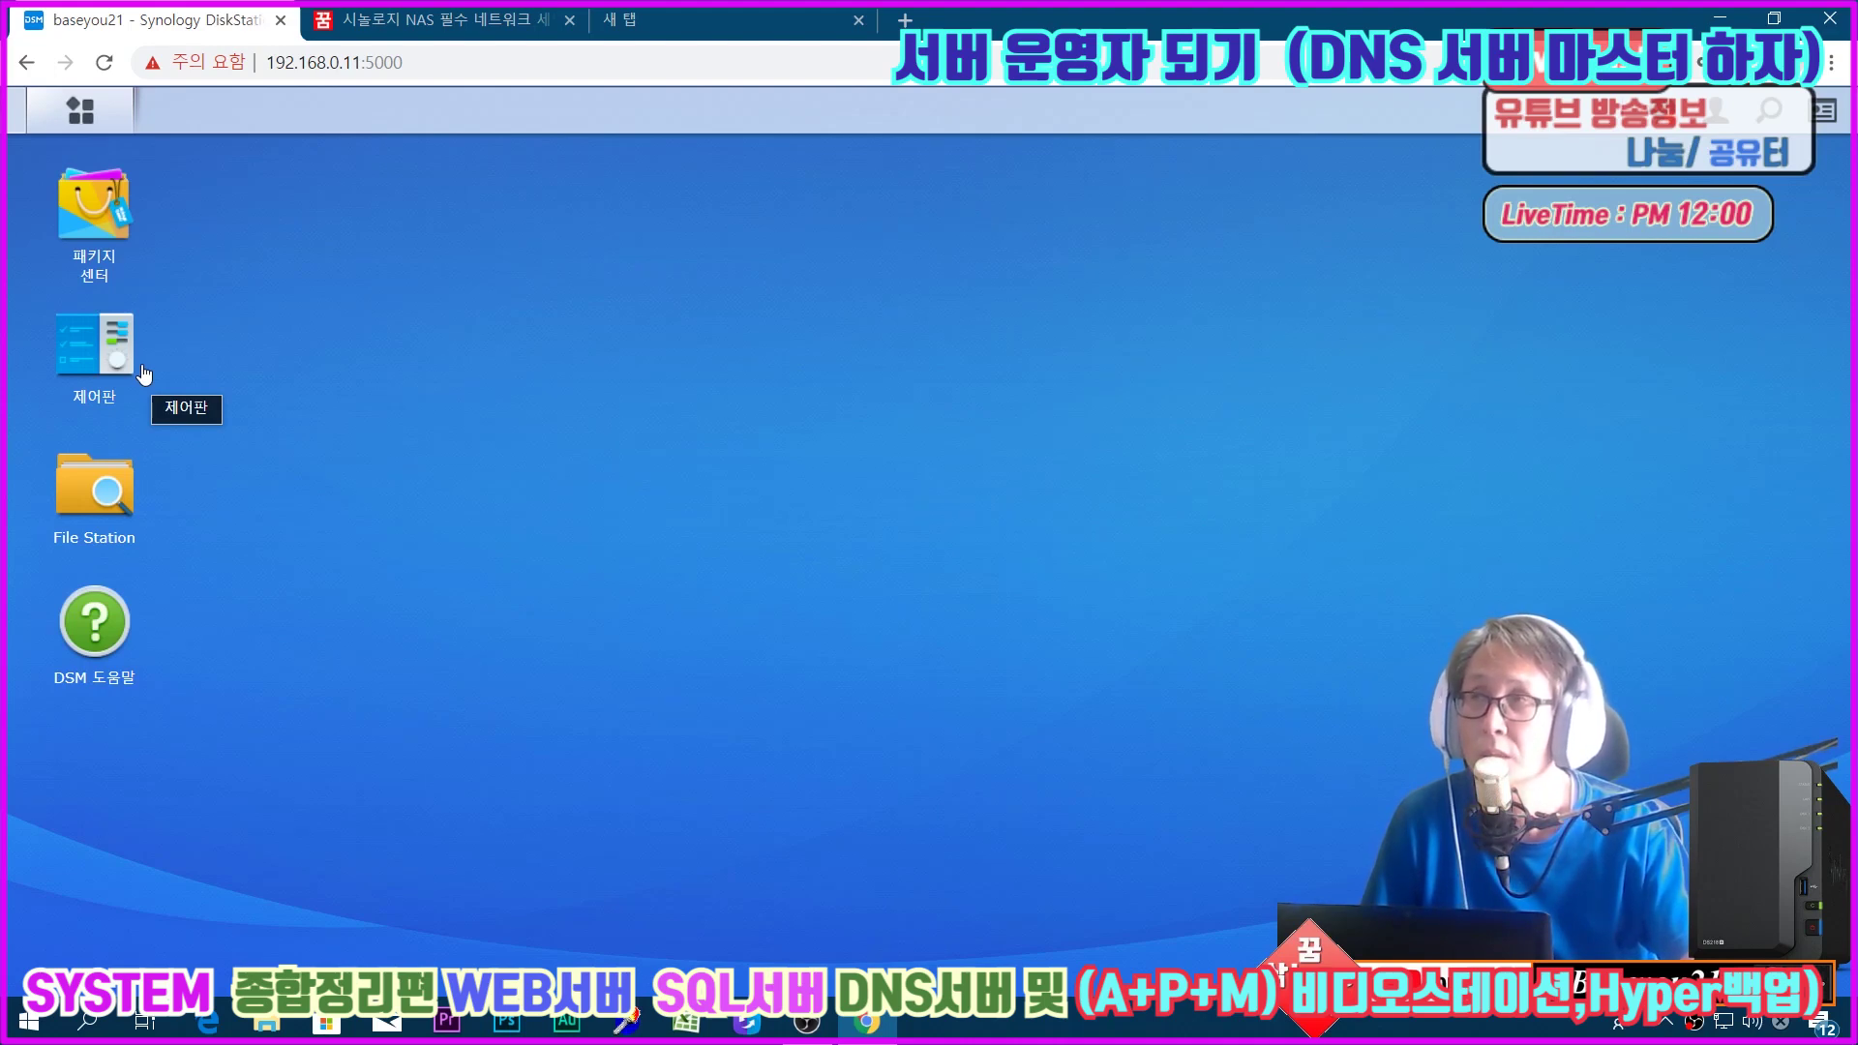
Step: Browse the home and homes folders in File Station, then close it
click(114, 476)
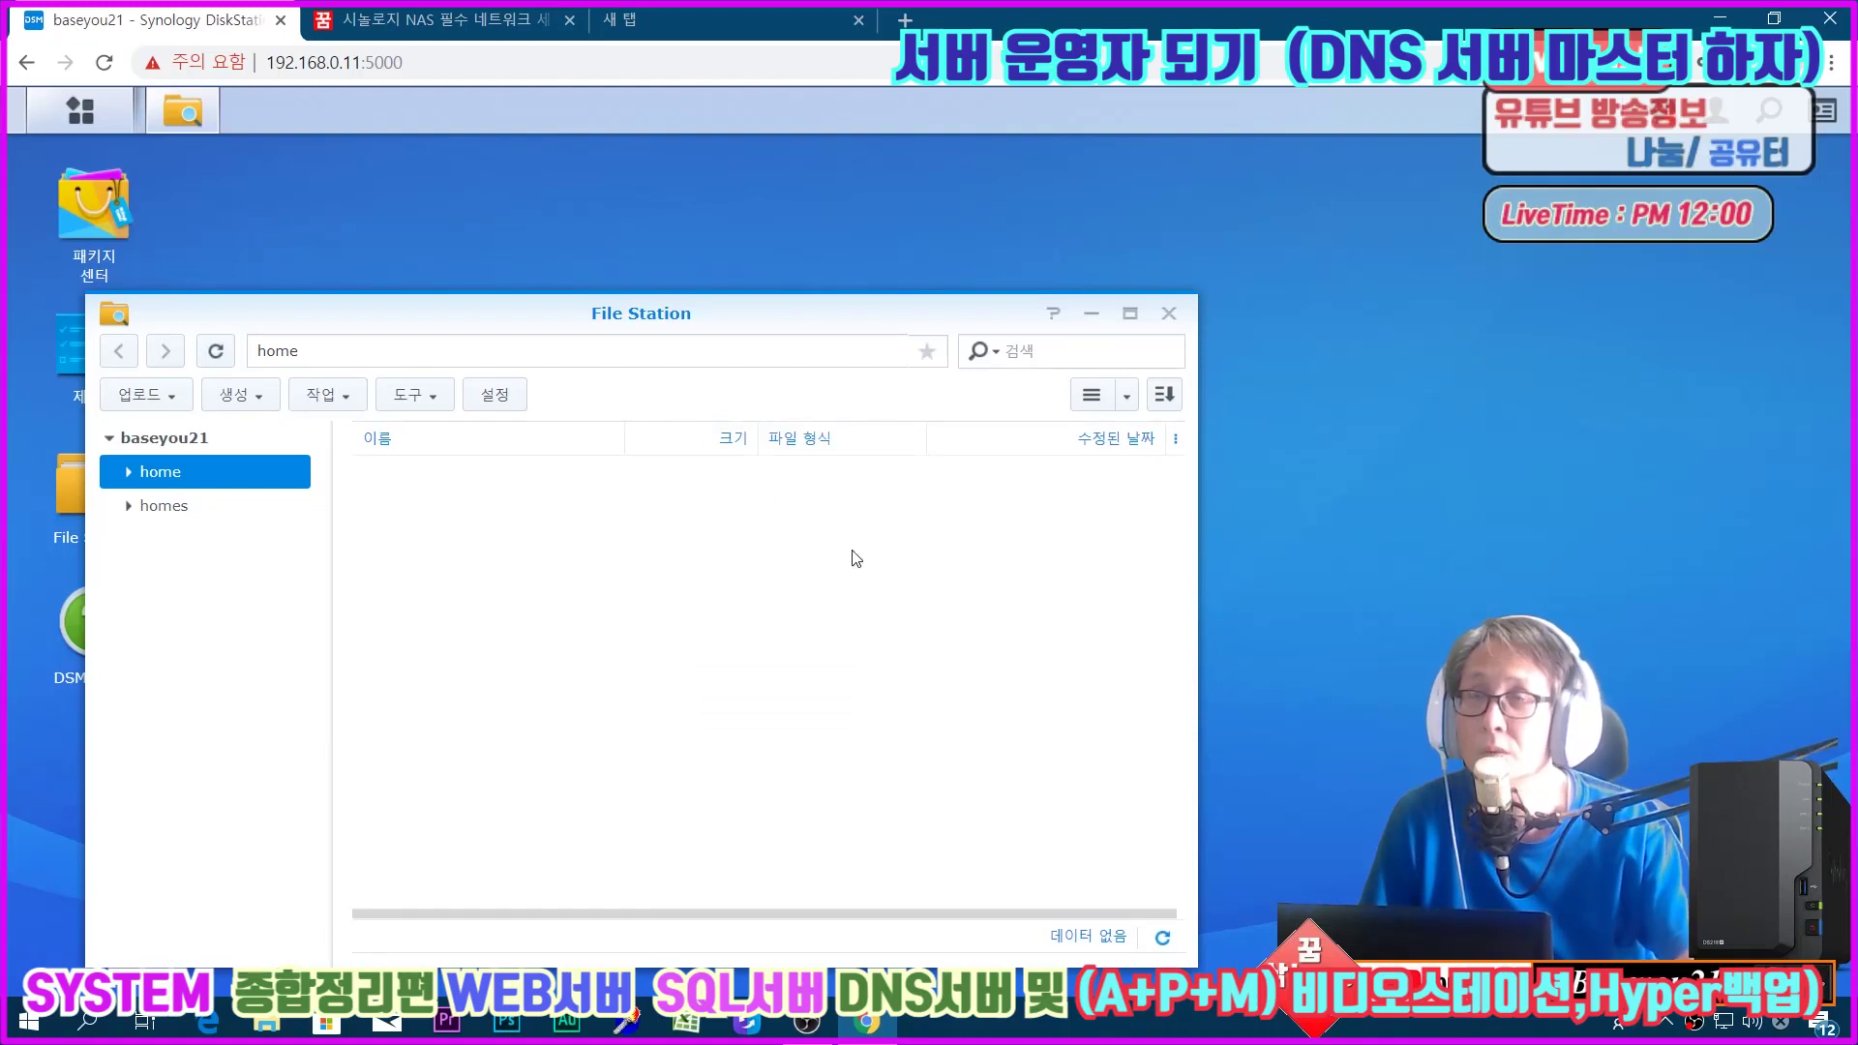
click(150, 522)
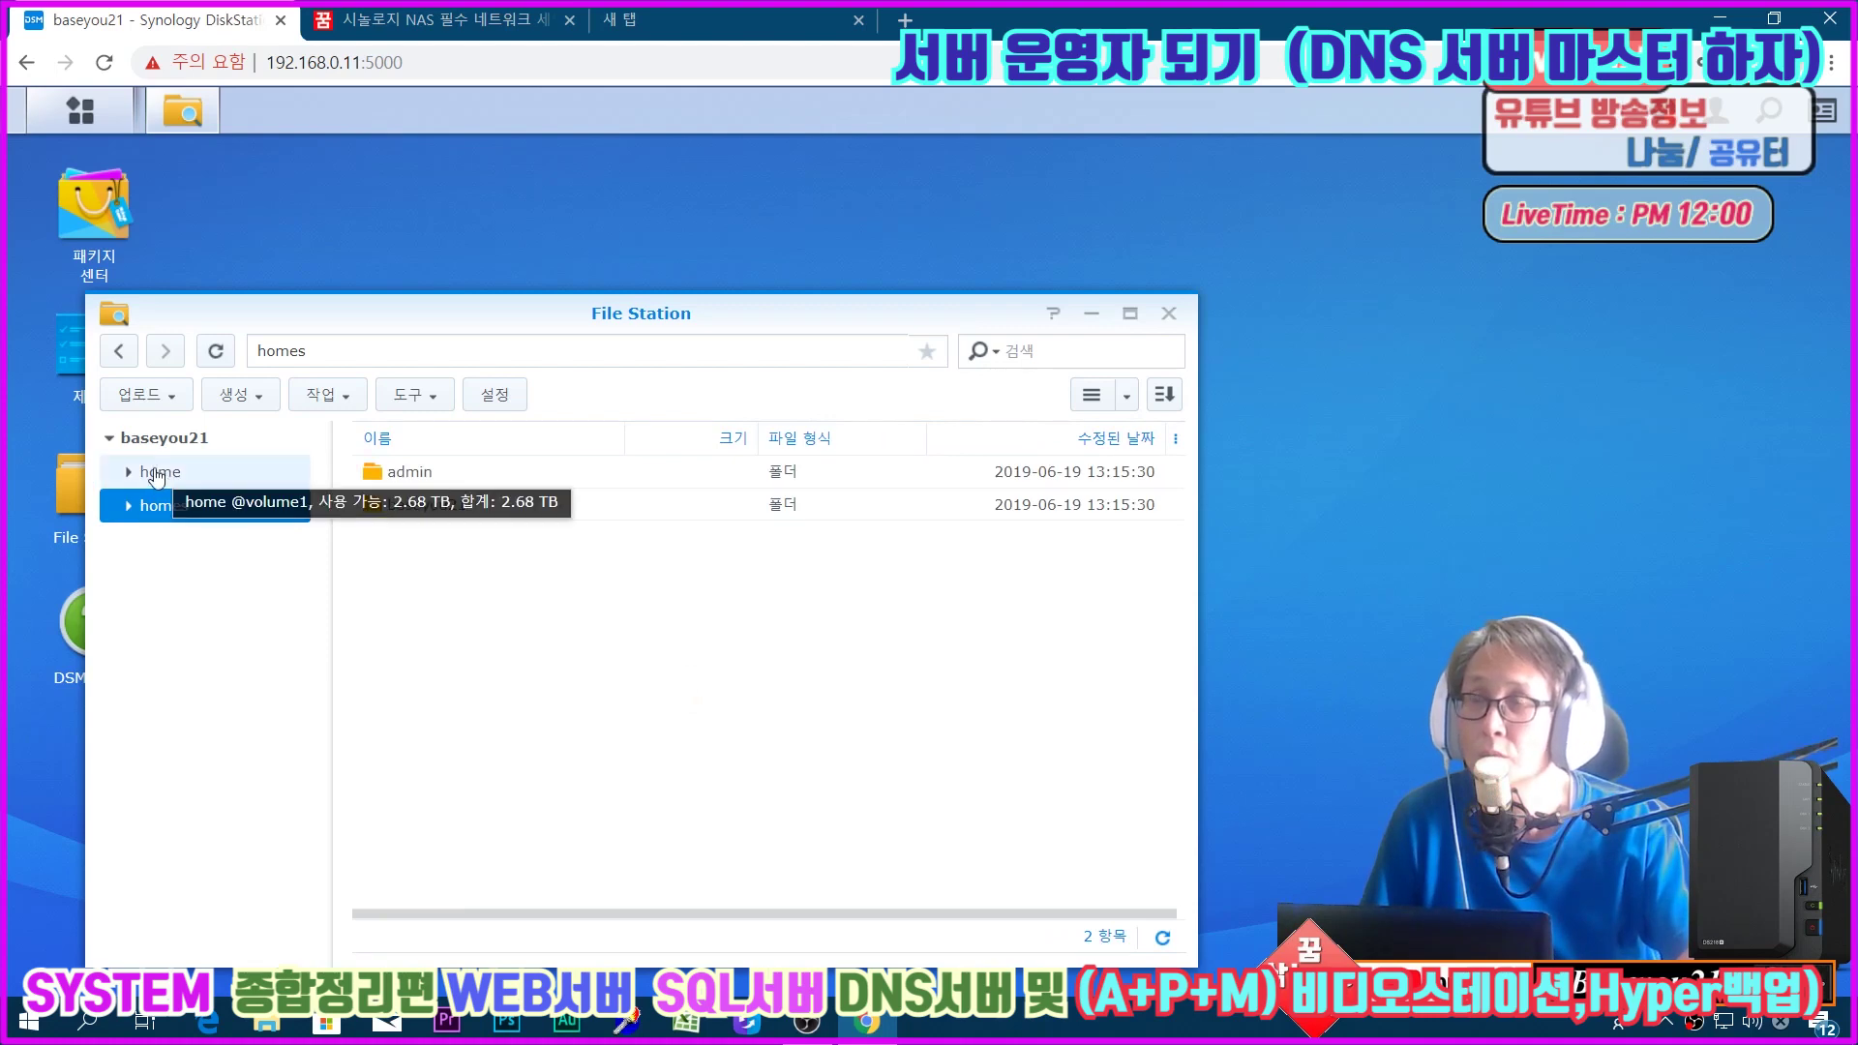
click(156, 470)
click(150, 504)
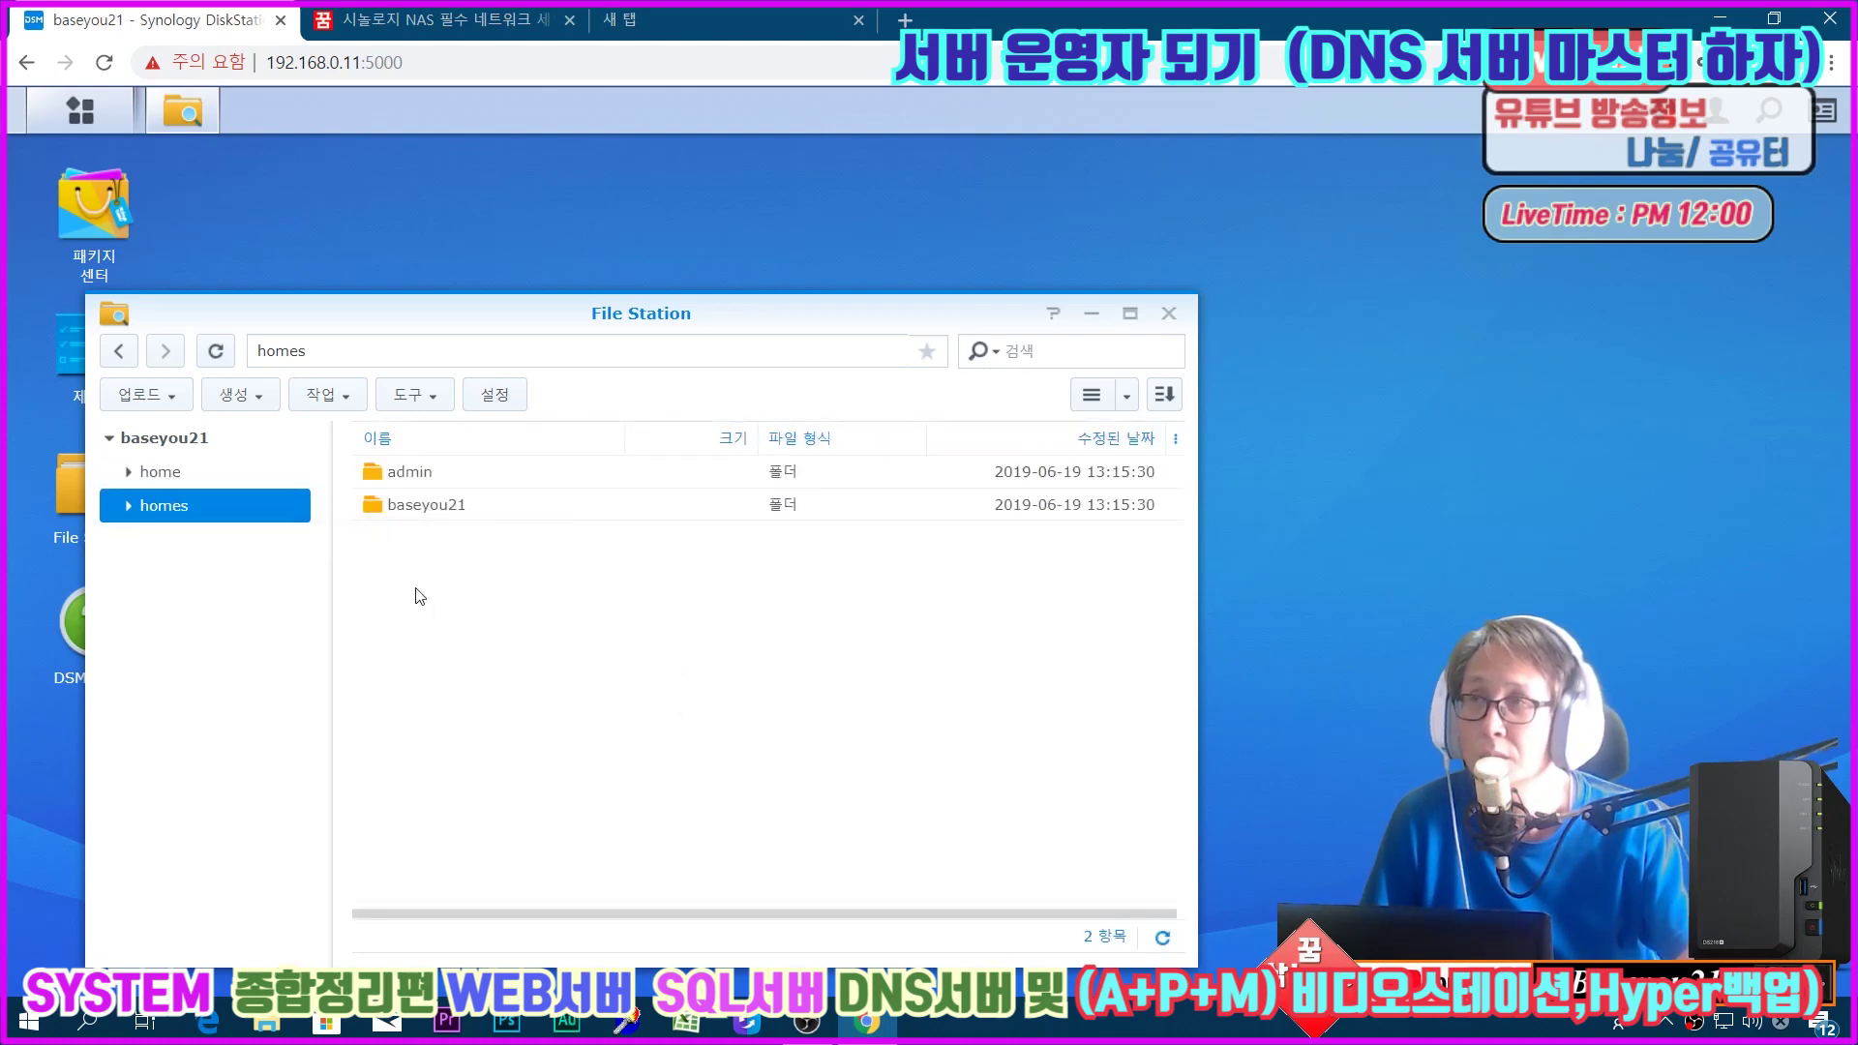
click(148, 474)
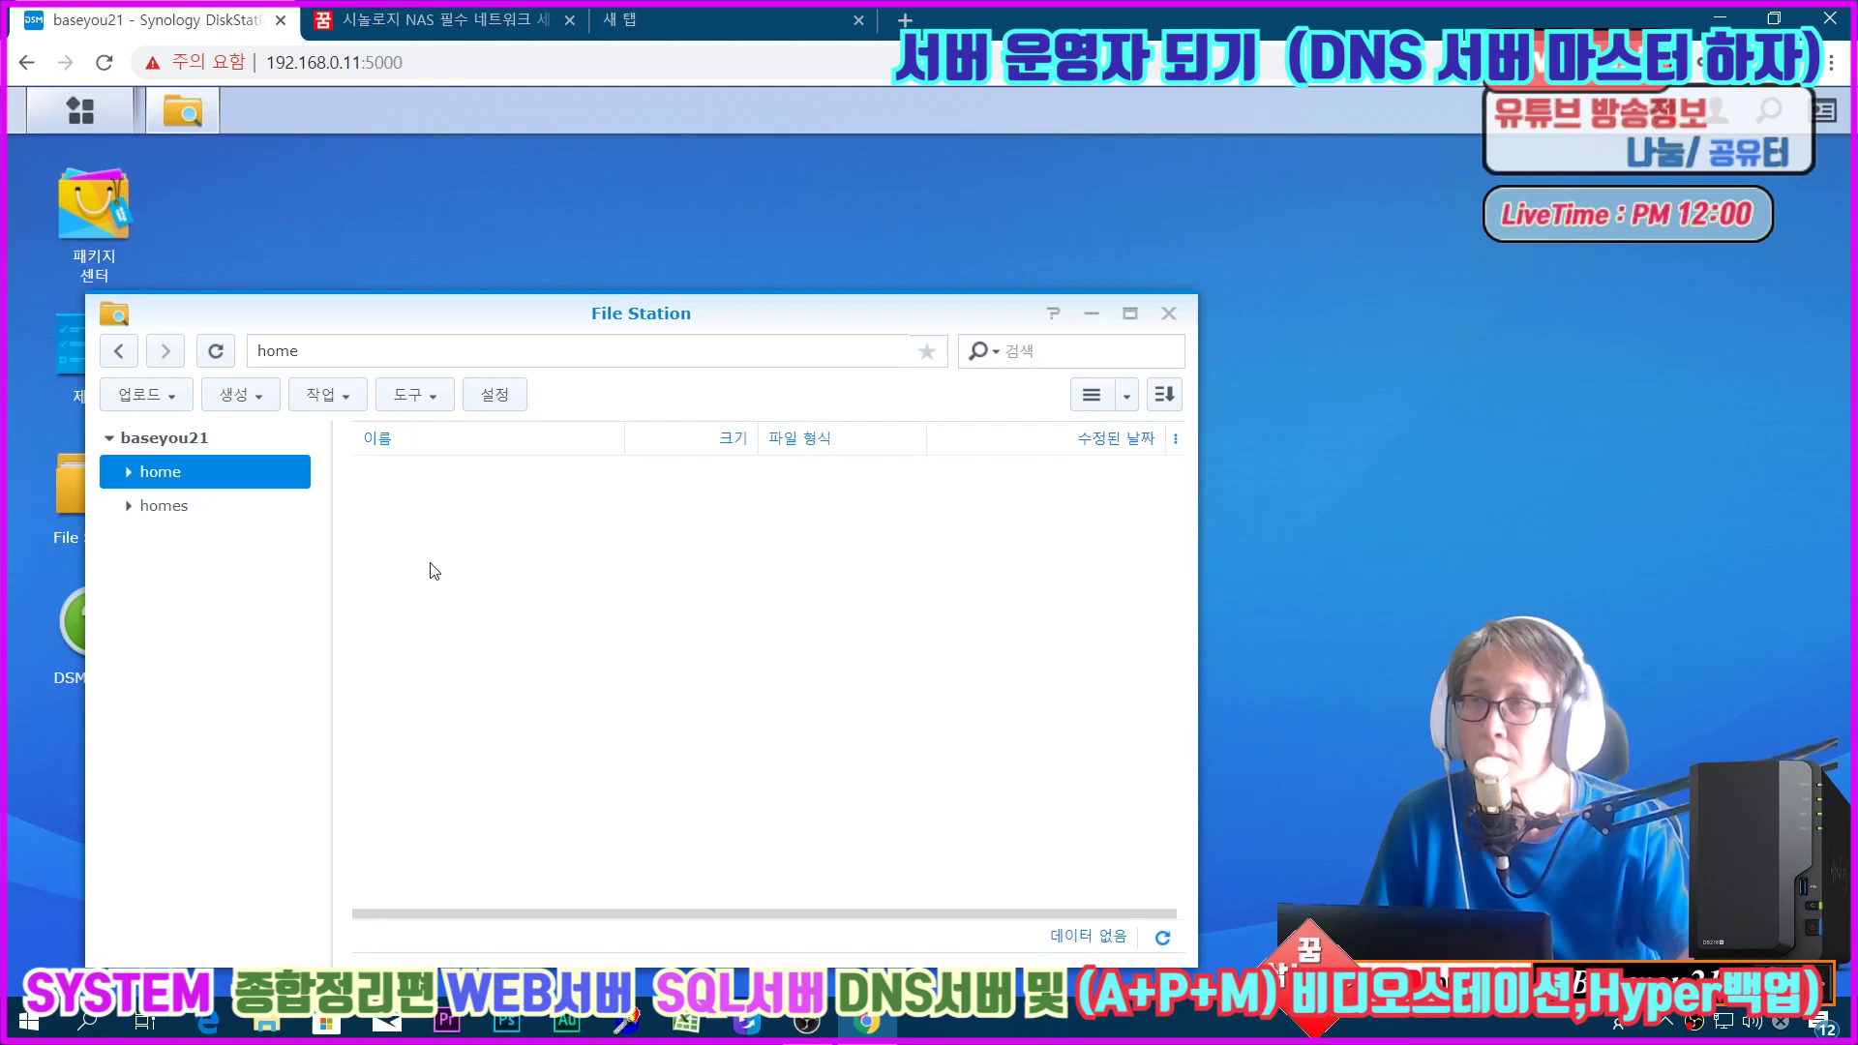
click(254, 516)
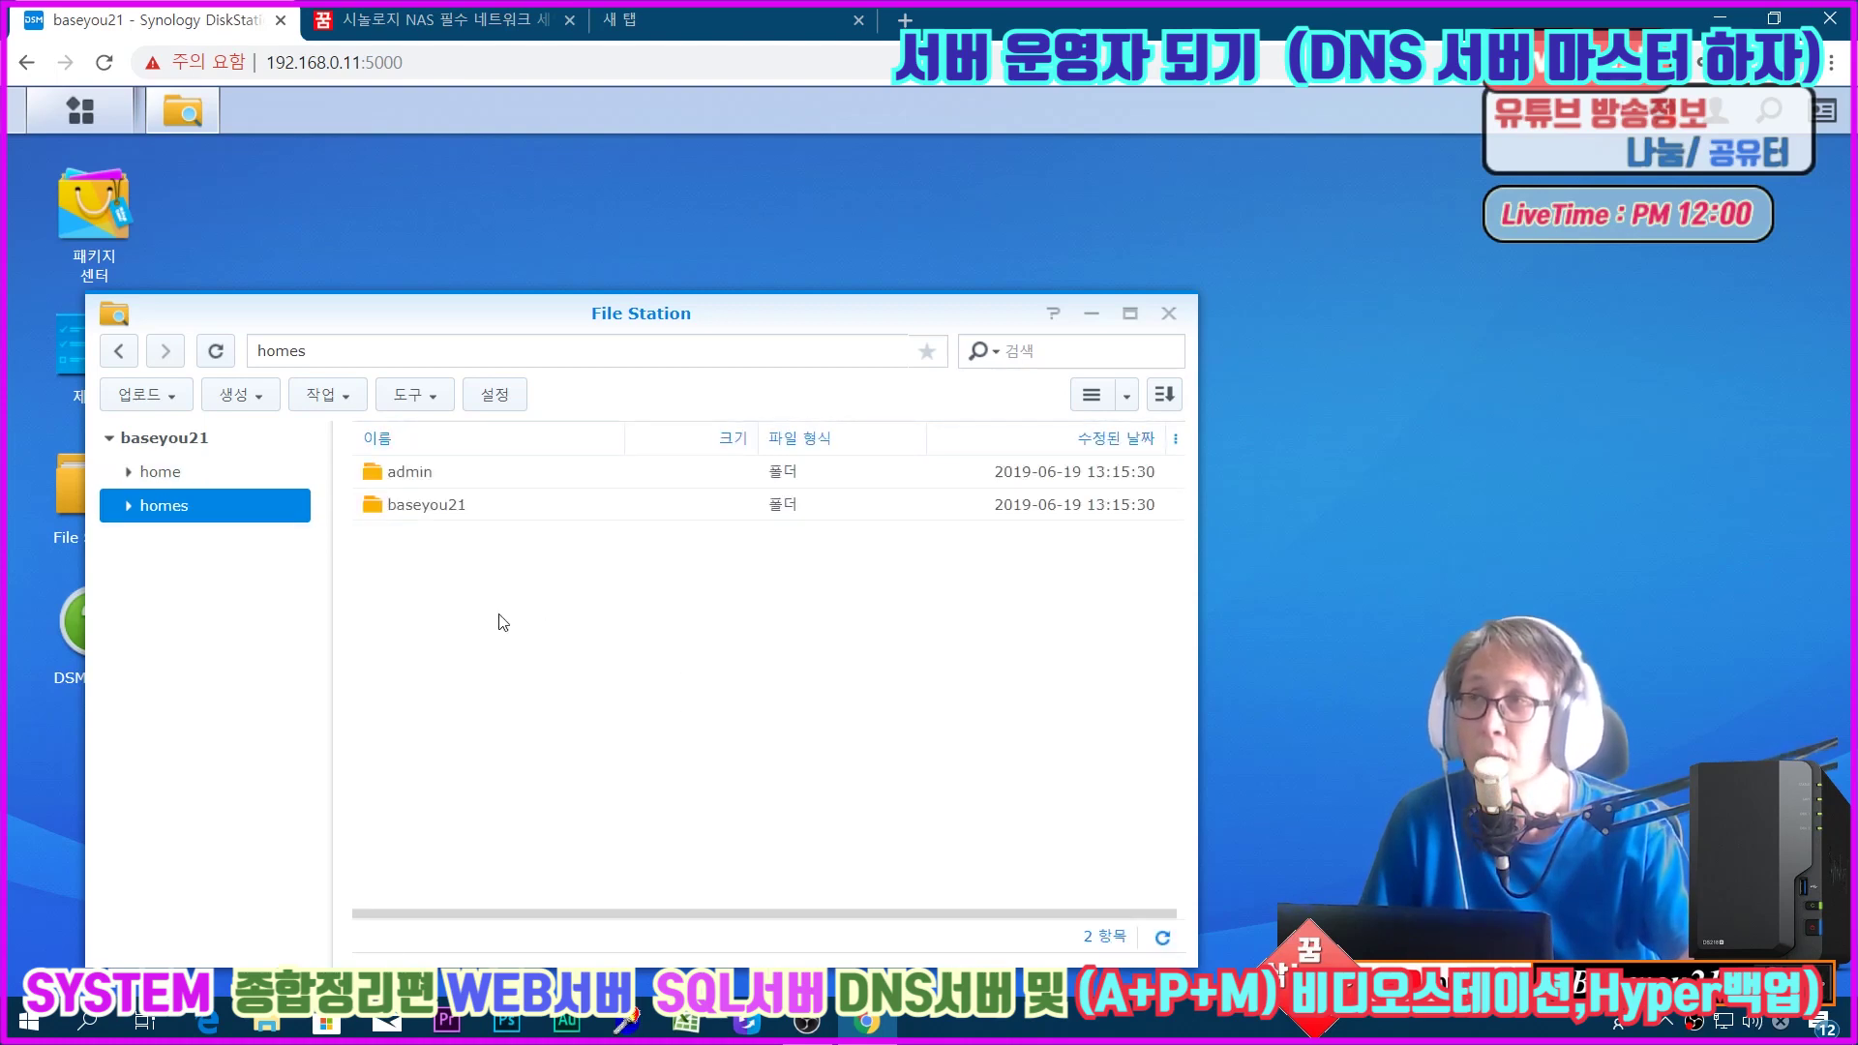
drag(493, 315, 752, 257)
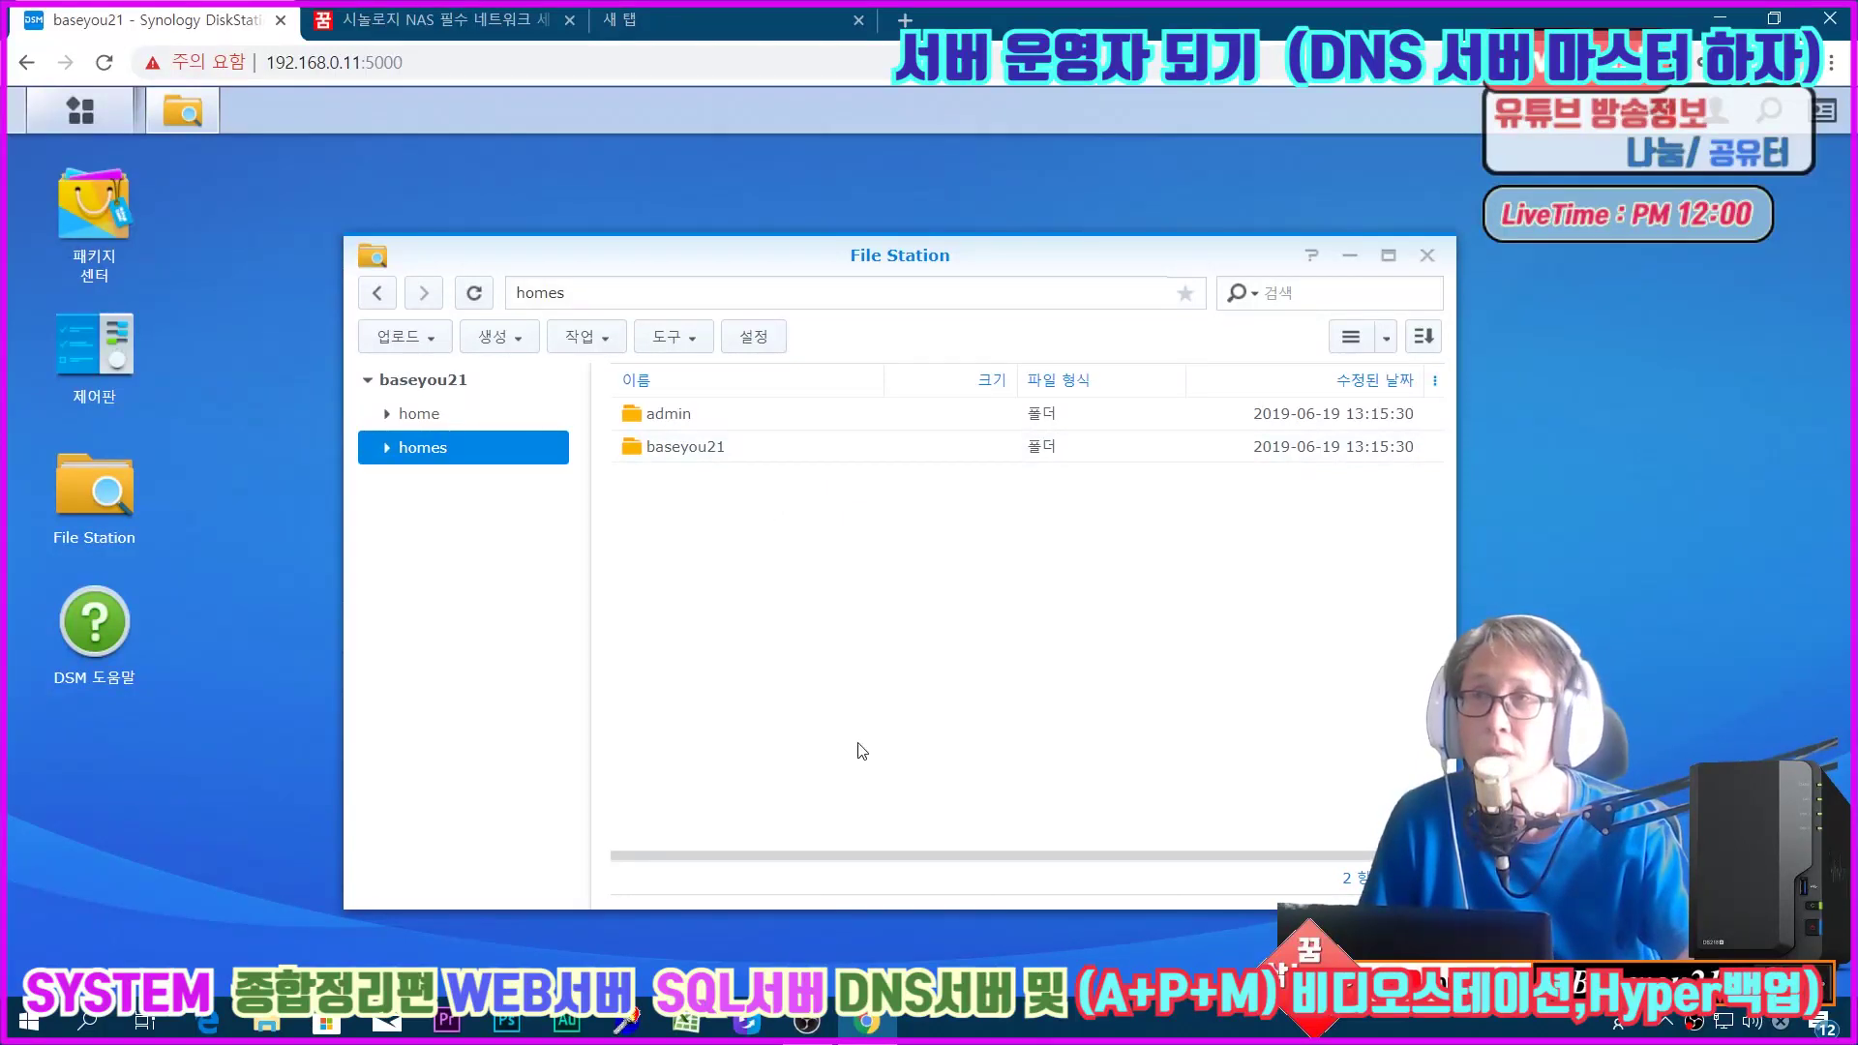
click(1427, 258)
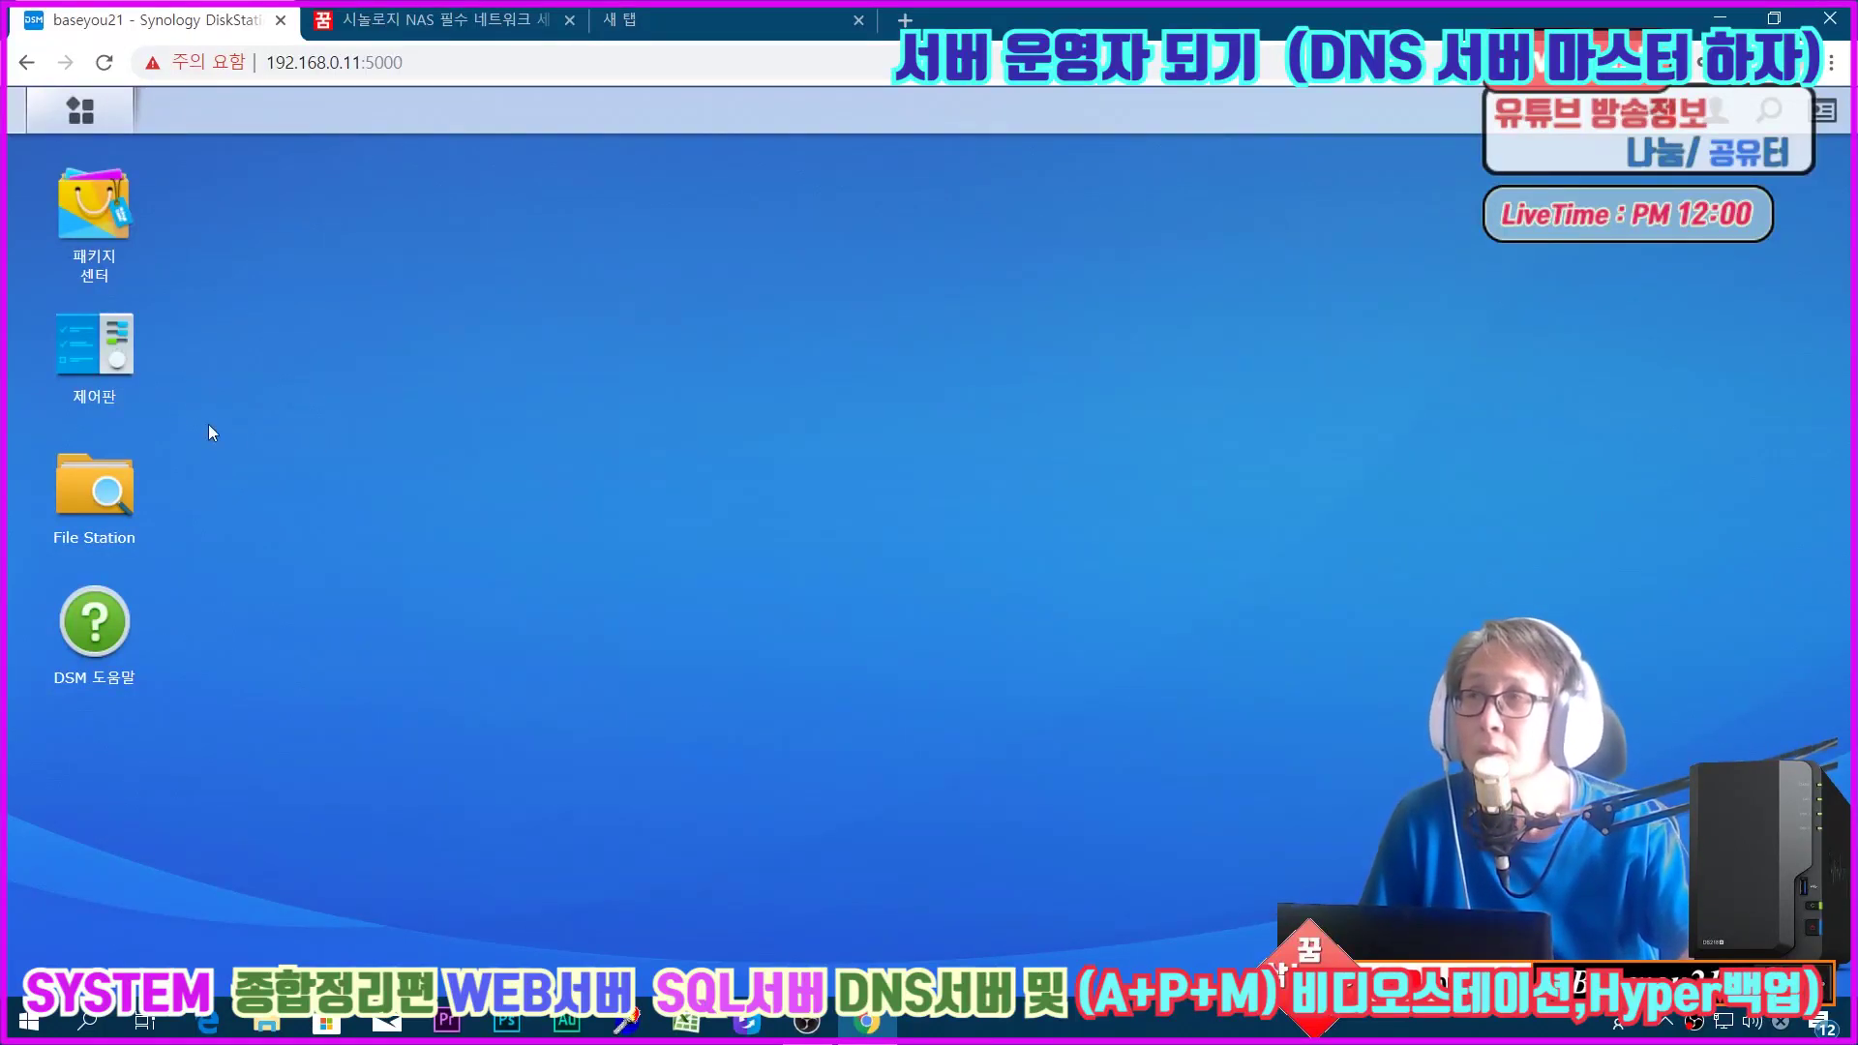
Step: In Control Panel Network, toggle manual DNS on and off, check DSM Settings, then show Network Interface
click(87, 350)
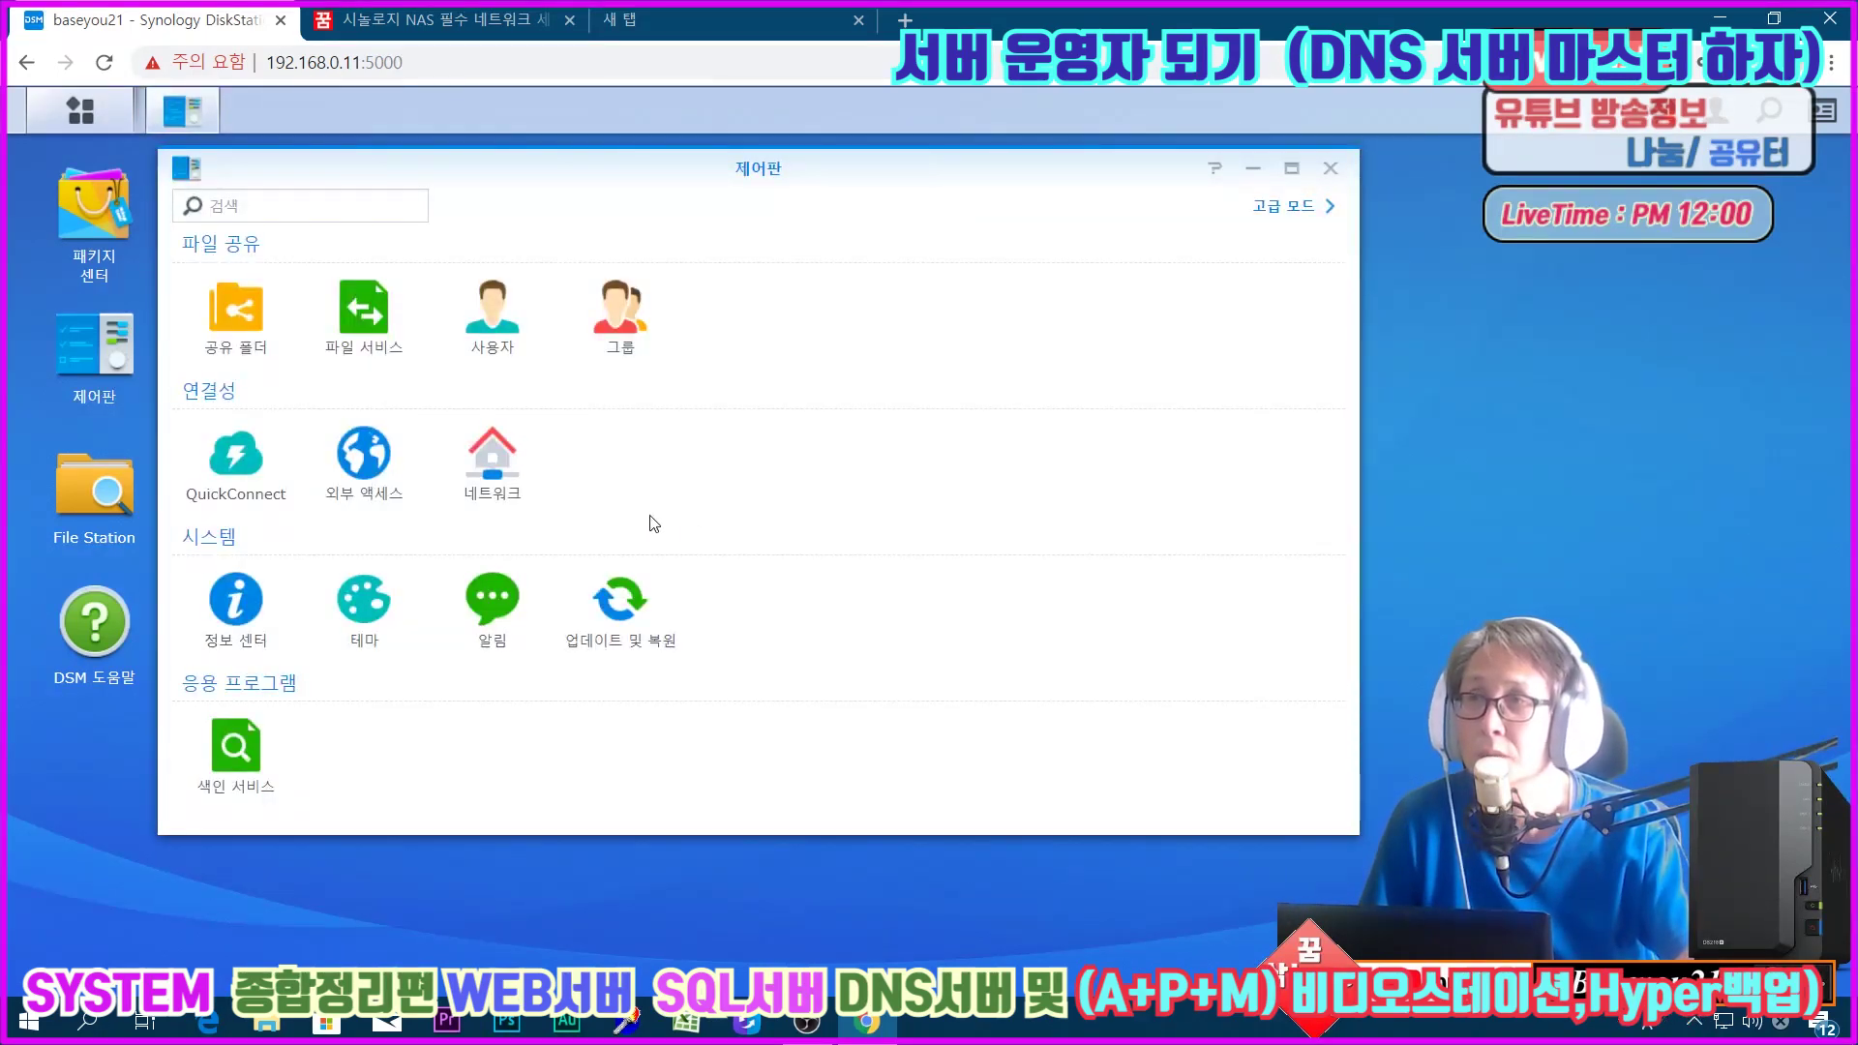
click(493, 489)
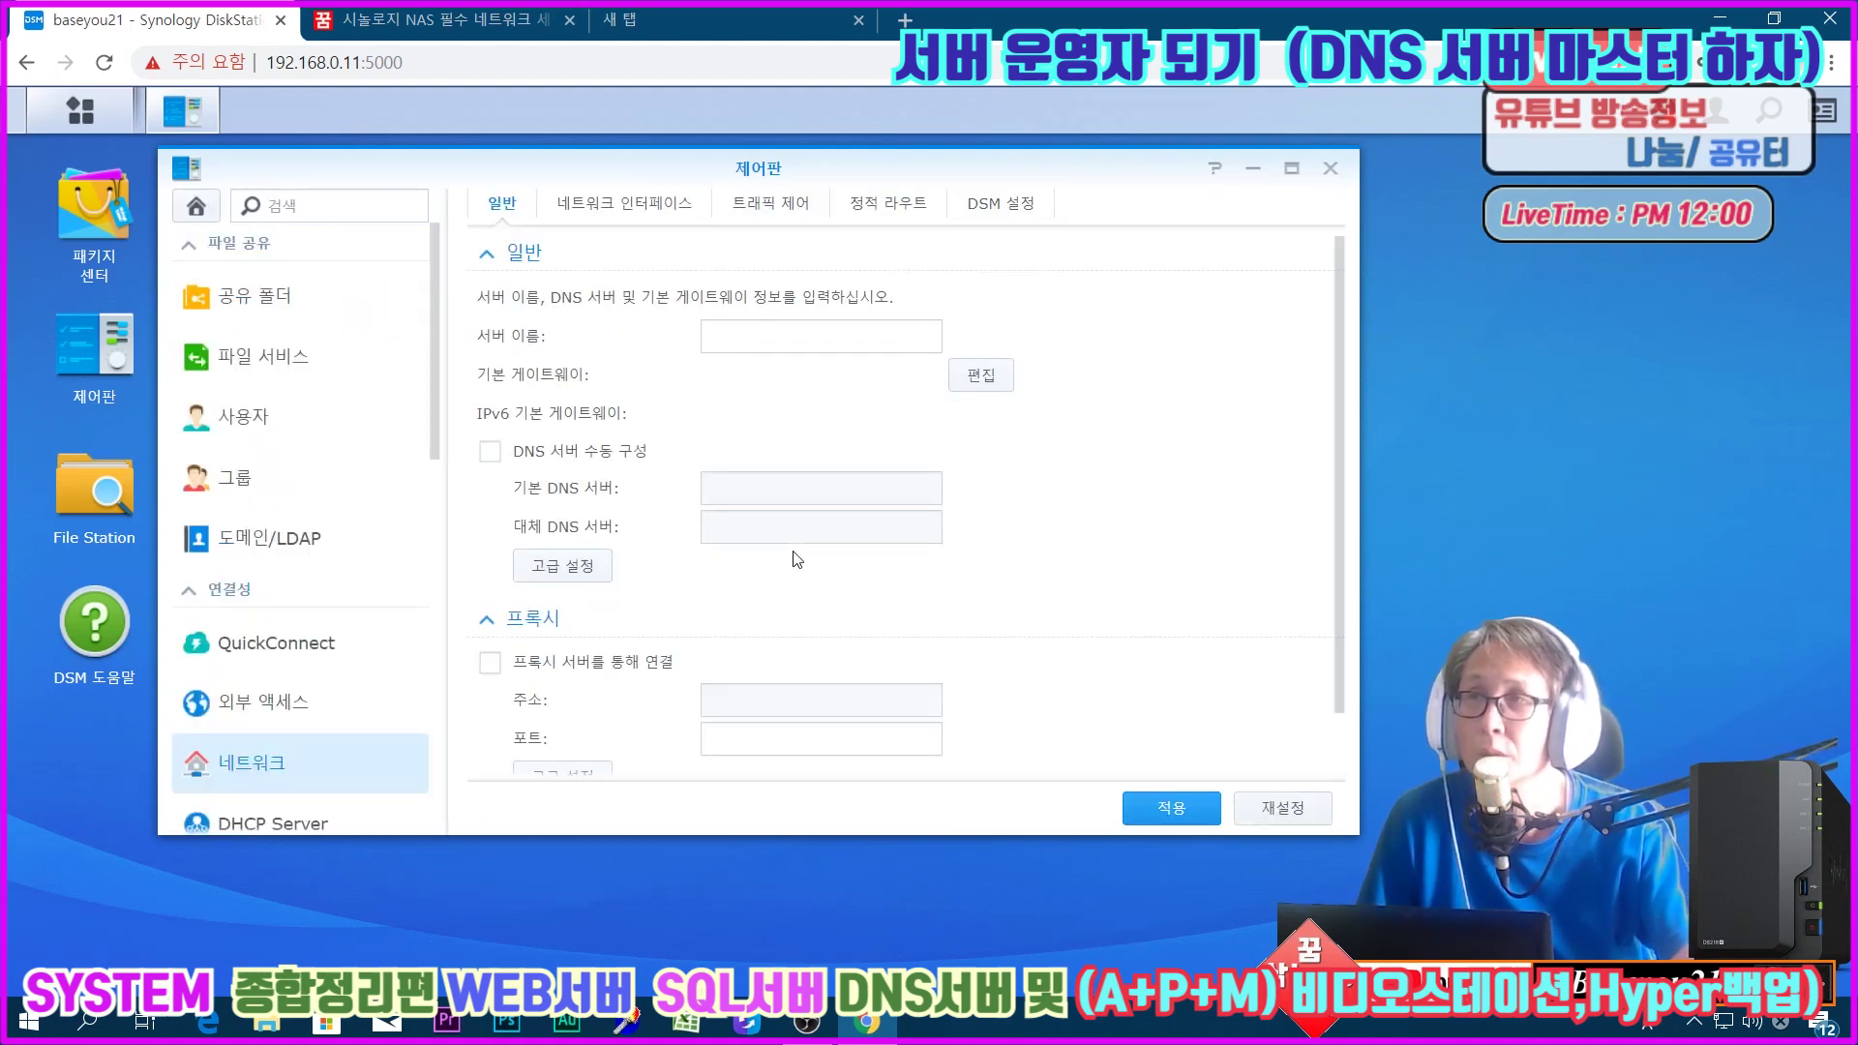
click(525, 461)
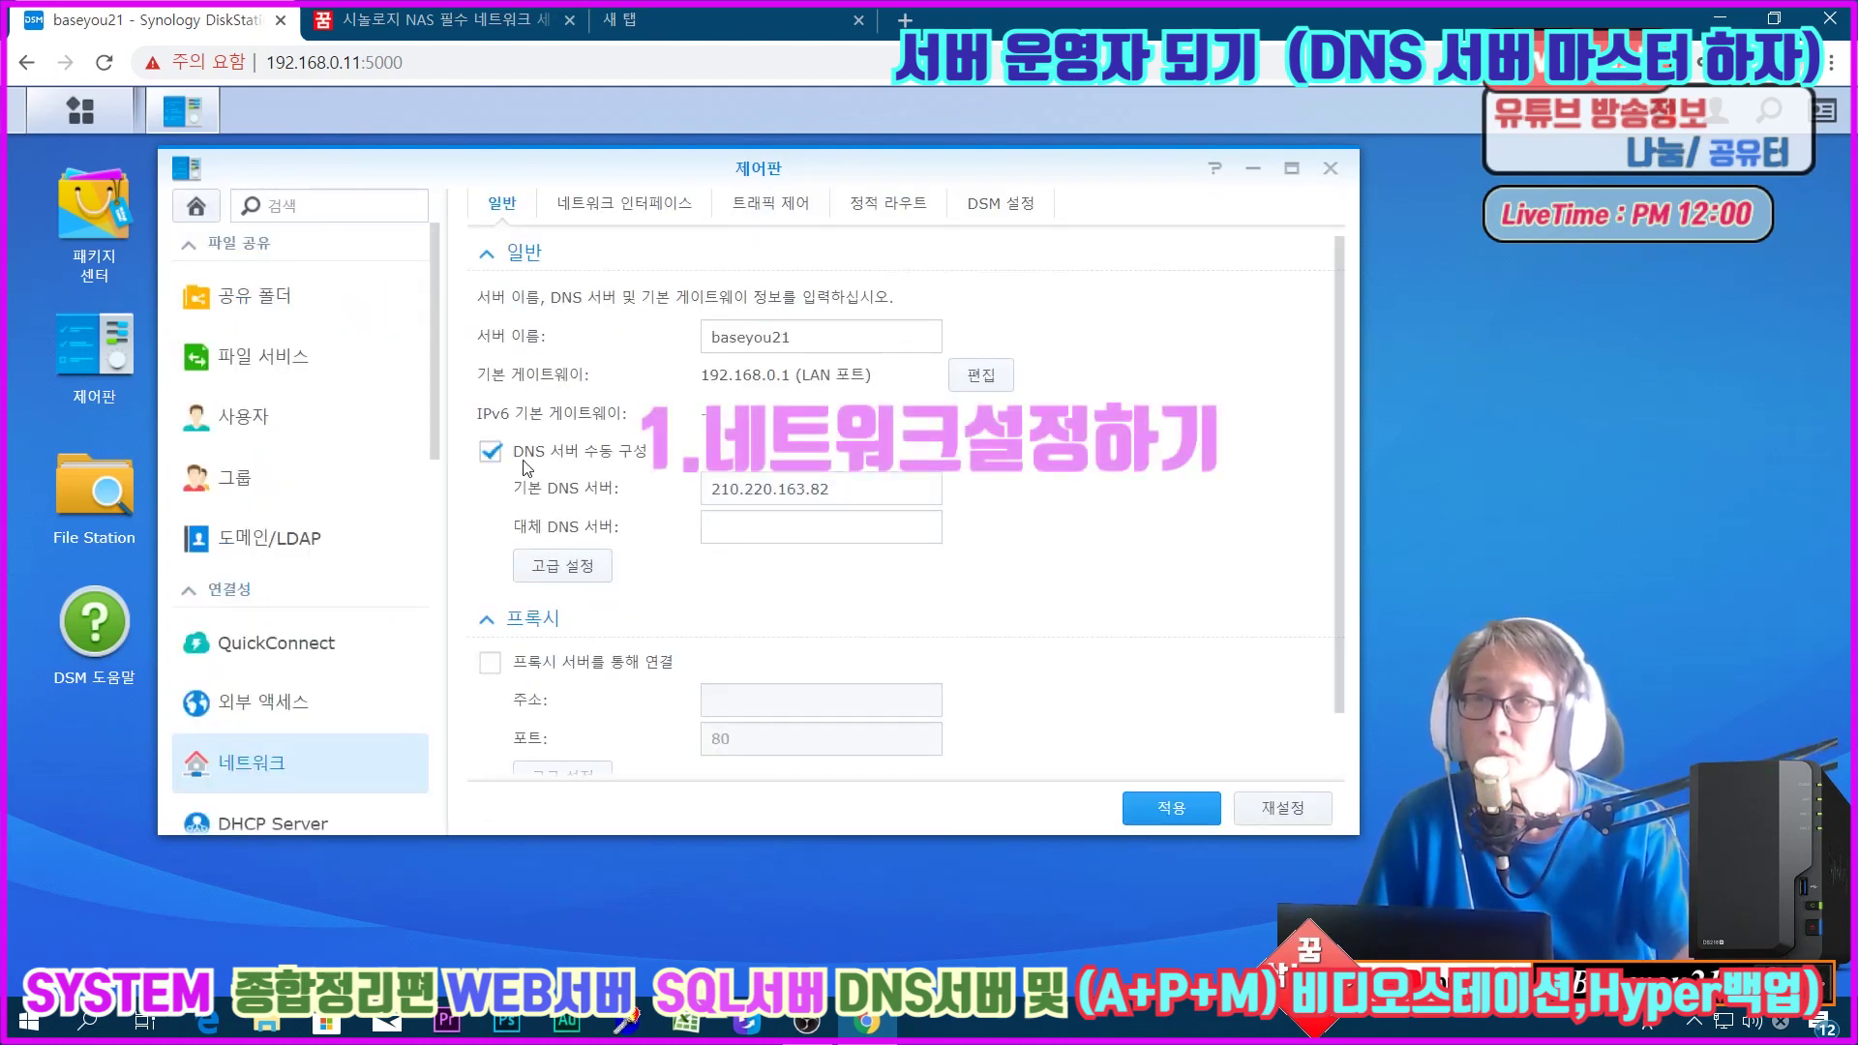
drag(852, 489, 638, 502)
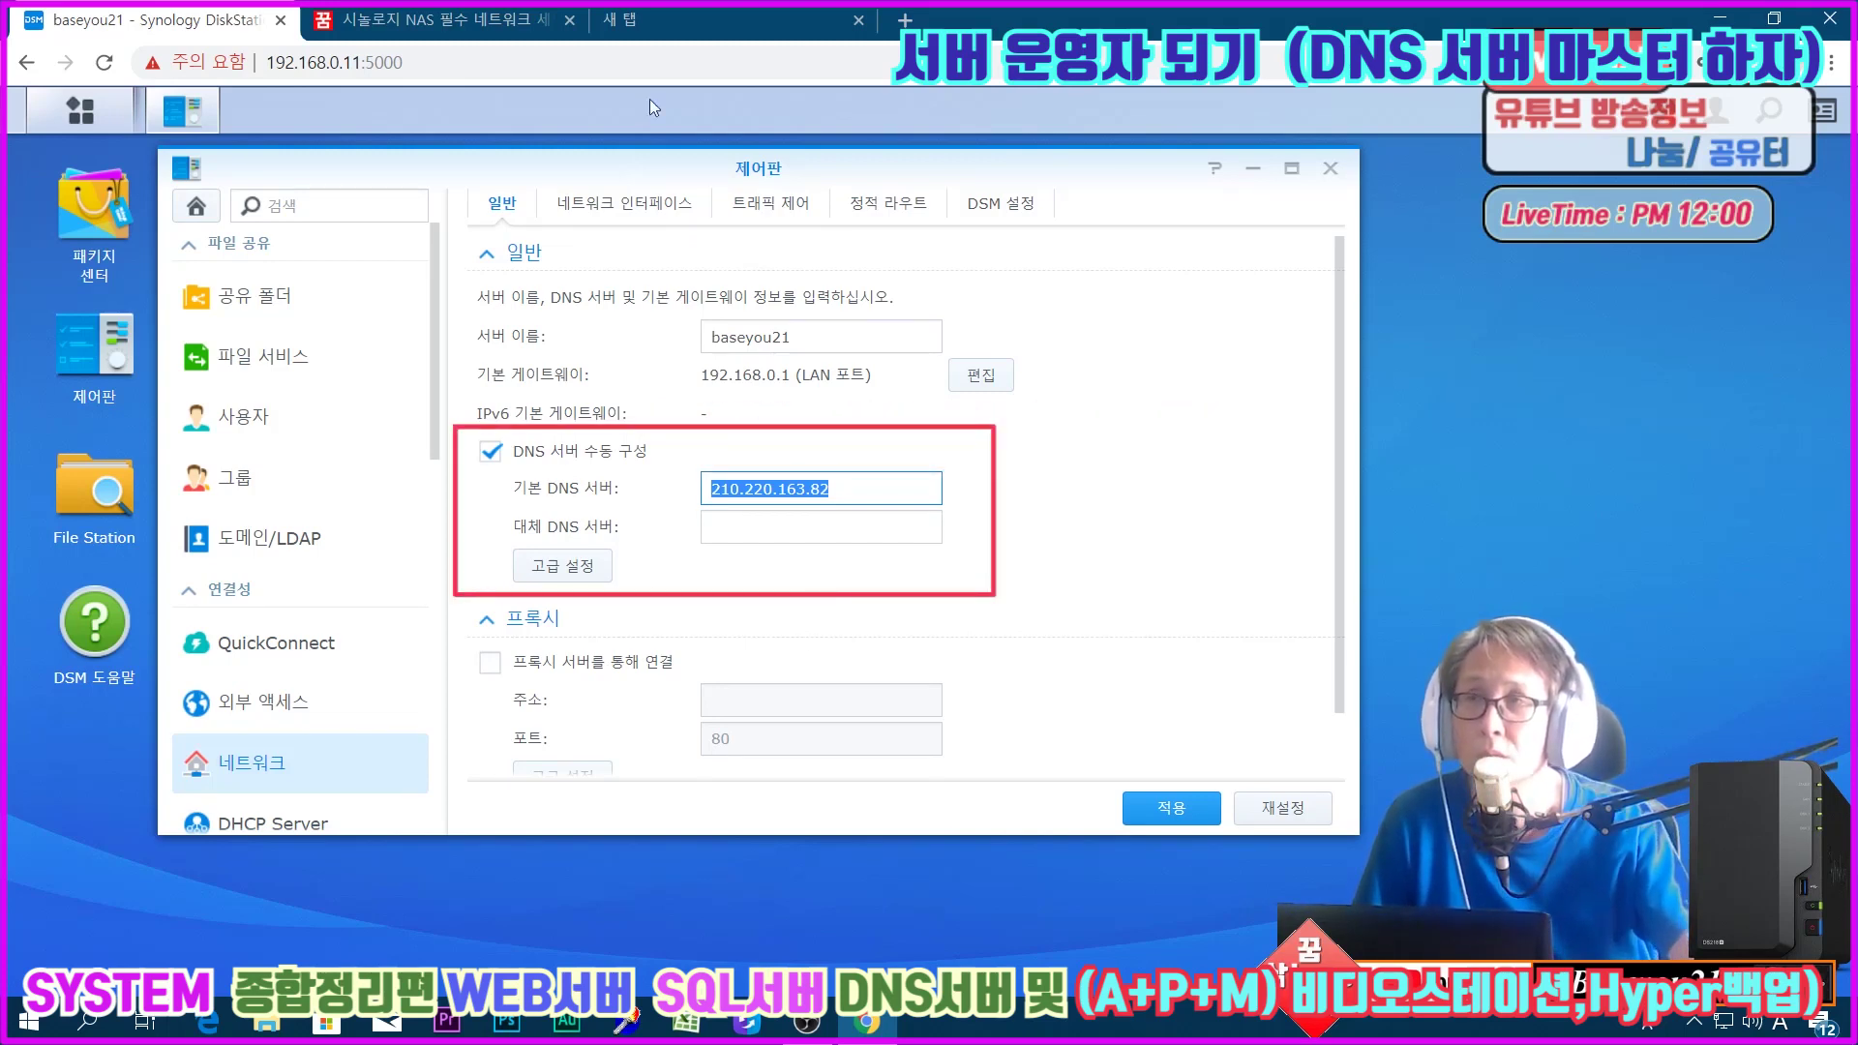
click(494, 454)
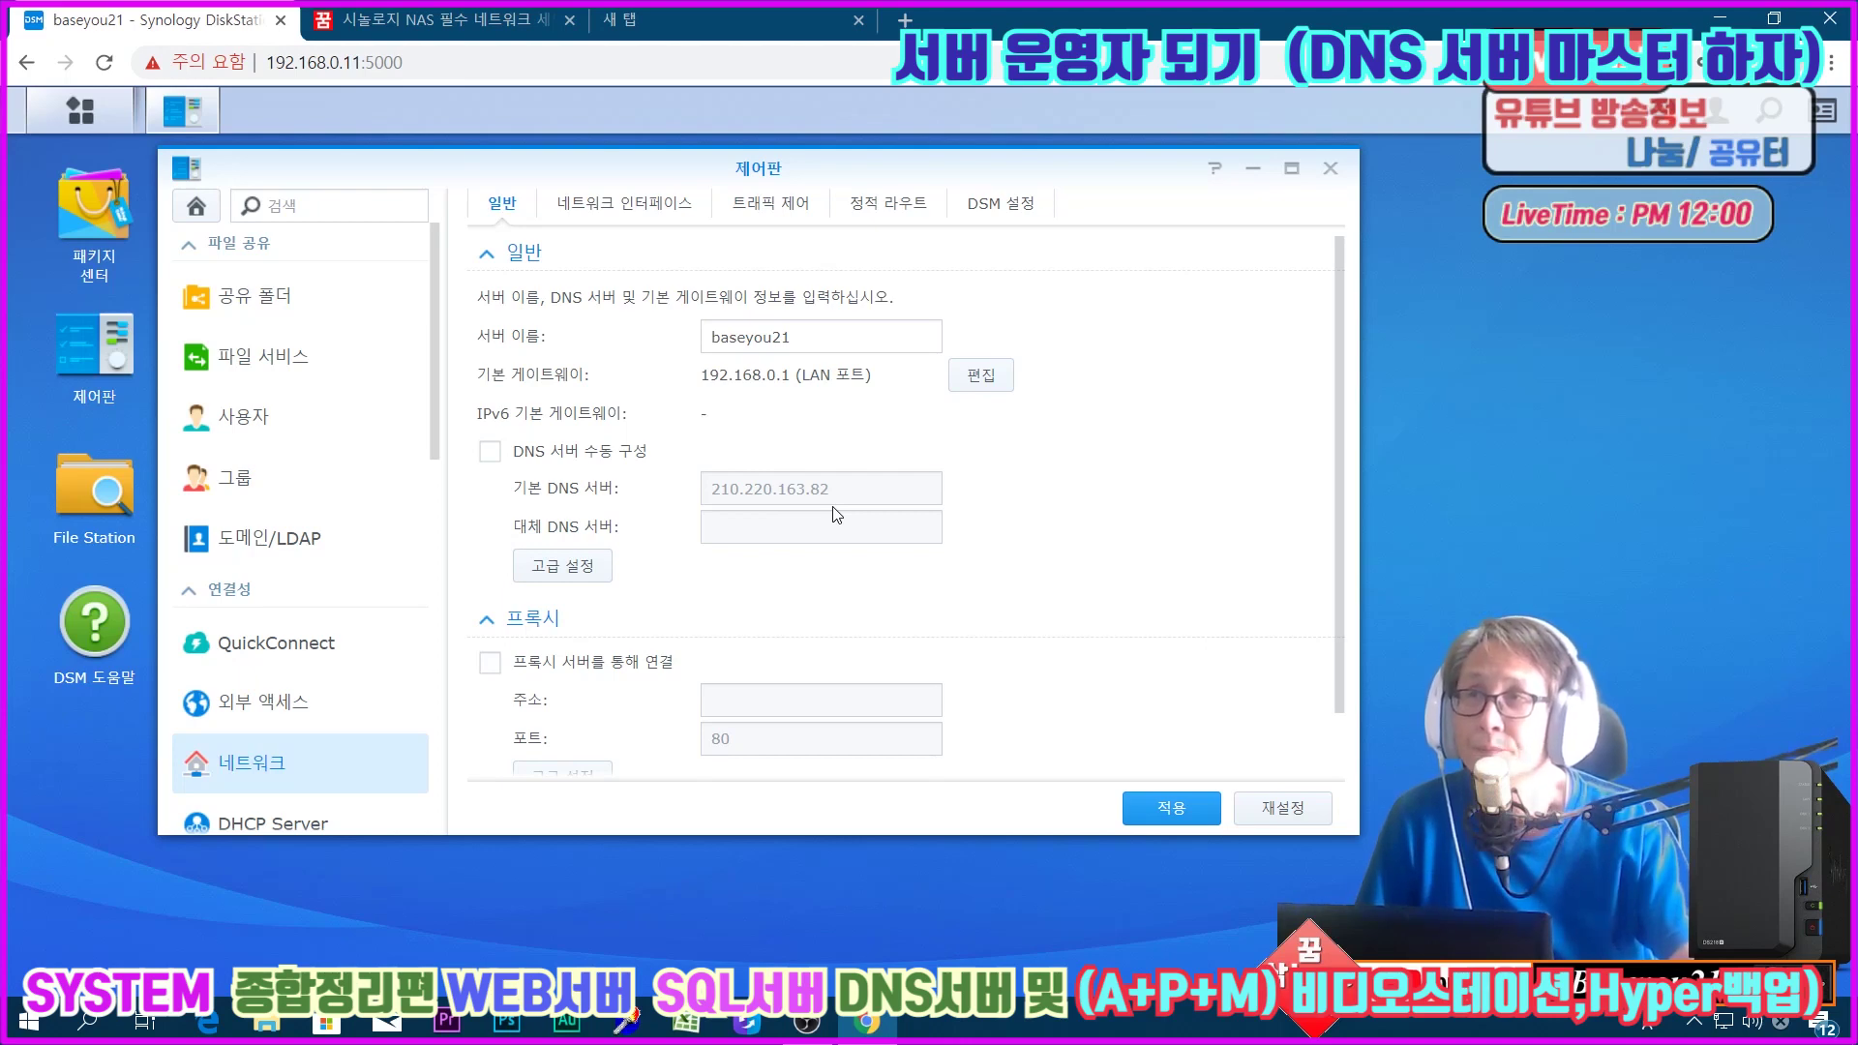
click(1001, 205)
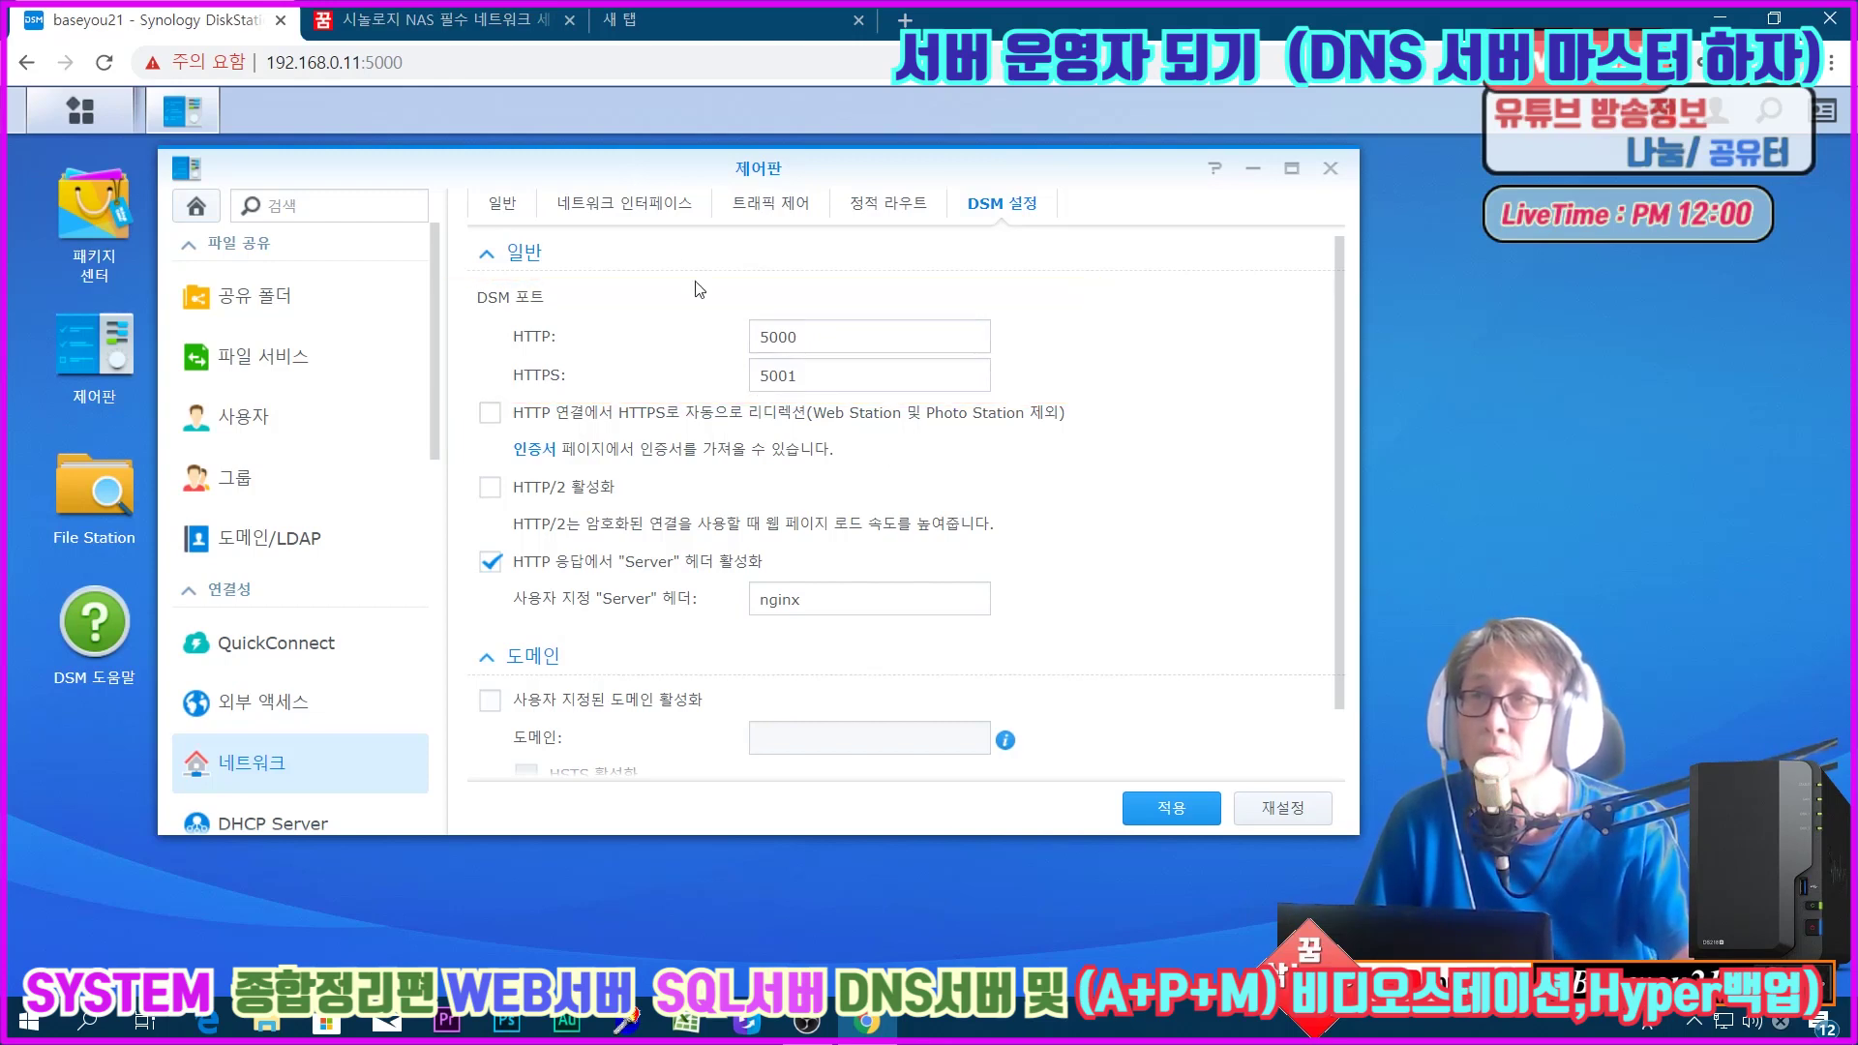
click(637, 211)
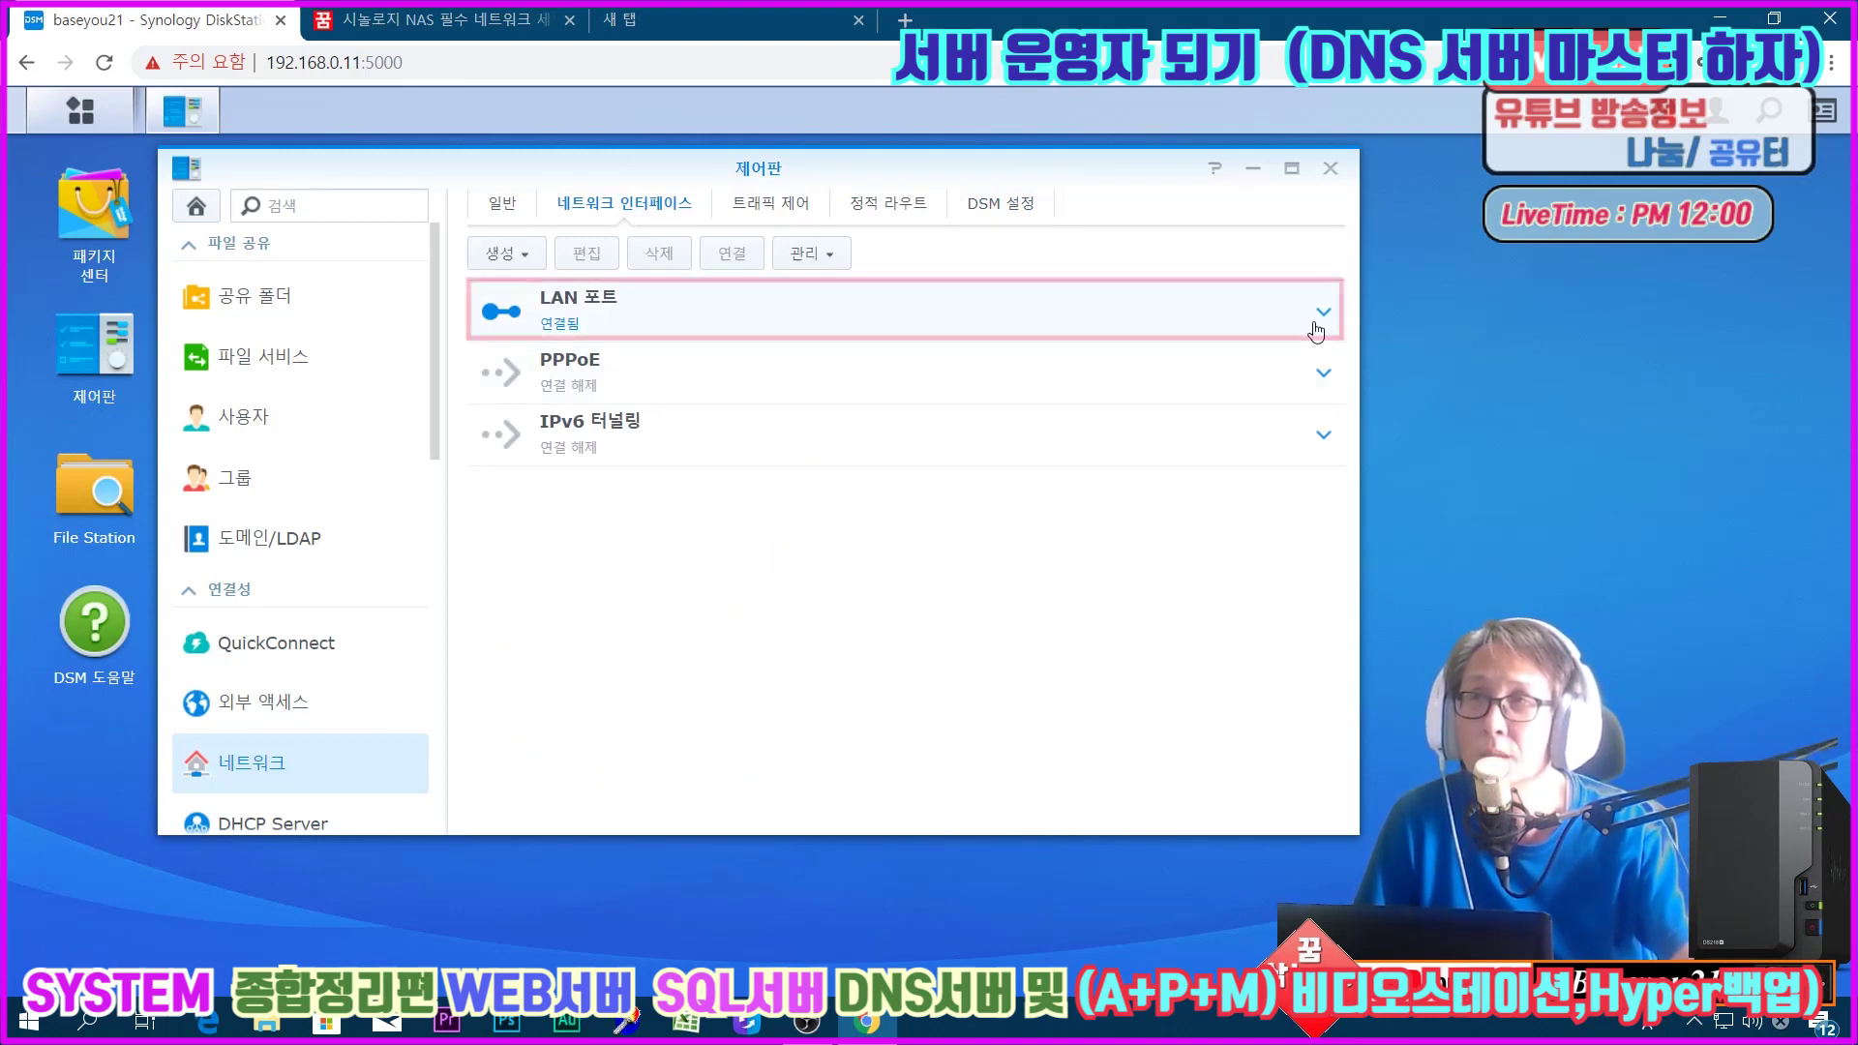
Step: Switch the LAN port to manual IPv4 at 192.168.0.11, then go to External Access DDNS
click(1025, 304)
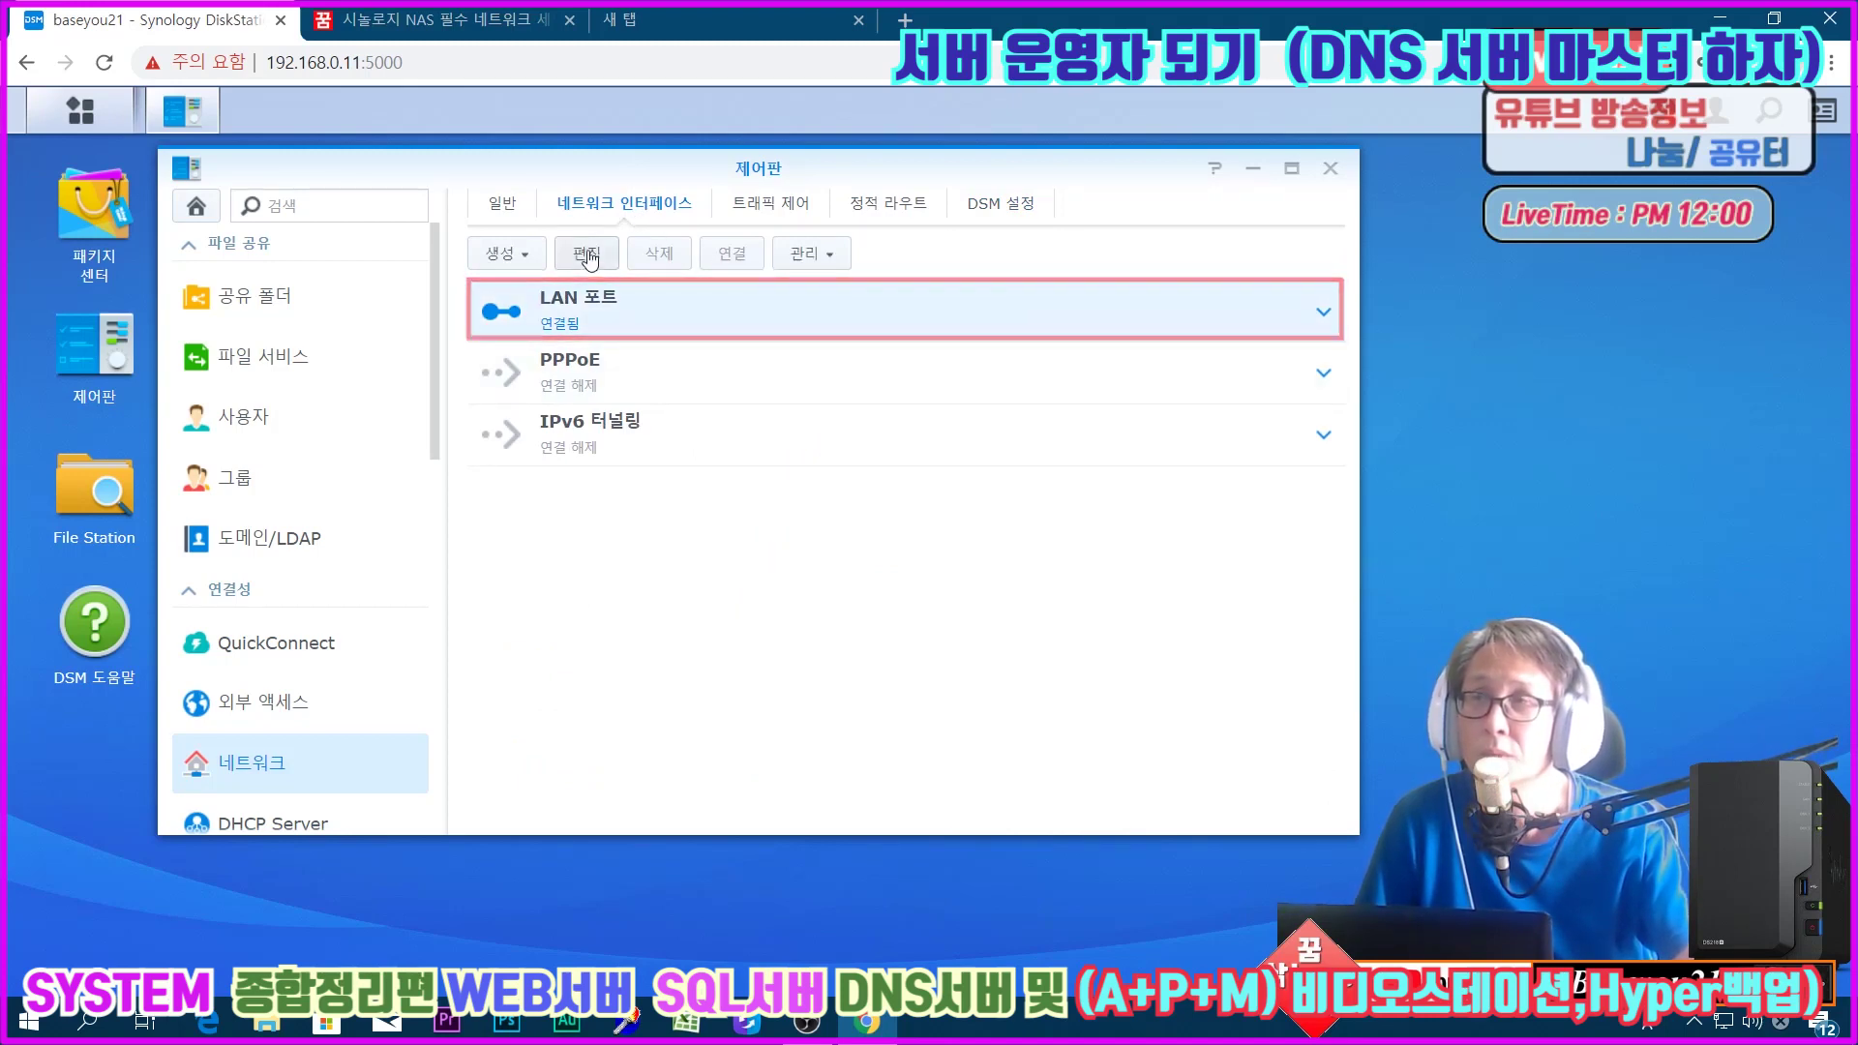
click(586, 254)
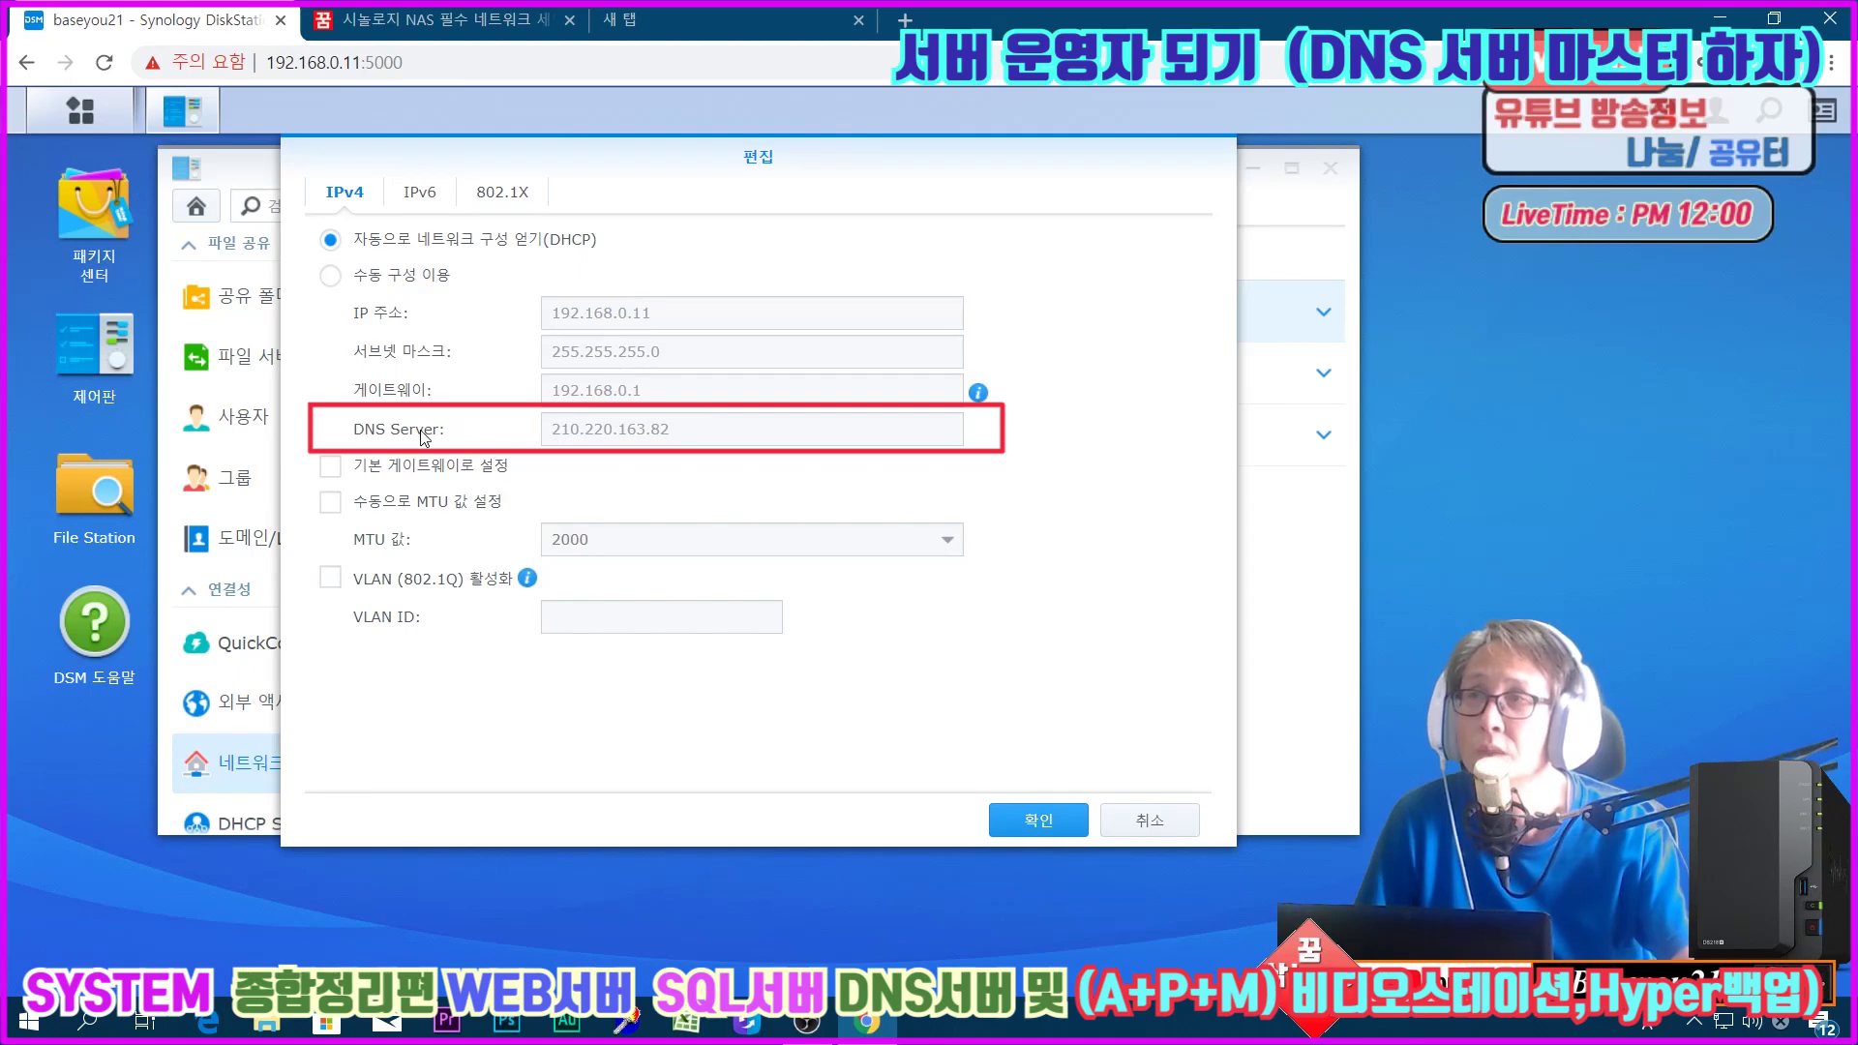
click(330, 275)
drag(689, 429, 496, 426)
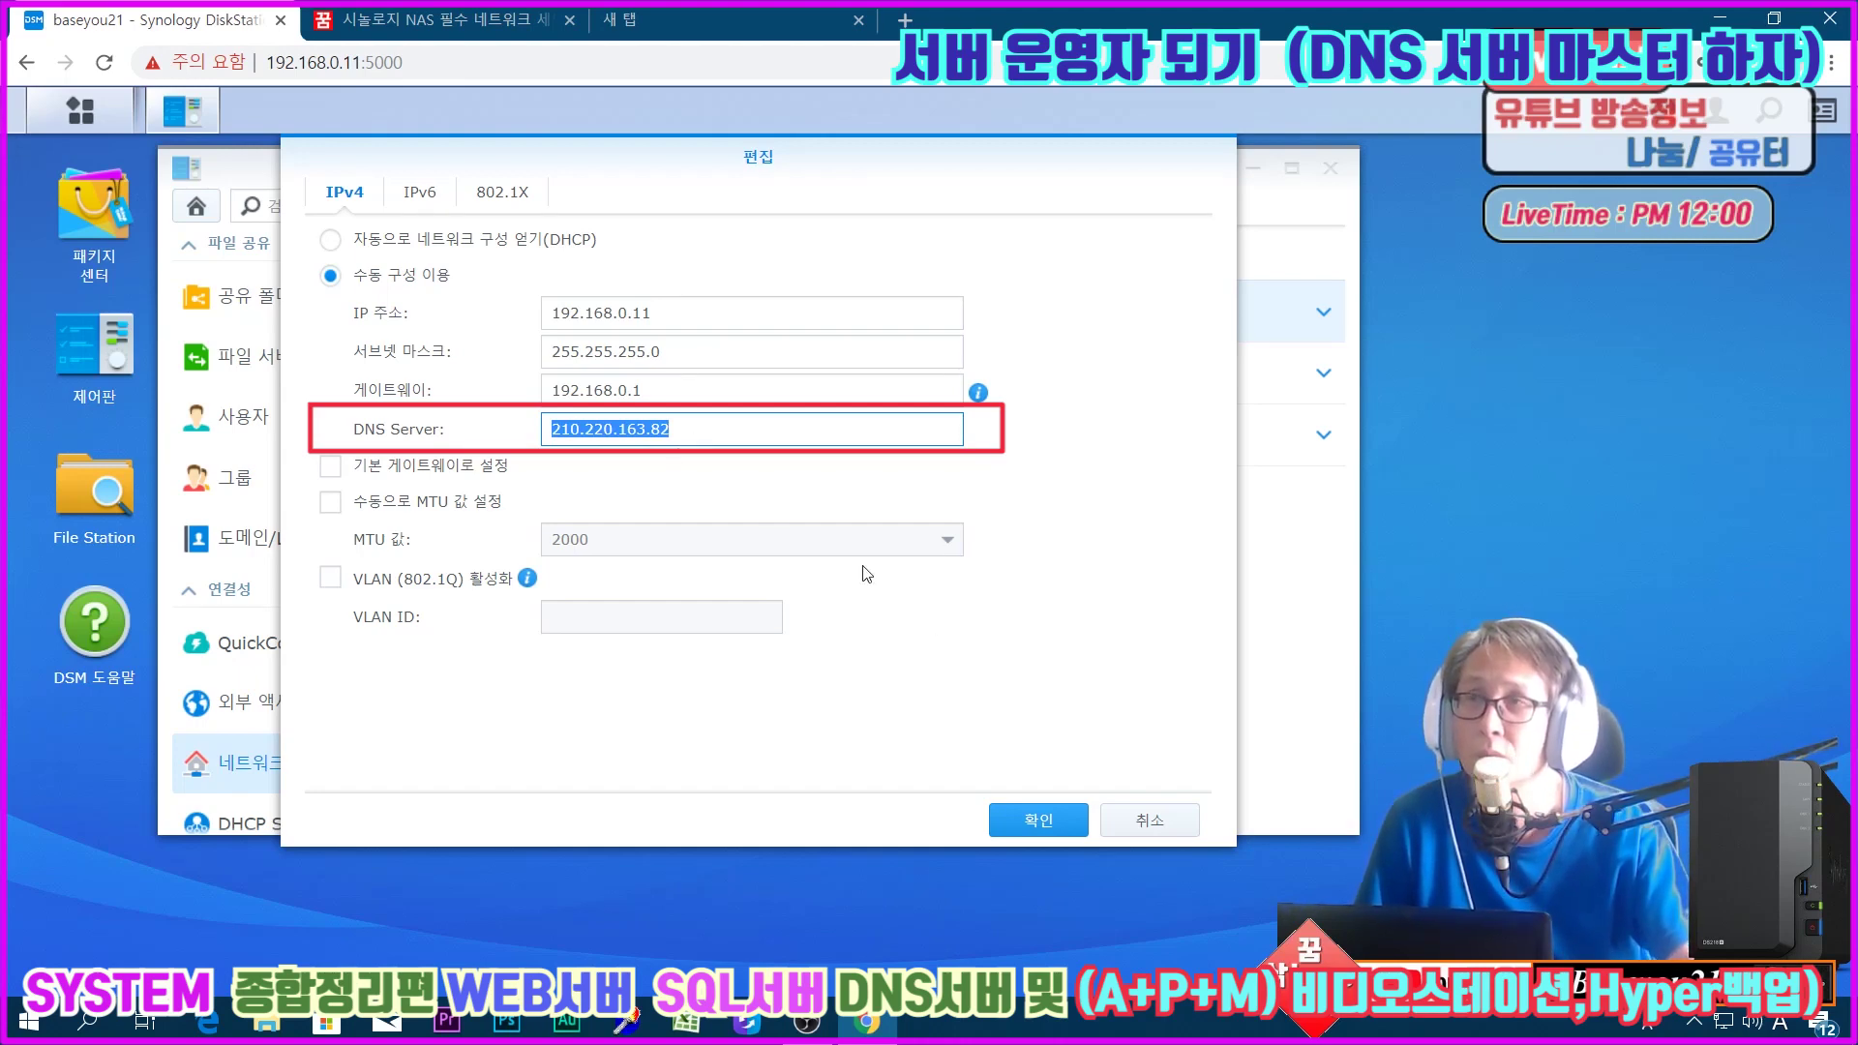
click(1149, 823)
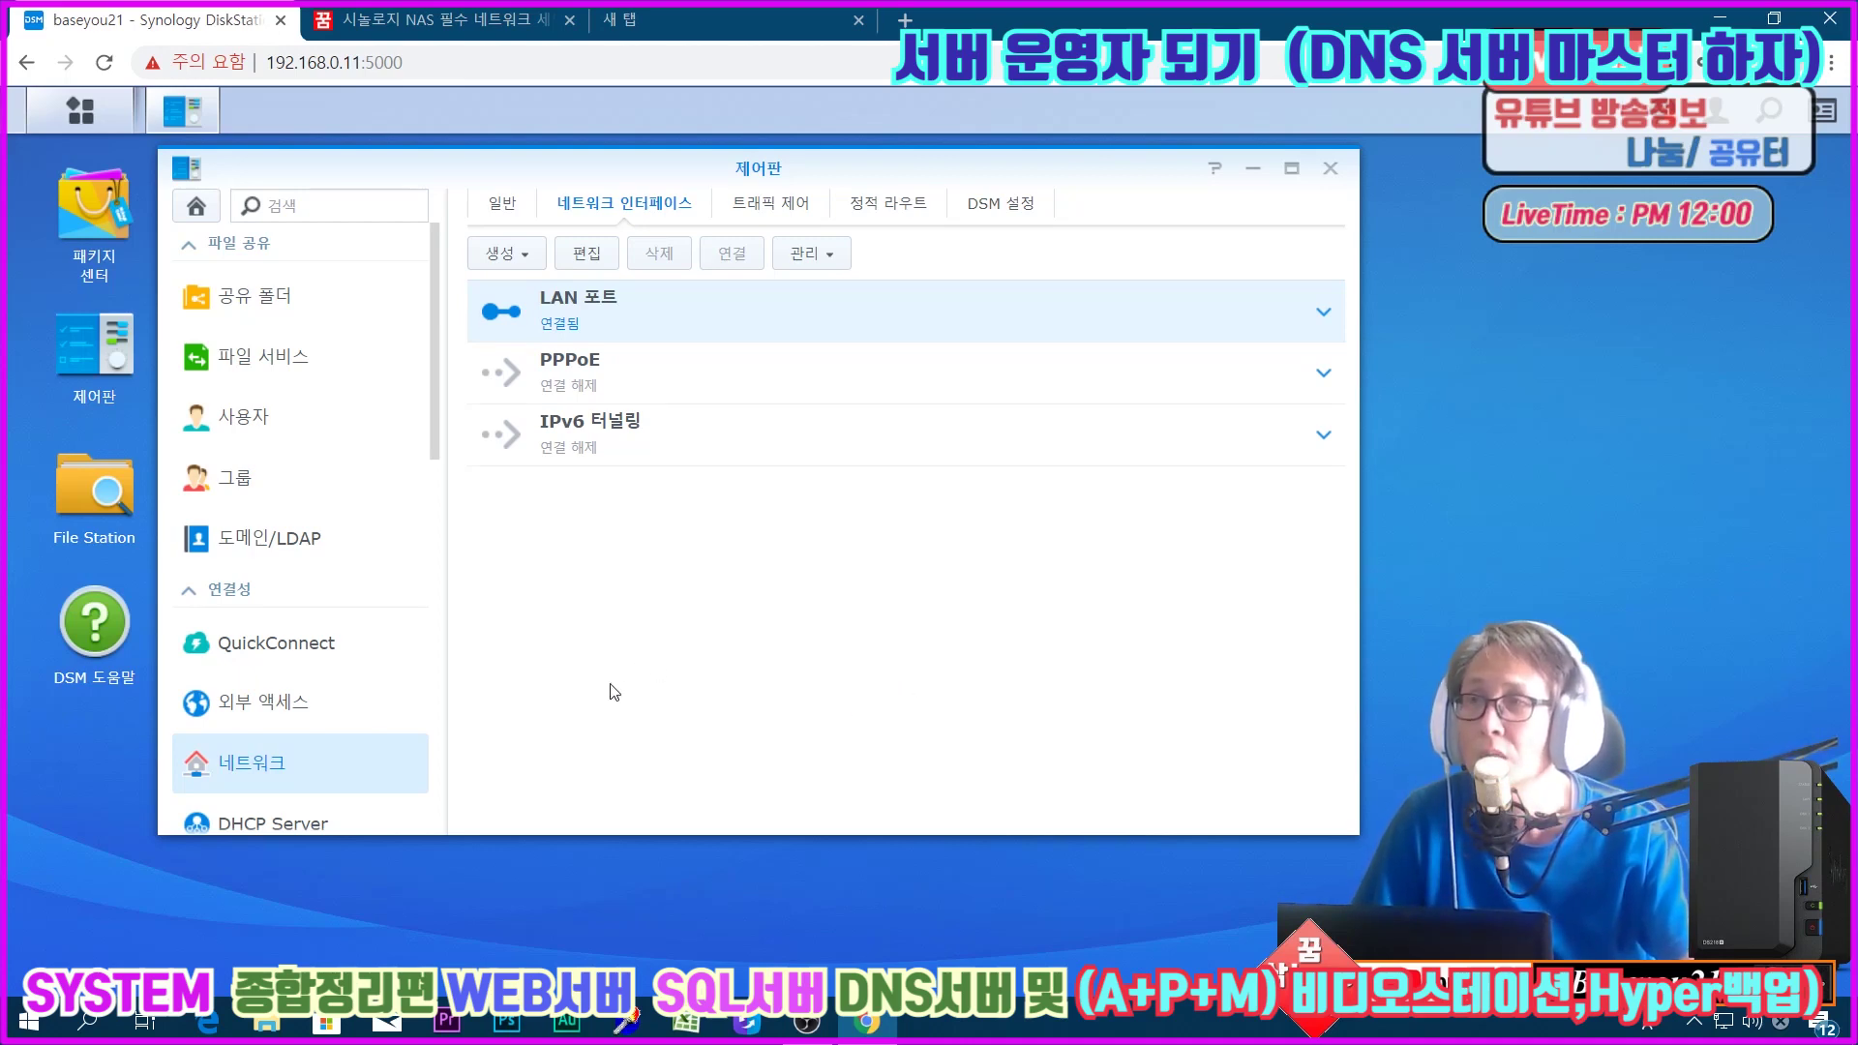
click(367, 710)
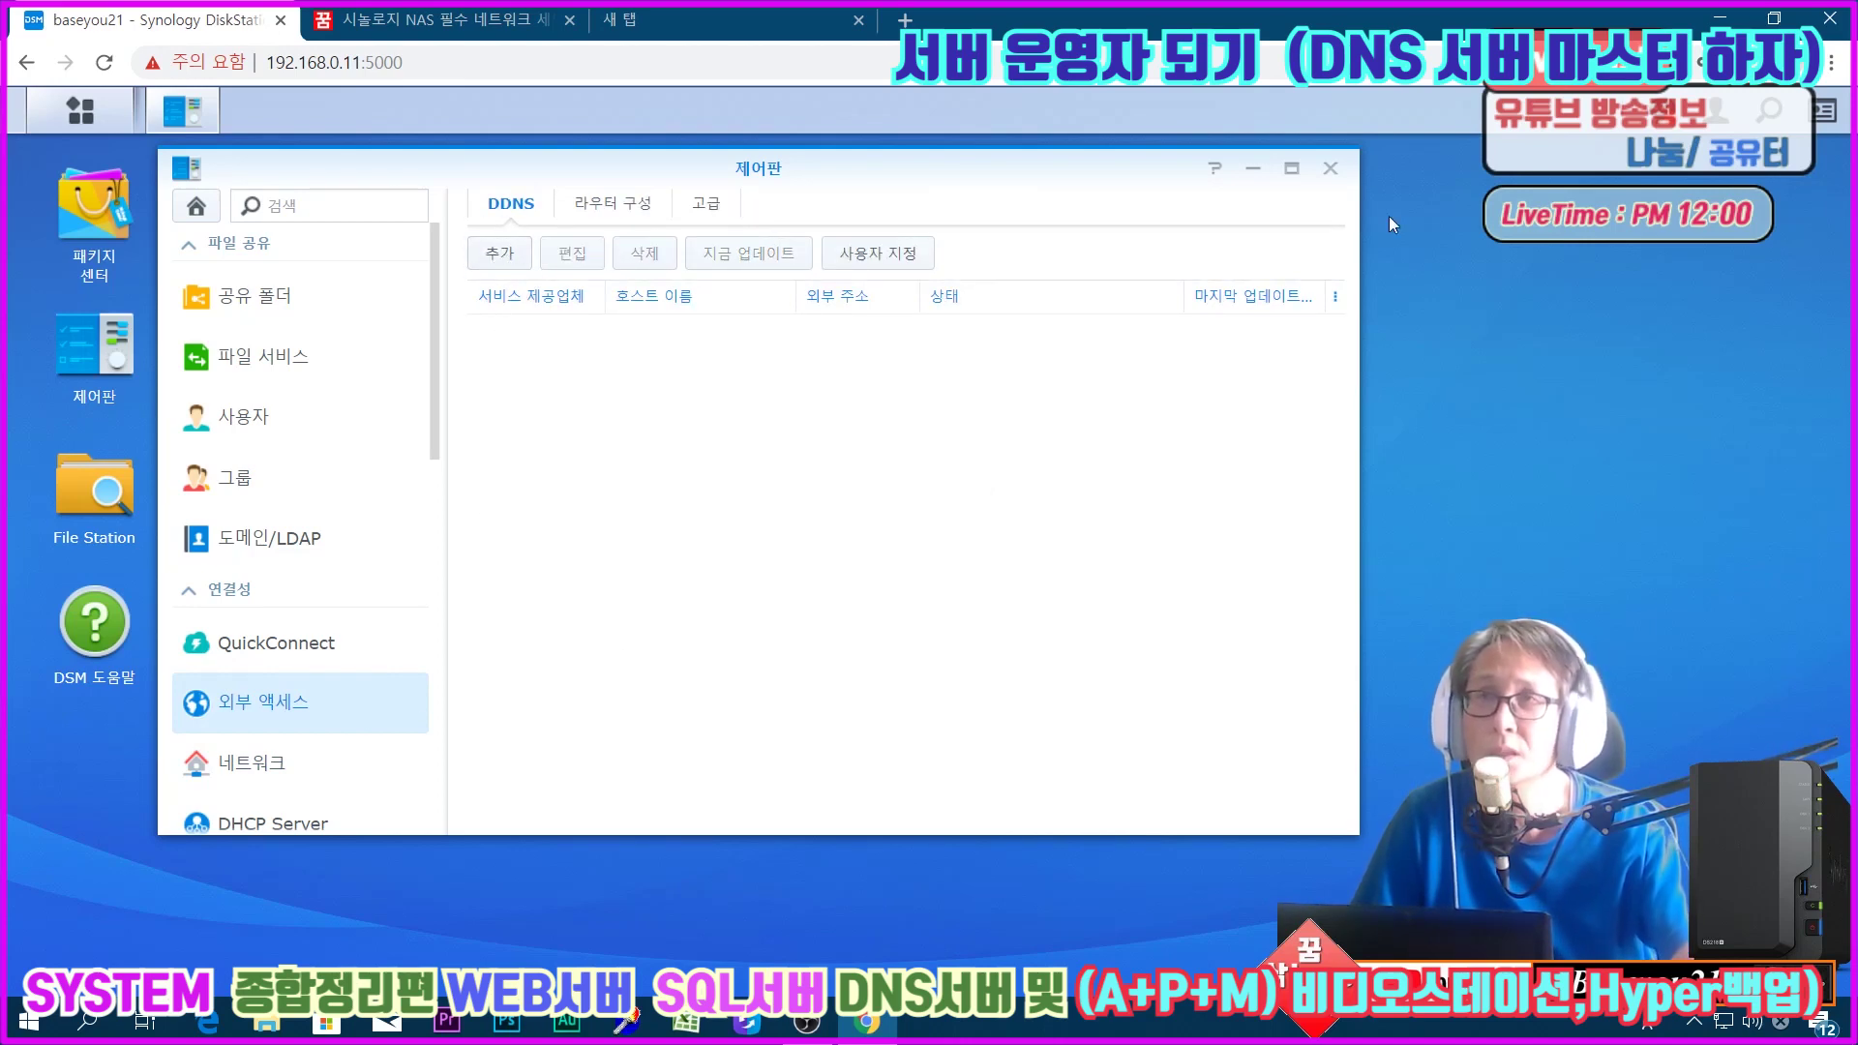
Step: Close Control Panel and browse Package Center's Installed and All Packages lists down to DNS Server
click(1330, 170)
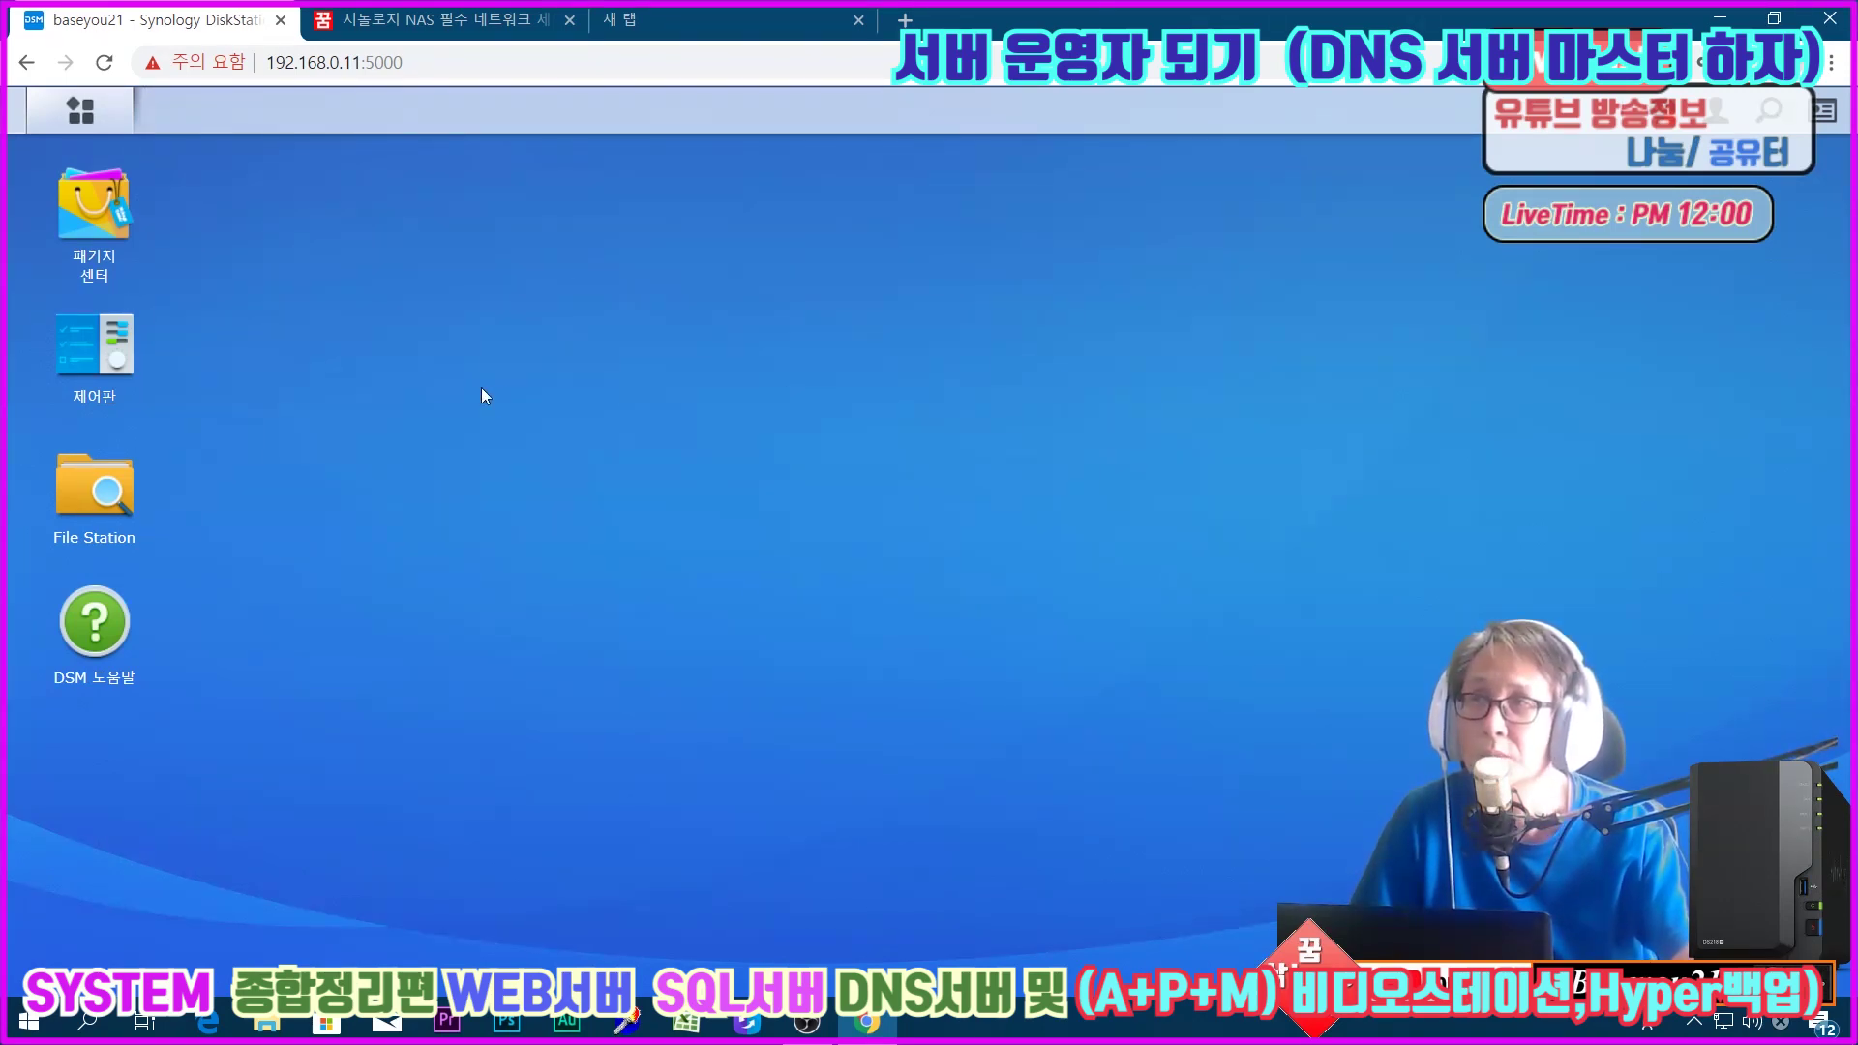
click(102, 221)
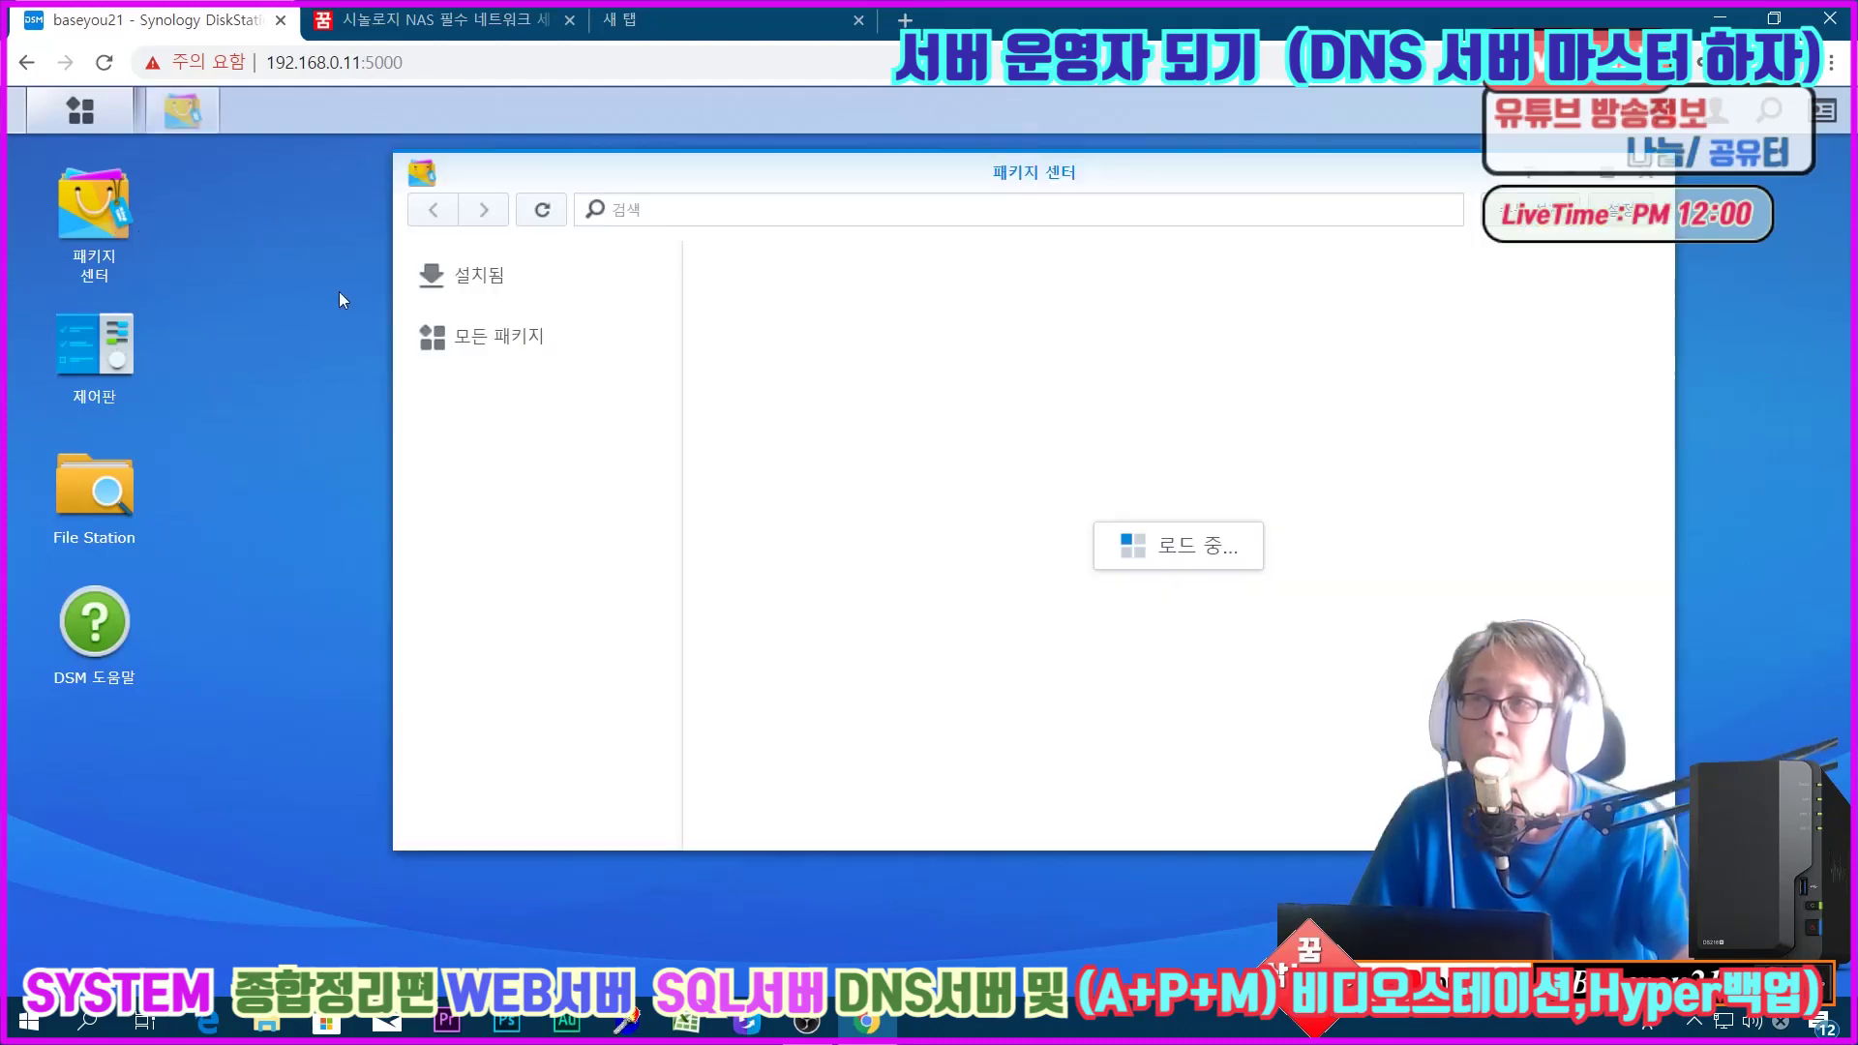
click(467, 282)
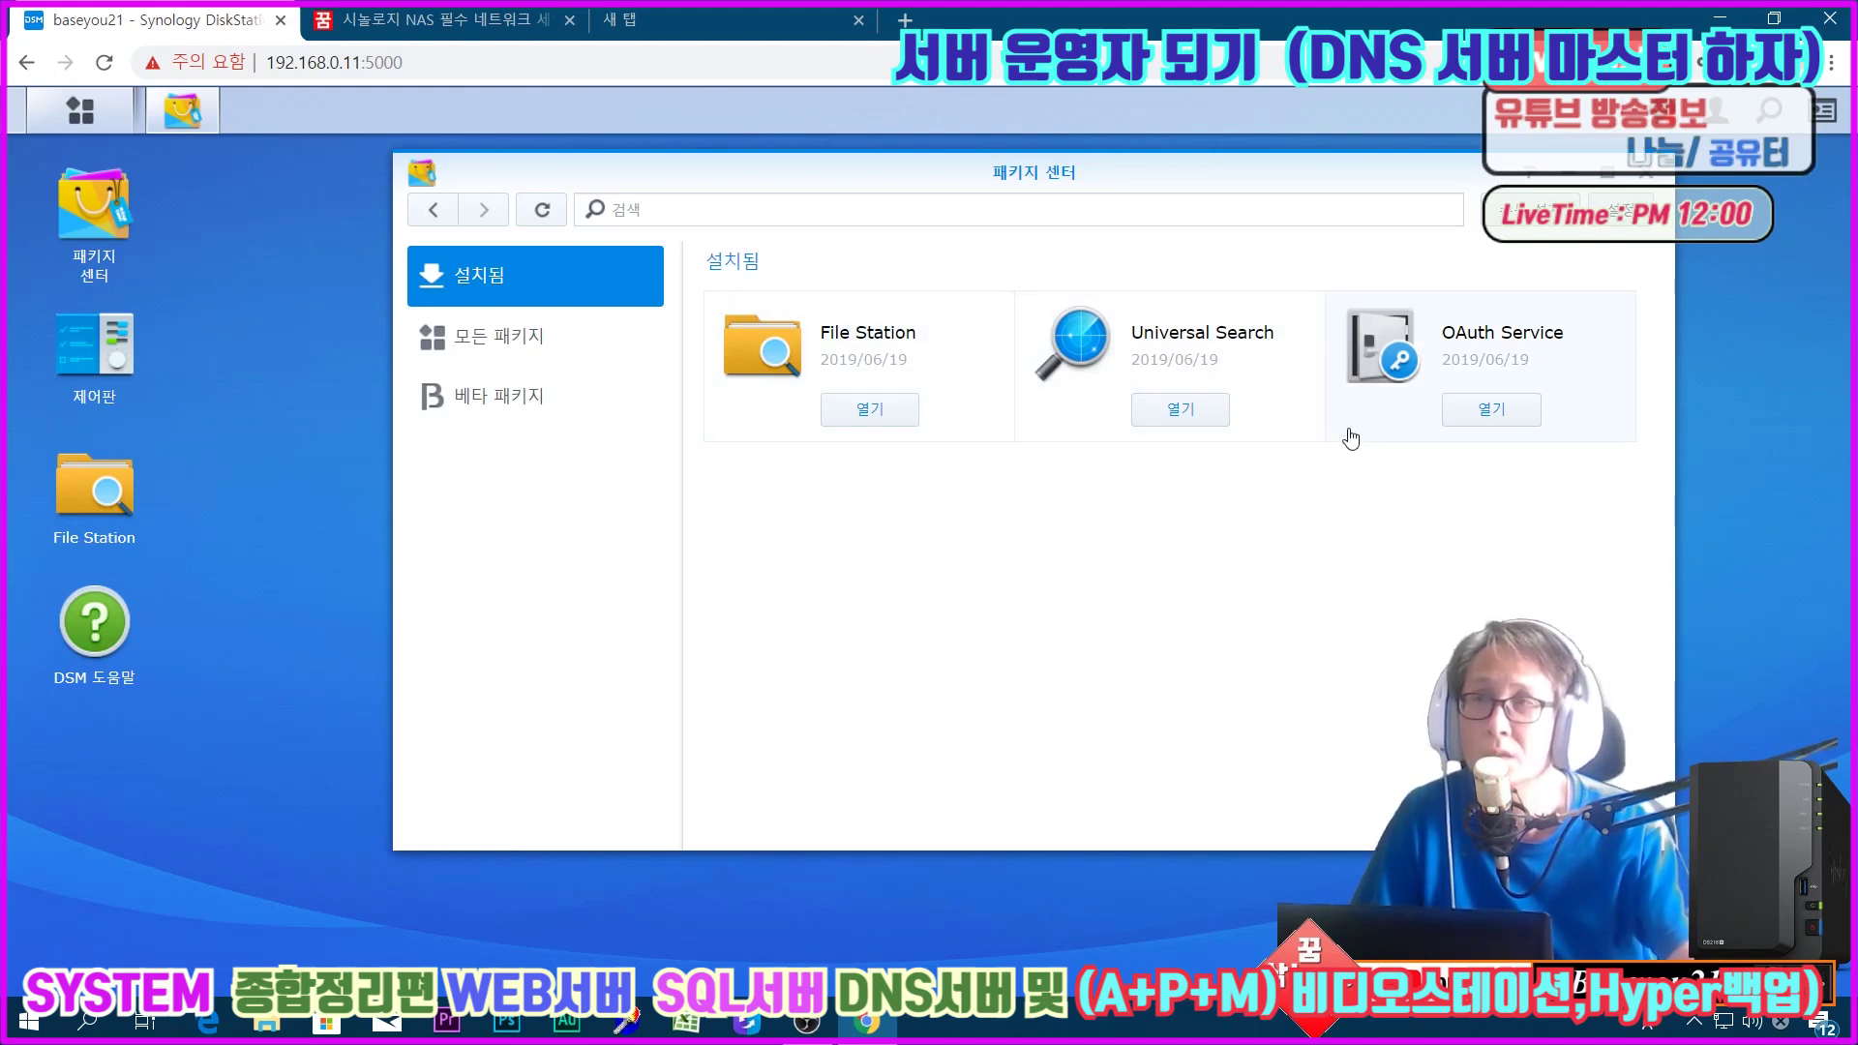
click(540, 353)
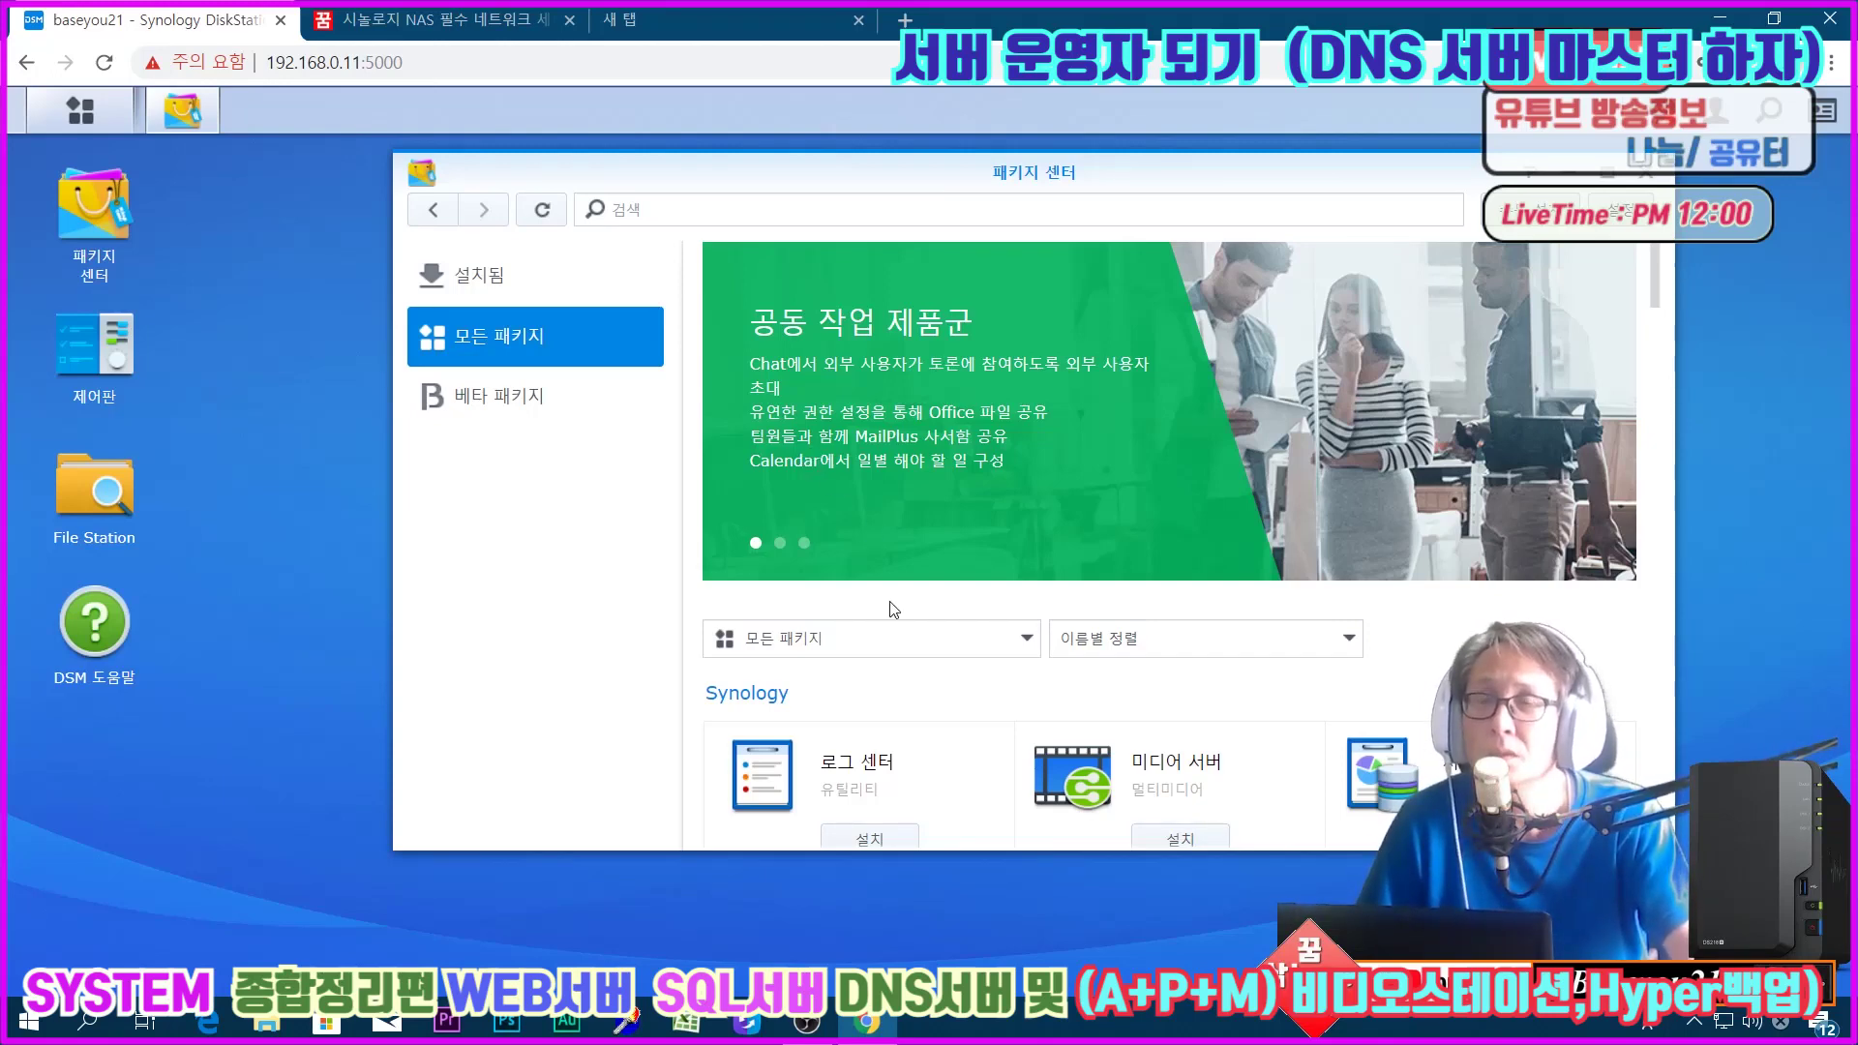
scroll(893, 609, down, 4)
scroll(893, 609, down, 2)
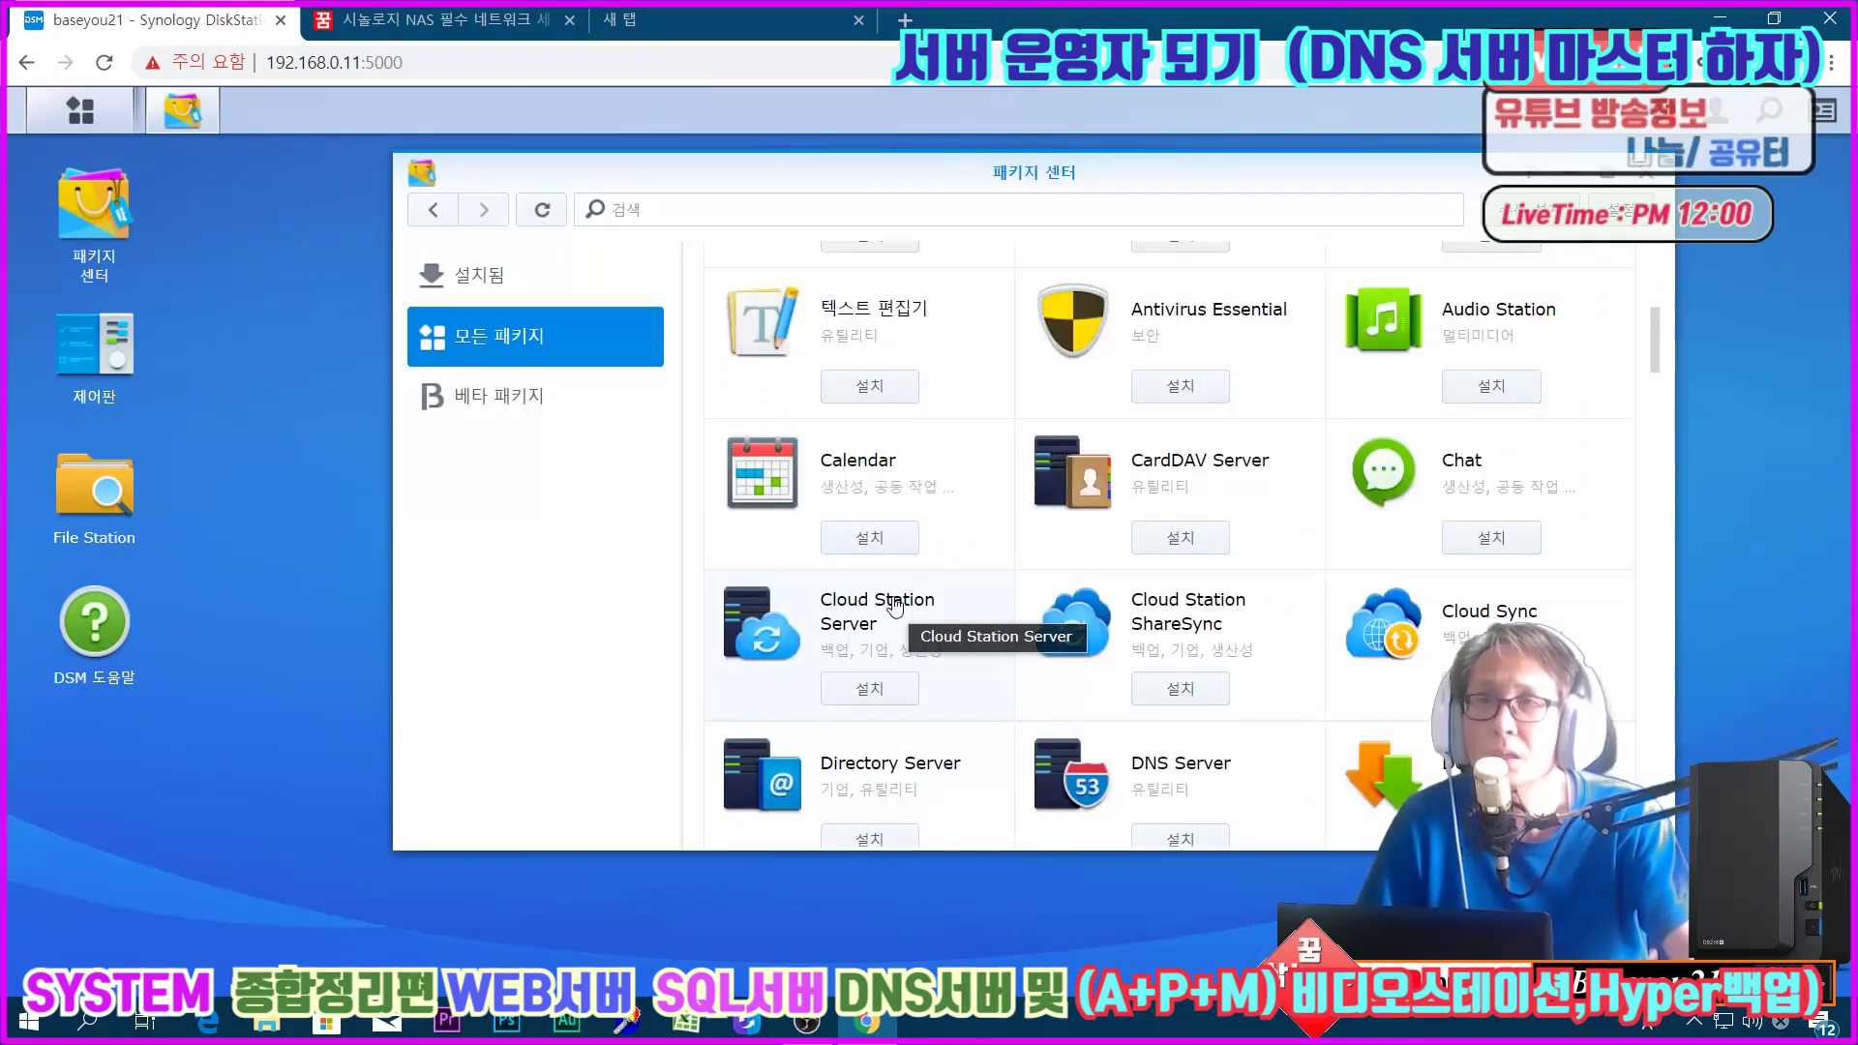
scroll(893, 609, down, 4)
scroll(895, 605, down, 2)
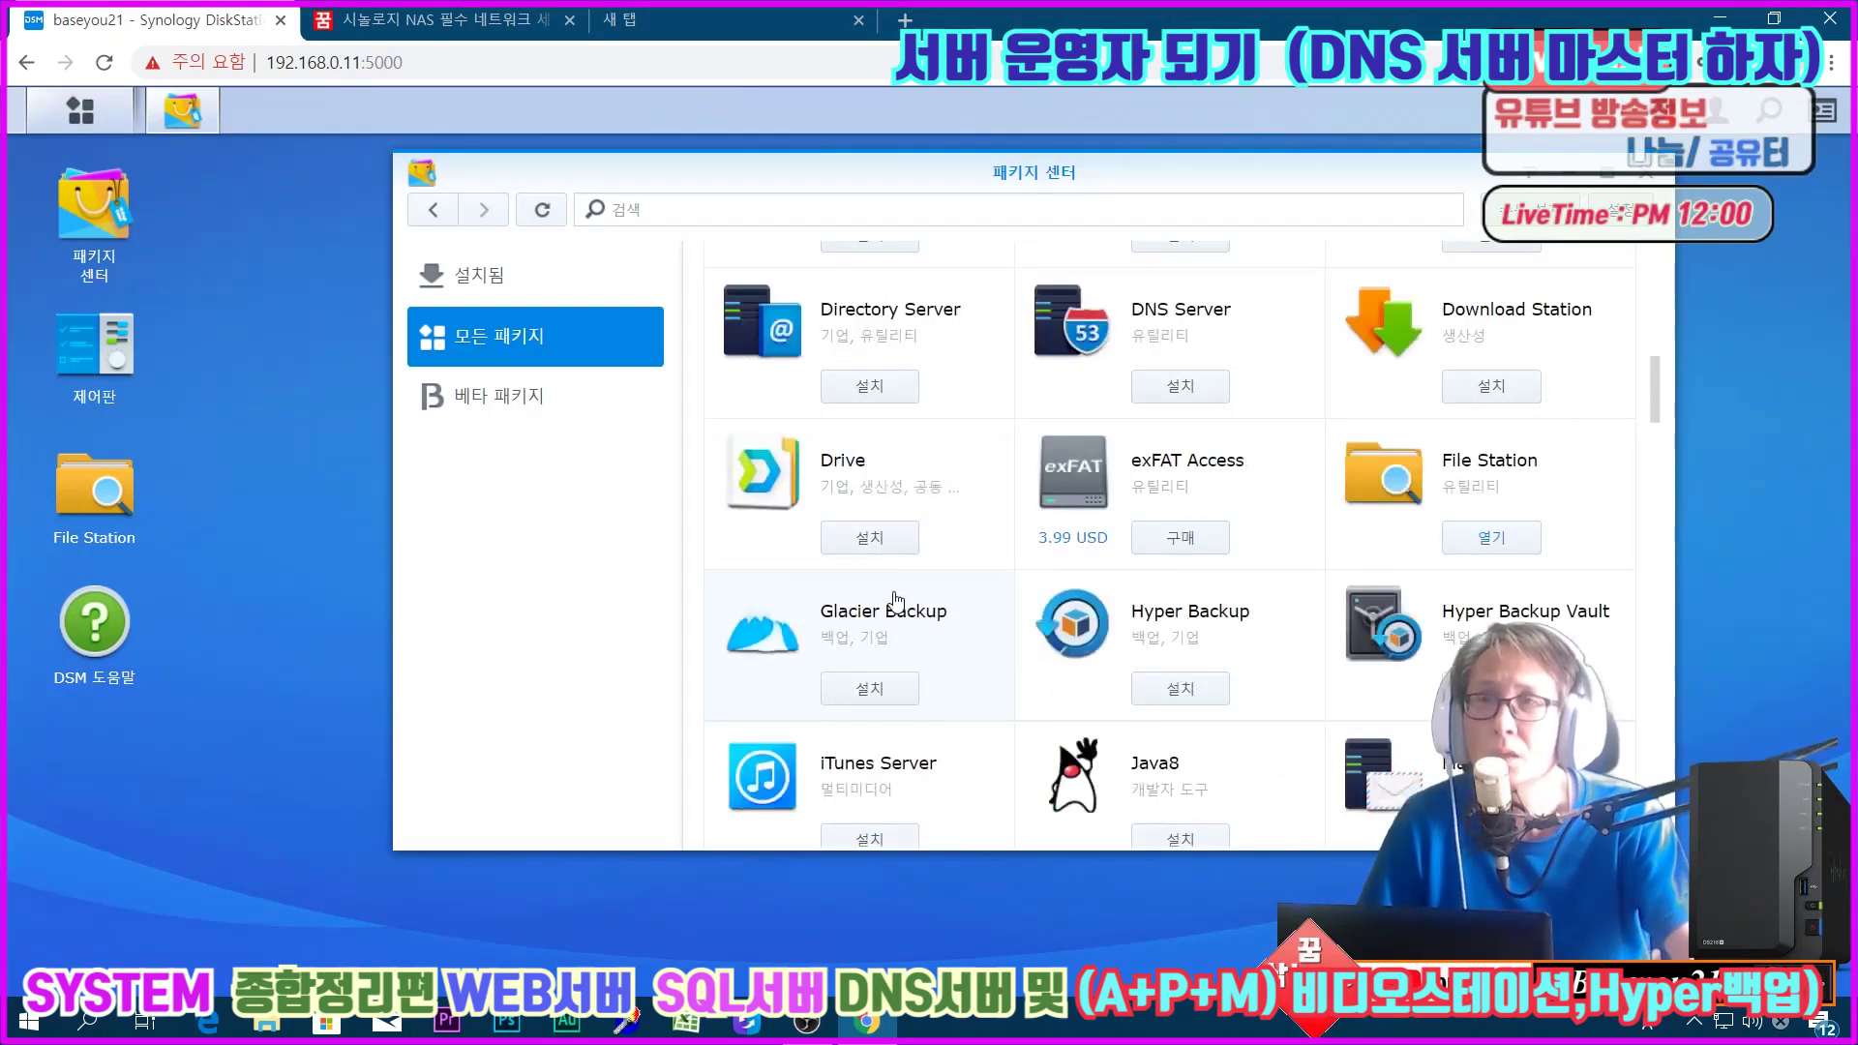
scroll(895, 602, down, 4)
scroll(896, 602, down, 4)
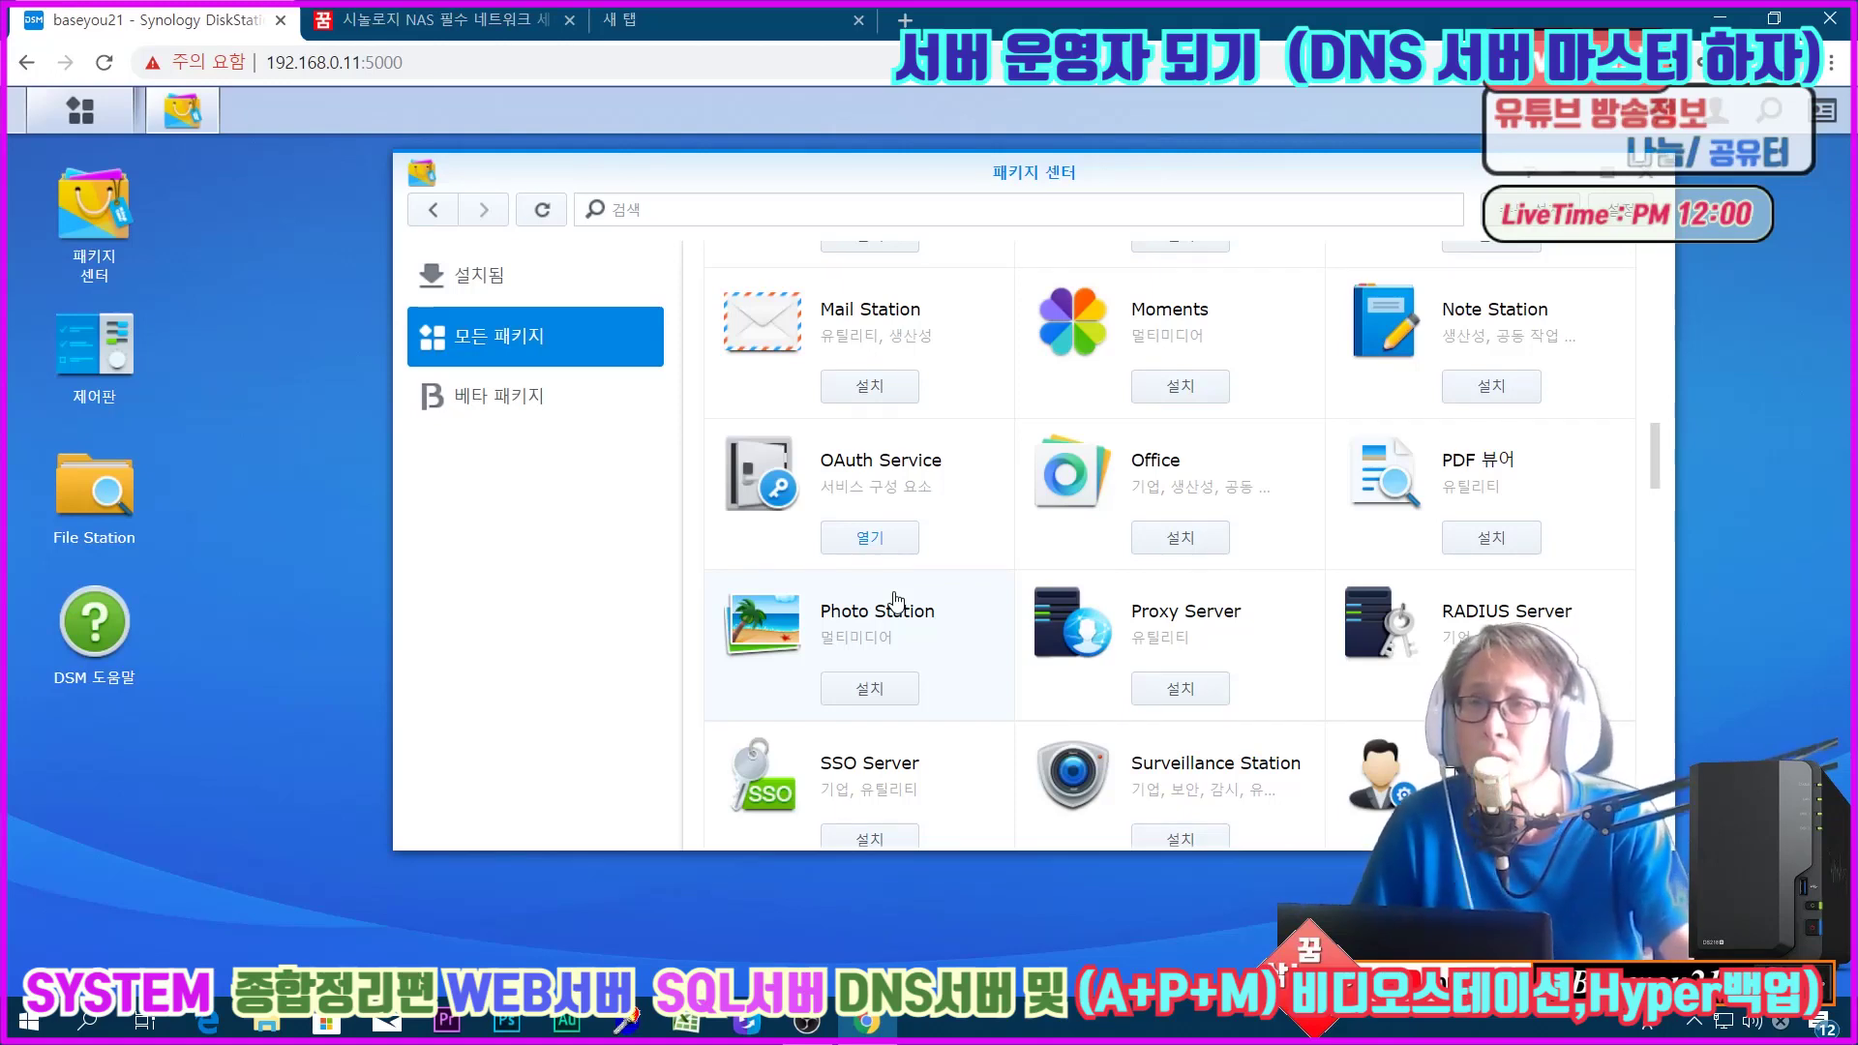
scroll(895, 602, up, 14)
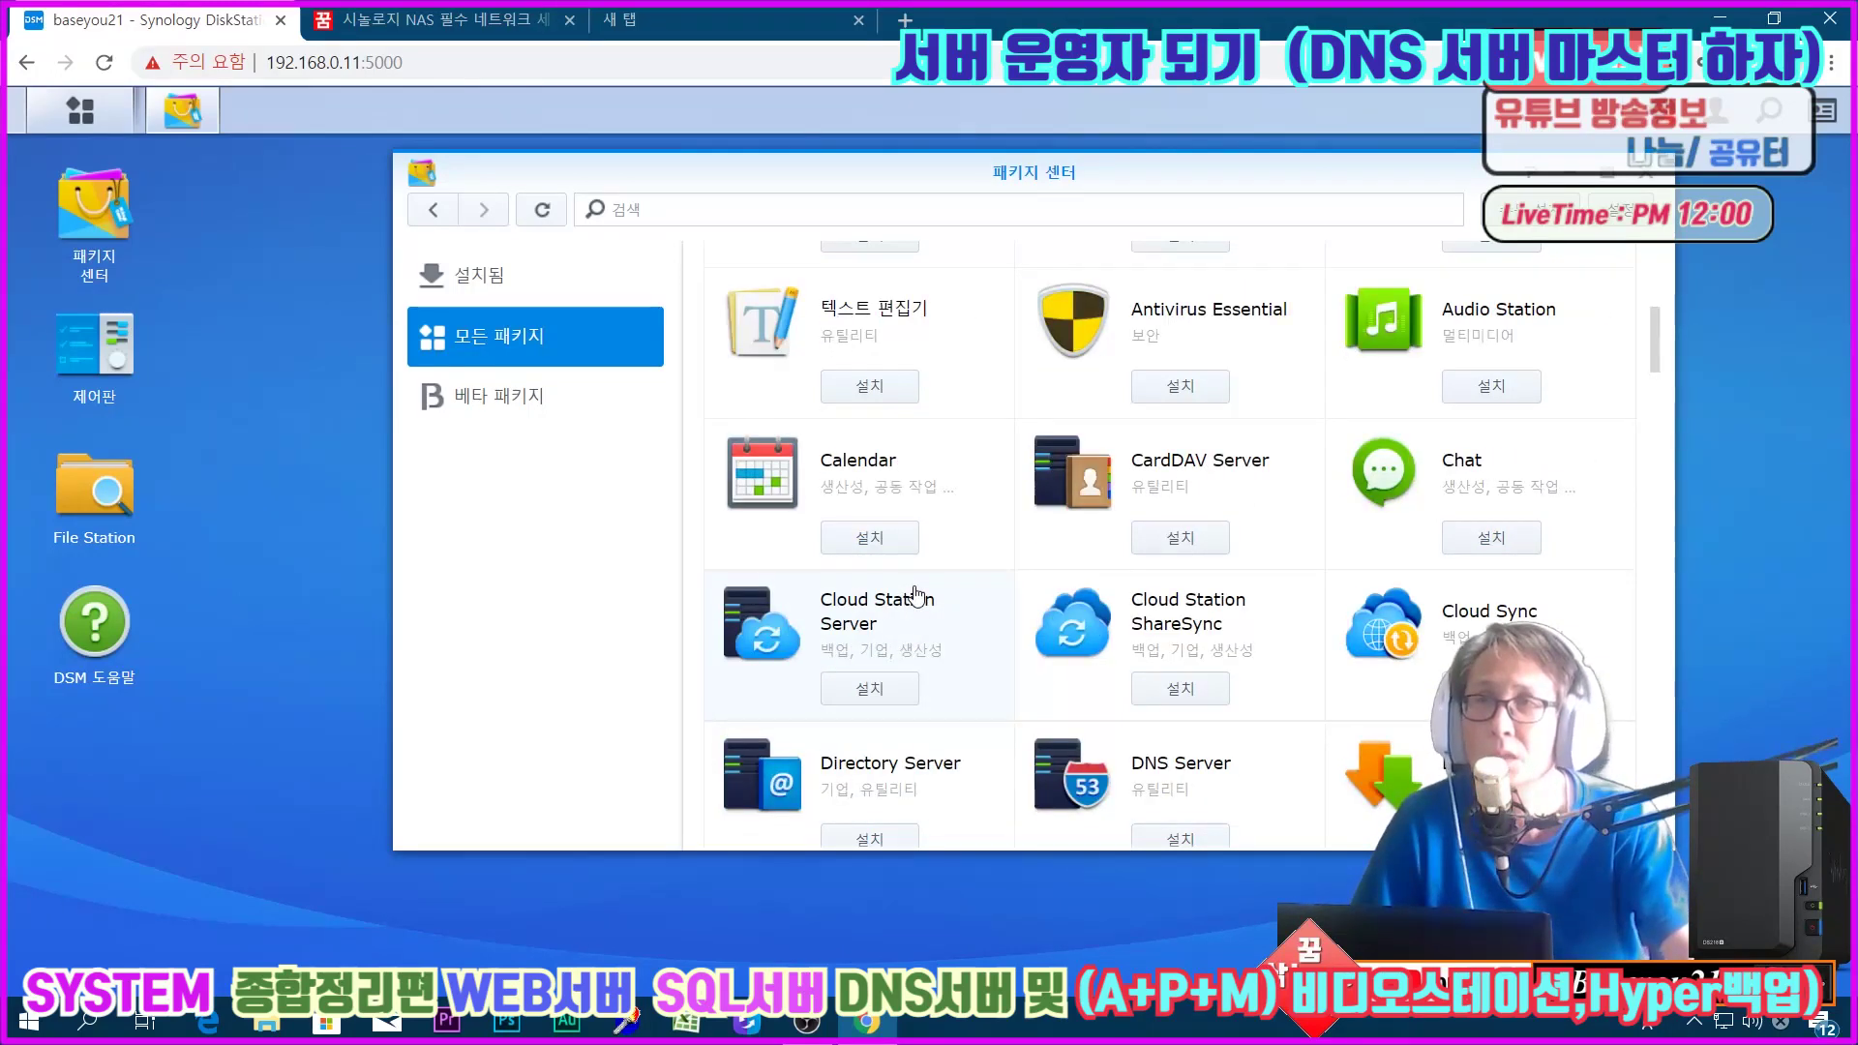
scroll(920, 591, down, 2)
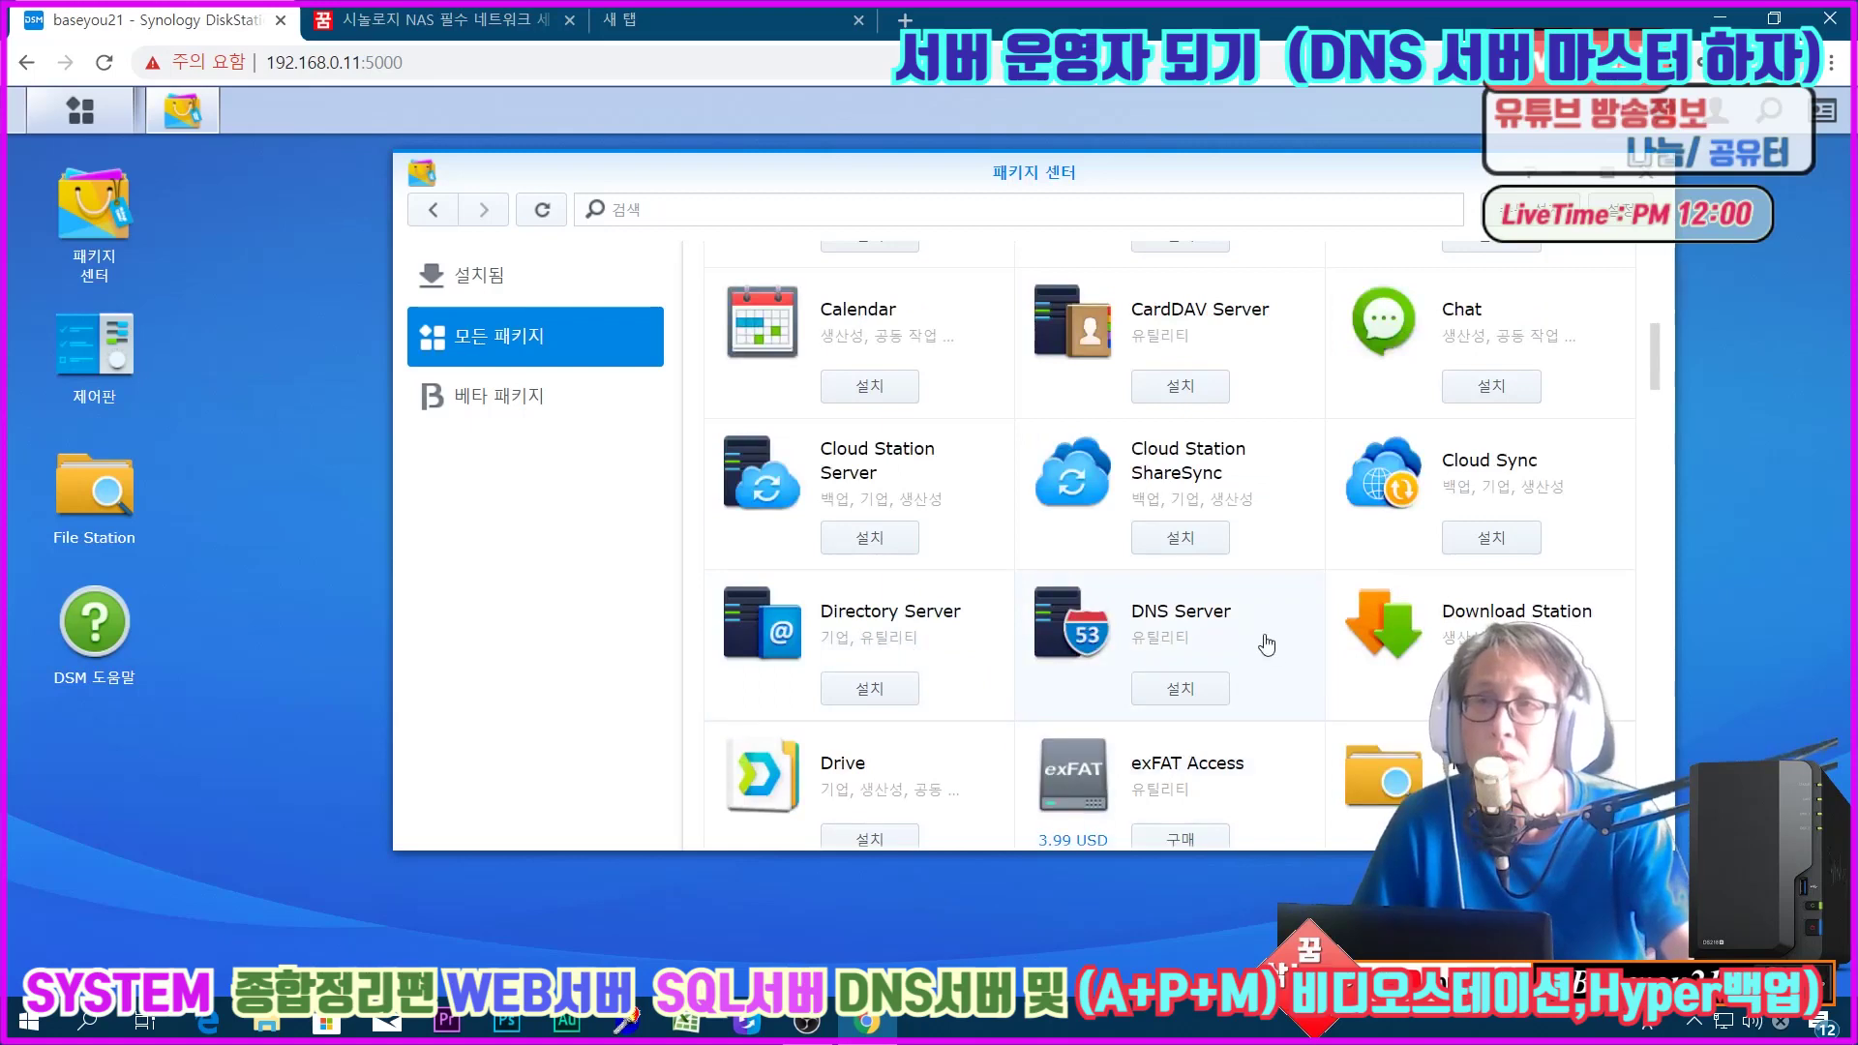
Step: Install the DNS Server package on Volume 1
click(1107, 605)
click(972, 407)
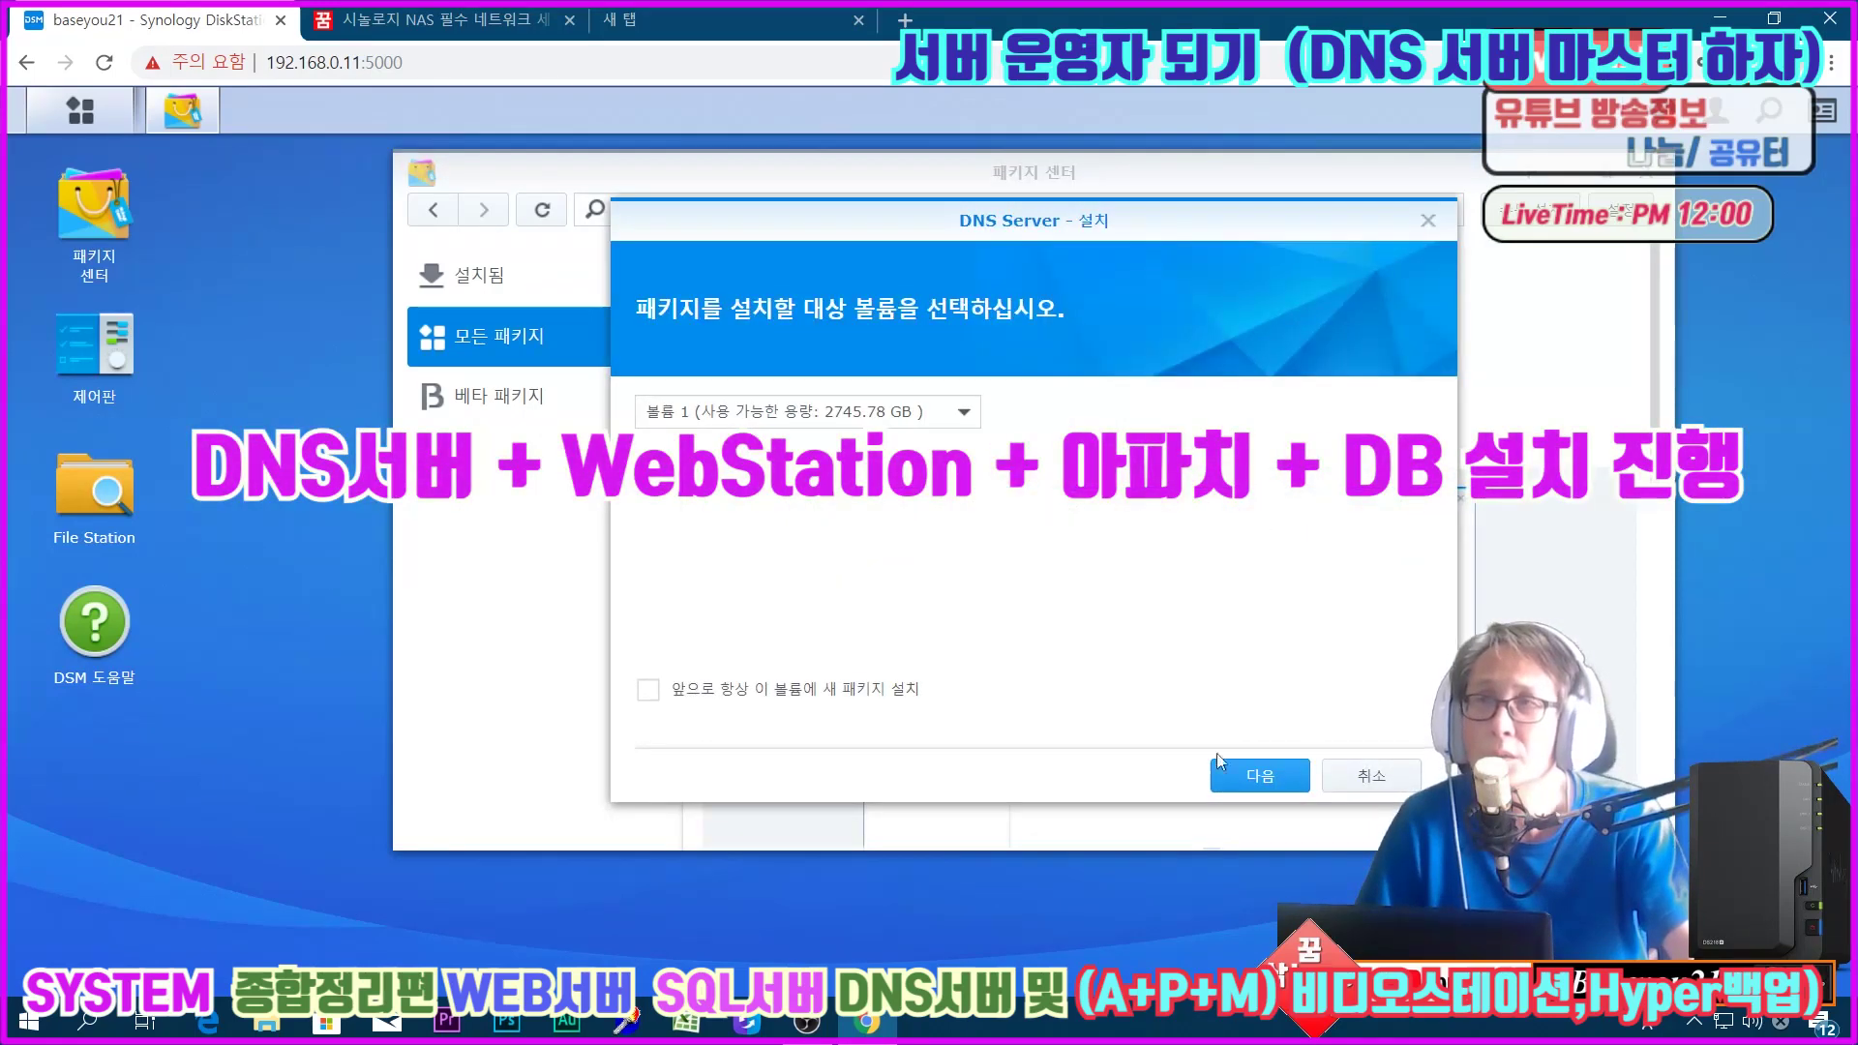
click(1239, 774)
click(1243, 775)
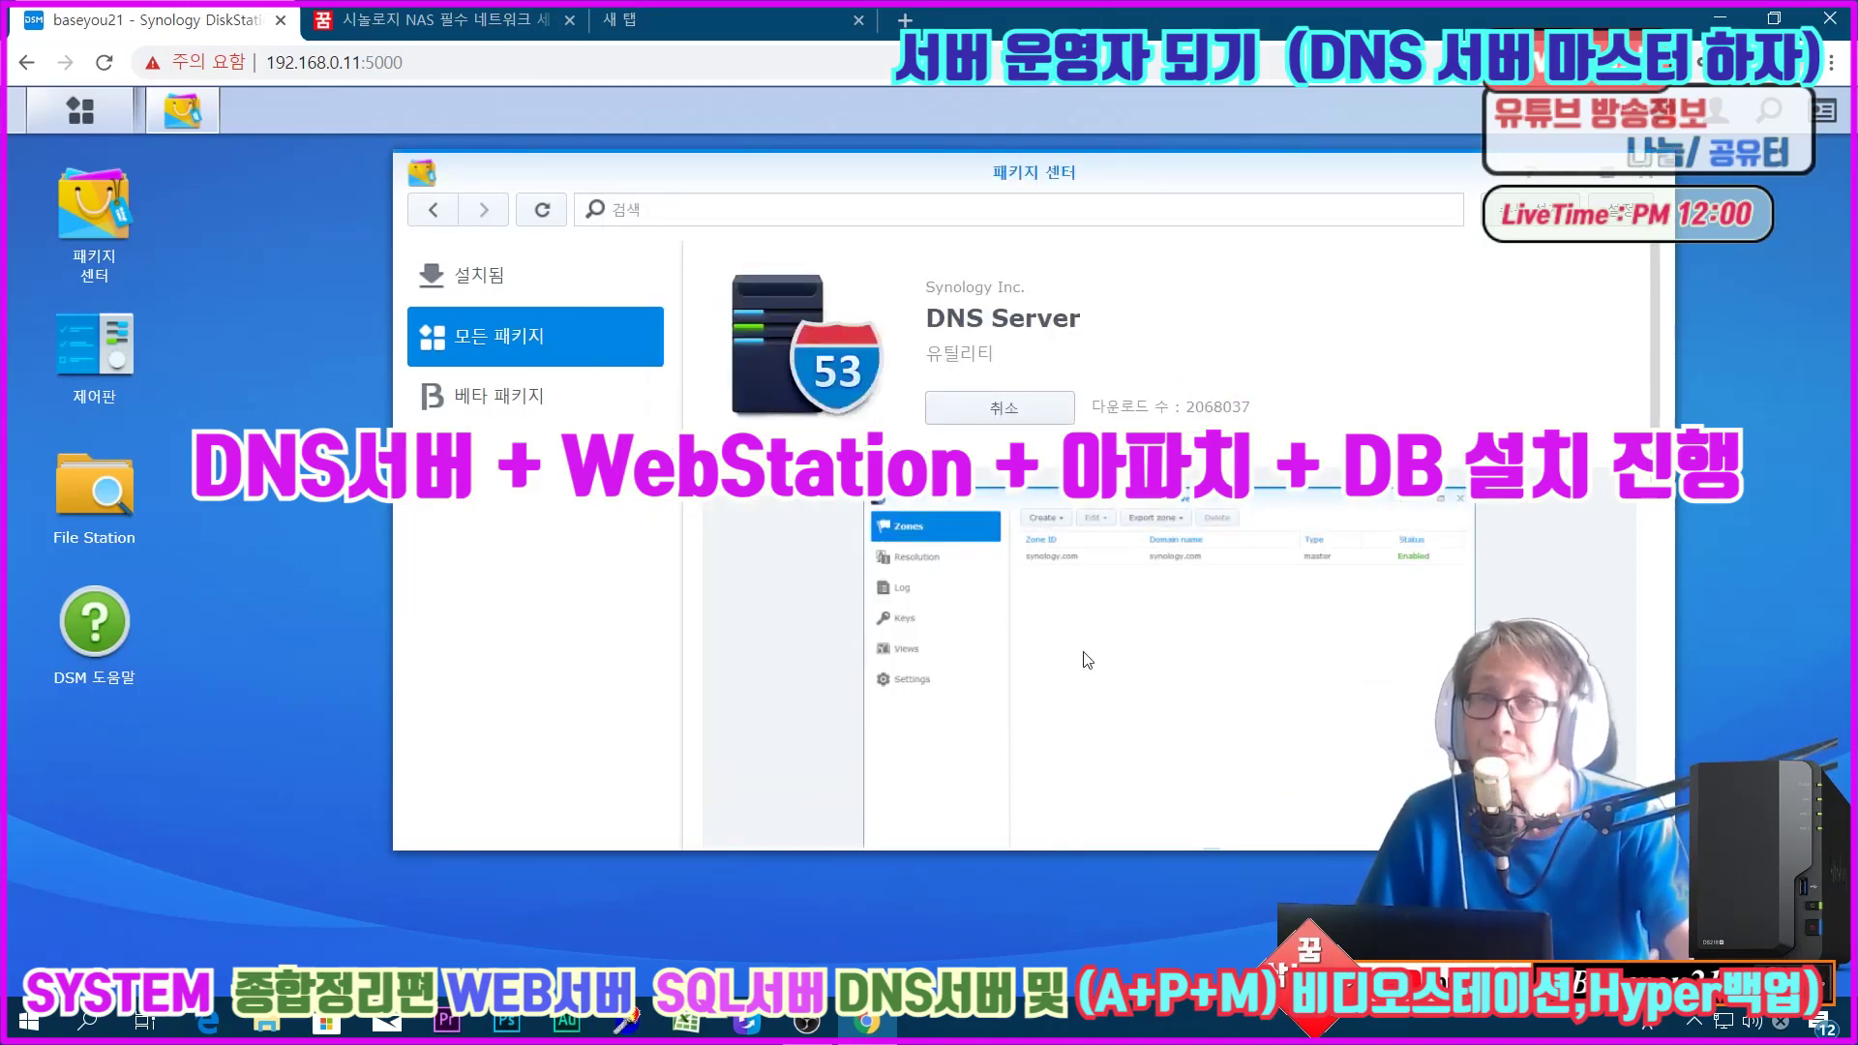
Step: Check the installed list, then scroll all packages to Web Station and Apache HTTP Server 2.2/2.4
click(483, 282)
click(496, 355)
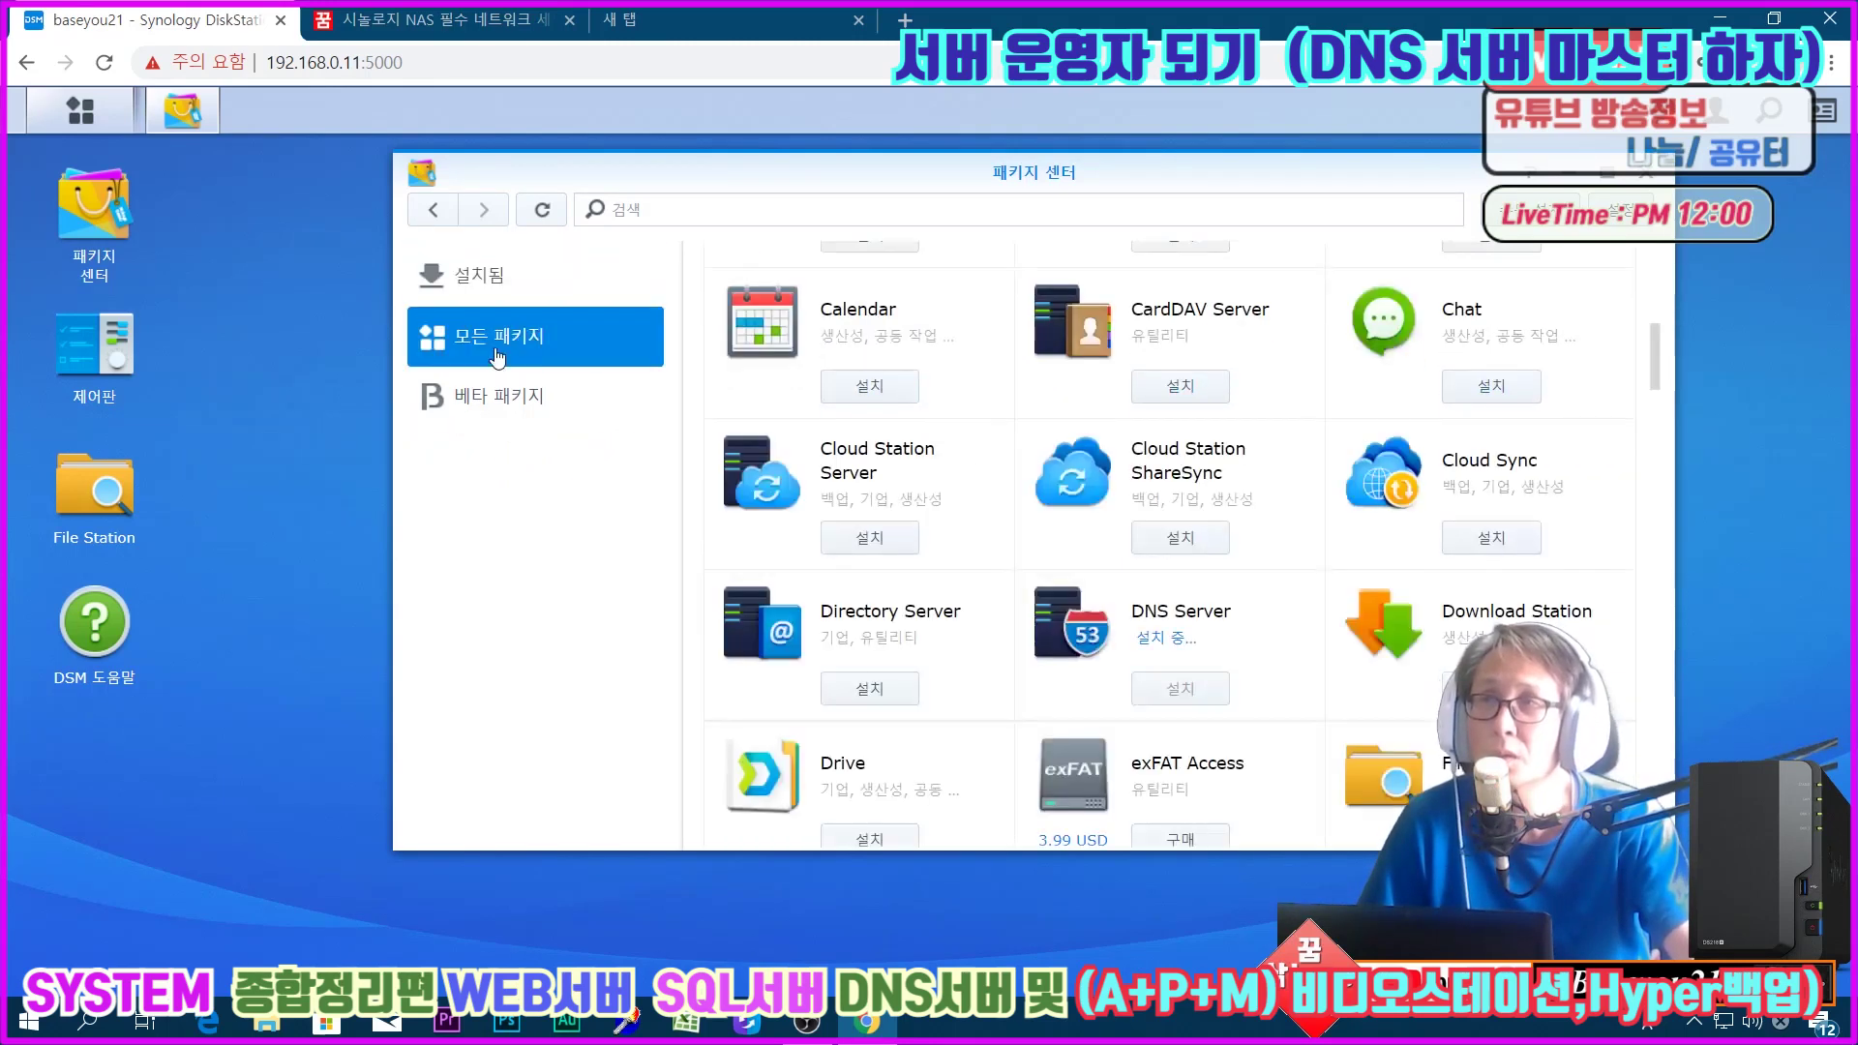
scroll(1118, 513, down, 3)
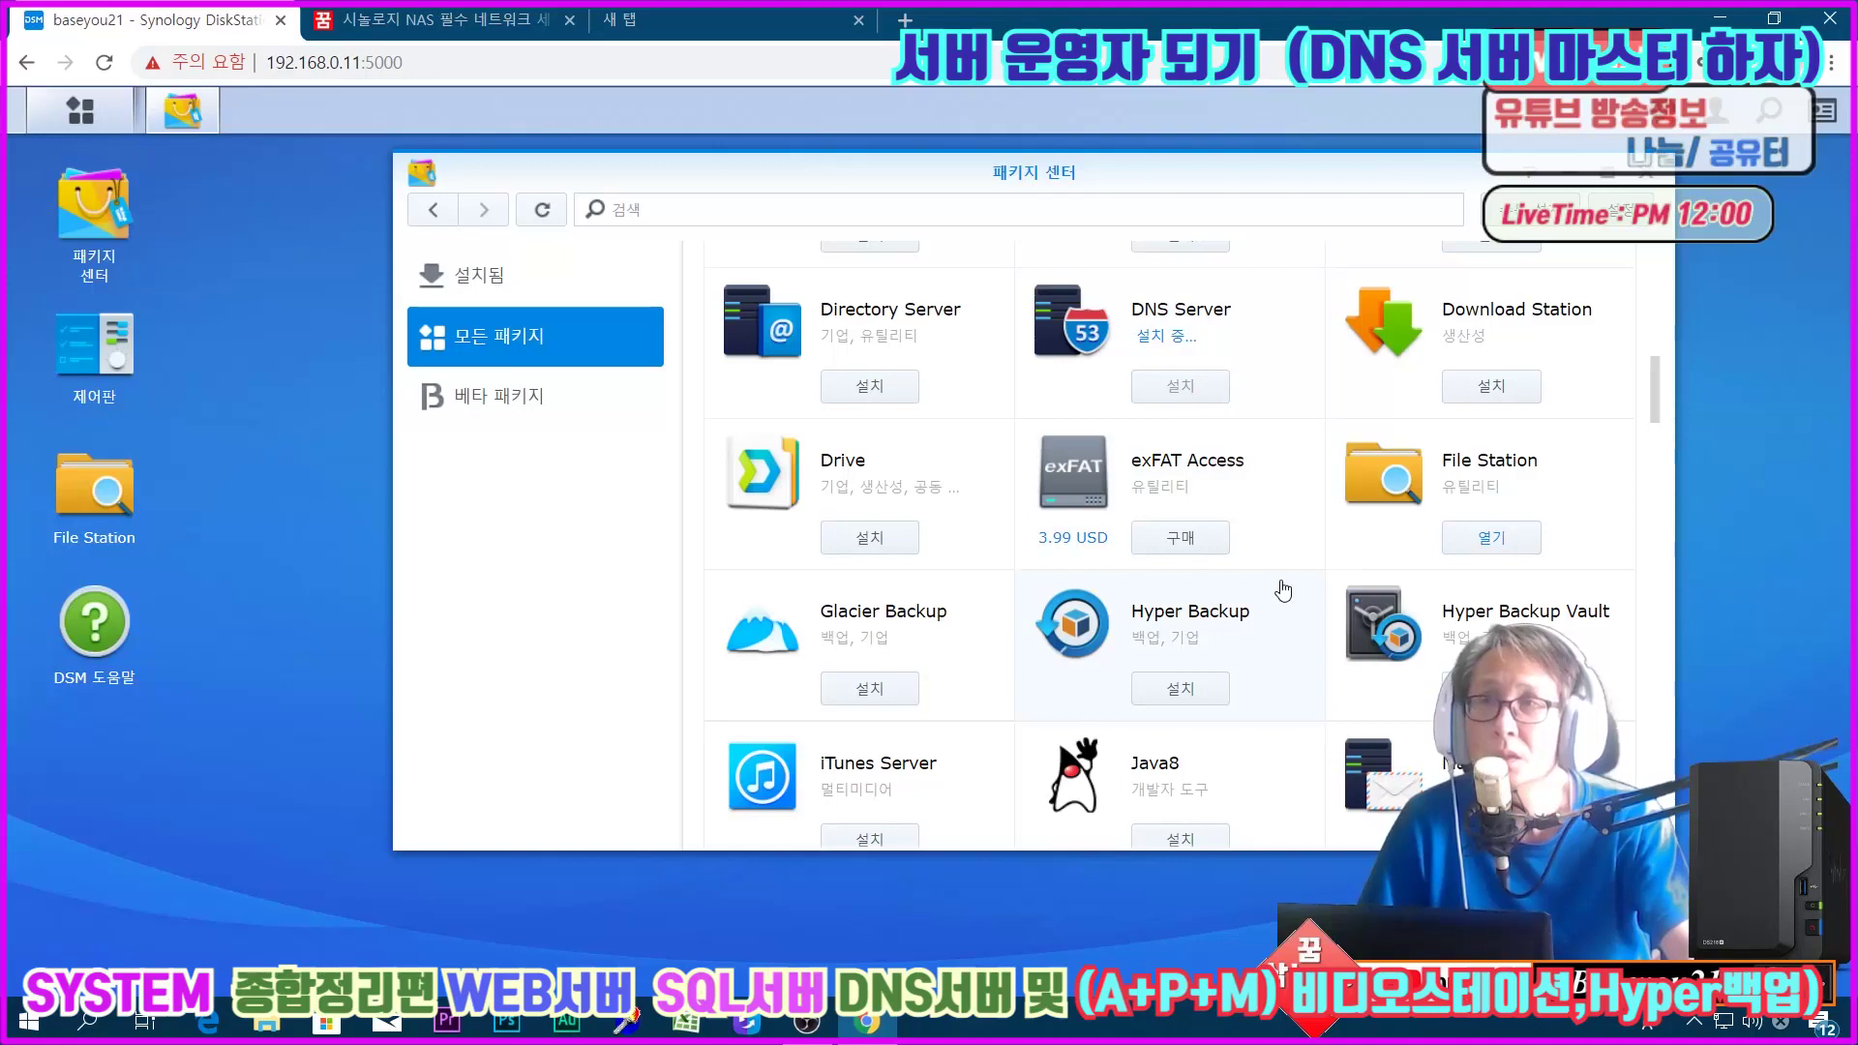
scroll(1284, 593, down, 3)
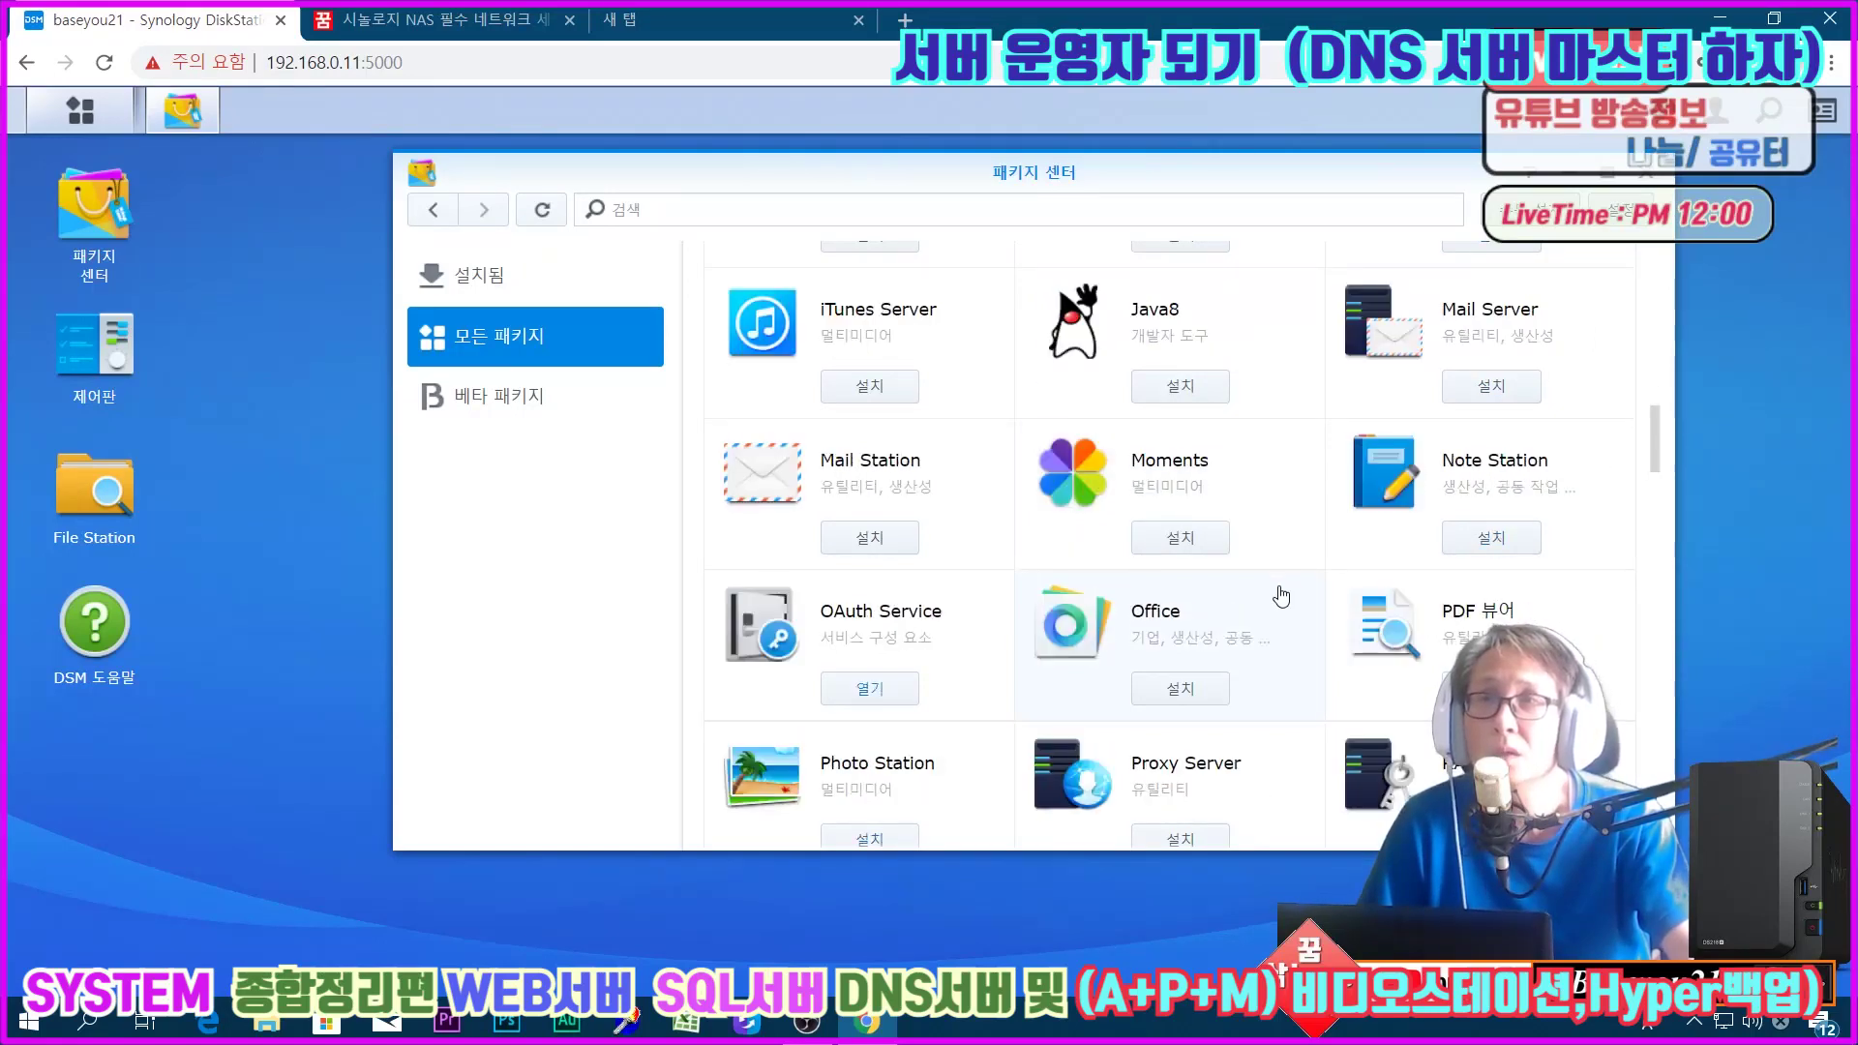
scroll(1283, 597, down, 1)
scroll(1282, 597, down, 3)
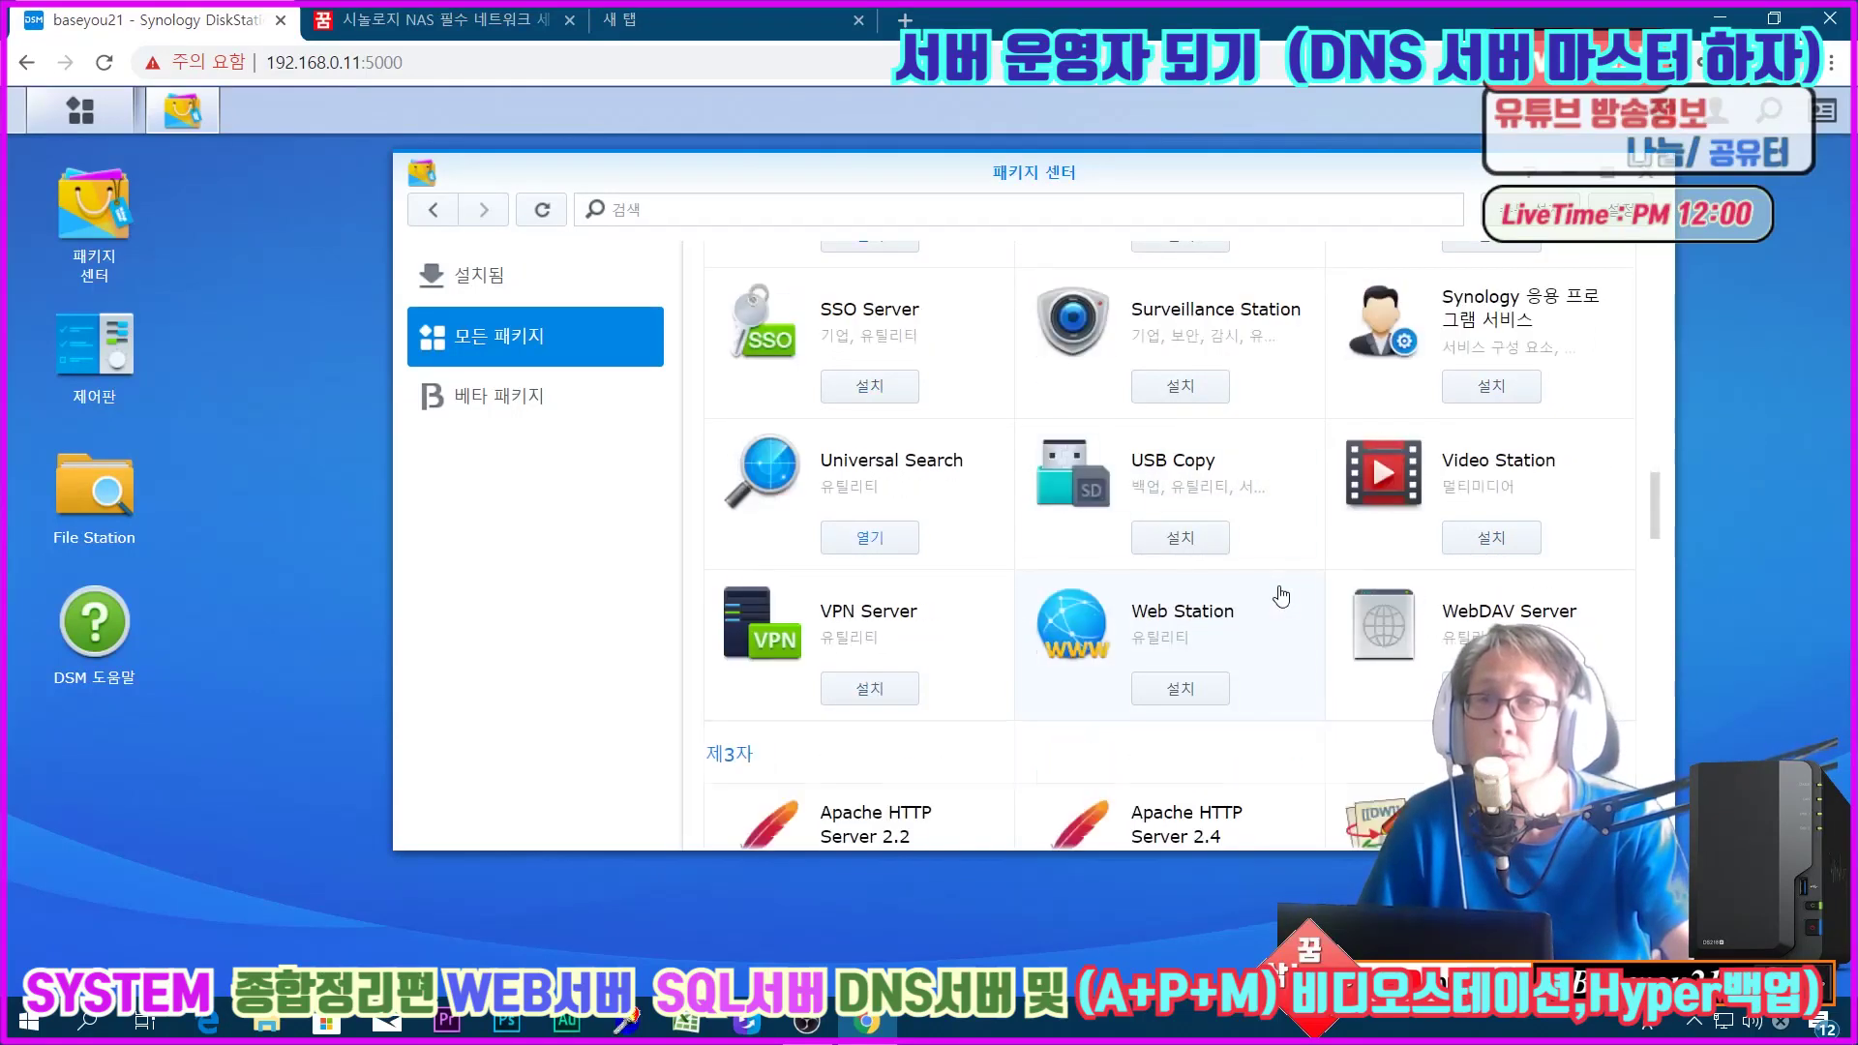
scroll(1258, 615, down, 1)
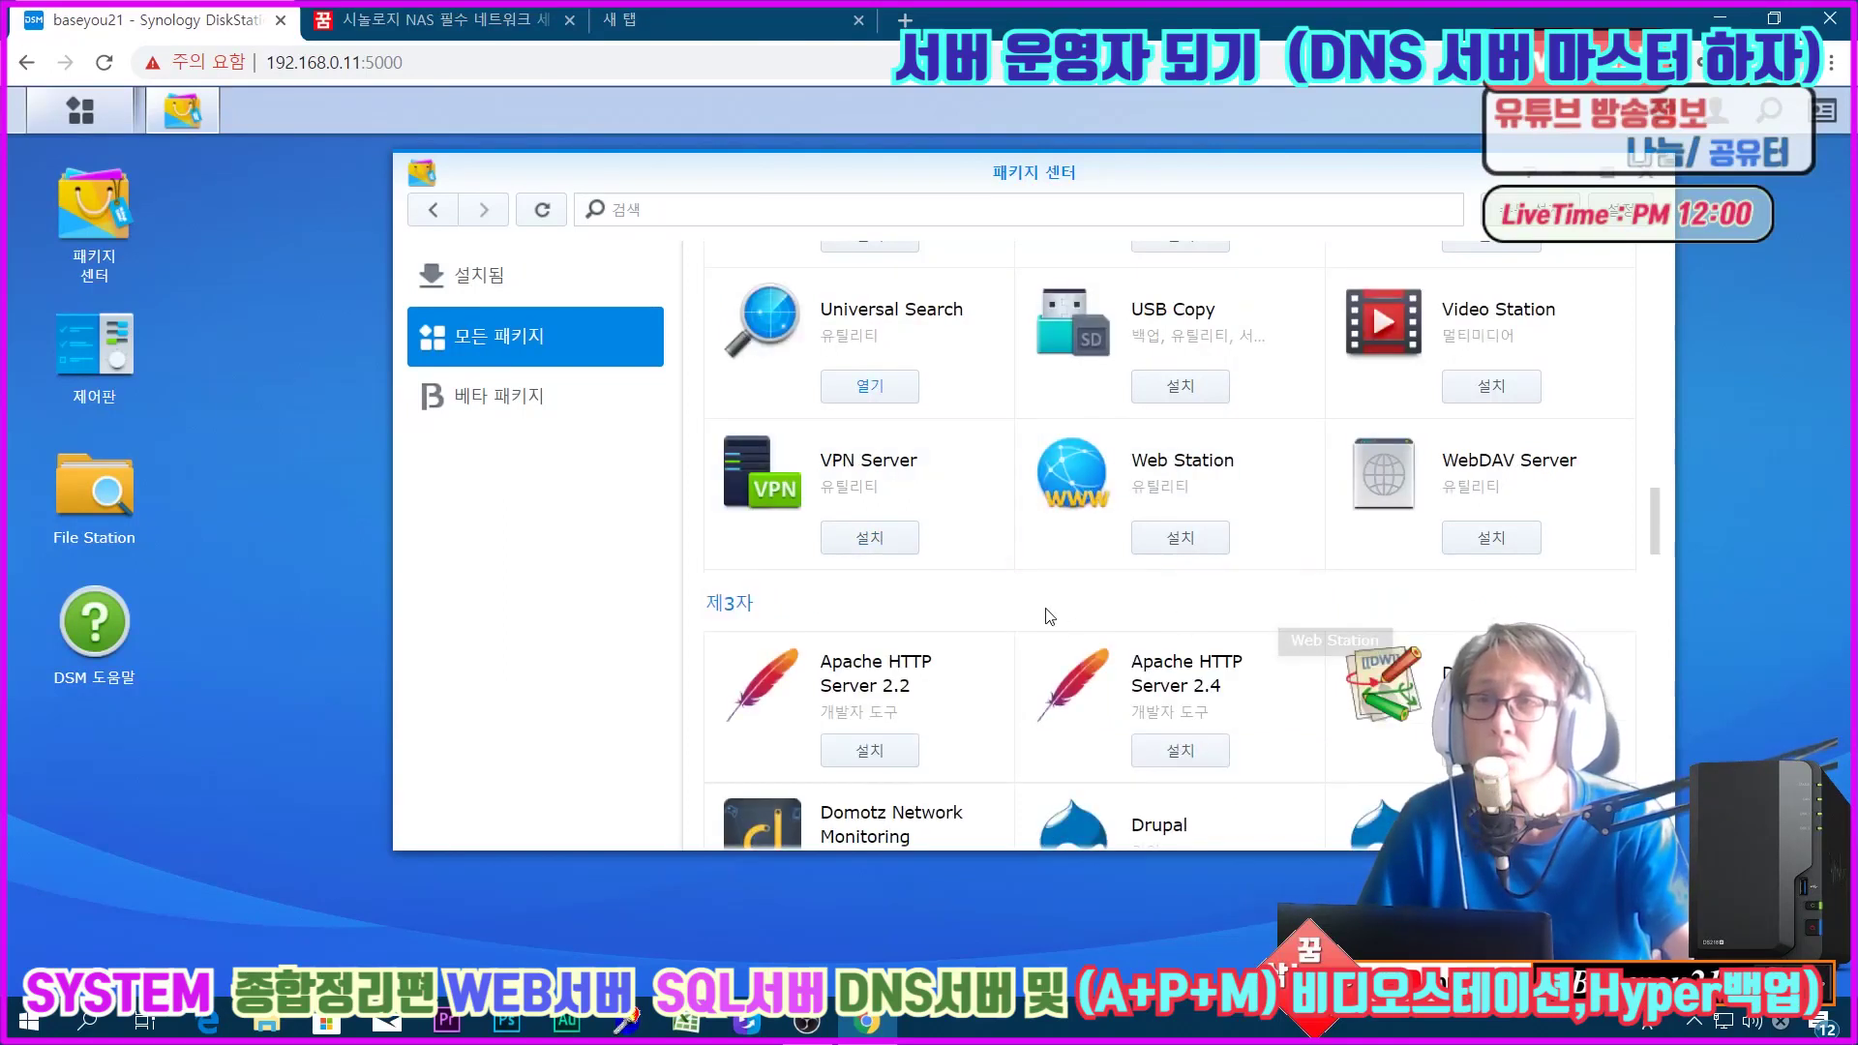
Step: Install Apache HTTP Server 2.2 on Volume 1, agreeing to install the required Web Station first
click(984, 682)
click(997, 407)
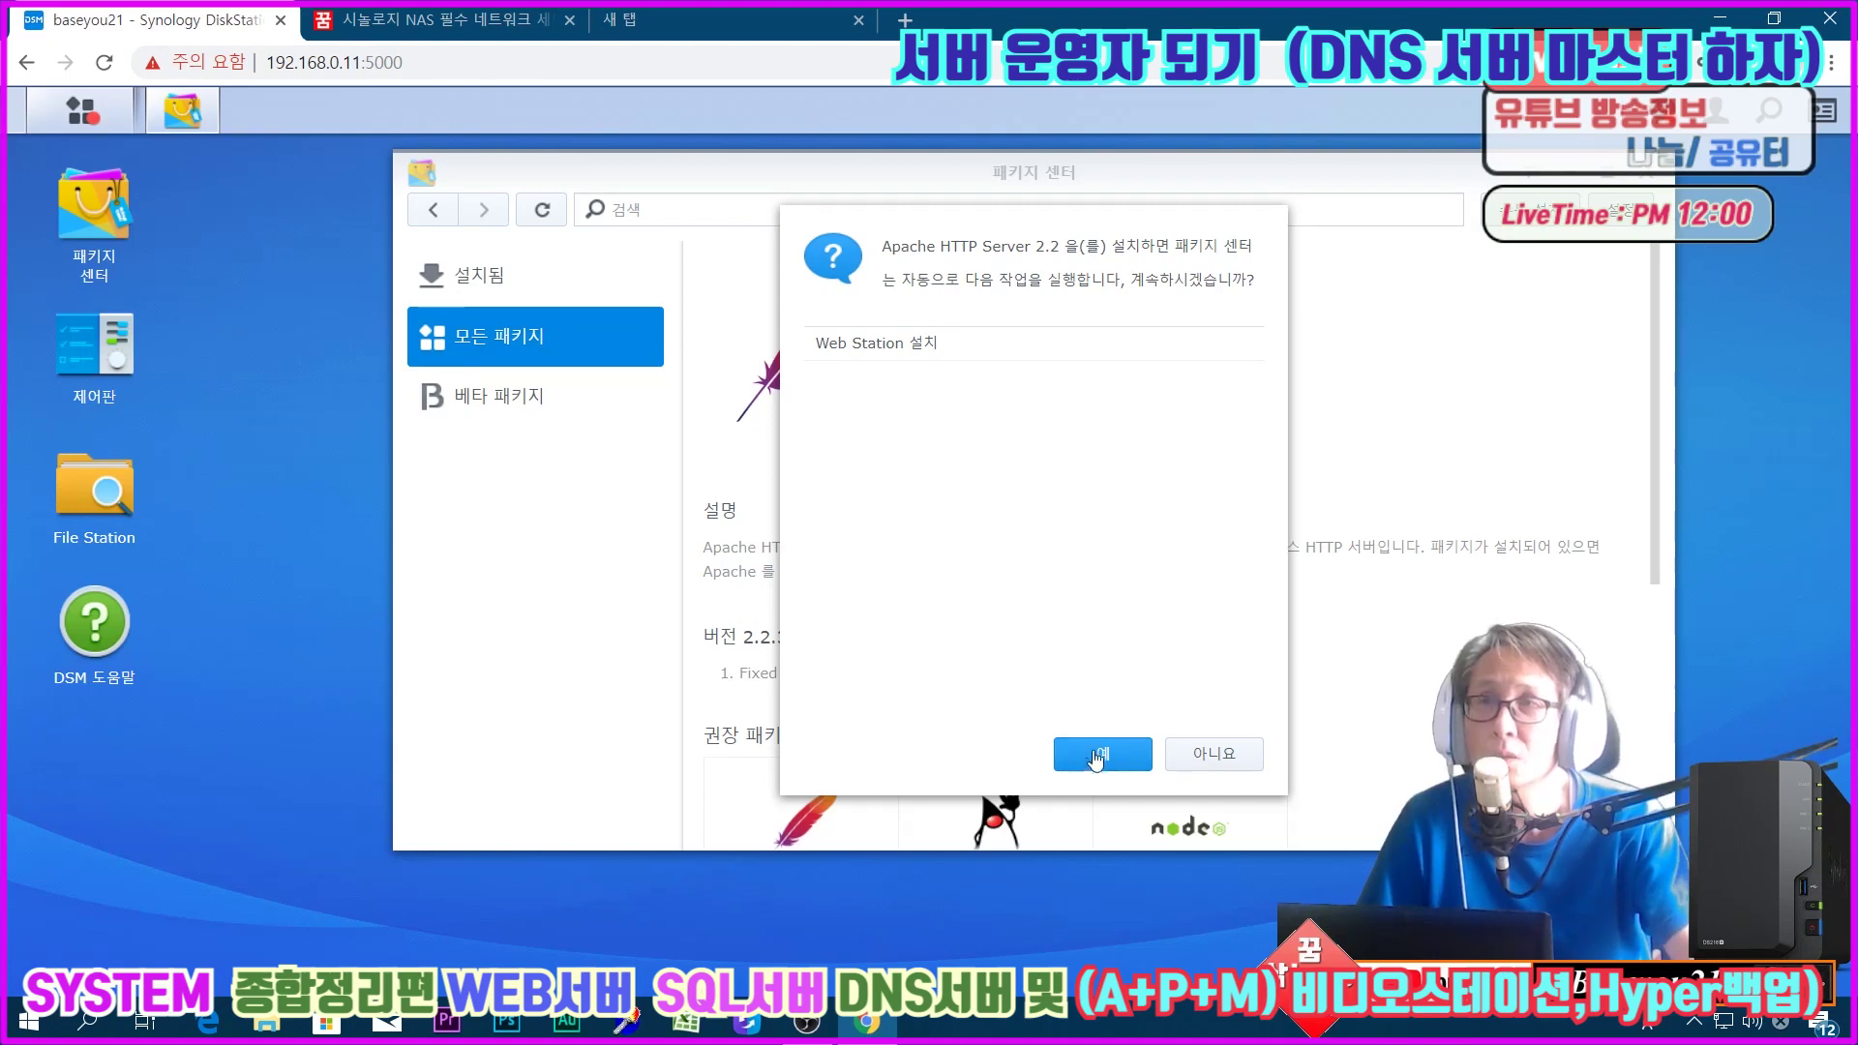
click(1091, 764)
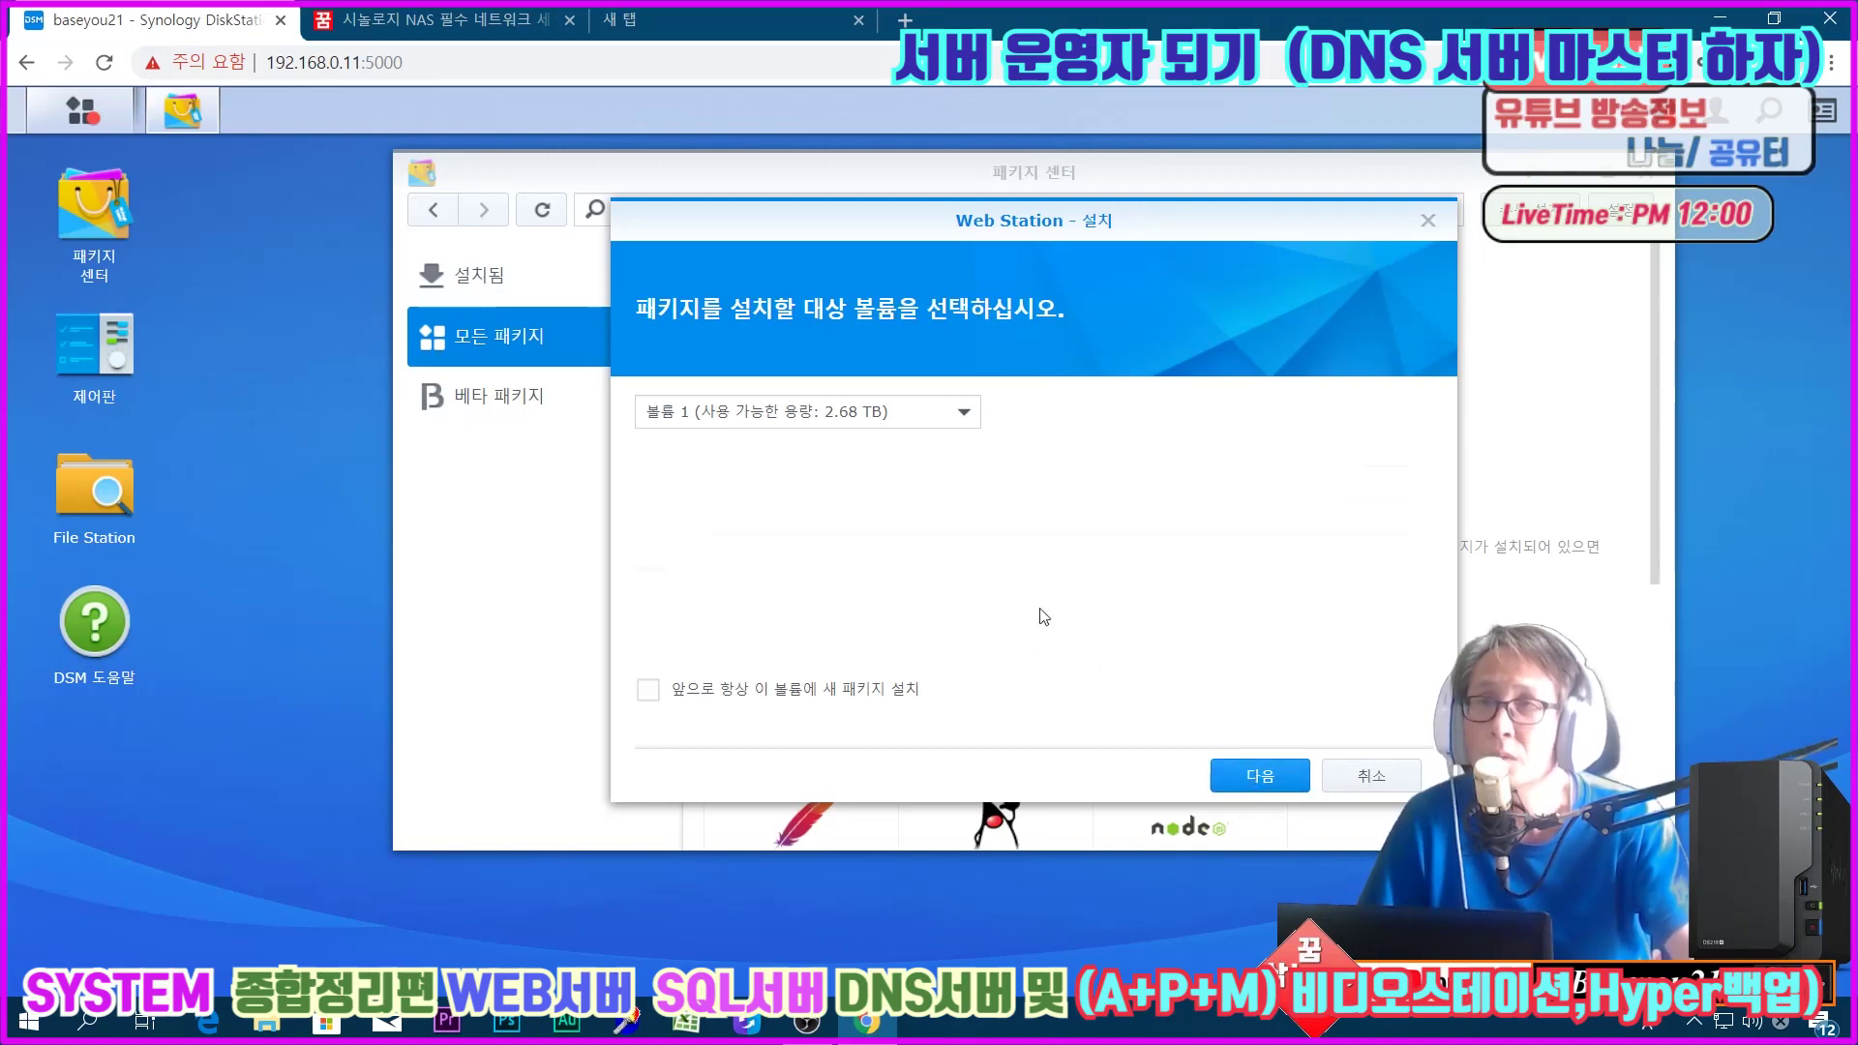
key(Return)
click(1248, 775)
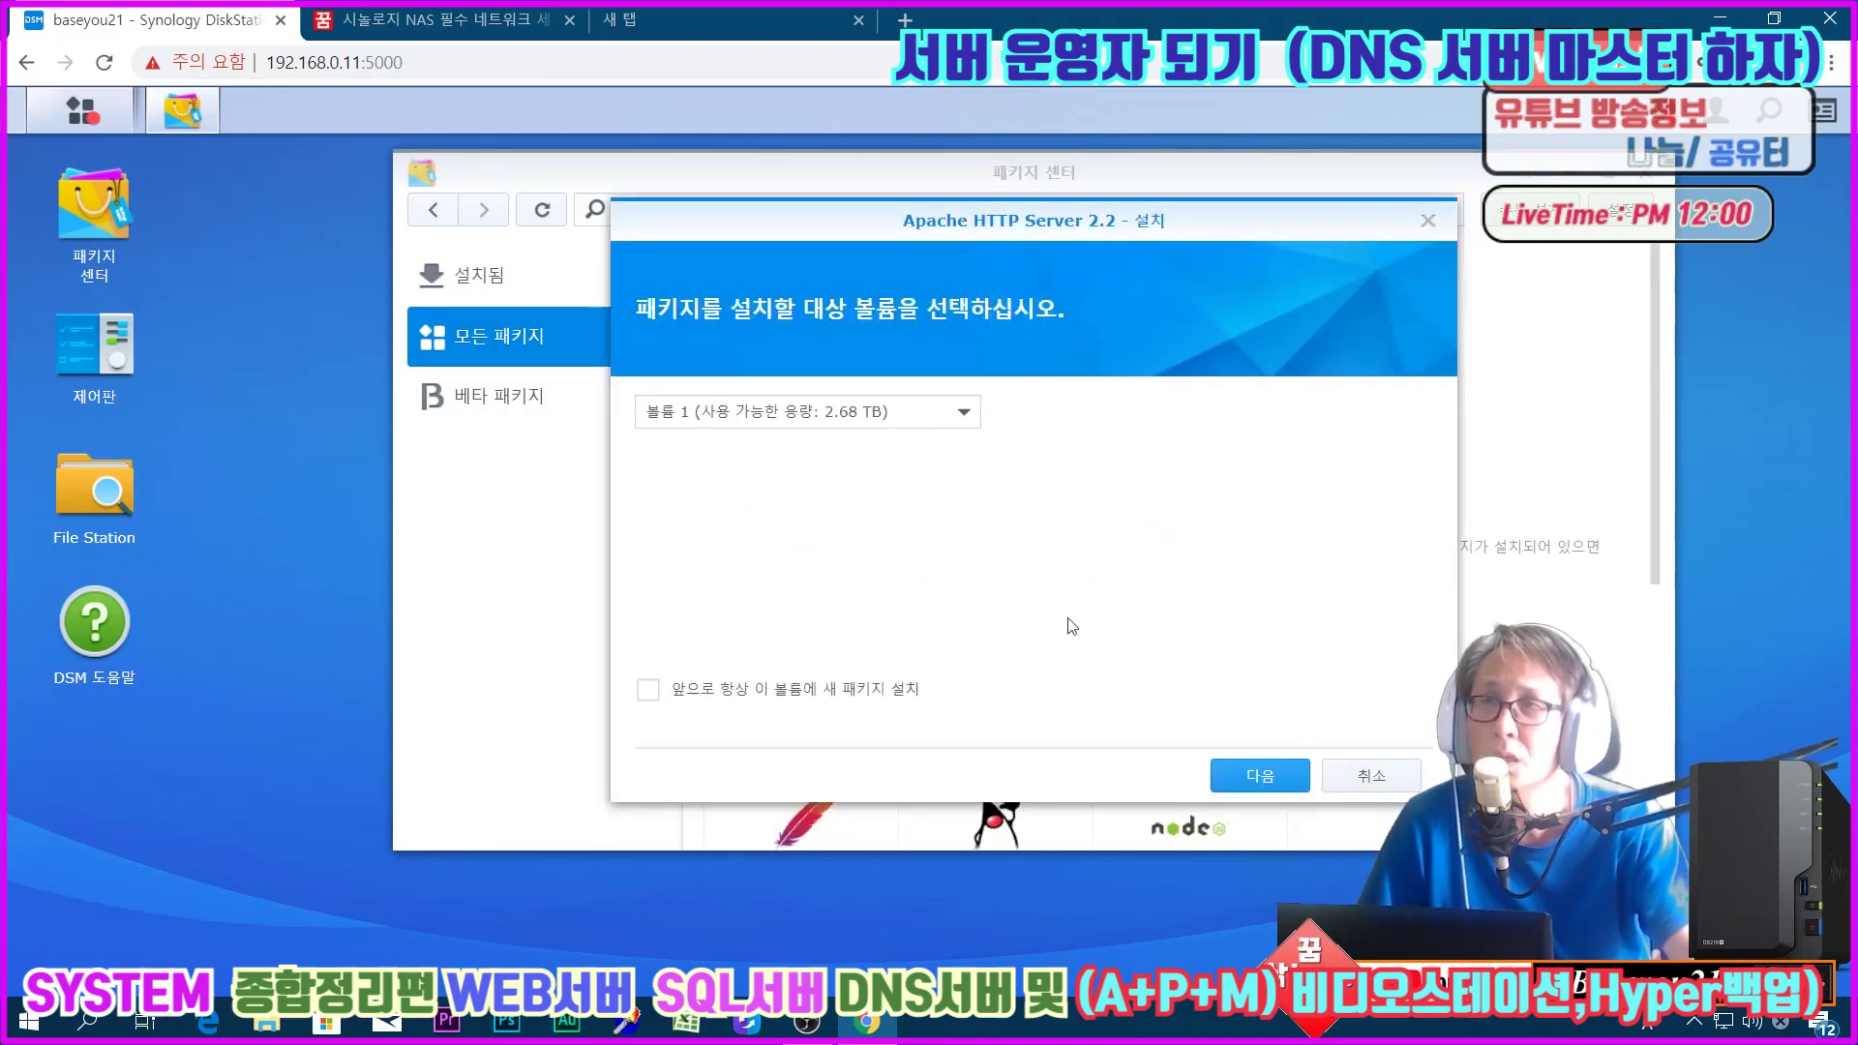
click(1261, 775)
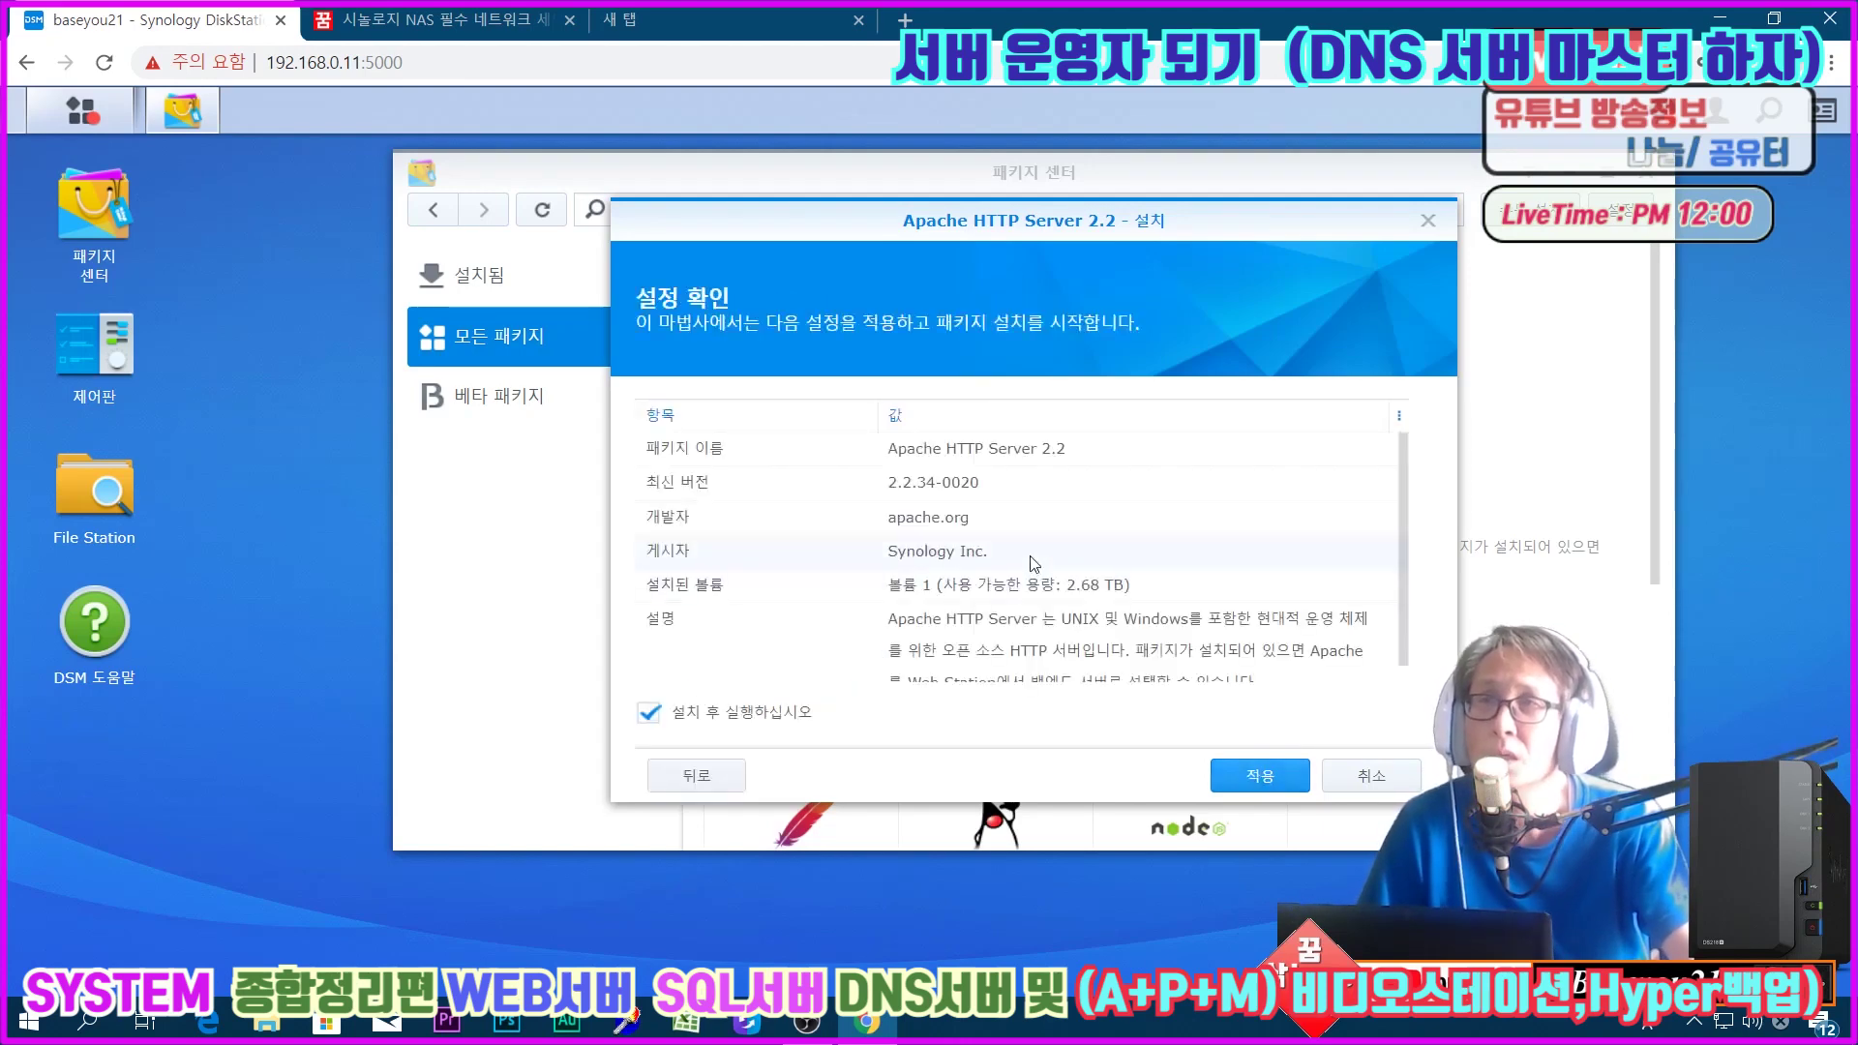
click(1254, 775)
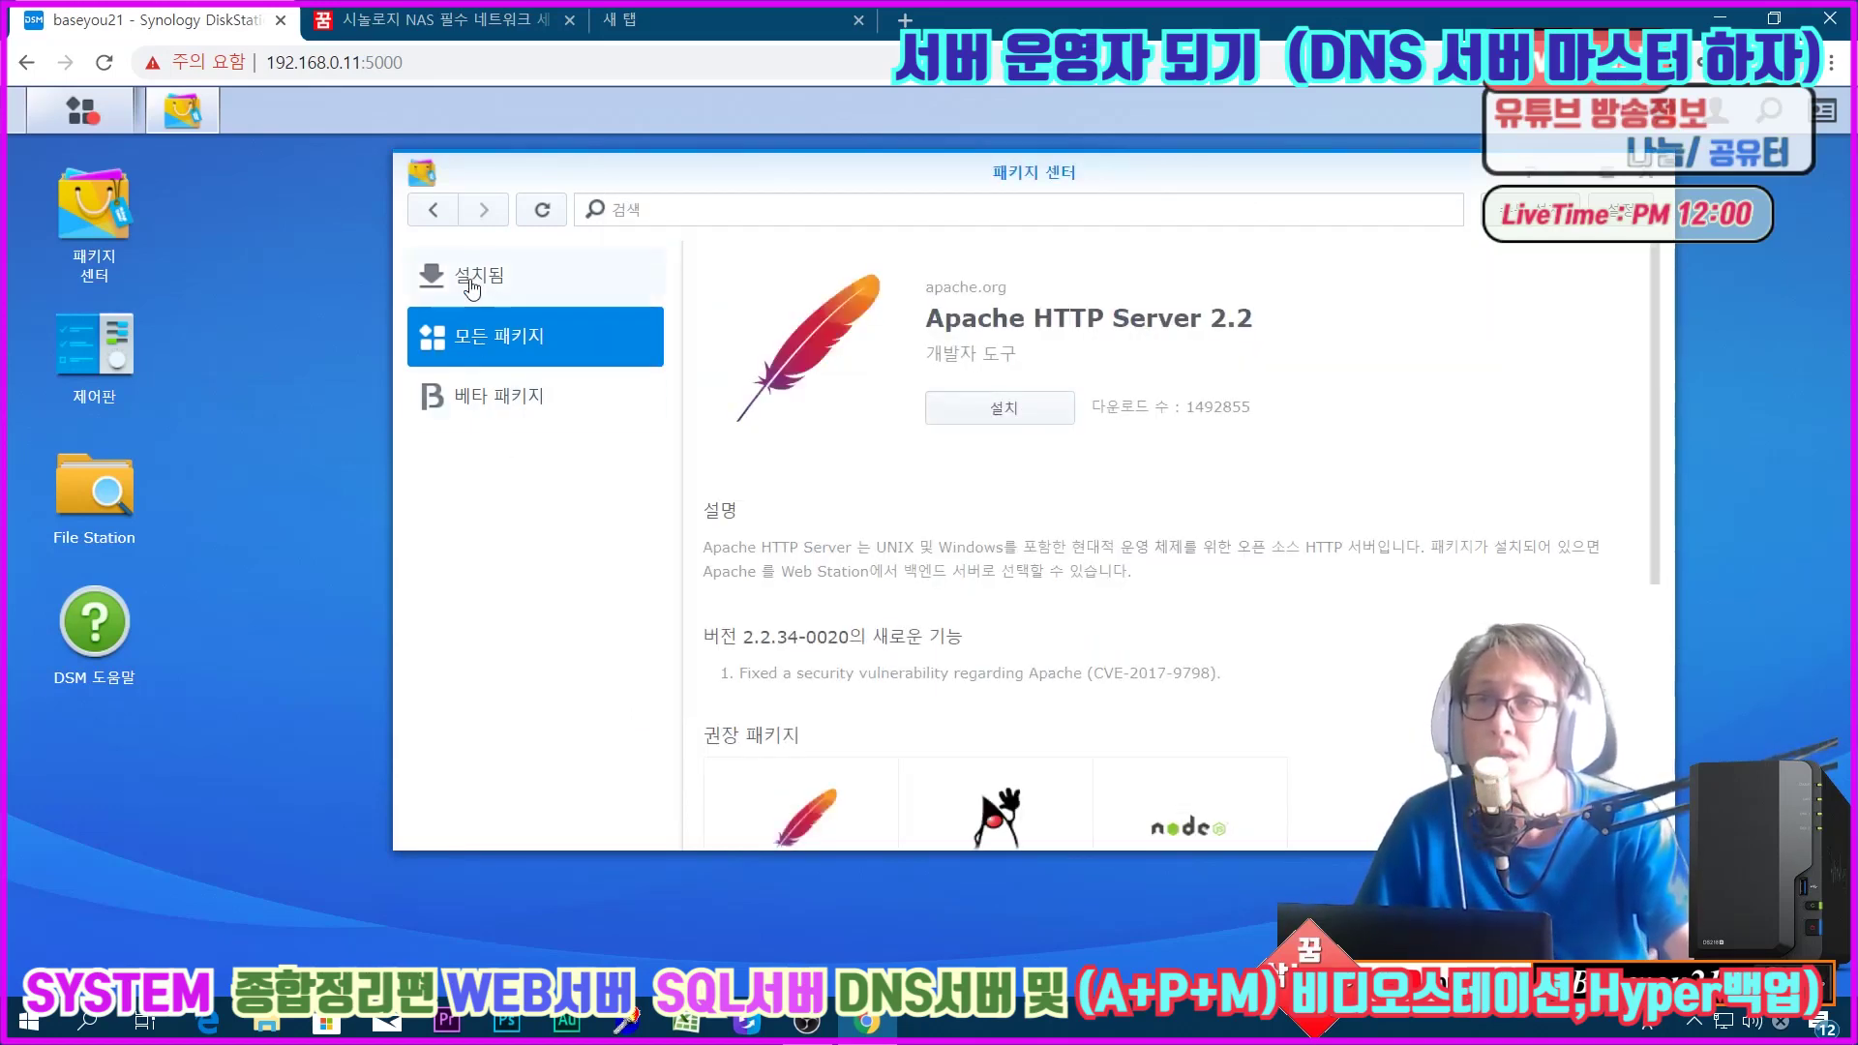
Step: Find Apache HTTP Server 2.4 in the full catalogue and install it with default settings
click(471, 286)
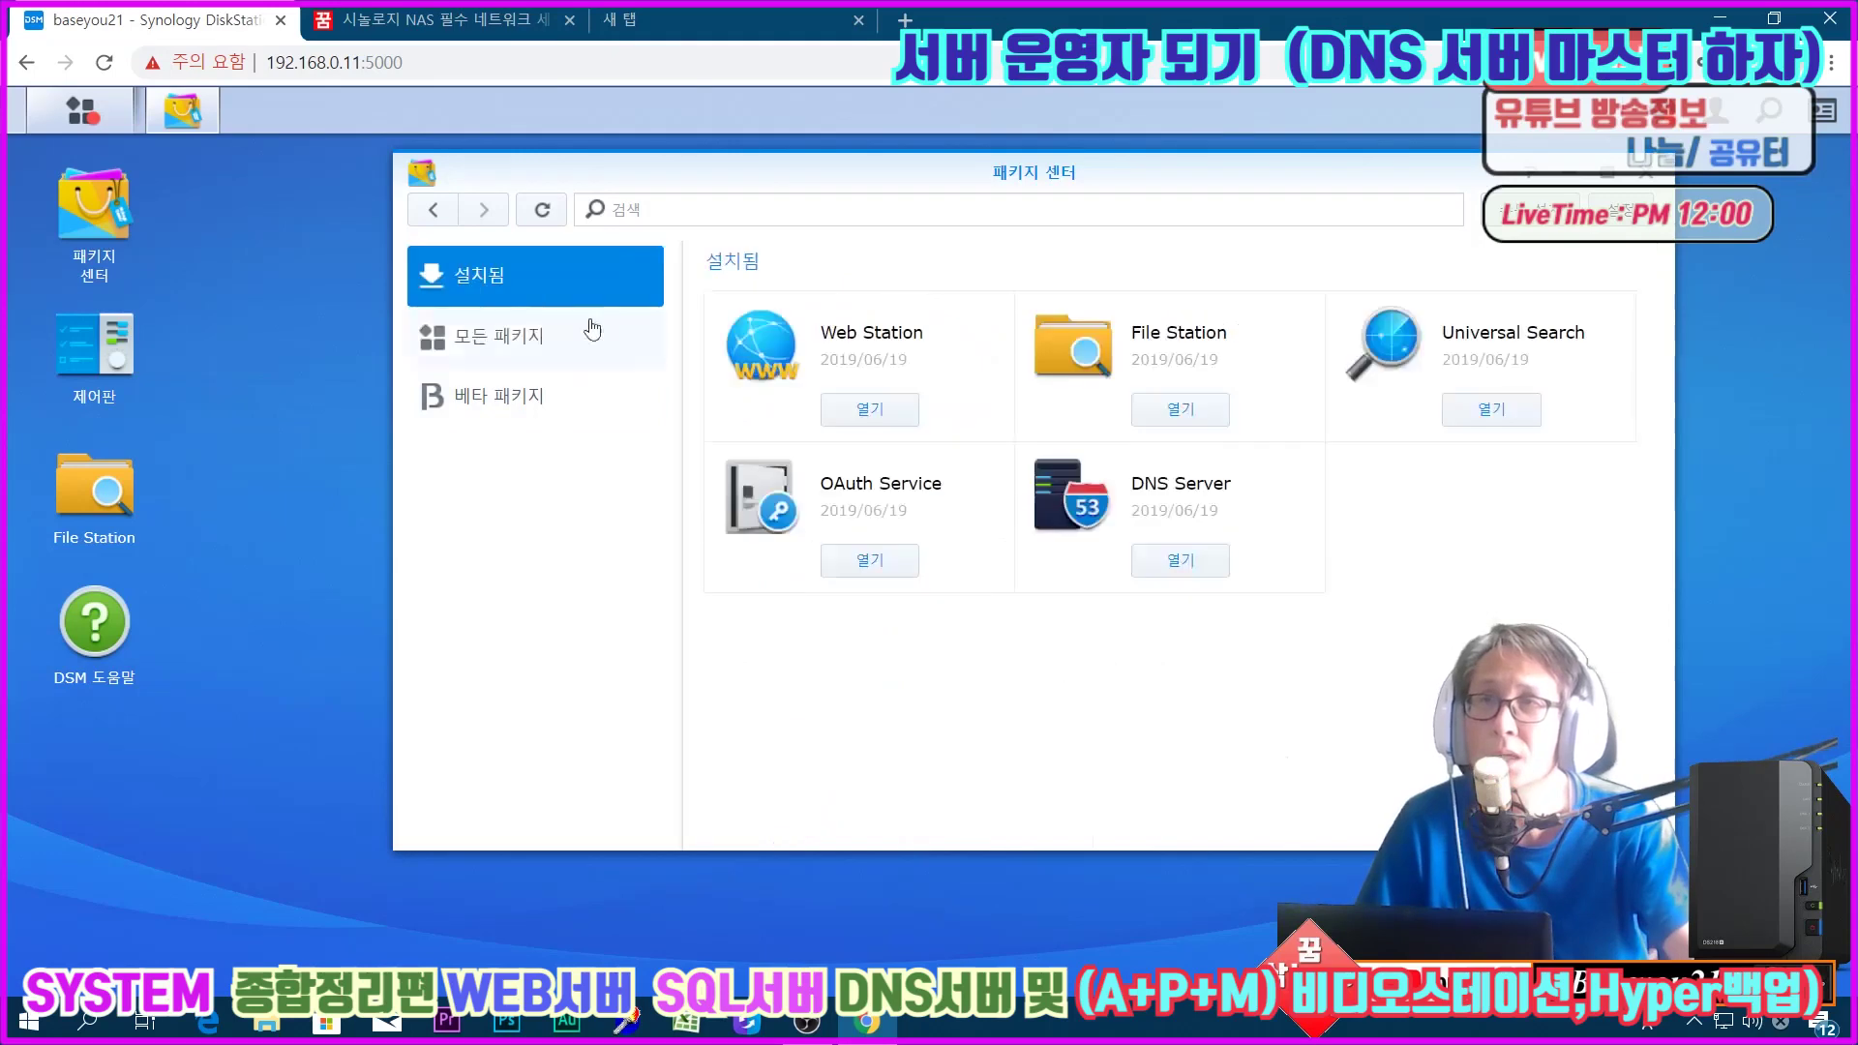
click(475, 339)
scroll(1149, 533, down, 2)
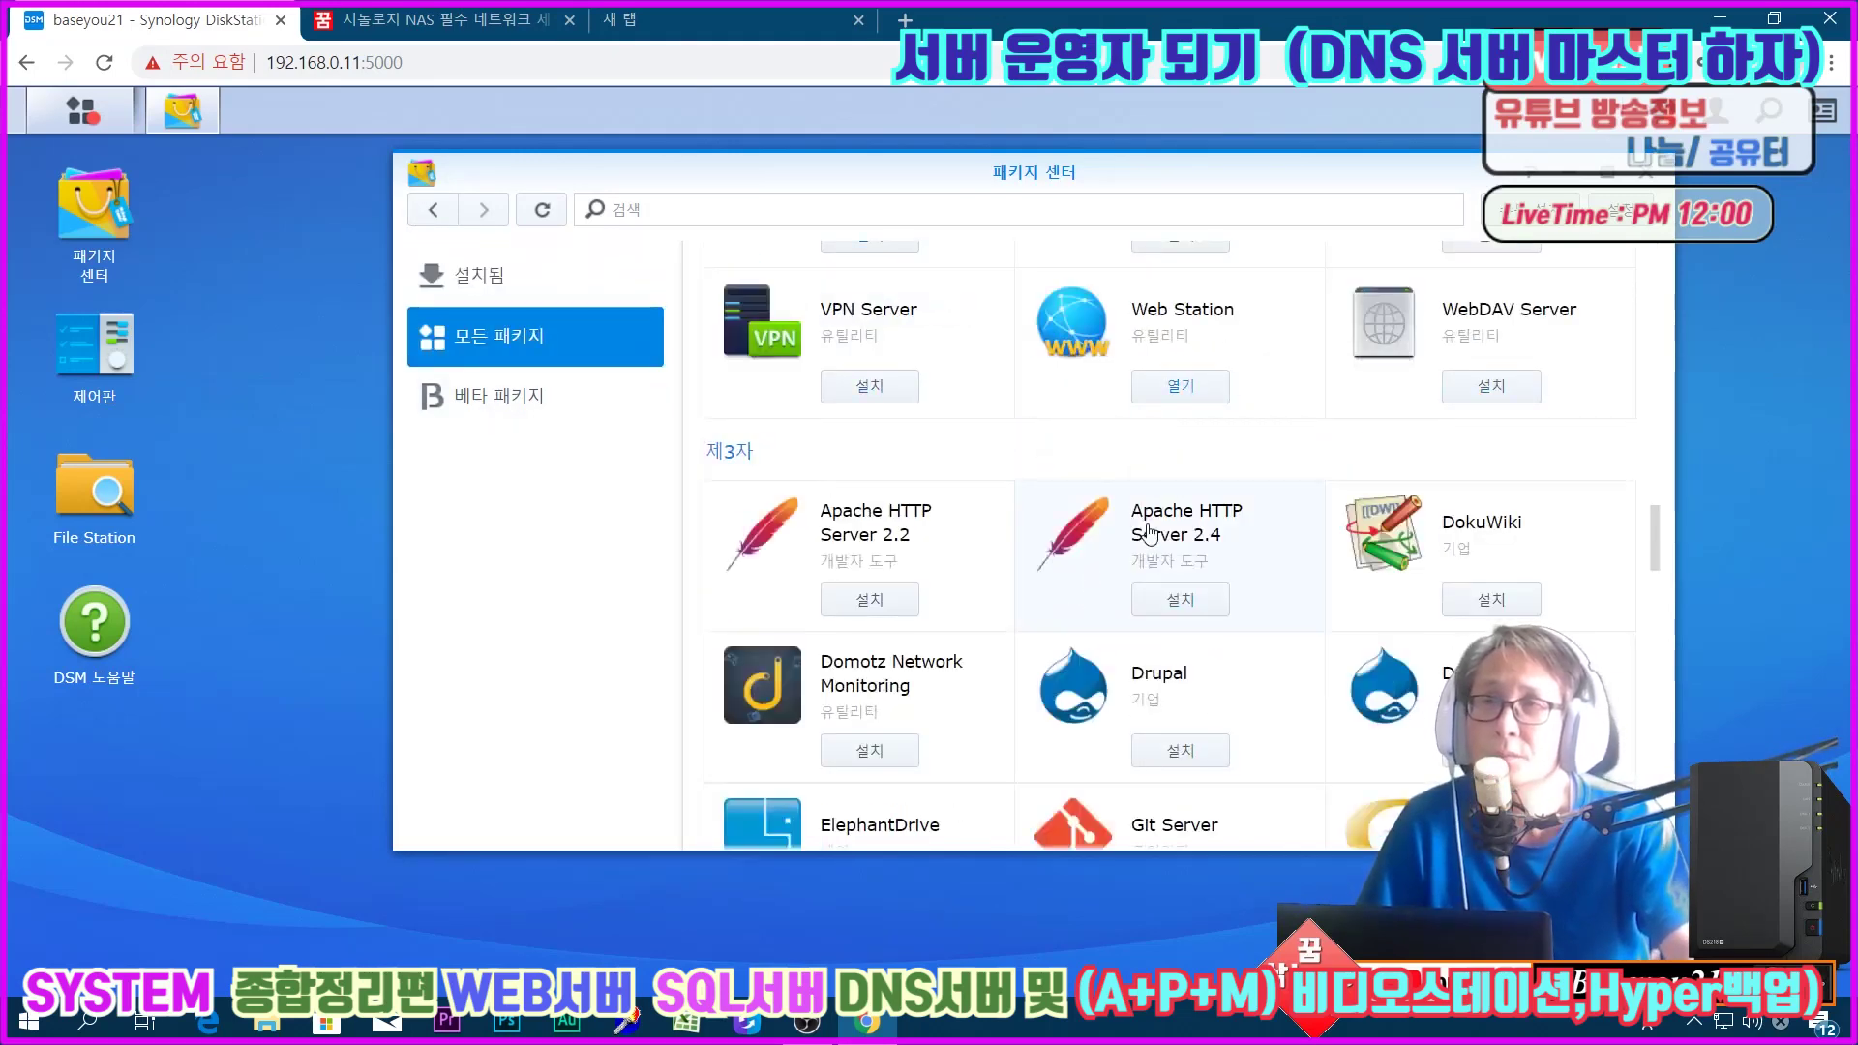
click(1149, 533)
click(998, 408)
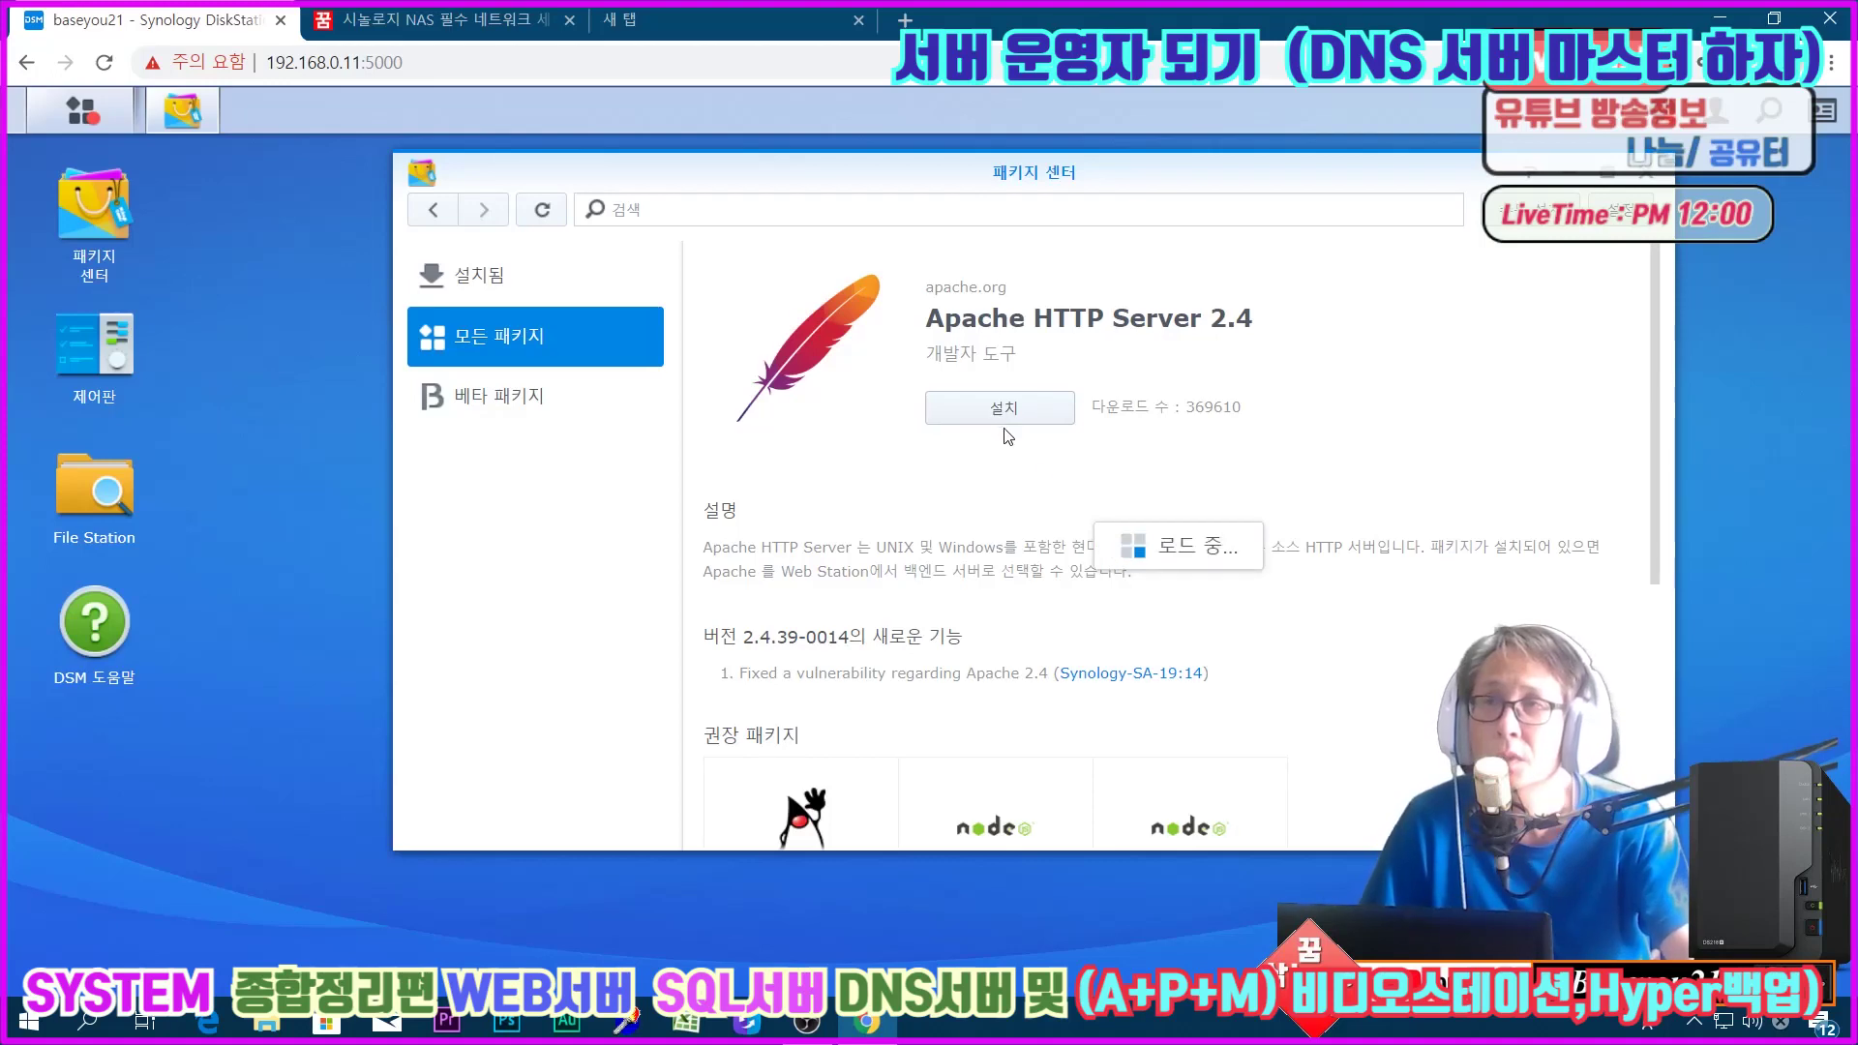
click(1250, 779)
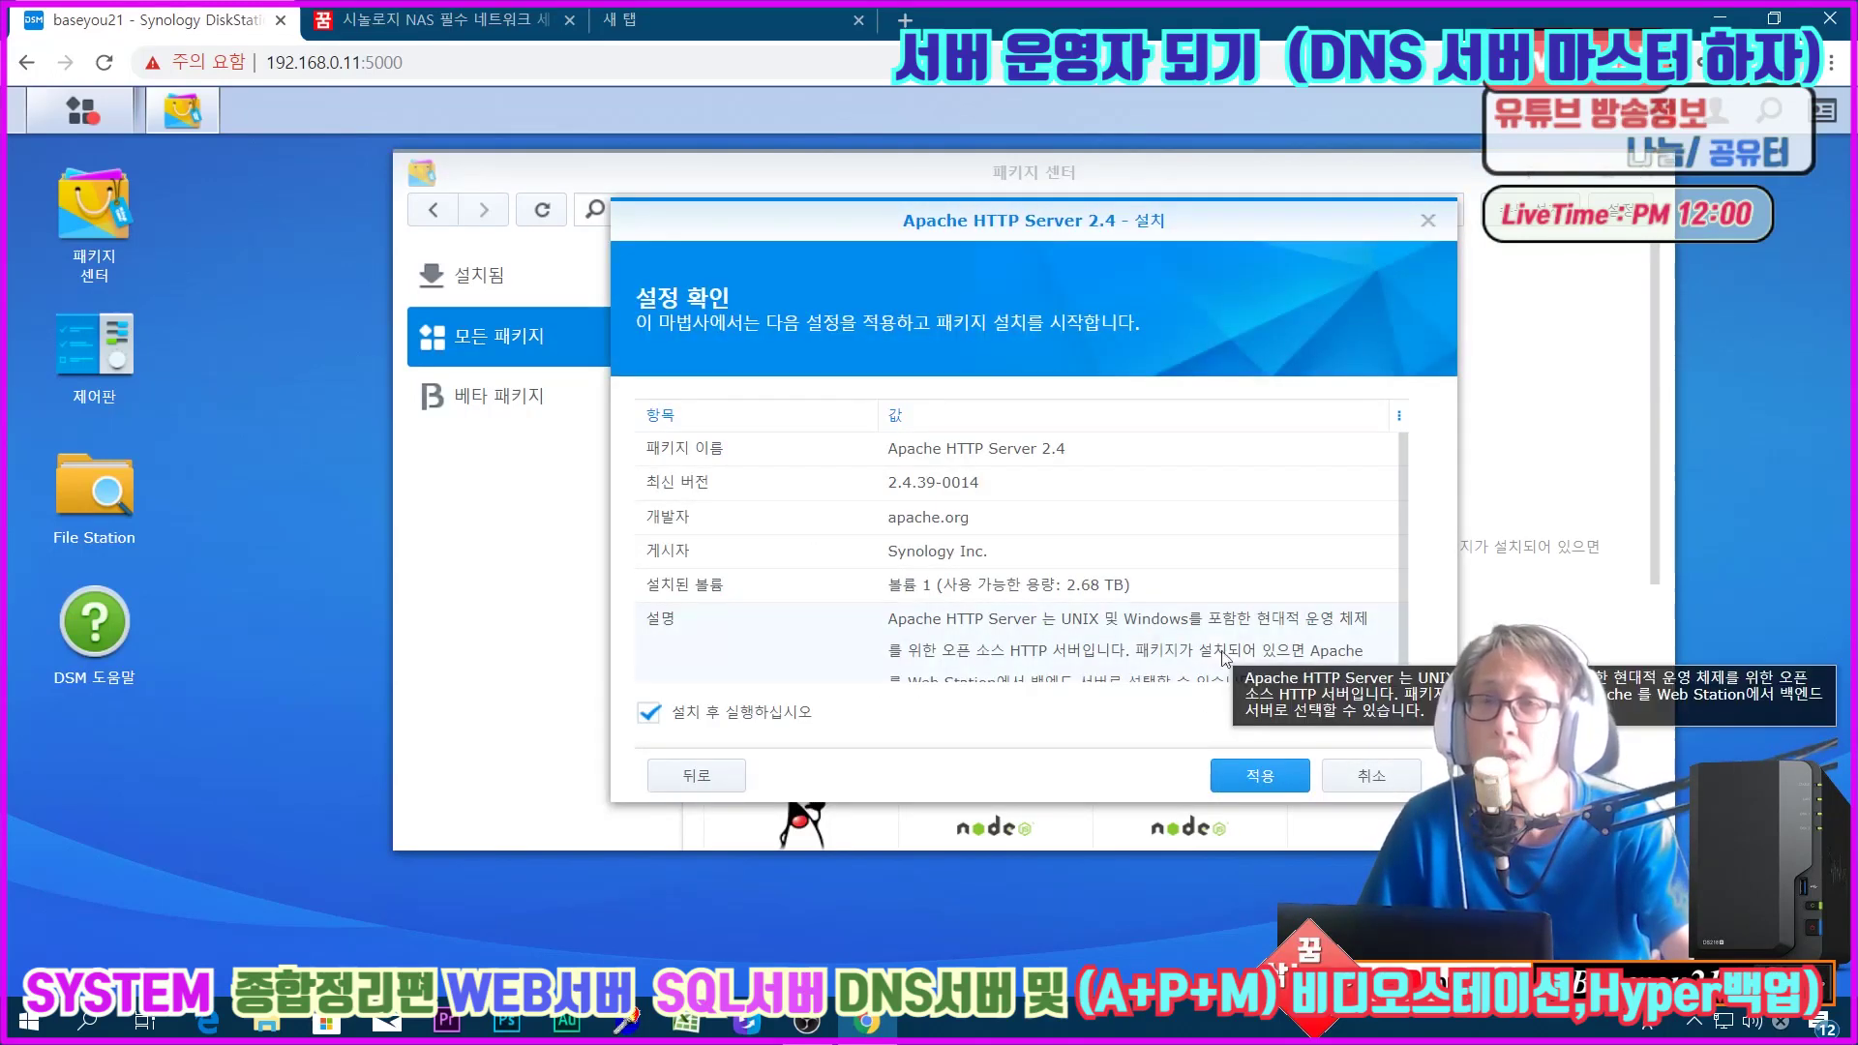
click(1268, 780)
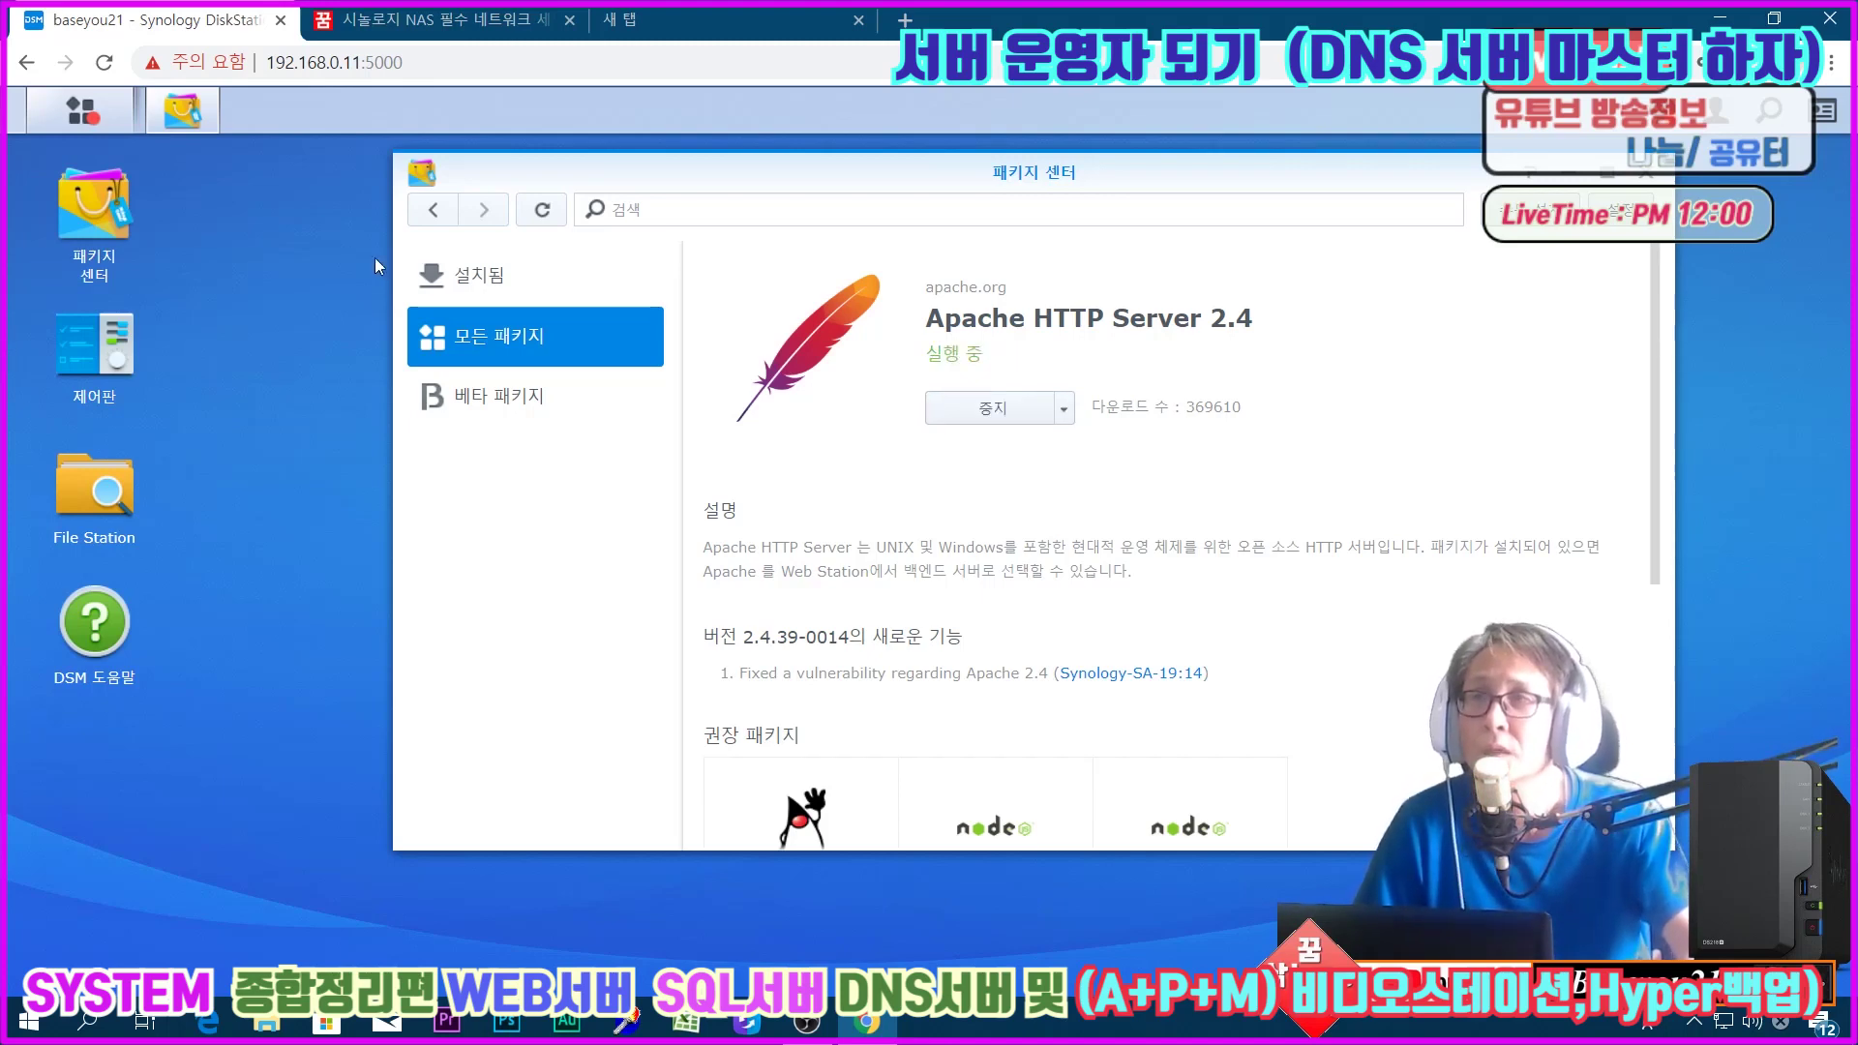
click(433, 208)
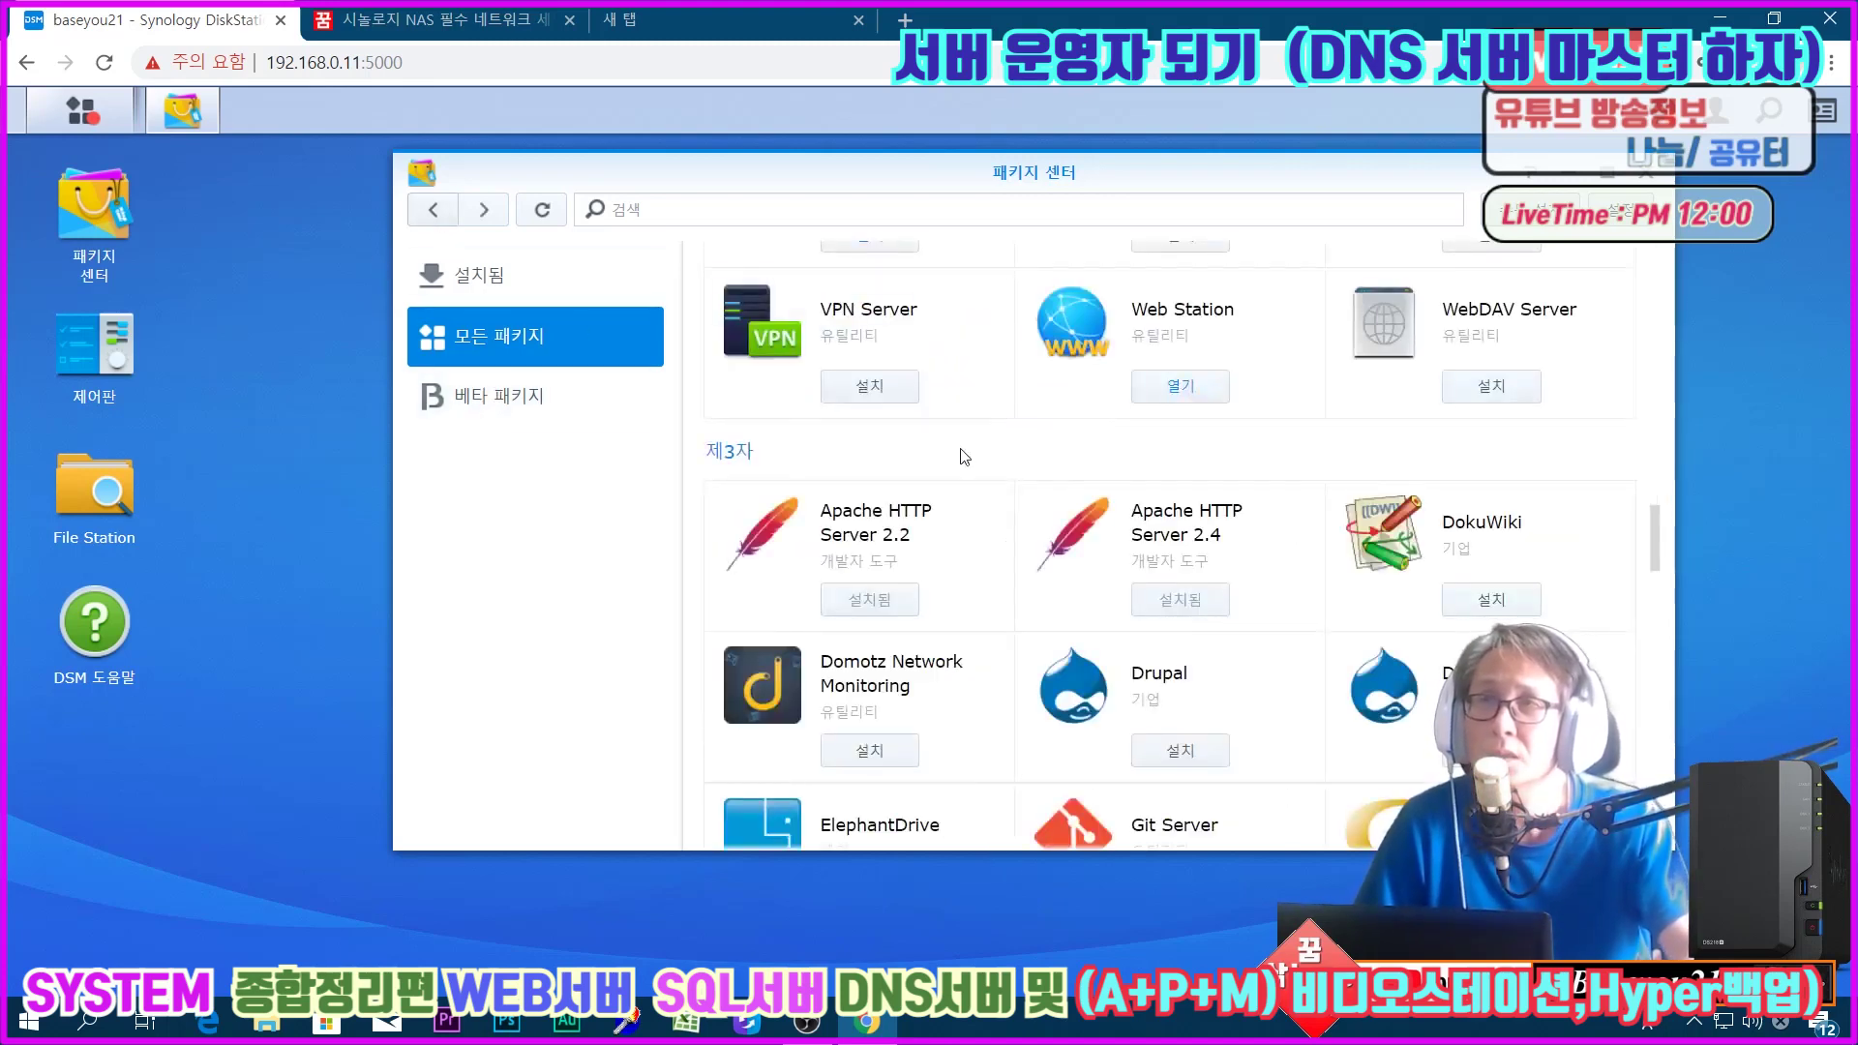
Step: Check the installed packages list to confirm both Apache versions are present
scroll(965, 455, up, 10)
scroll(963, 448, down, 2)
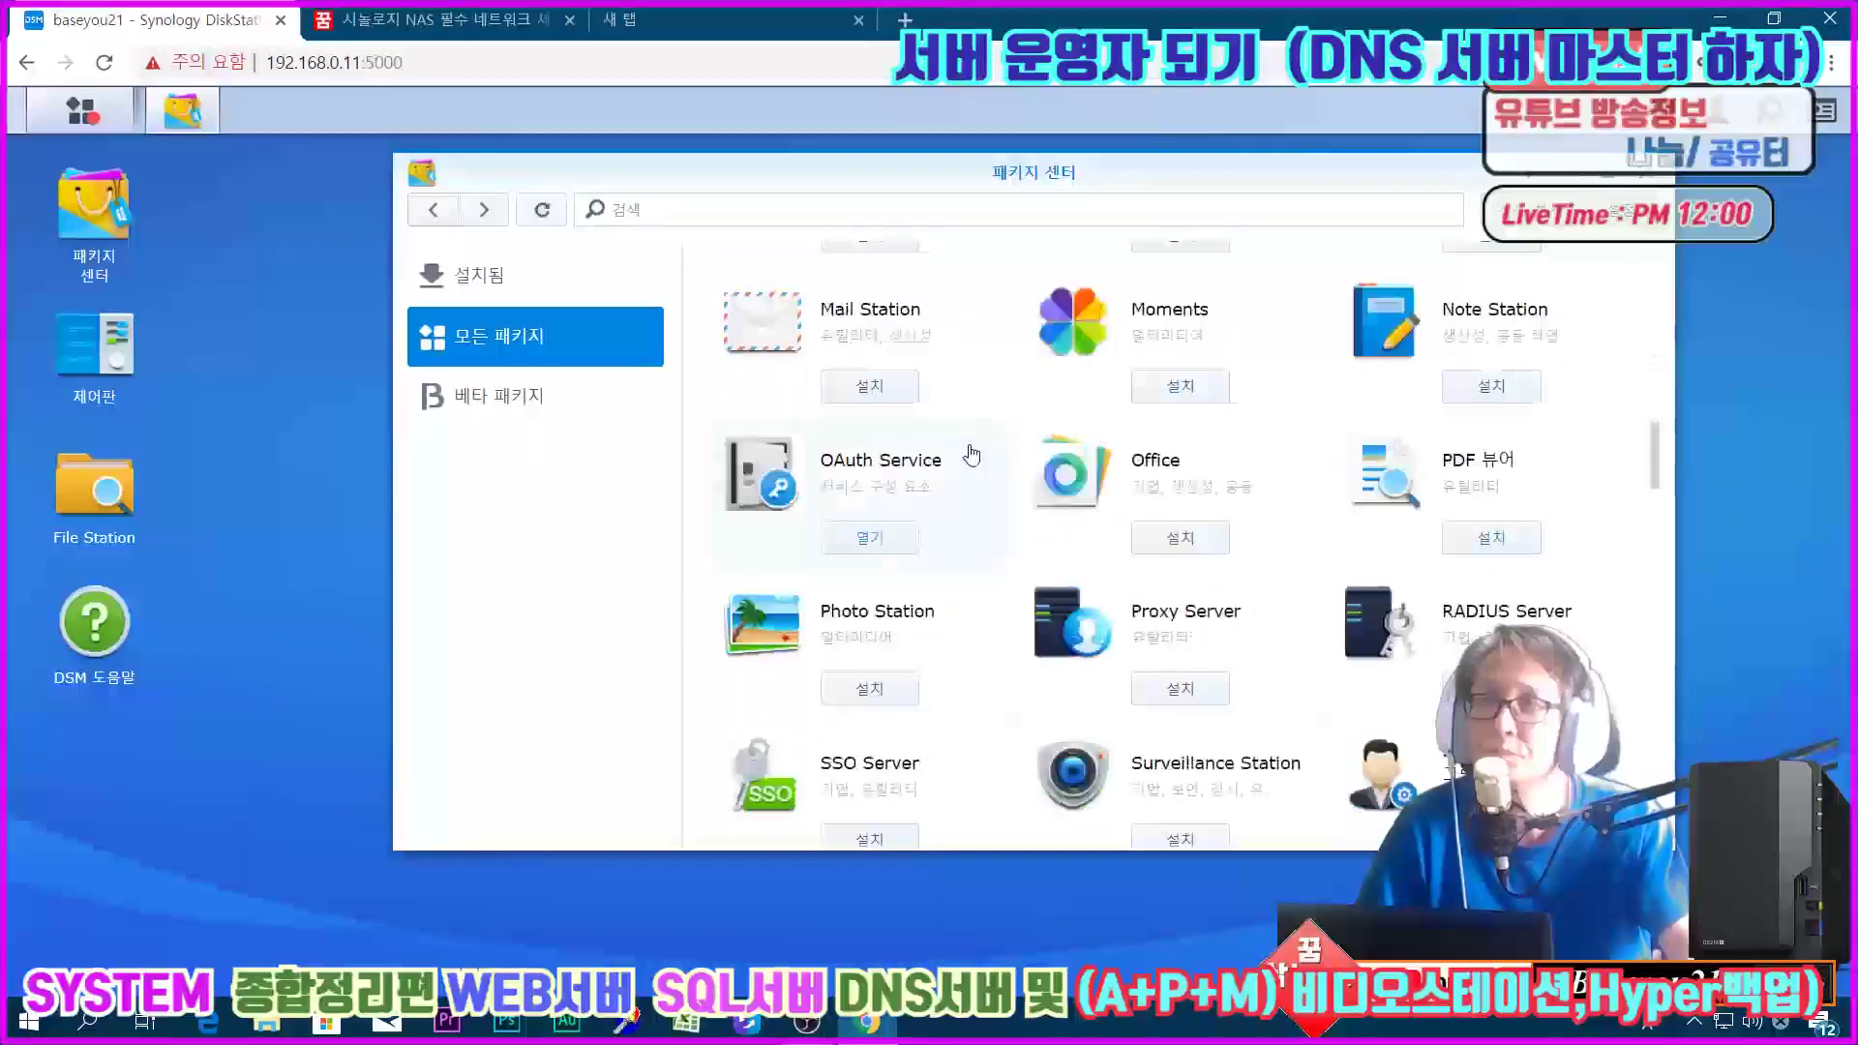
click(426, 275)
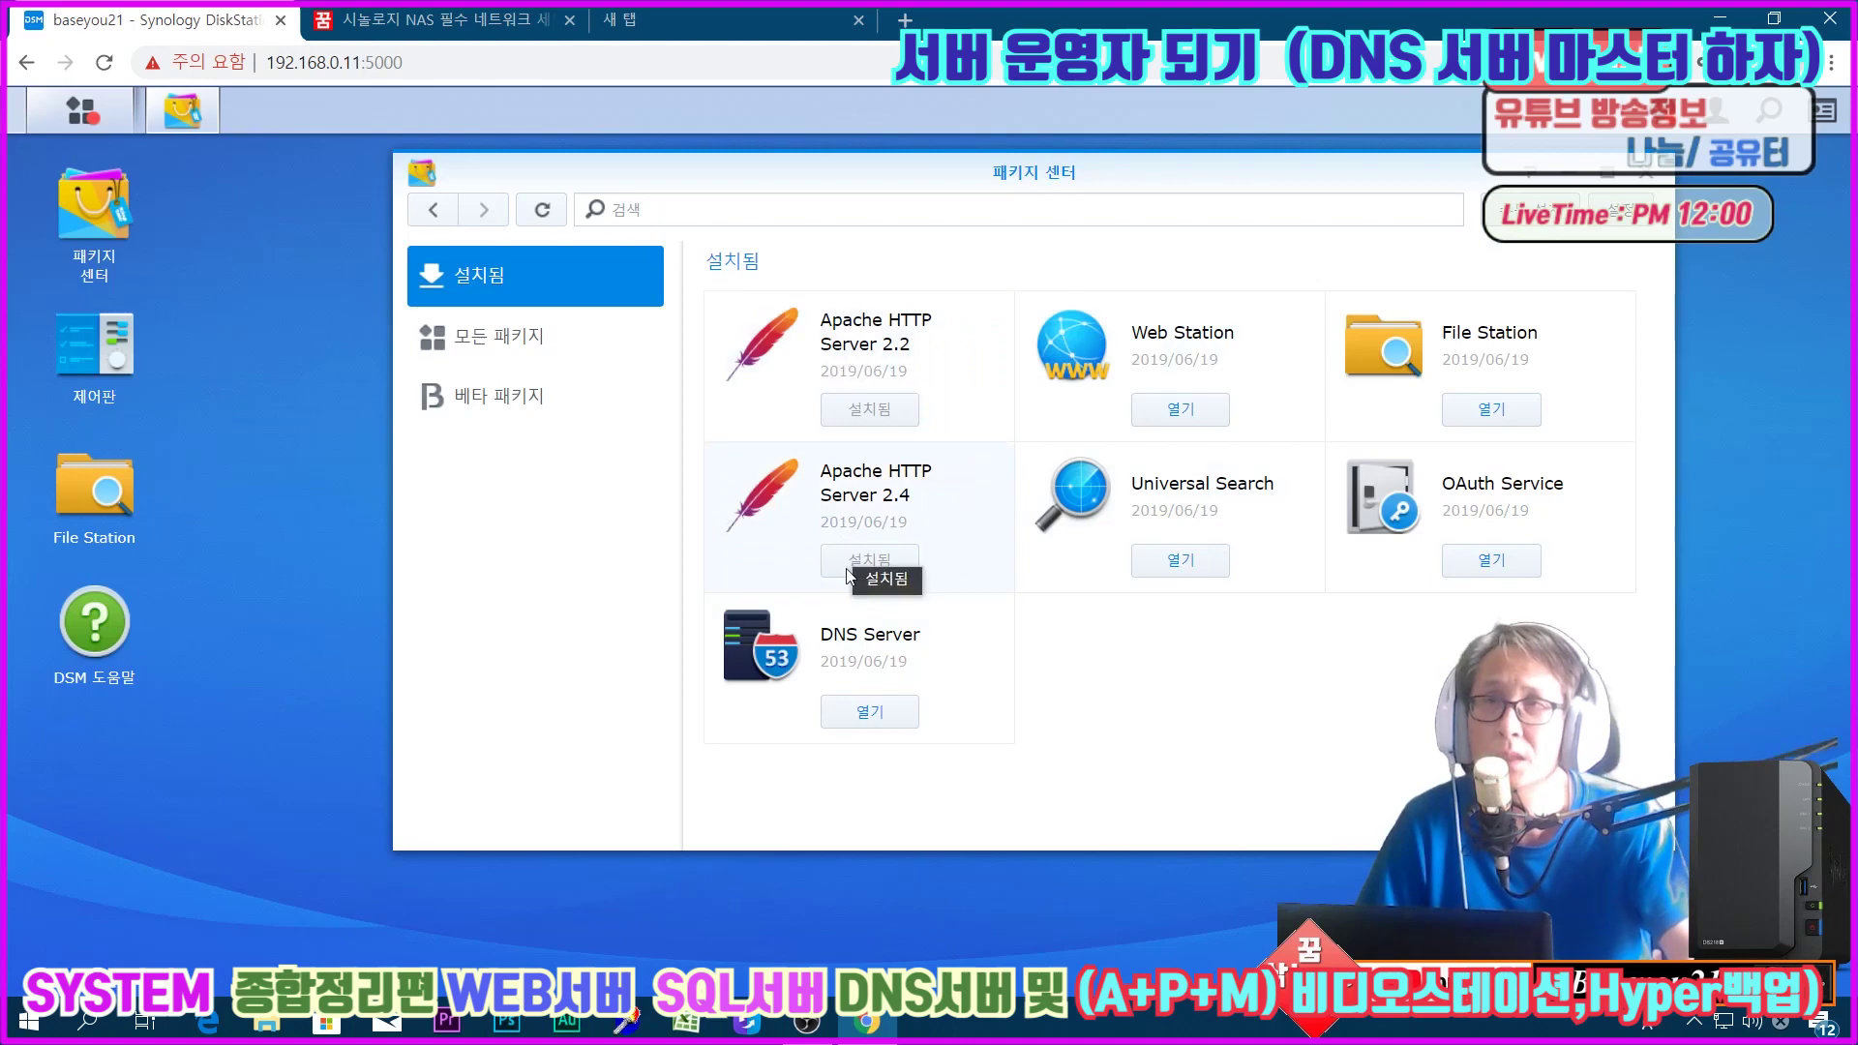
Step: Scroll the full package catalogue down to MariaDB 5 and open its details
click(523, 341)
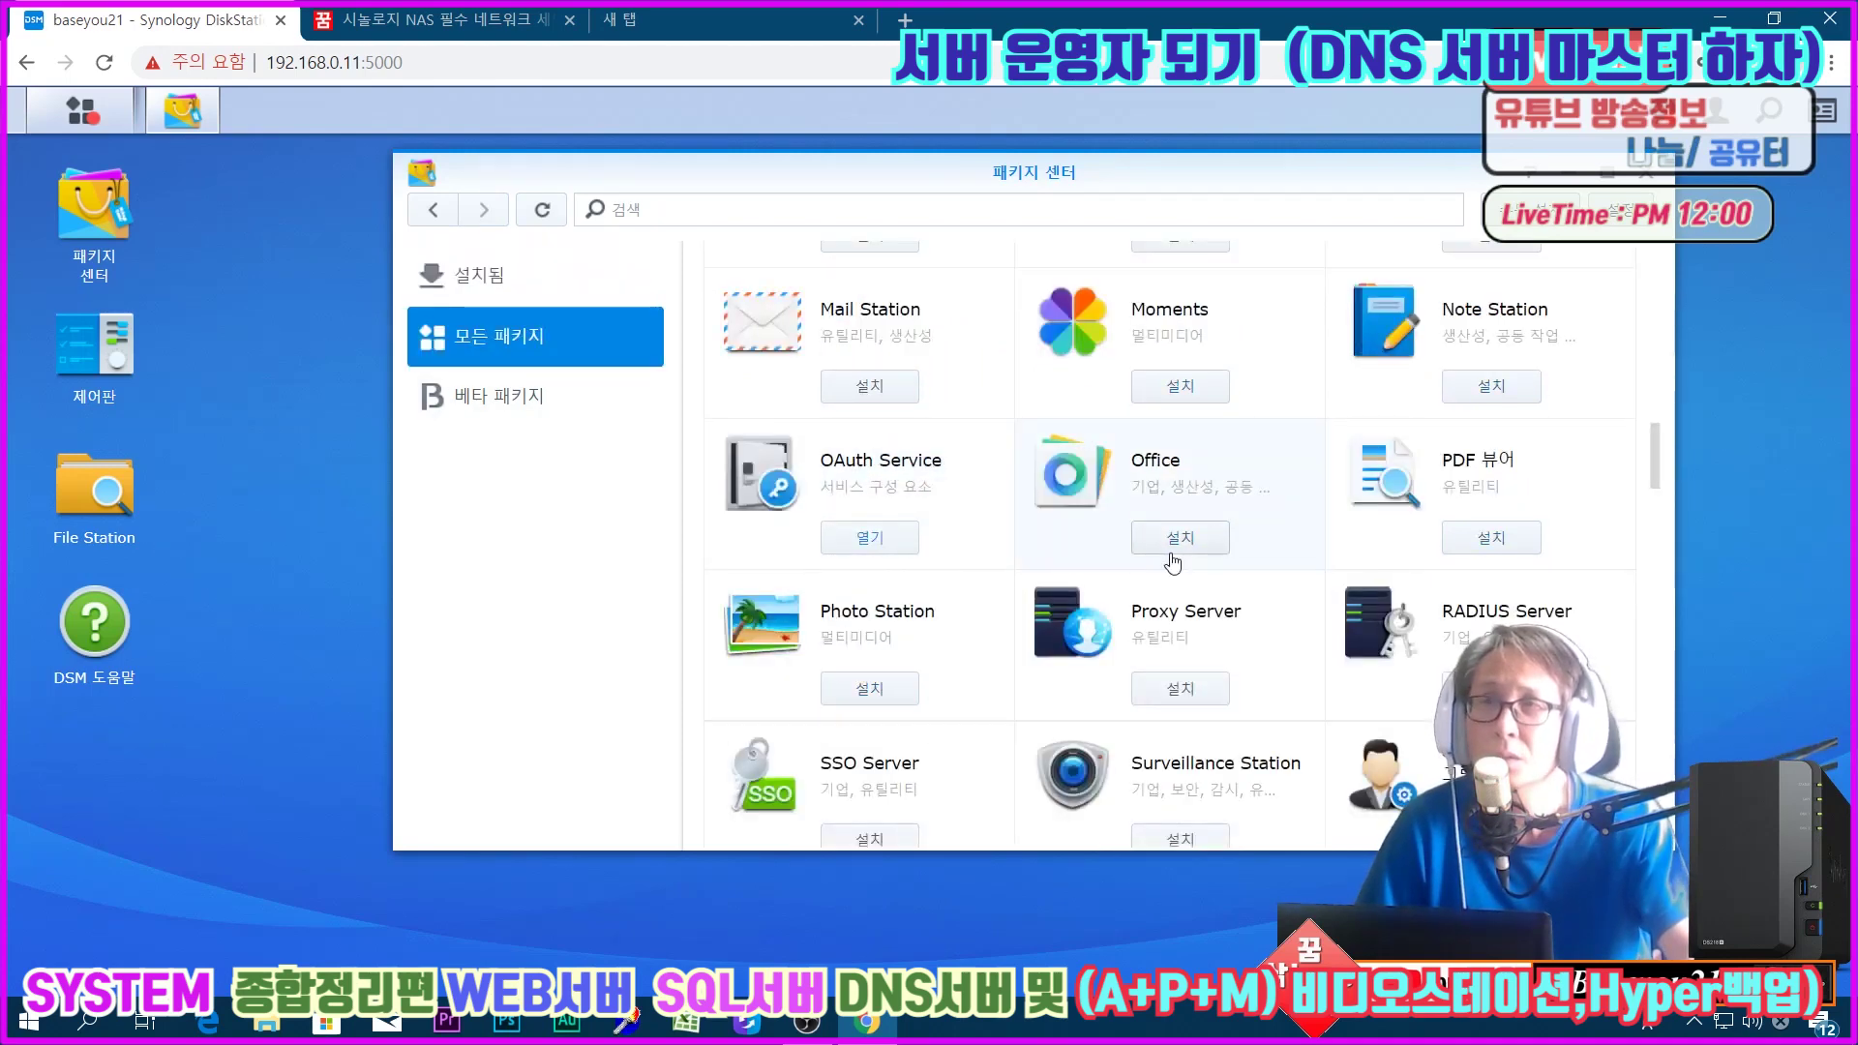
scroll(1358, 614, down, 5)
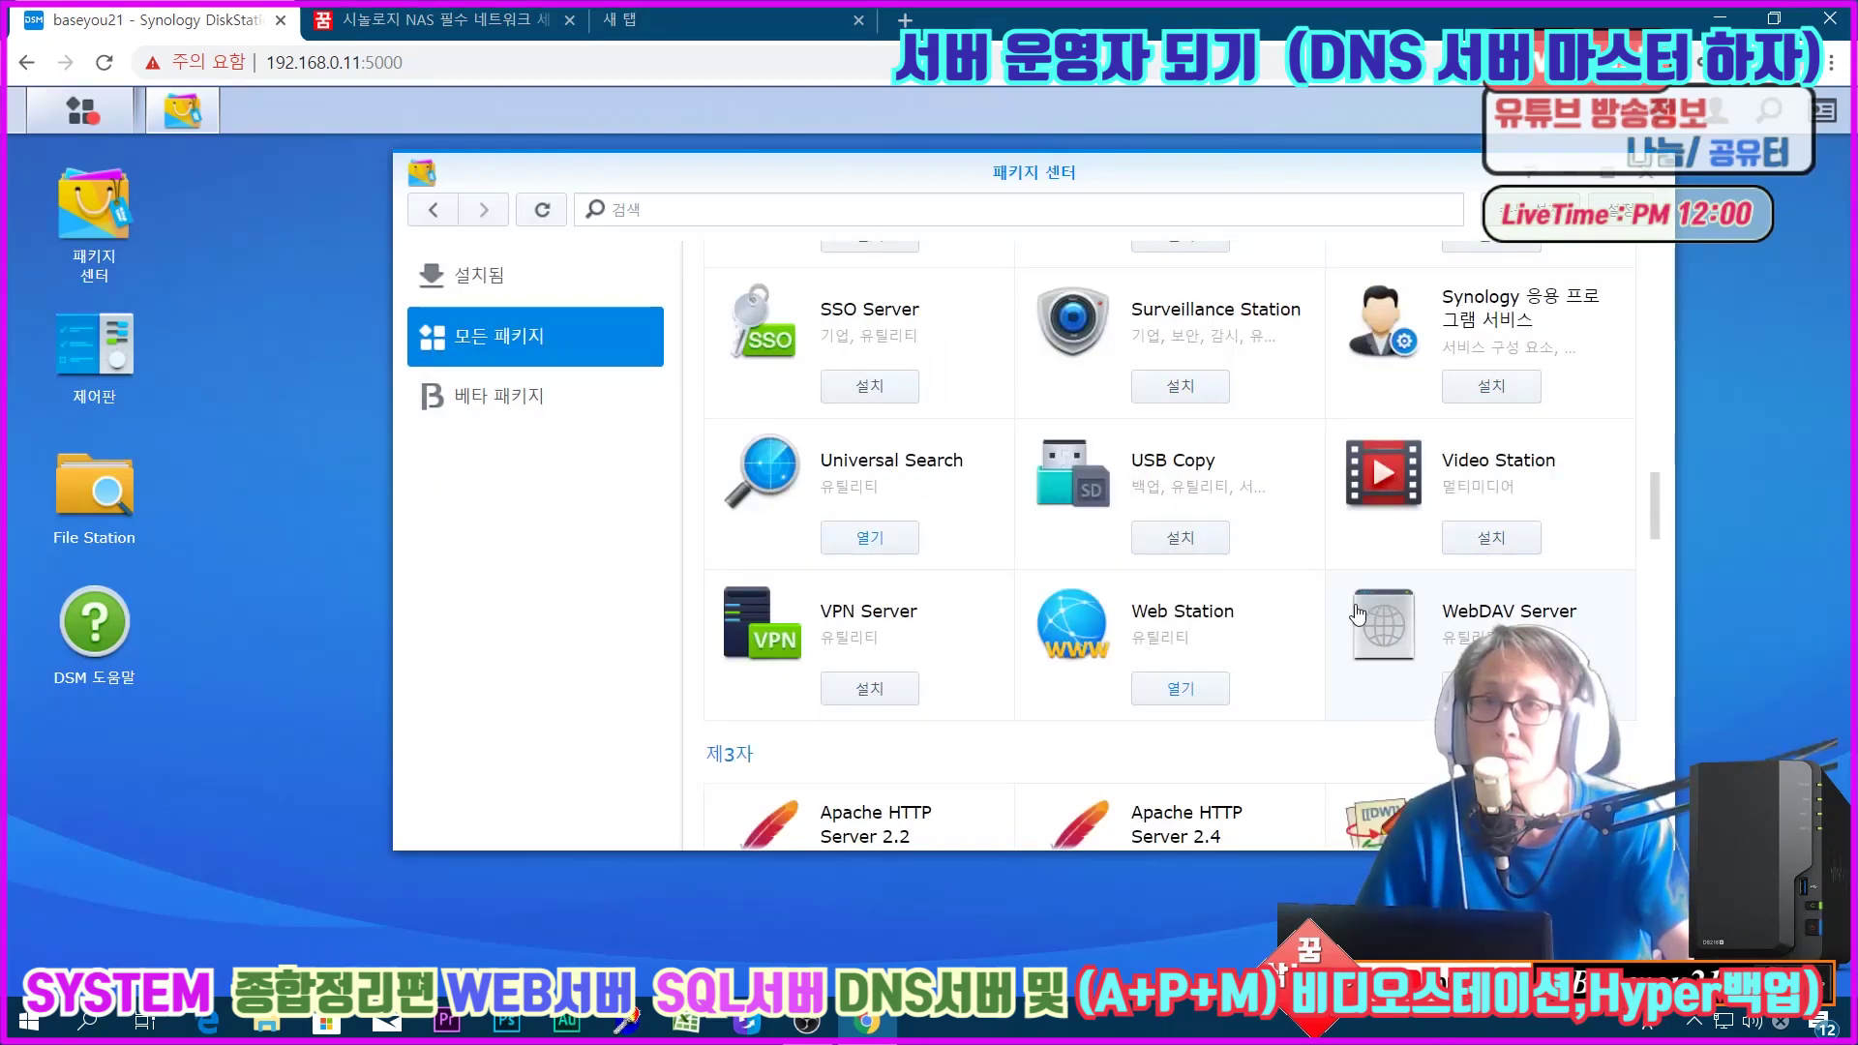
scroll(1358, 614, down, 3)
scroll(1358, 614, down, 2)
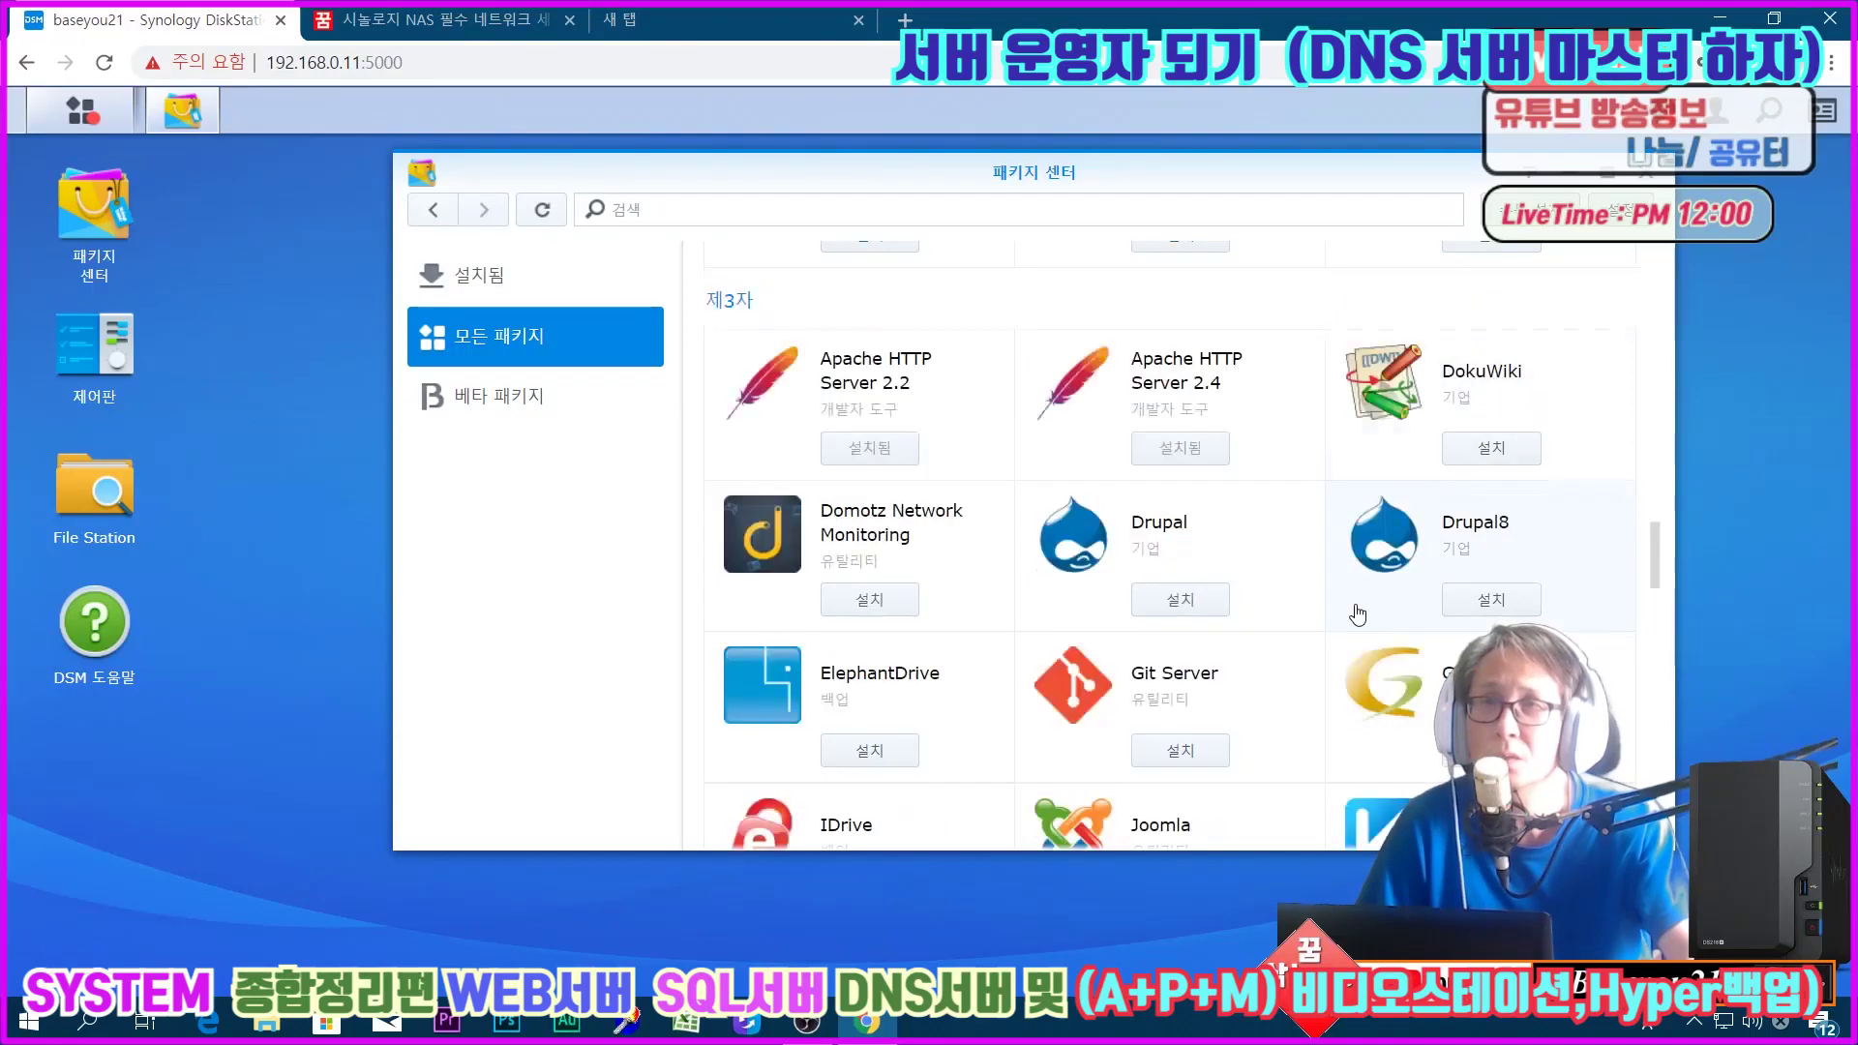
scroll(1358, 614, down, 3)
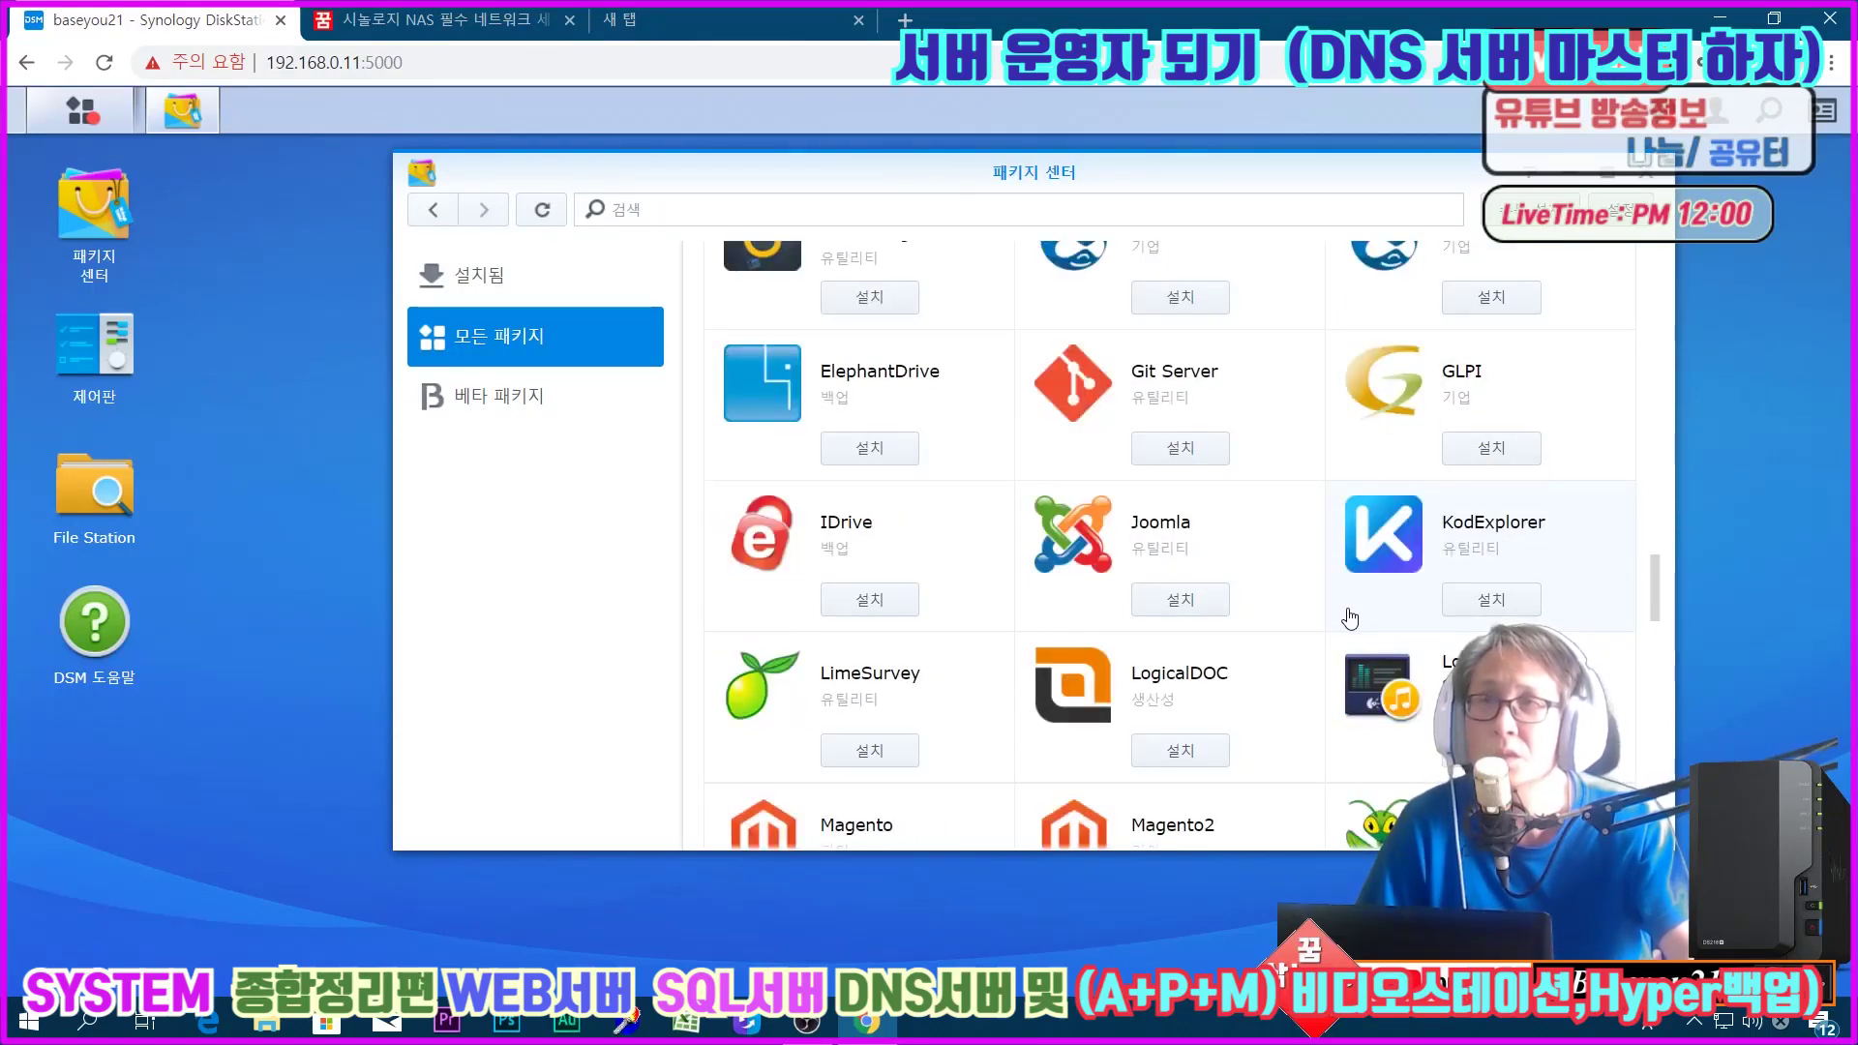
scroll(1350, 617, down, 3)
scroll(1350, 617, down, 2)
click(1186, 586)
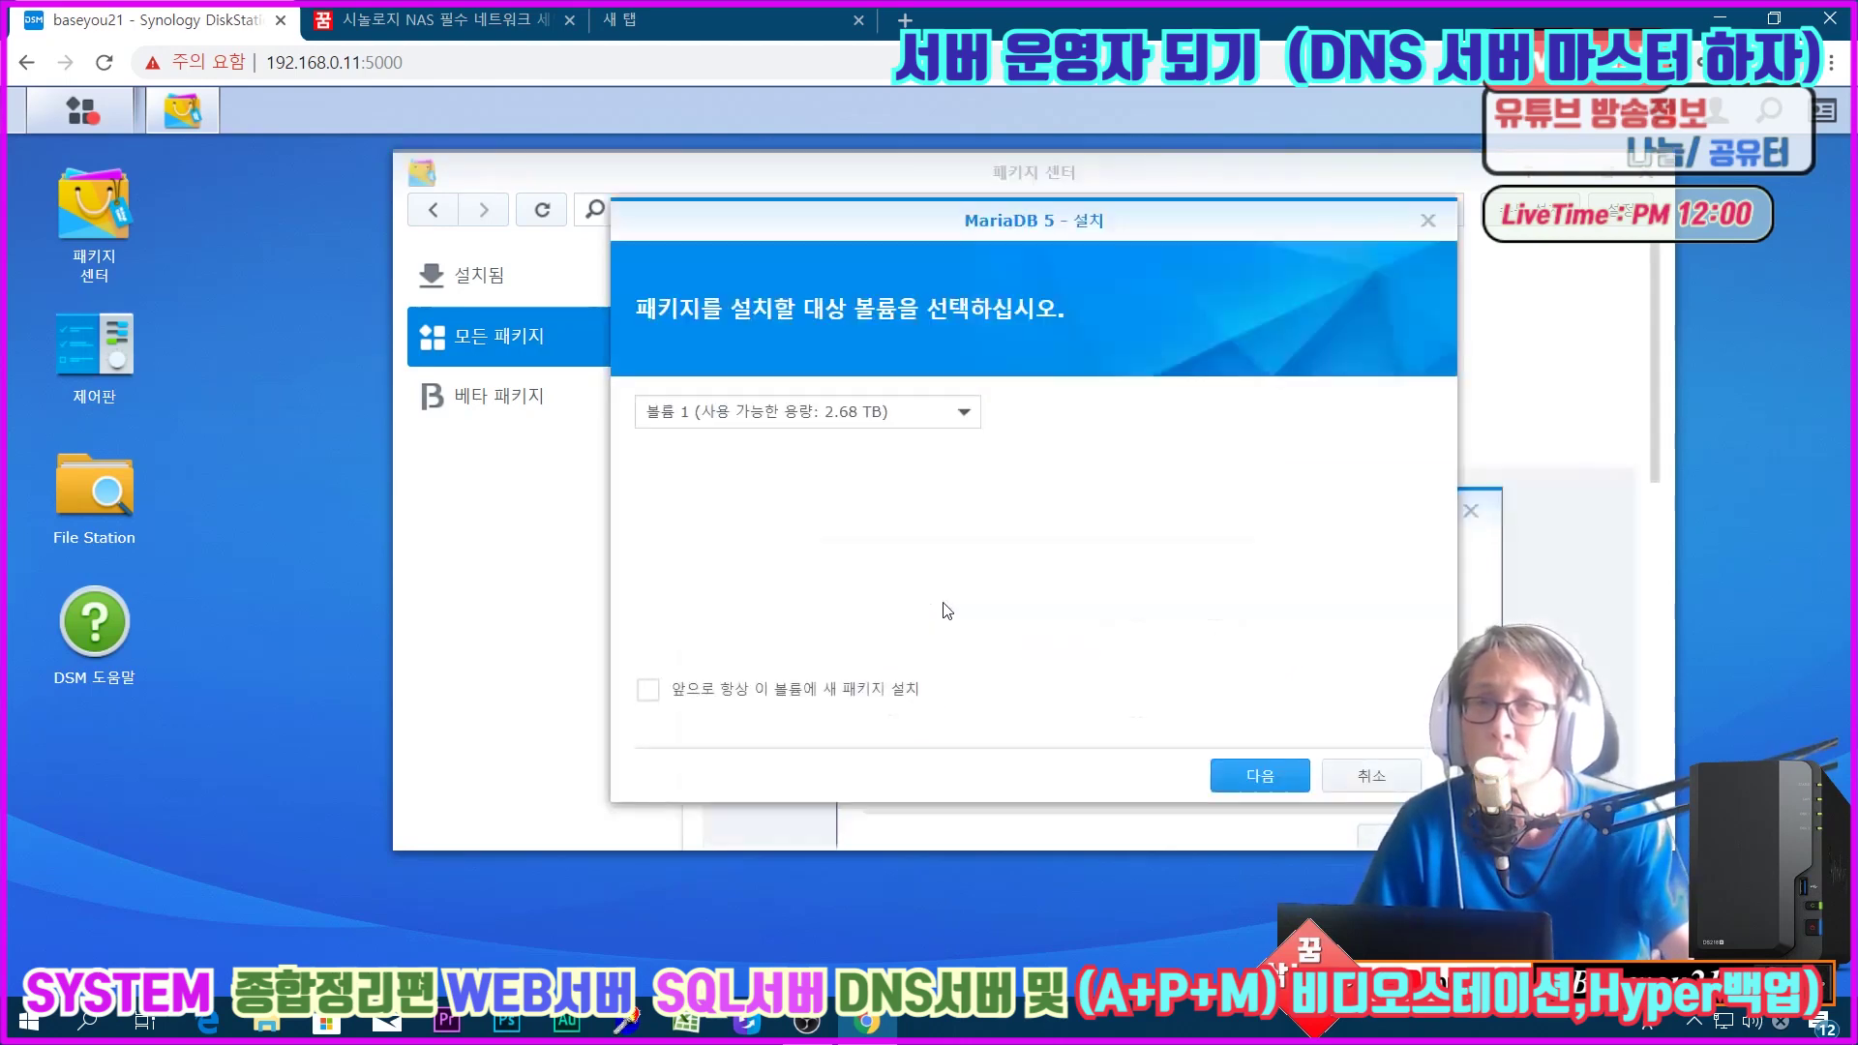
Step: Install MariaDB 5 on Volume 1 with a new, confirmed root password and port 3306
key(Return)
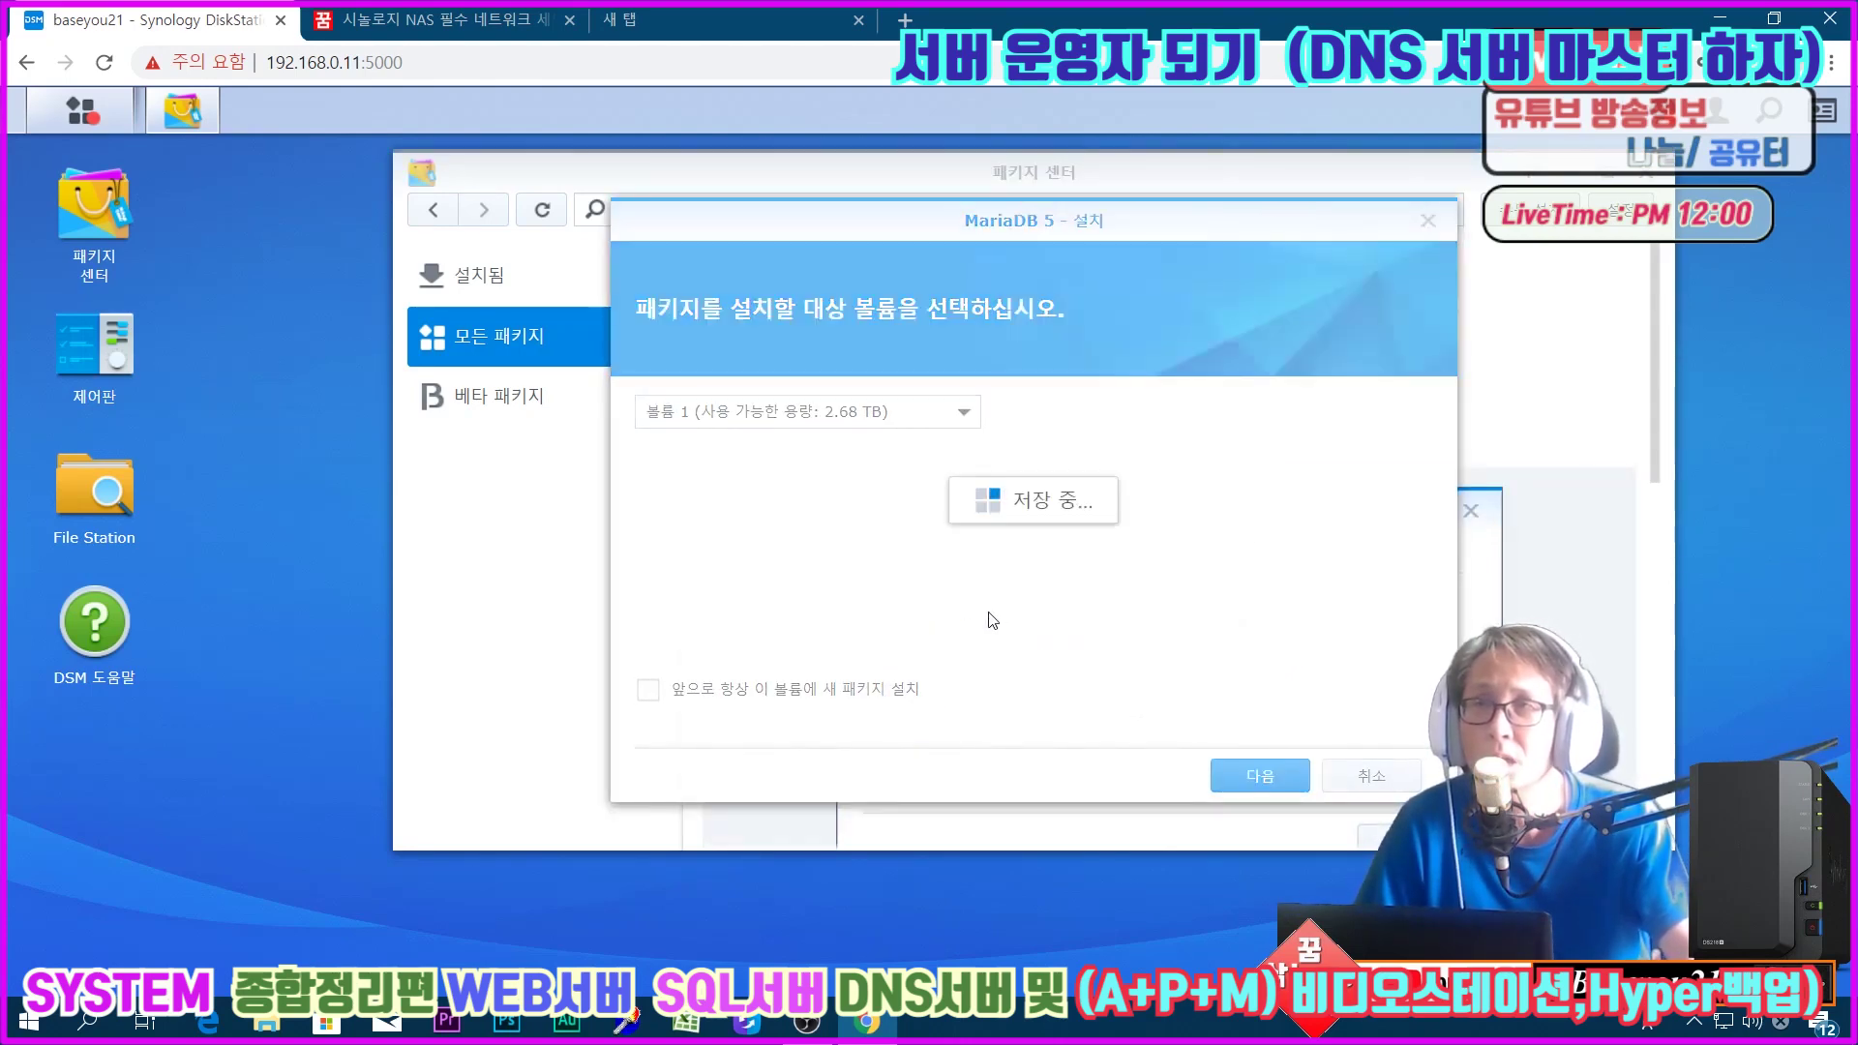
click(811, 409)
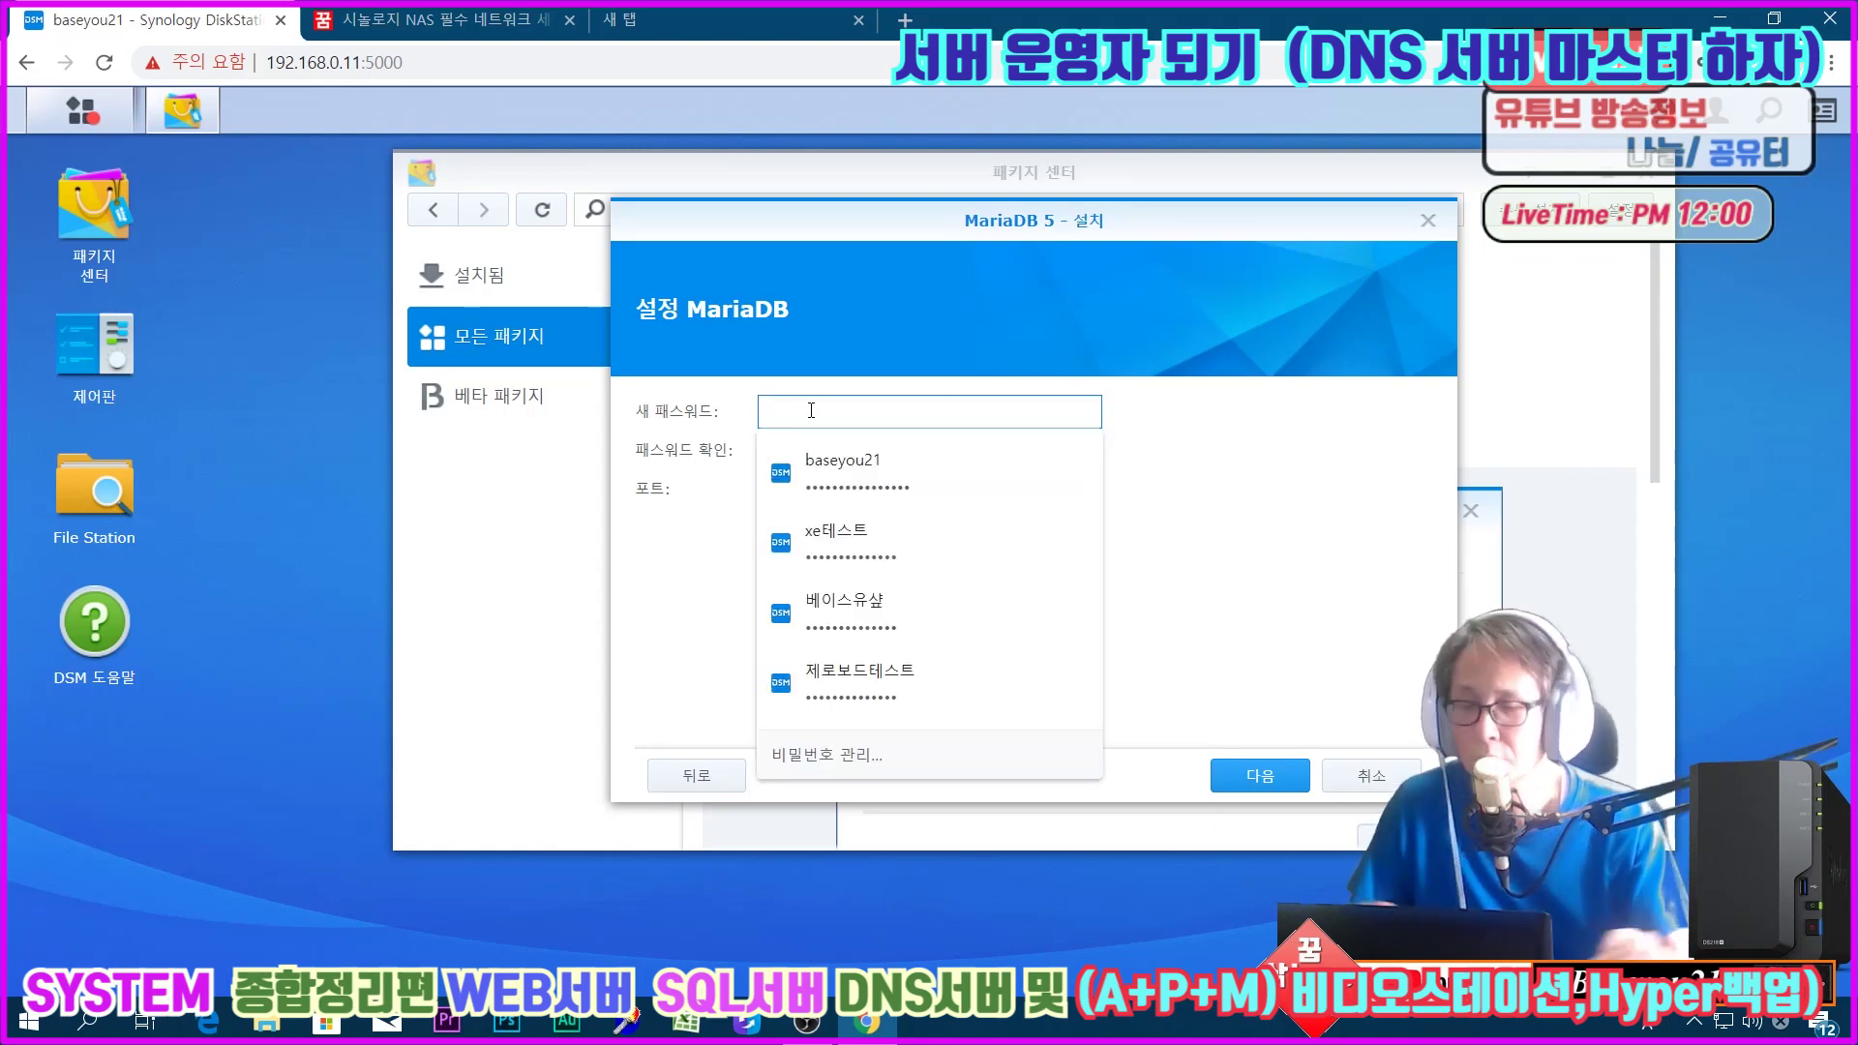
text(••••••••••••••)
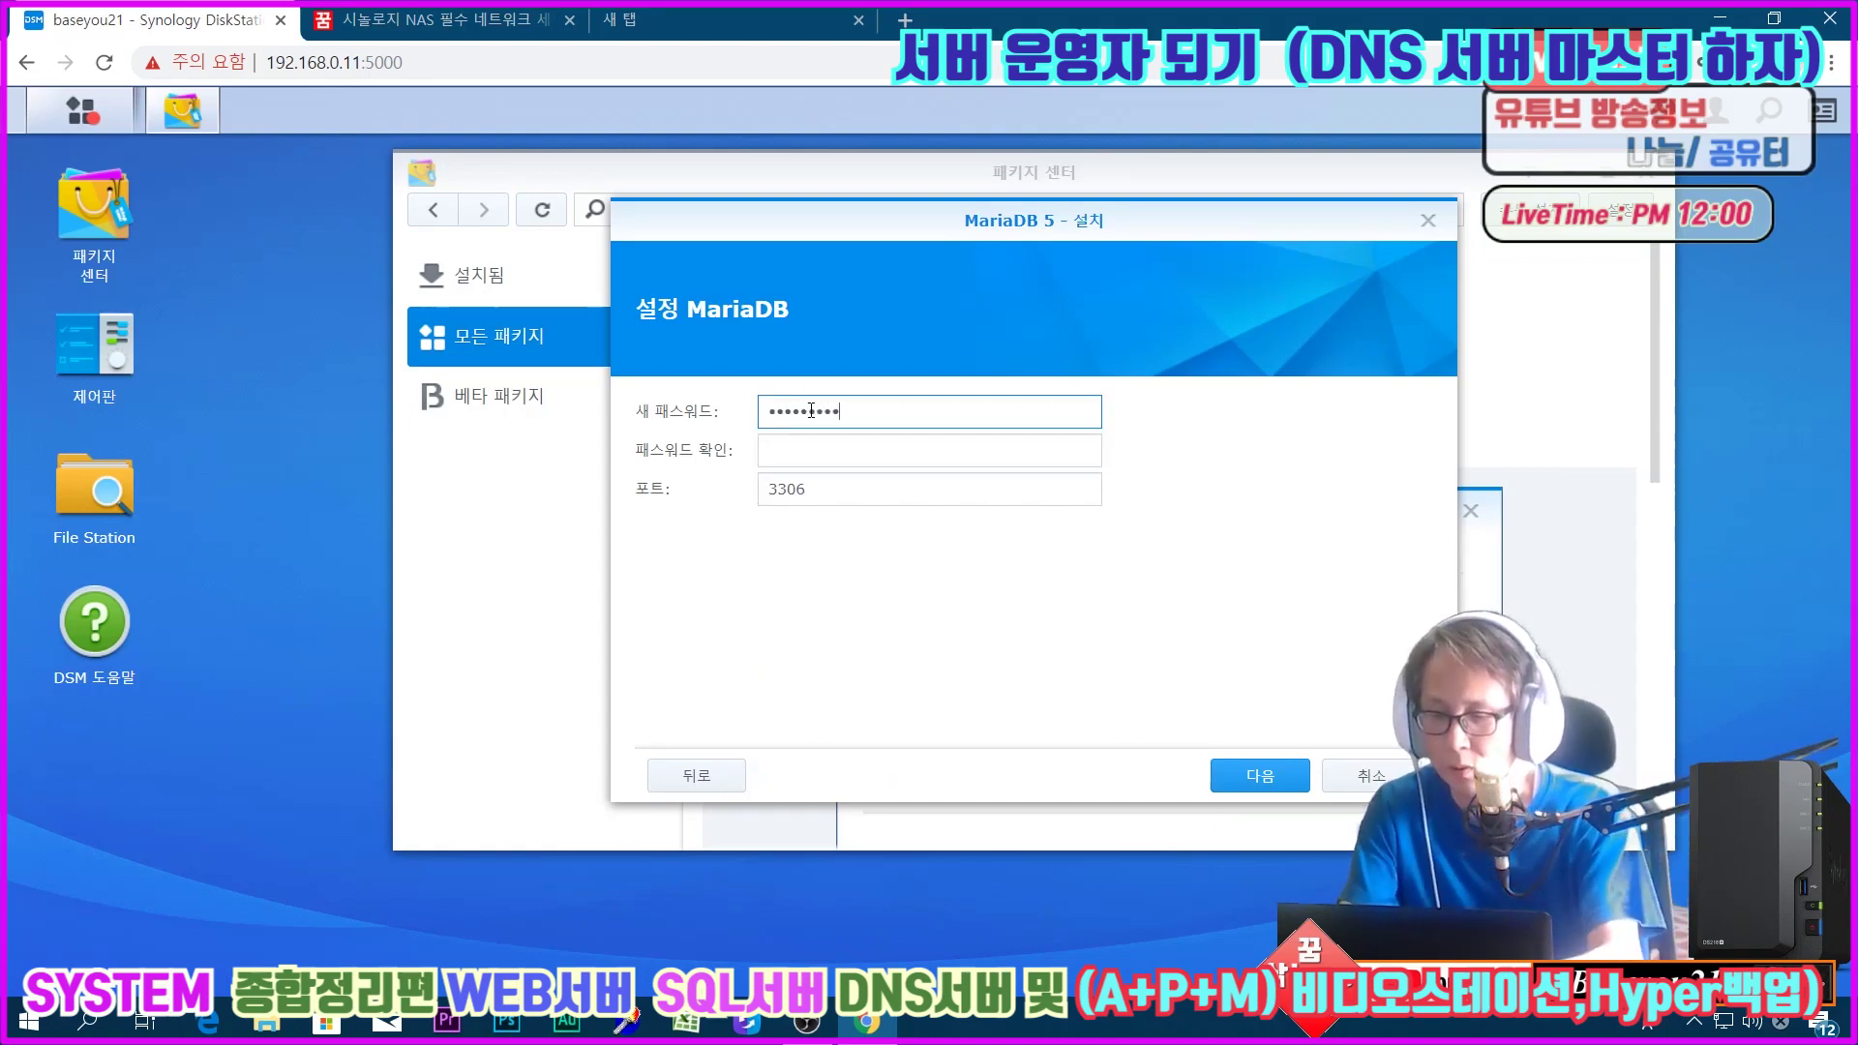
key(Tab)
text(••••••••••)
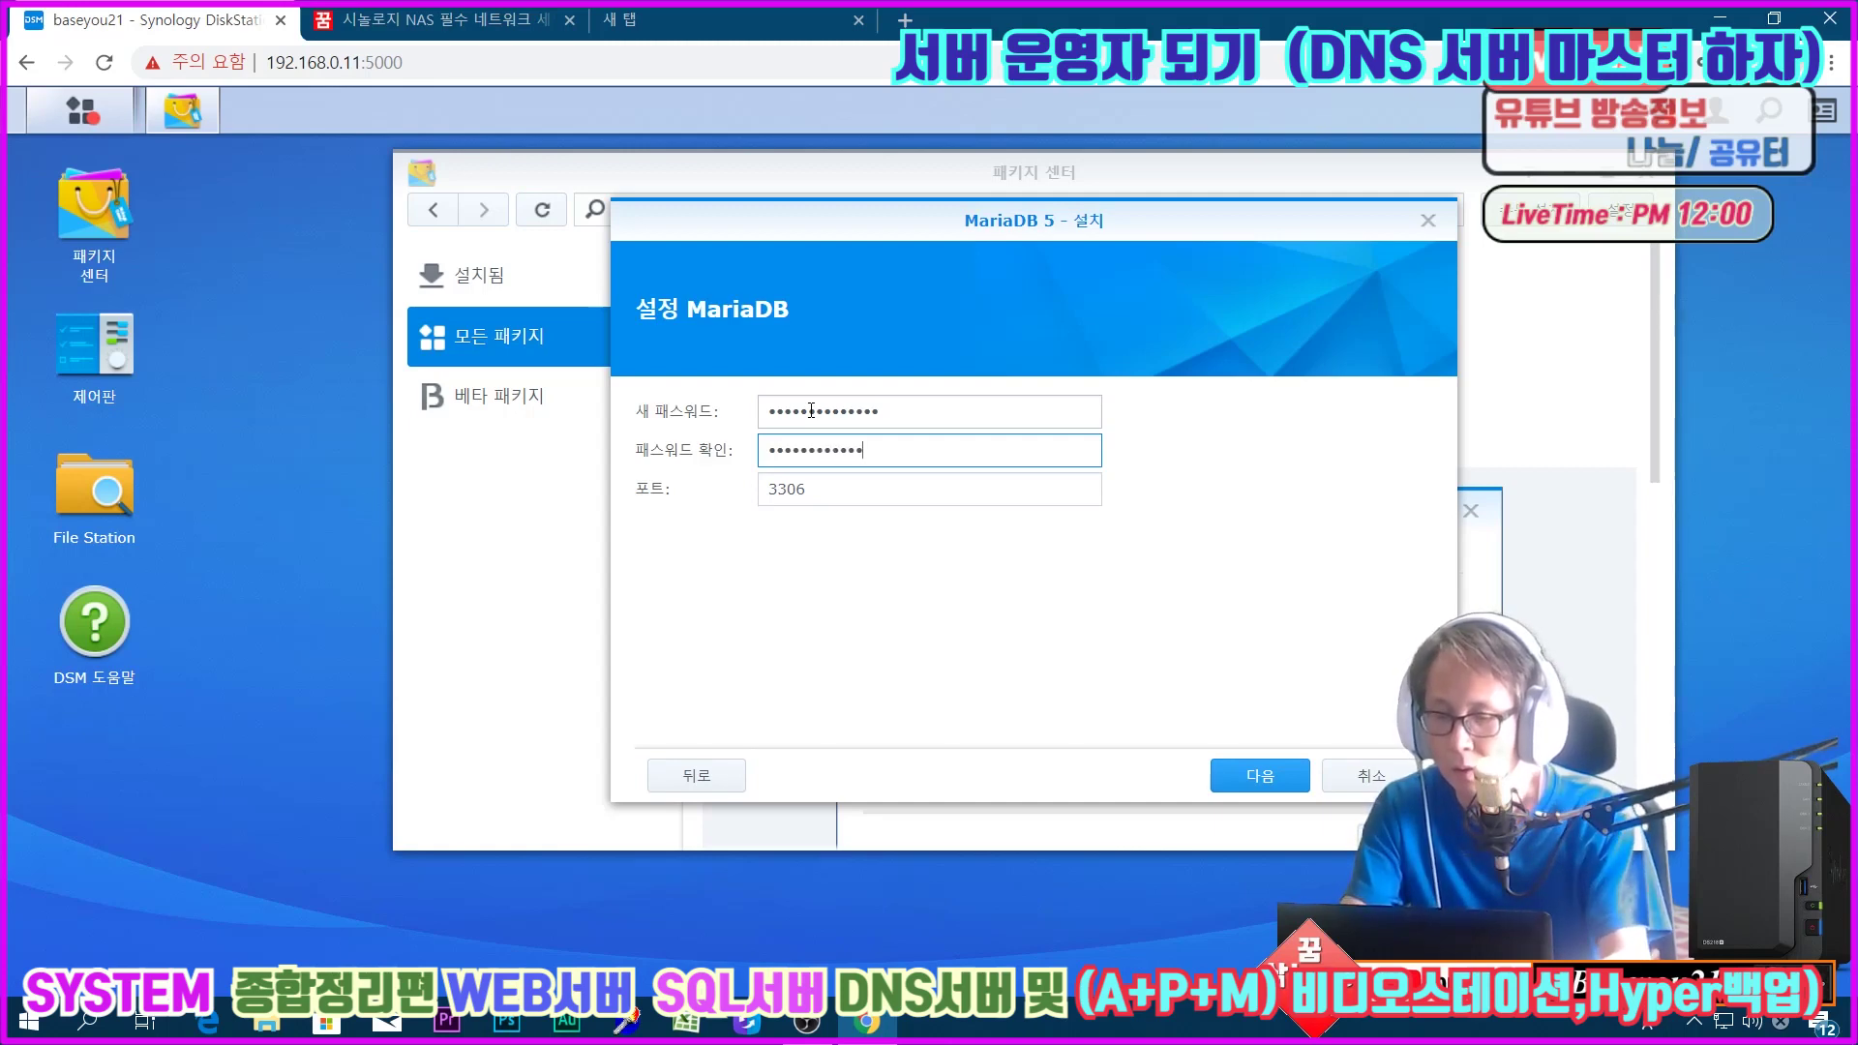
text(••)
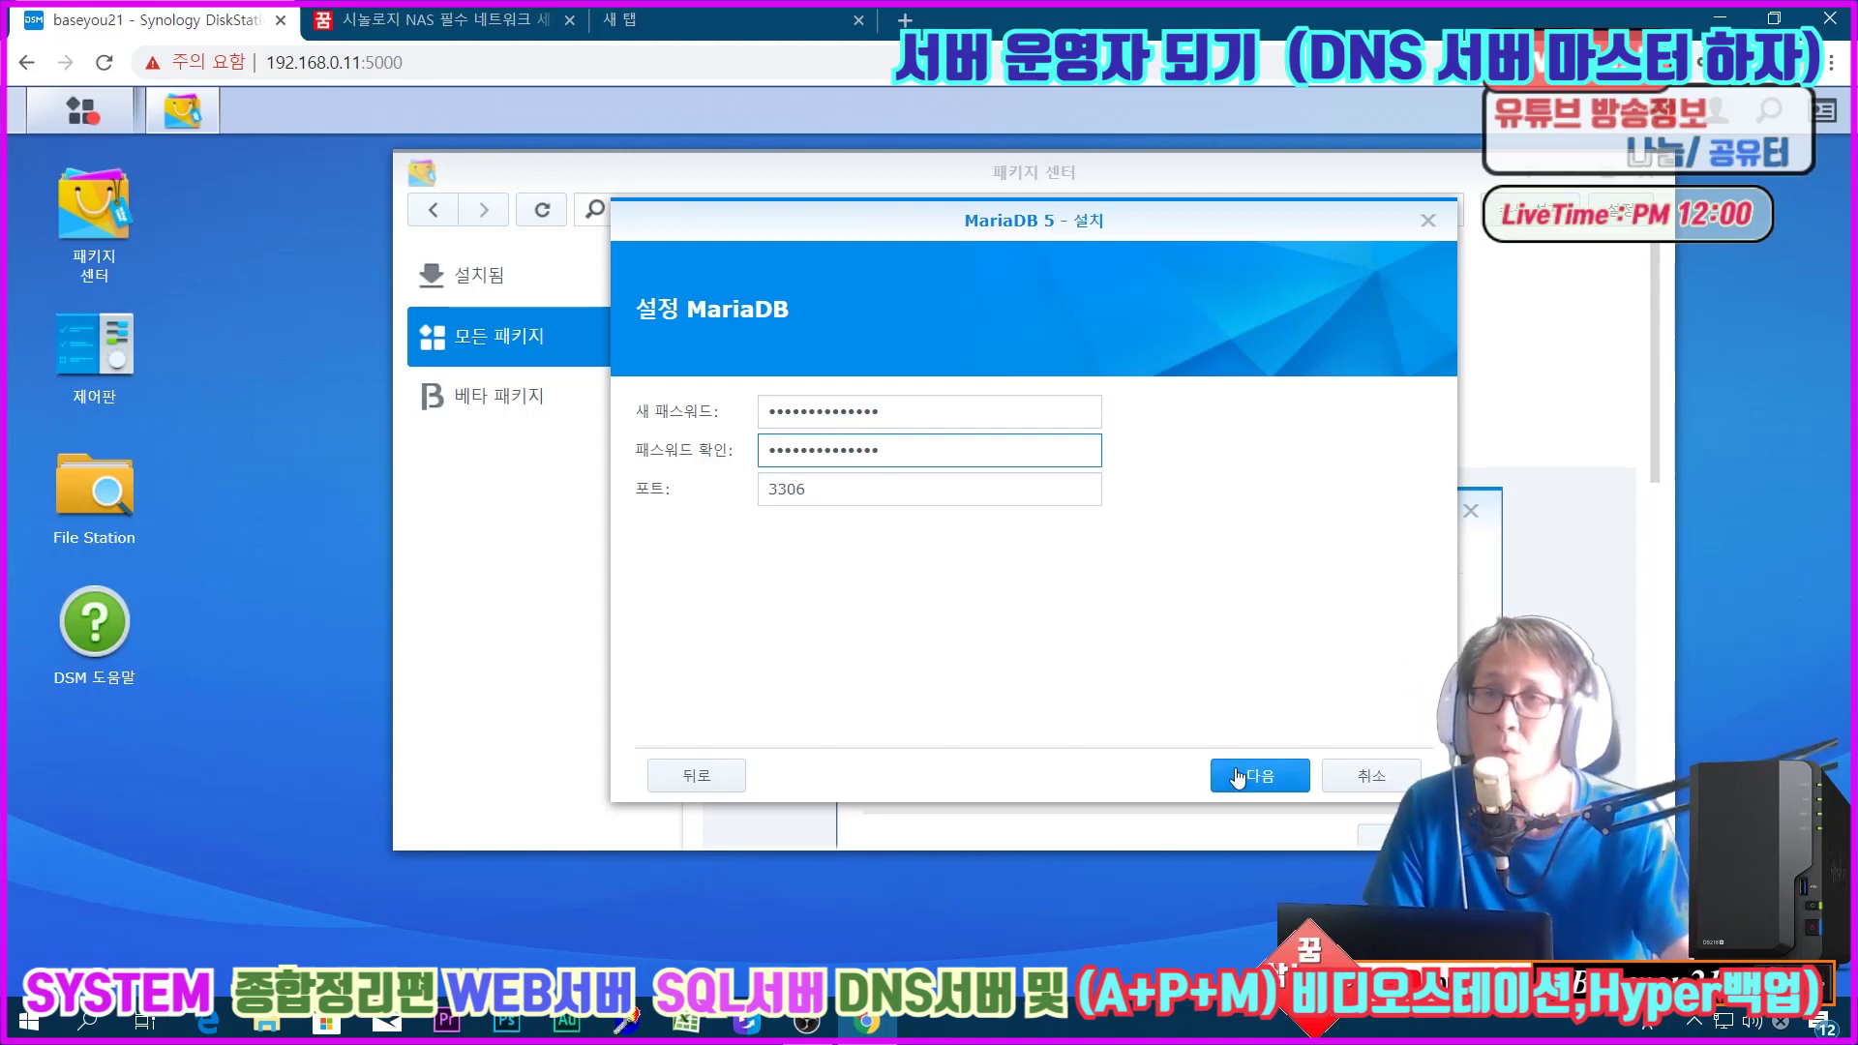
click(1237, 777)
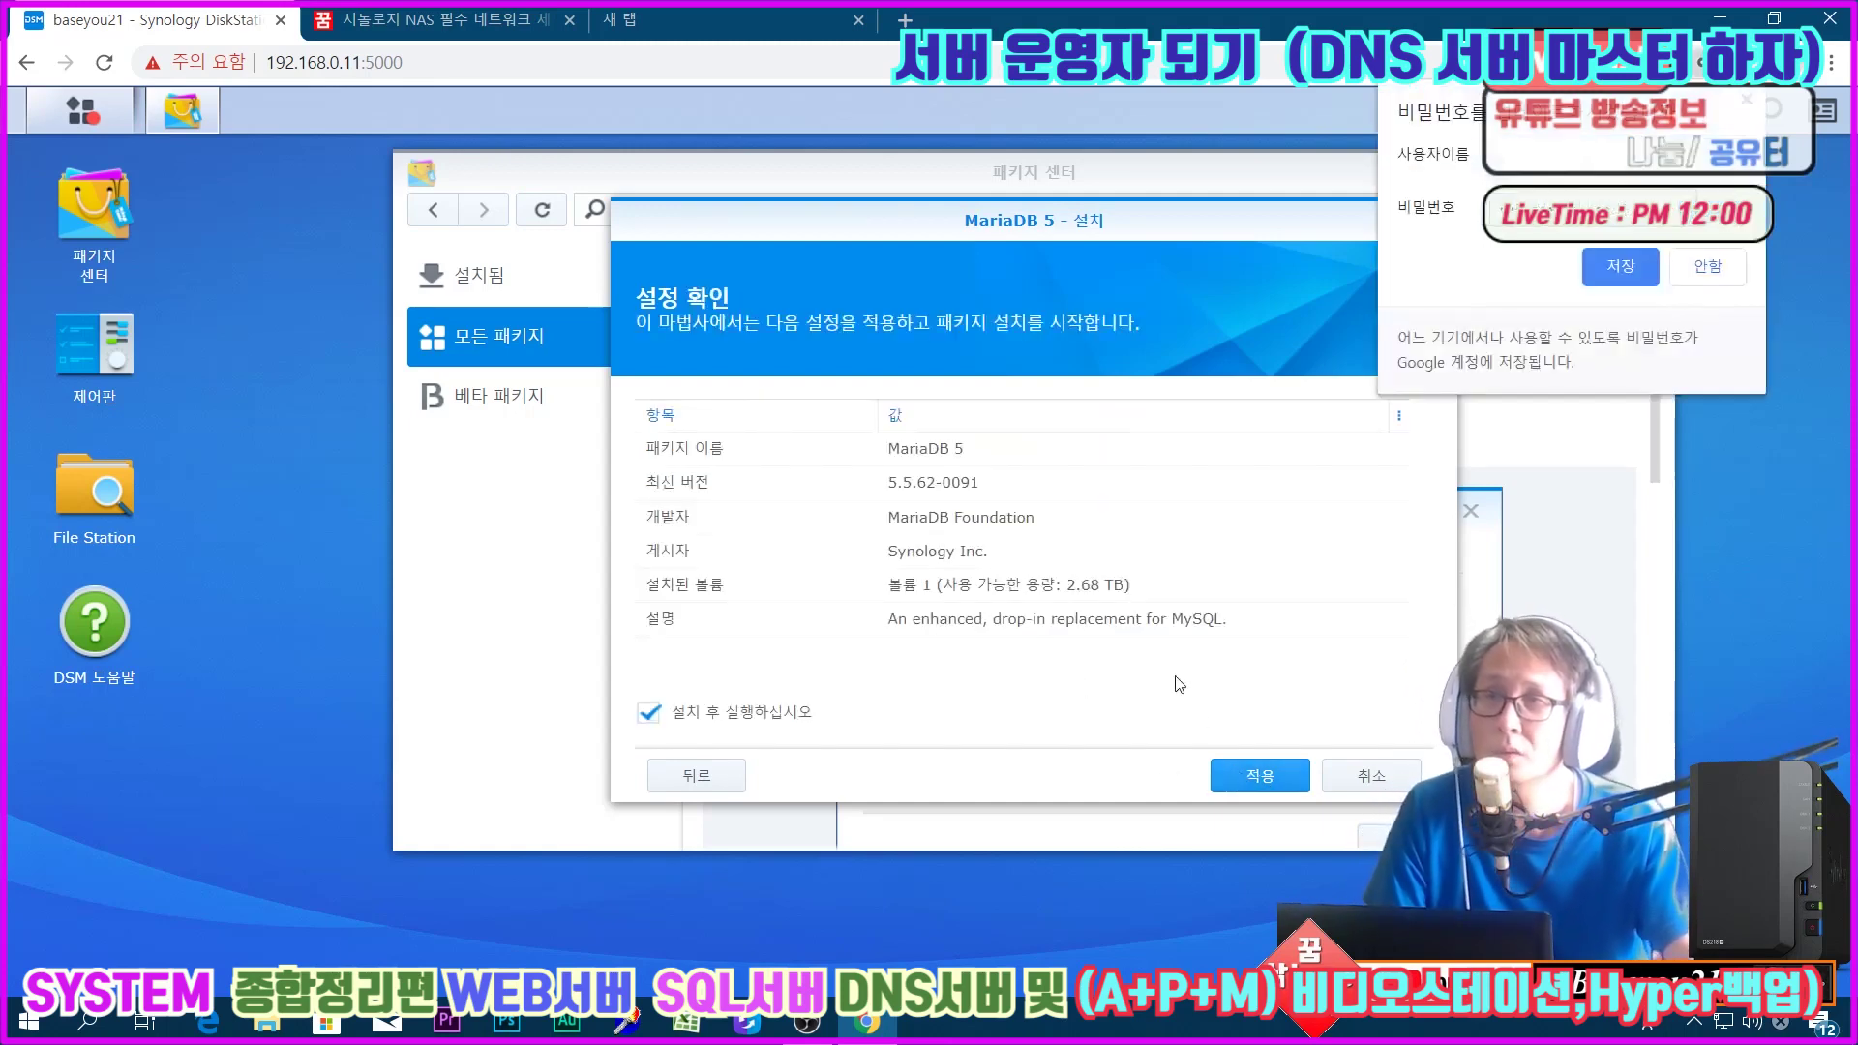
click(1254, 780)
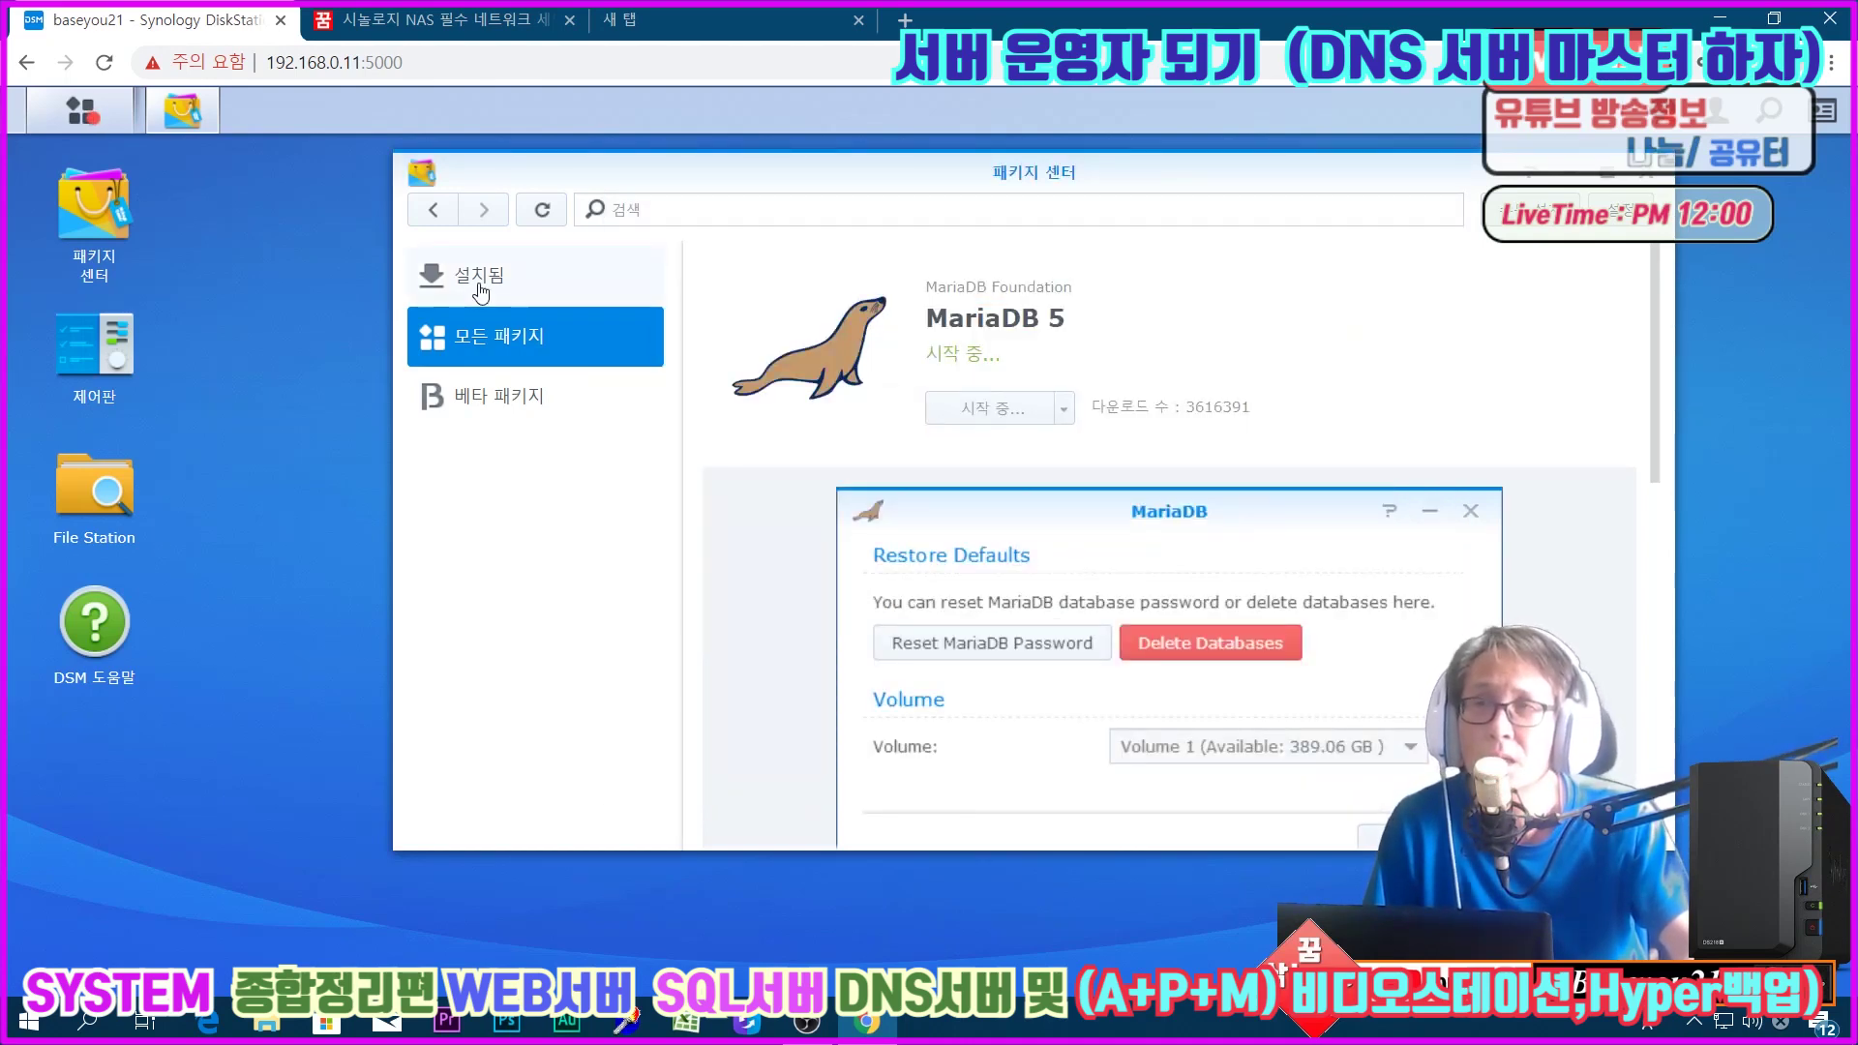
click(80, 110)
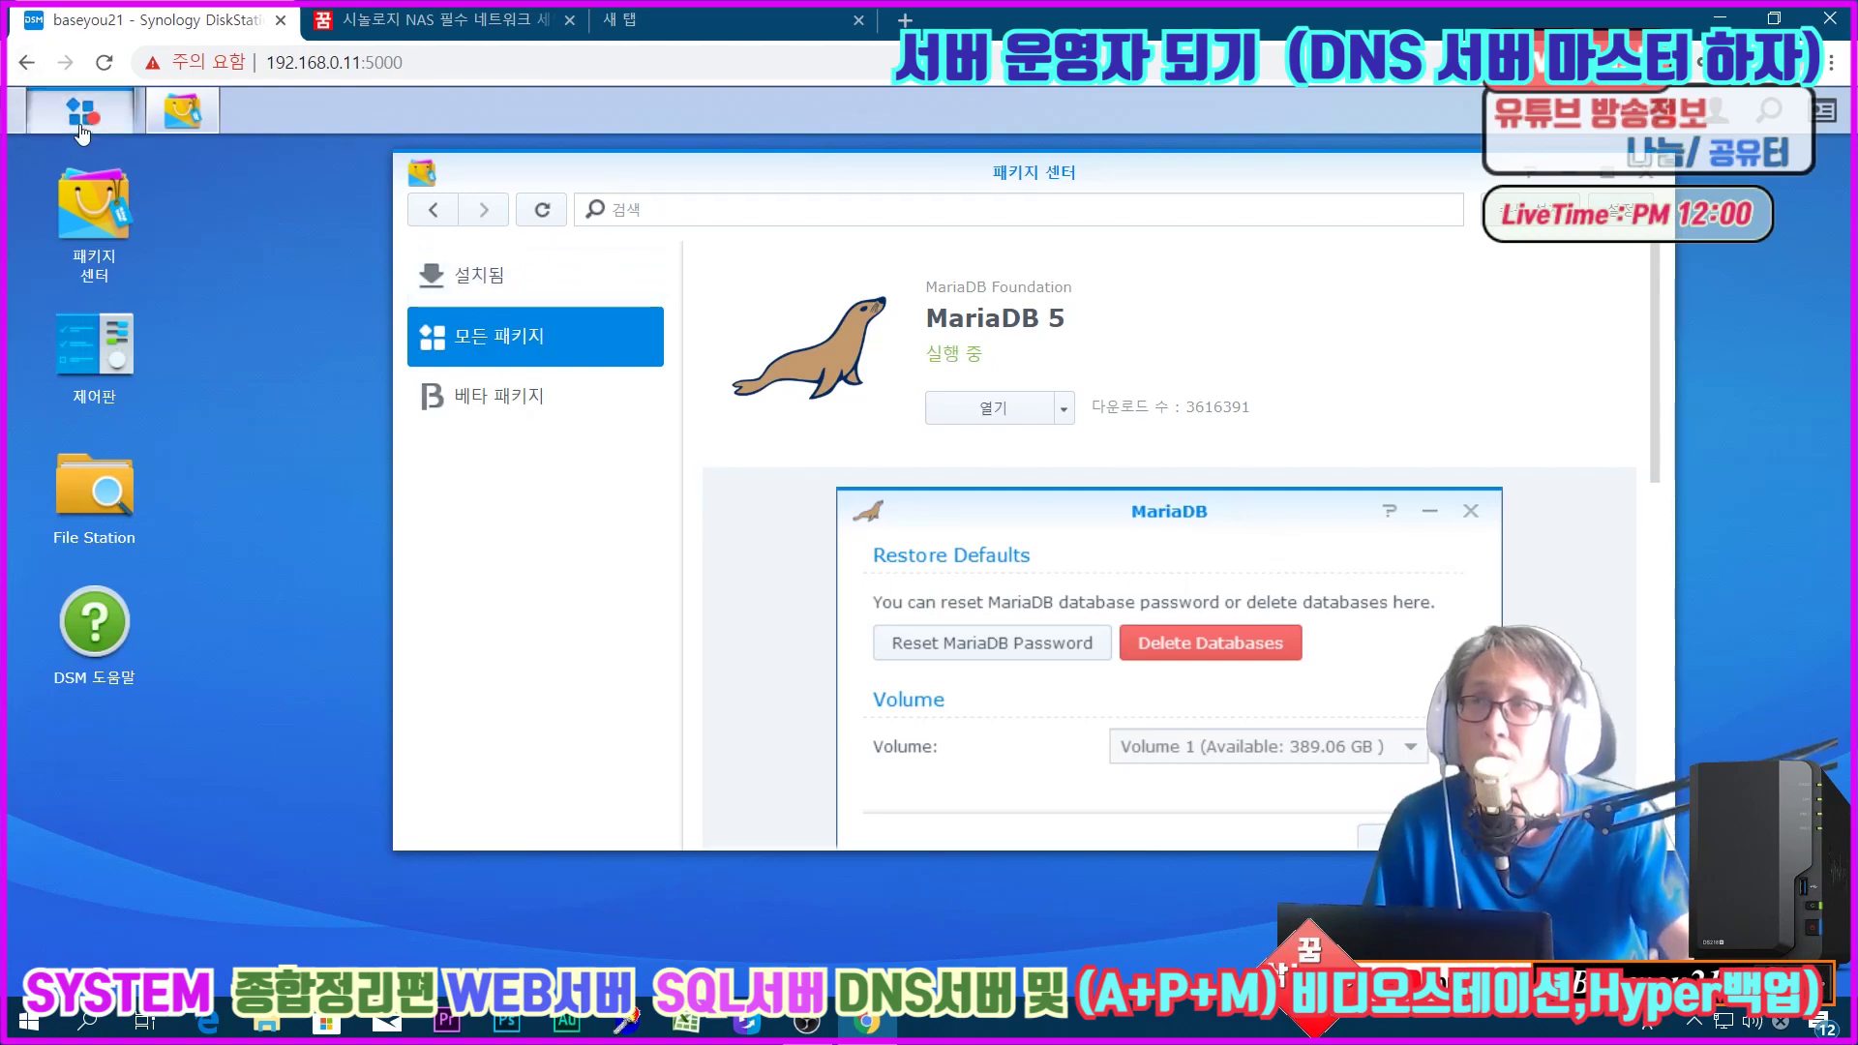
click(1293, 285)
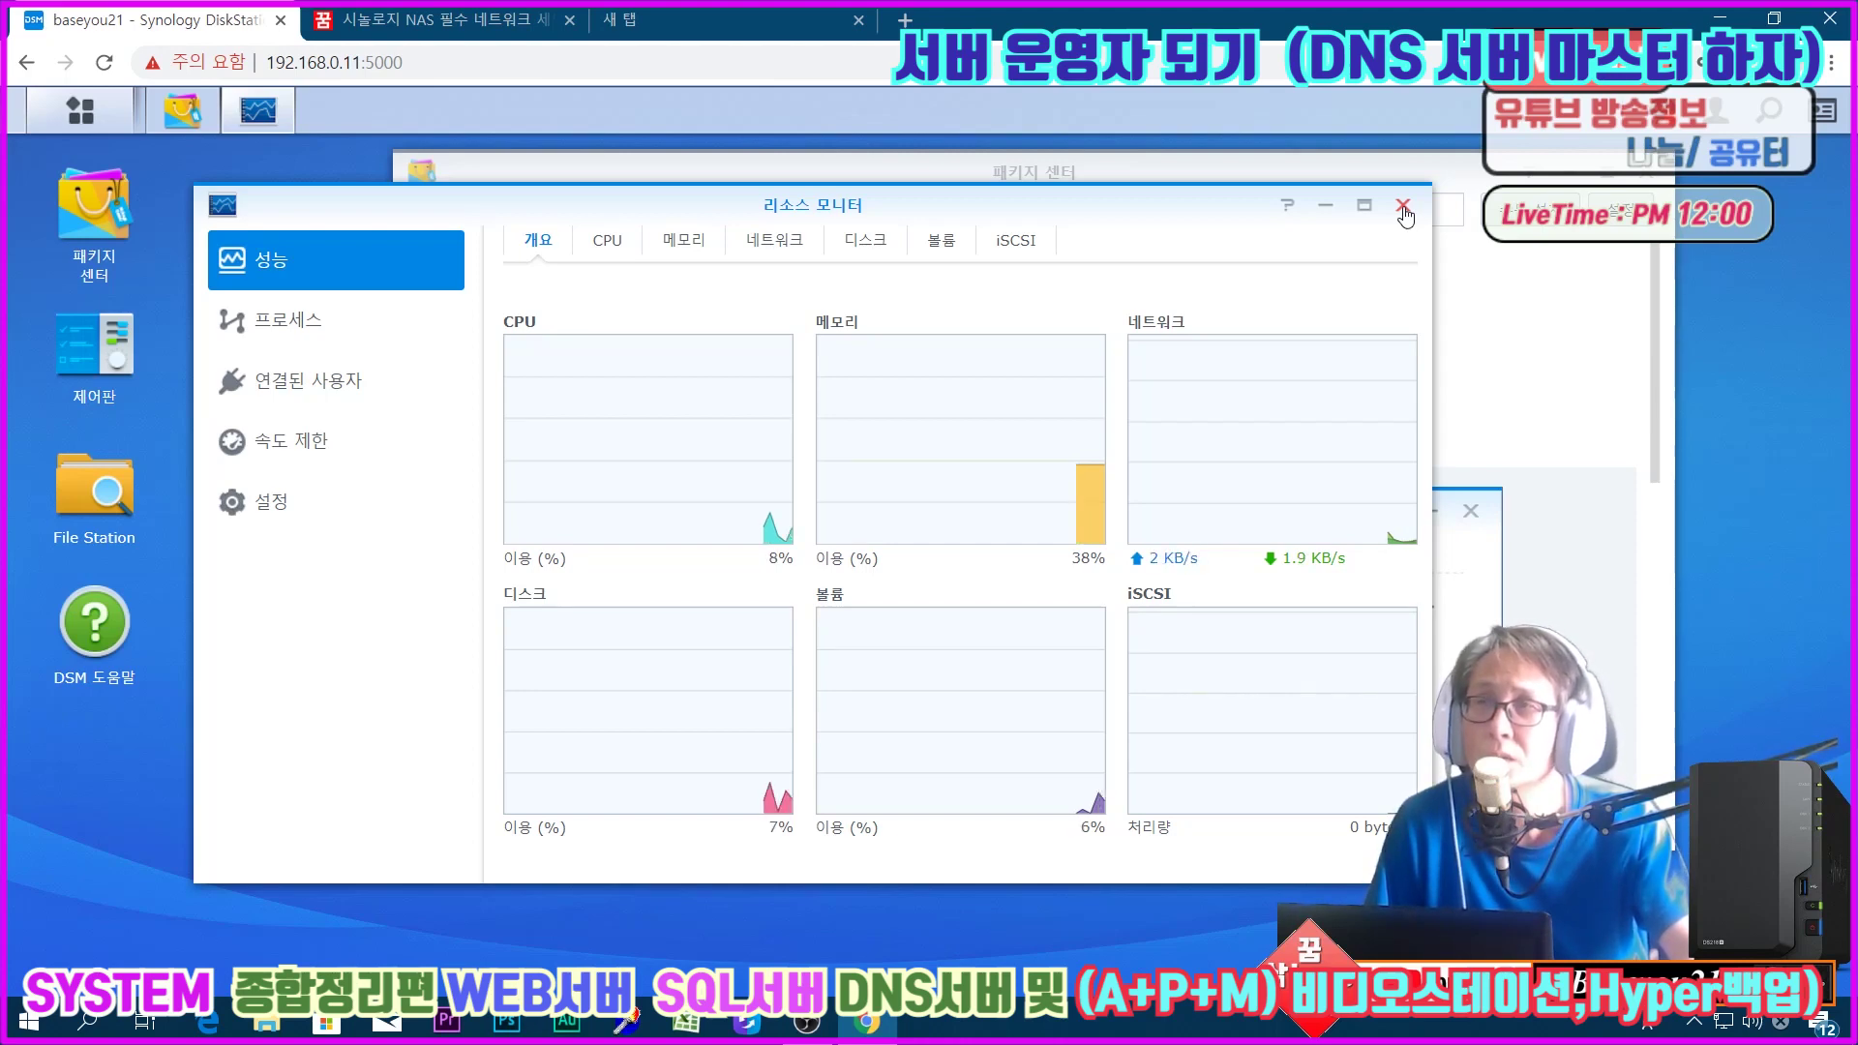
click(1404, 207)
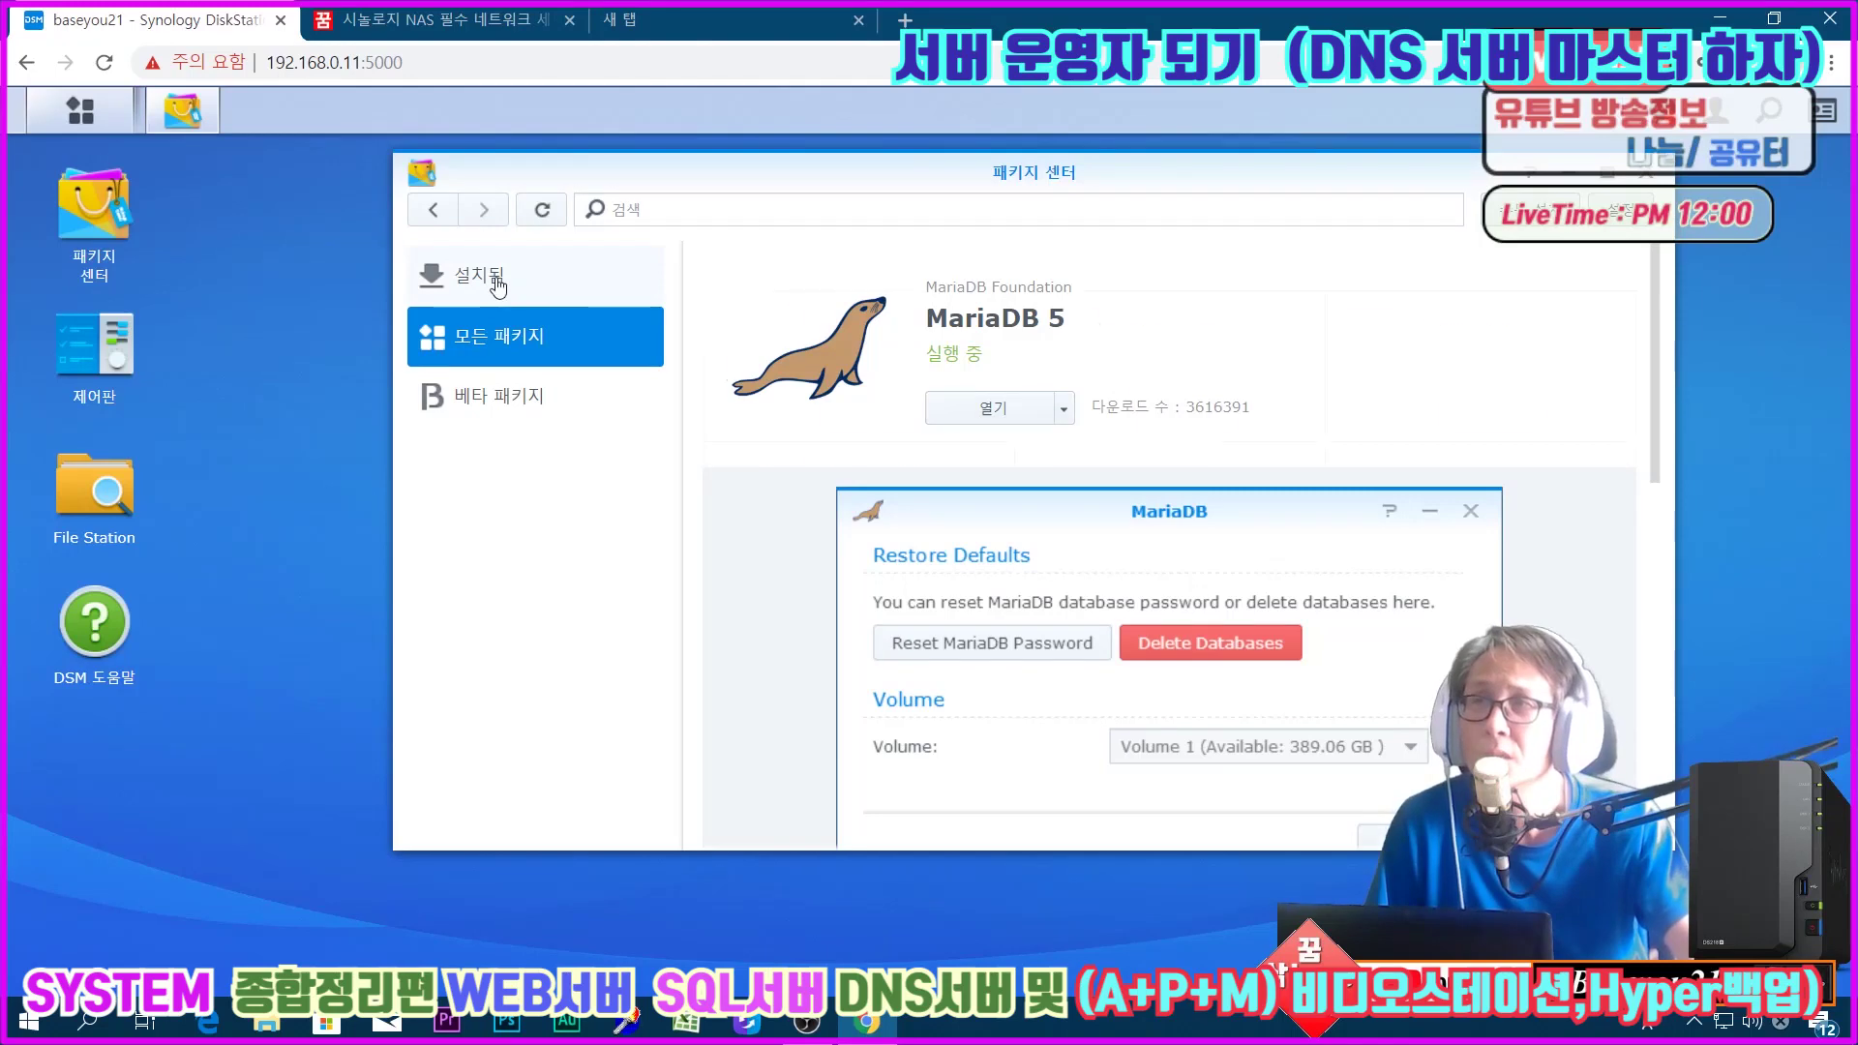
click(496, 280)
Step: Open MariaDB 10 from the full package catalogue and start its installation
click(451, 336)
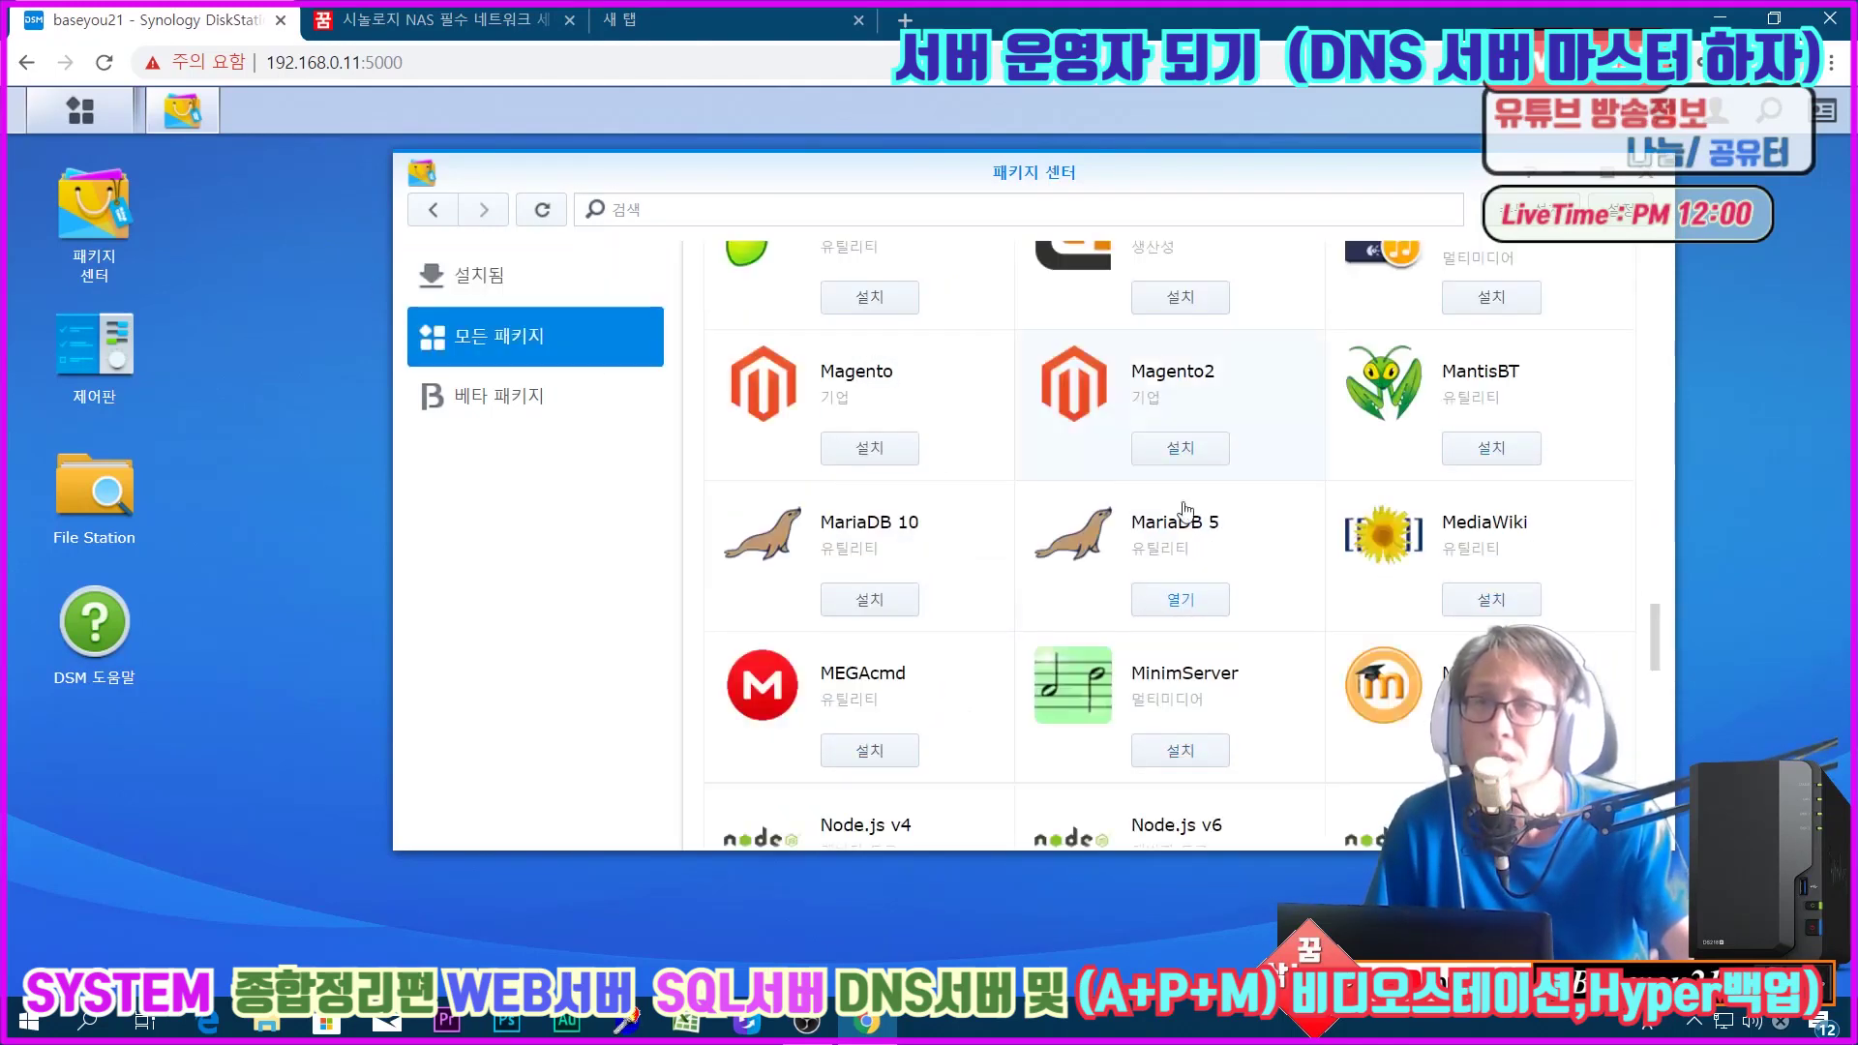
click(954, 552)
click(1023, 413)
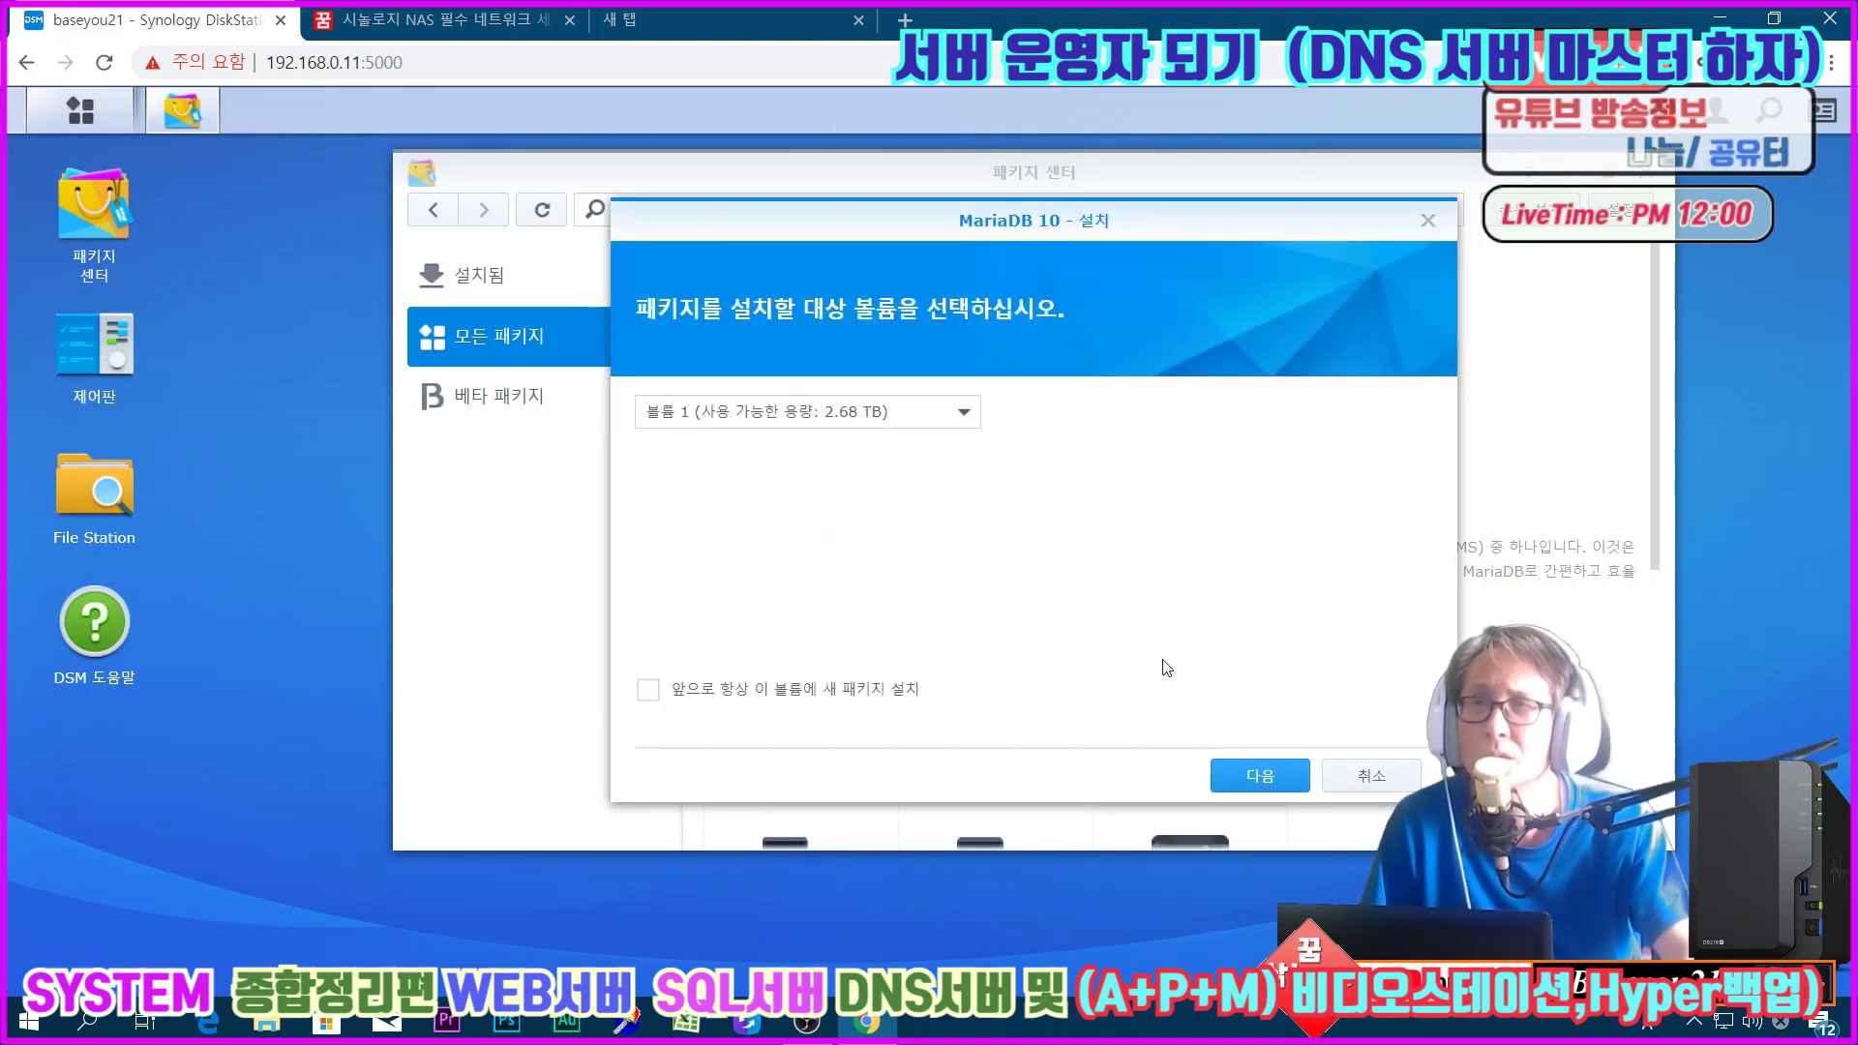
Step: Set and confirm the MariaDB 10 database password, then apply the install on Volume 1
click(1258, 774)
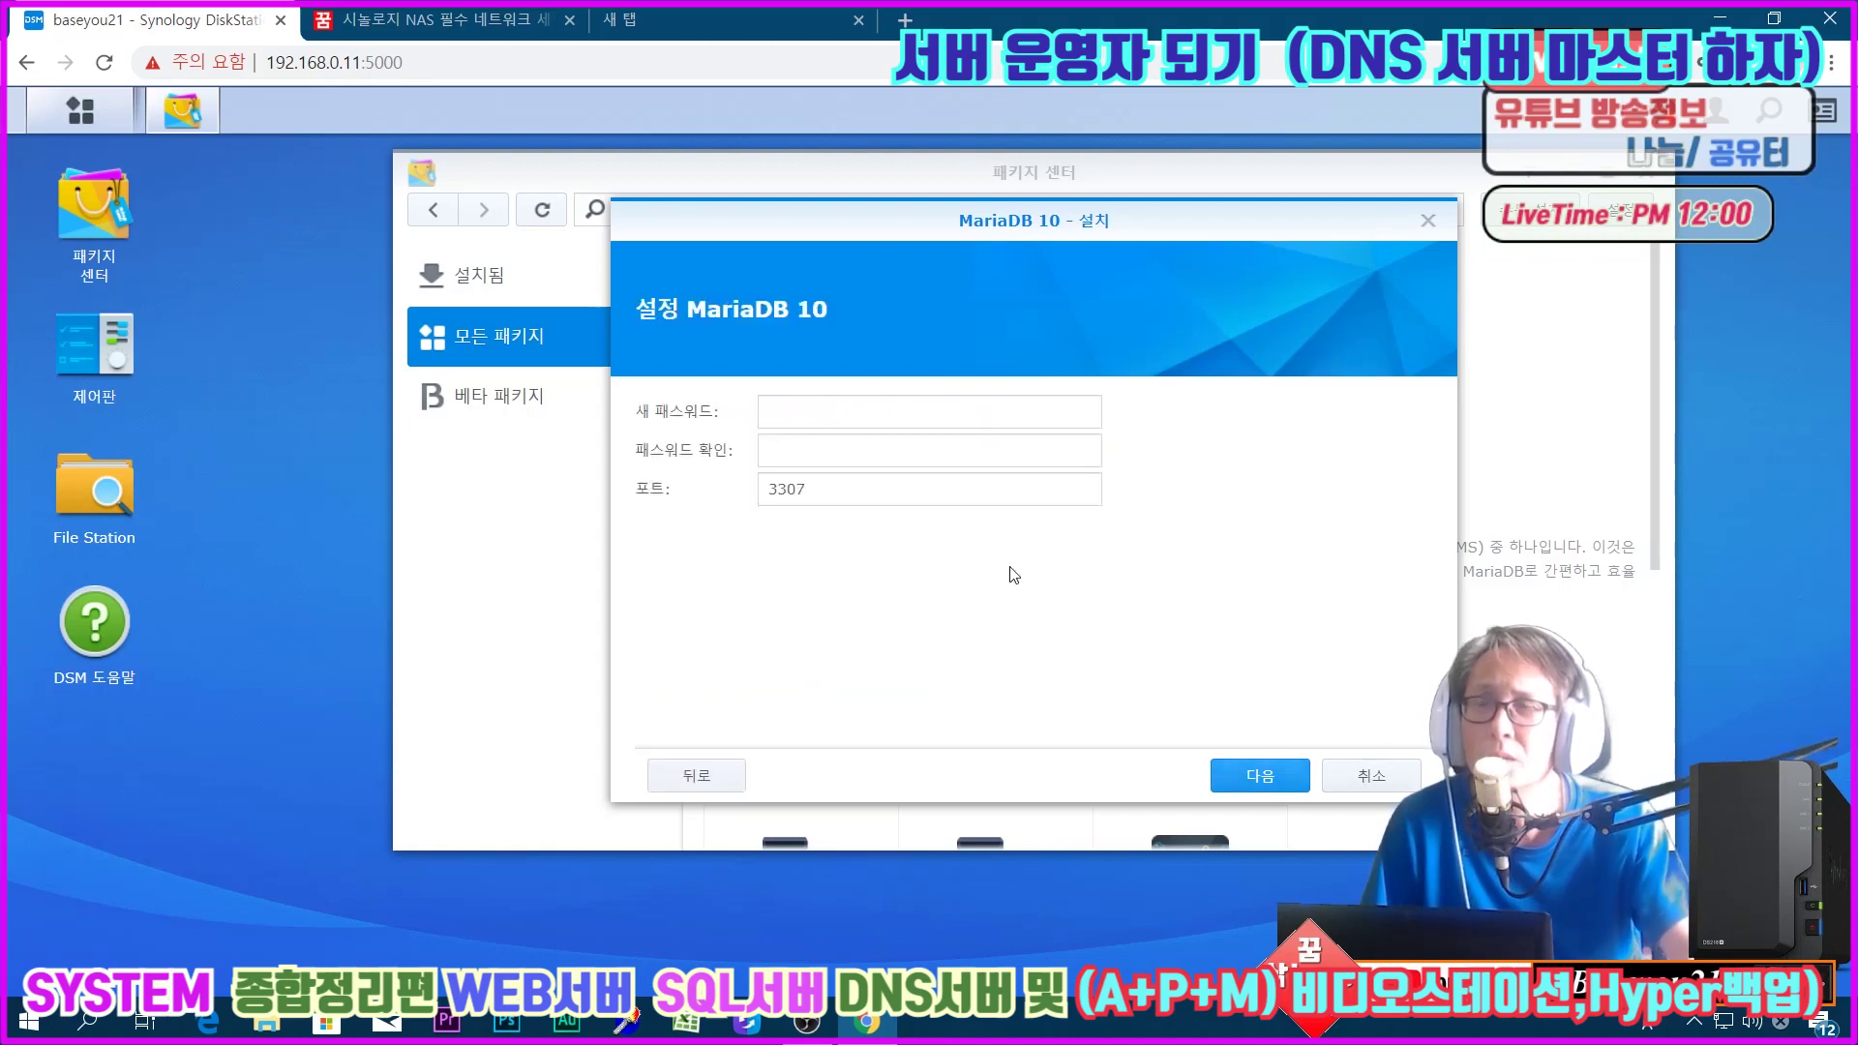
click(845, 412)
text(a)
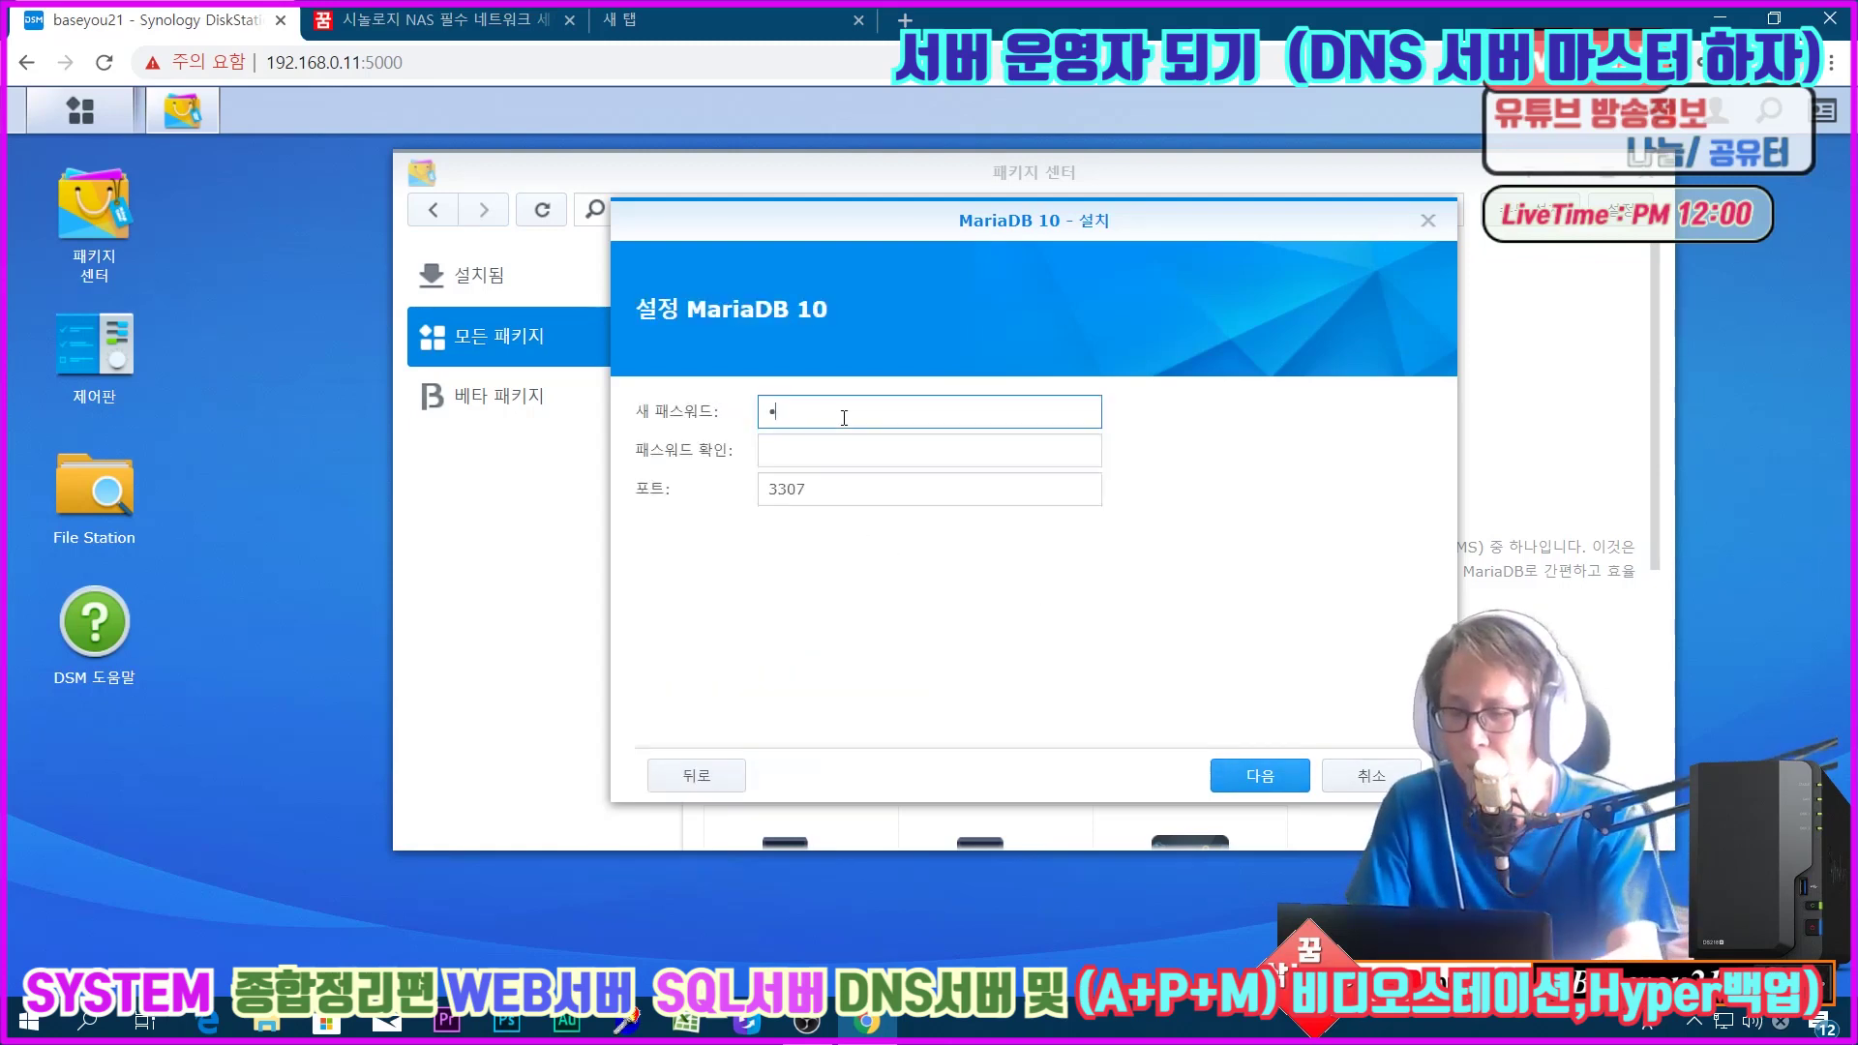
key(BackSpace)
text(**********)
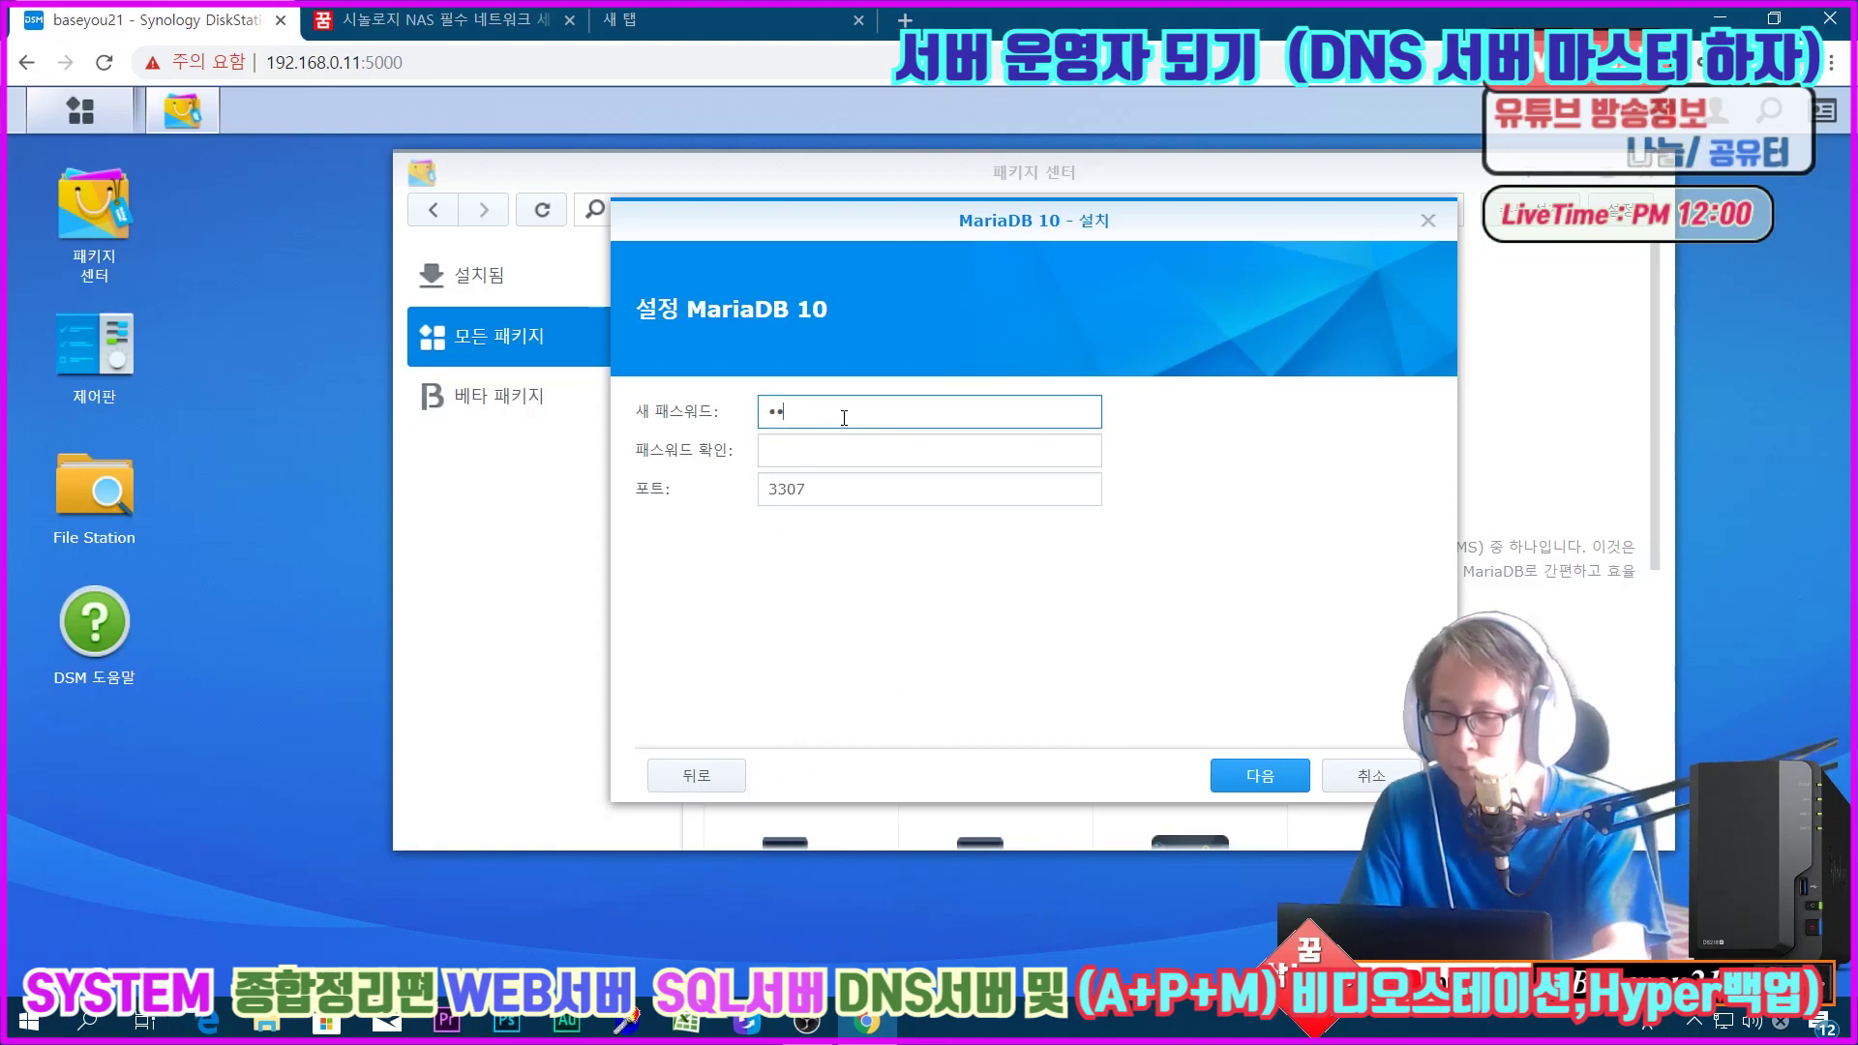
text(**)
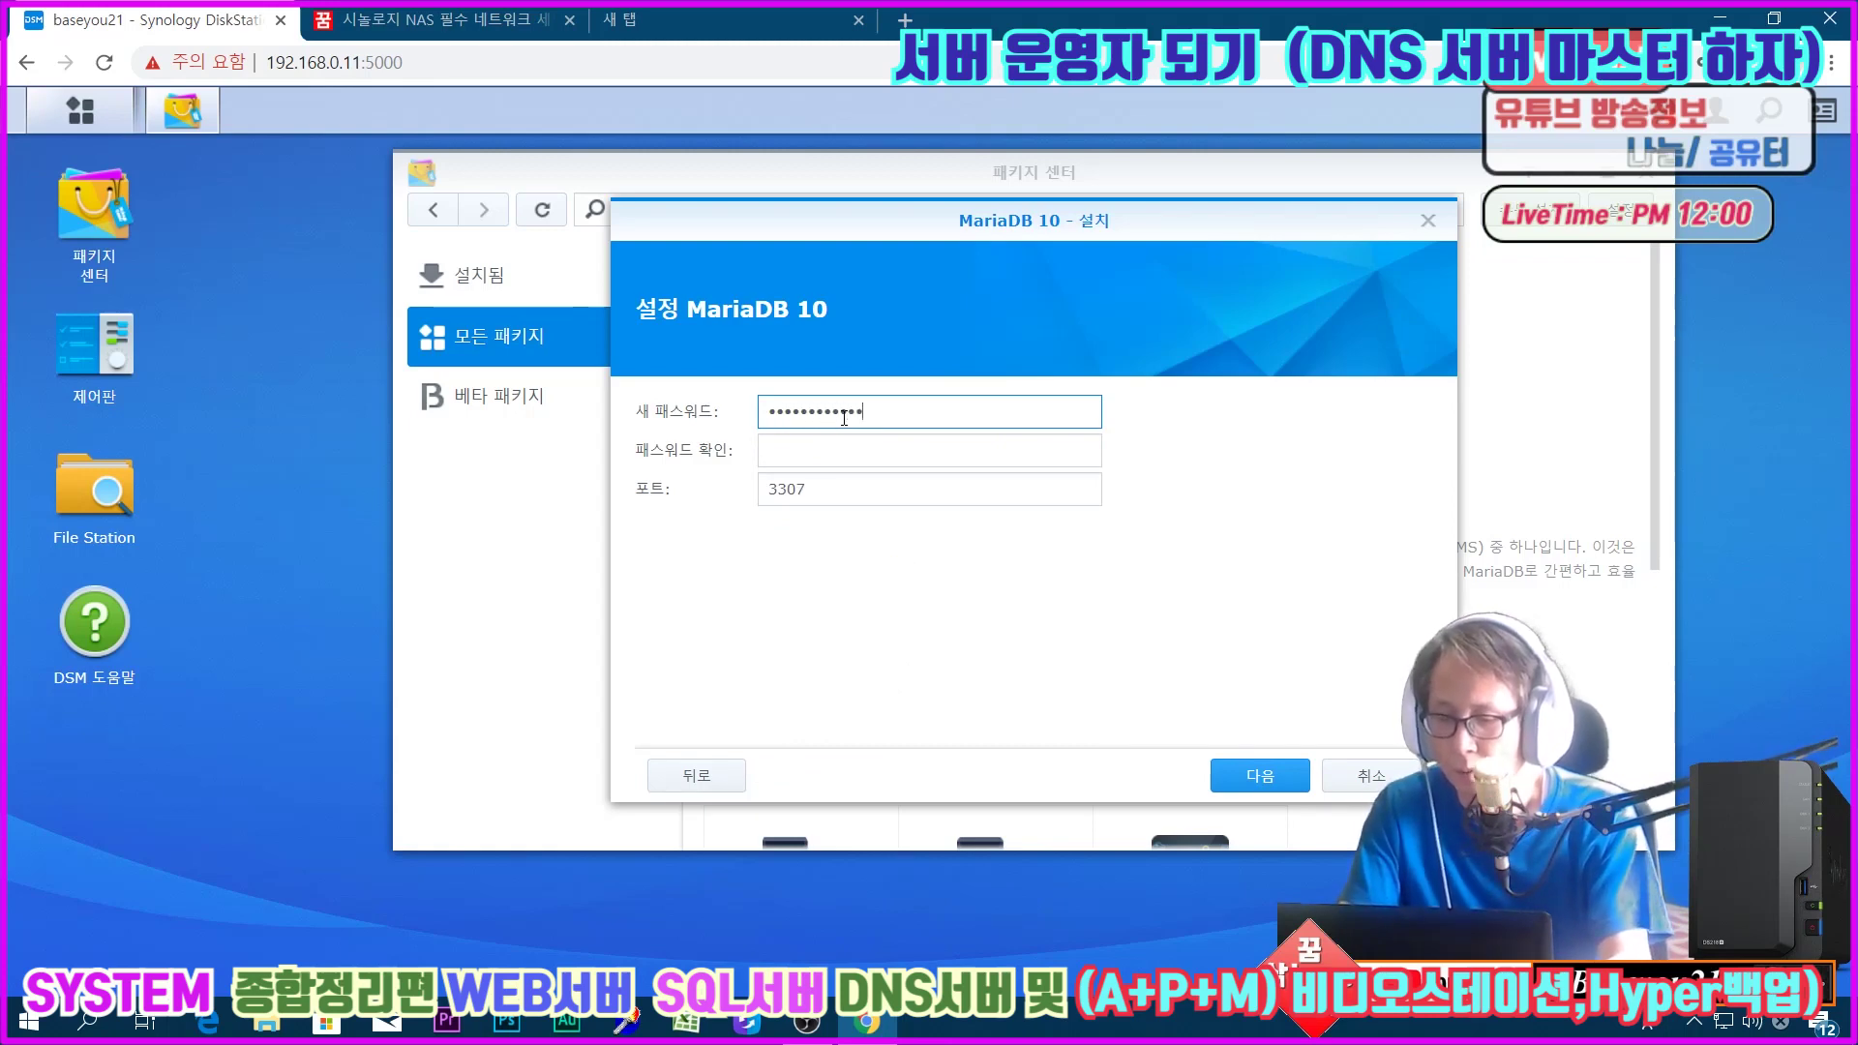
text(**)
key(Tab)
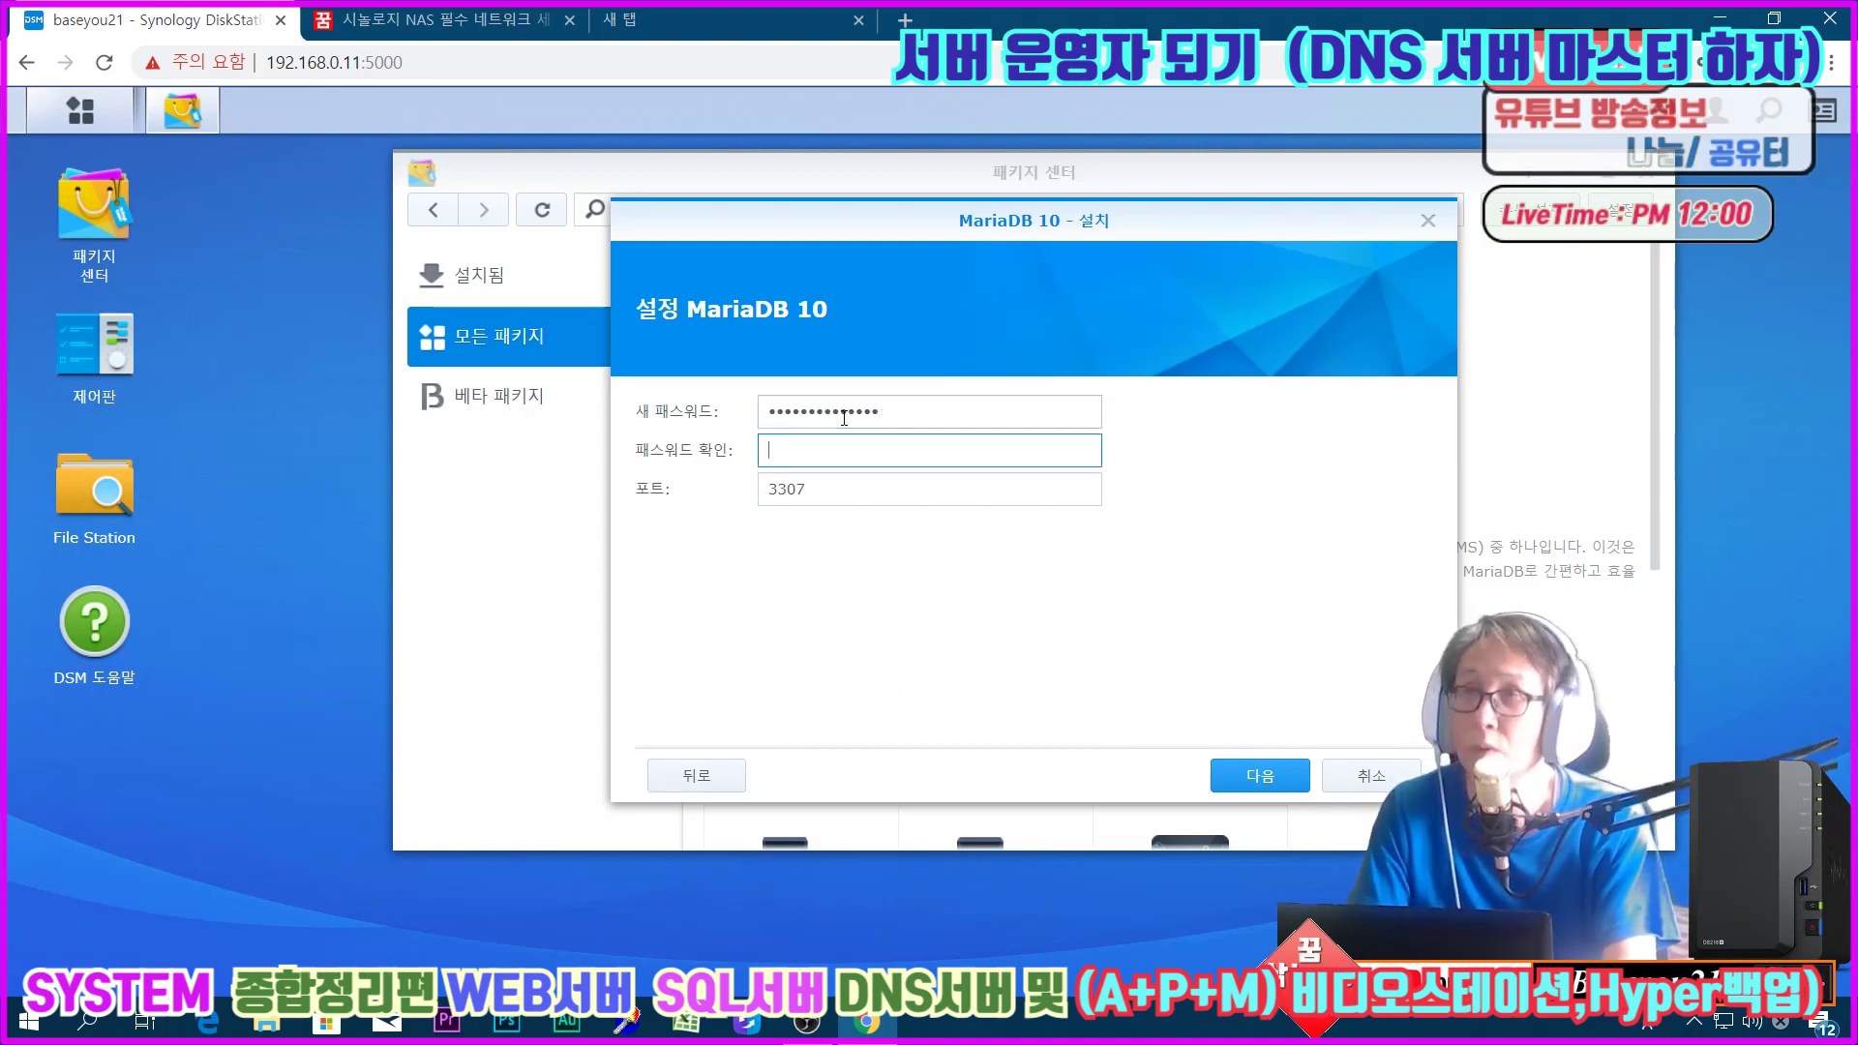
text(***************)
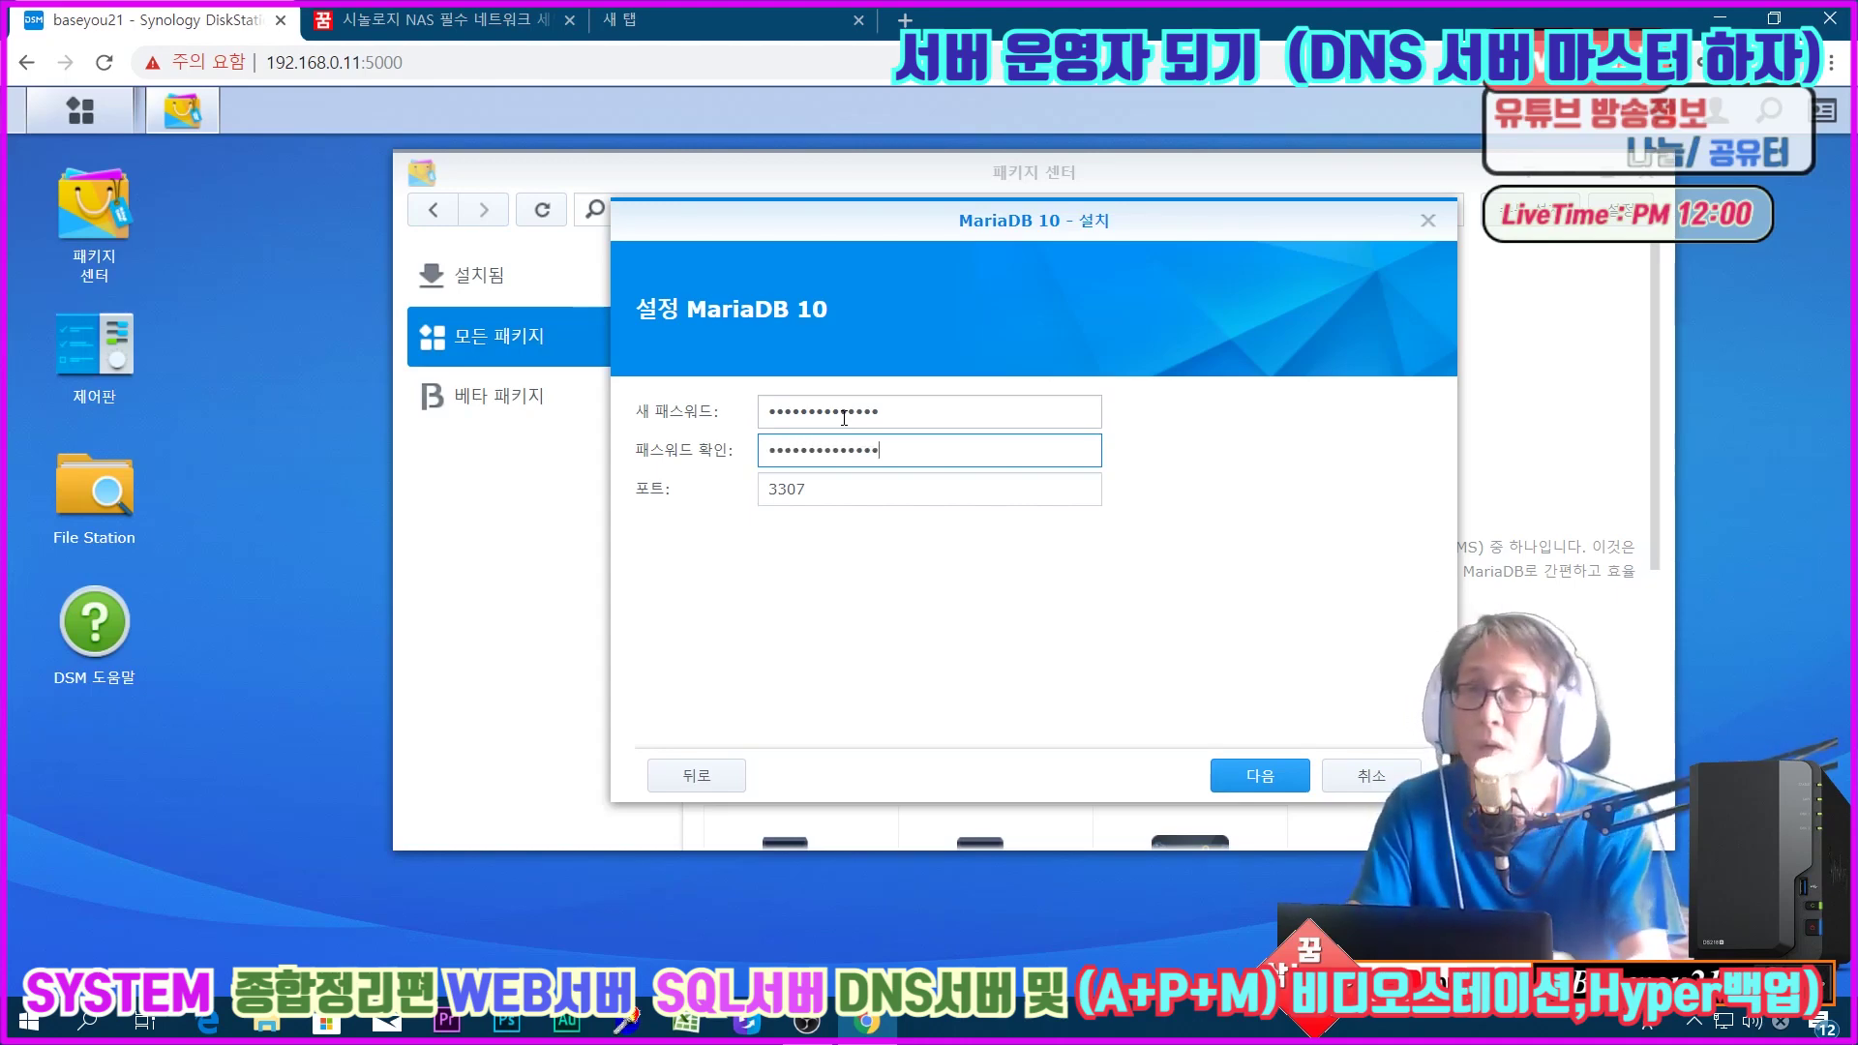
click(1249, 777)
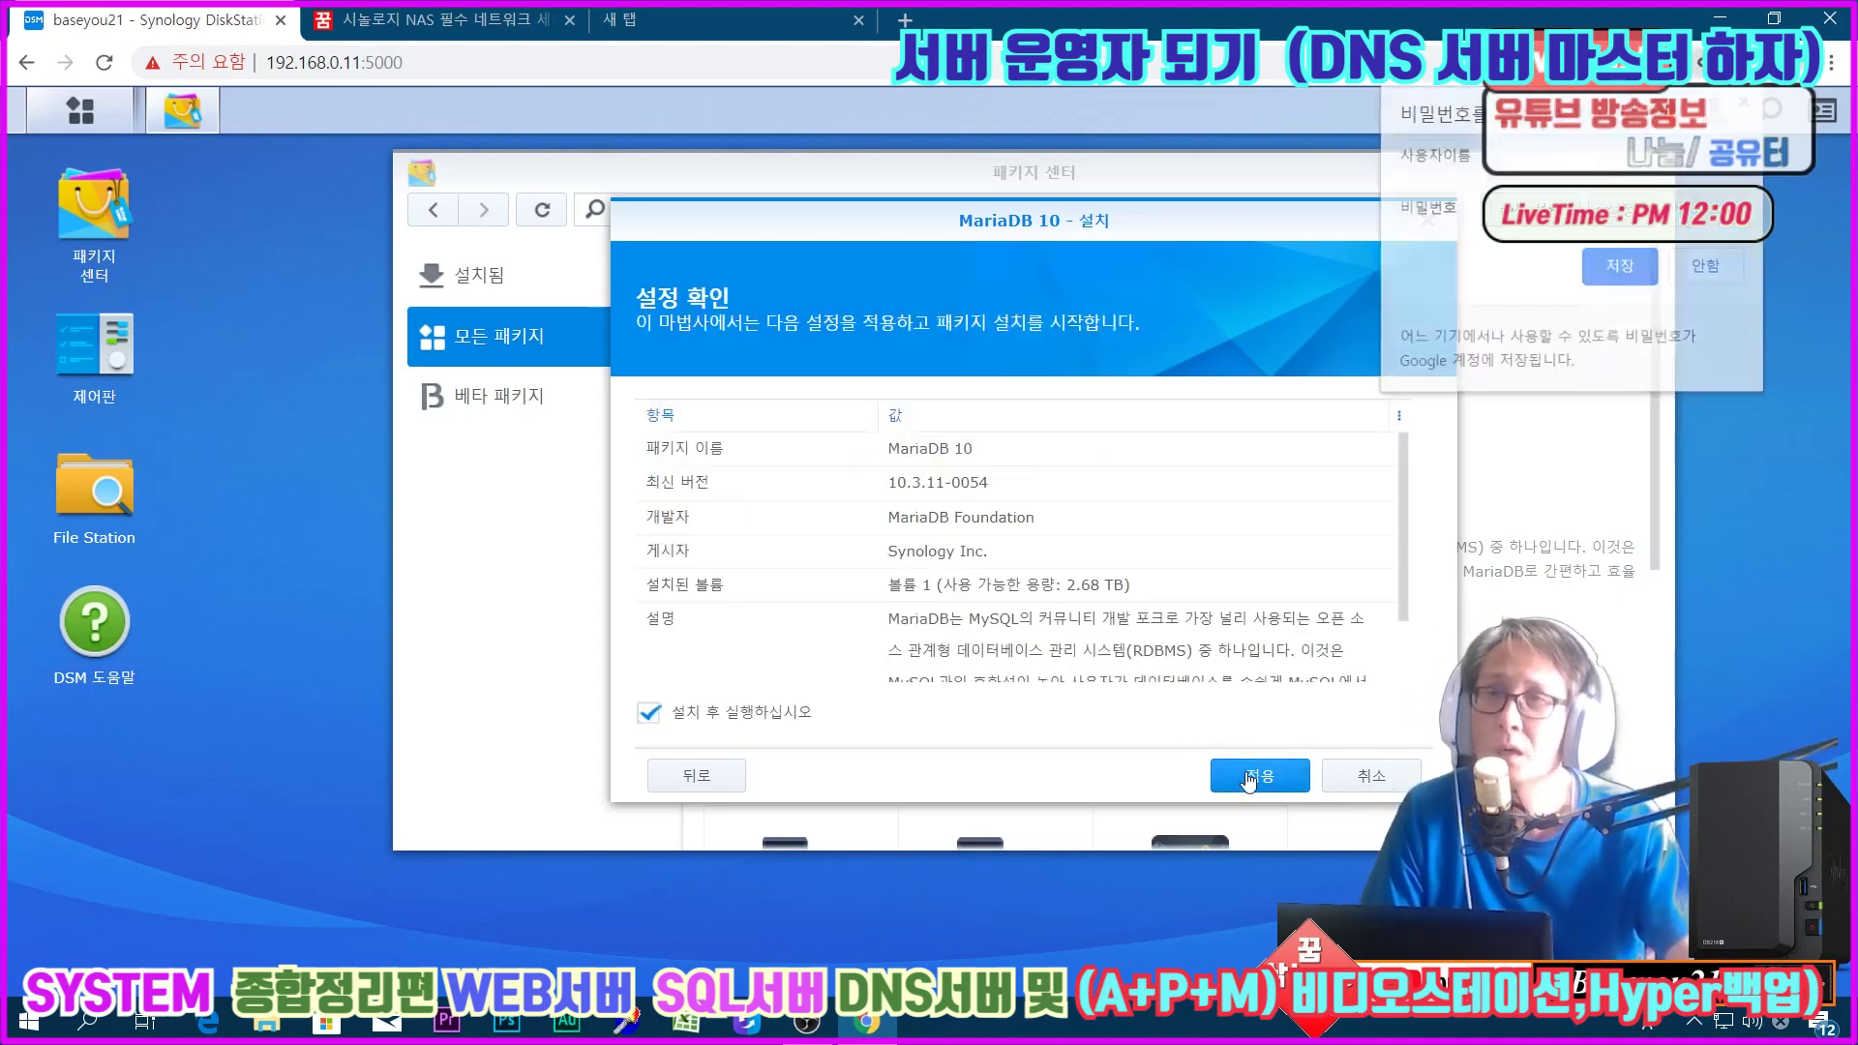
click(1236, 780)
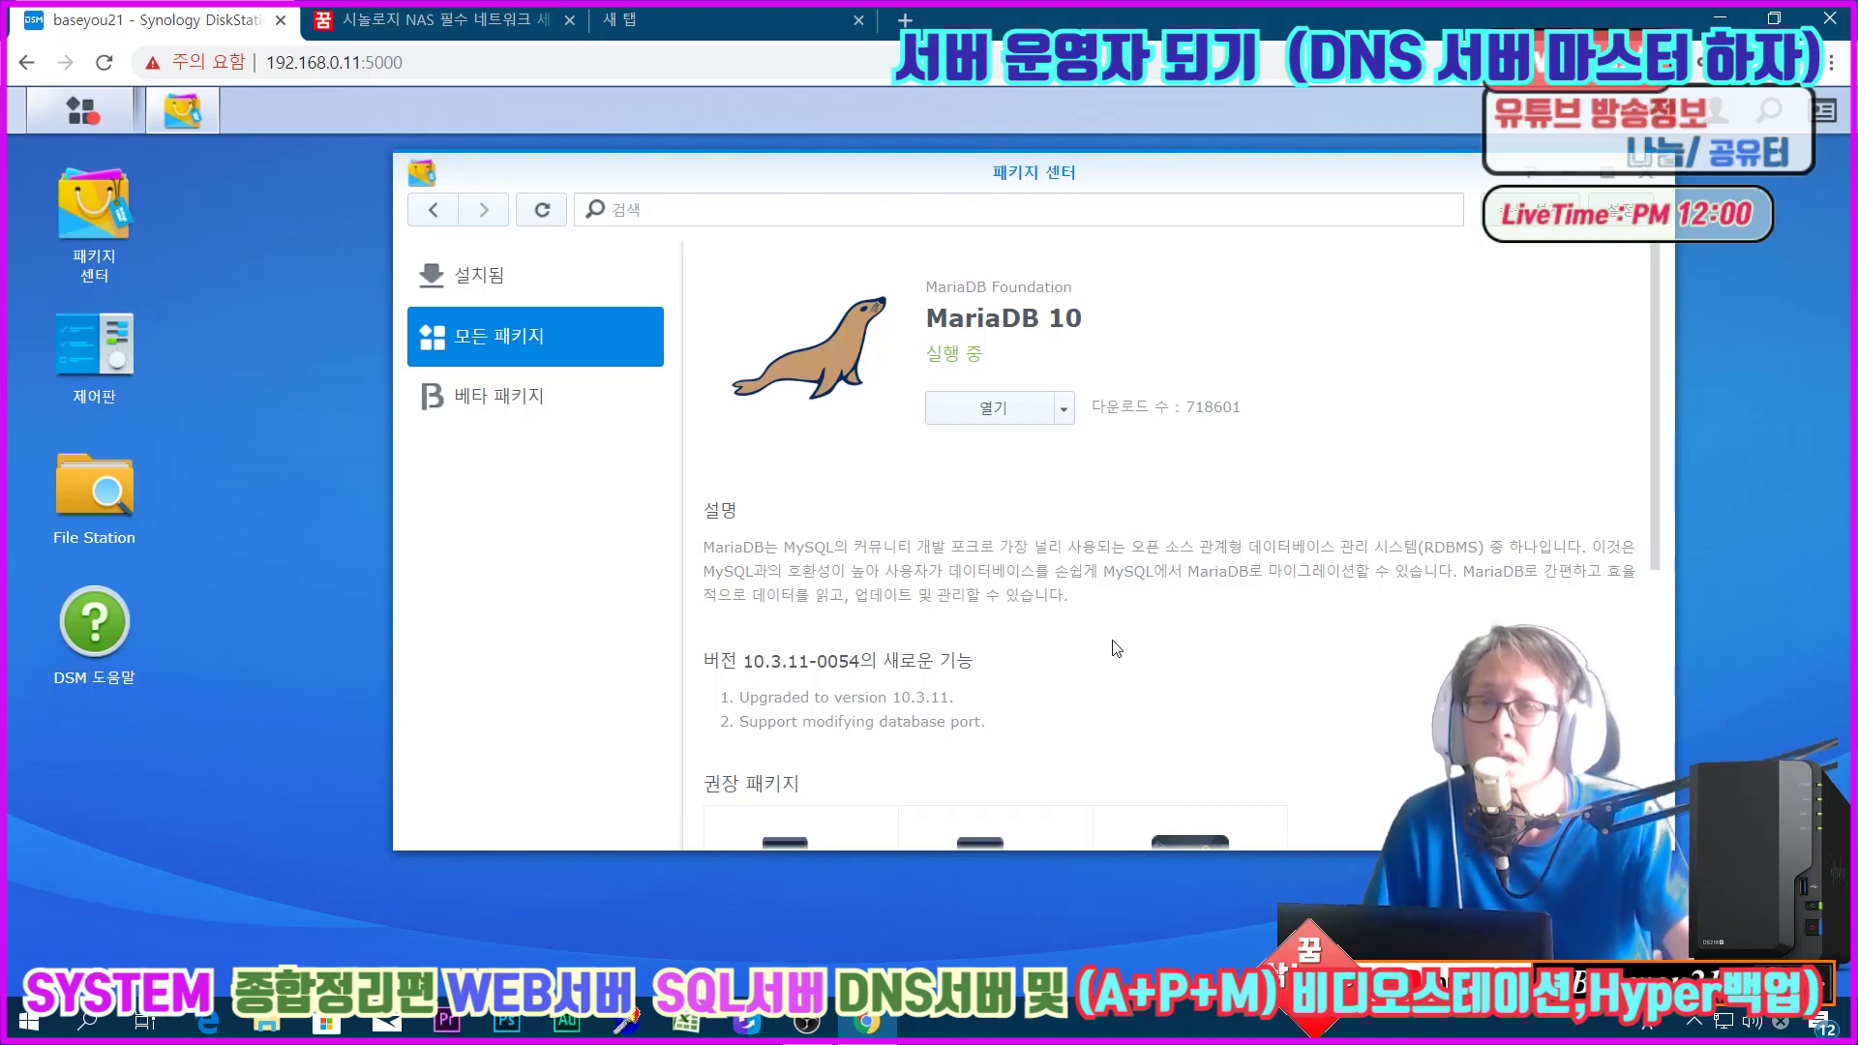
Step: Browse the installed, beta and full package lists in Package Center
click(466, 286)
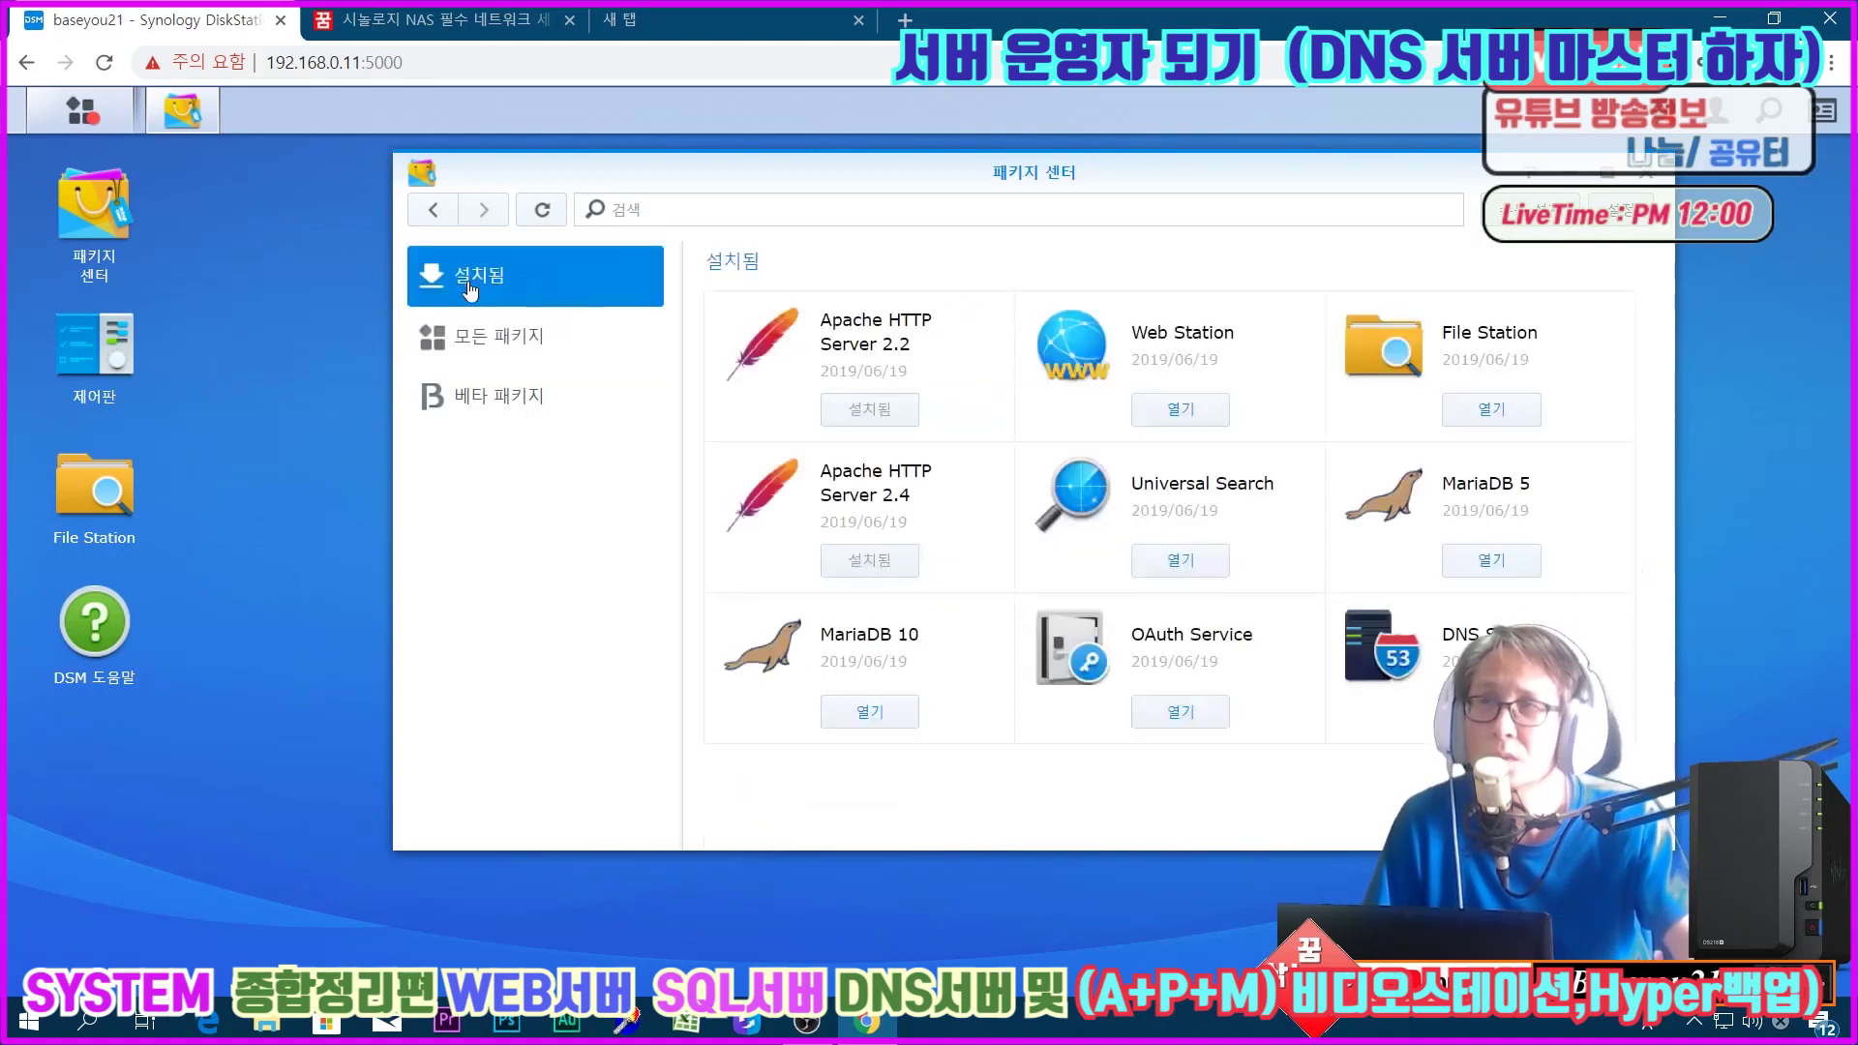
click(481, 412)
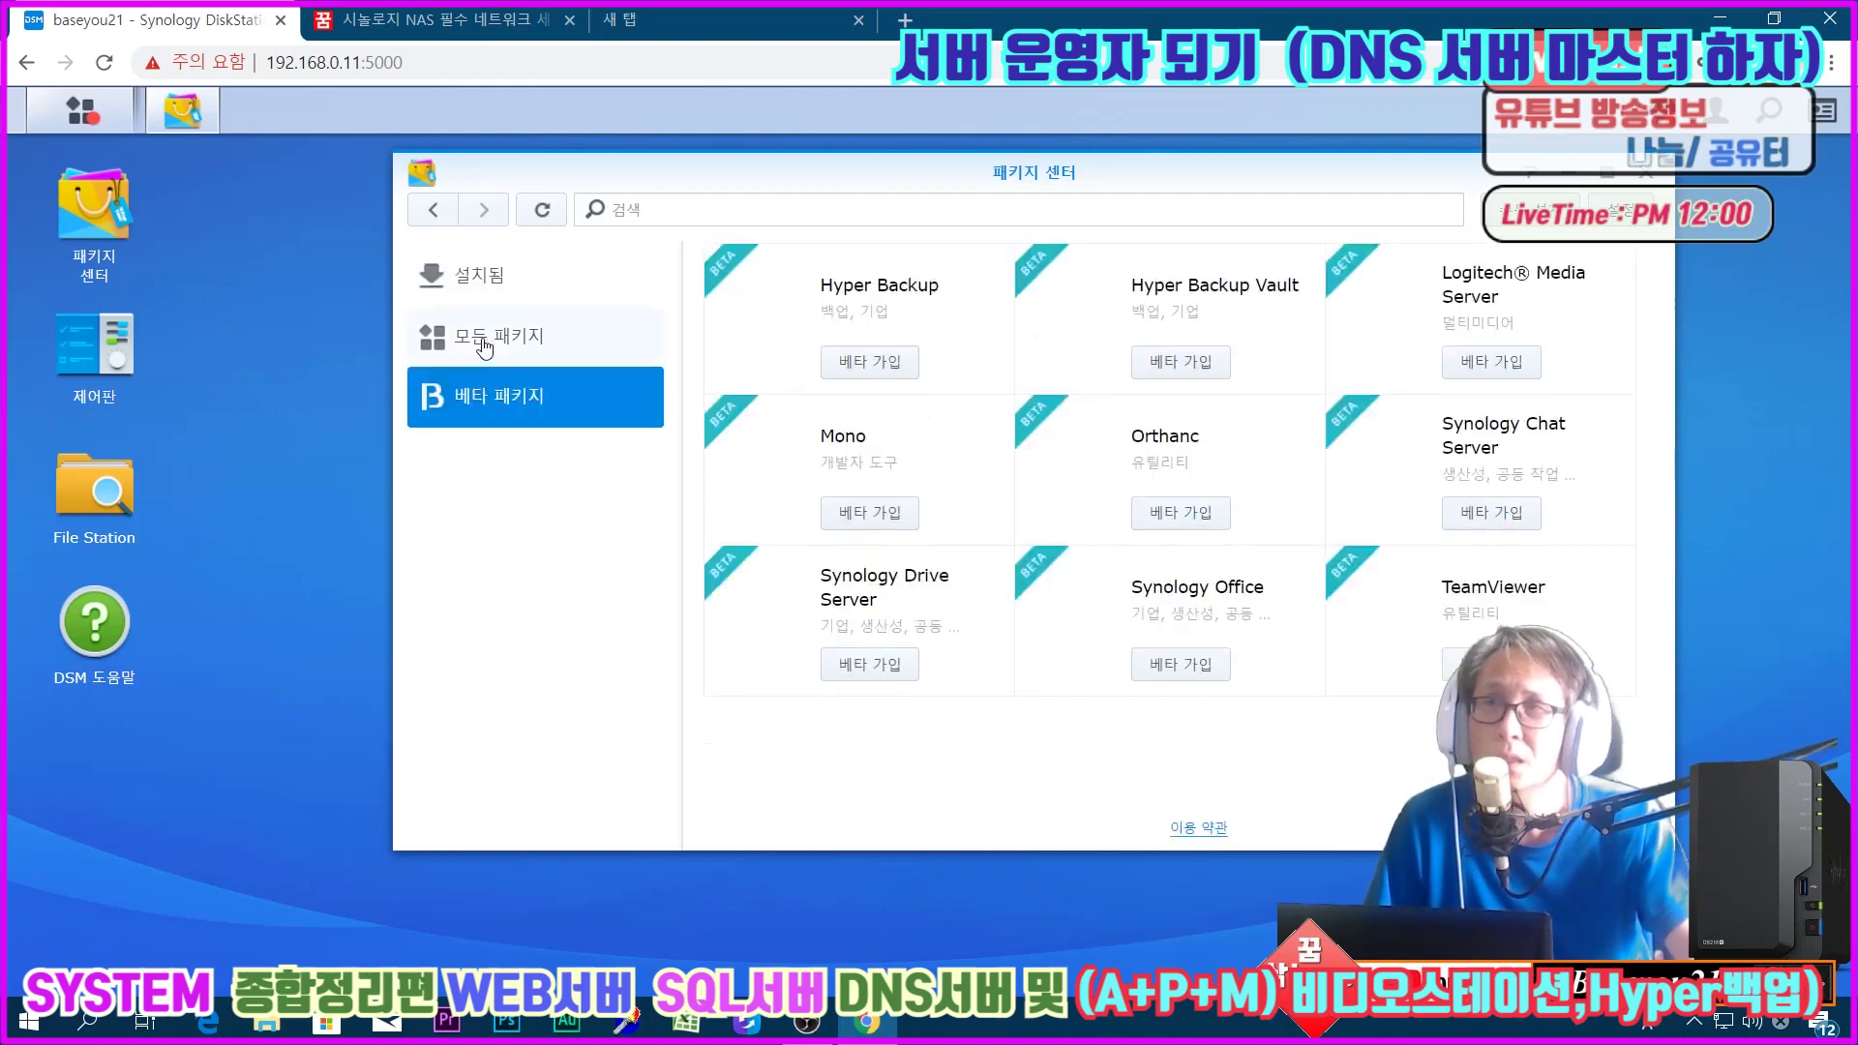
click(484, 347)
click(475, 283)
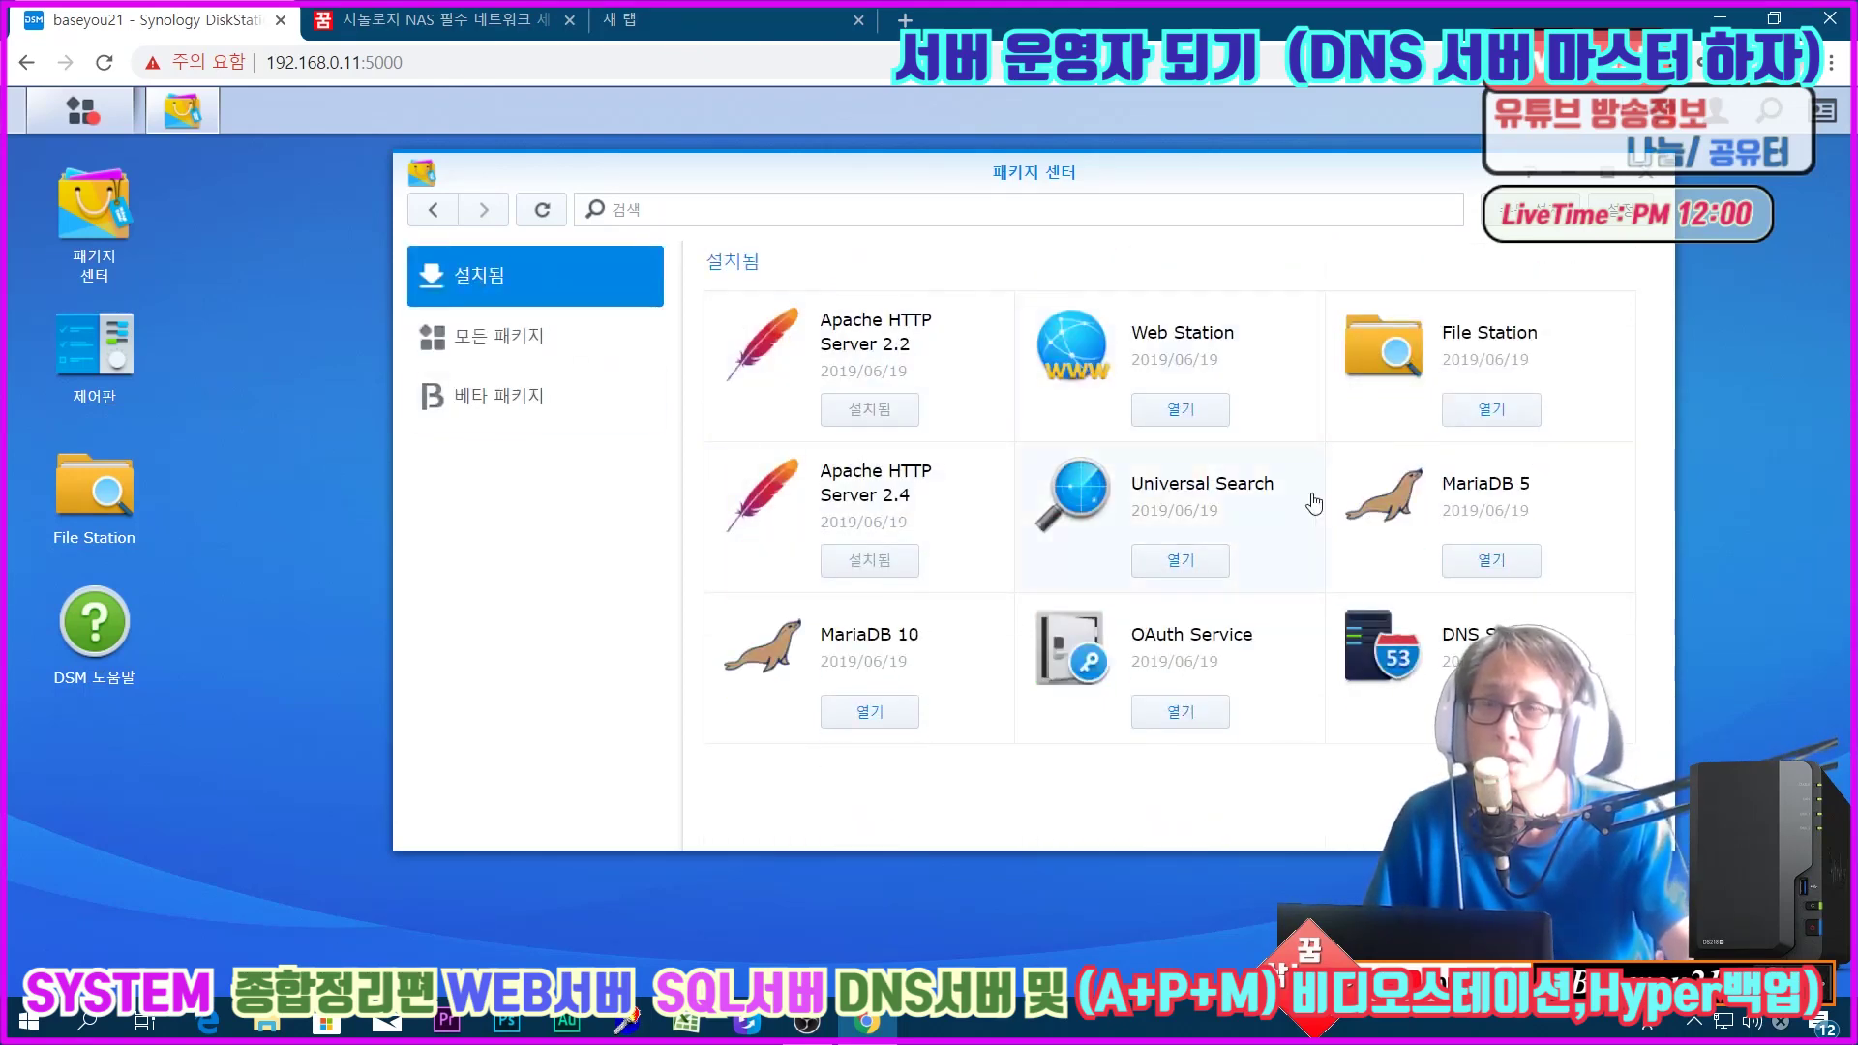
click(494, 338)
scroll(1206, 581, down, 10)
scroll(1206, 581, up, 3)
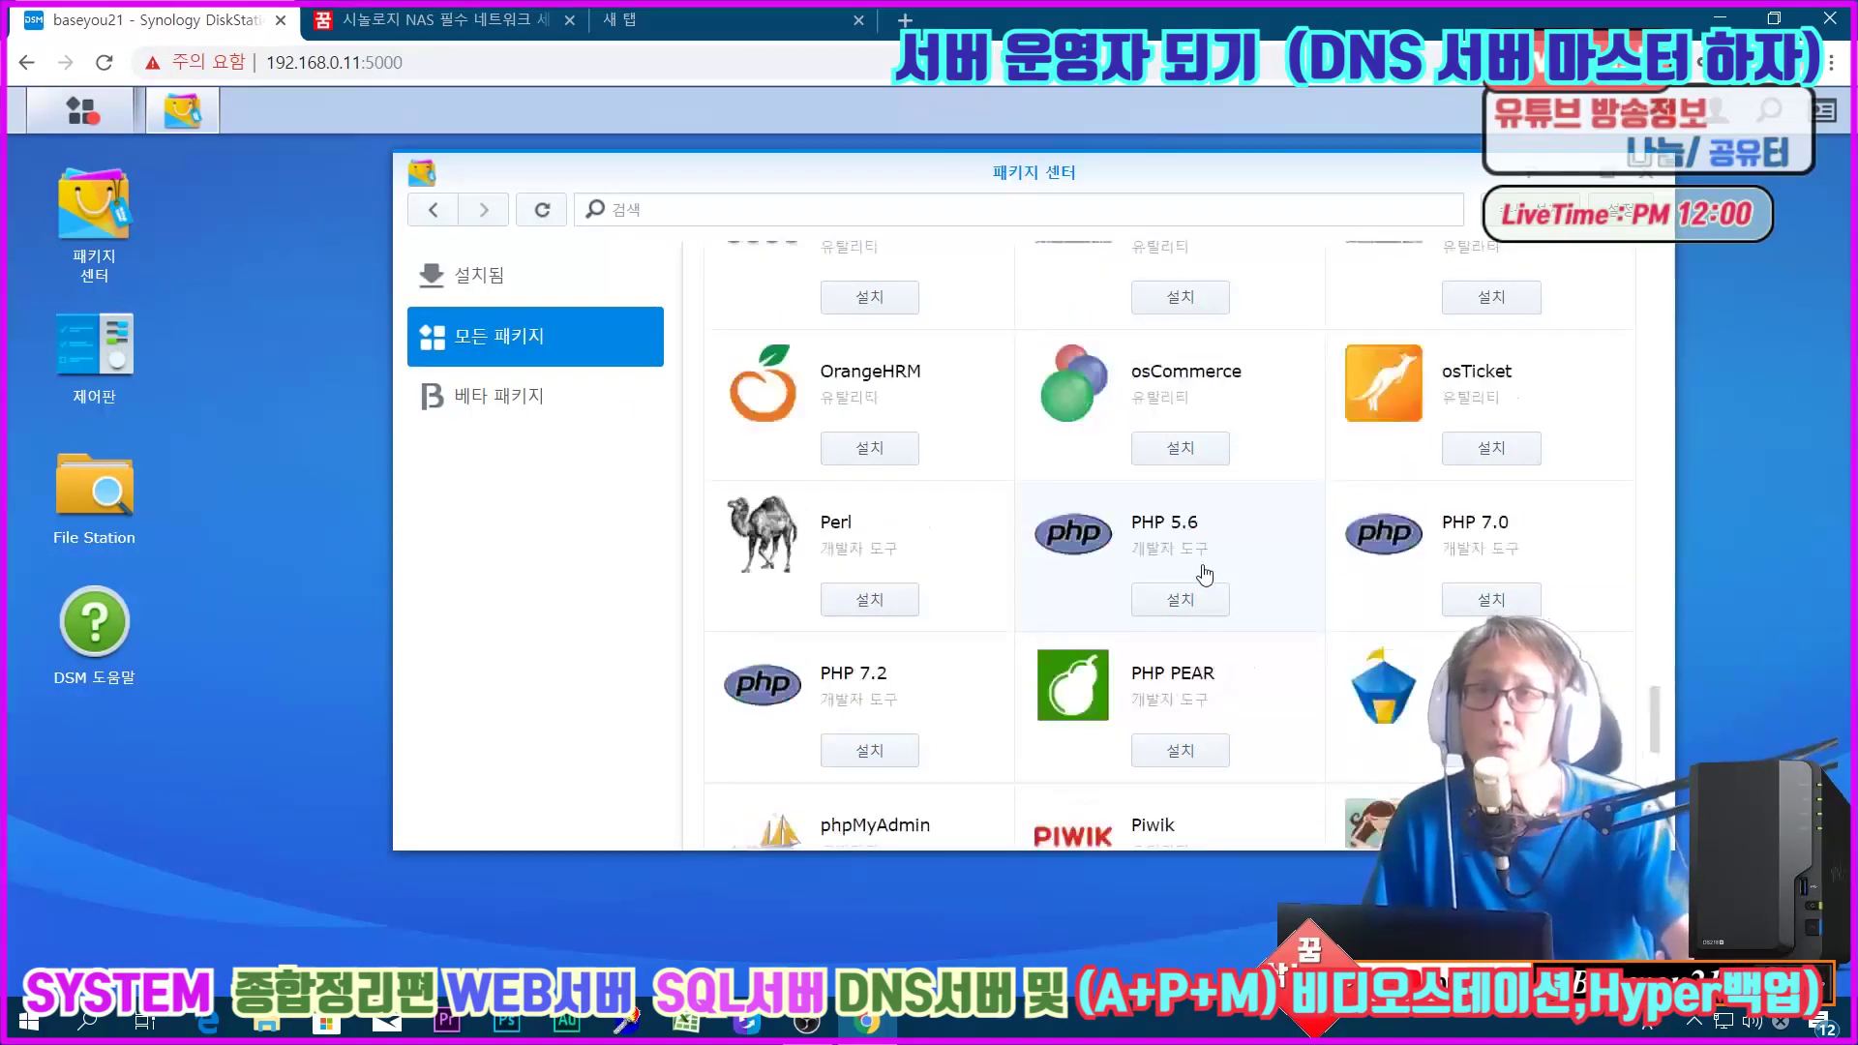
Step: Install PHP 5.6 on Volume 1 with default settings
click(1276, 560)
click(1005, 414)
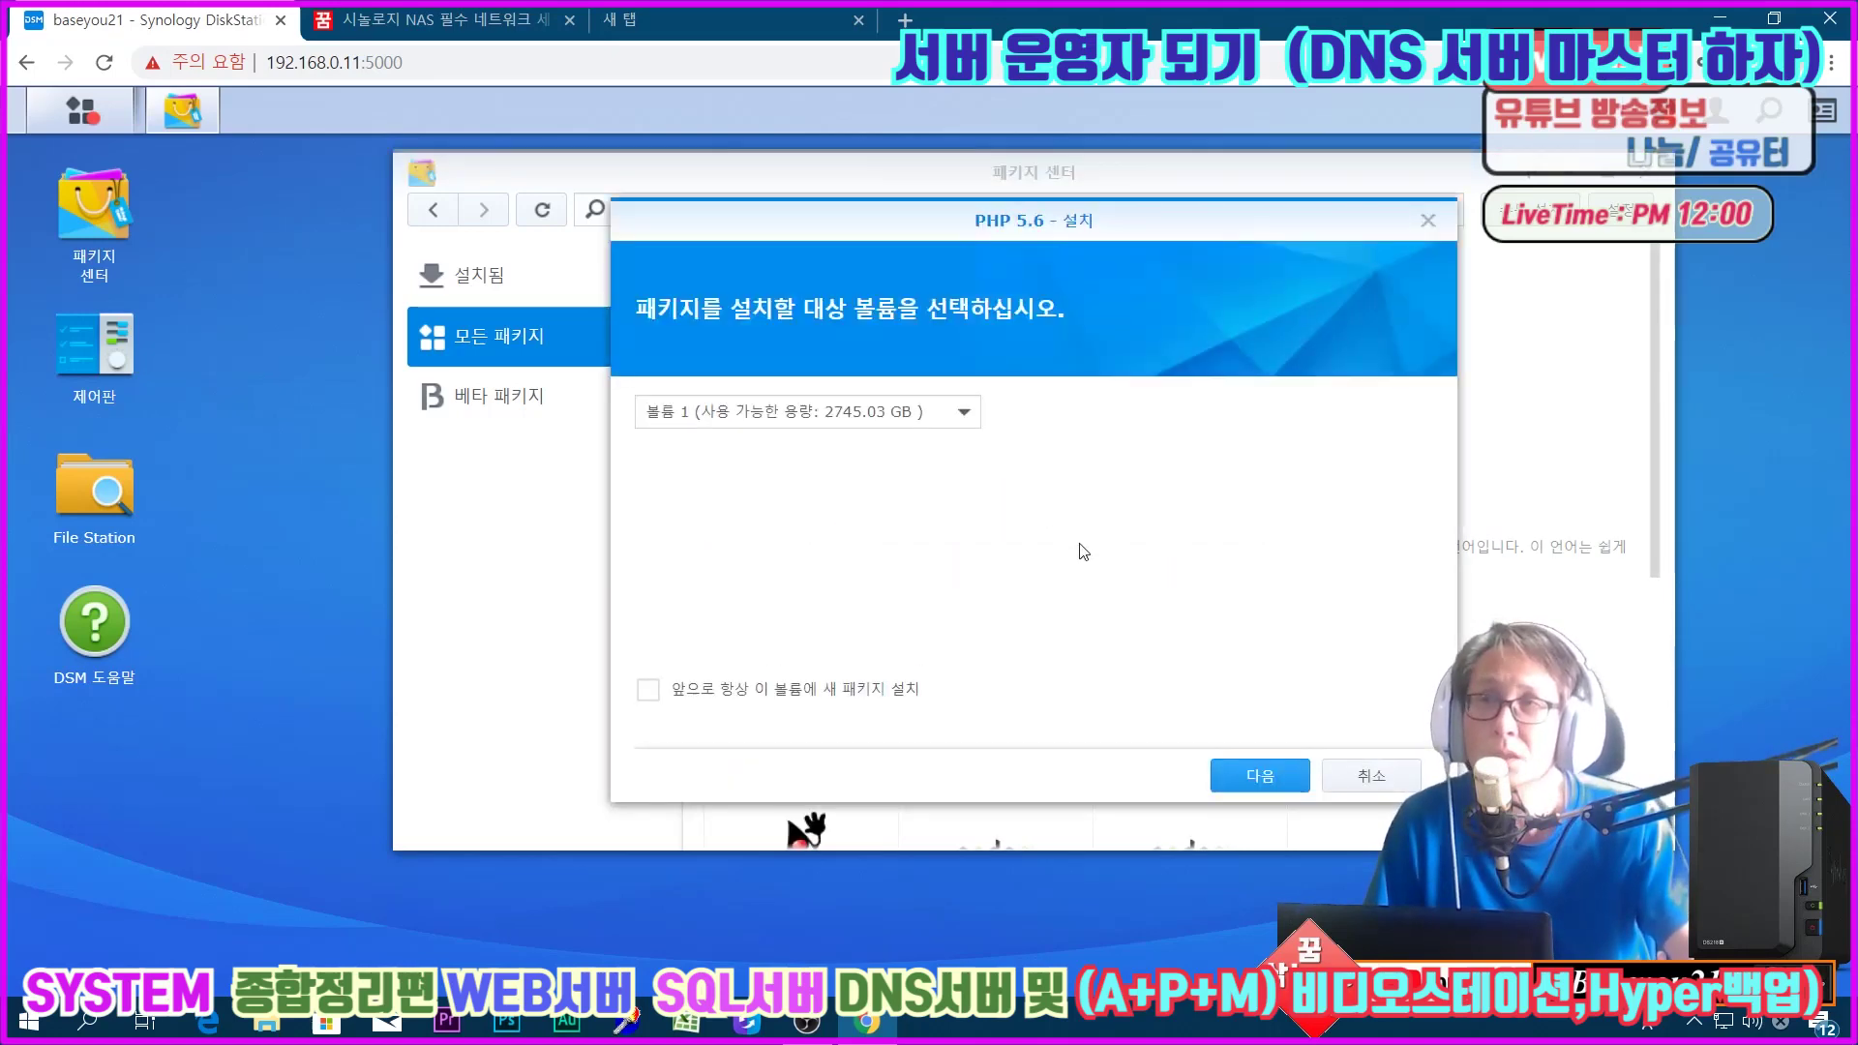
click(1234, 779)
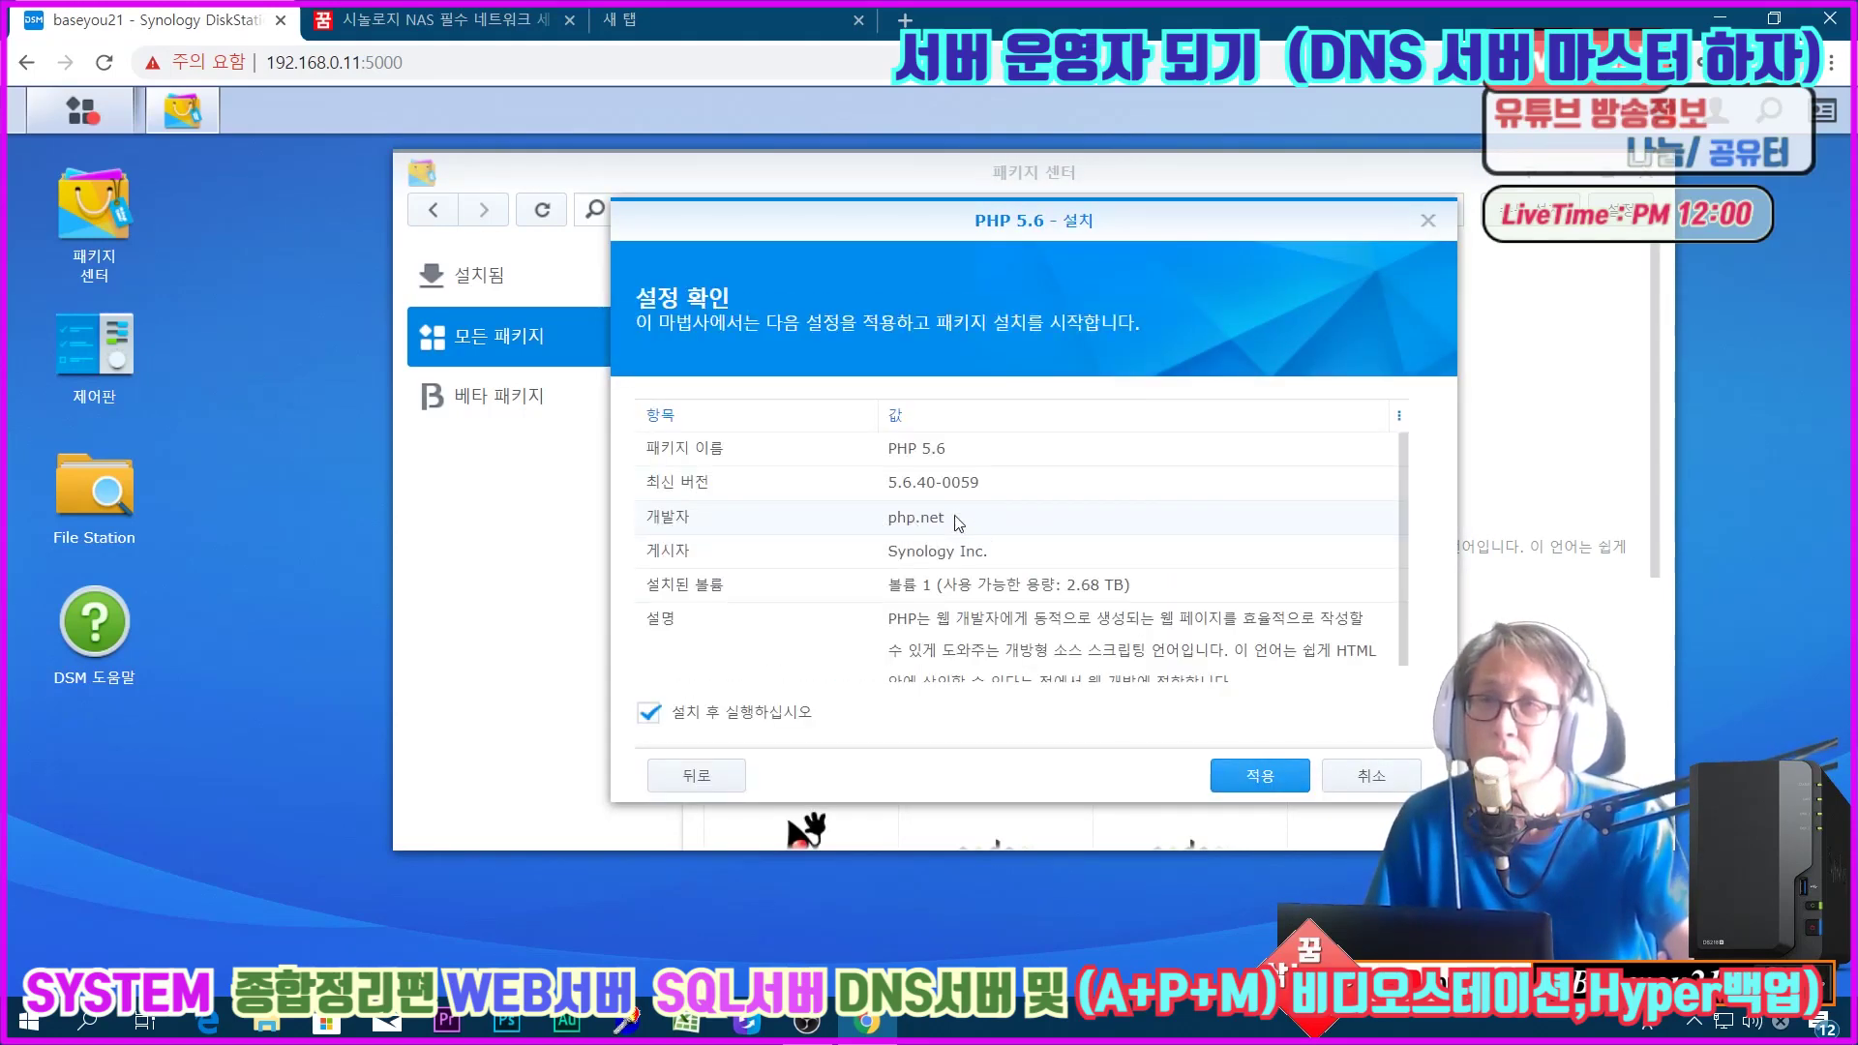
click(1286, 786)
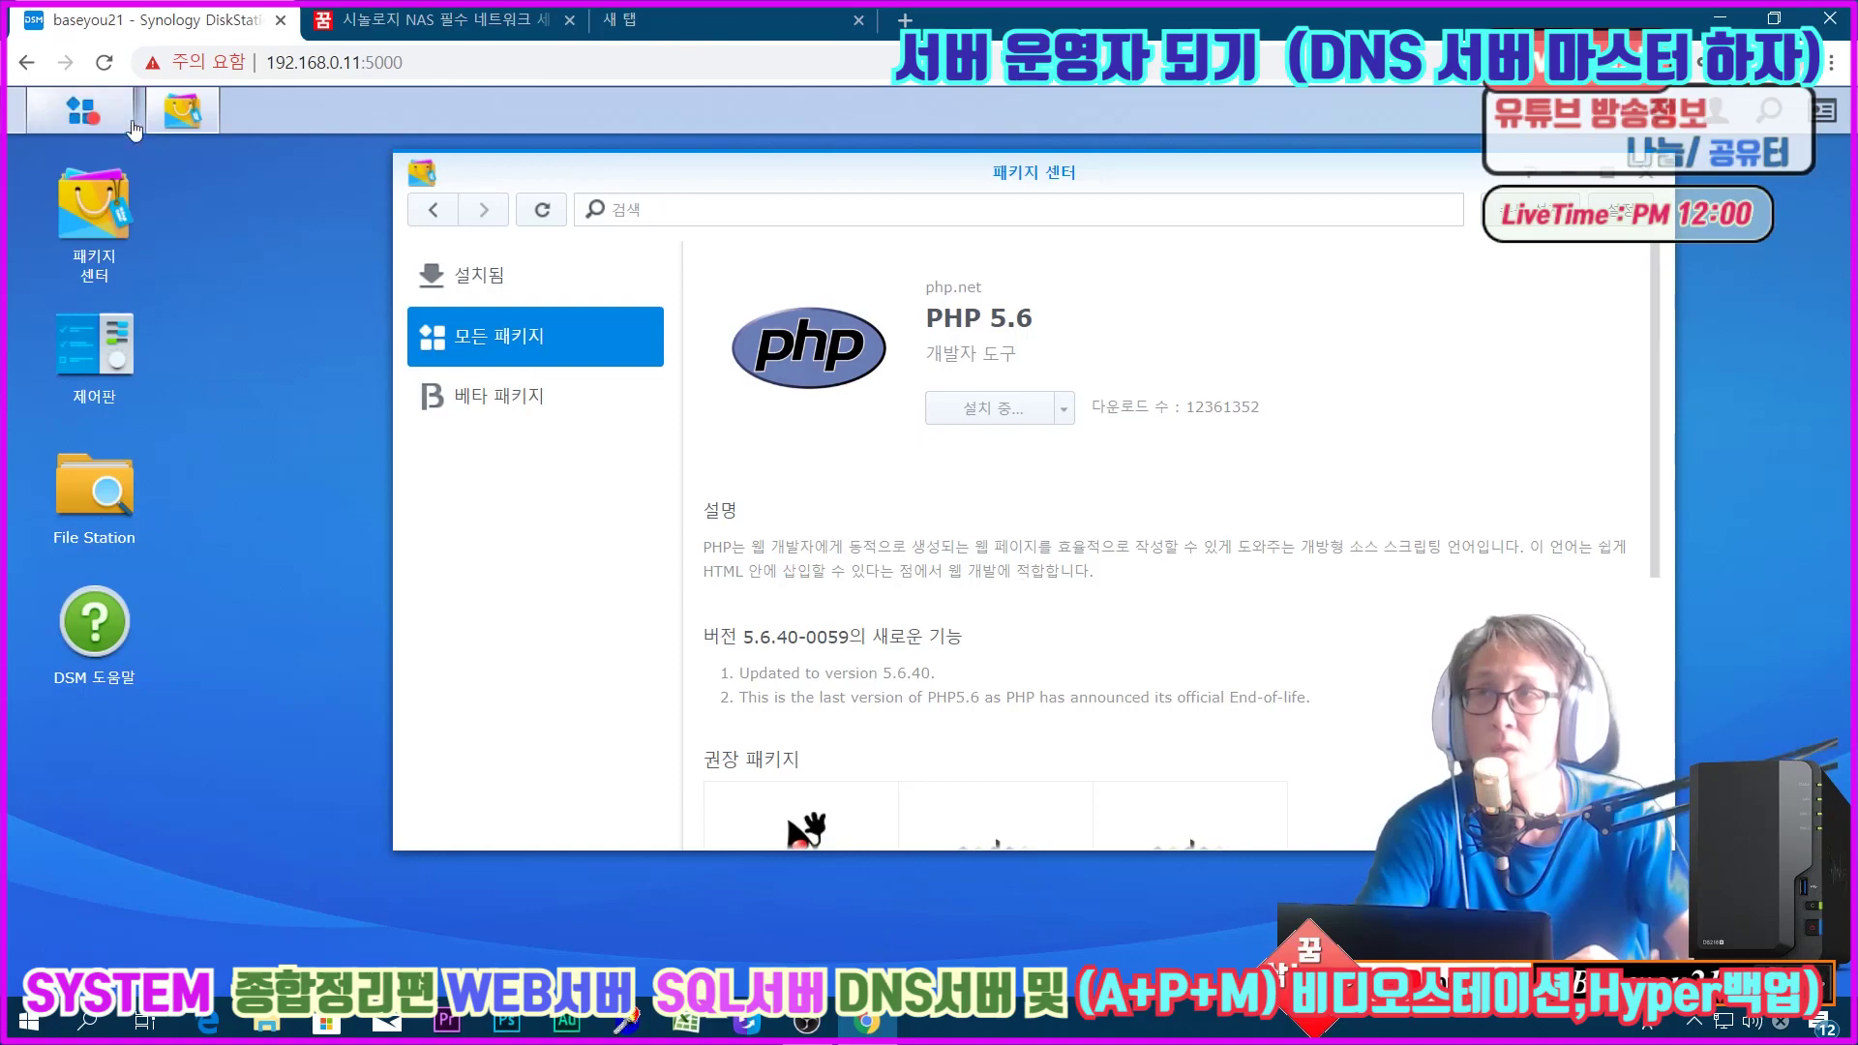
Step: Open Resource Monitor from the main menu to check the system, then minimize it
click(81, 110)
click(1003, 492)
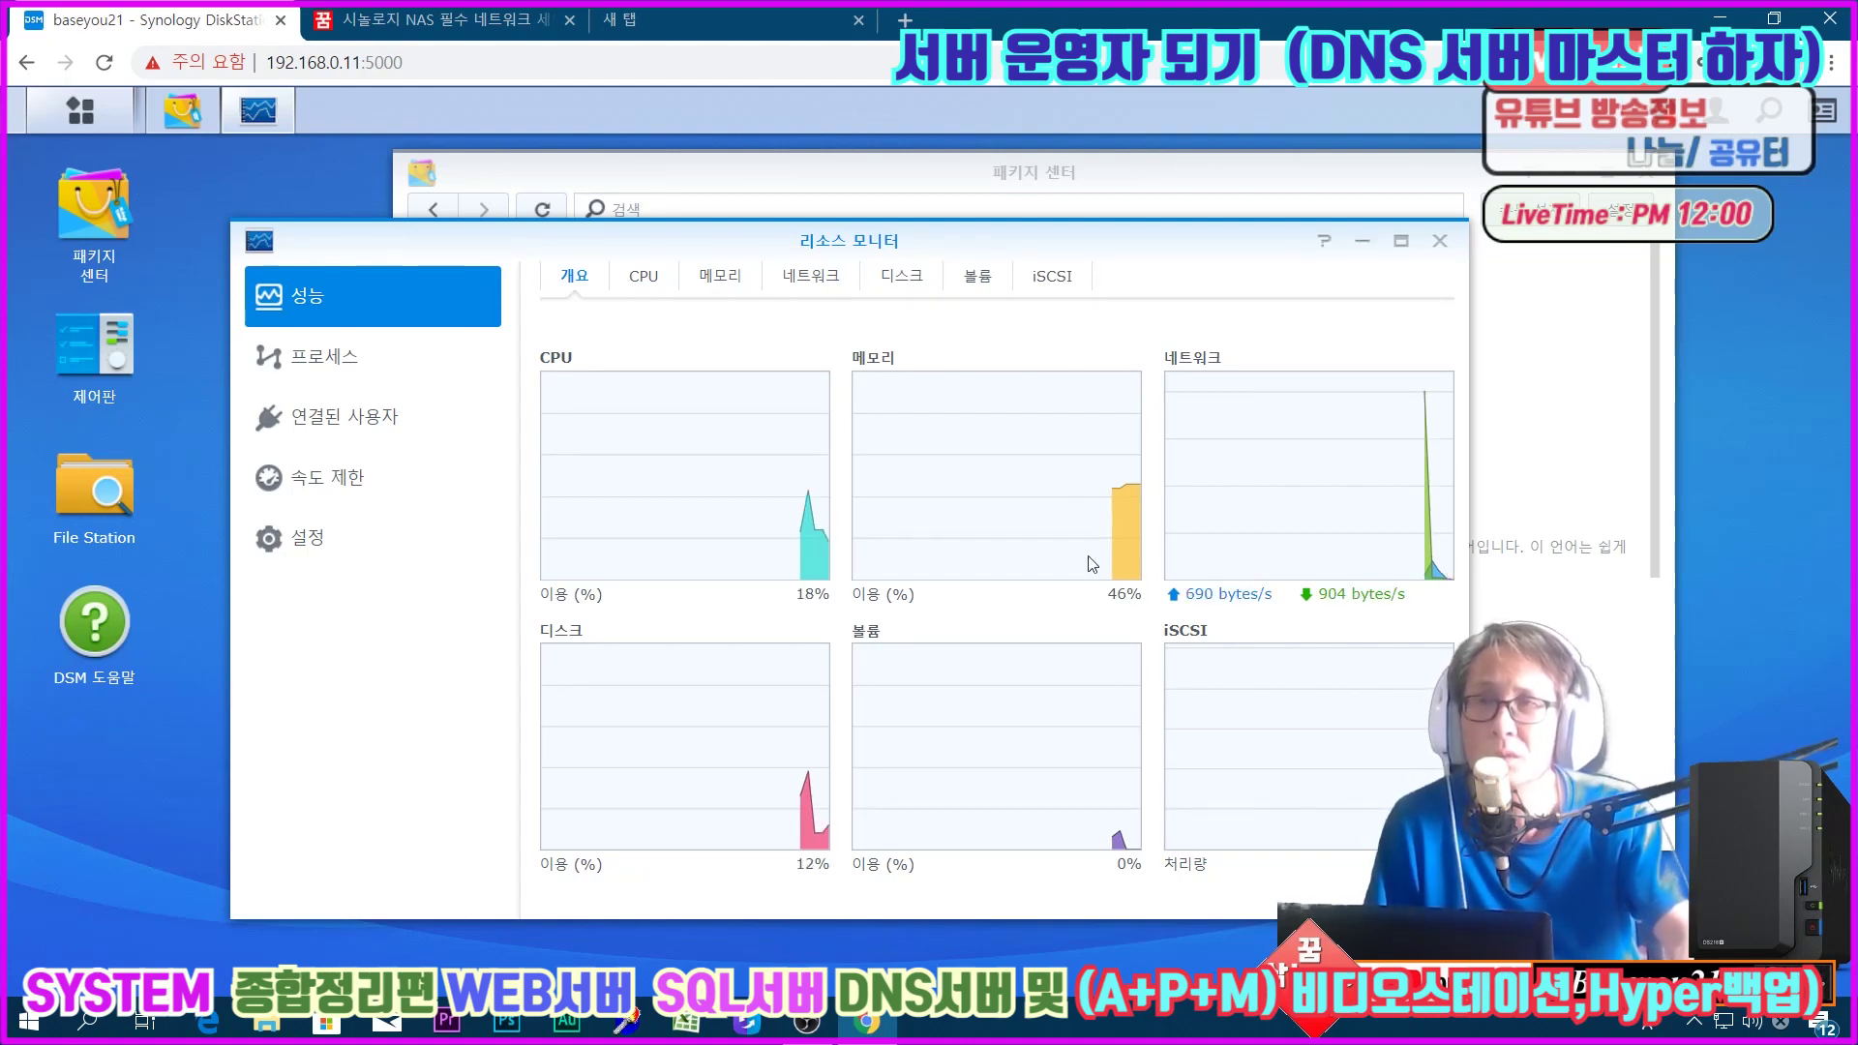
click(1362, 241)
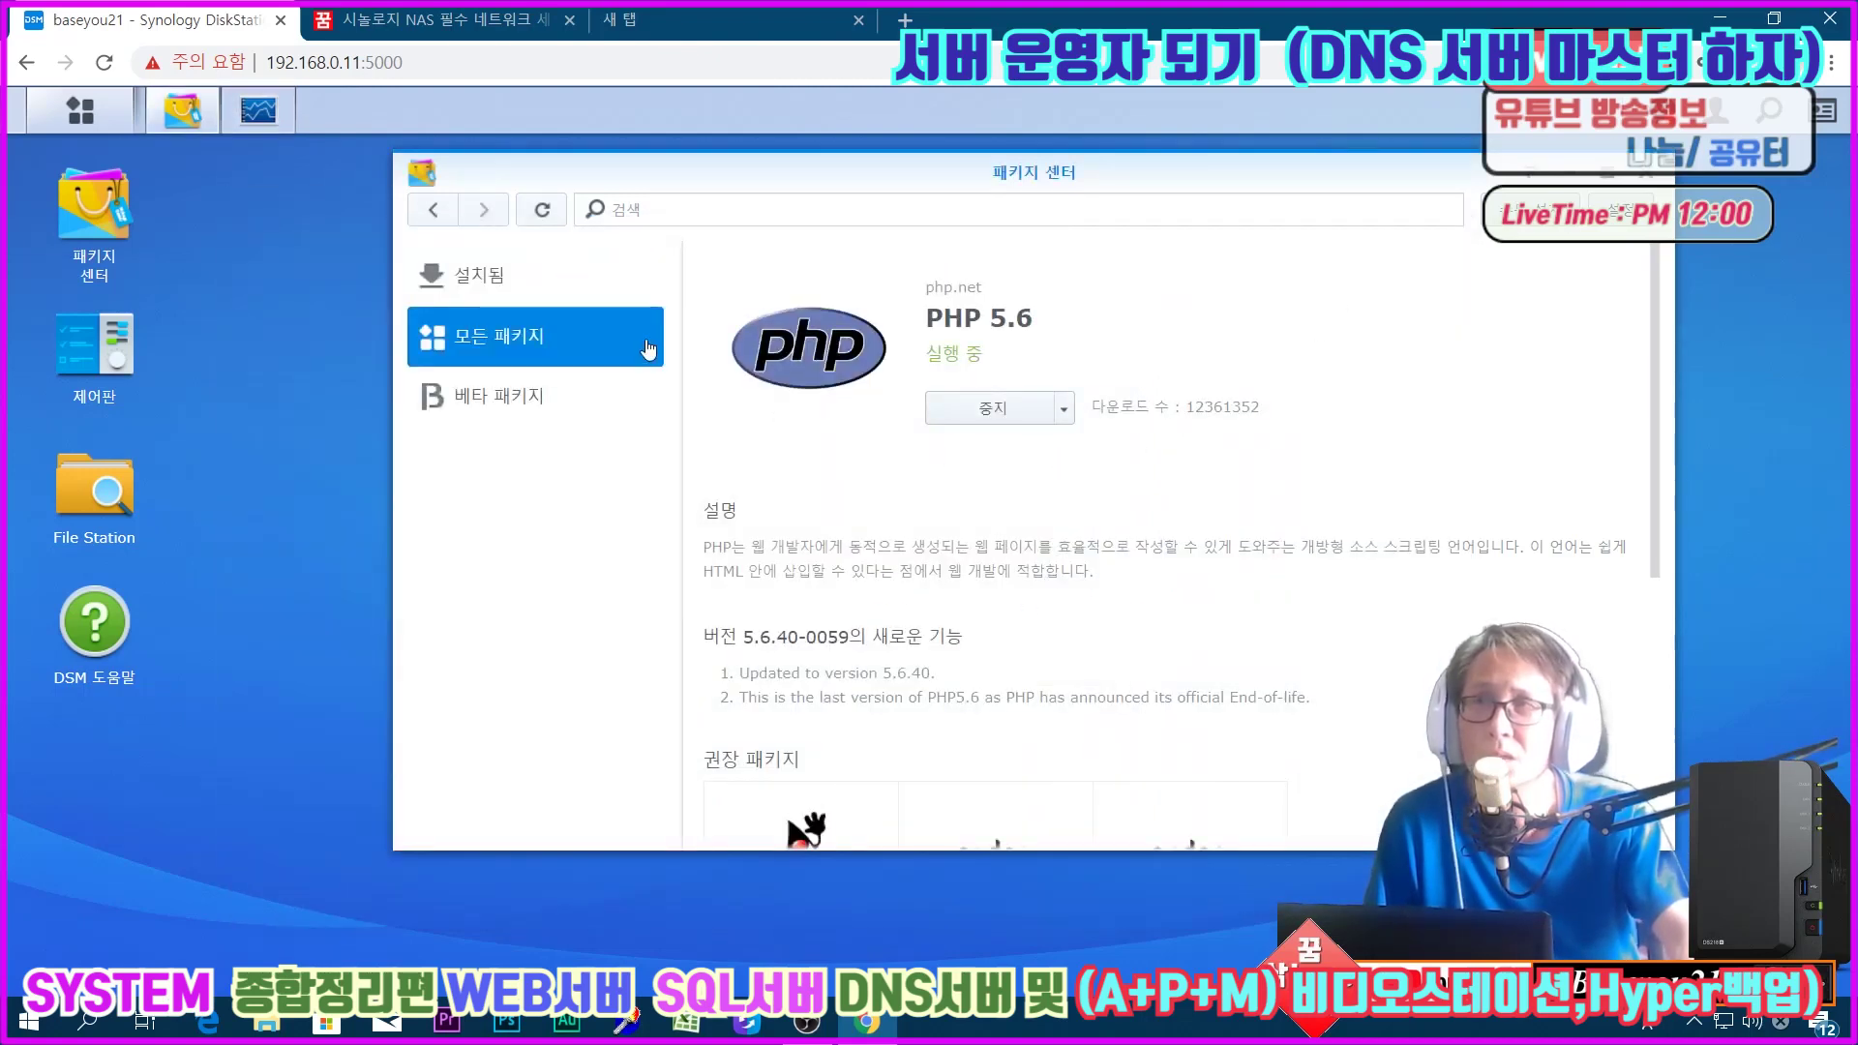
Step: Check the installed list, then start installing PHP 7.0 from the full catalogue
click(570, 281)
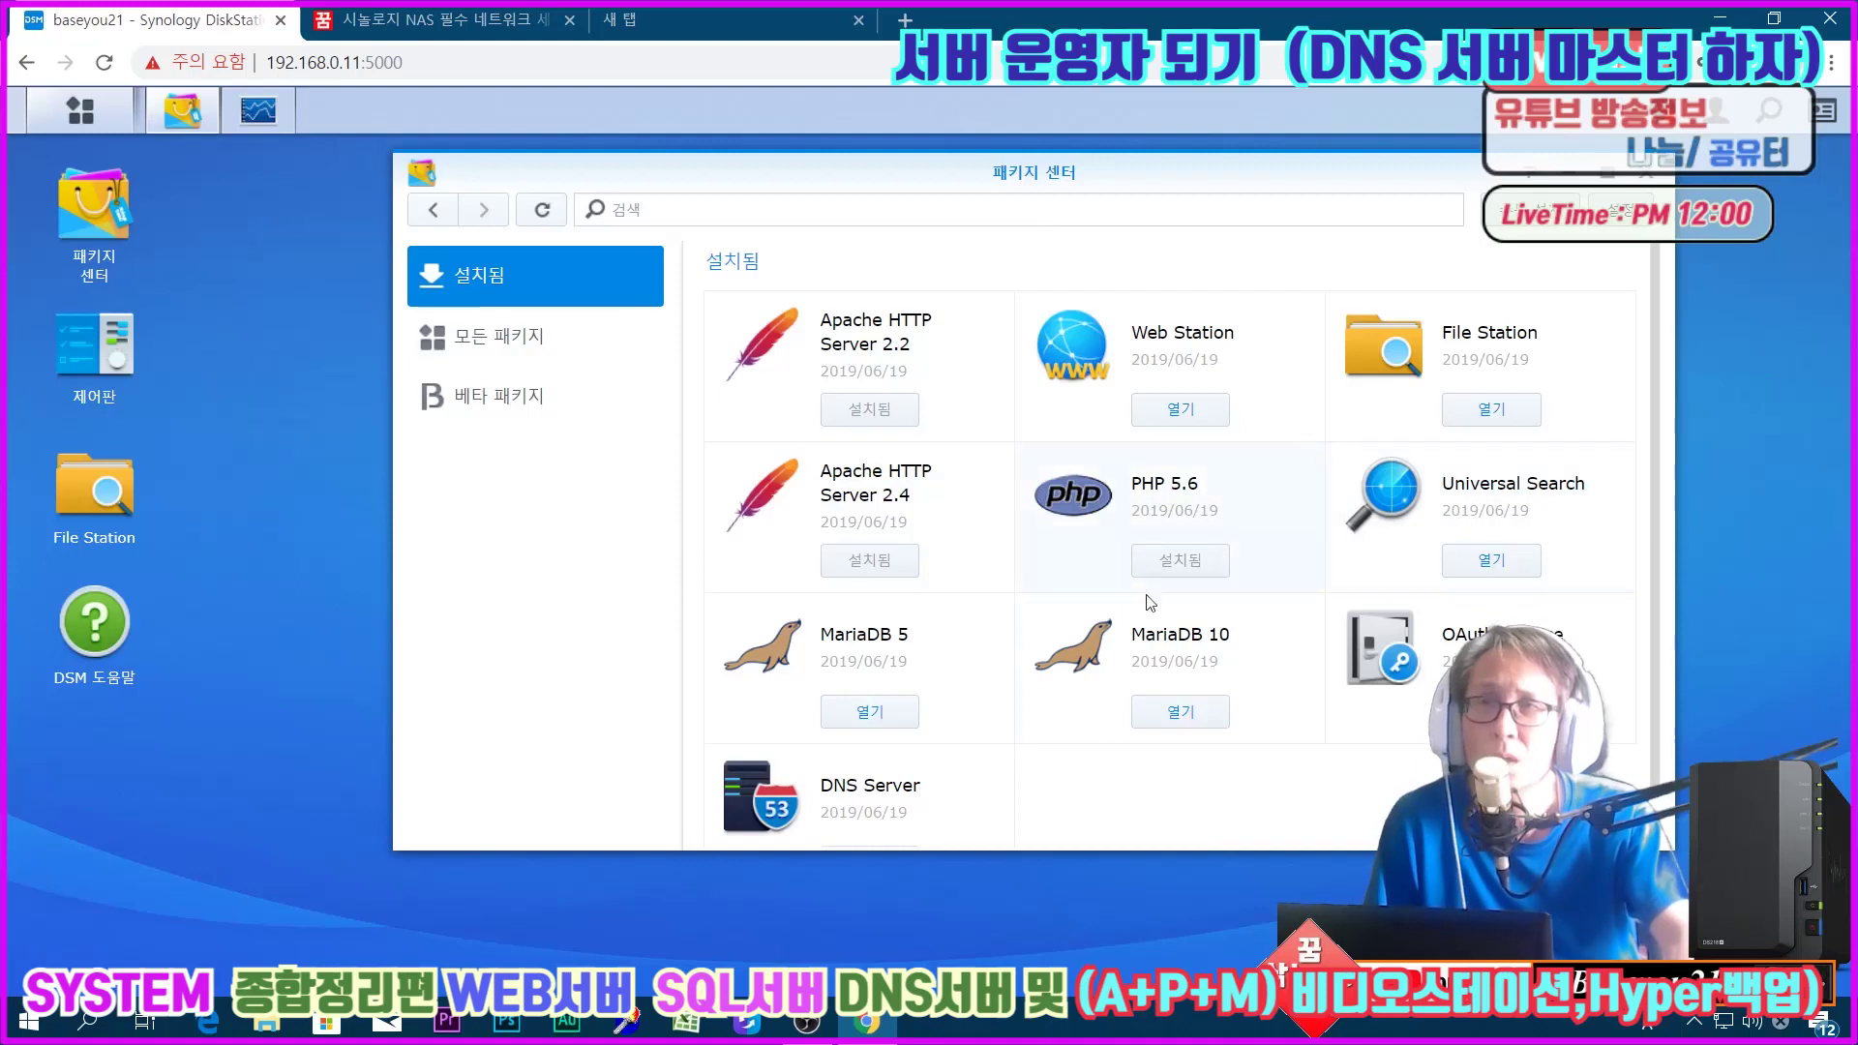
click(531, 358)
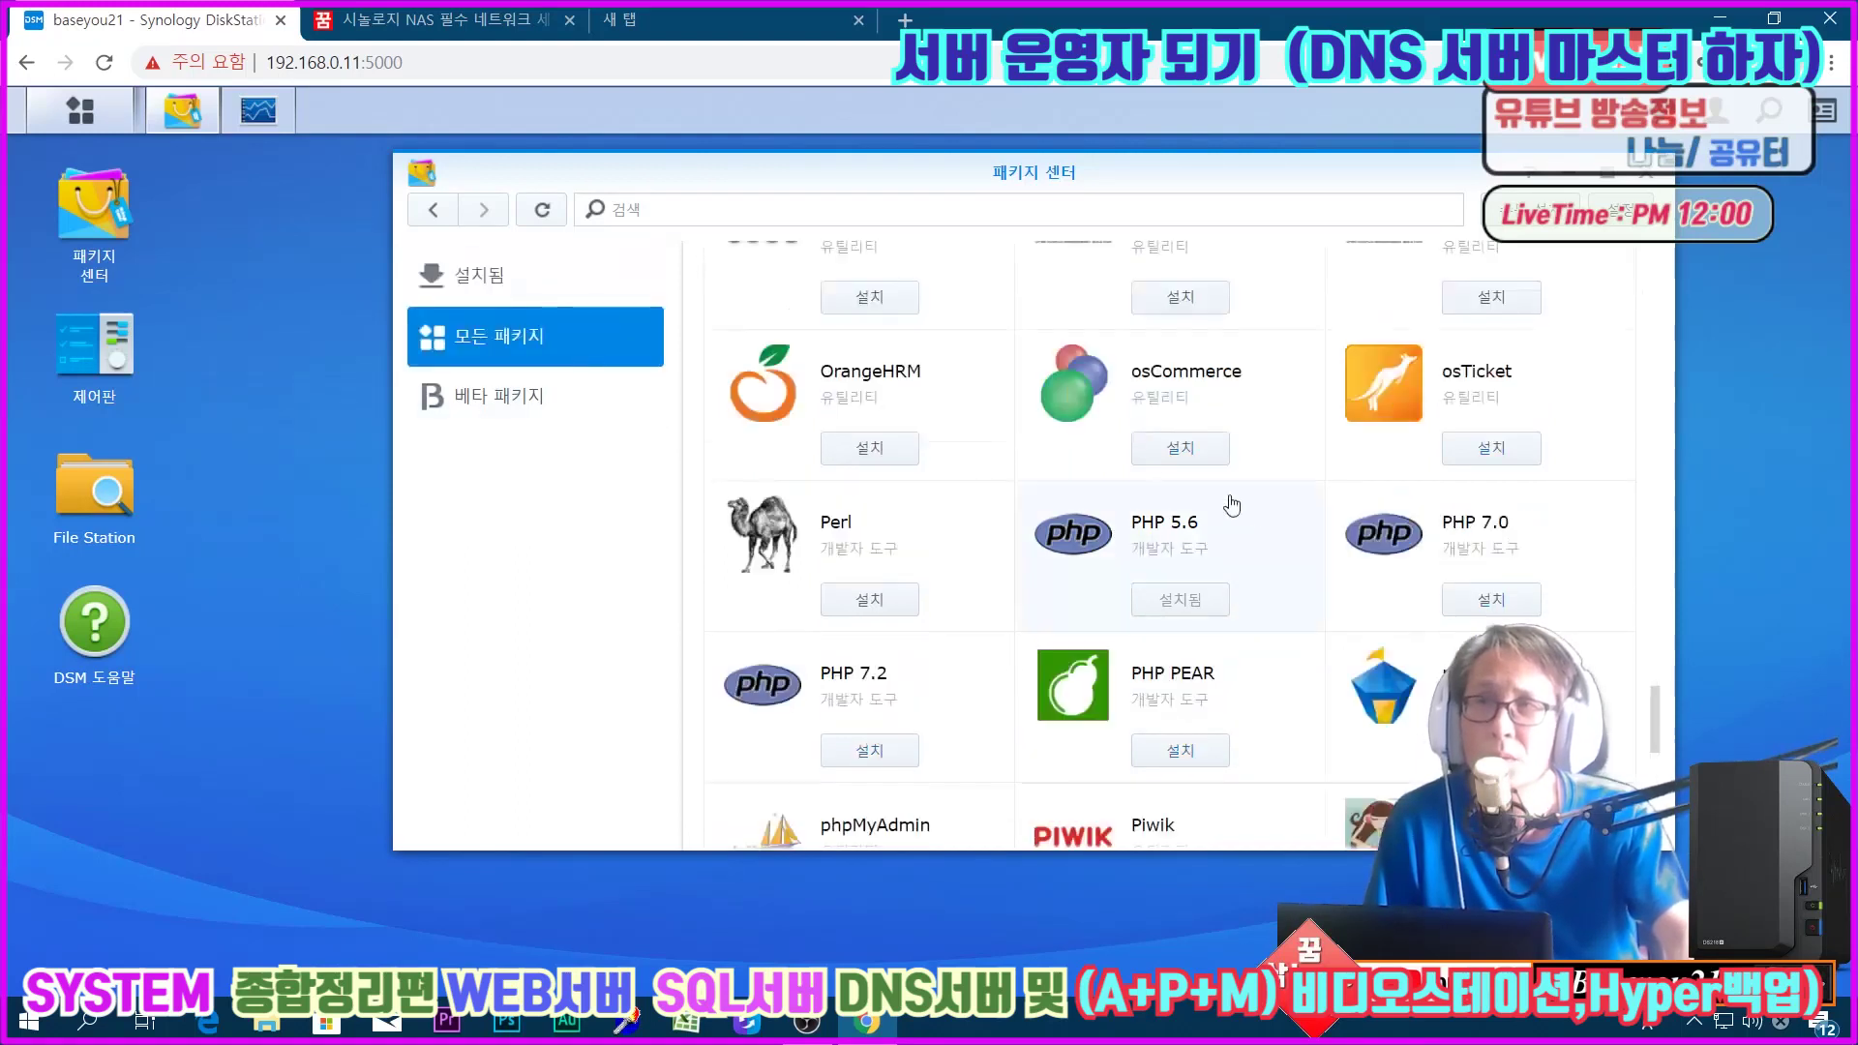
click(1378, 569)
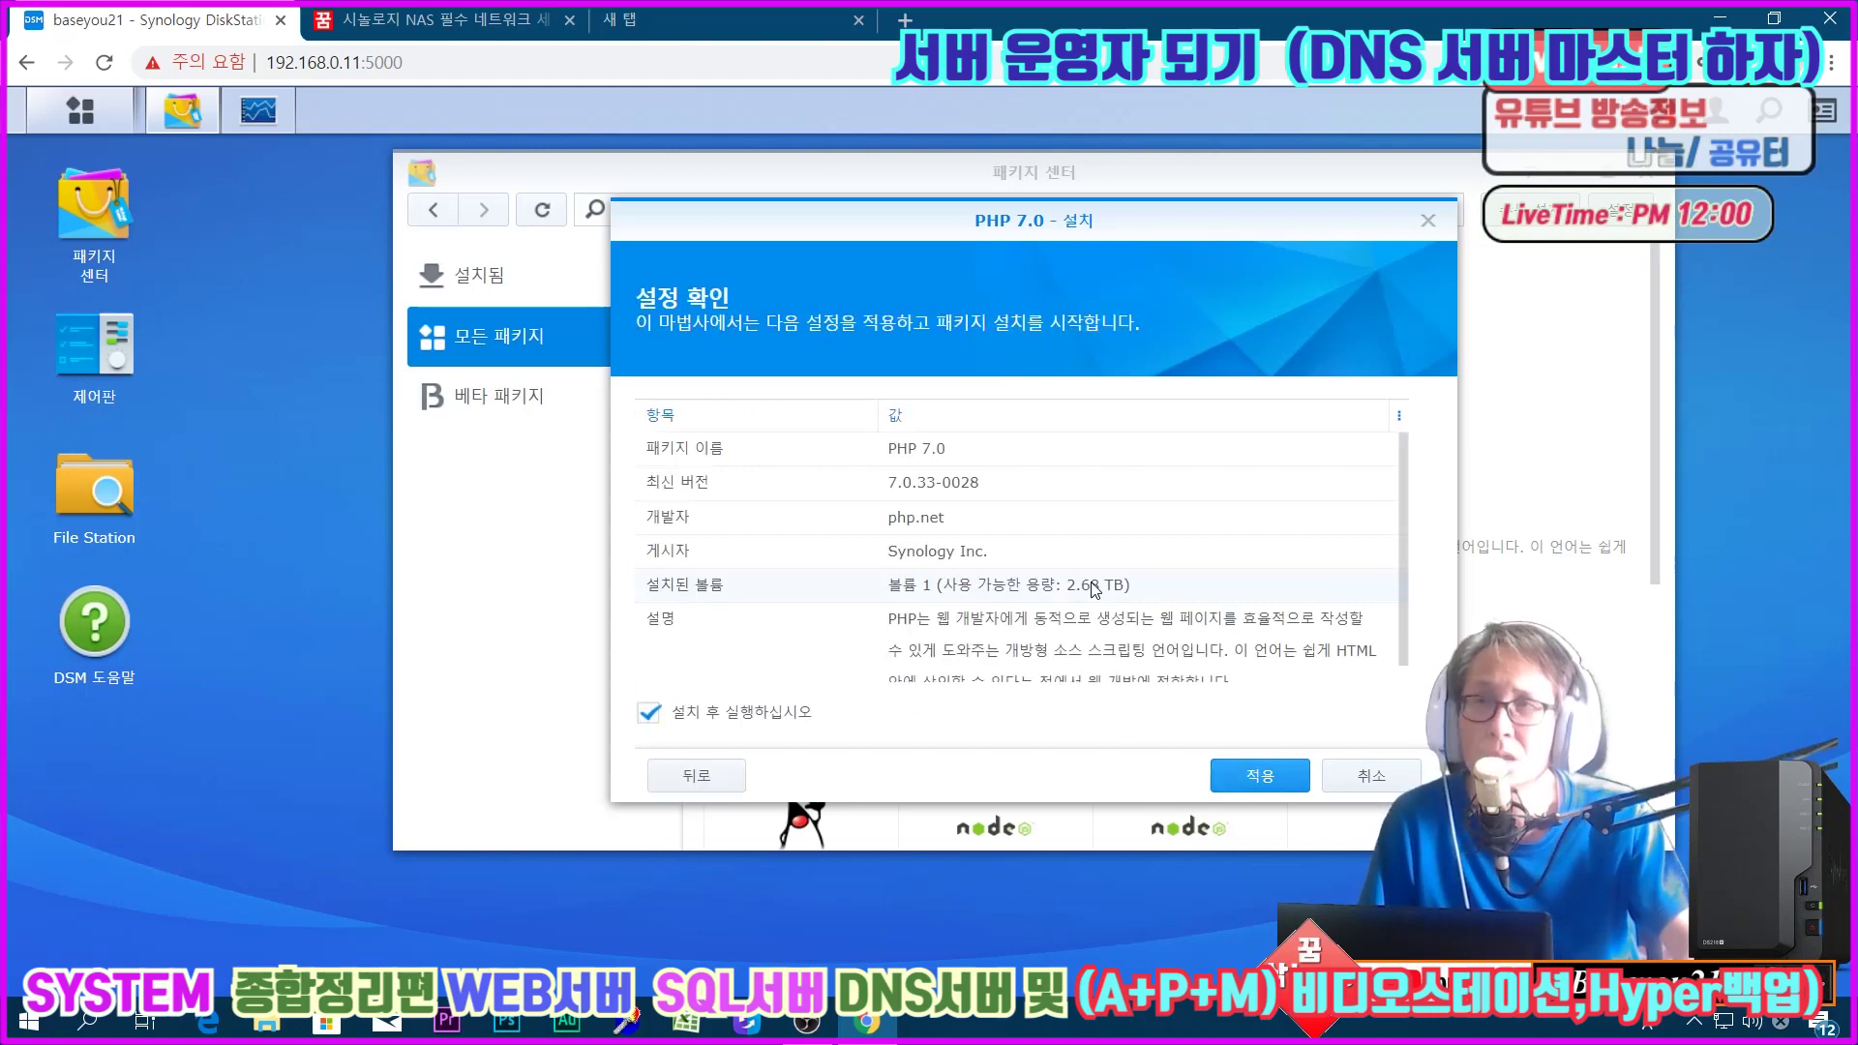
Step: Apply the PHP 7.0 installation and confirm it appears in the installed list
click(1261, 779)
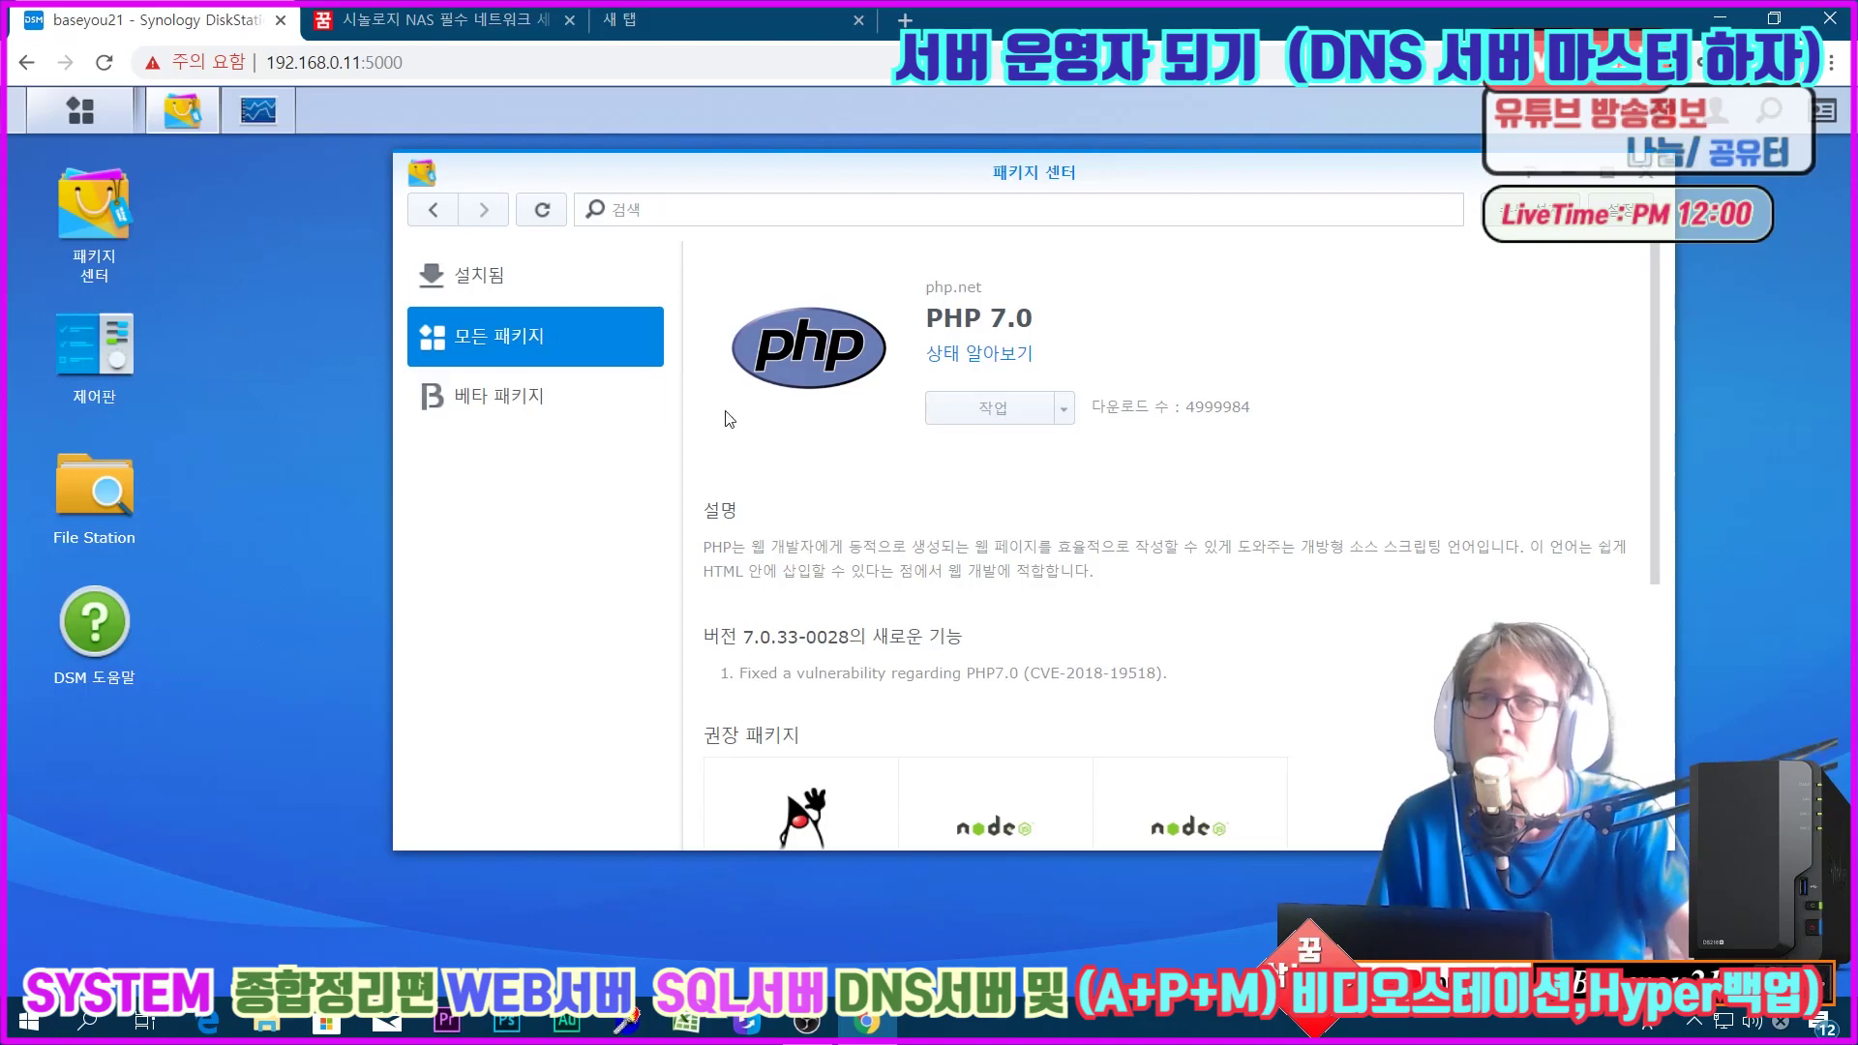
click(504, 282)
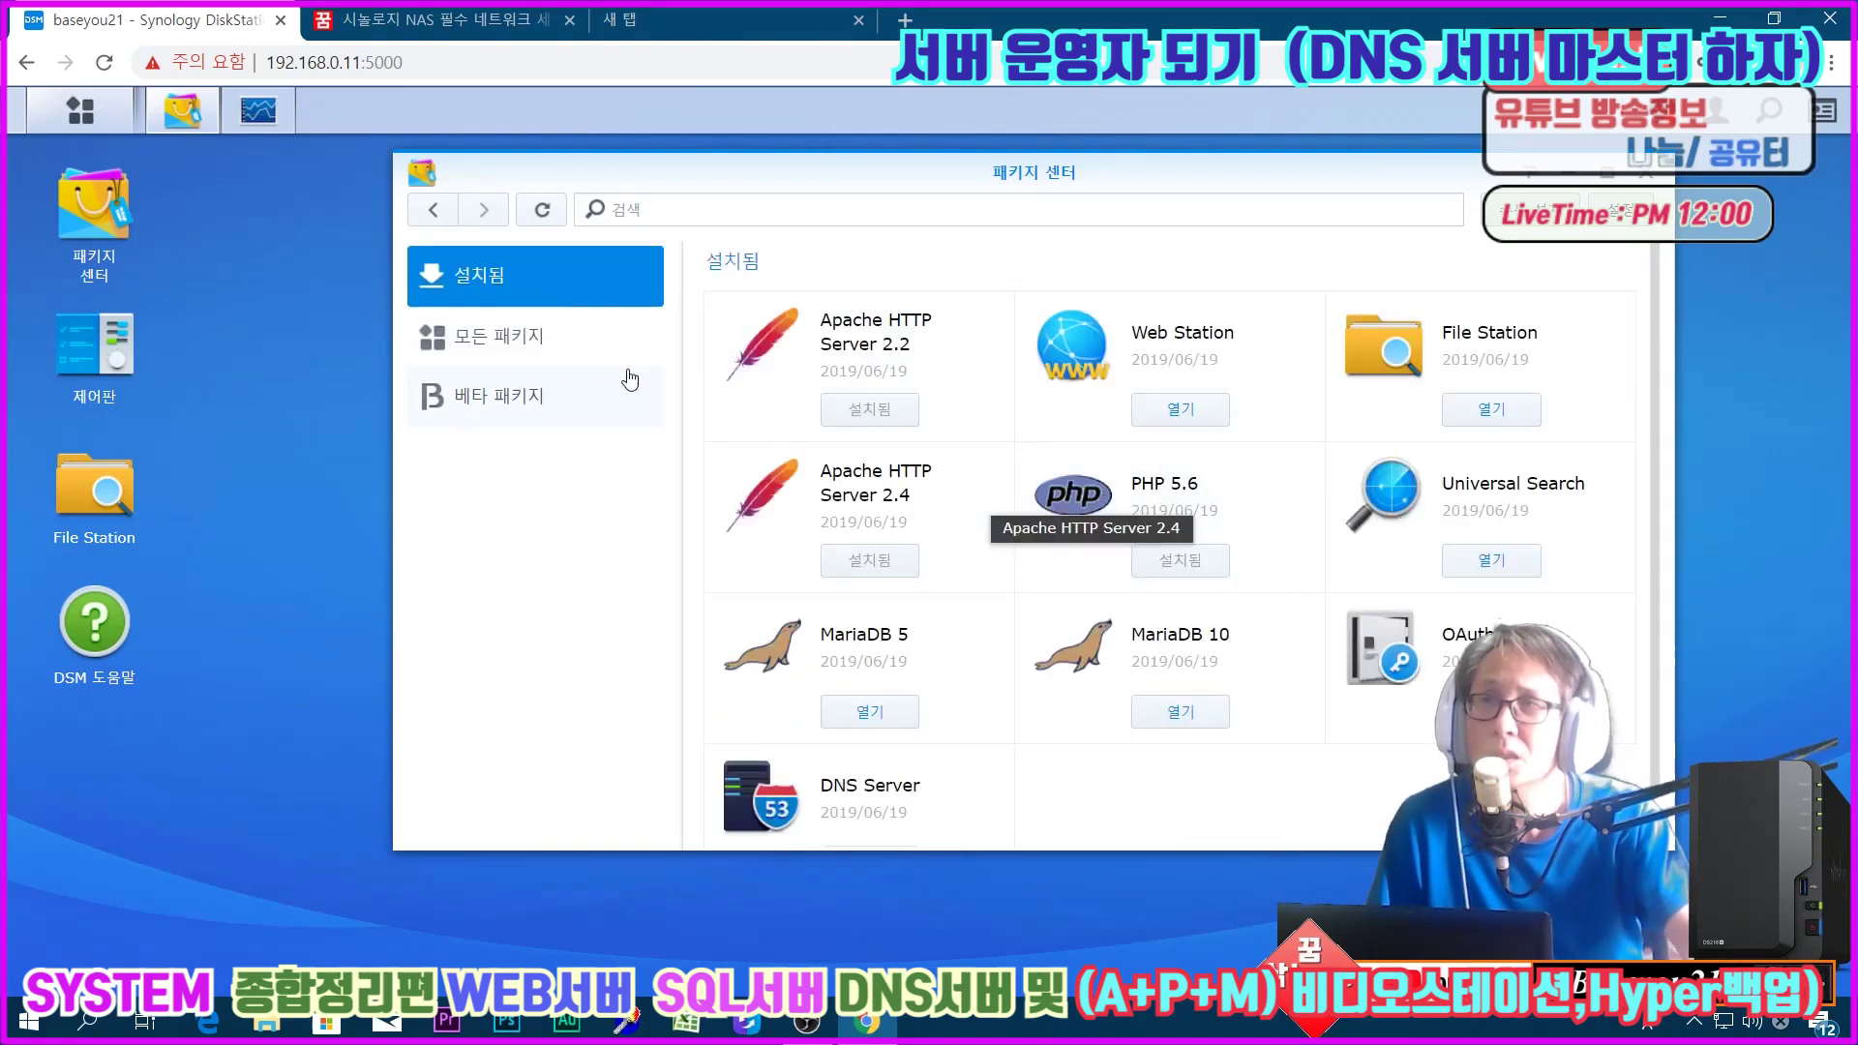
click(586, 358)
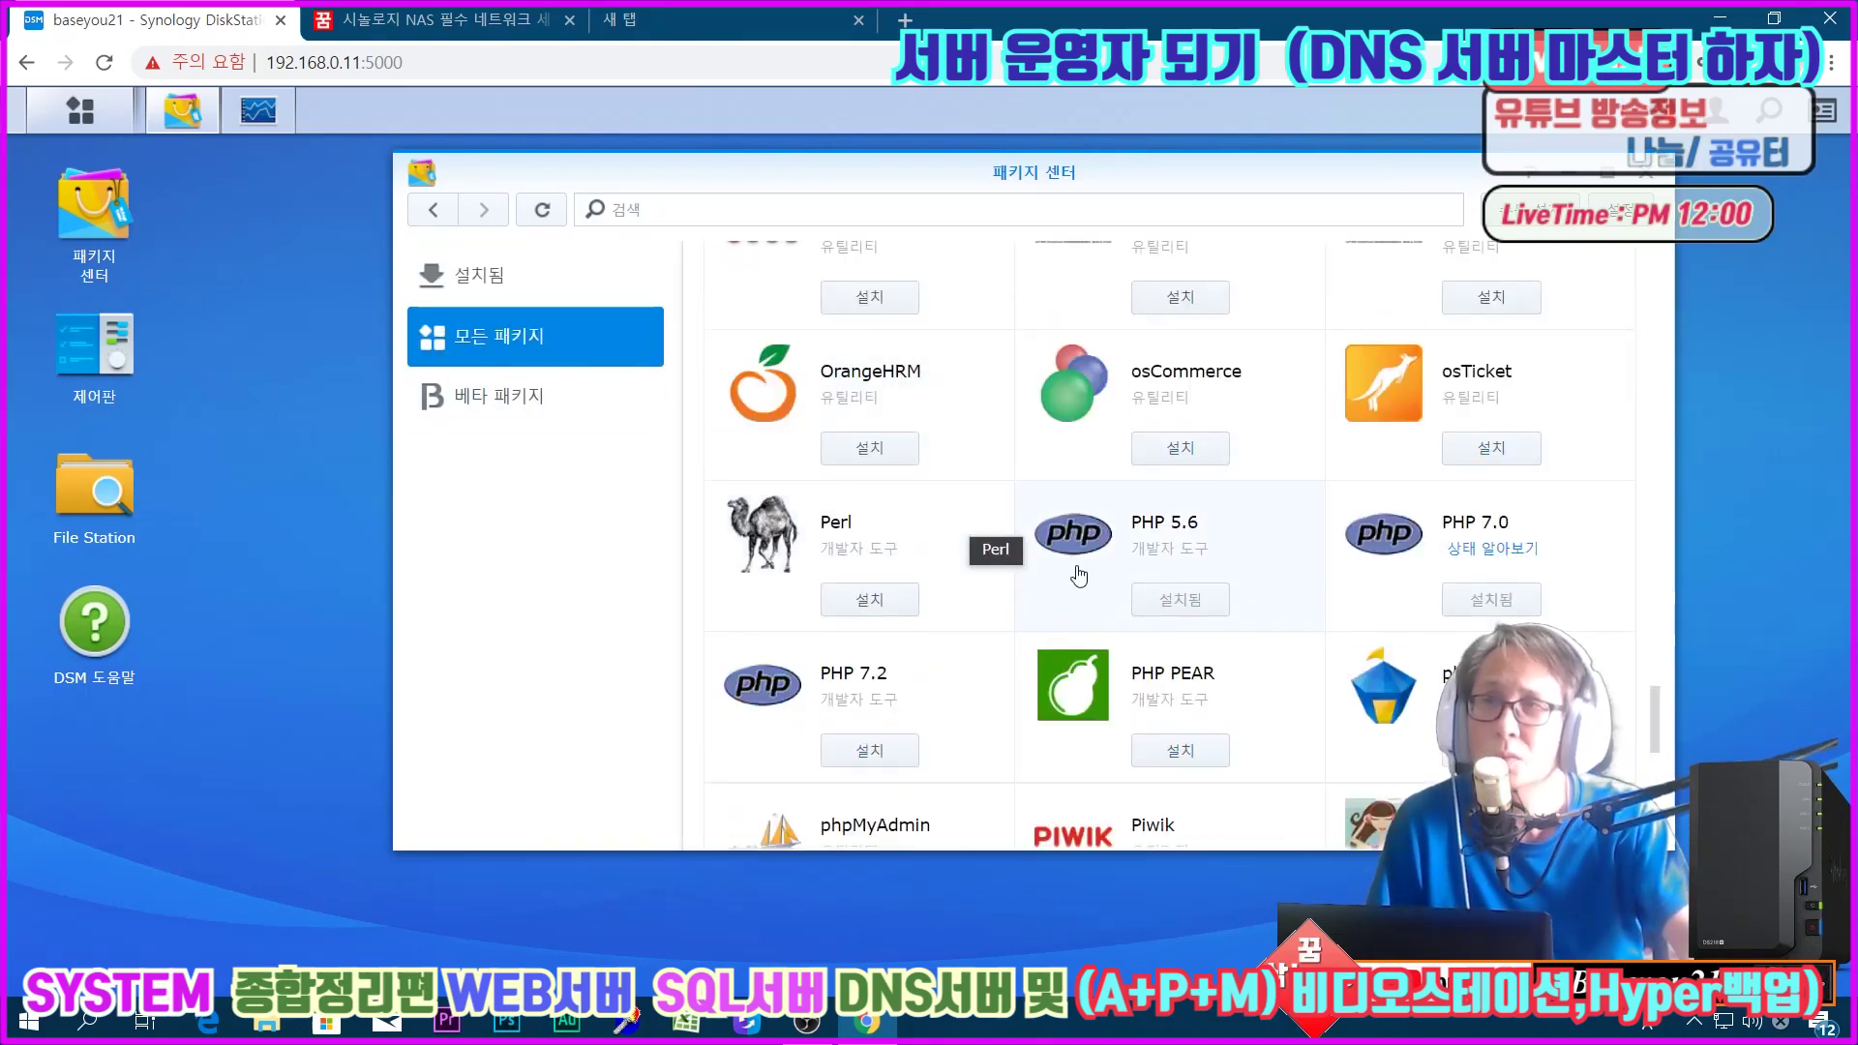
click(958, 711)
Step: Install PHP 7.2 on Volume 1 with default settings
click(997, 414)
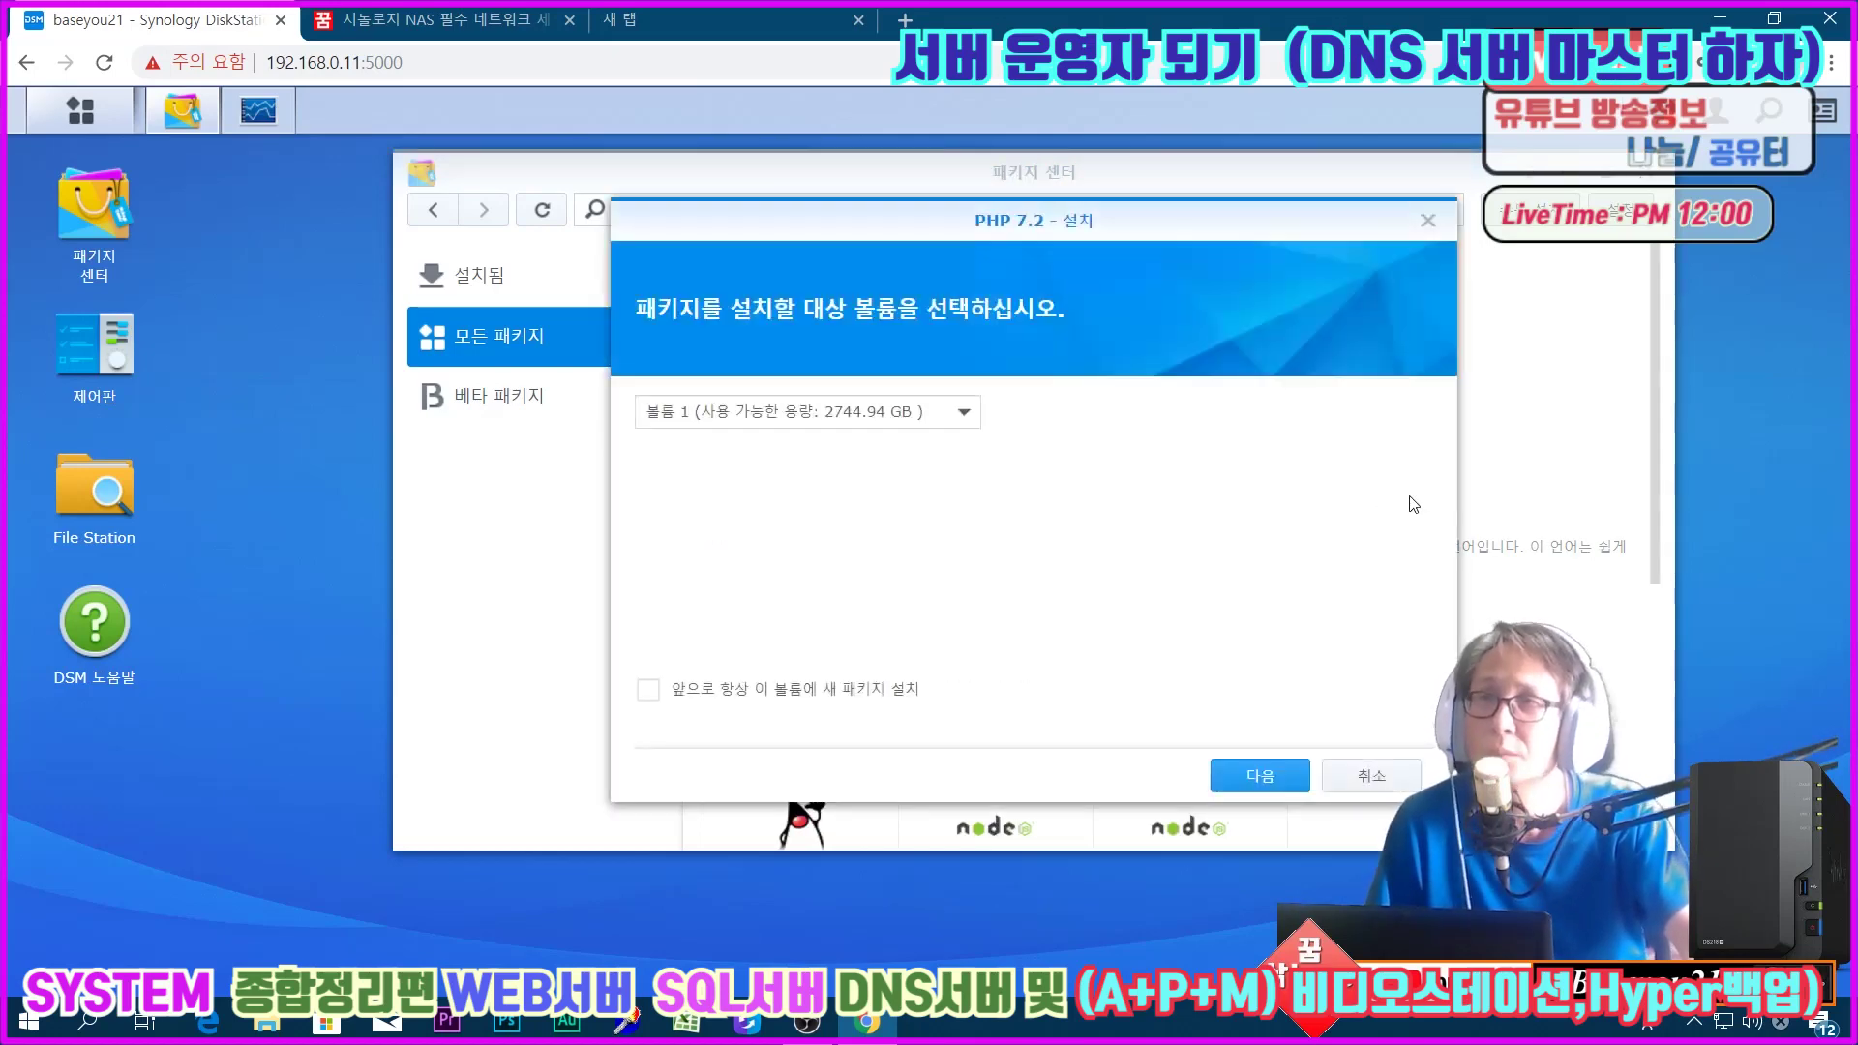
click(1260, 774)
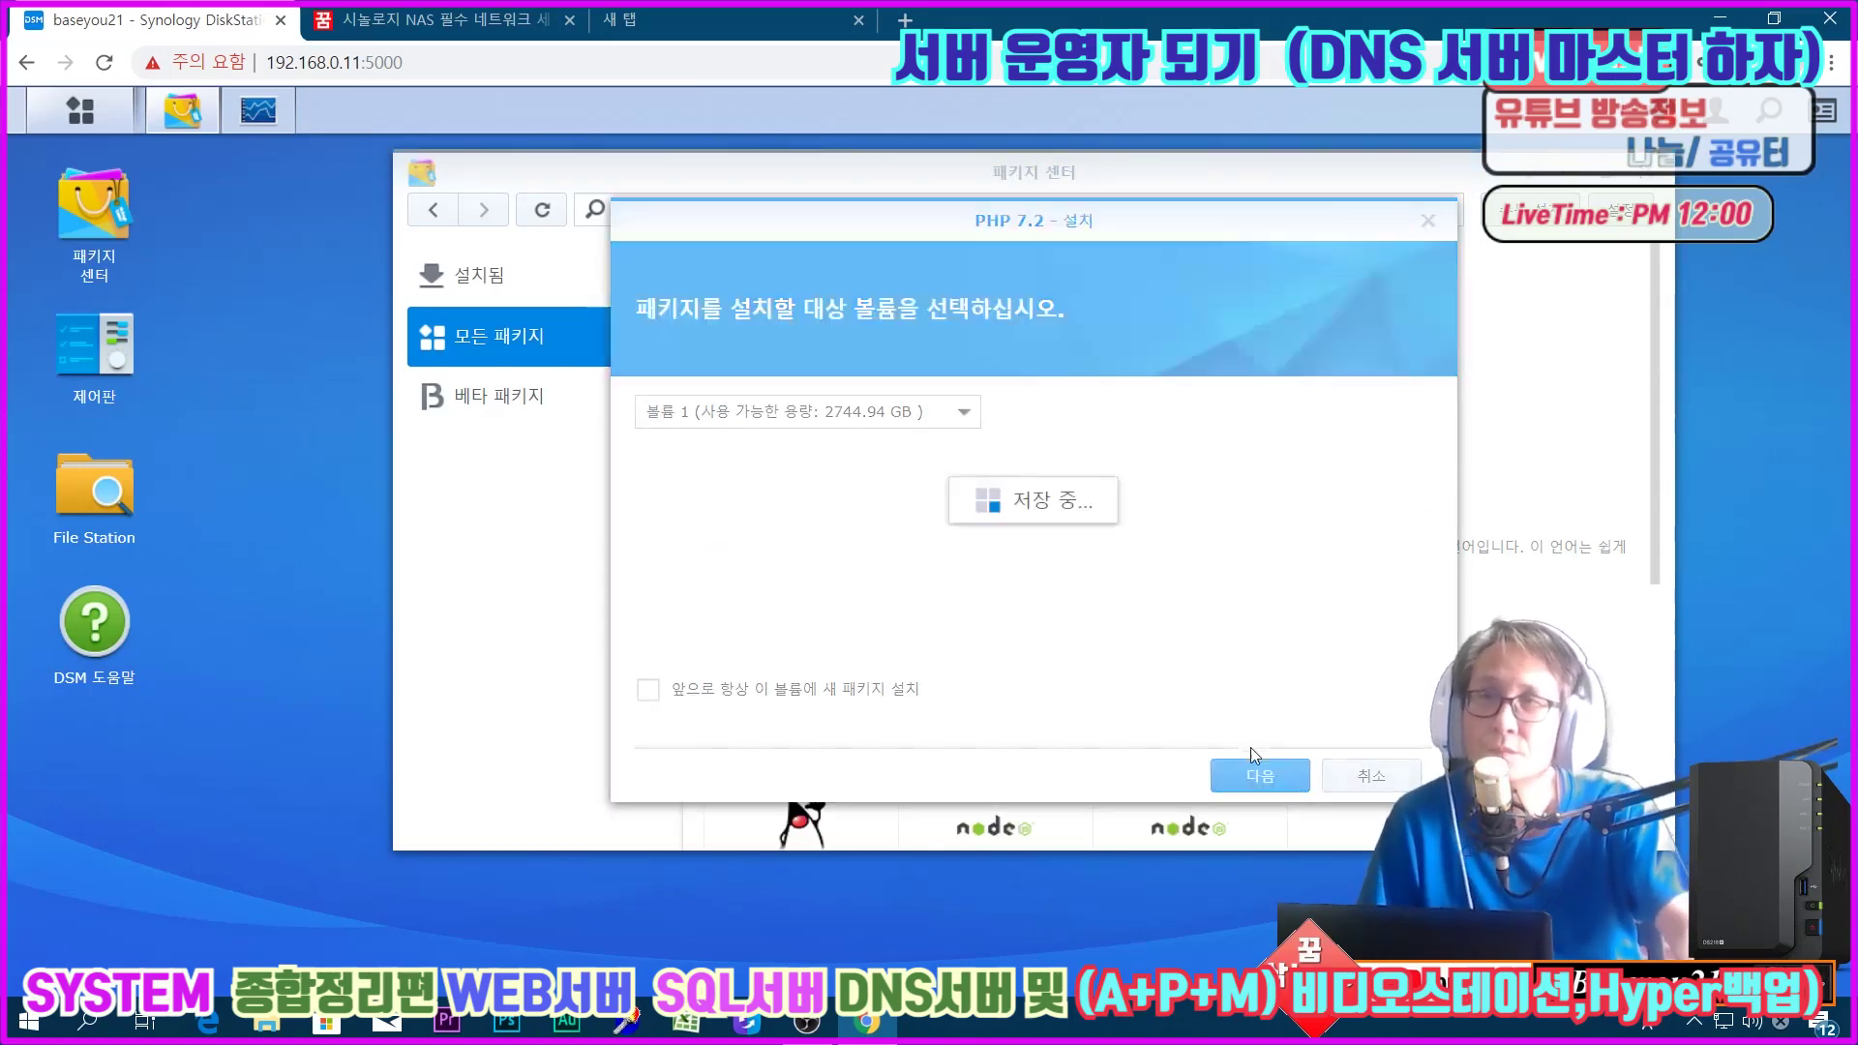
click(1259, 777)
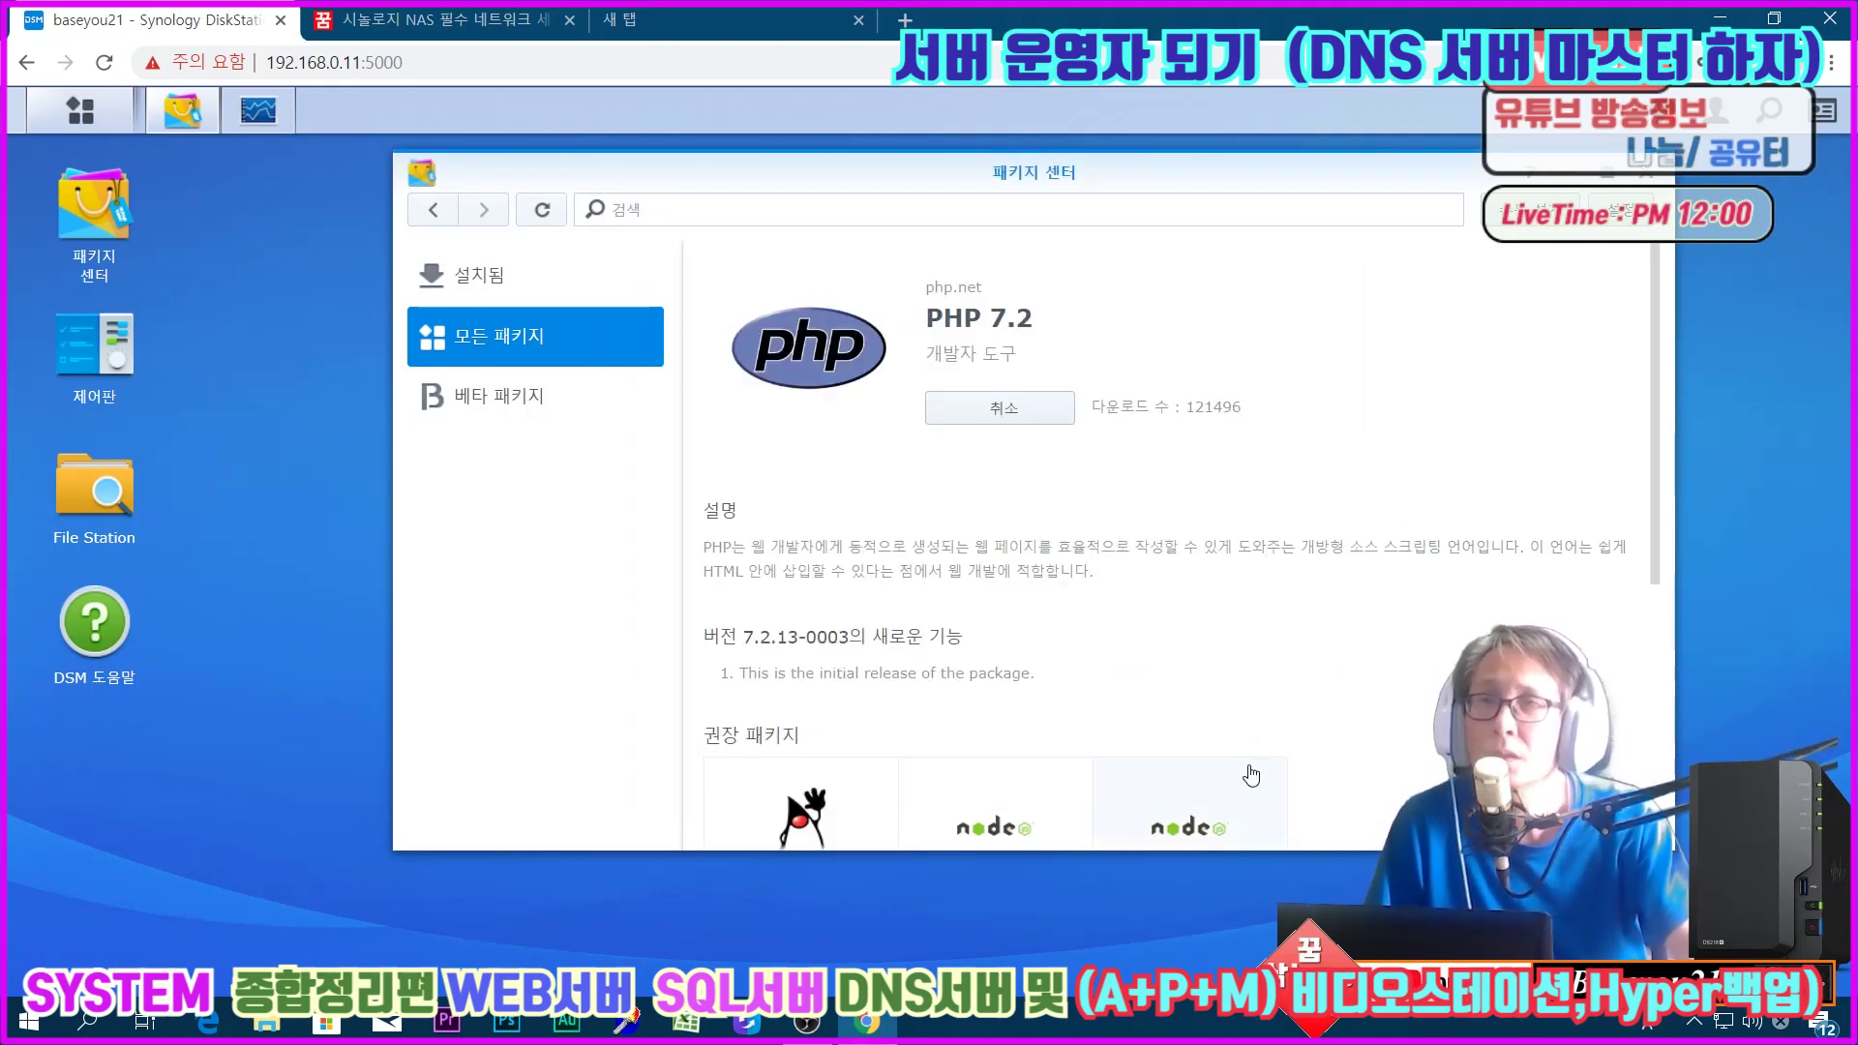
Step: Switch between the installed and full package lists until PHP 7.2 shows as installed
scroll(1258, 675, down, 4)
scroll(1258, 676, up, 4)
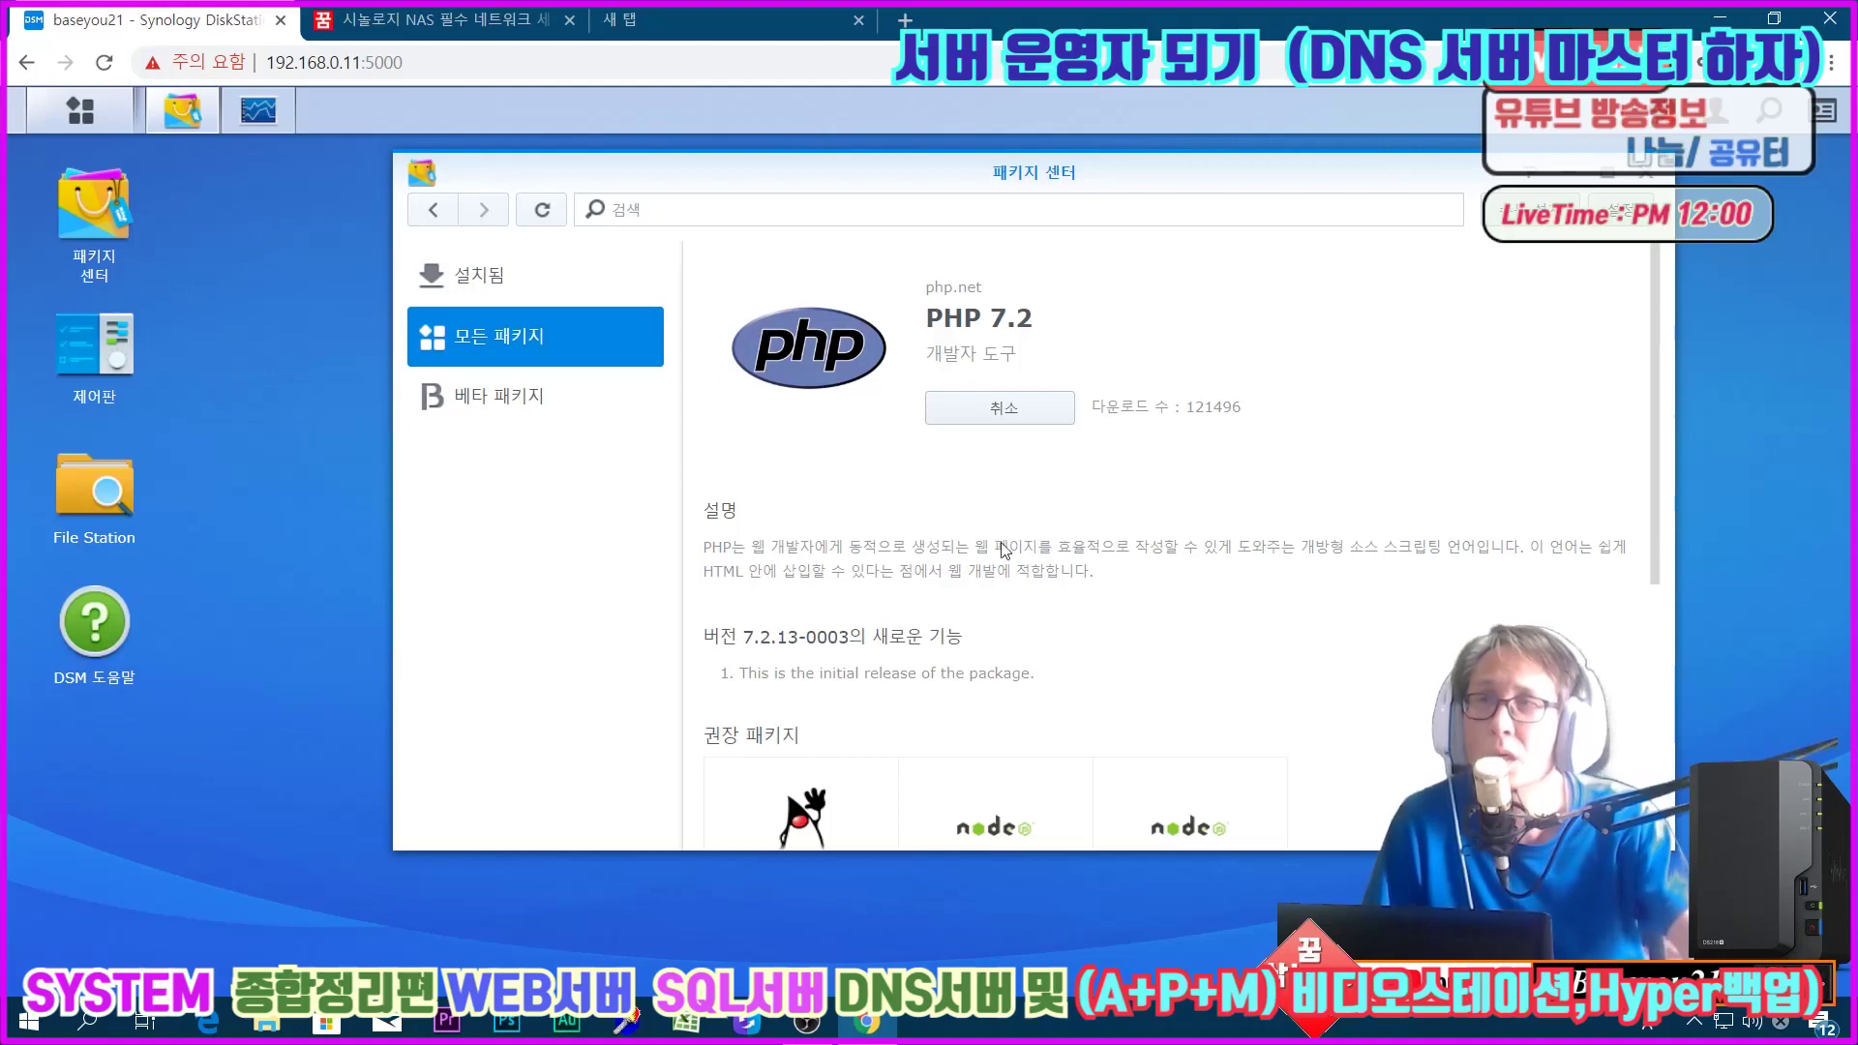
click(547, 284)
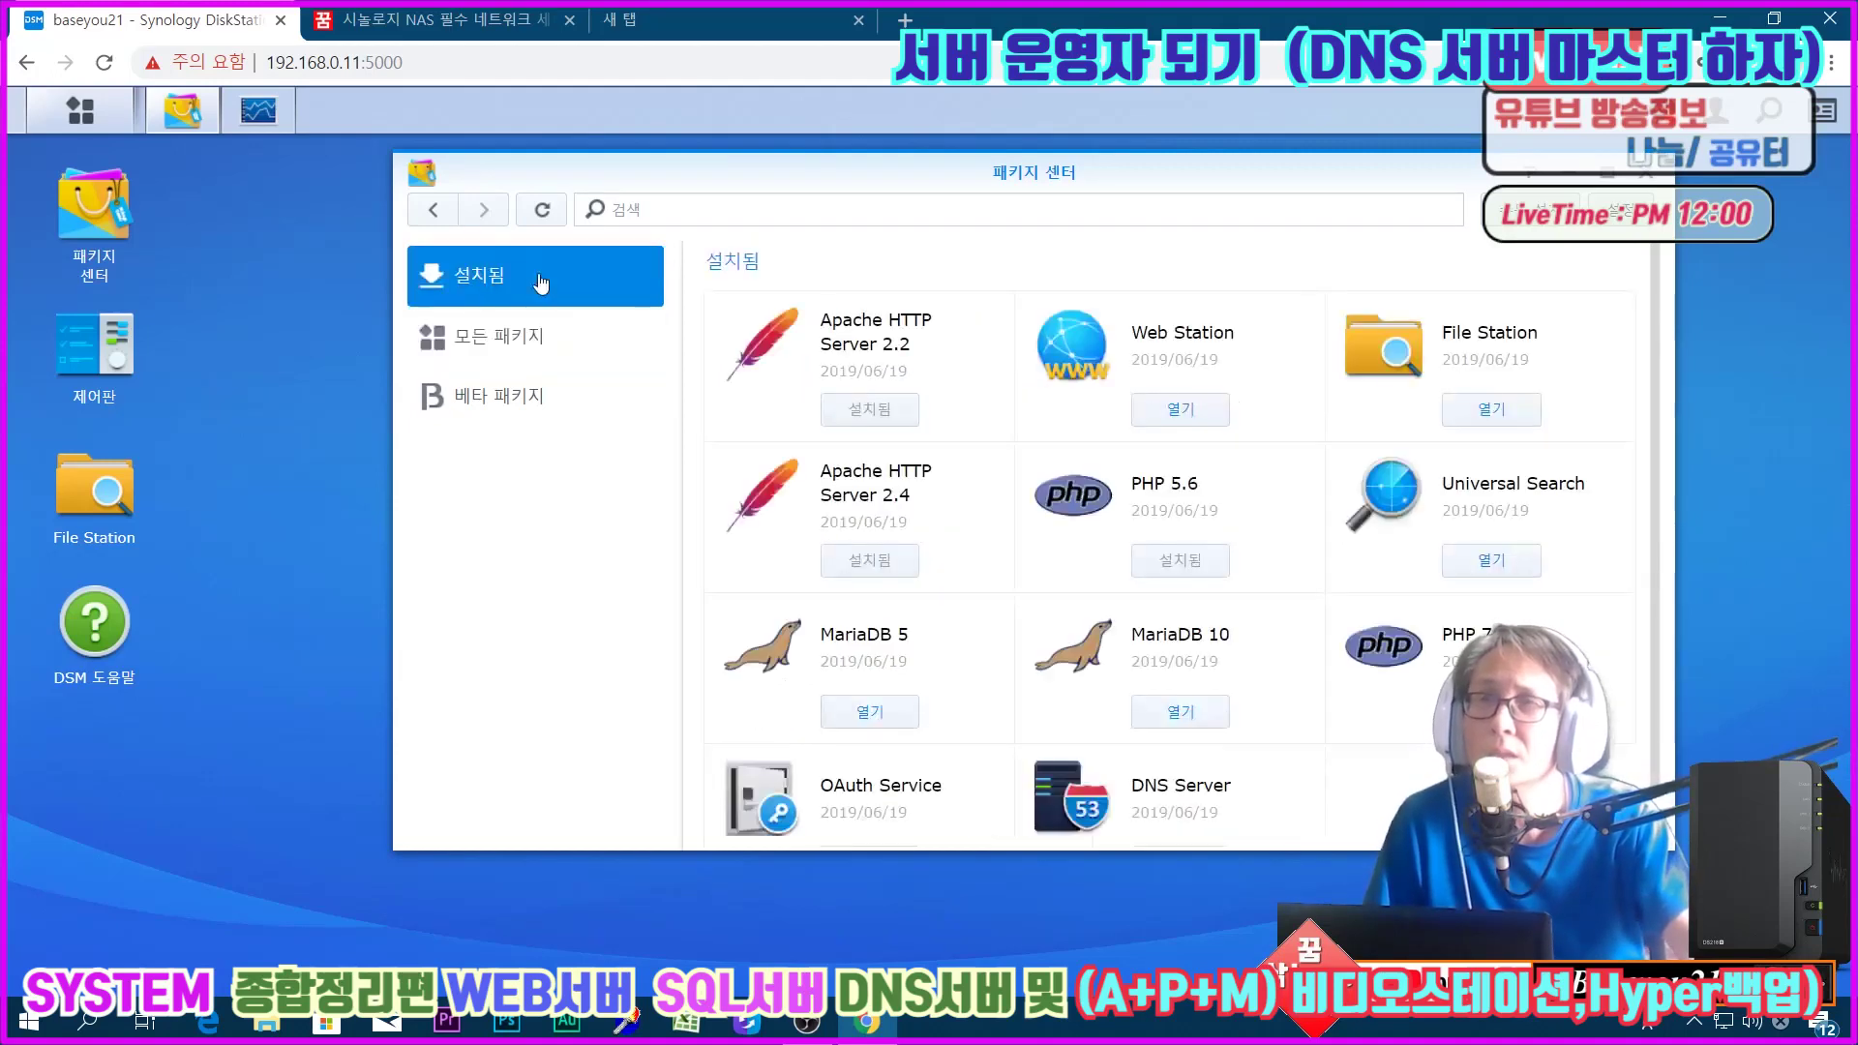
click(524, 341)
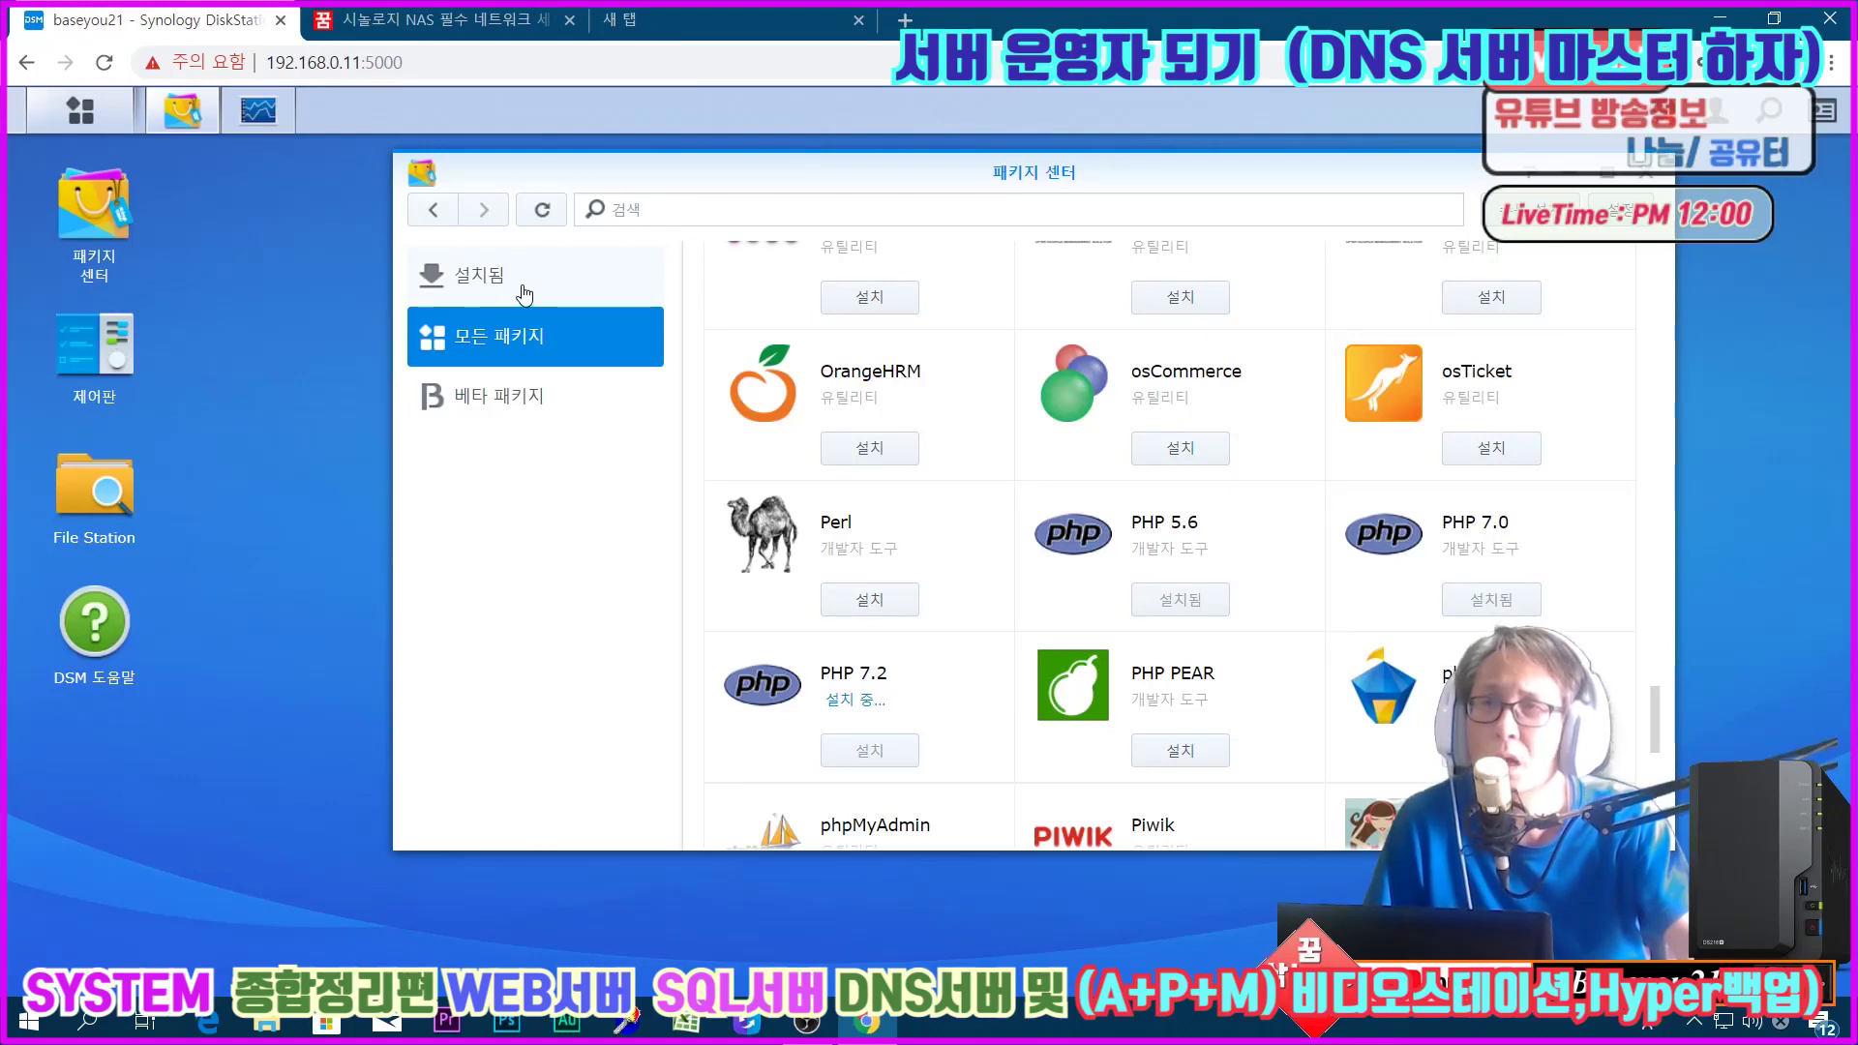
scroll(1033, 462, down, 3)
scroll(1005, 454, up, 2)
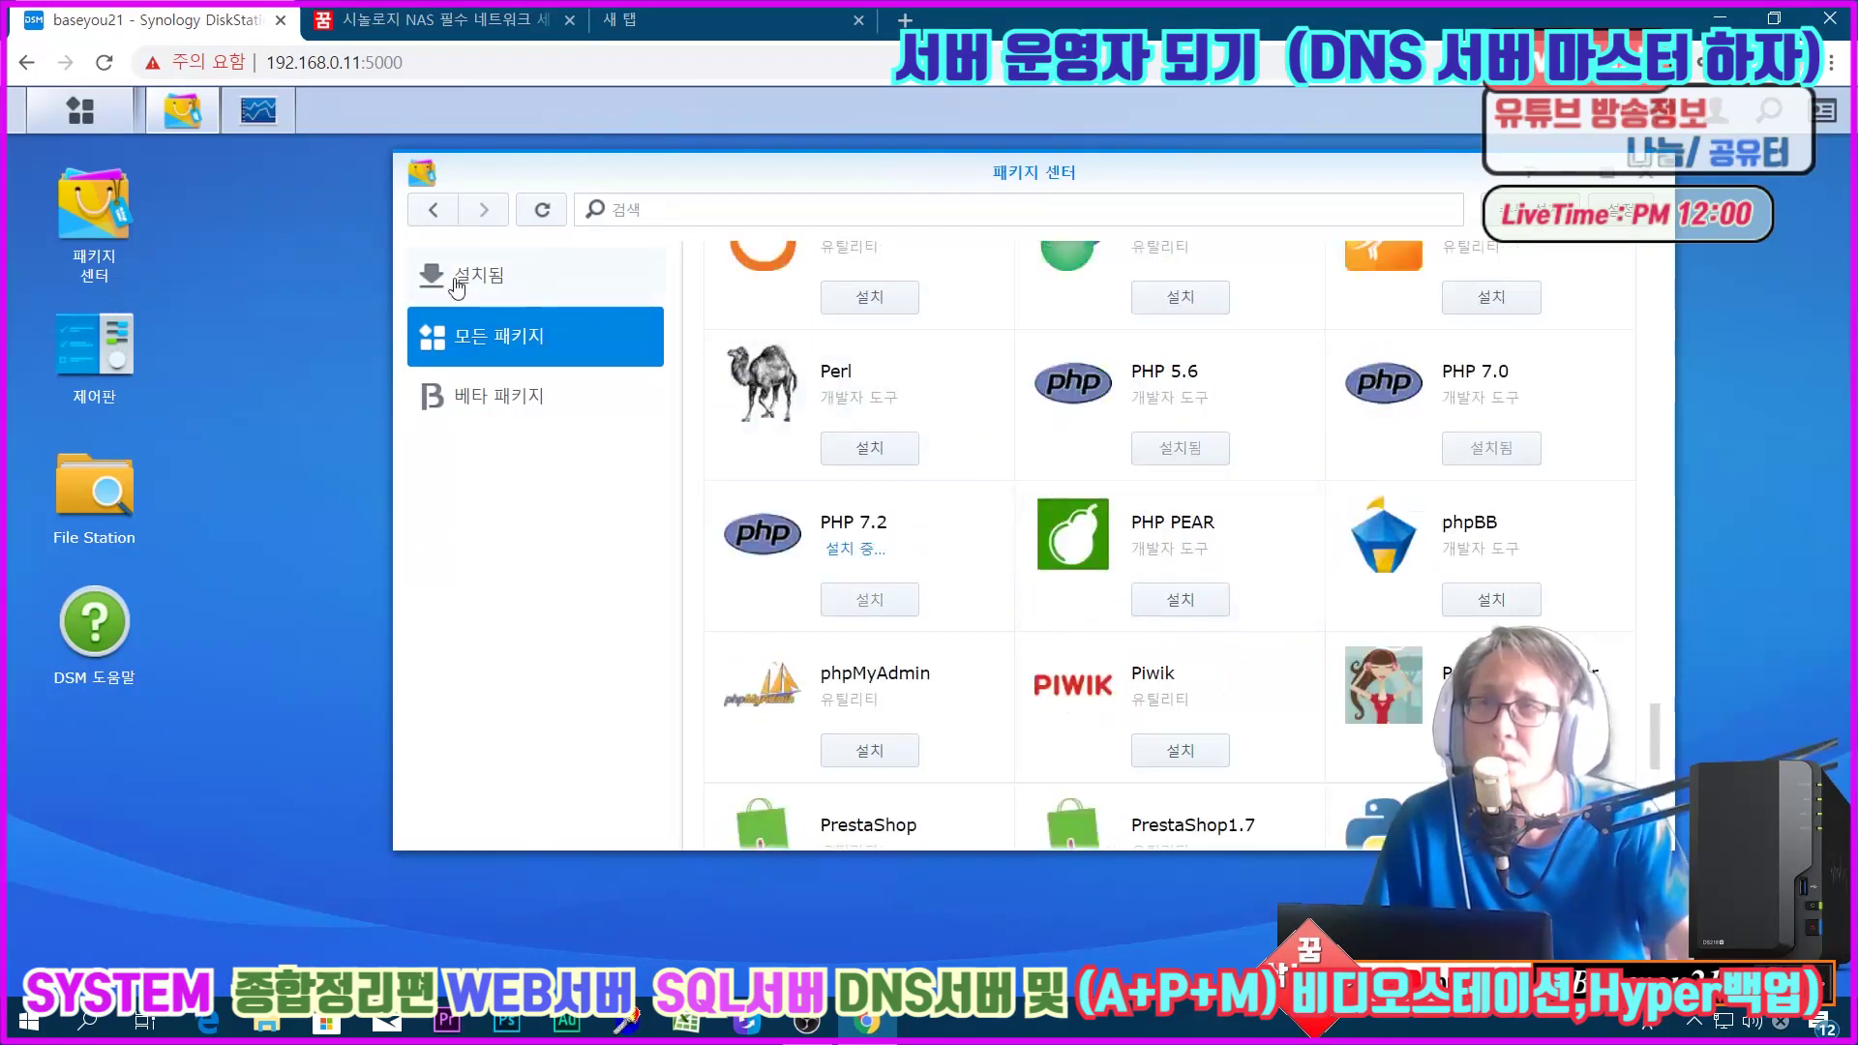
click(457, 281)
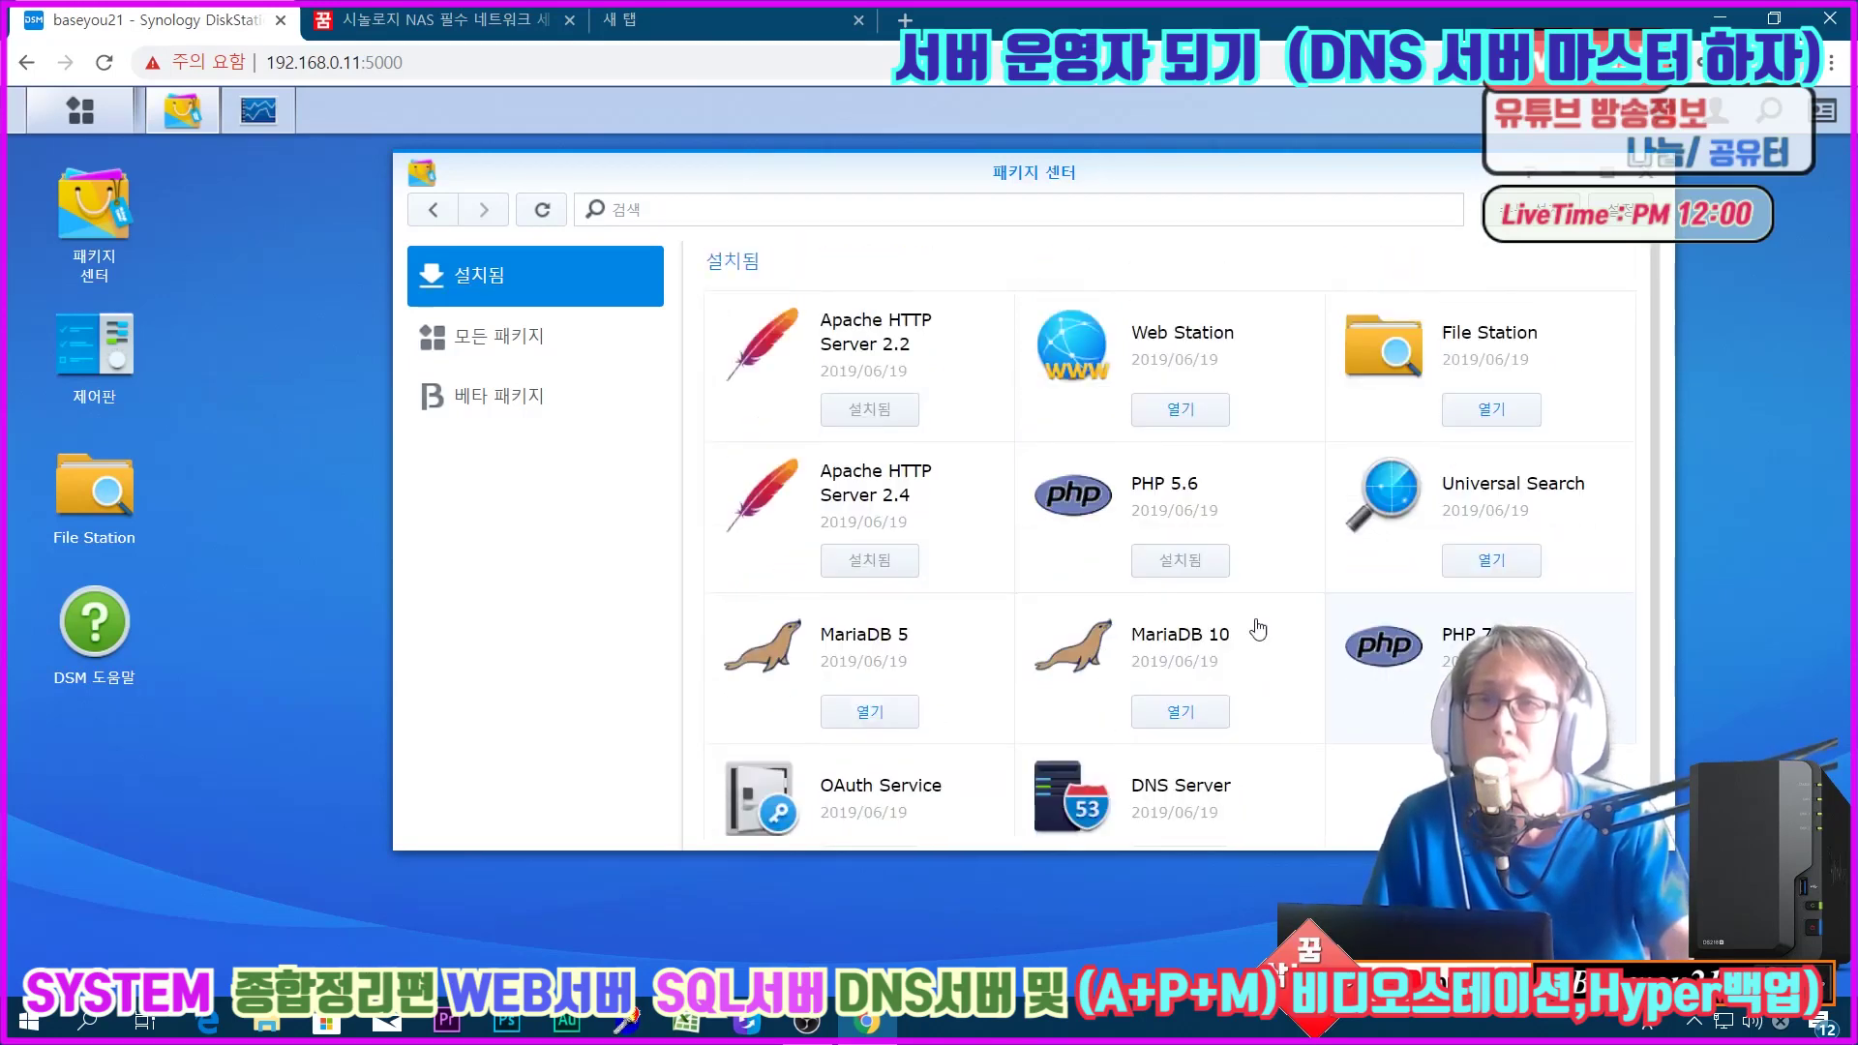
click(544, 361)
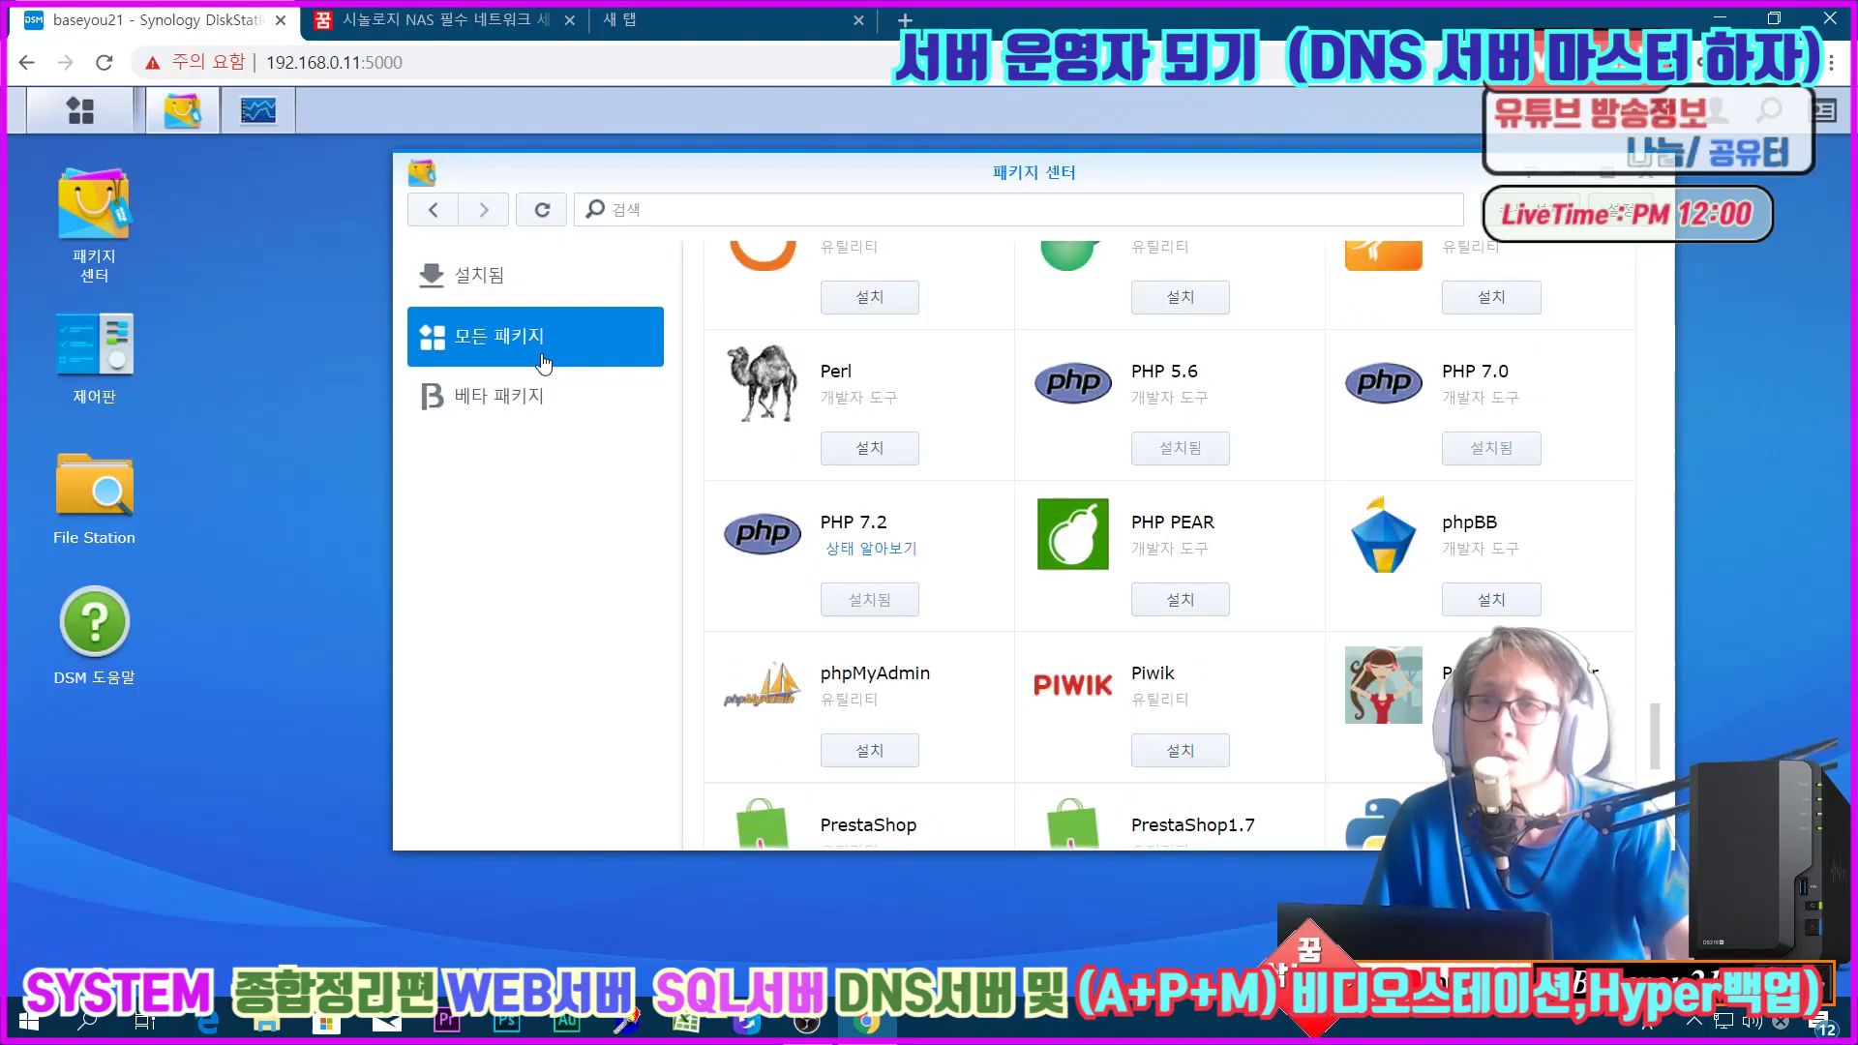
click(523, 295)
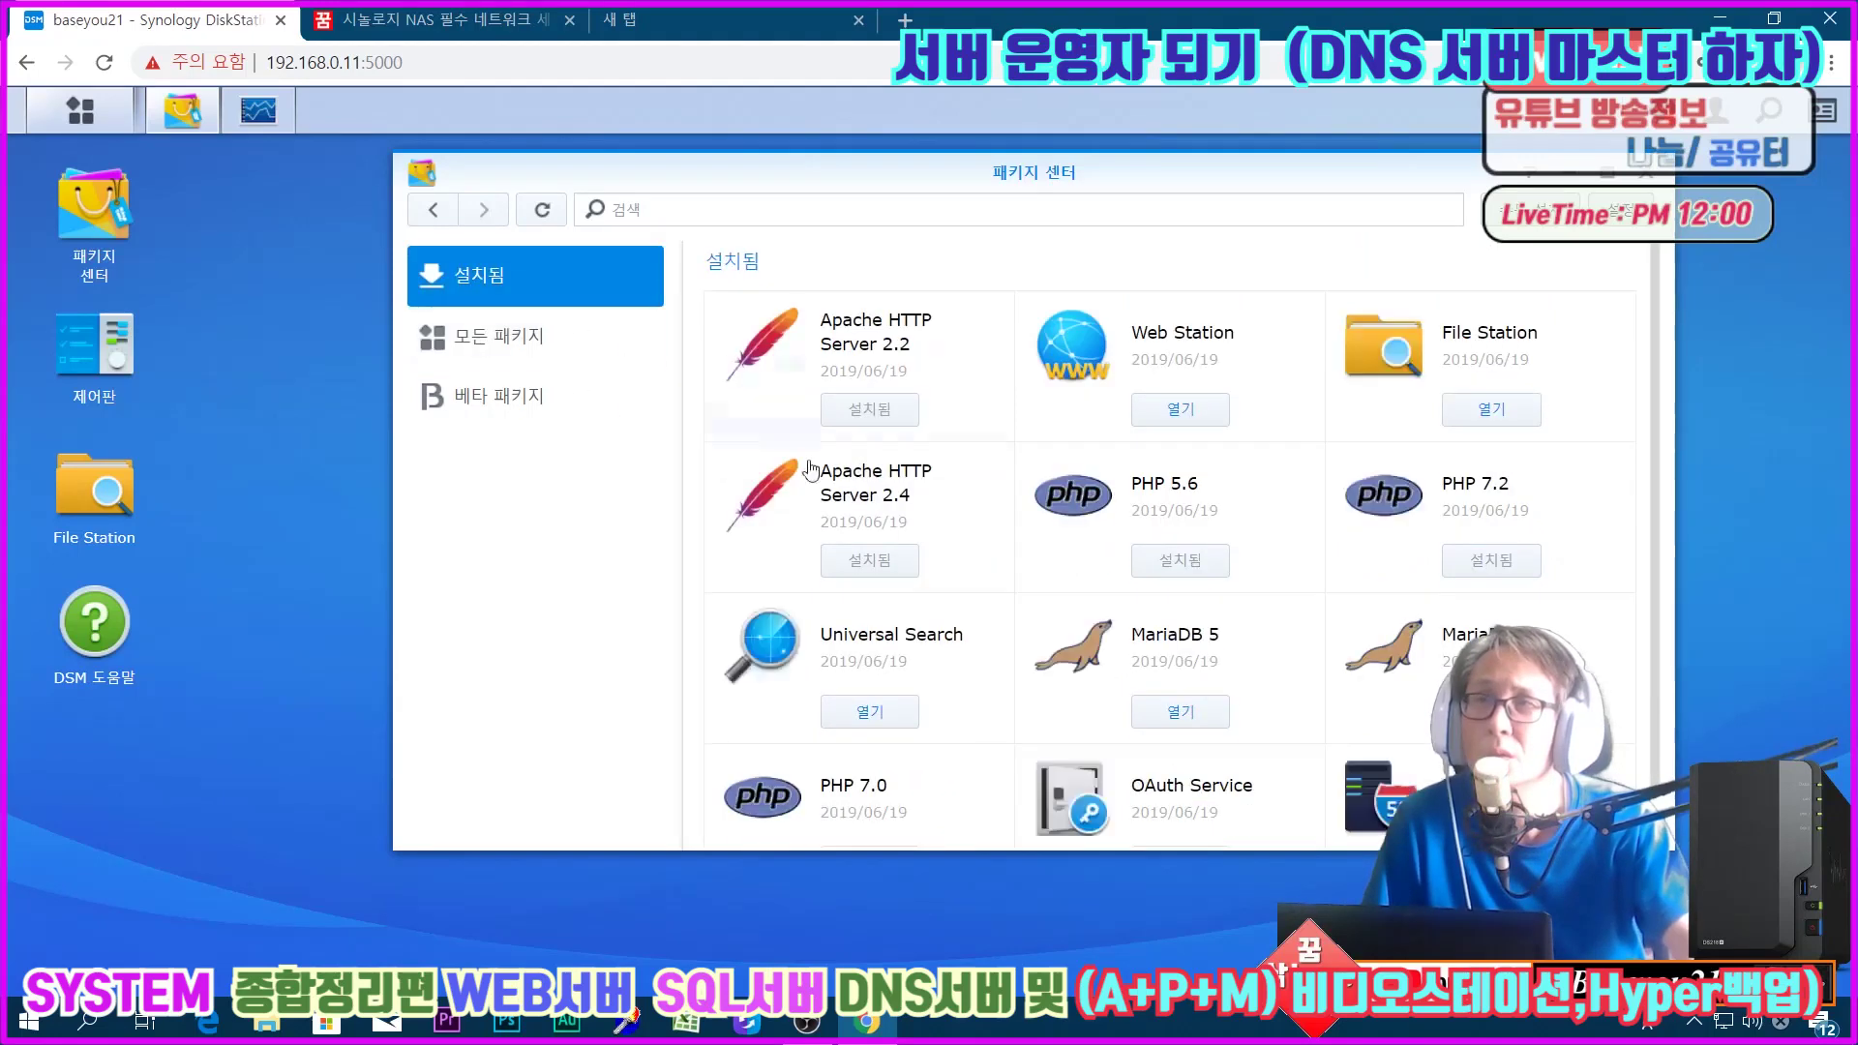
scroll(1050, 605, down, 1)
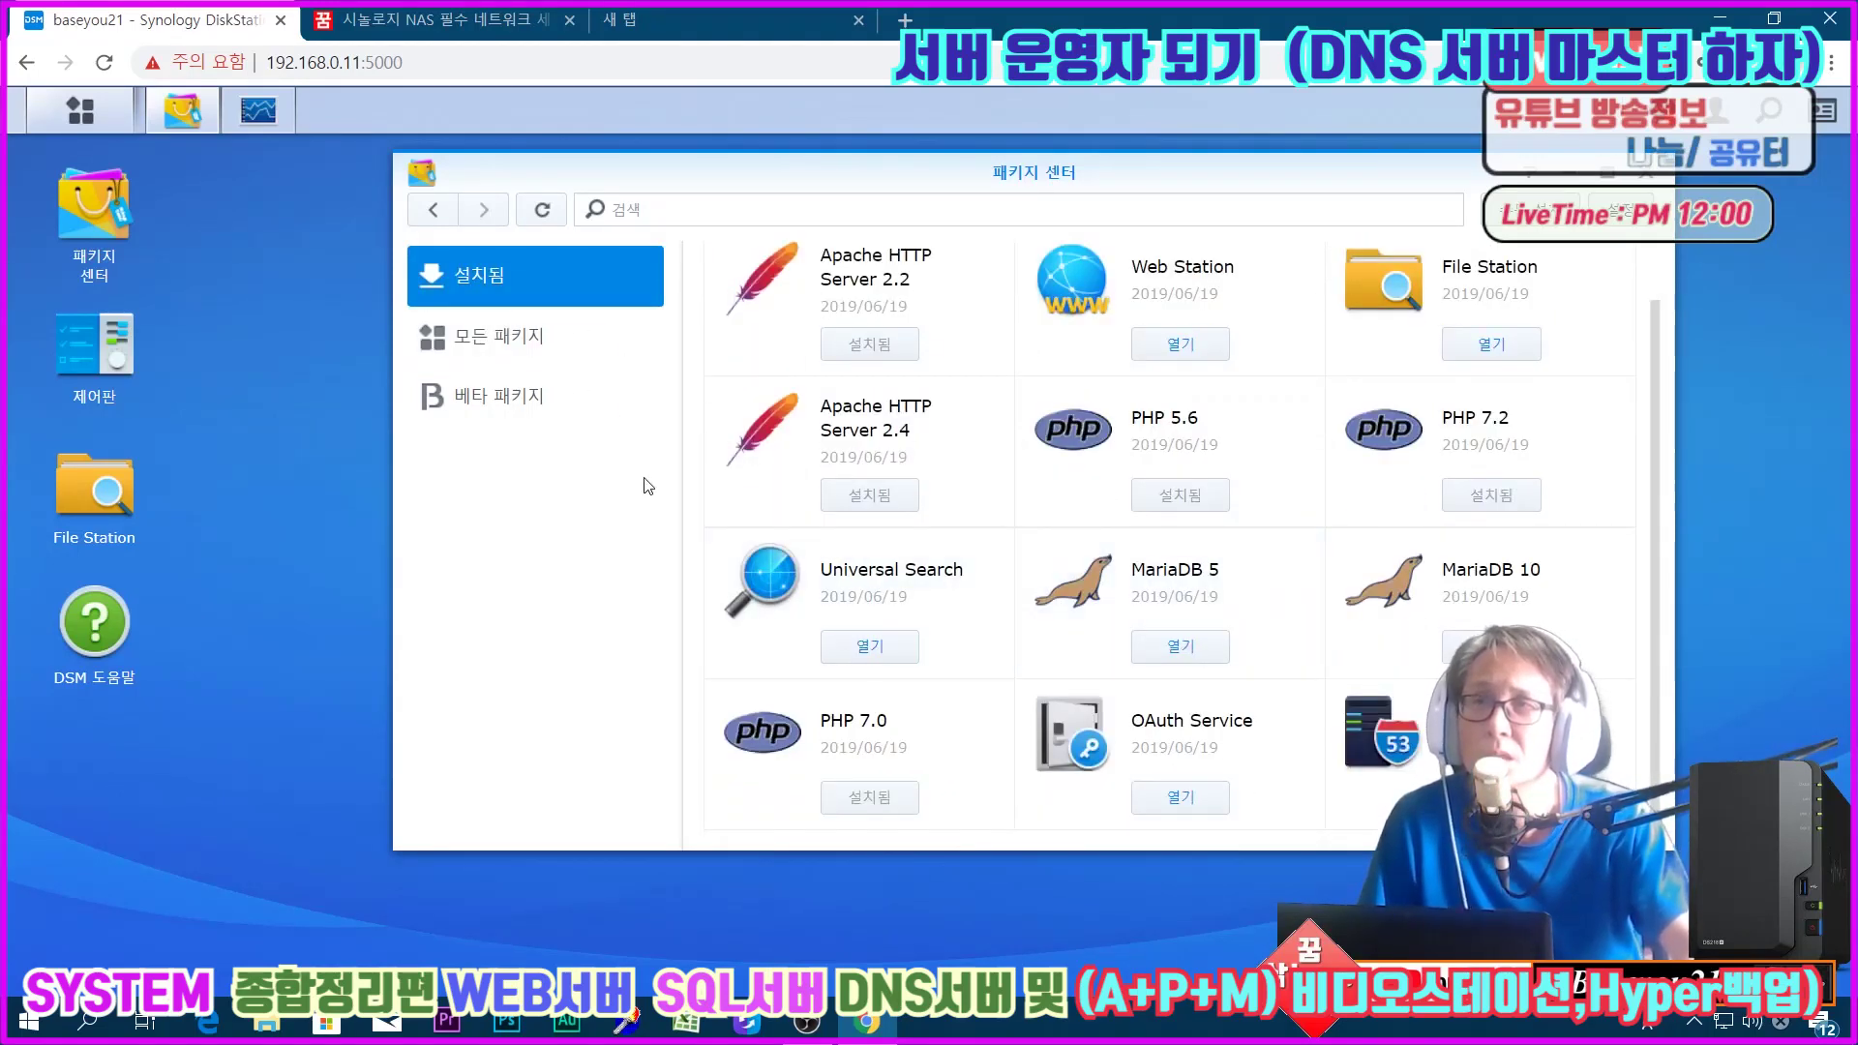
scroll(936, 545, up, 1)
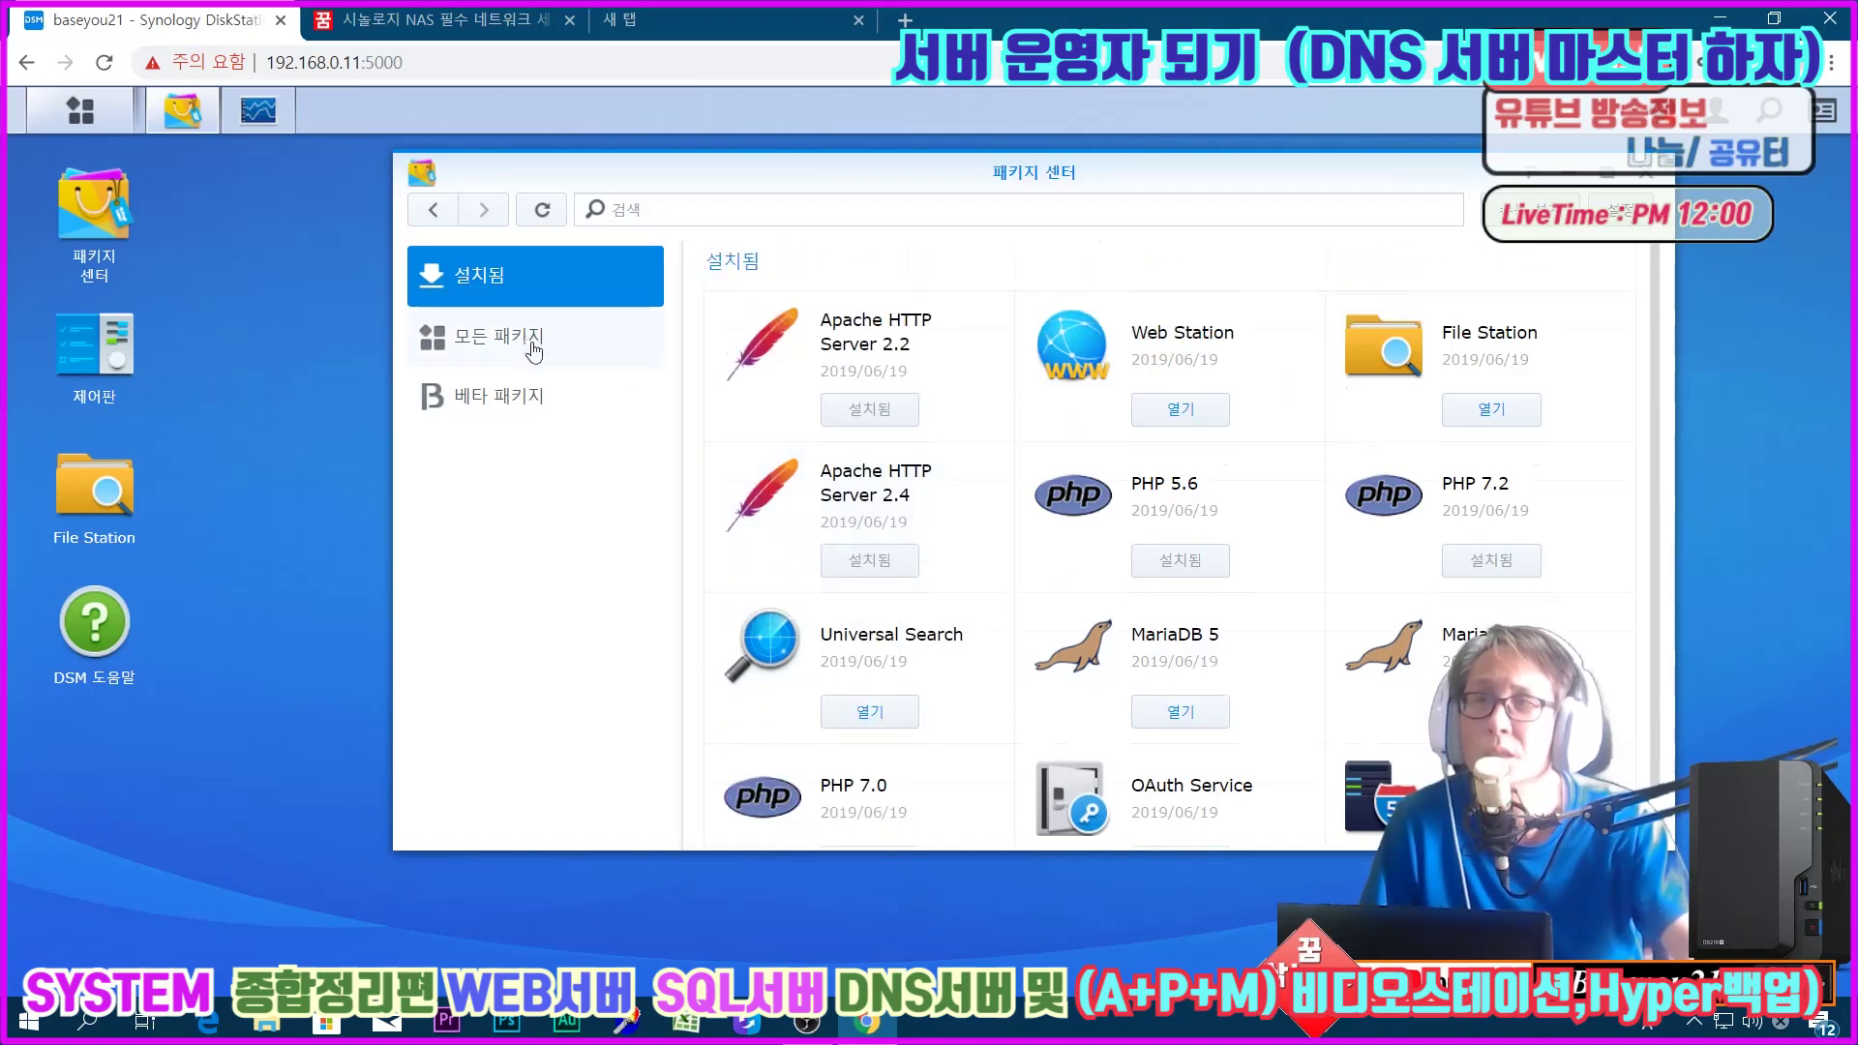
Step: Install phpMyAdmin on Volume 1 from the full catalogue with default settings
click(530, 341)
click(944, 670)
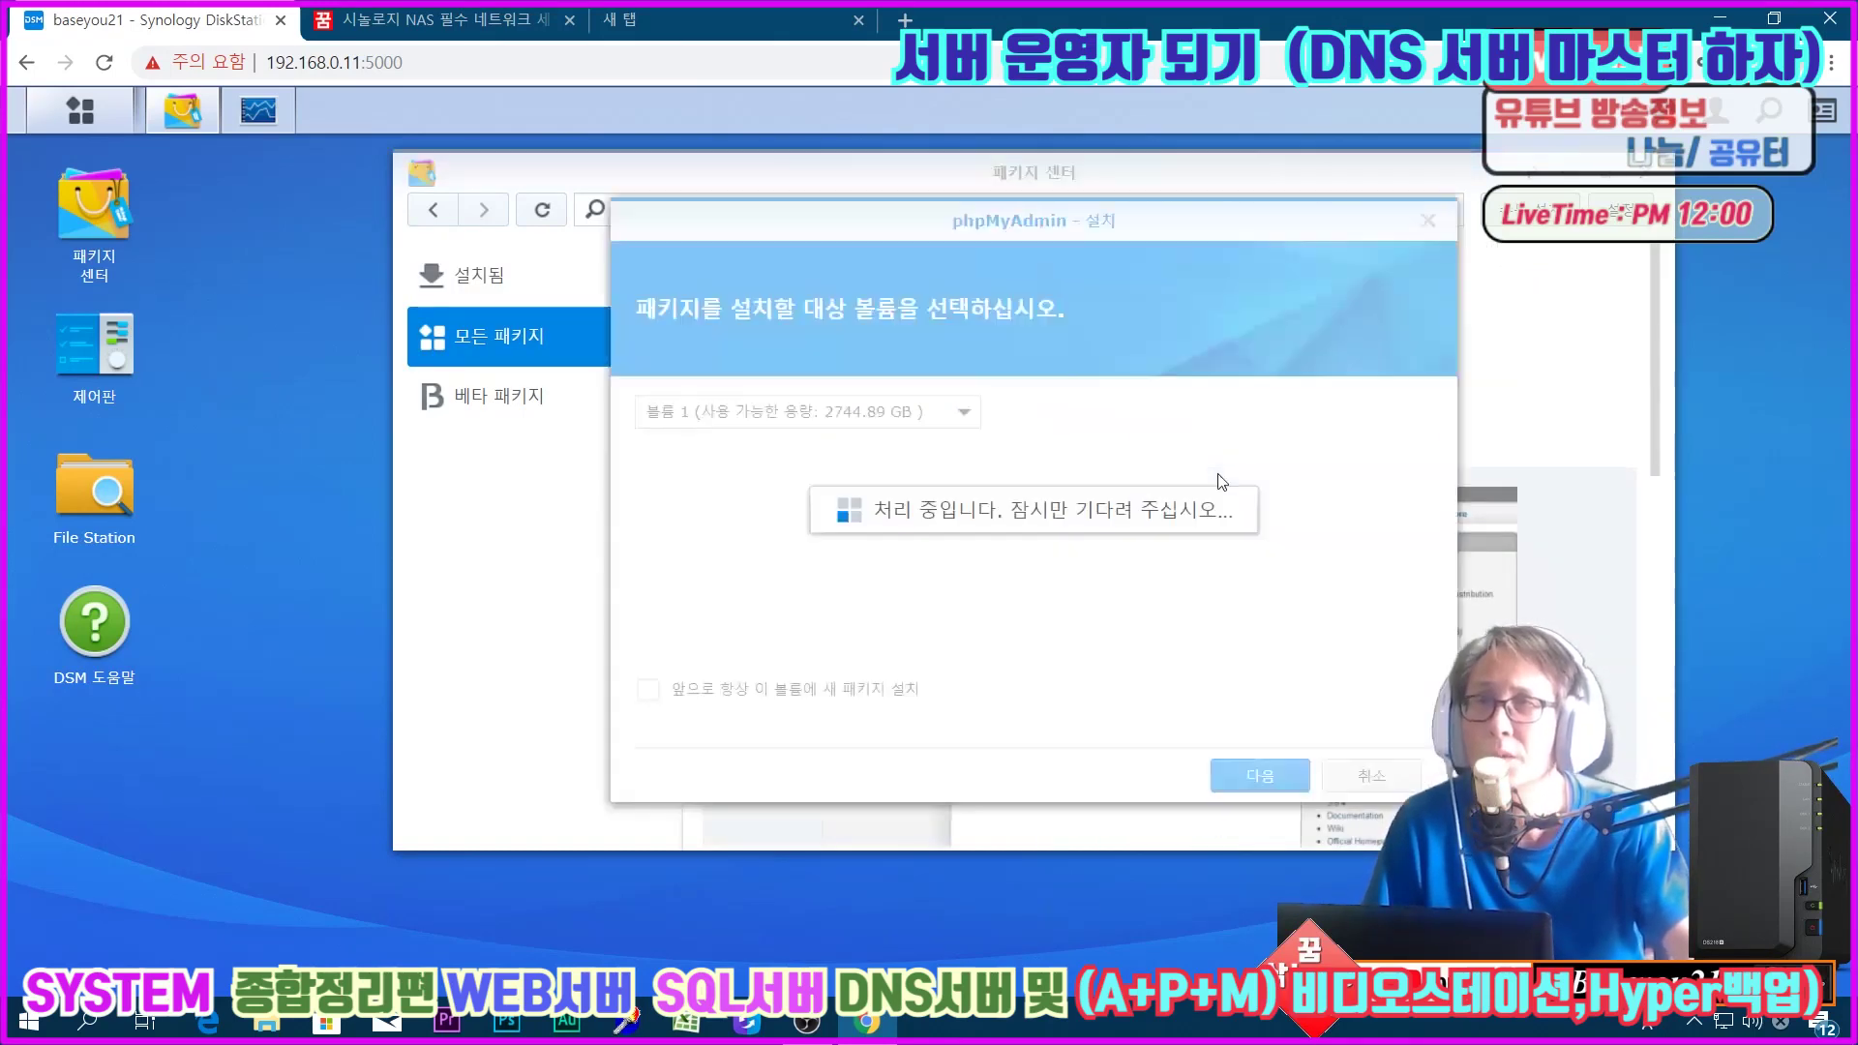
click(1248, 776)
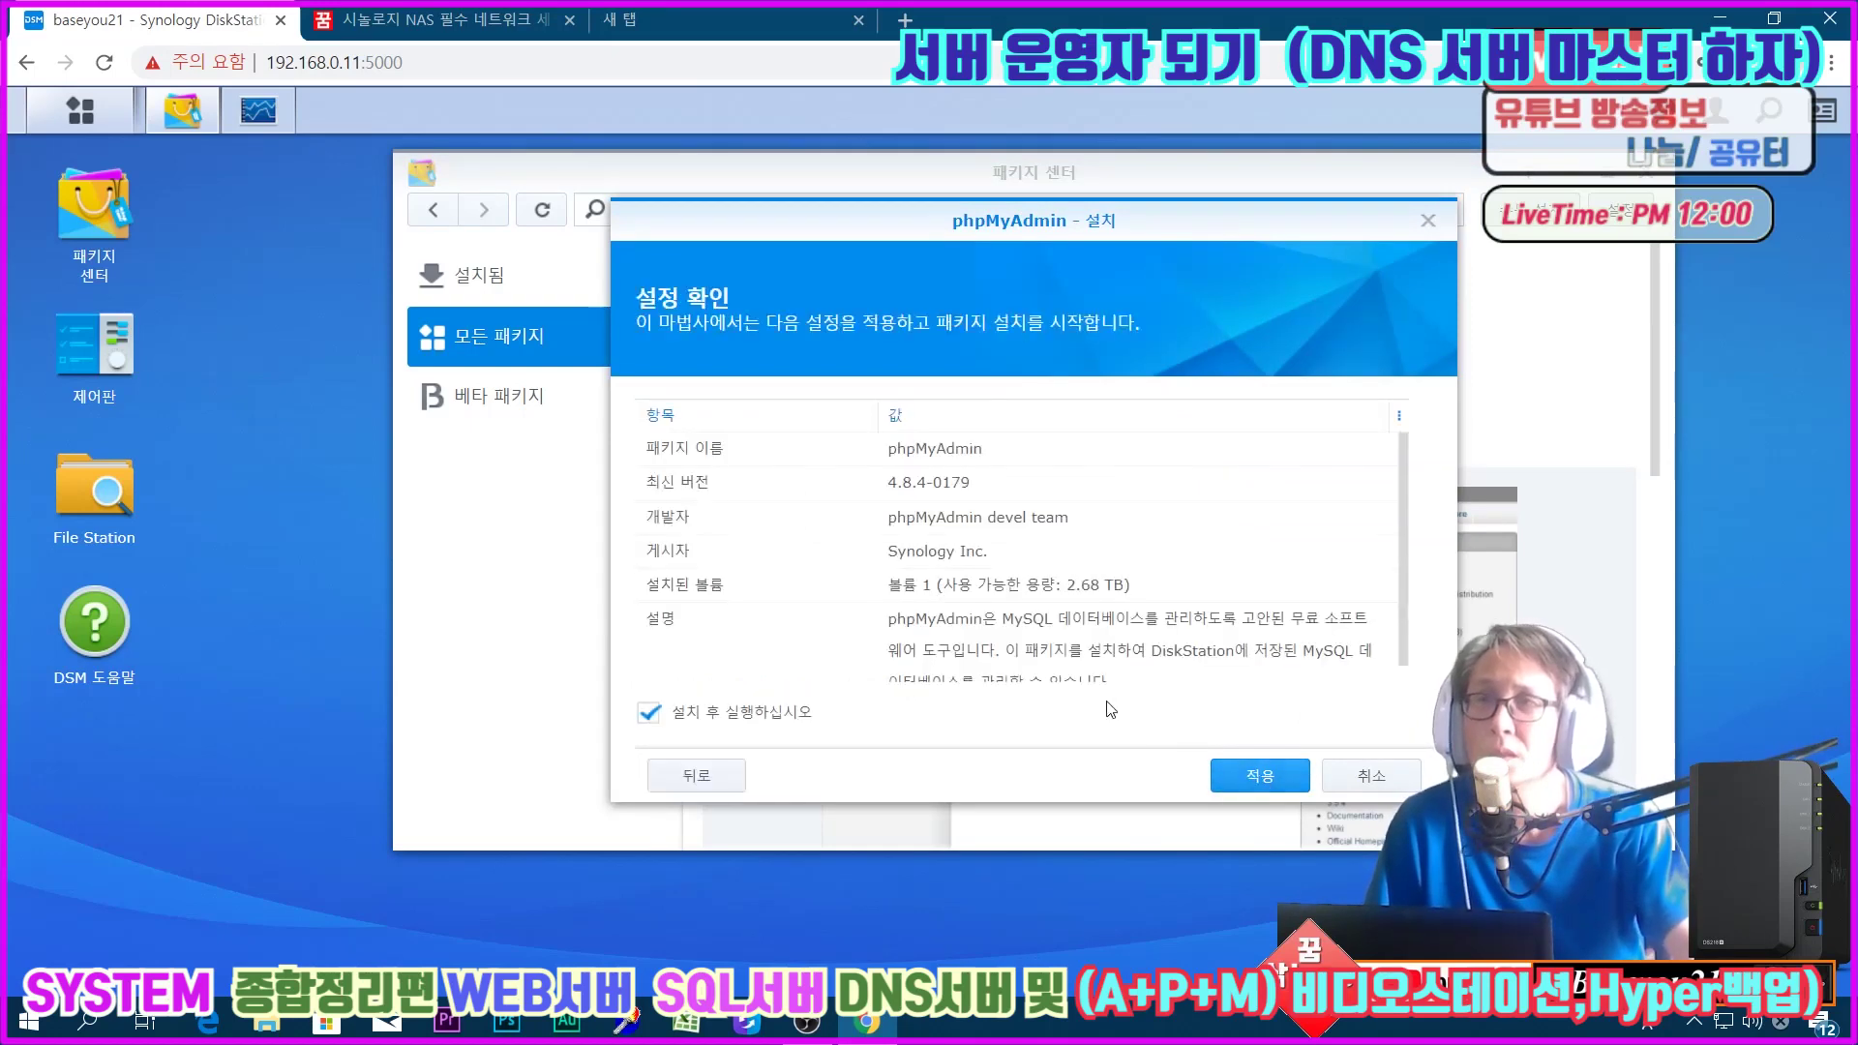
click(1248, 774)
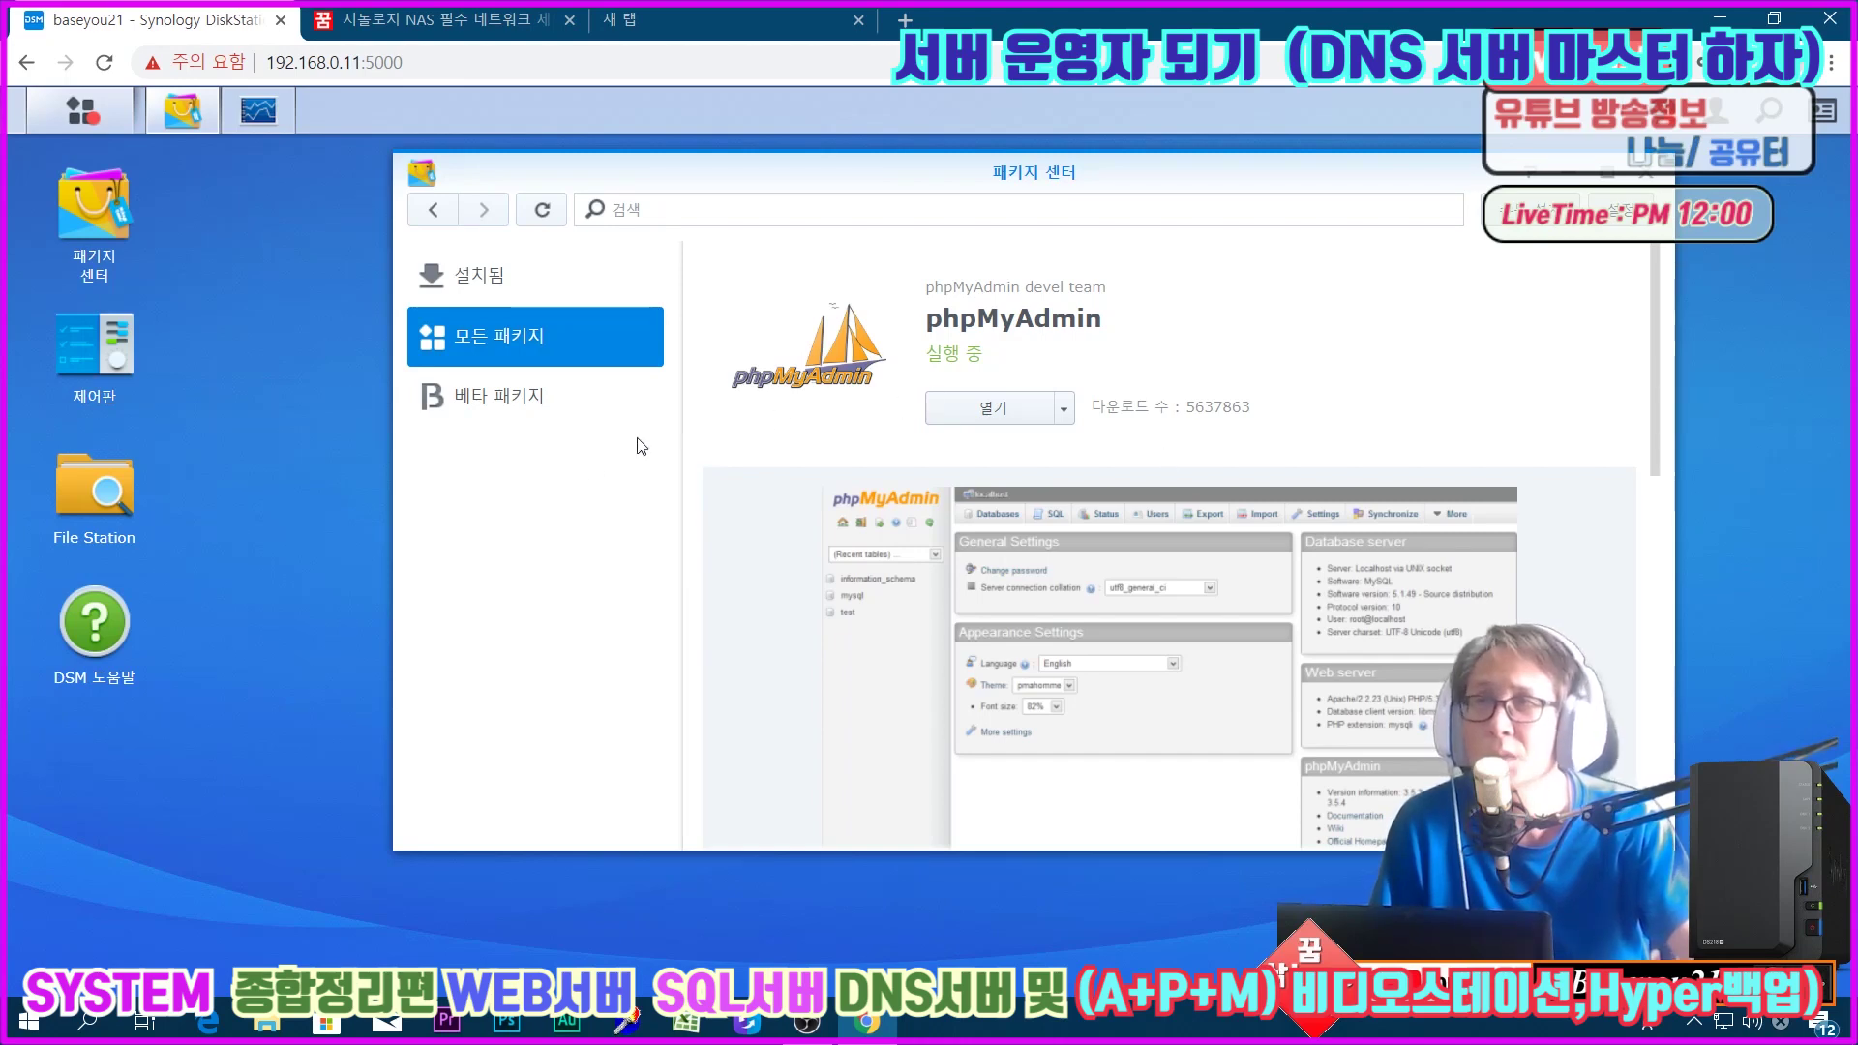
Step: Move from the installed packages to the full package catalogue and scroll to find Hyper Backup
click(477, 301)
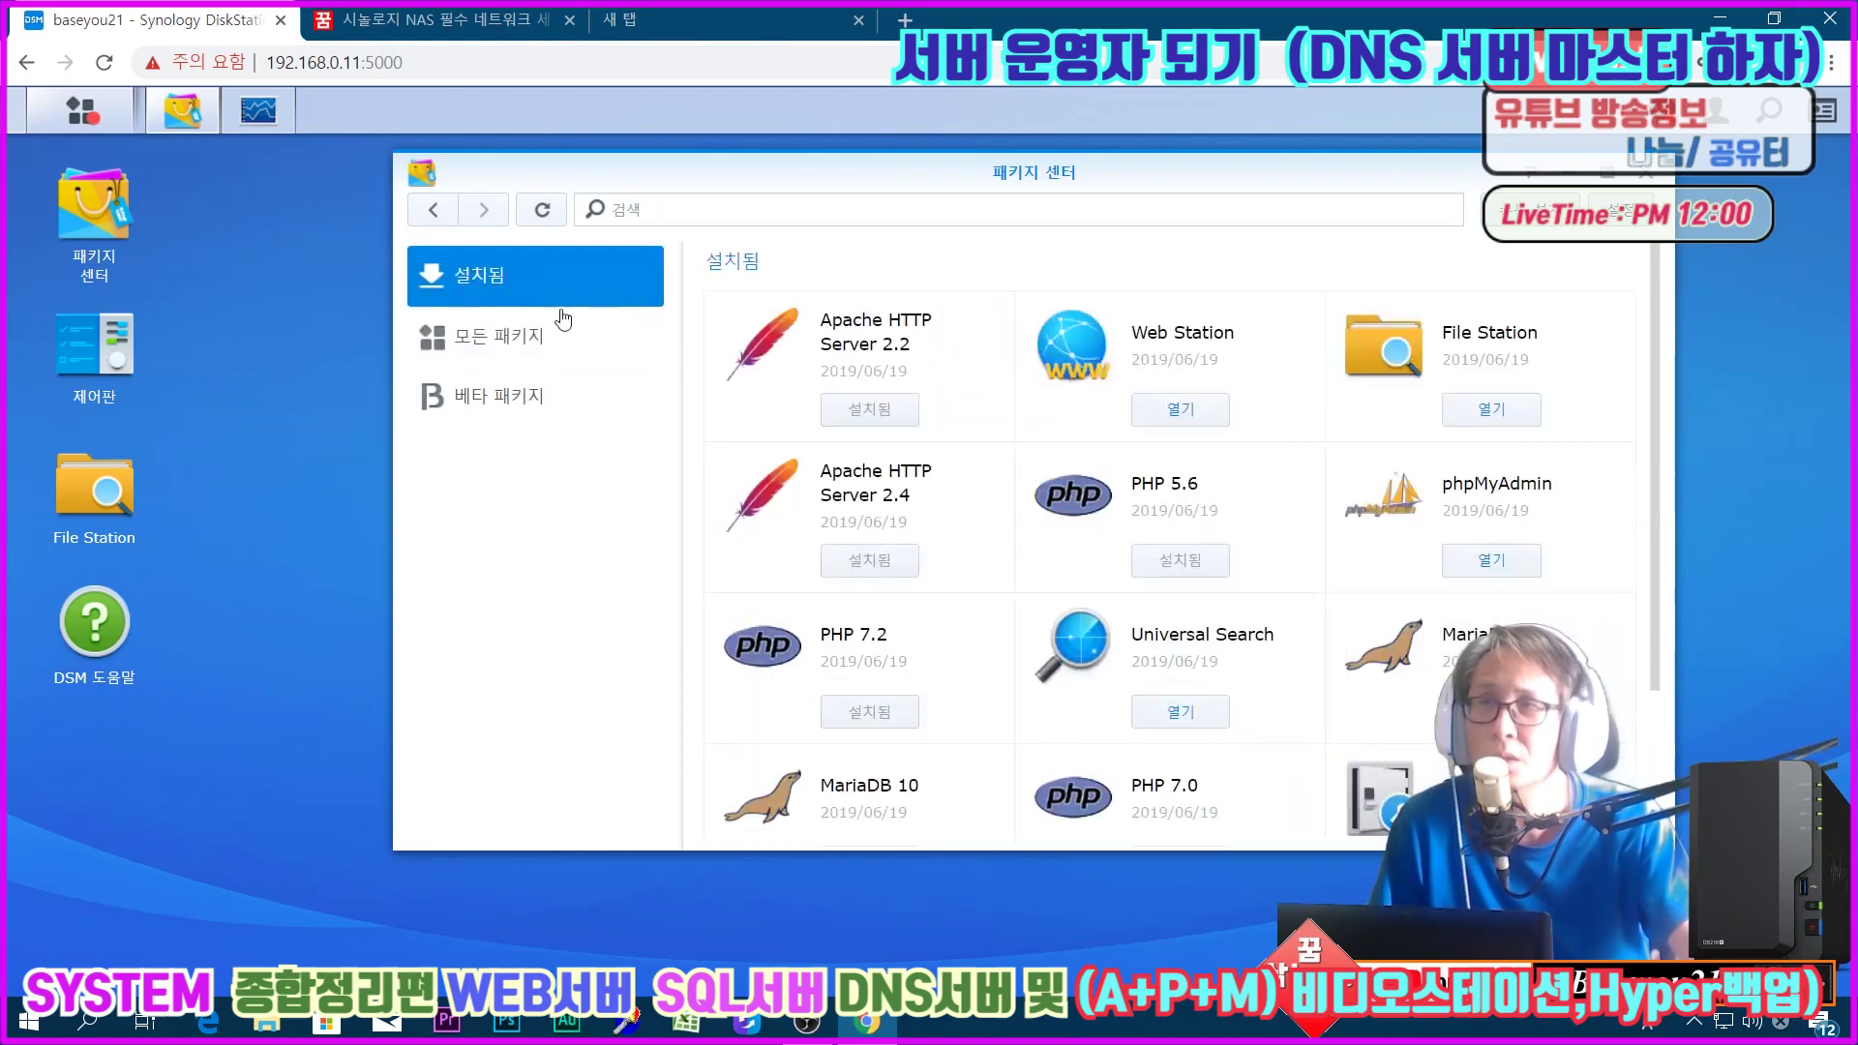
scroll(1278, 594, down, 1)
scroll(1230, 553, up, 1)
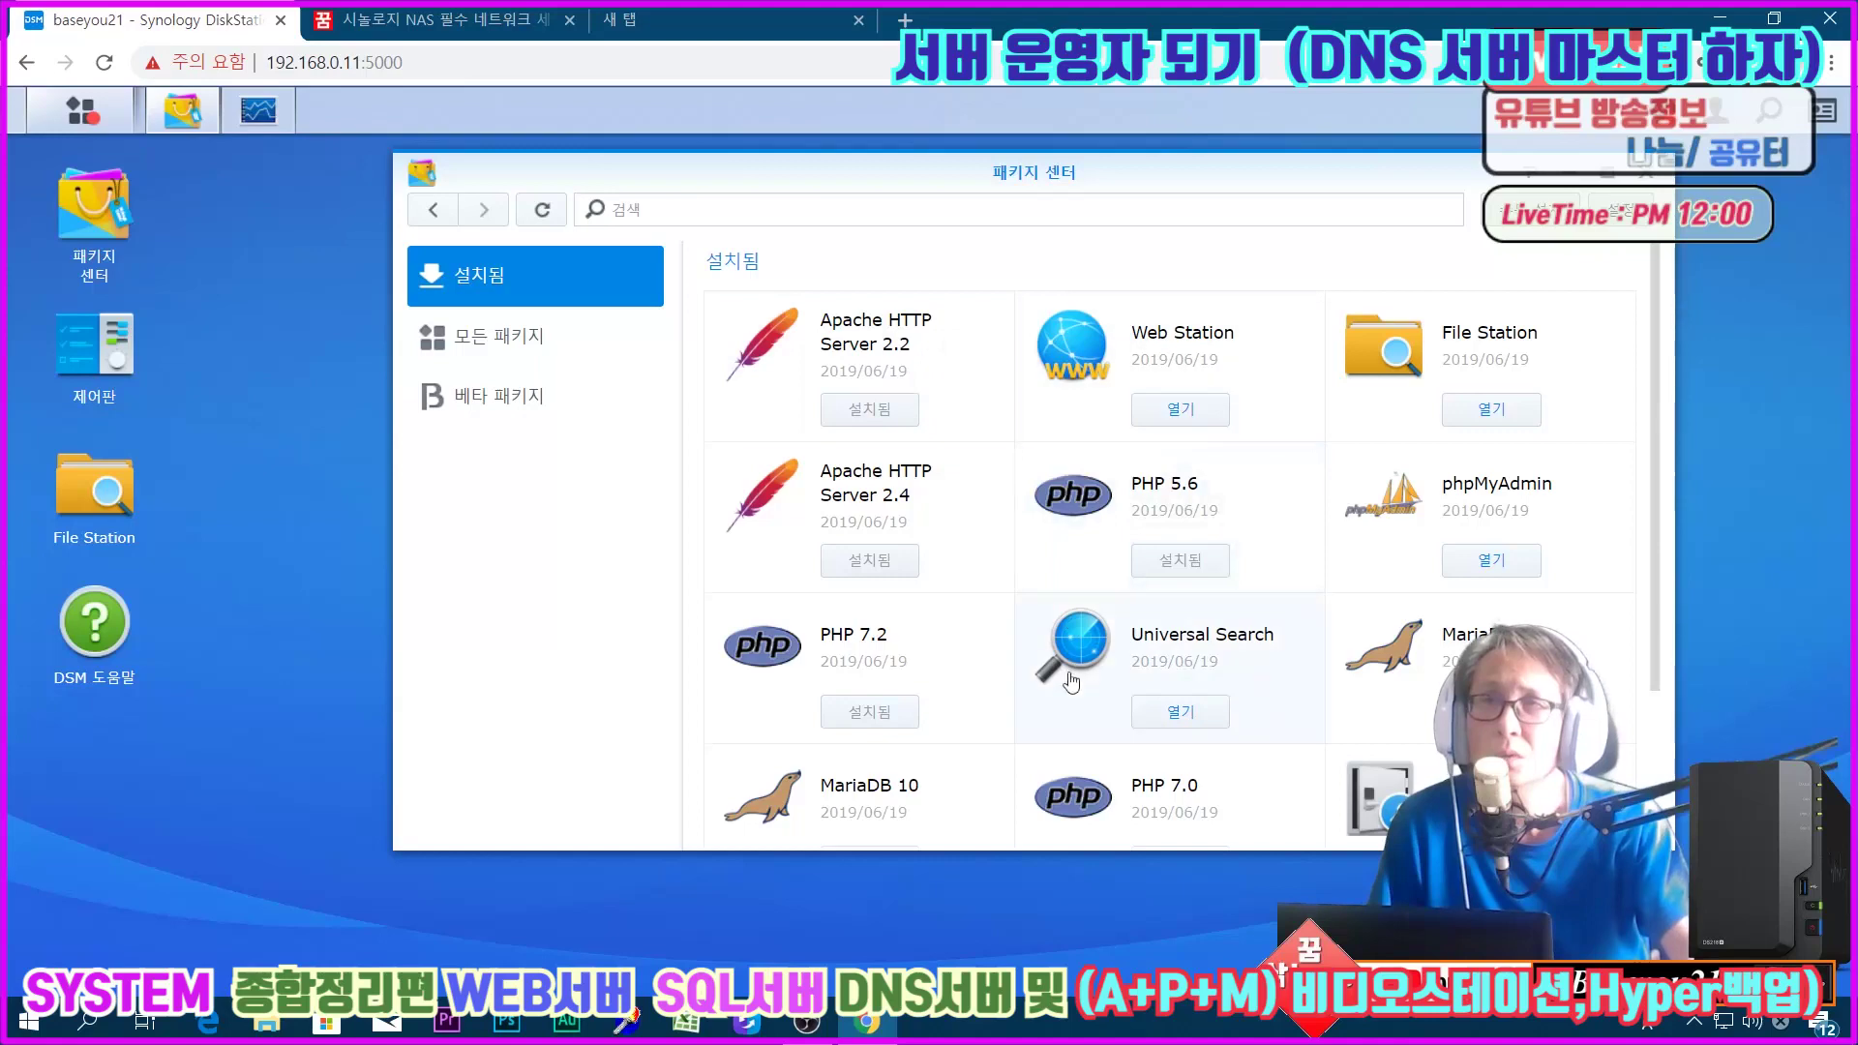
scroll(1165, 775, down, 1)
scroll(1066, 702, up, 1)
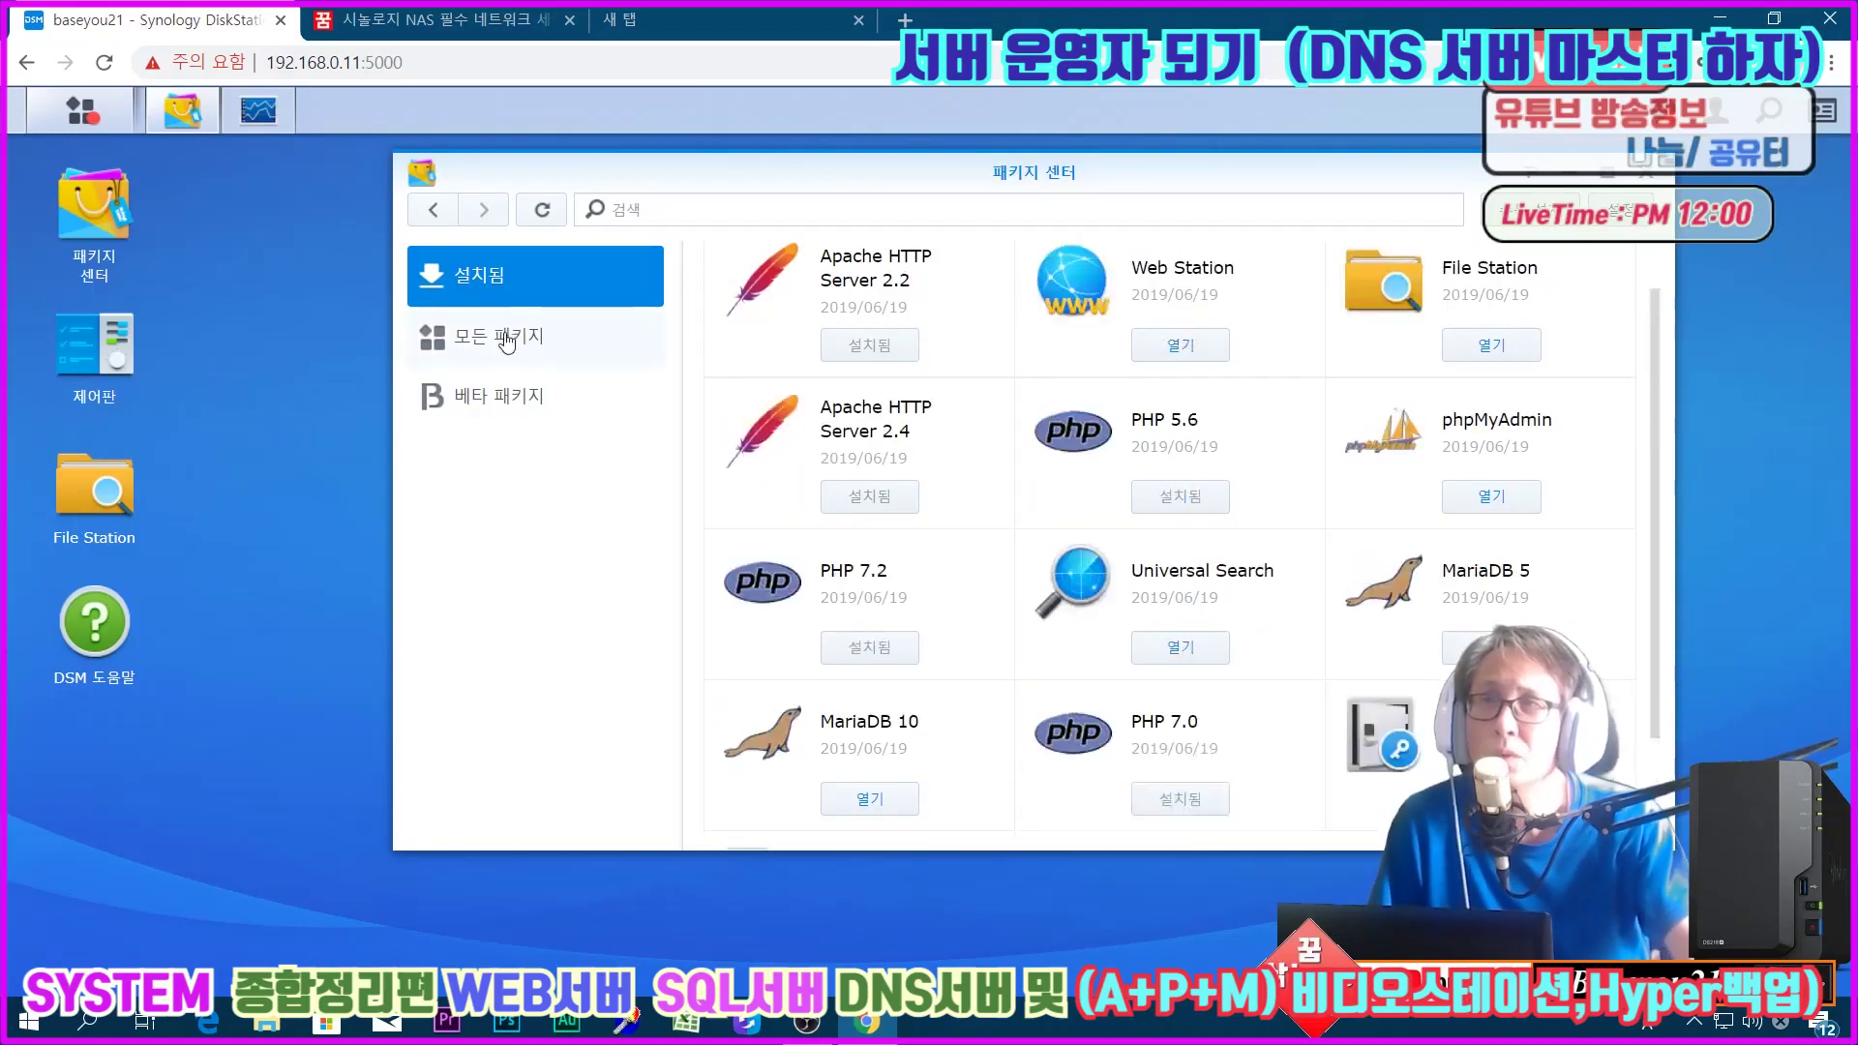
click(510, 339)
scroll(1355, 523, up, 5)
scroll(1481, 559, up, 10)
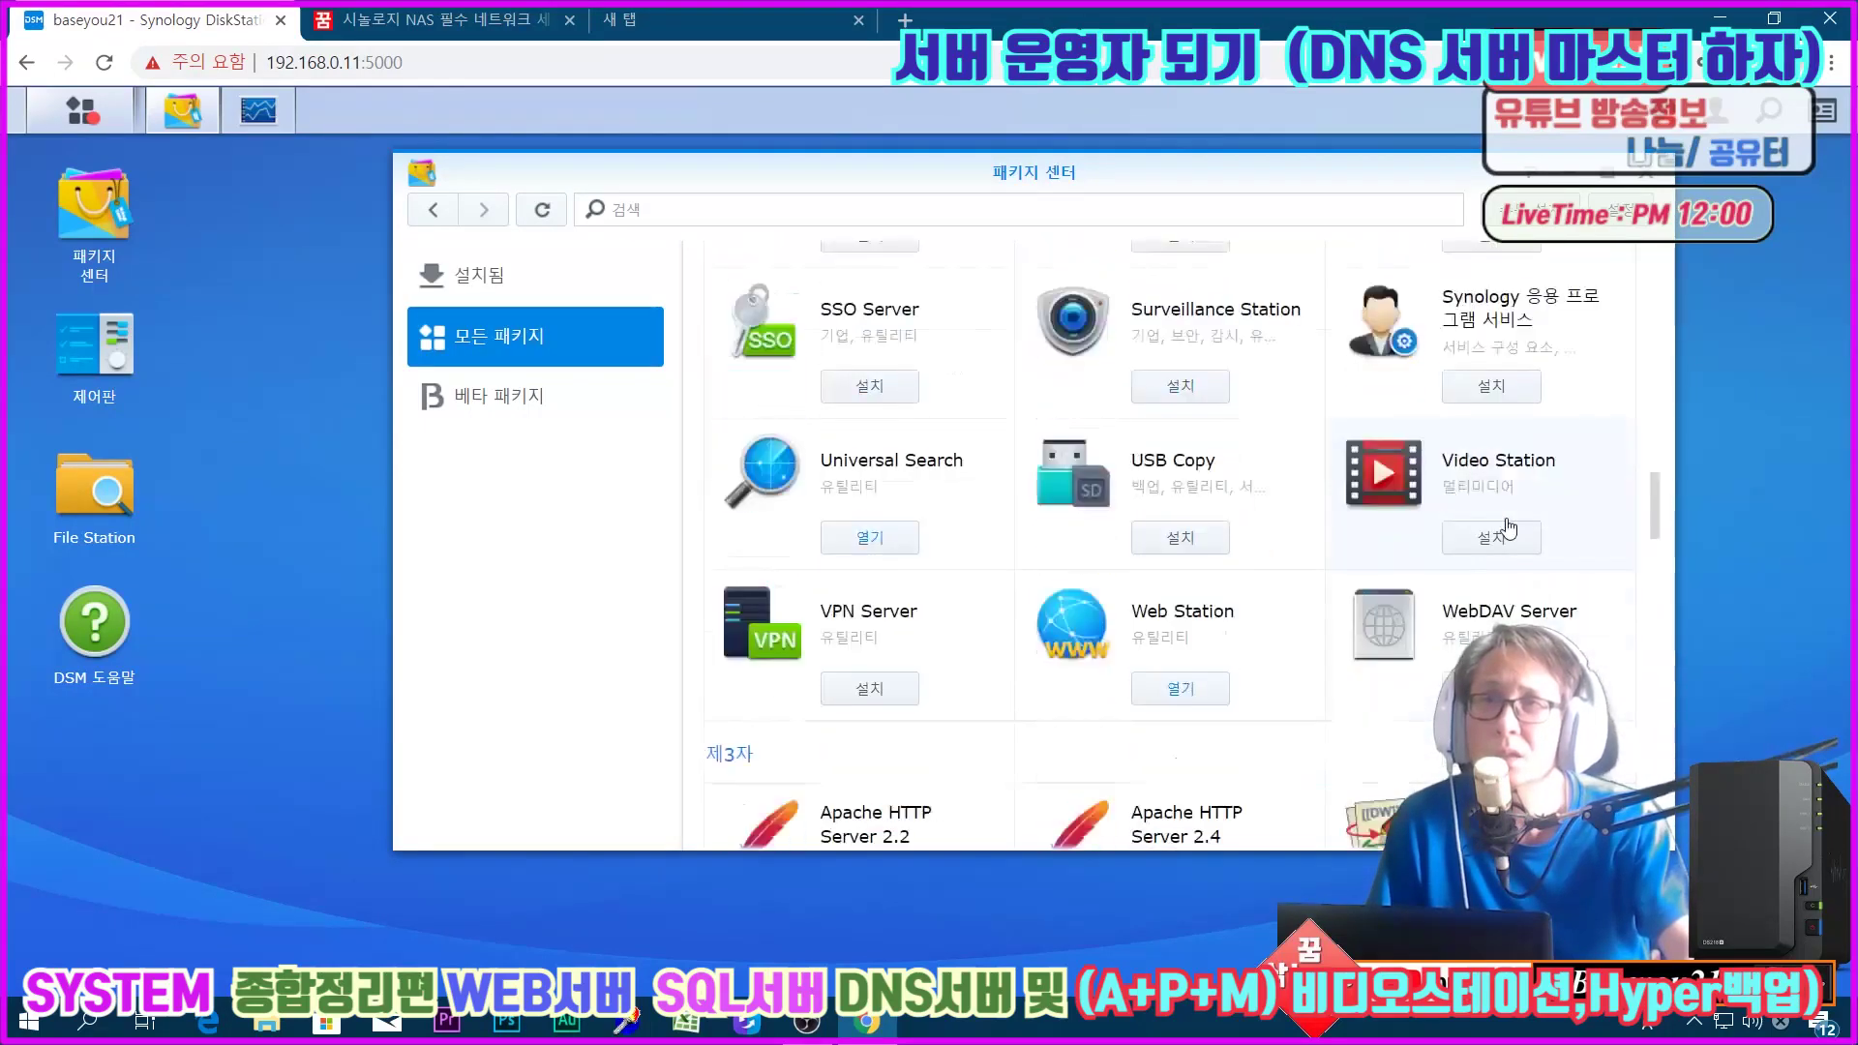
scroll(1531, 503, down, 3)
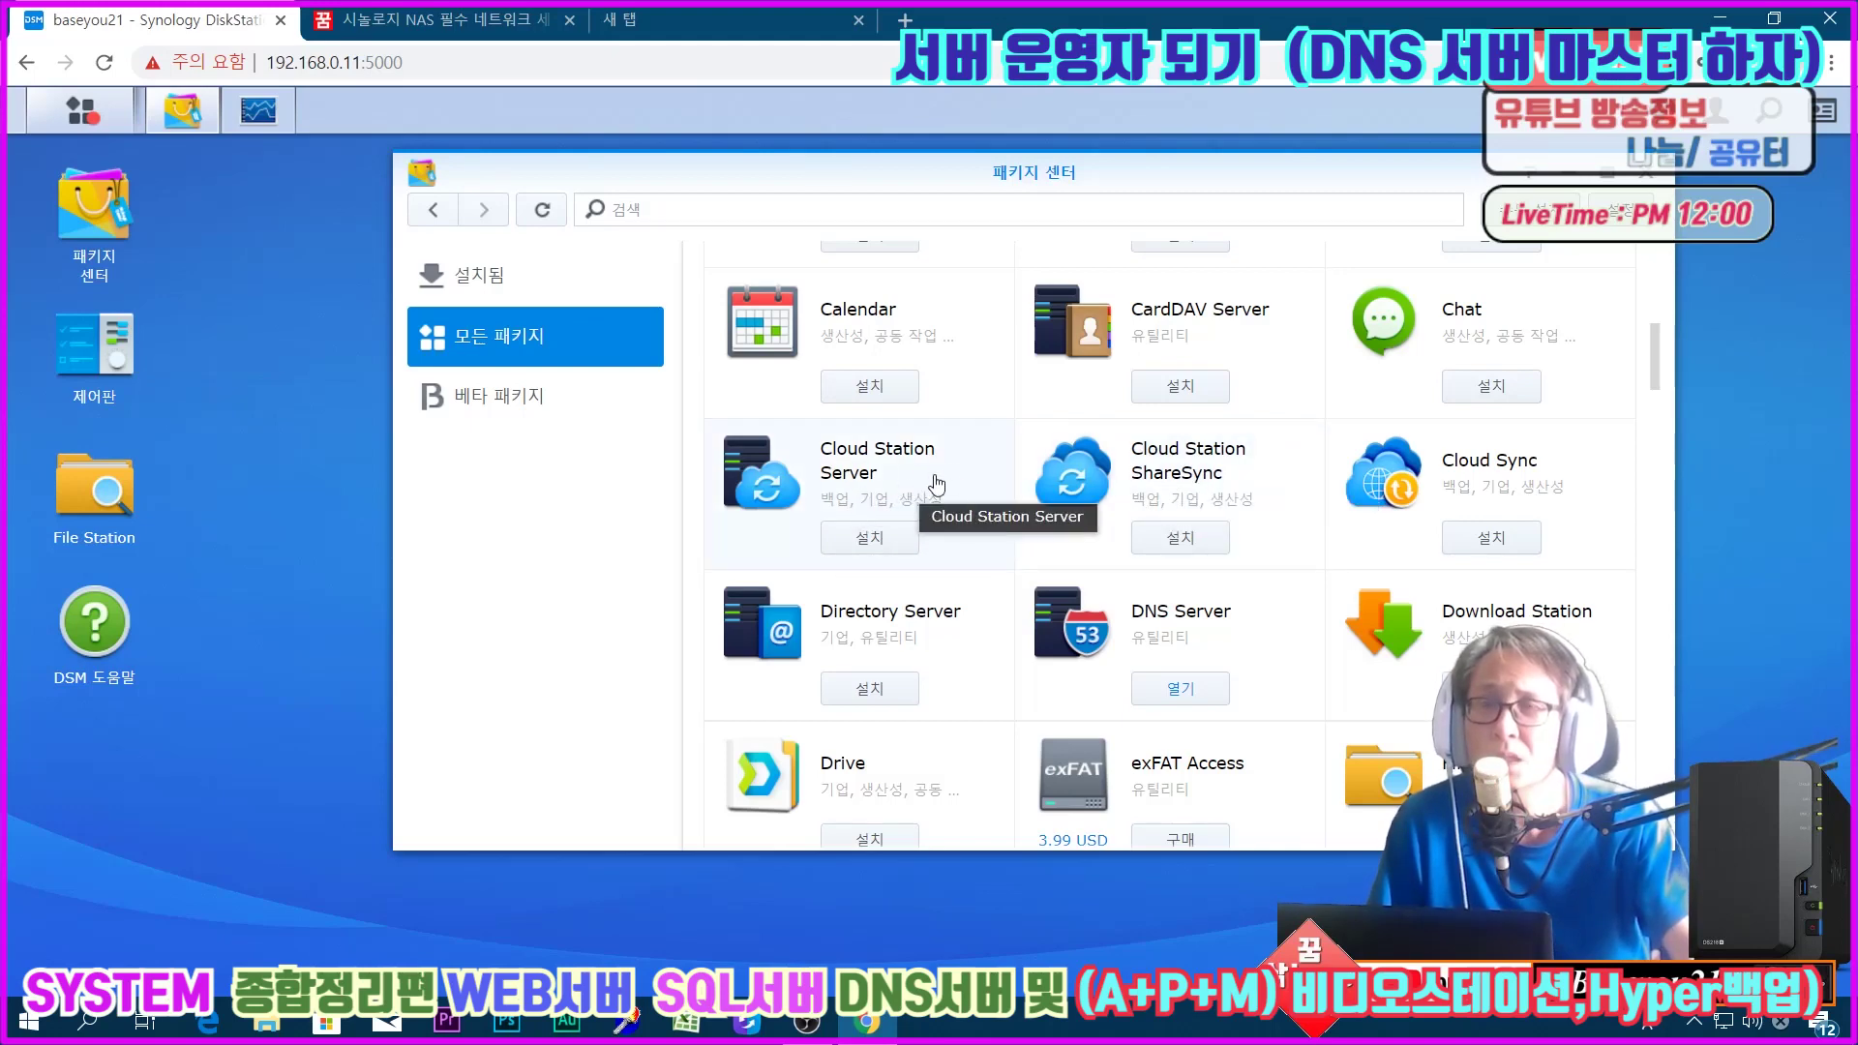
scroll(937, 484, down, 2)
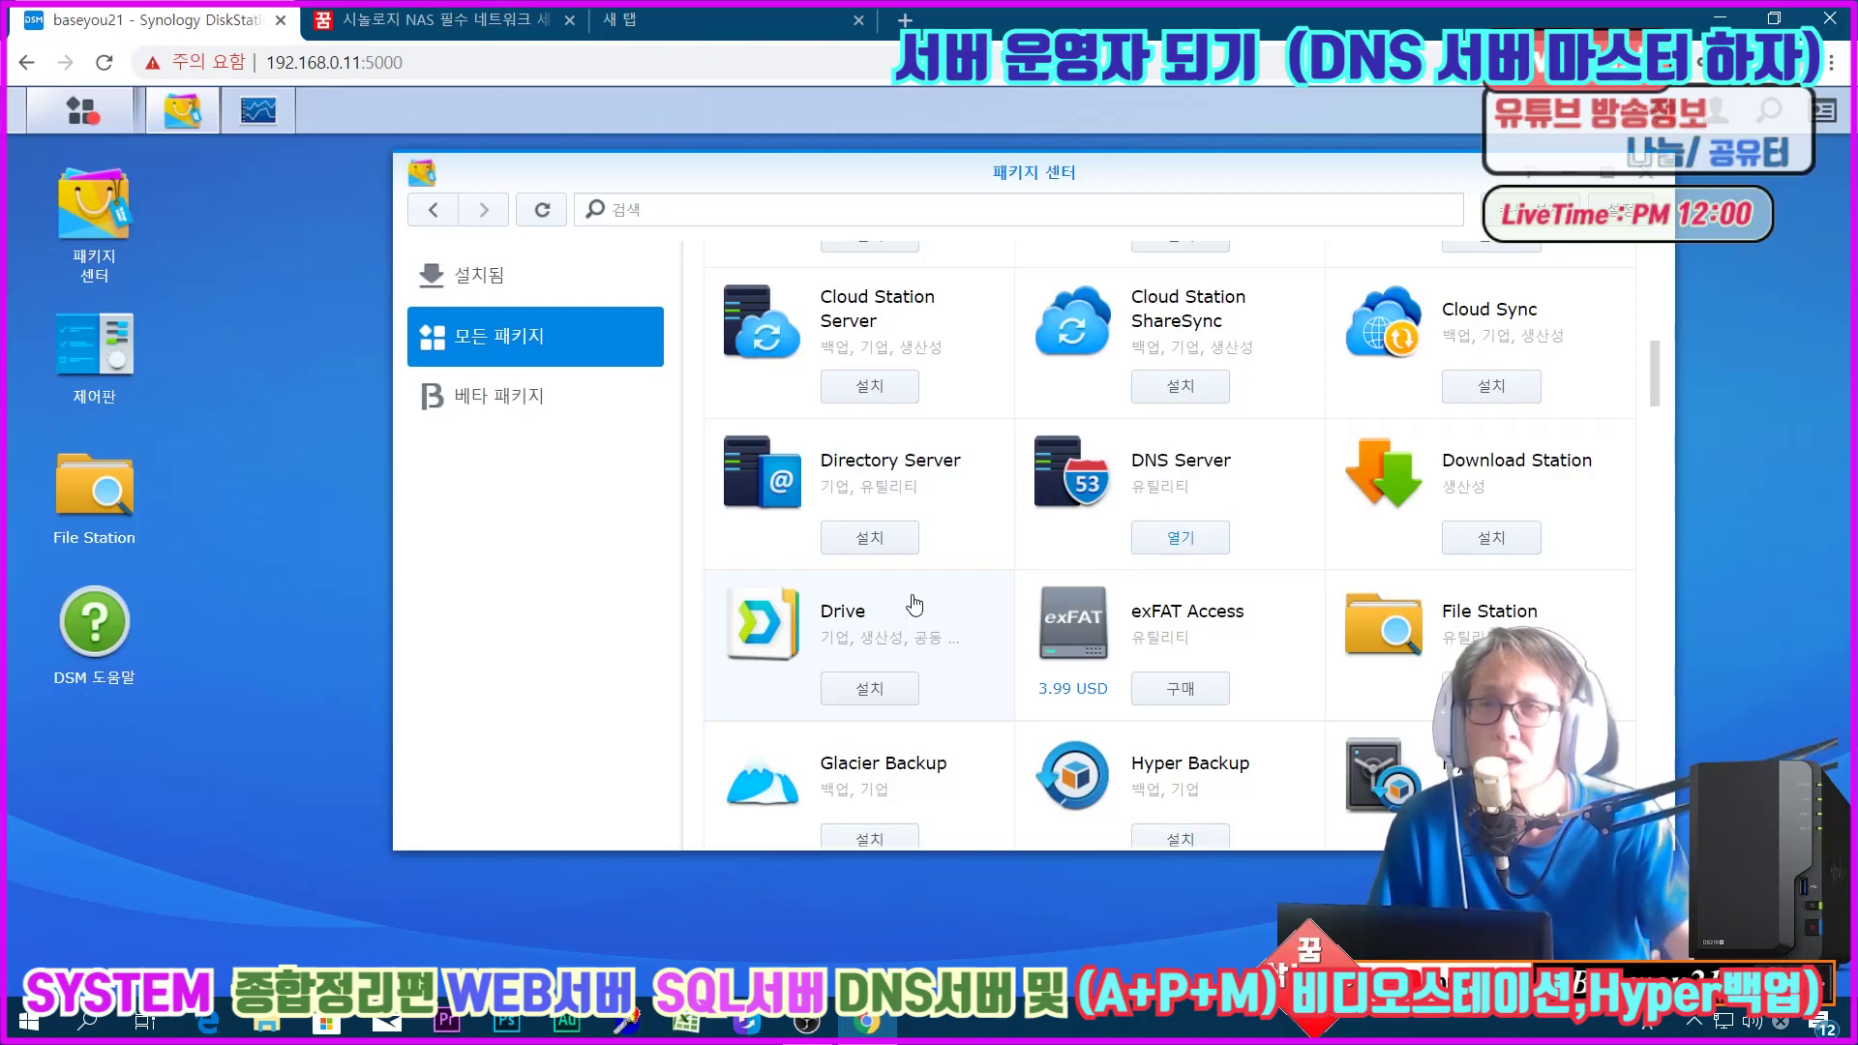
scroll(921, 637, down, 2)
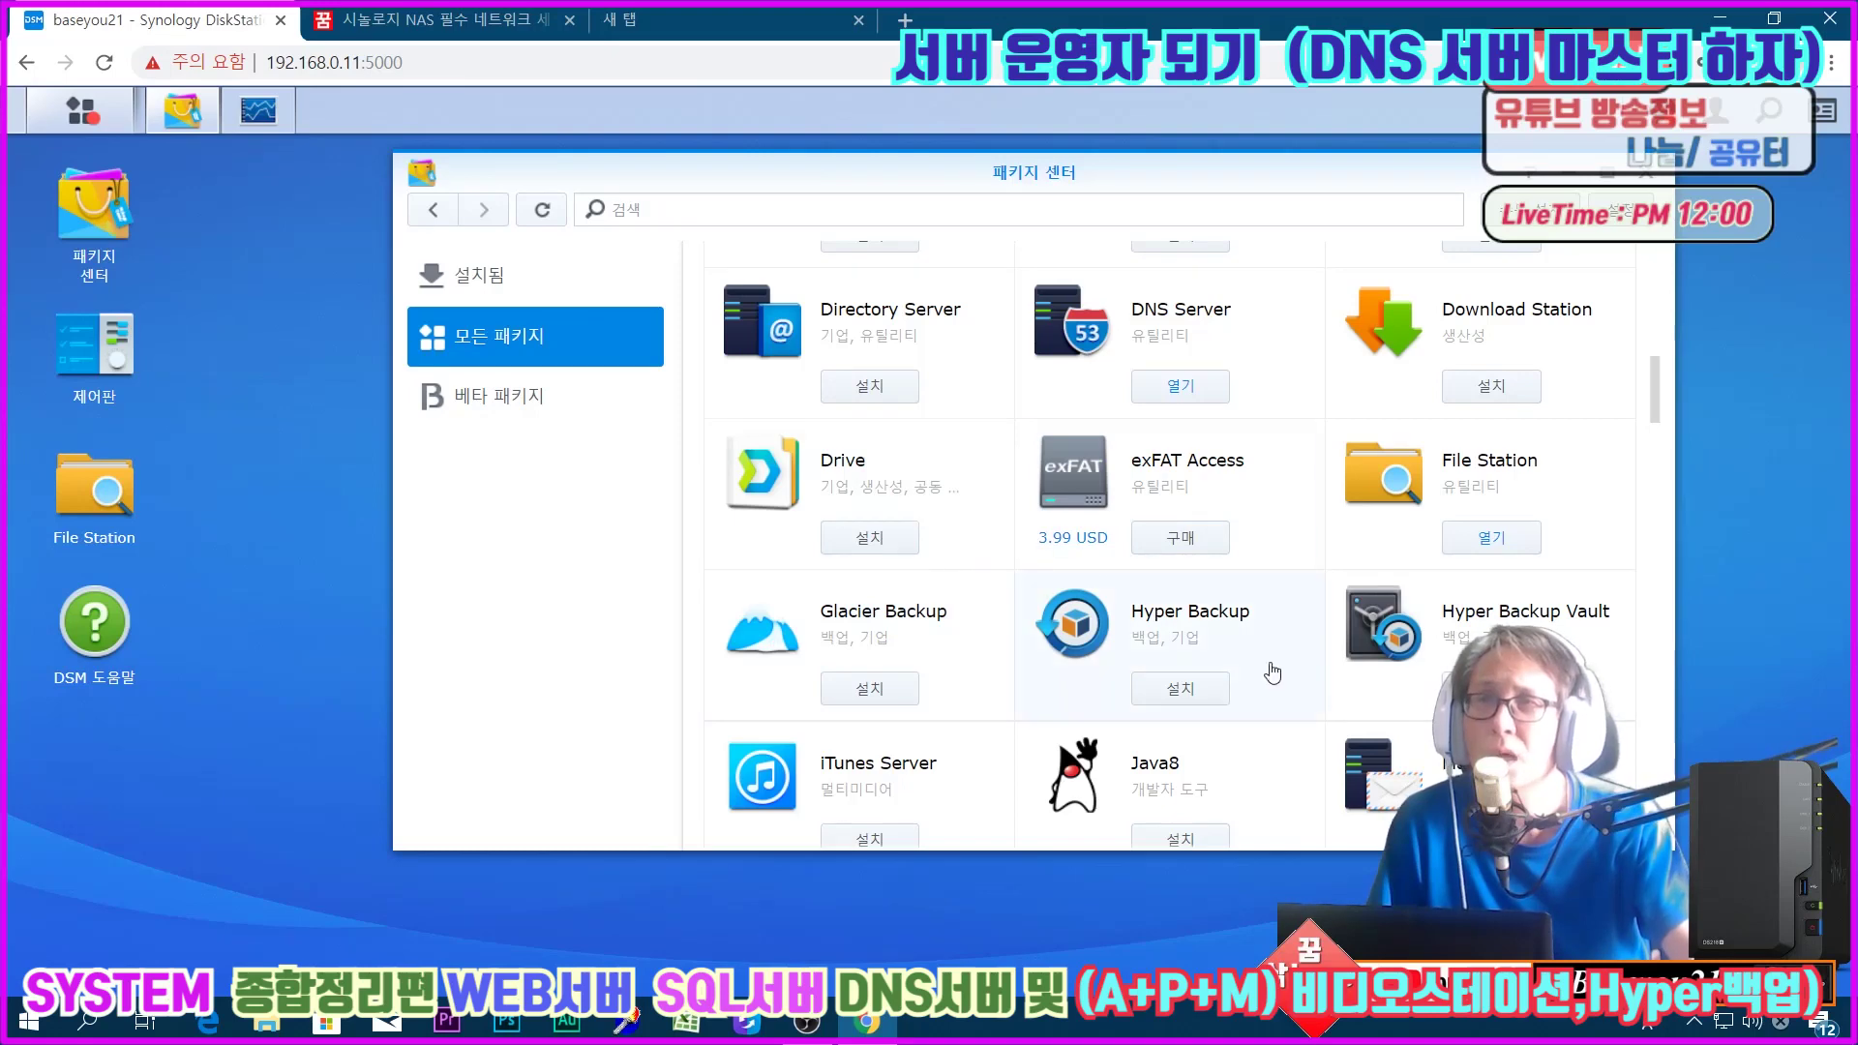
Step: Install Hyper Backup on Volume 1, then glance at the beta packages and return to all packages
click(1221, 631)
click(1020, 411)
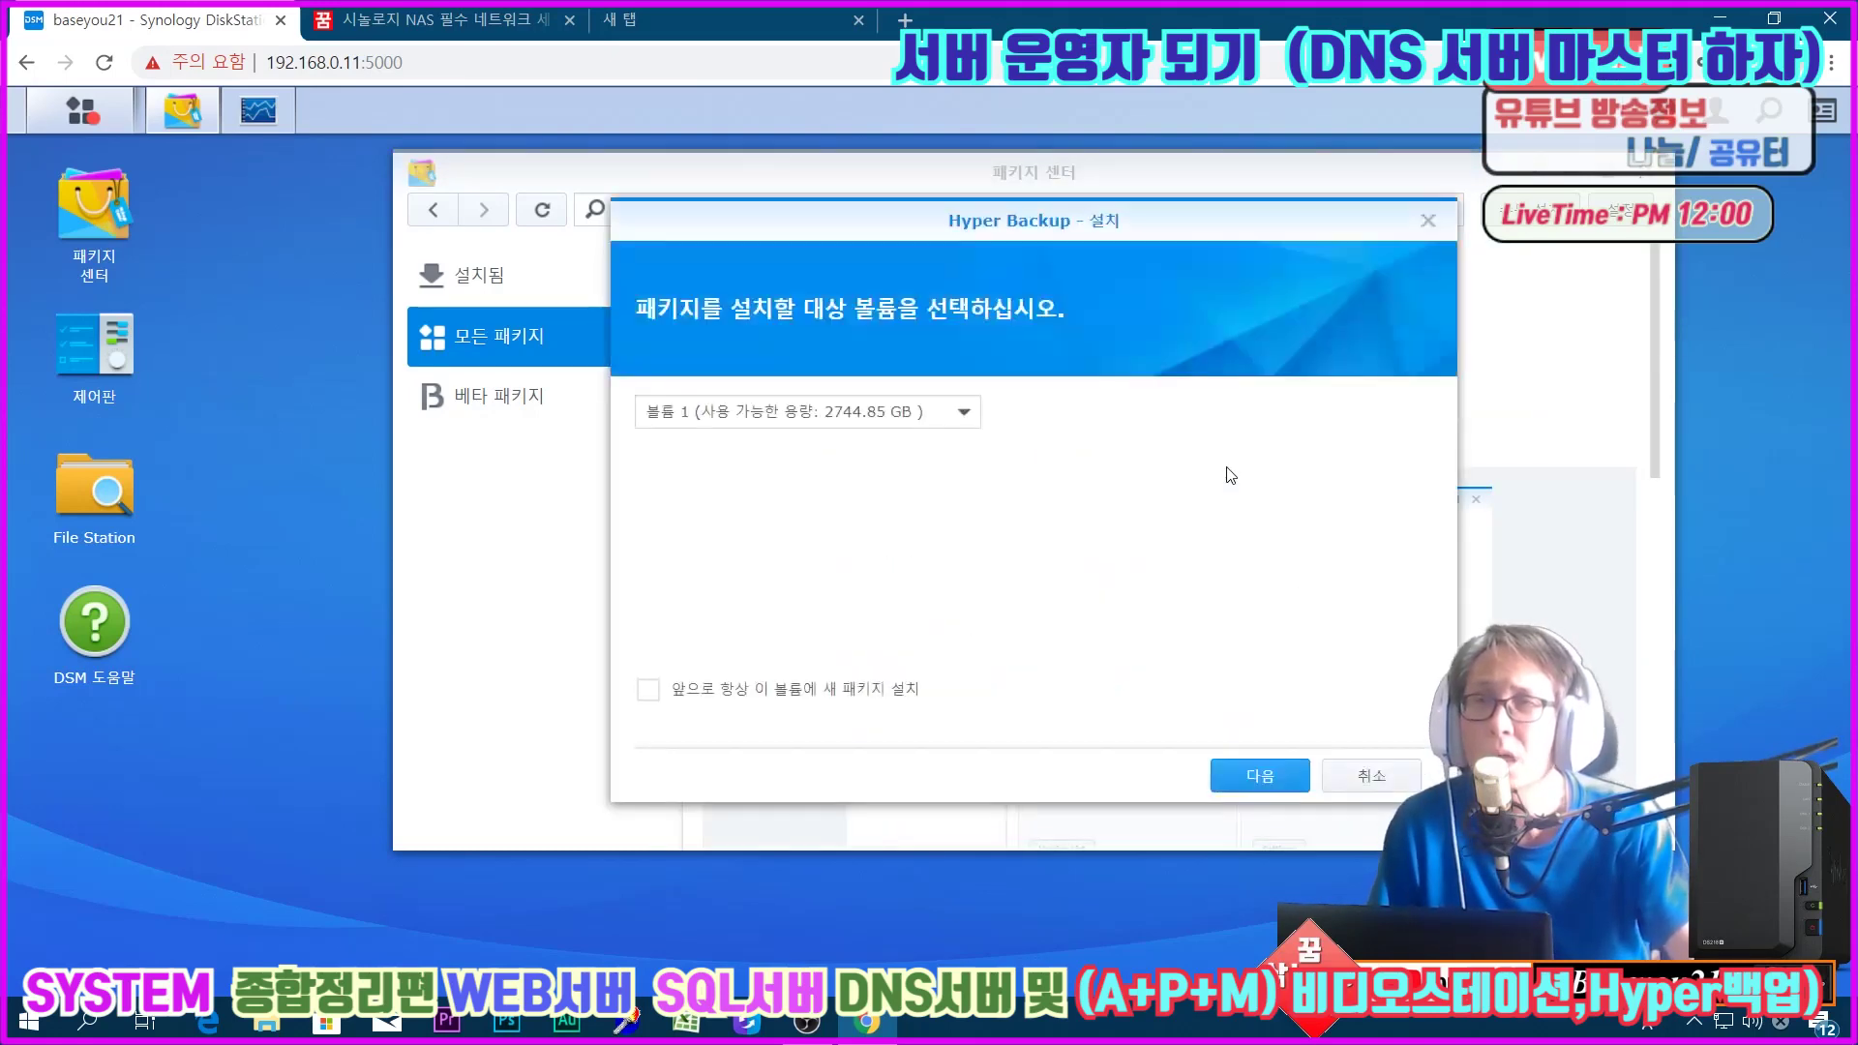
click(1260, 775)
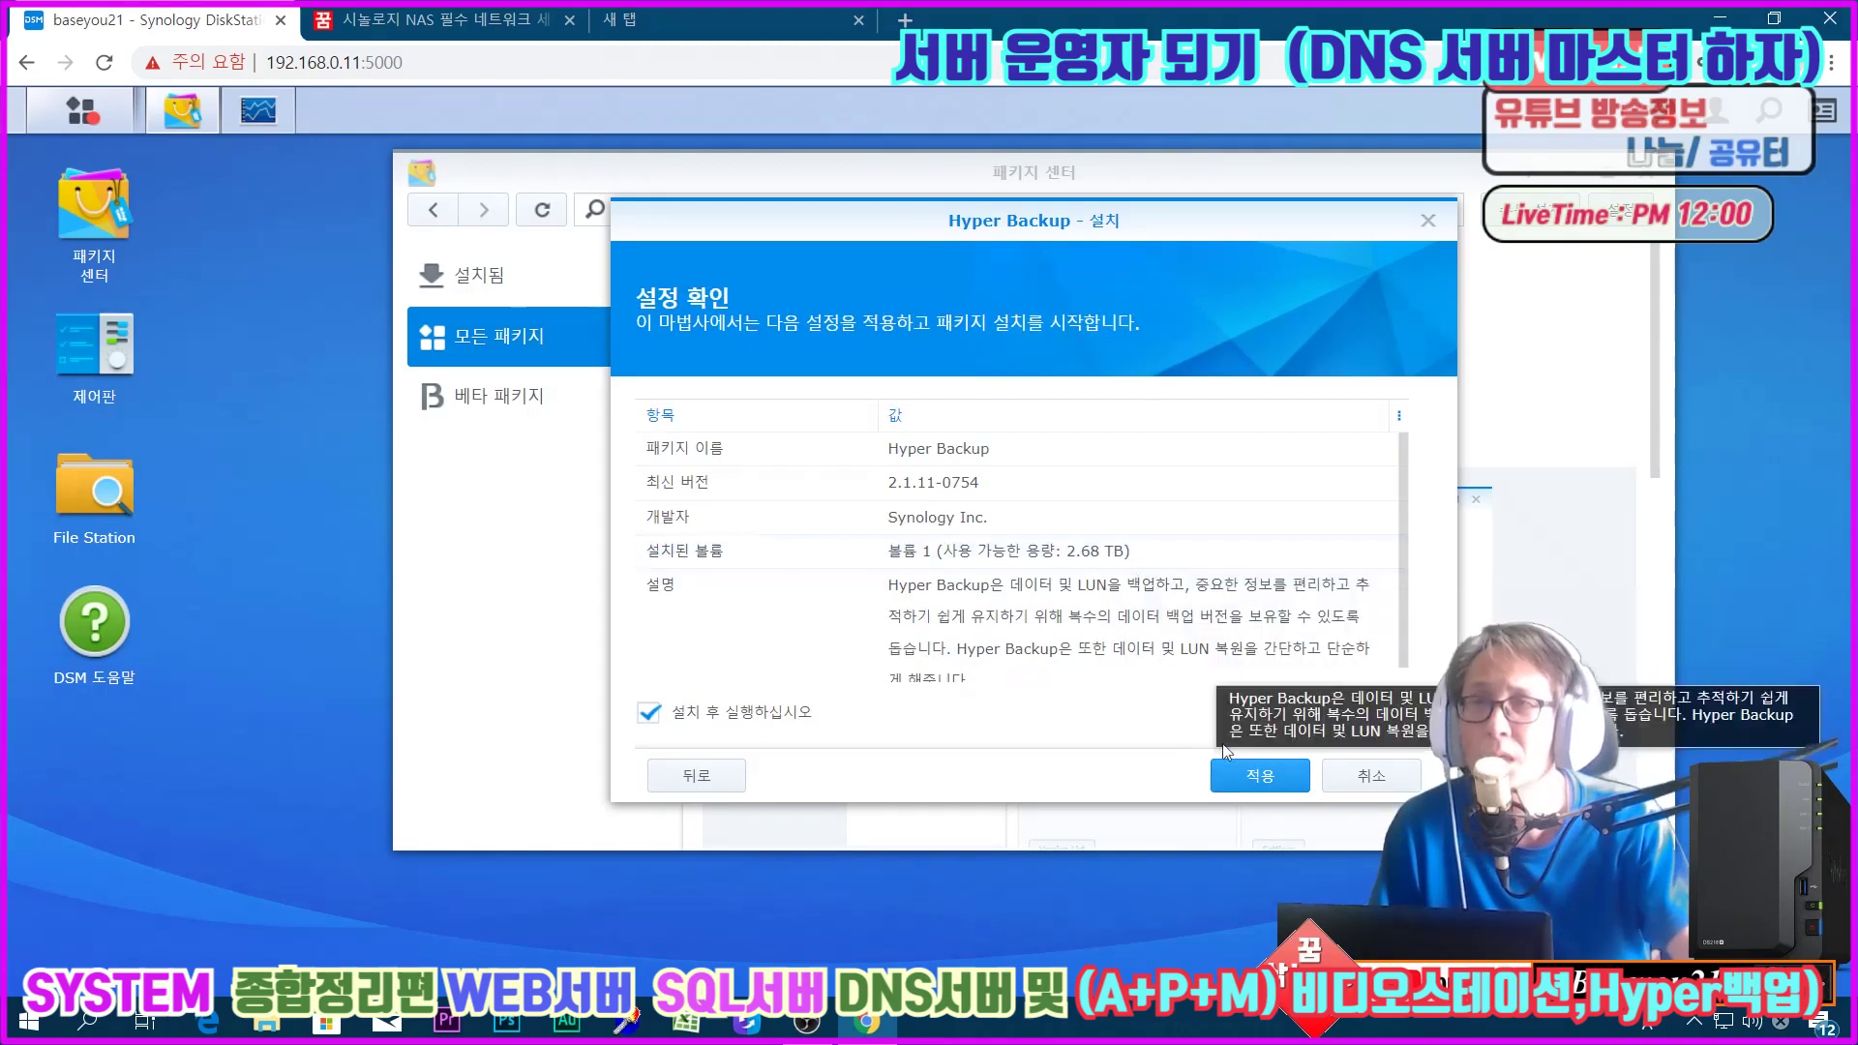
click(1287, 774)
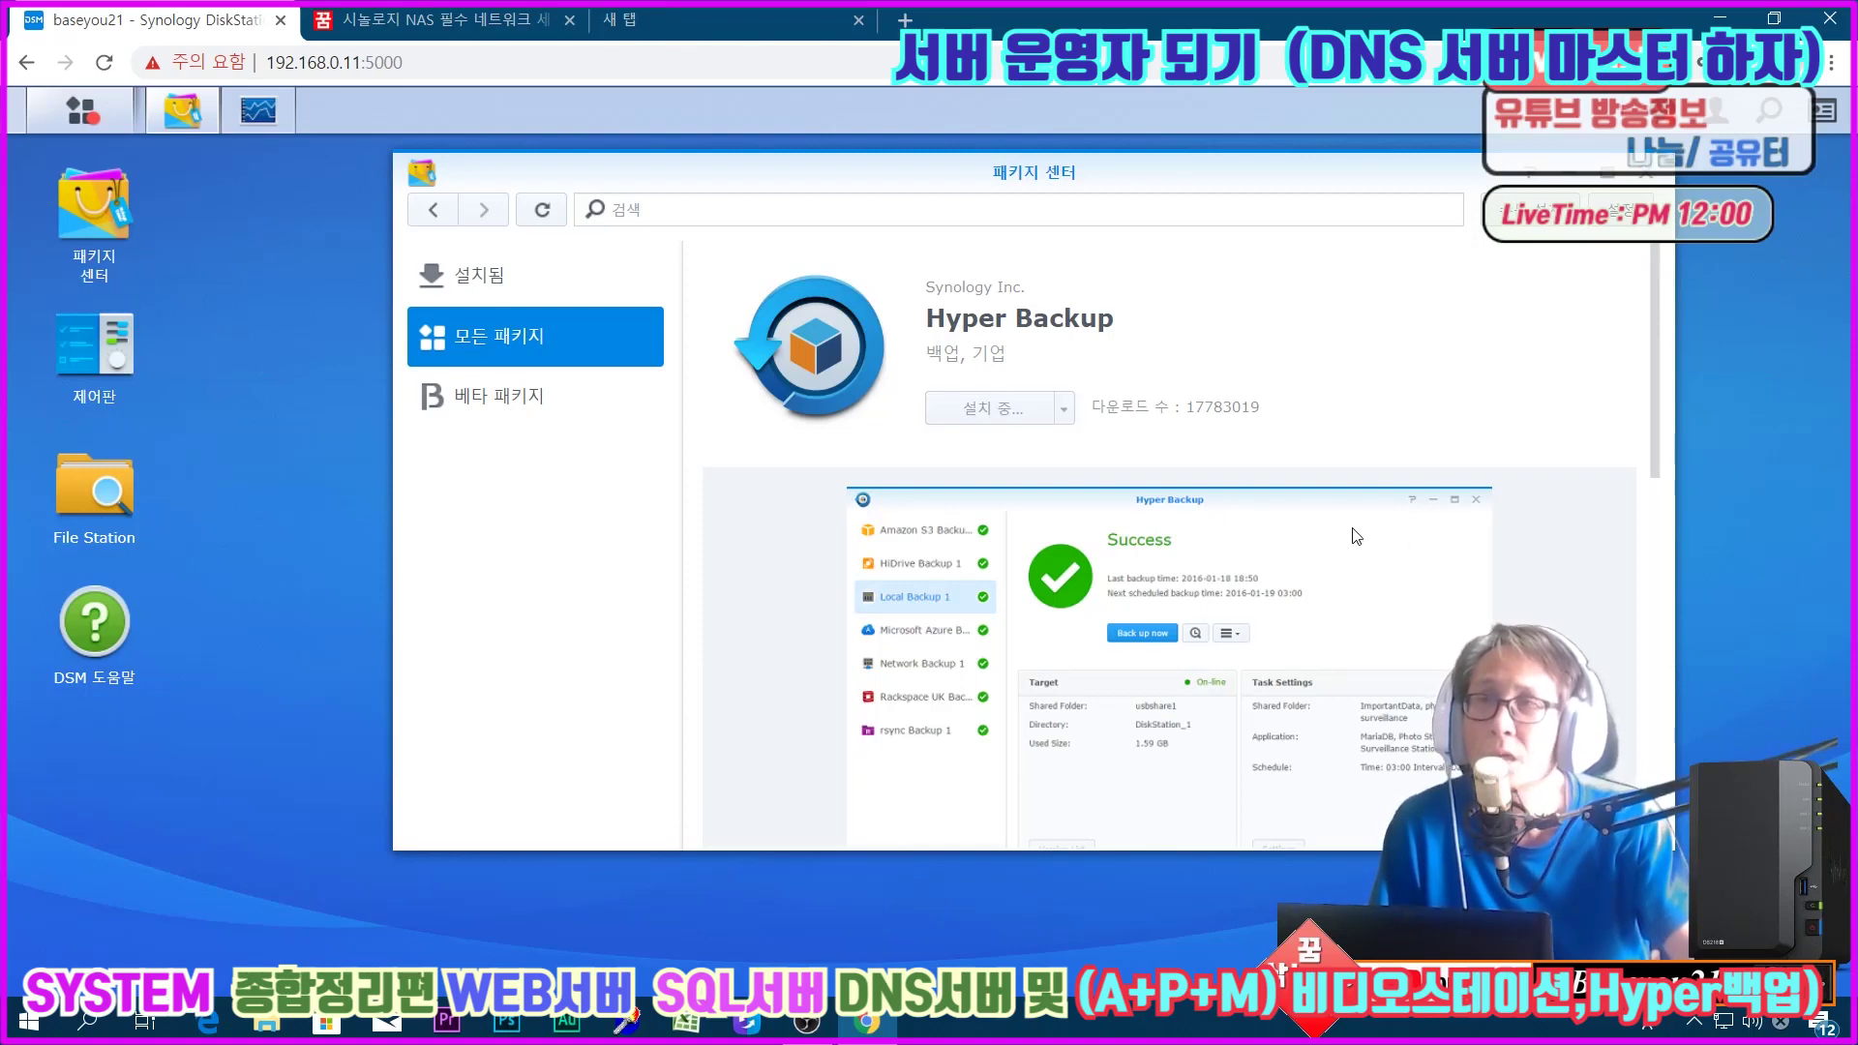
click(482, 413)
click(495, 355)
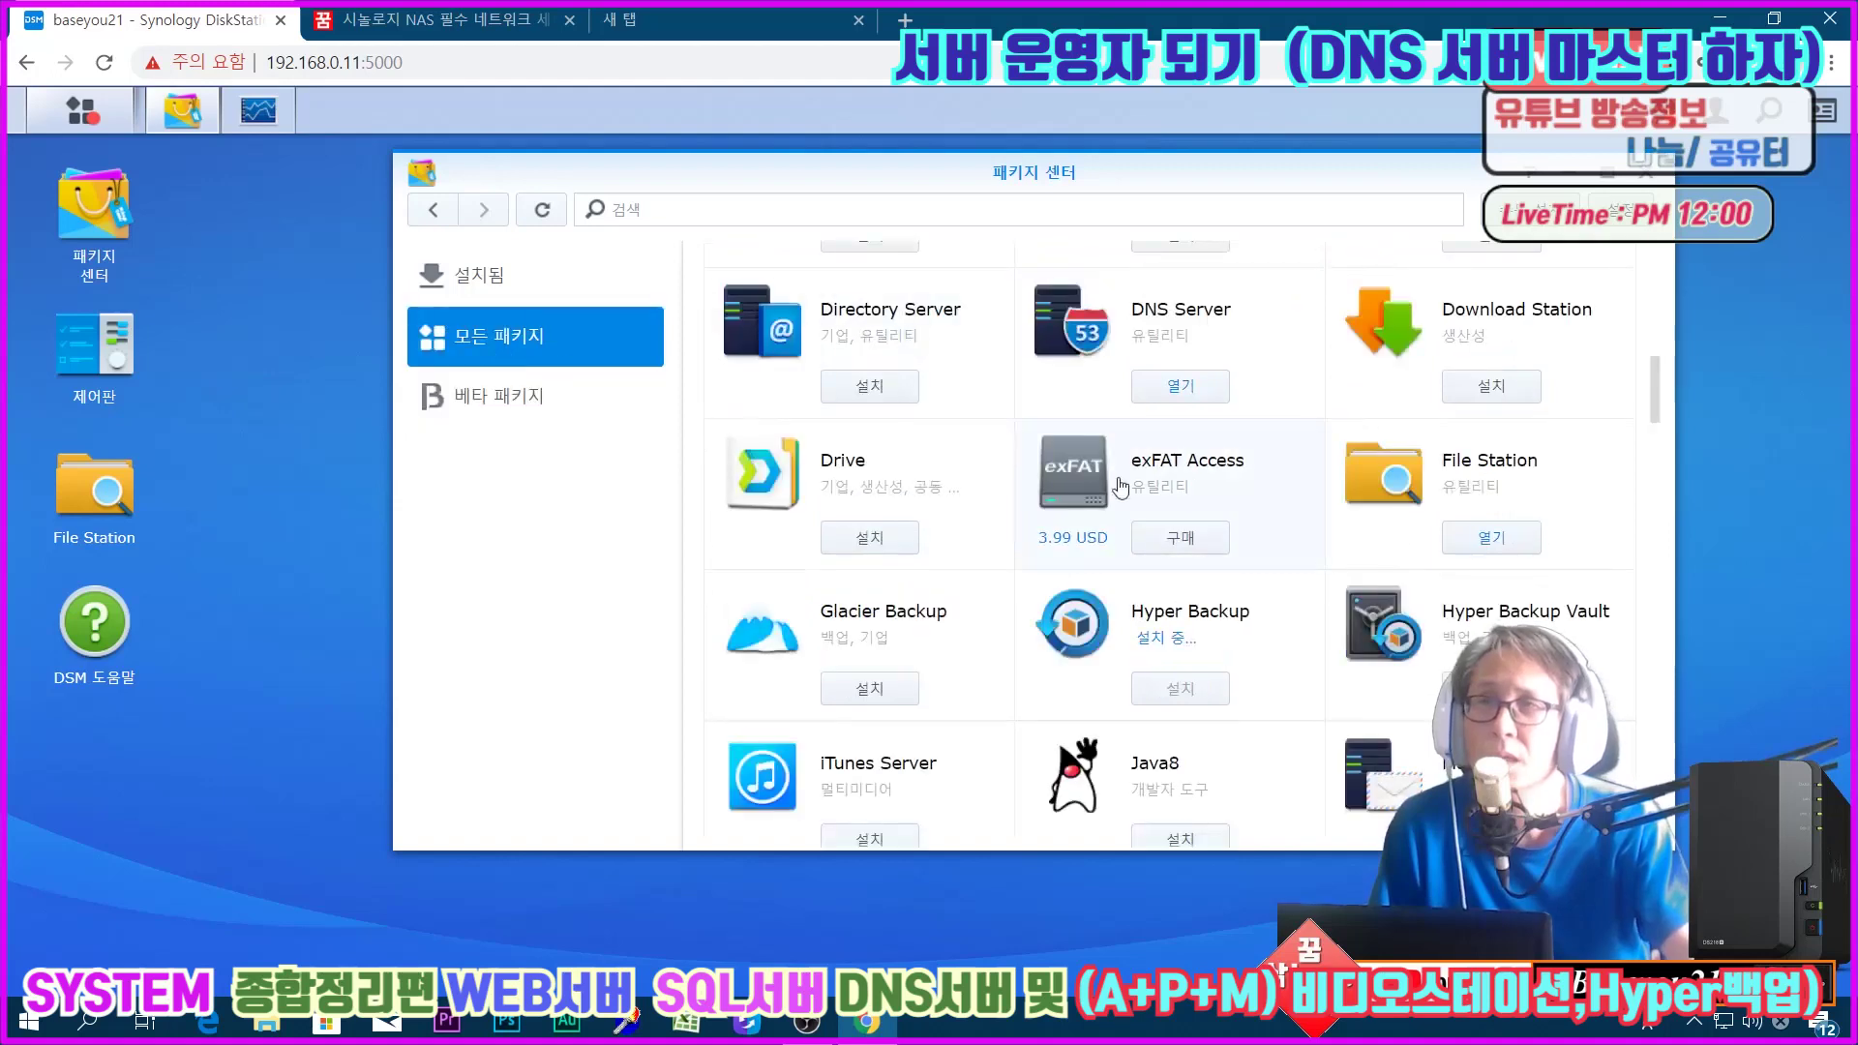
scroll(1169, 542, down, 3)
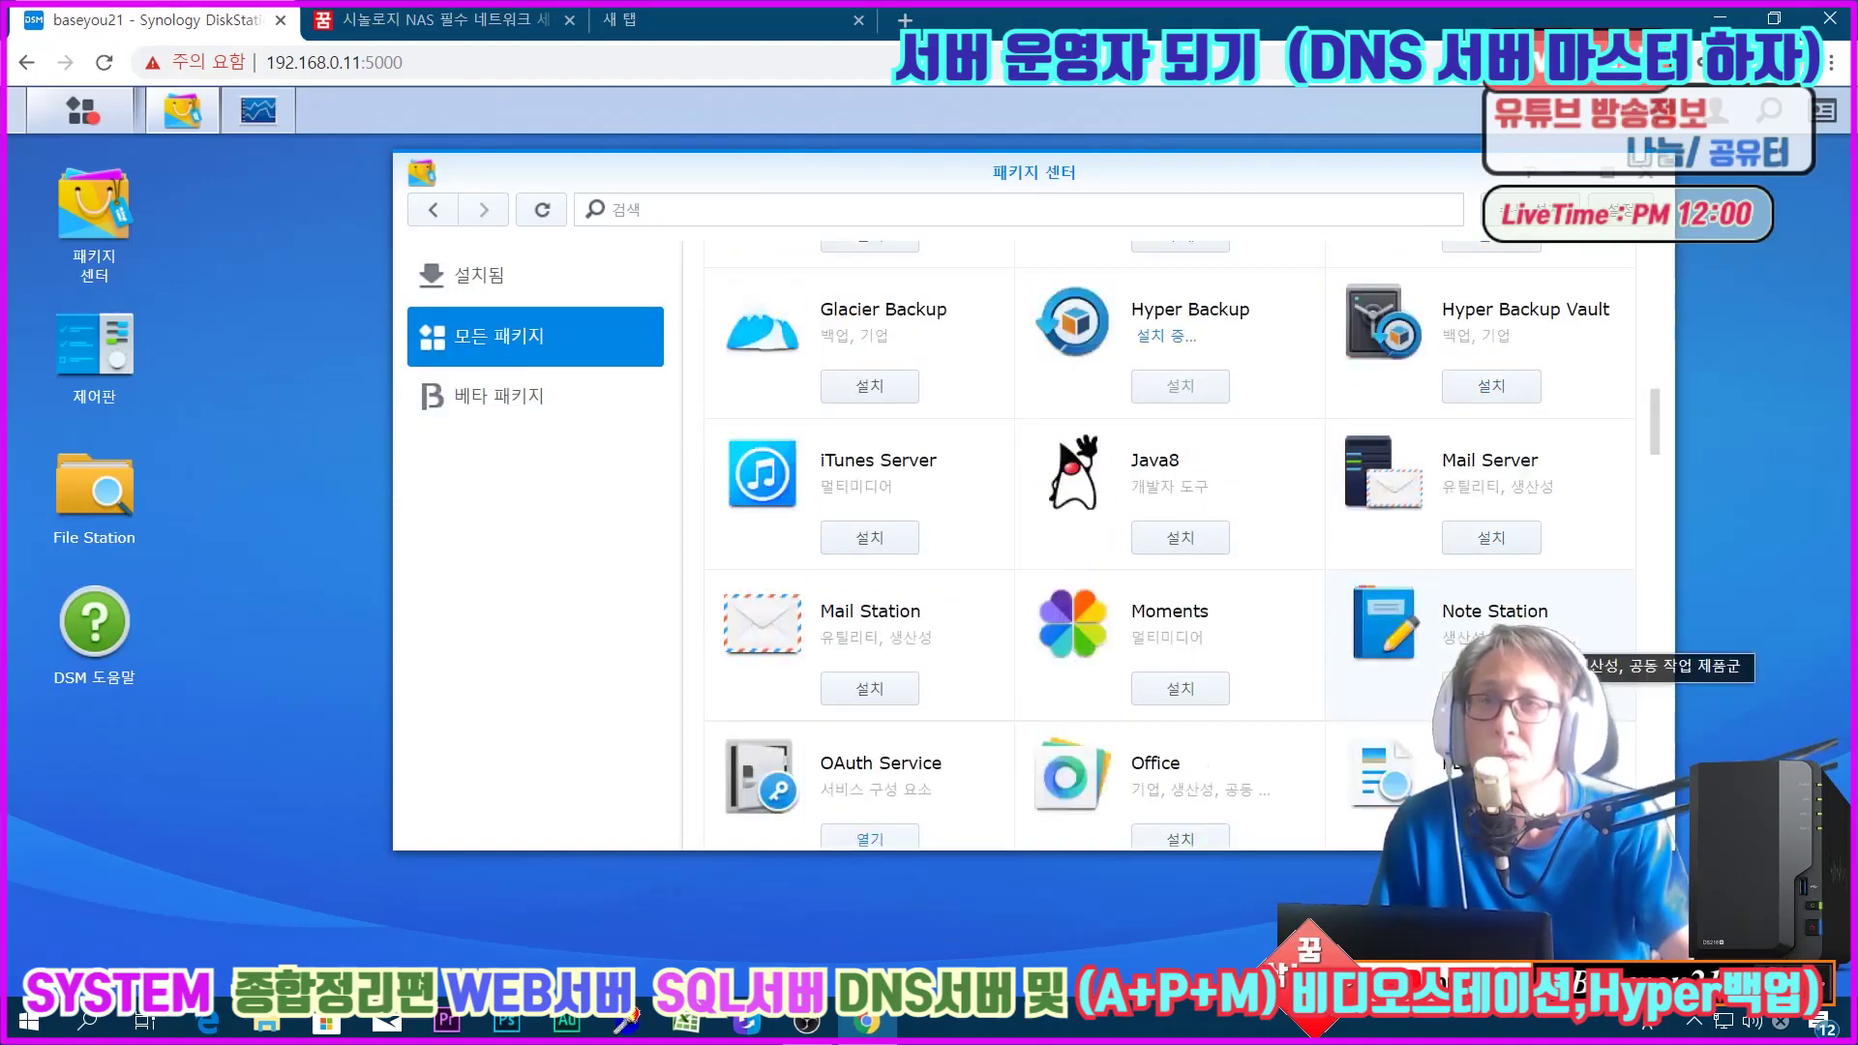
scroll(1336, 600, down, 2)
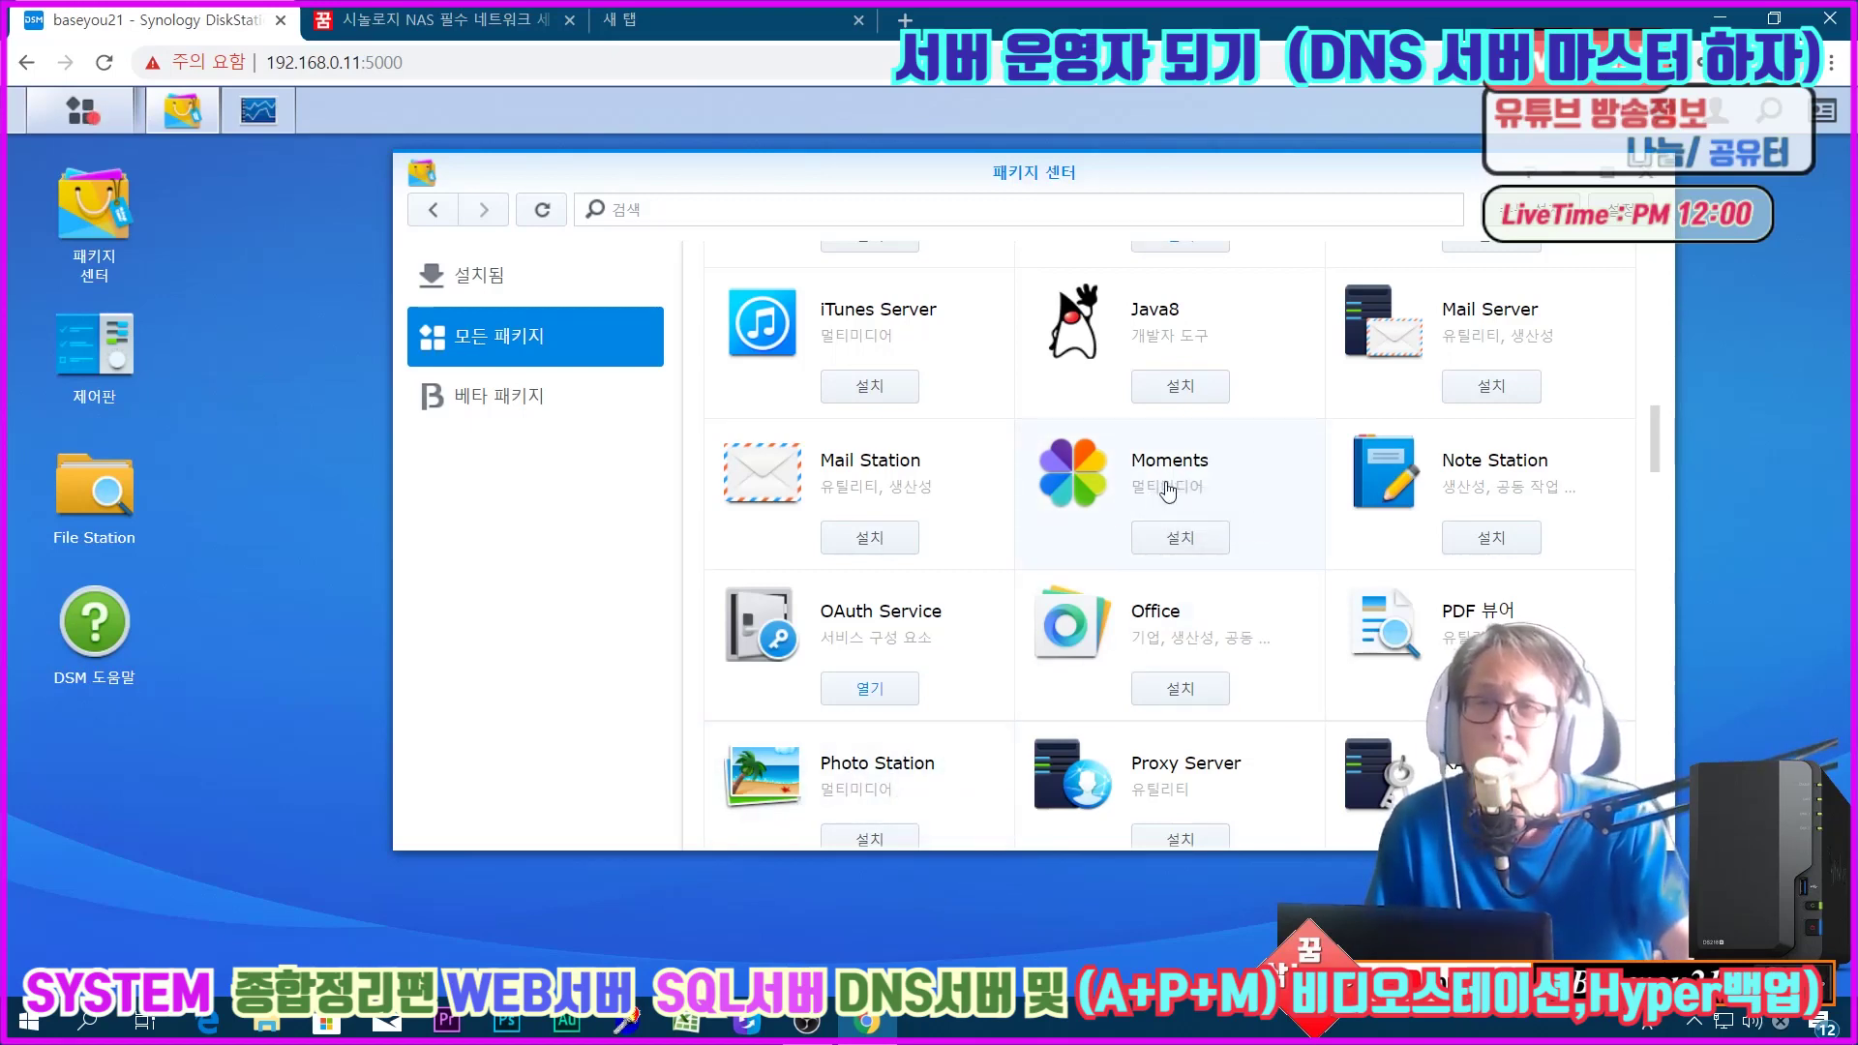
scroll(1451, 771, down, 2)
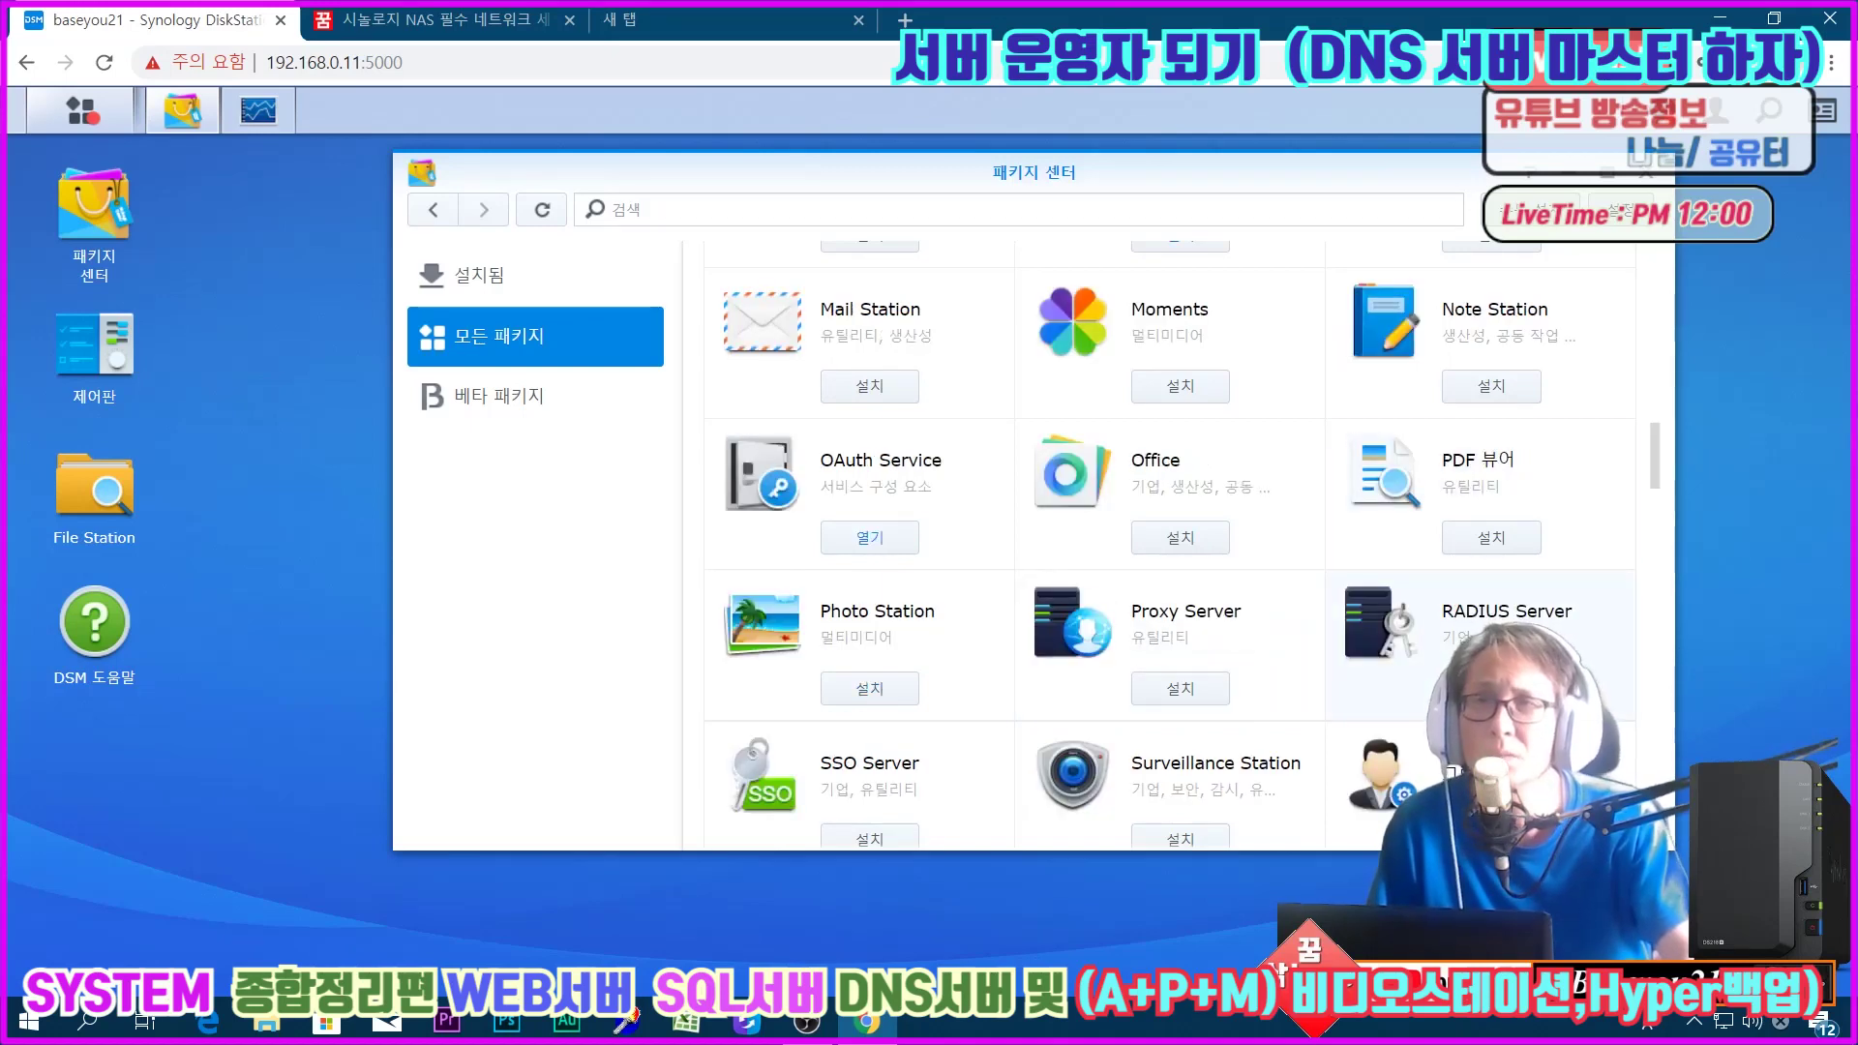
scroll(1452, 668, down, 3)
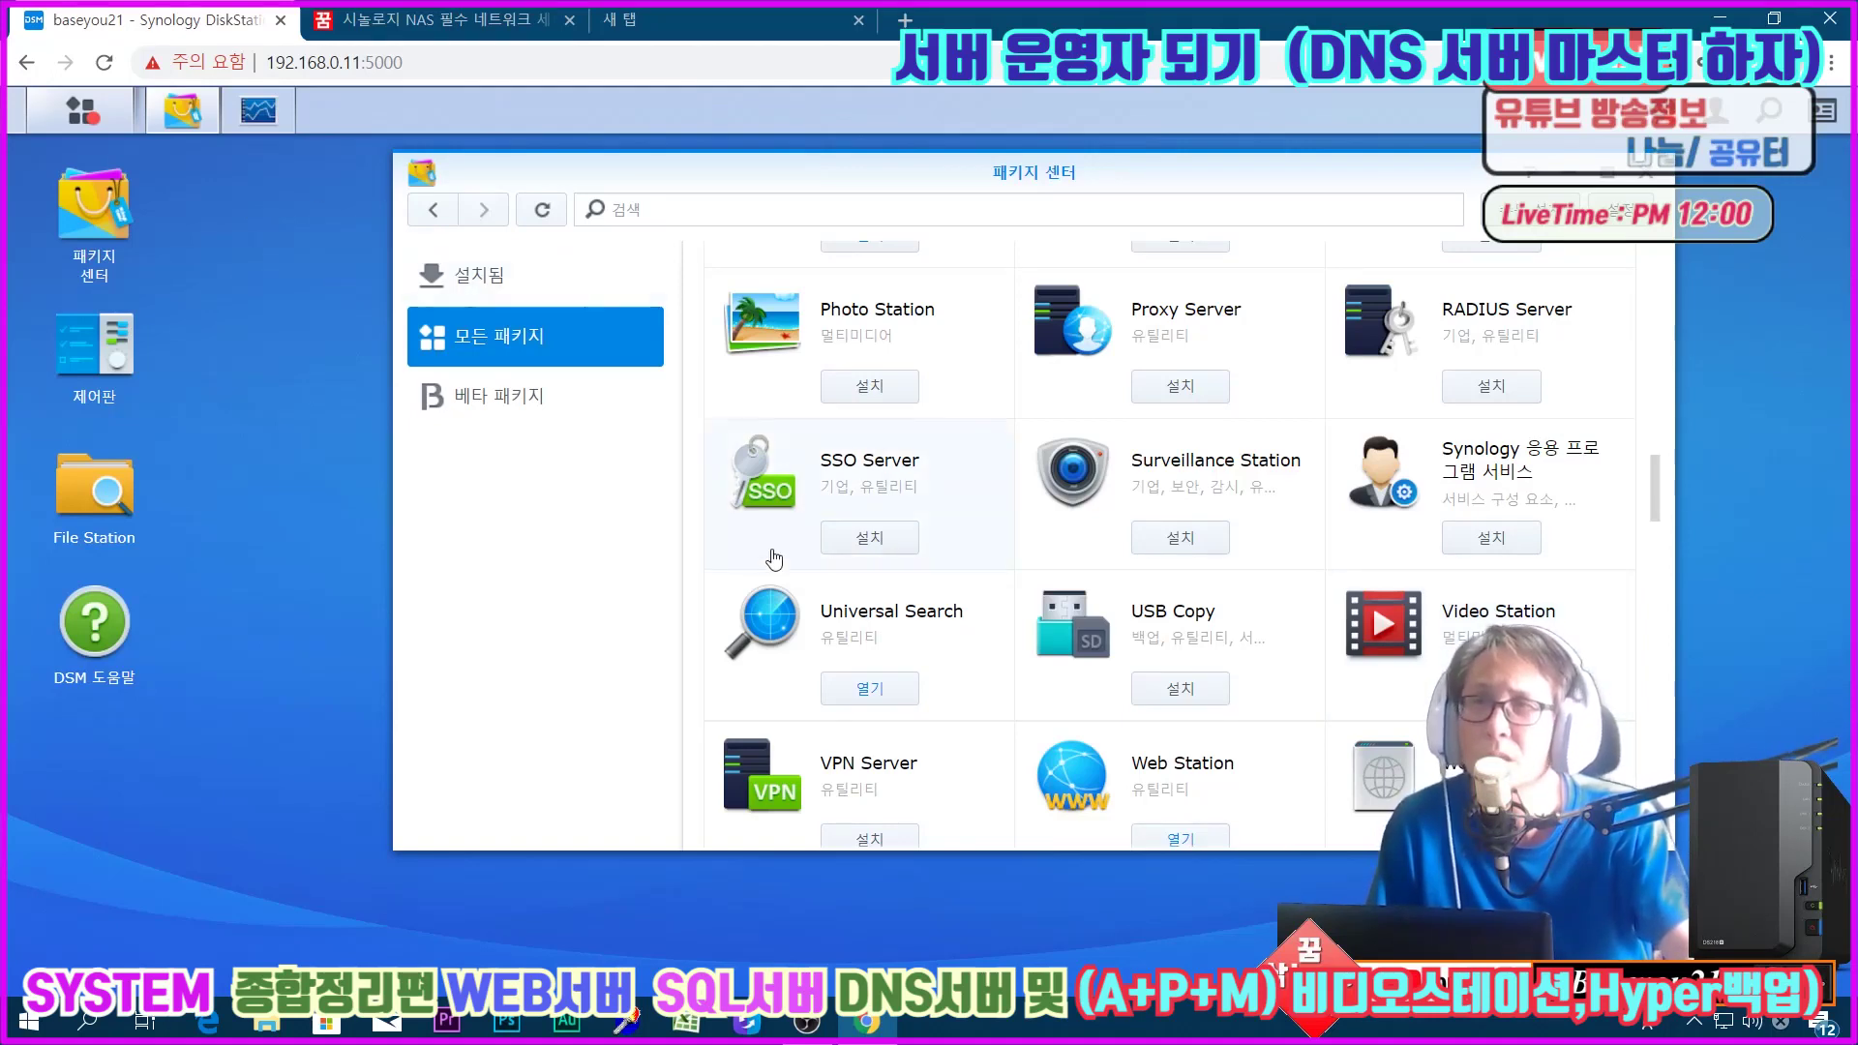
scroll(973, 713, down, 2)
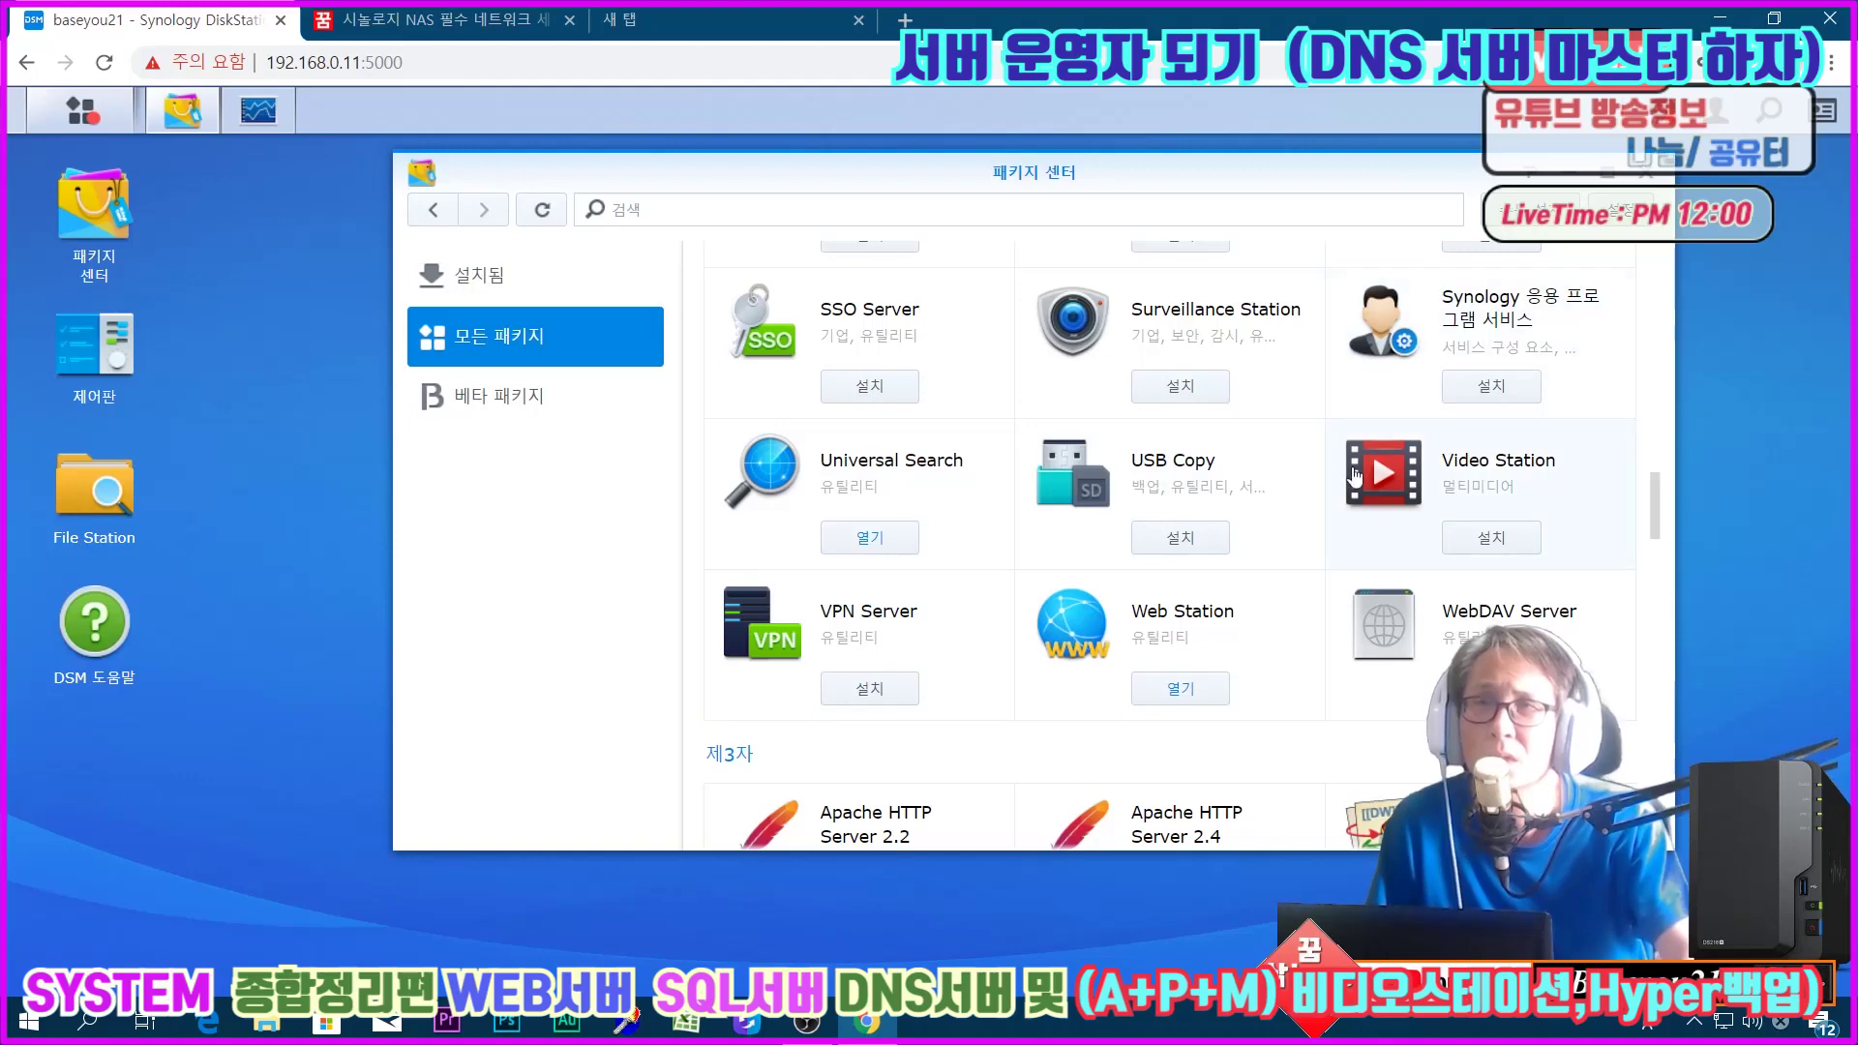
scroll(1216, 643, down, 2)
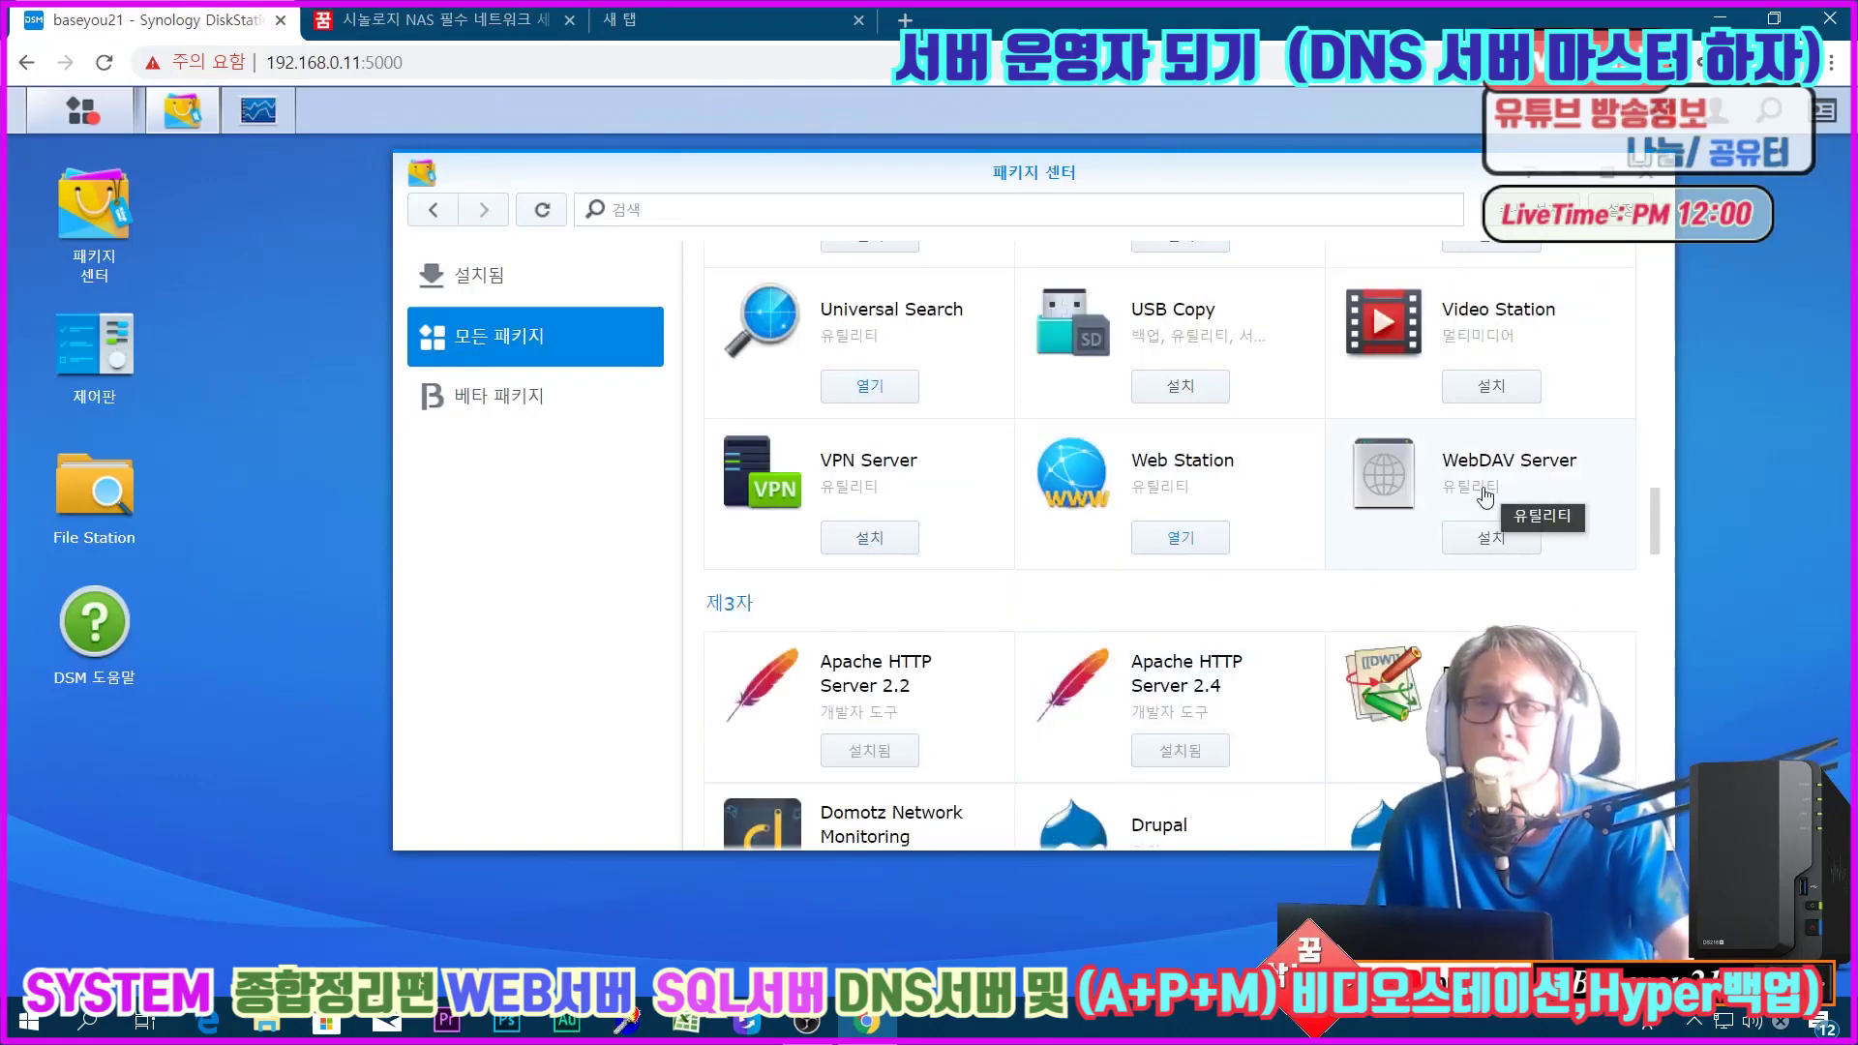
scroll(1487, 496, down, 2)
scroll(1490, 615, down, 3)
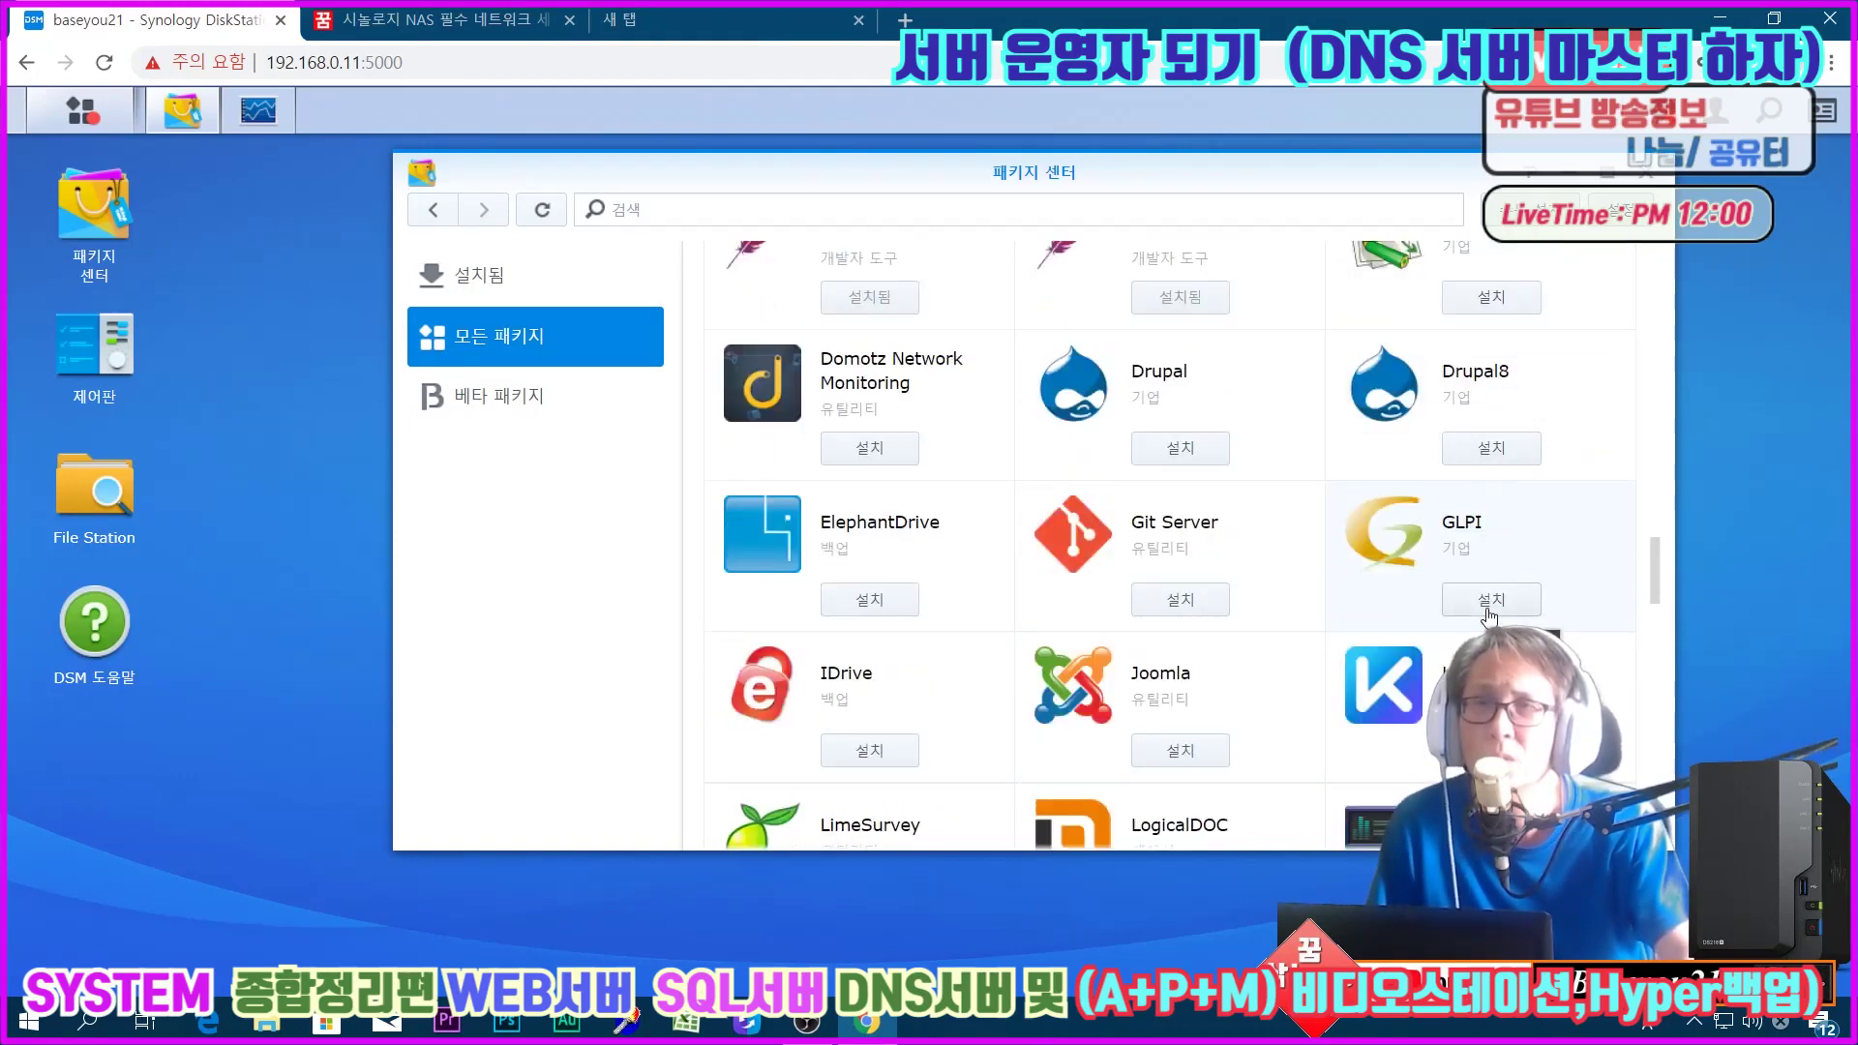
scroll(1520, 624, down, 2)
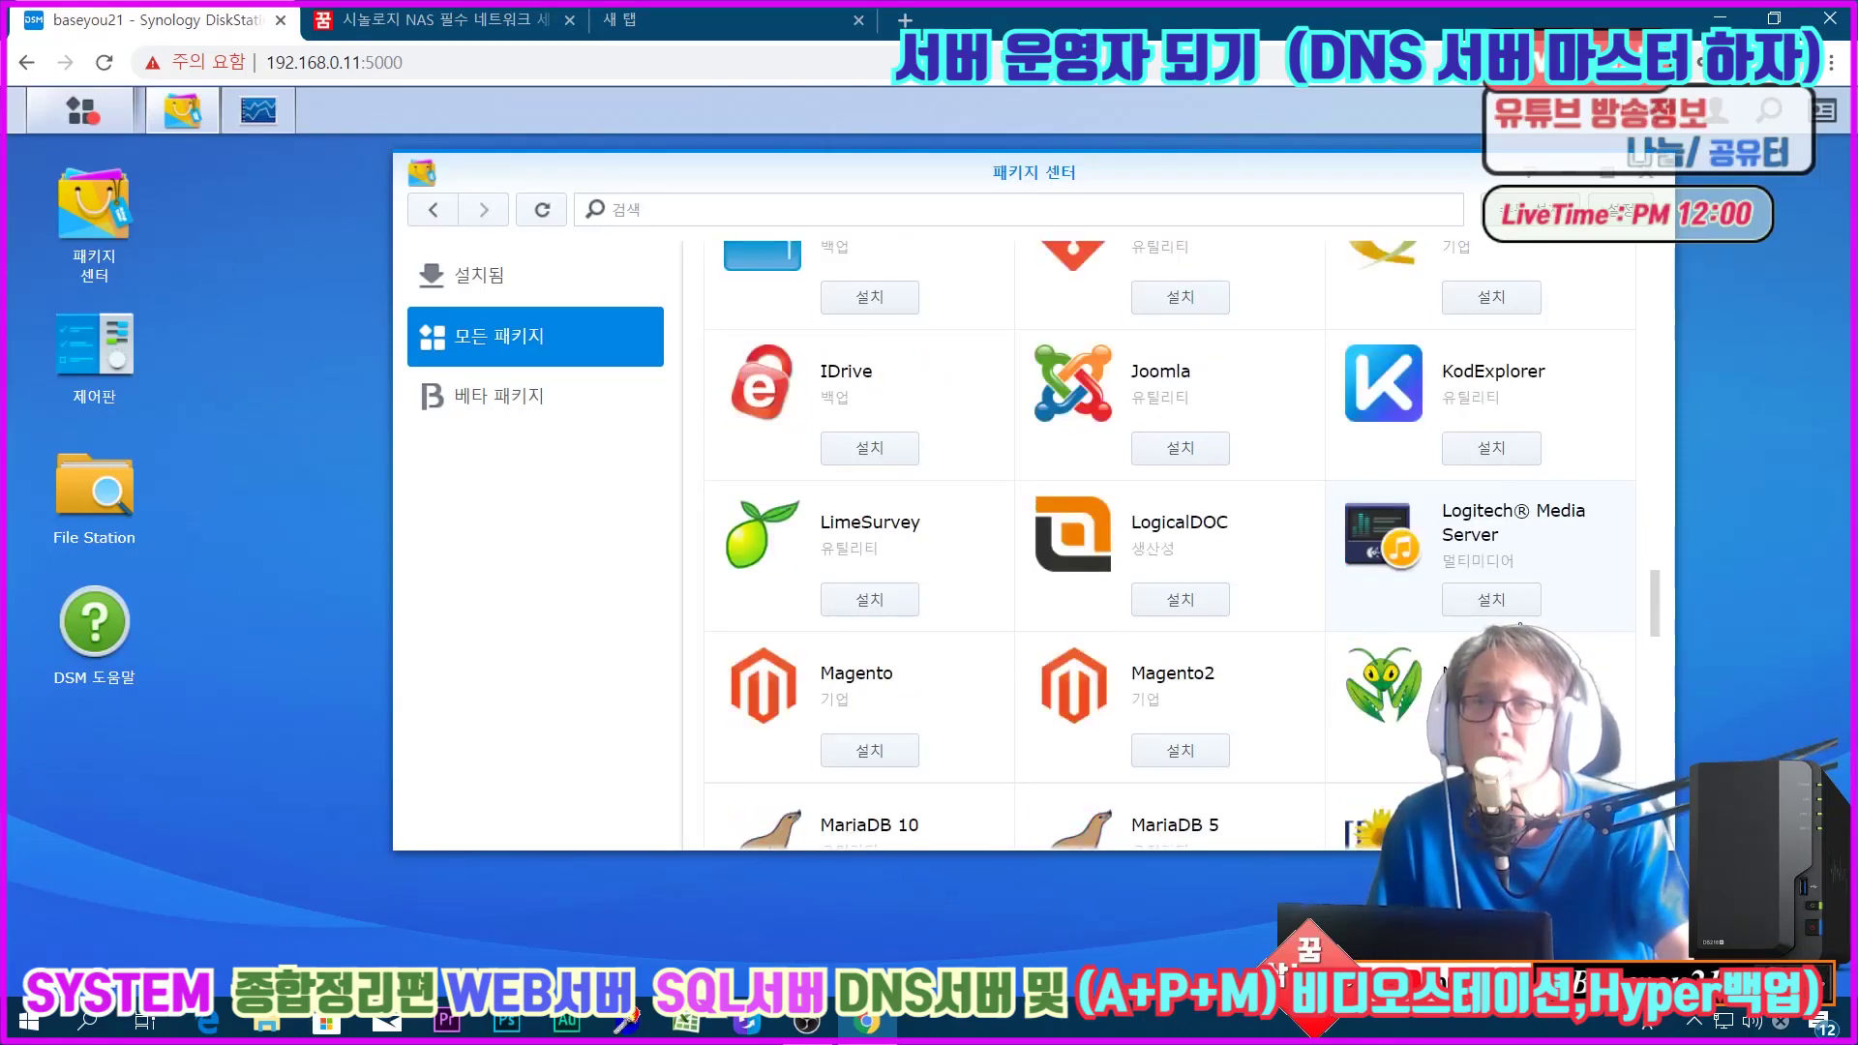
scroll(1521, 624, down, 2)
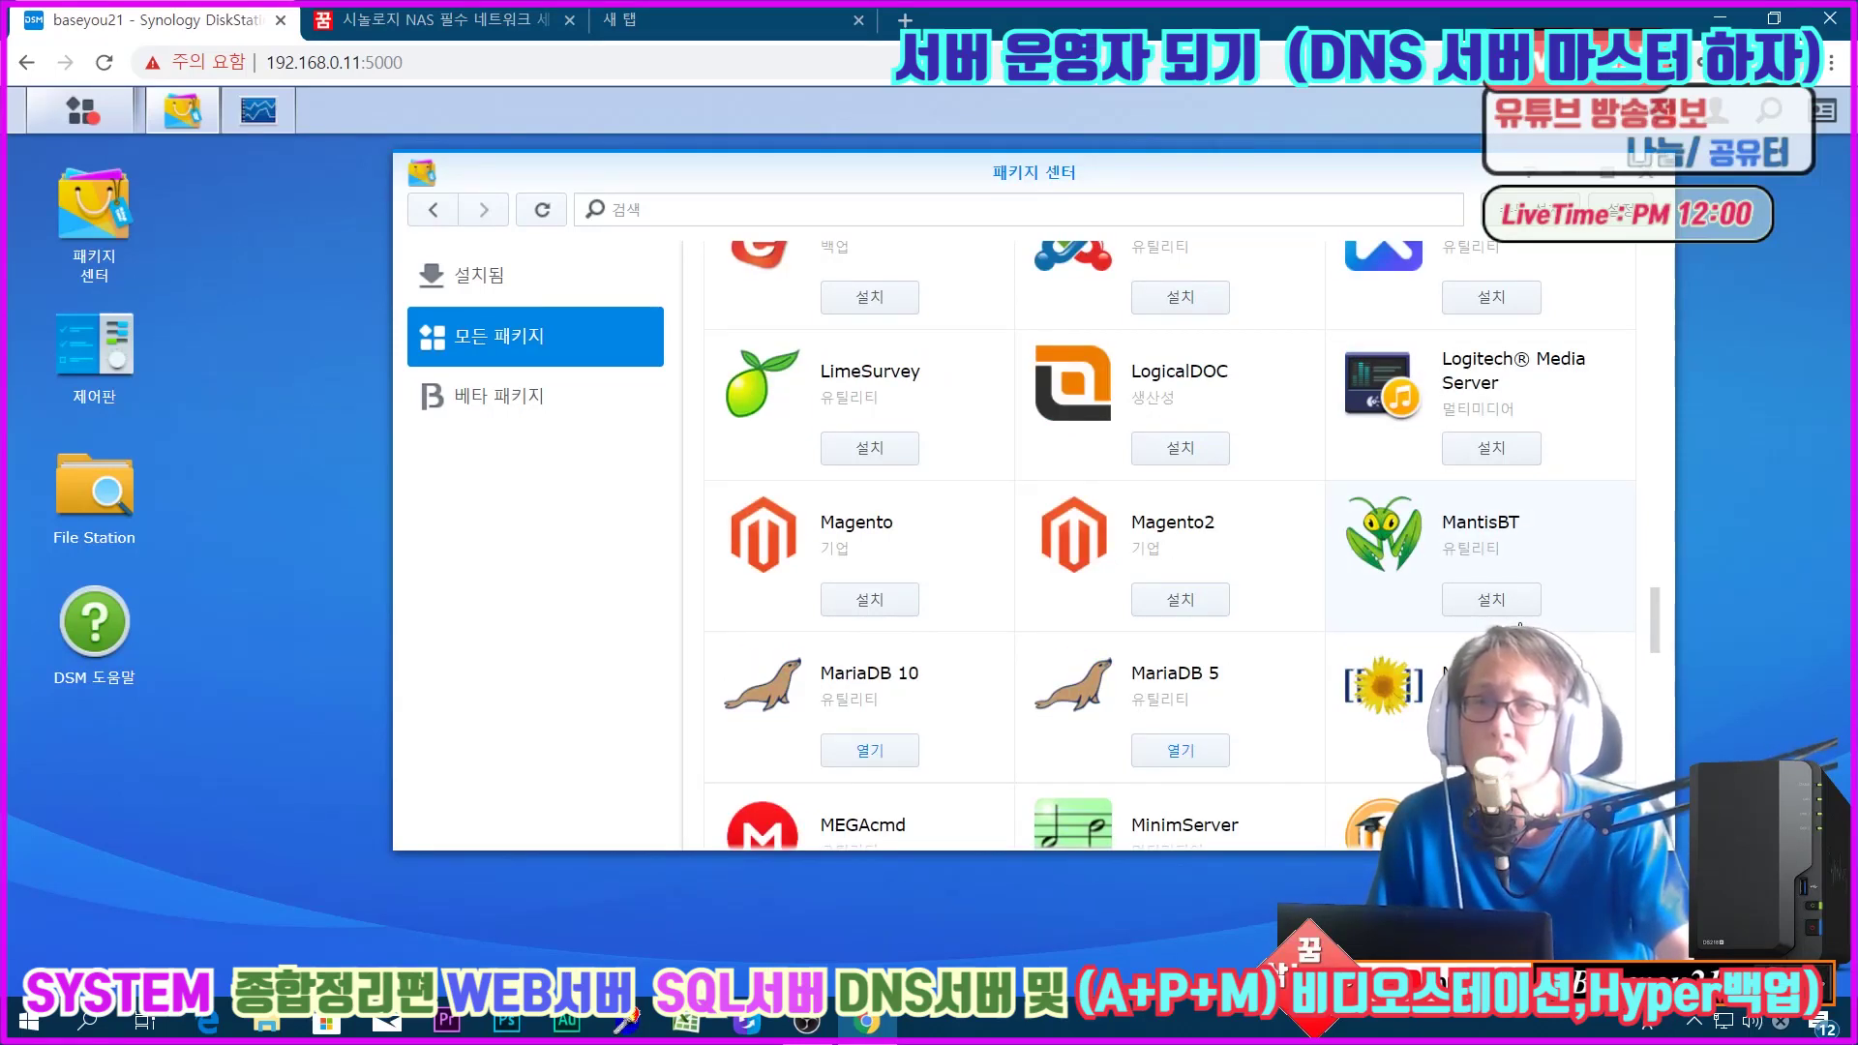
scroll(1521, 625, down, 3)
scroll(1521, 624, down, 3)
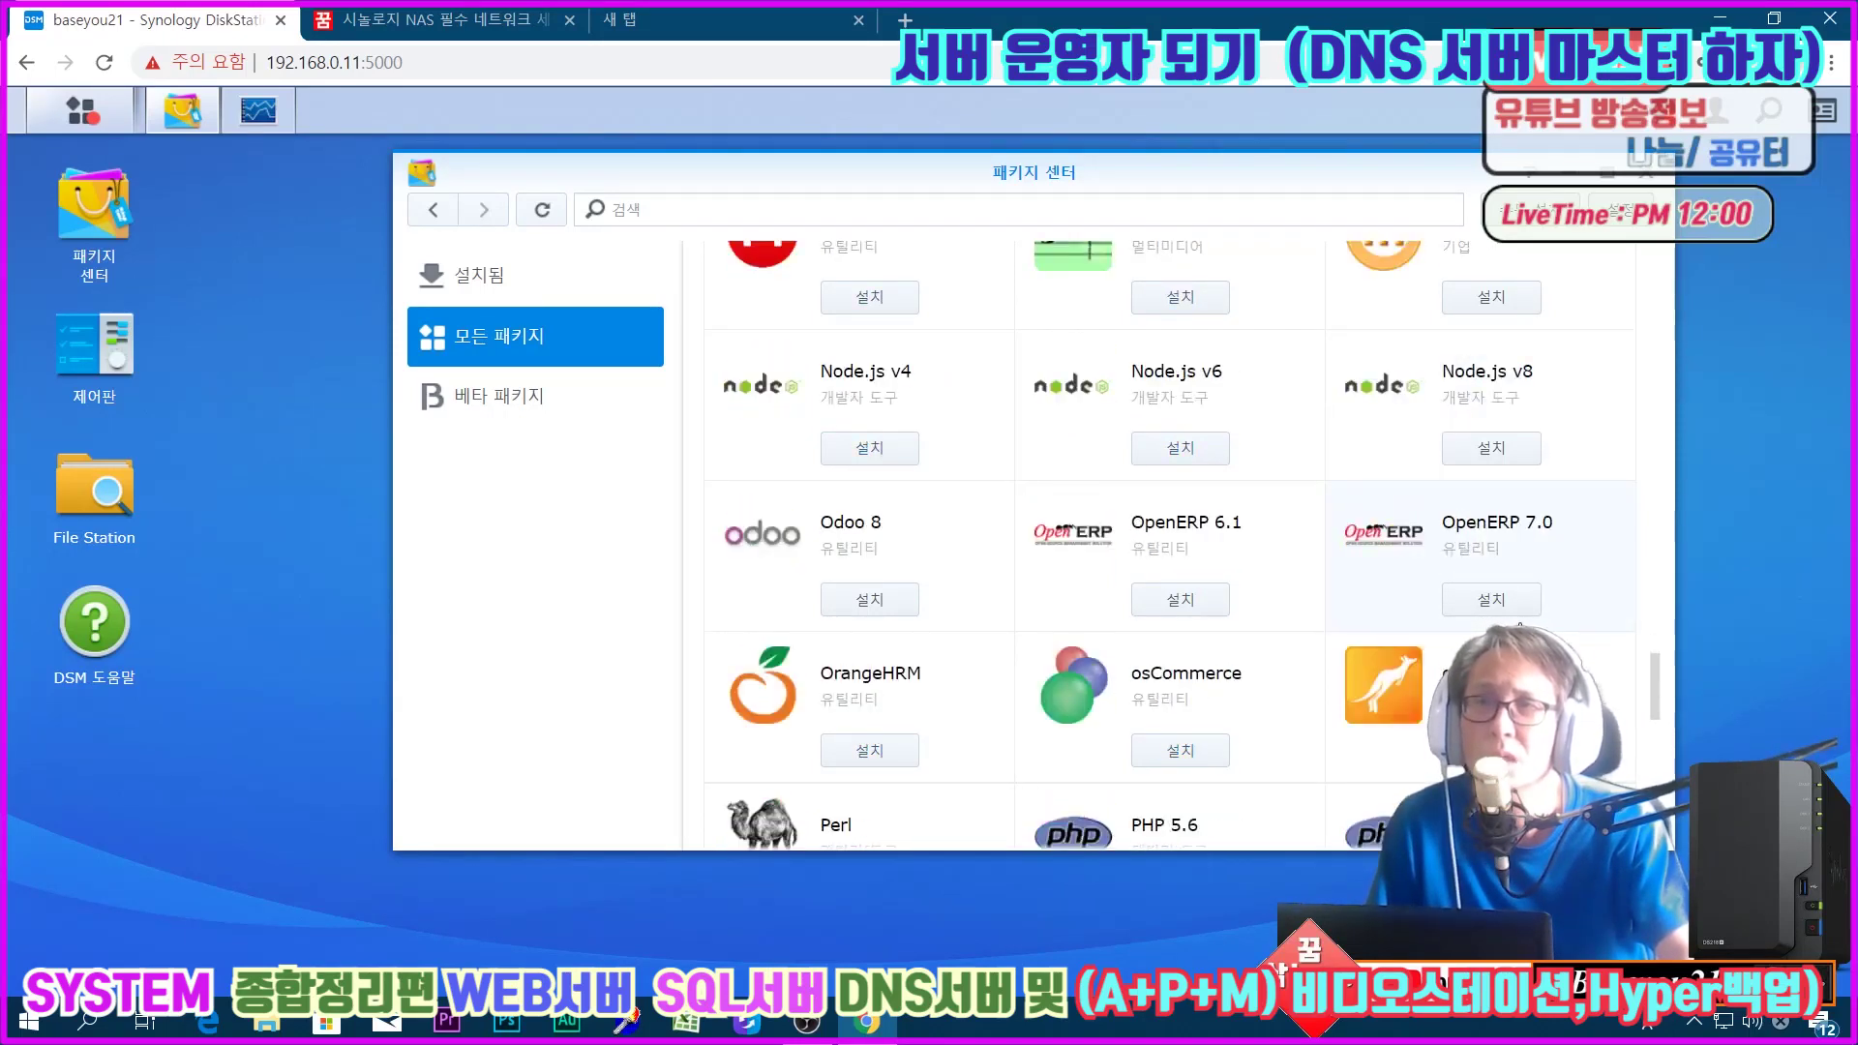
scroll(1520, 624, down, 2)
scroll(1521, 624, down, 10)
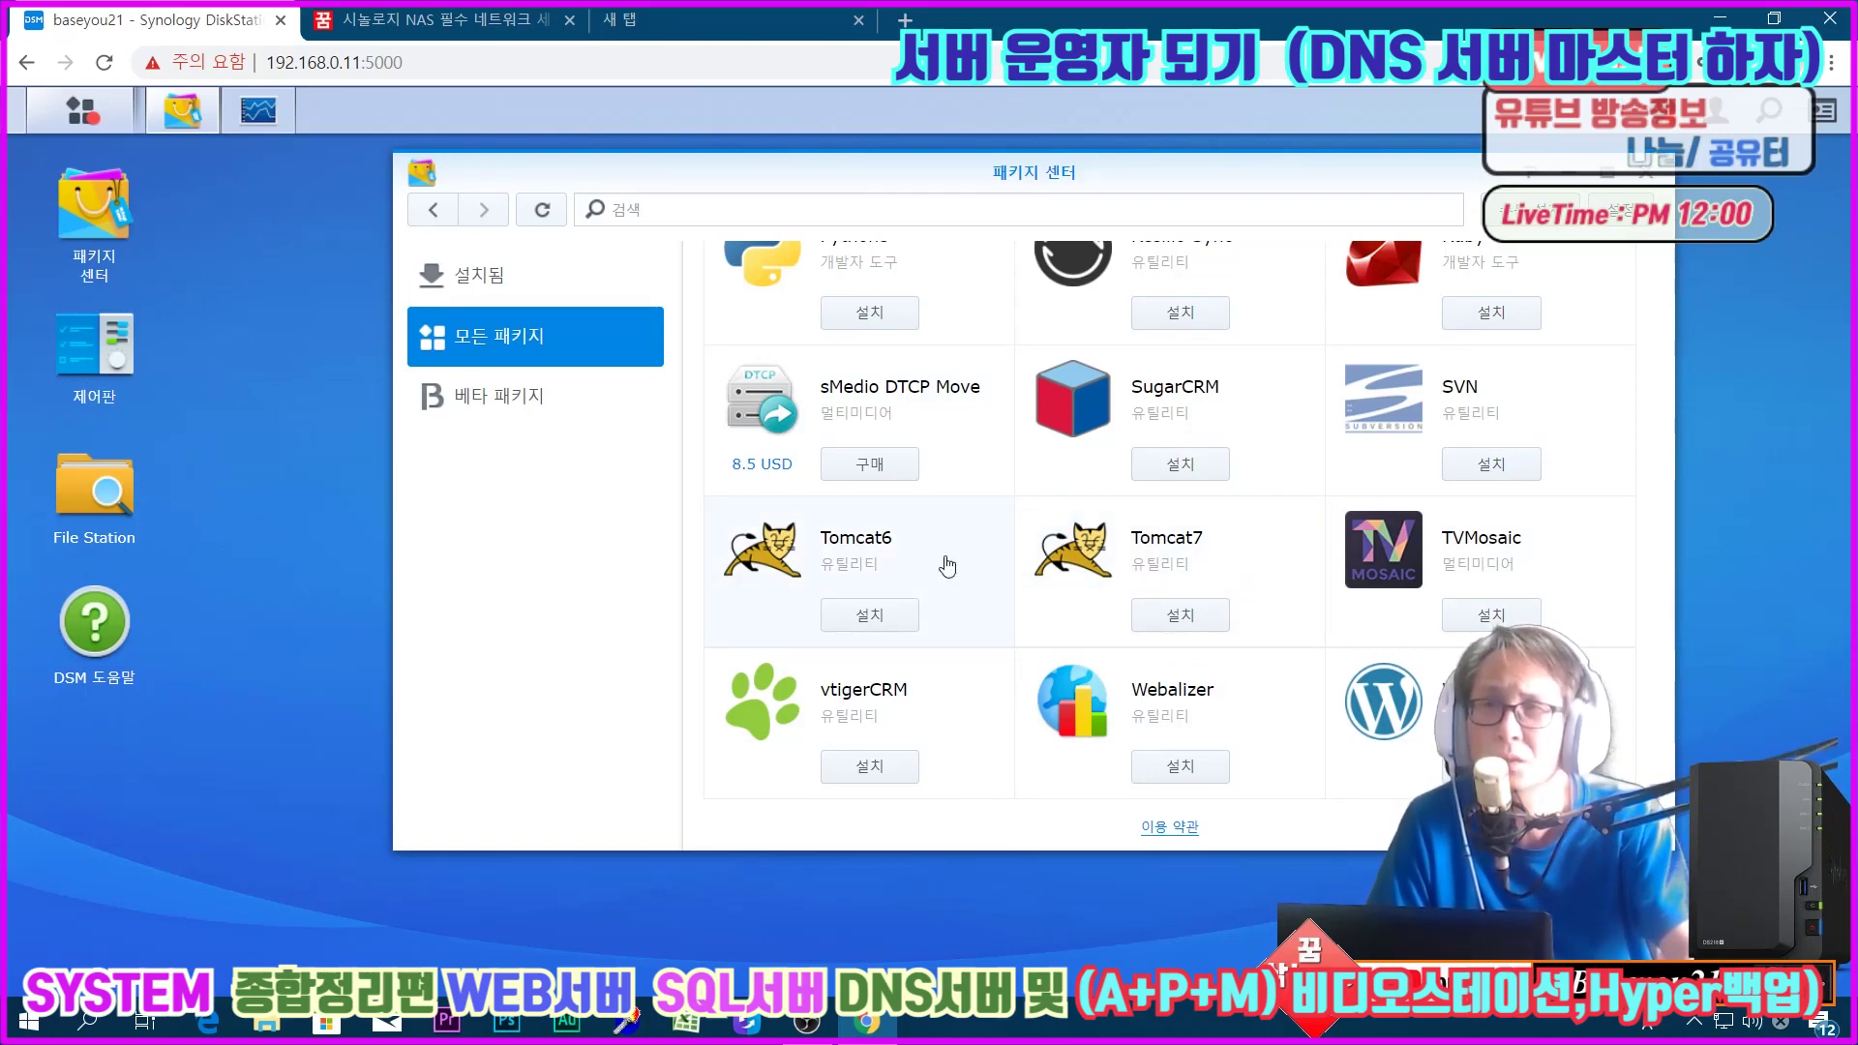
scroll(947, 566, up, 10)
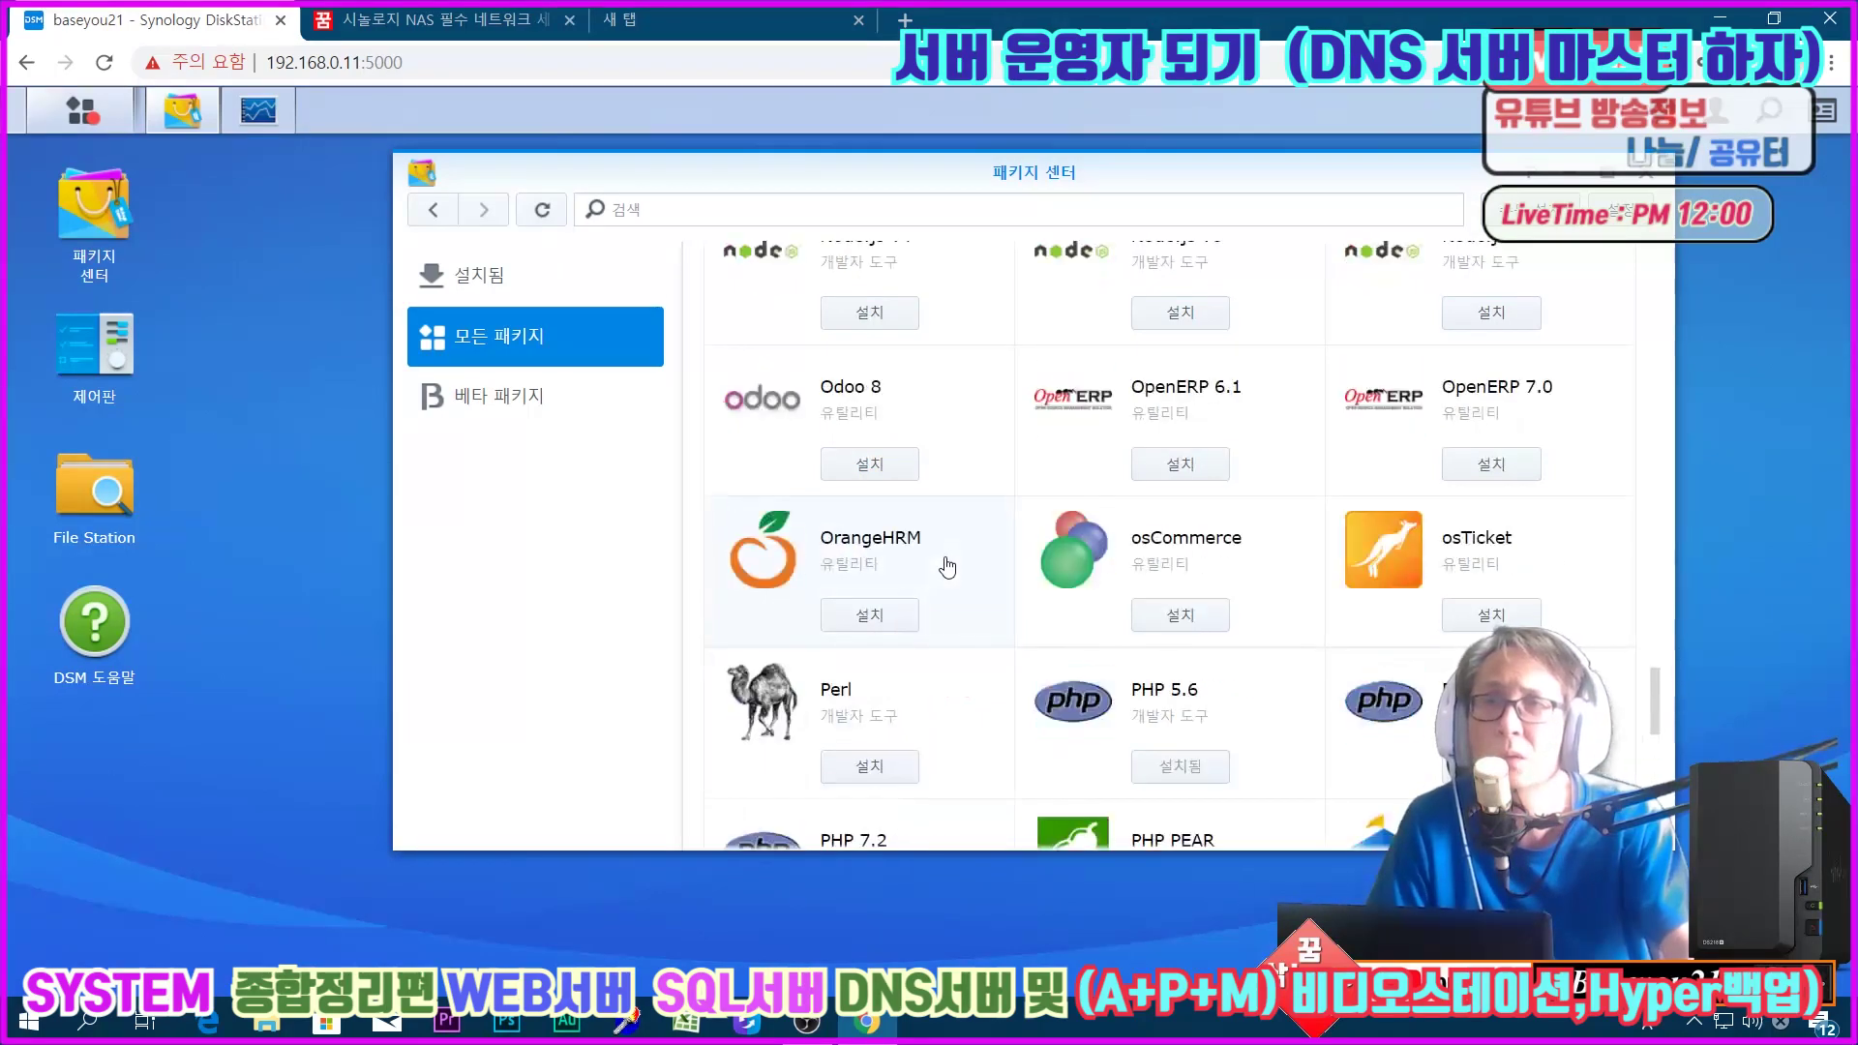
scroll(948, 566, up, 15)
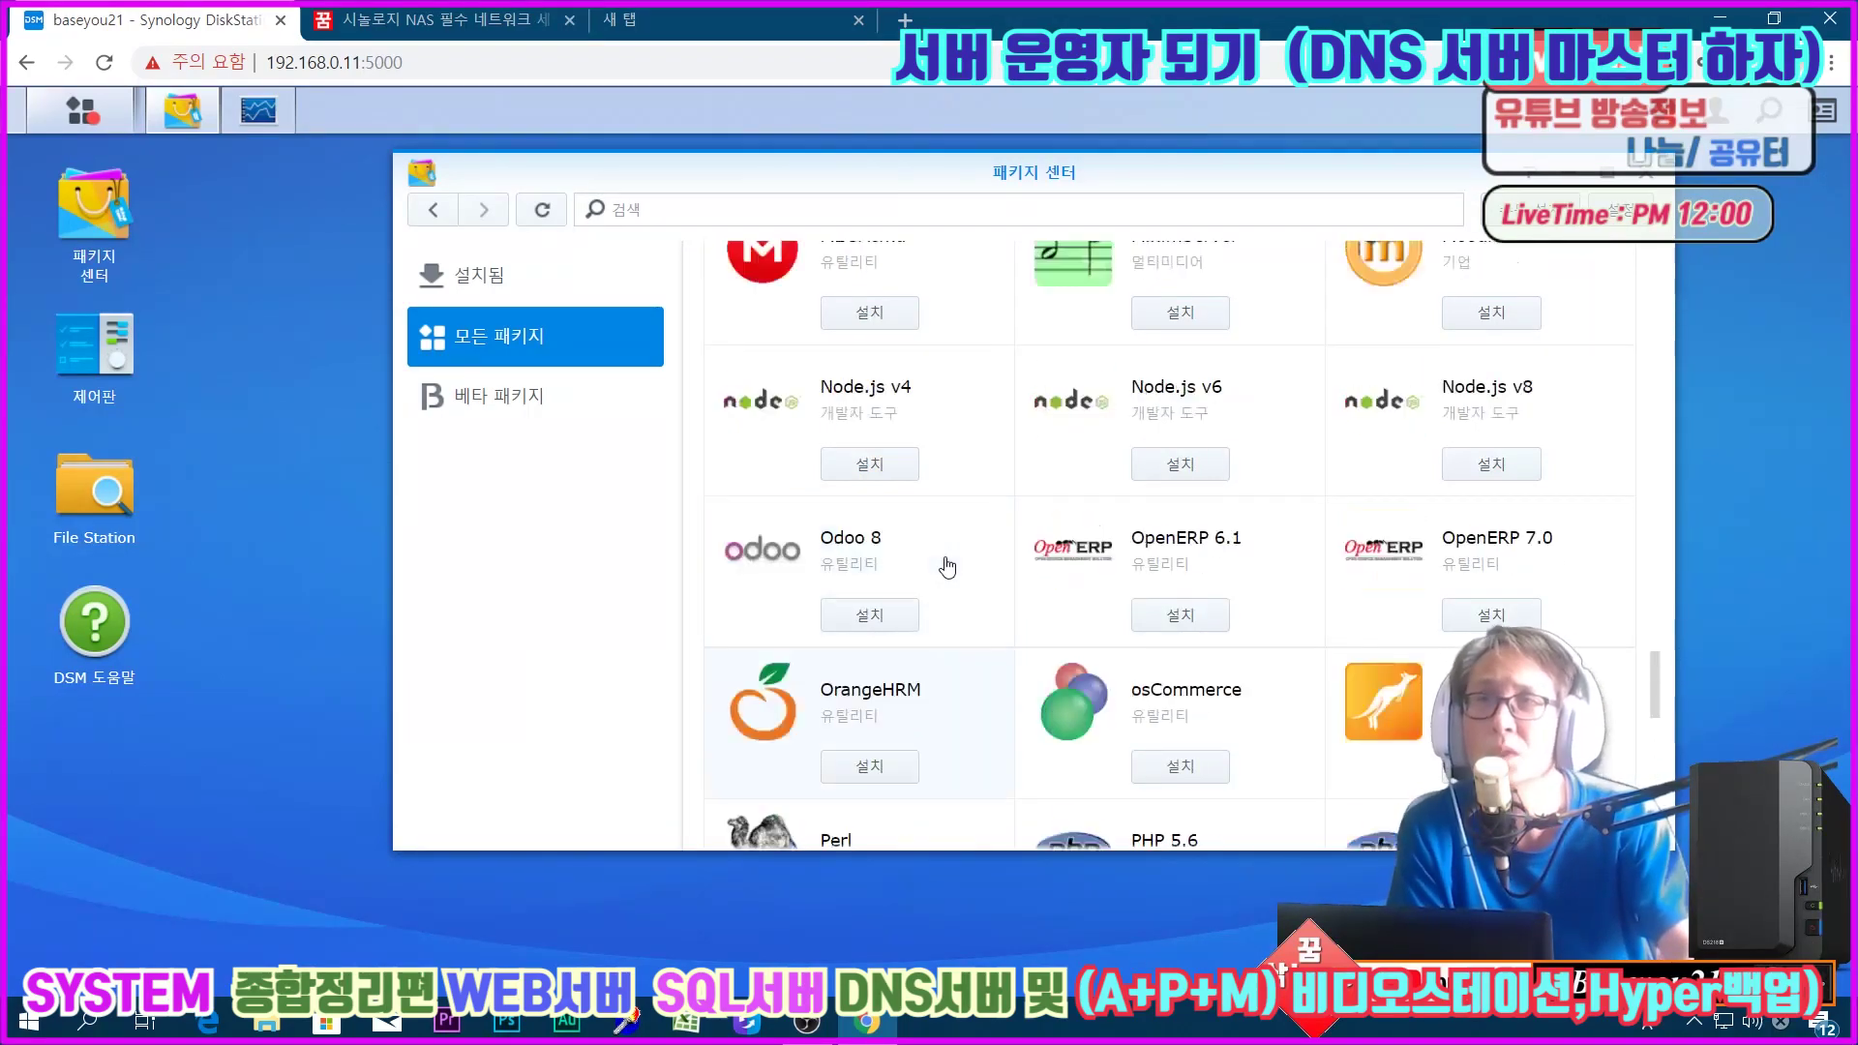
scroll(1170, 442, up, 15)
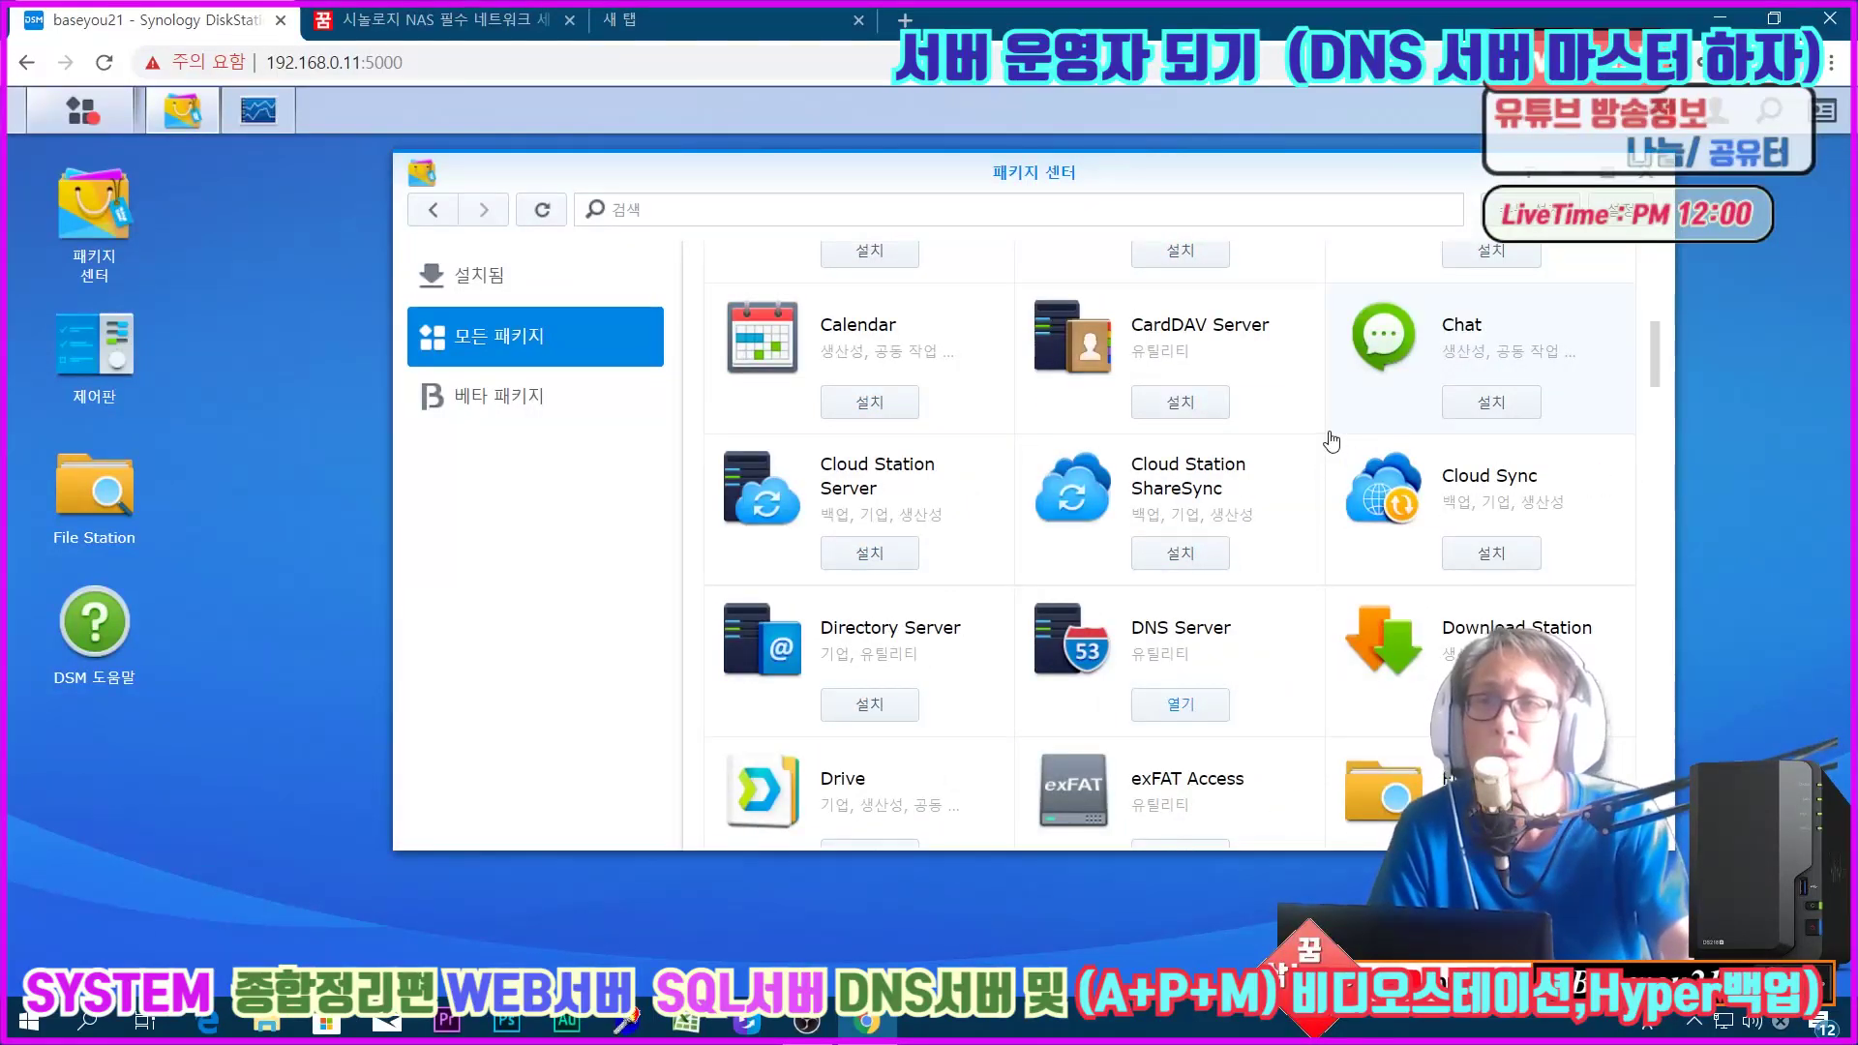
scroll(1328, 367, up, 5)
scroll(1253, 465, down, 15)
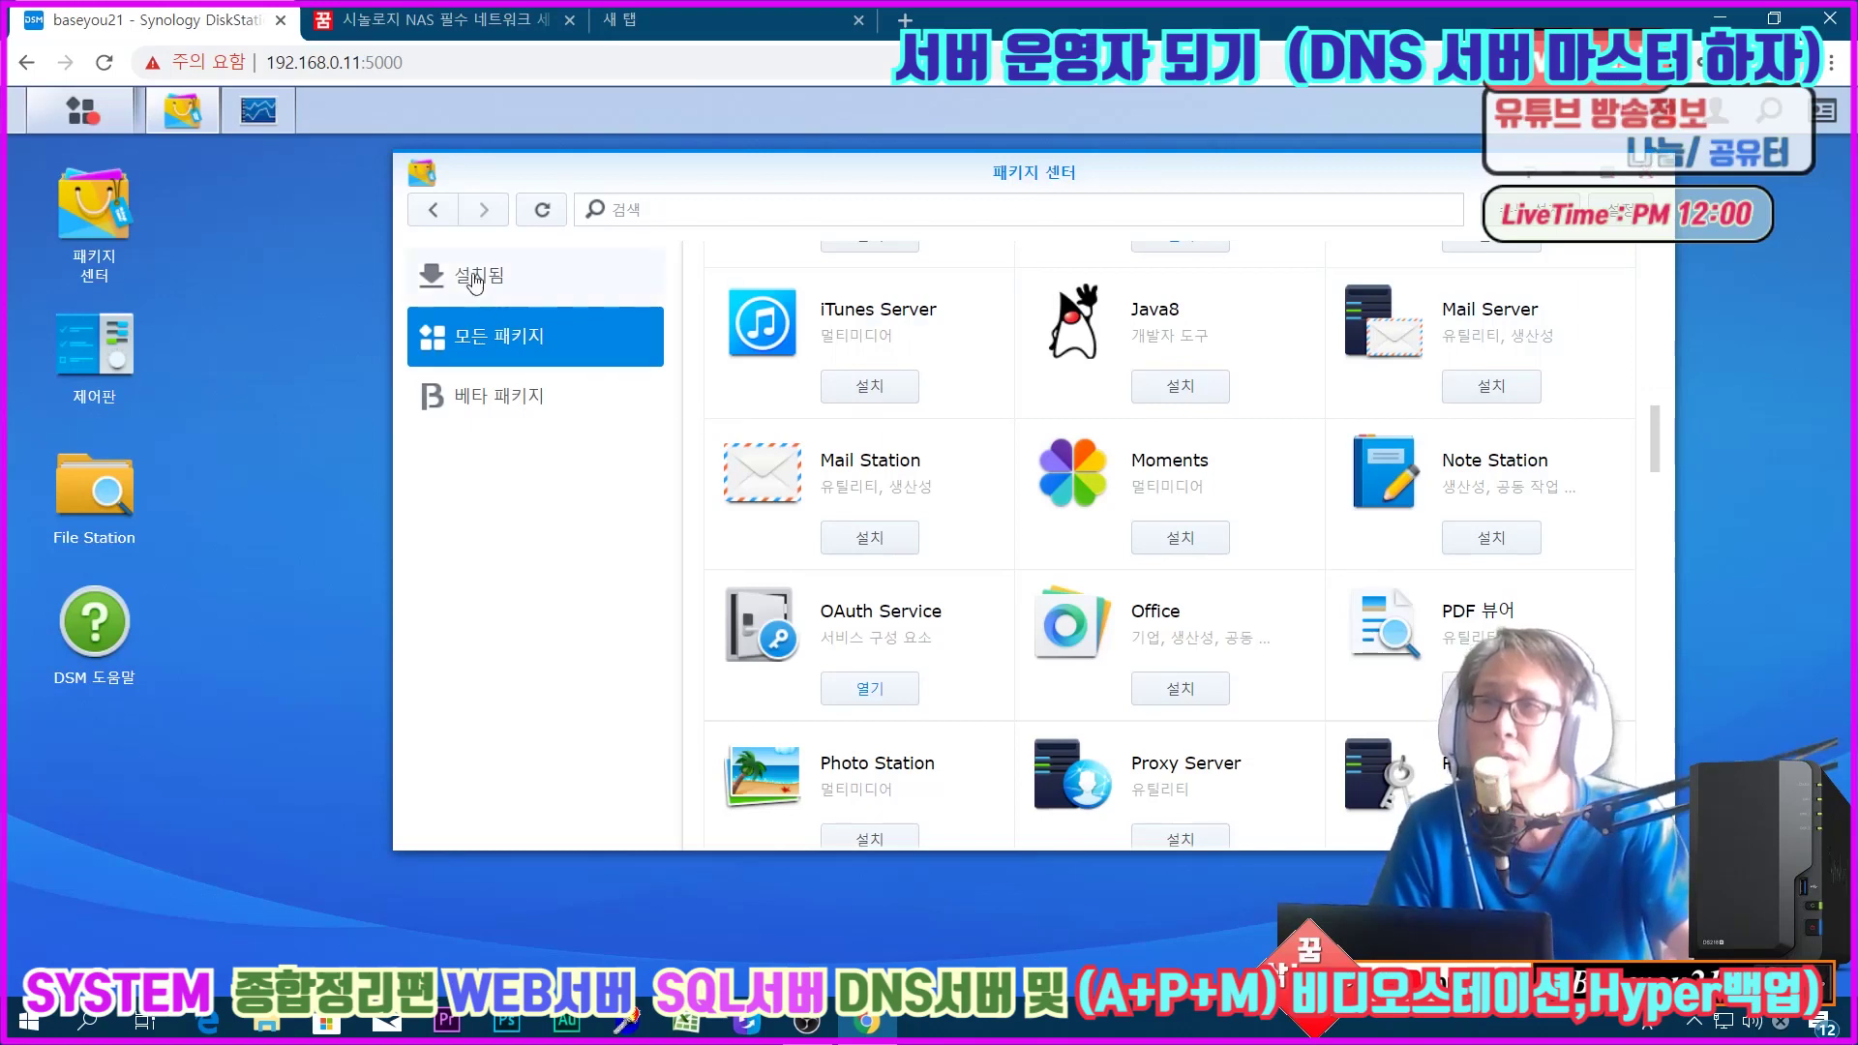
Step: Review the installed packages list and check the Resource Monitor
click(479, 276)
scroll(1410, 760, up, 3)
scroll(1411, 761, down, 3)
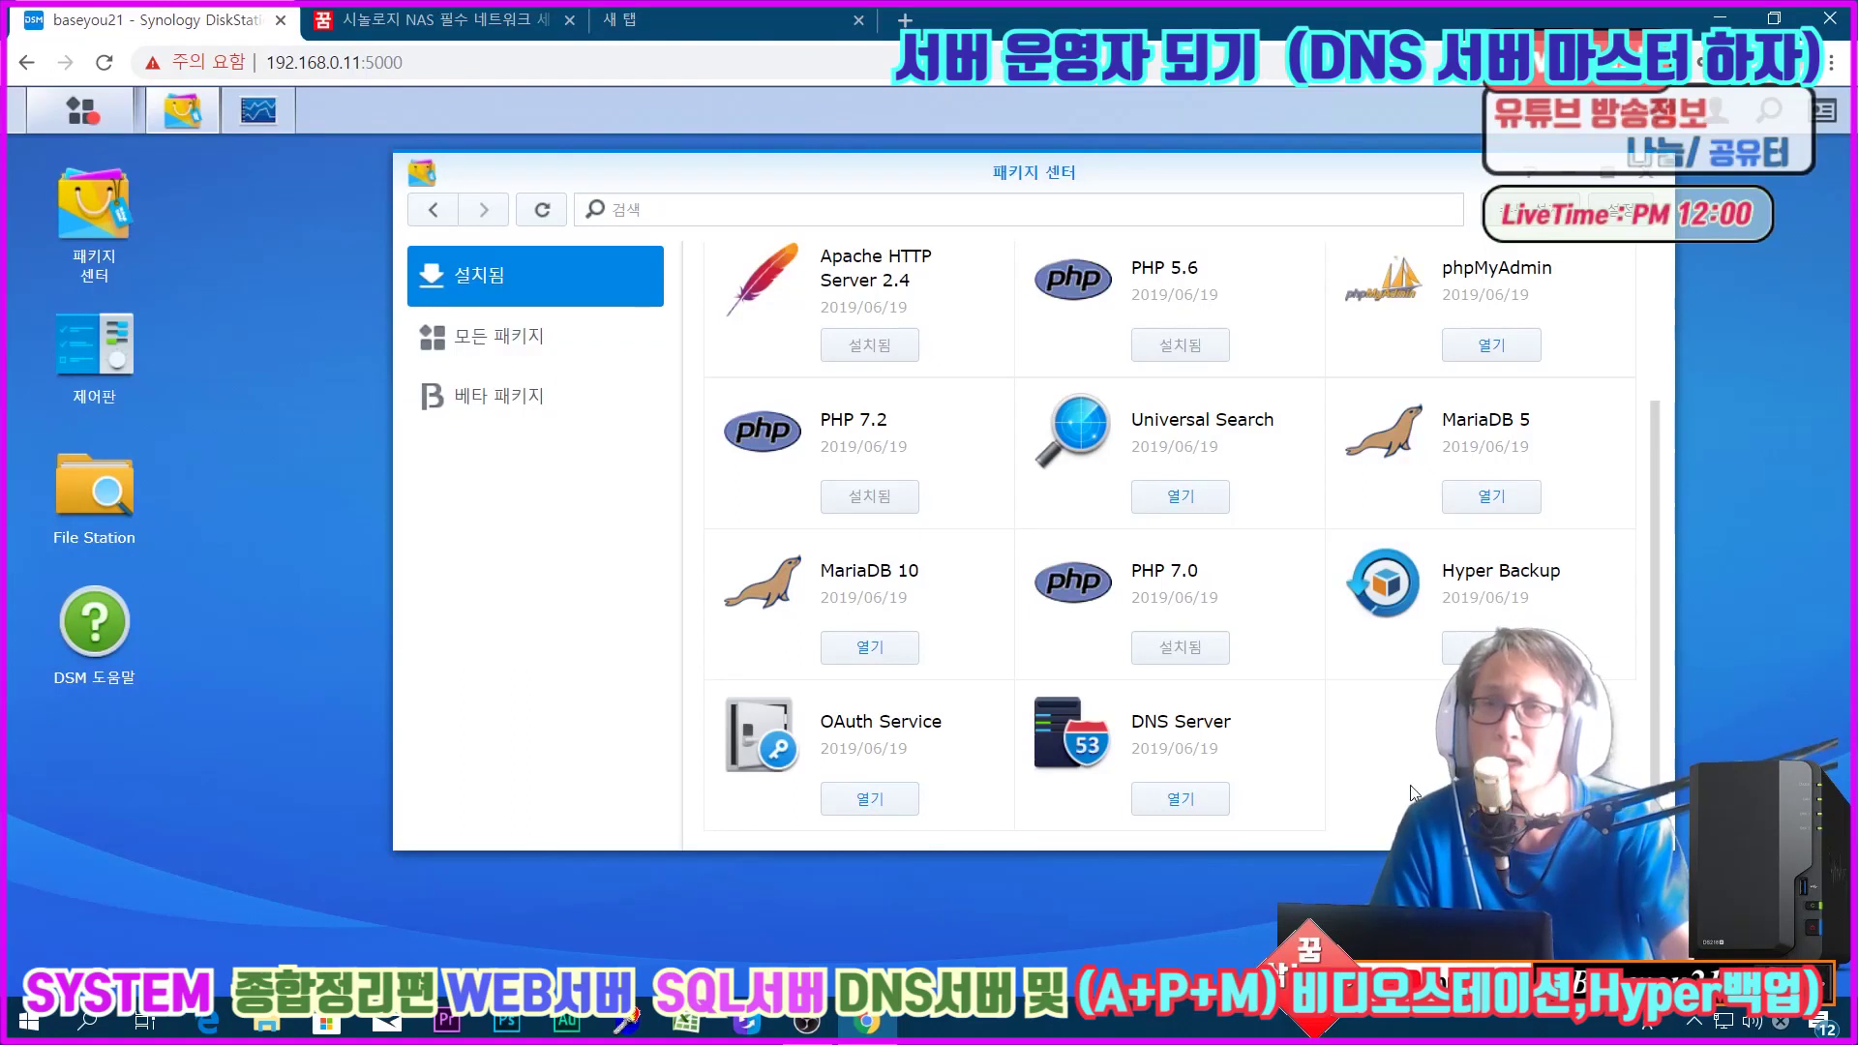
click(258, 109)
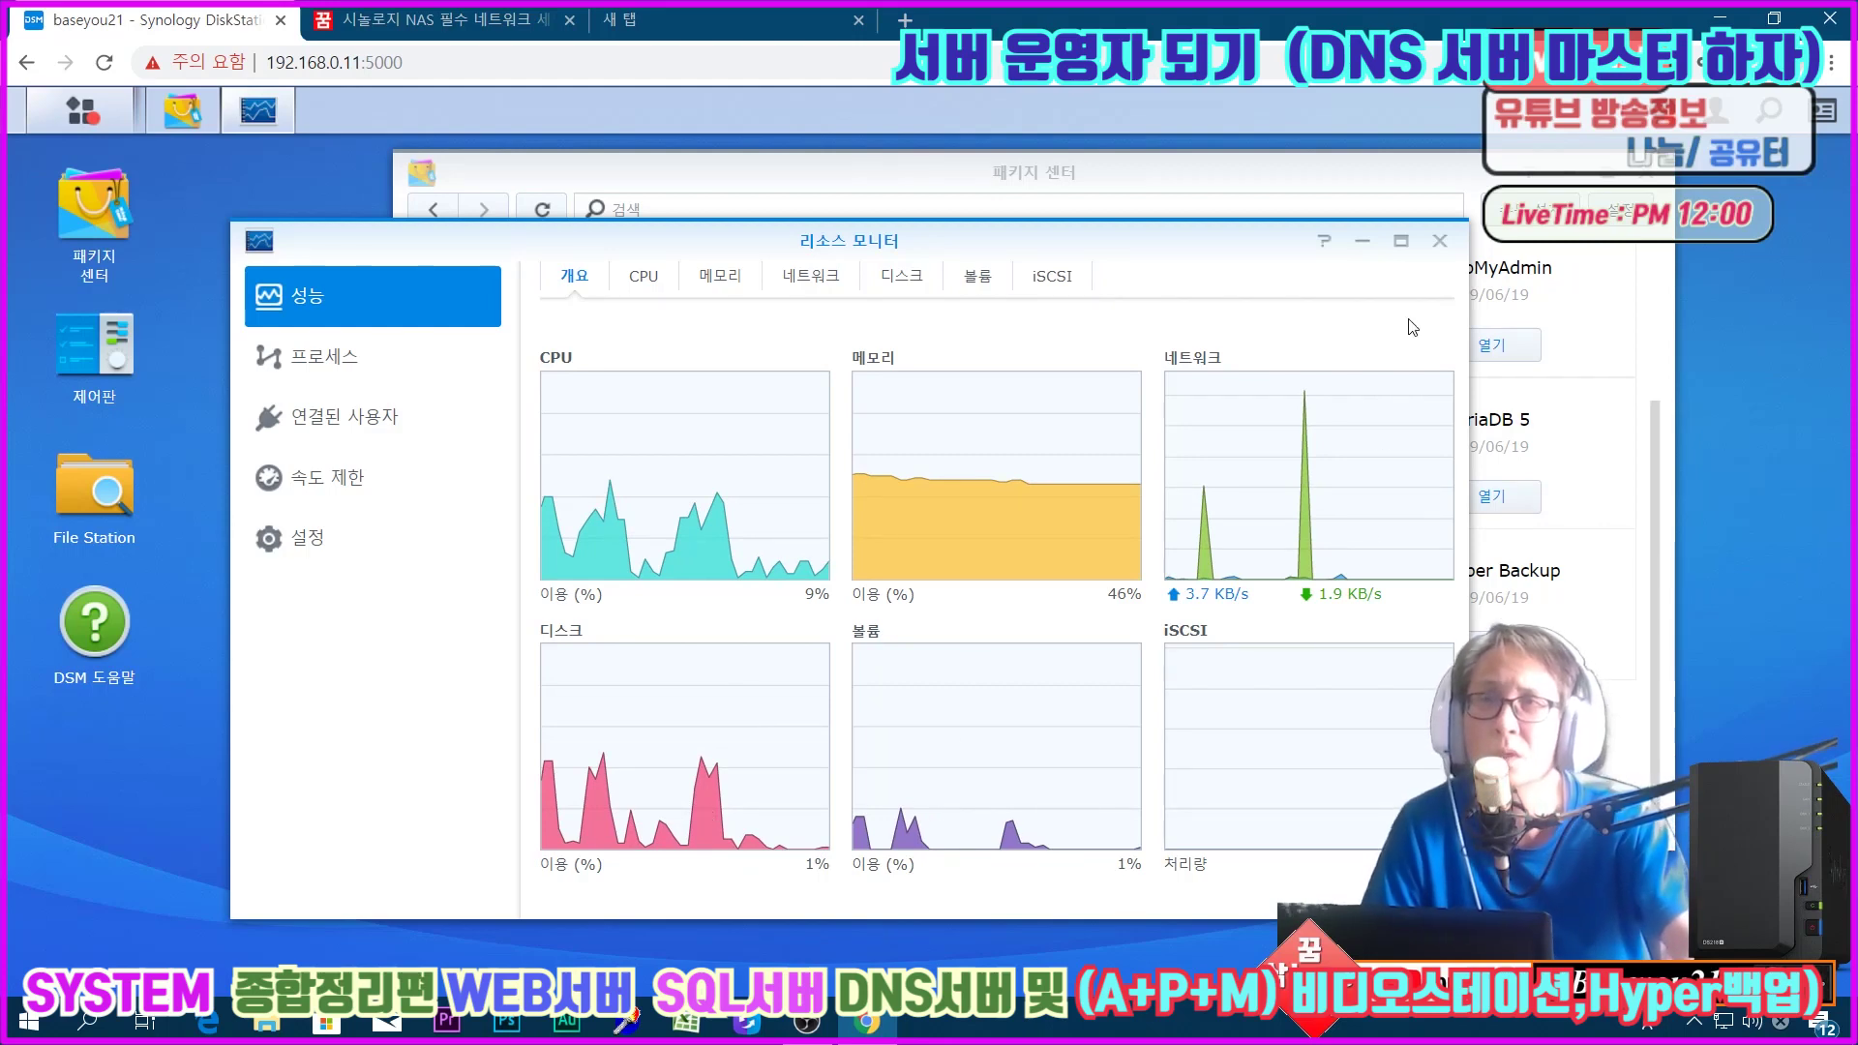
click(1439, 241)
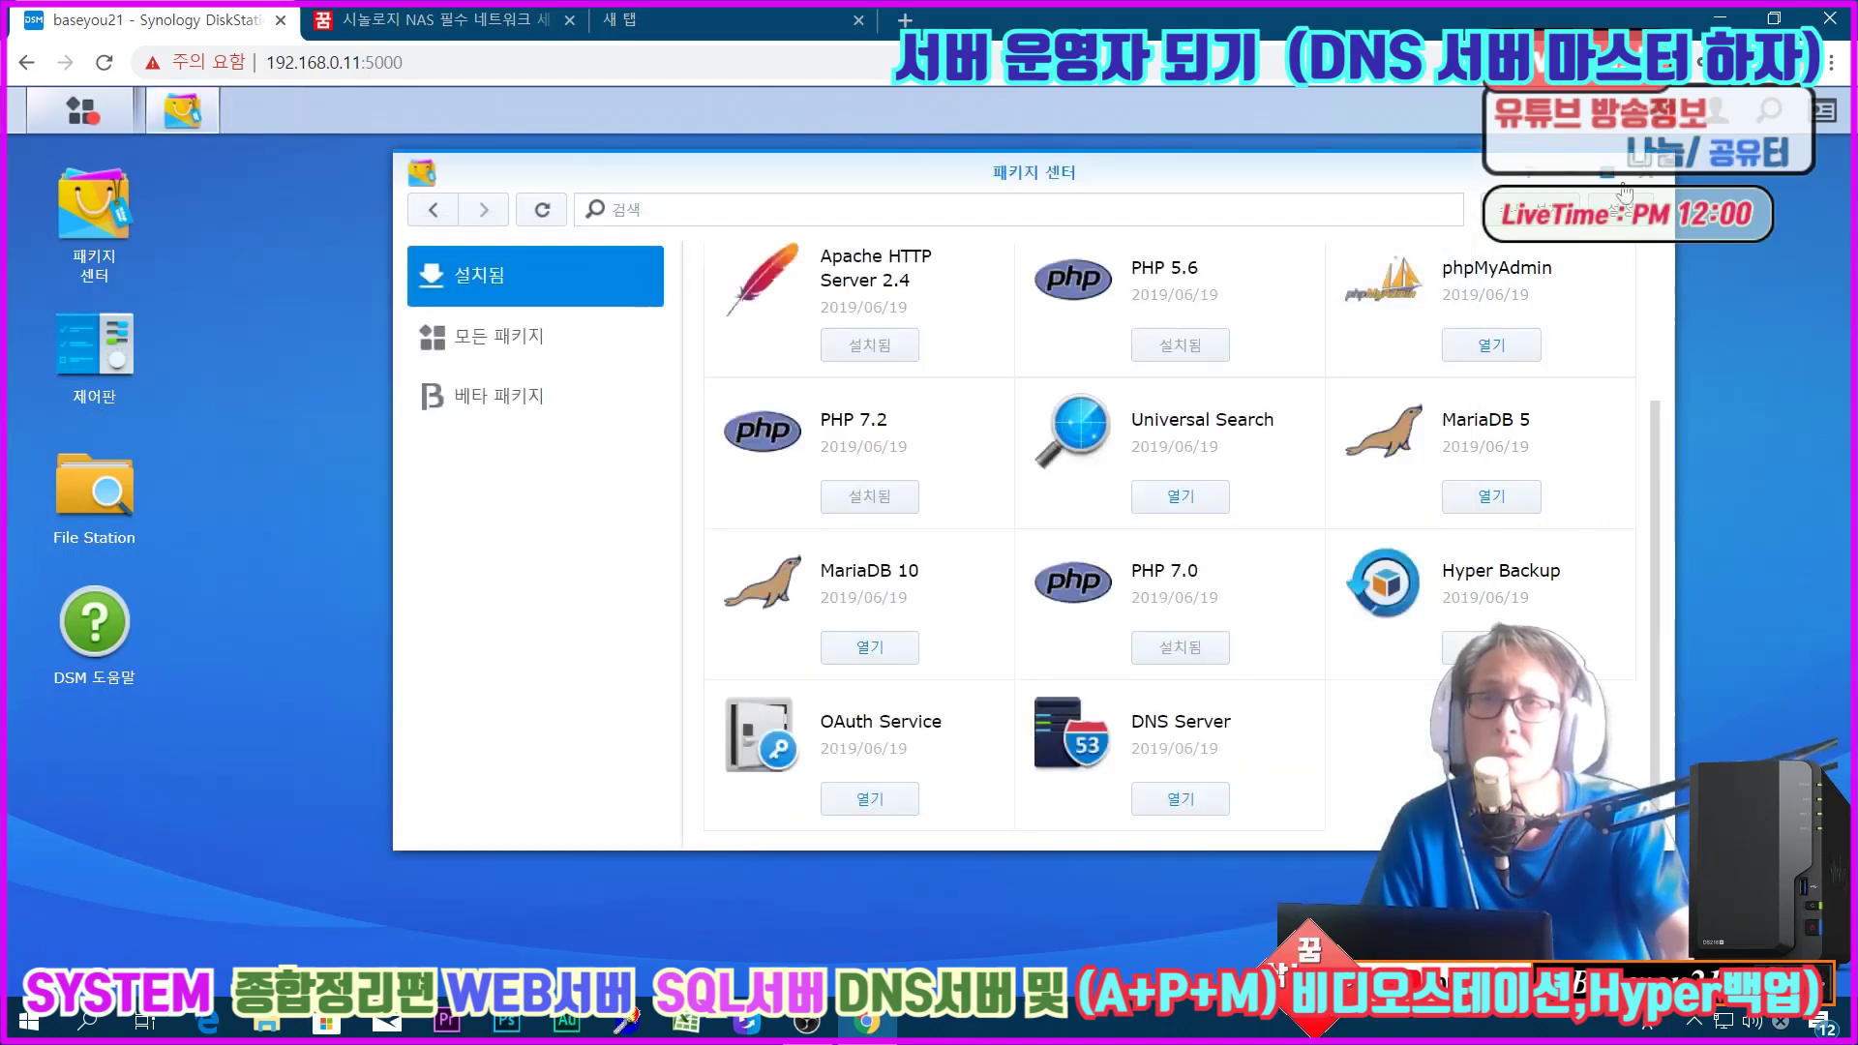
Step: Close Package Center and Control Panel, then launch File Station from the desktop
click(1655, 174)
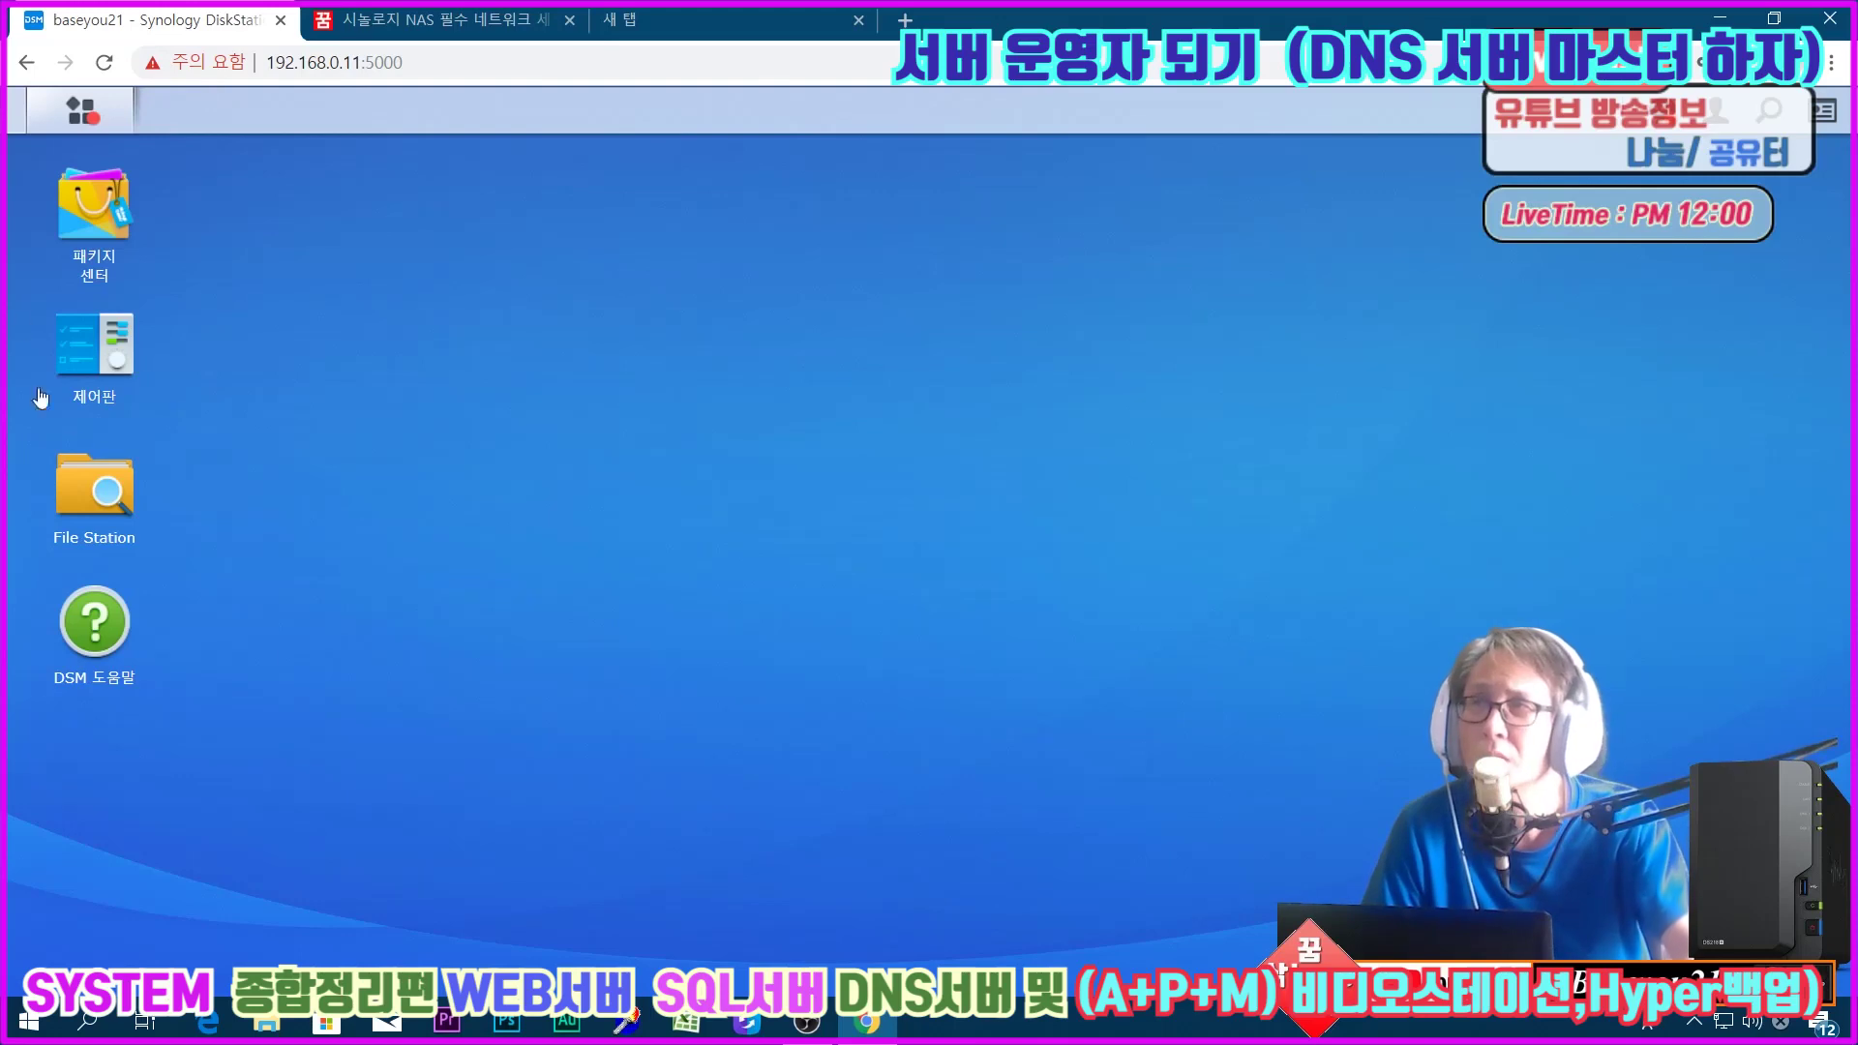
click(69, 233)
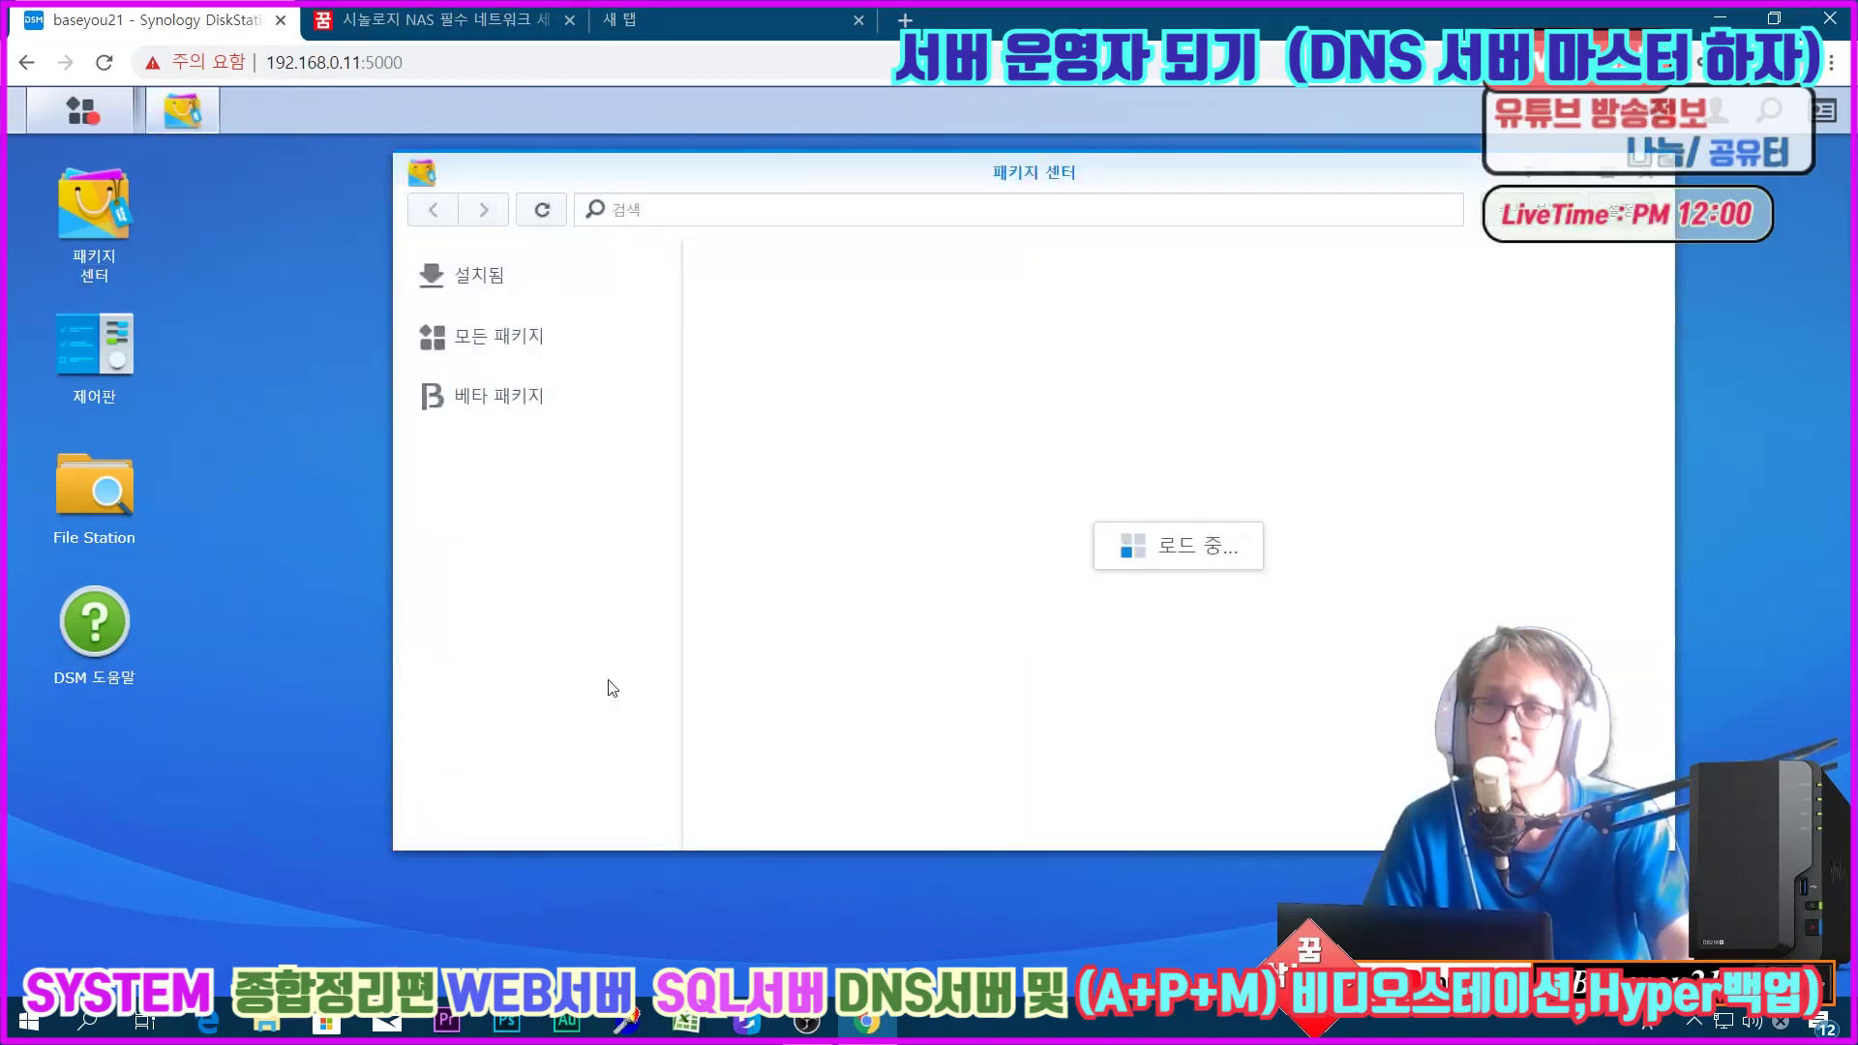
click(1638, 179)
click(114, 385)
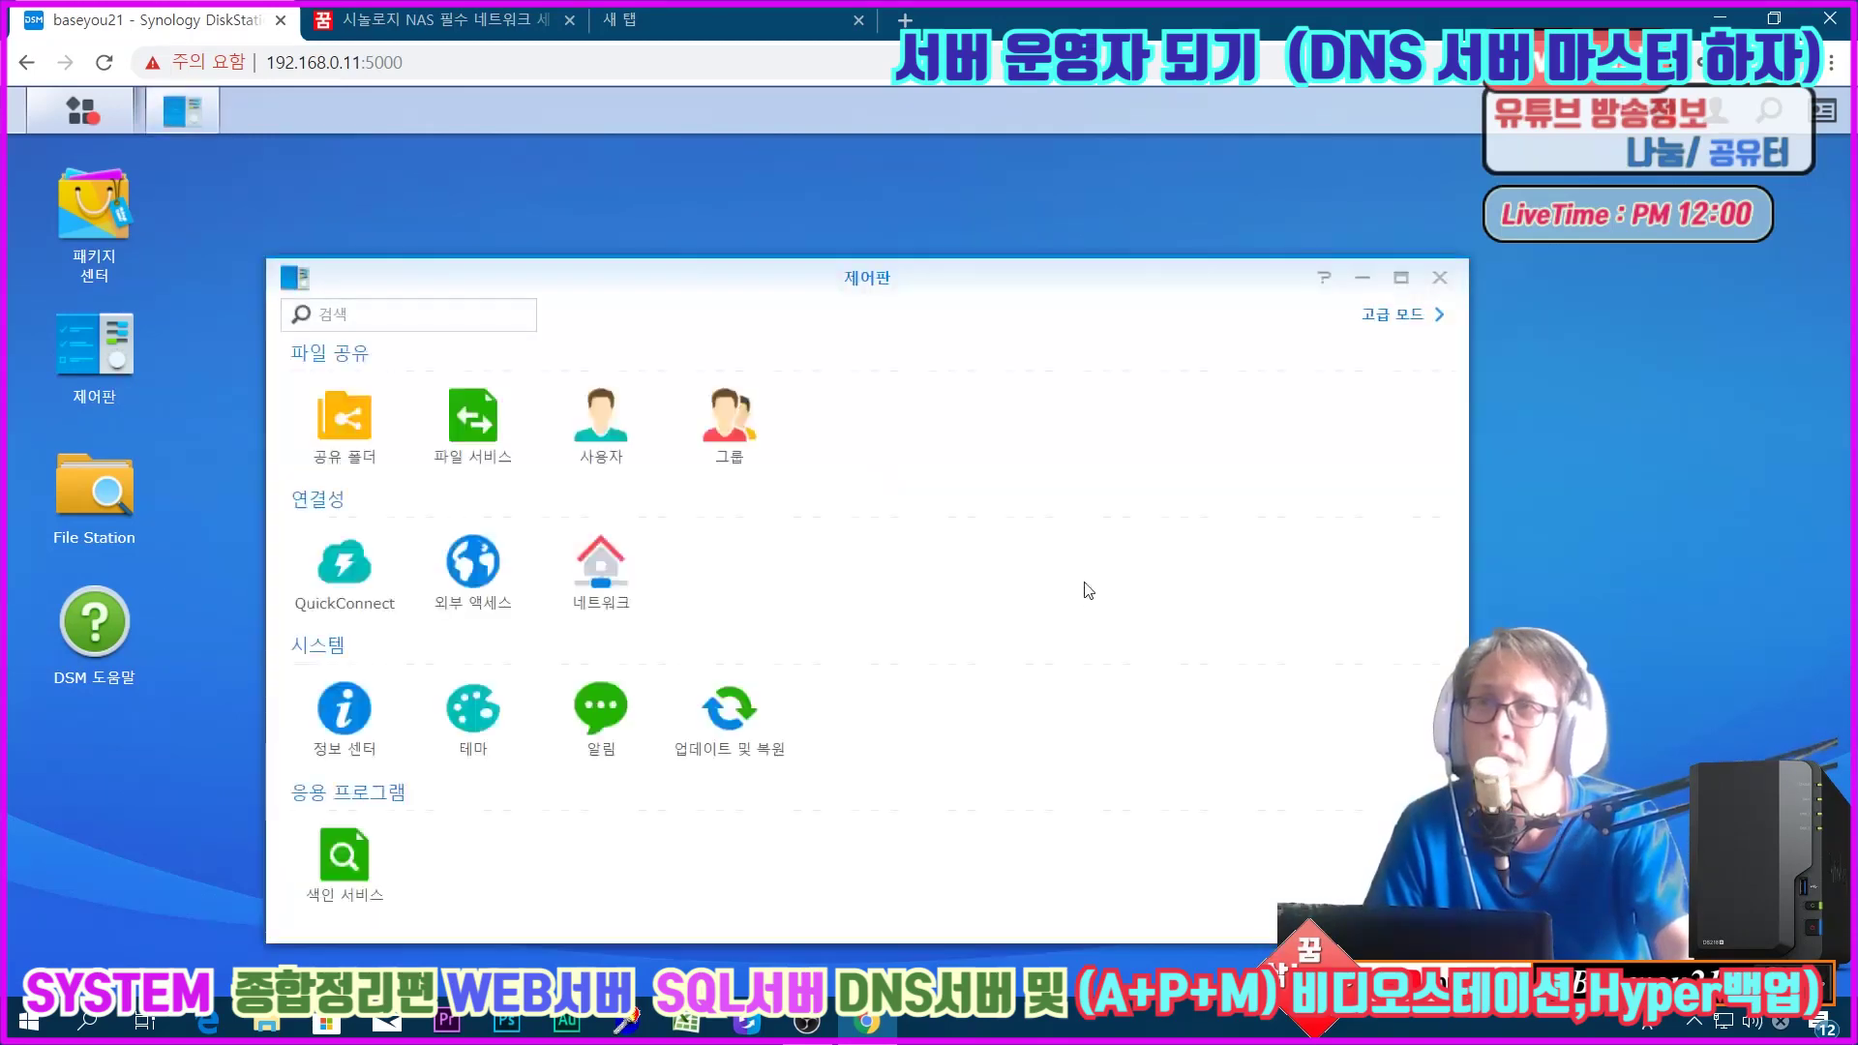
click(1440, 280)
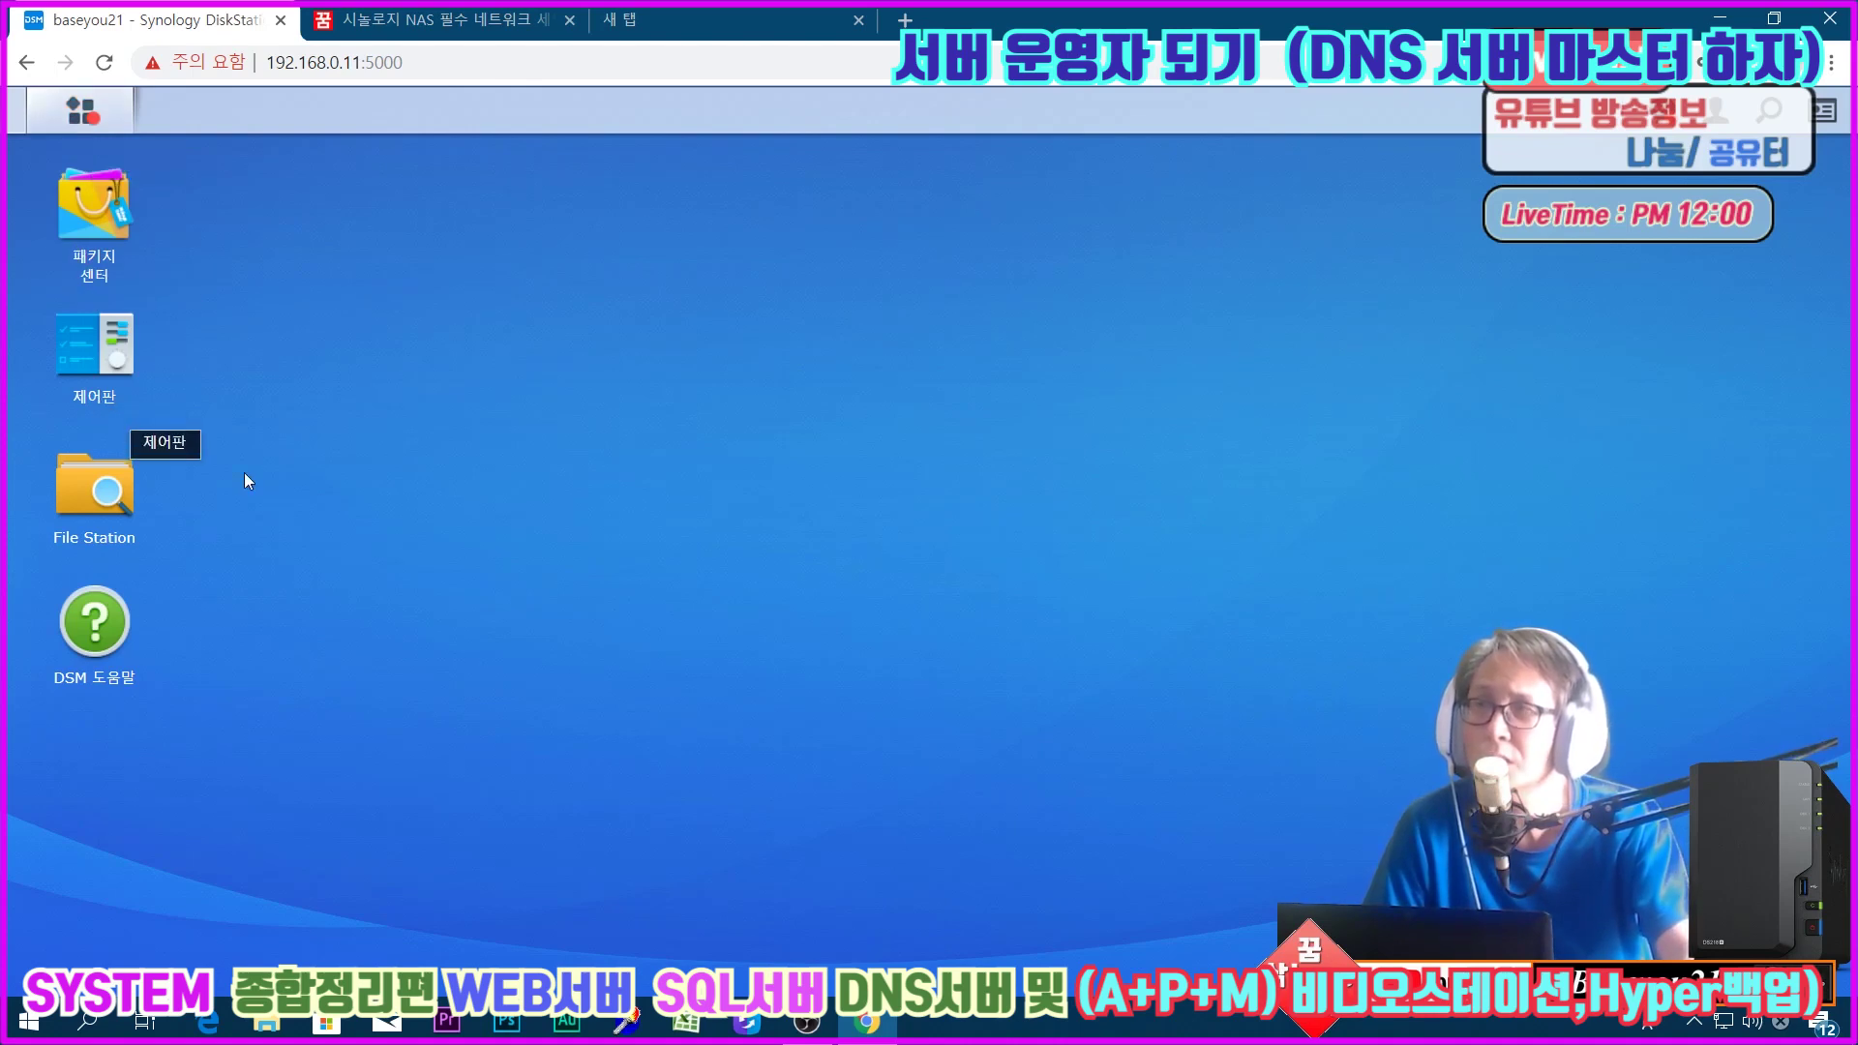
click(111, 501)
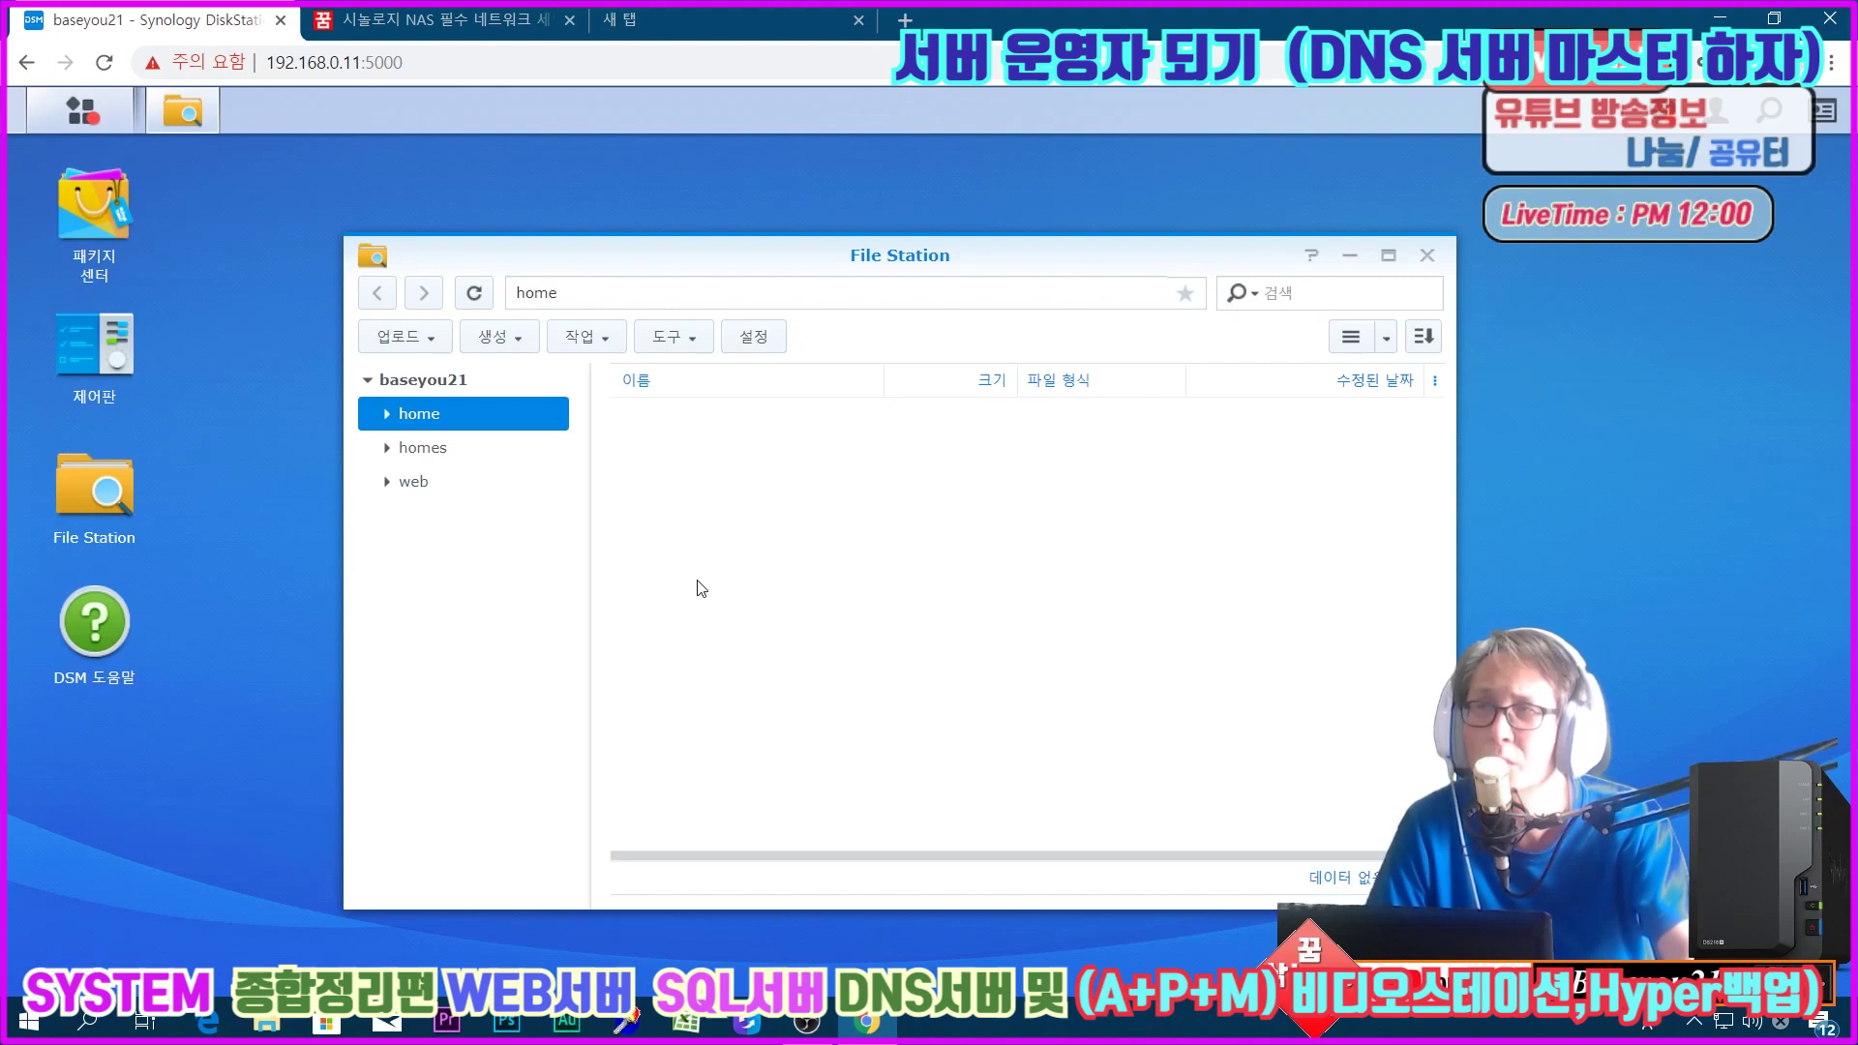
Step: Browse the homes and web shared folders and look through the phpMyAdmin folder
click(421, 453)
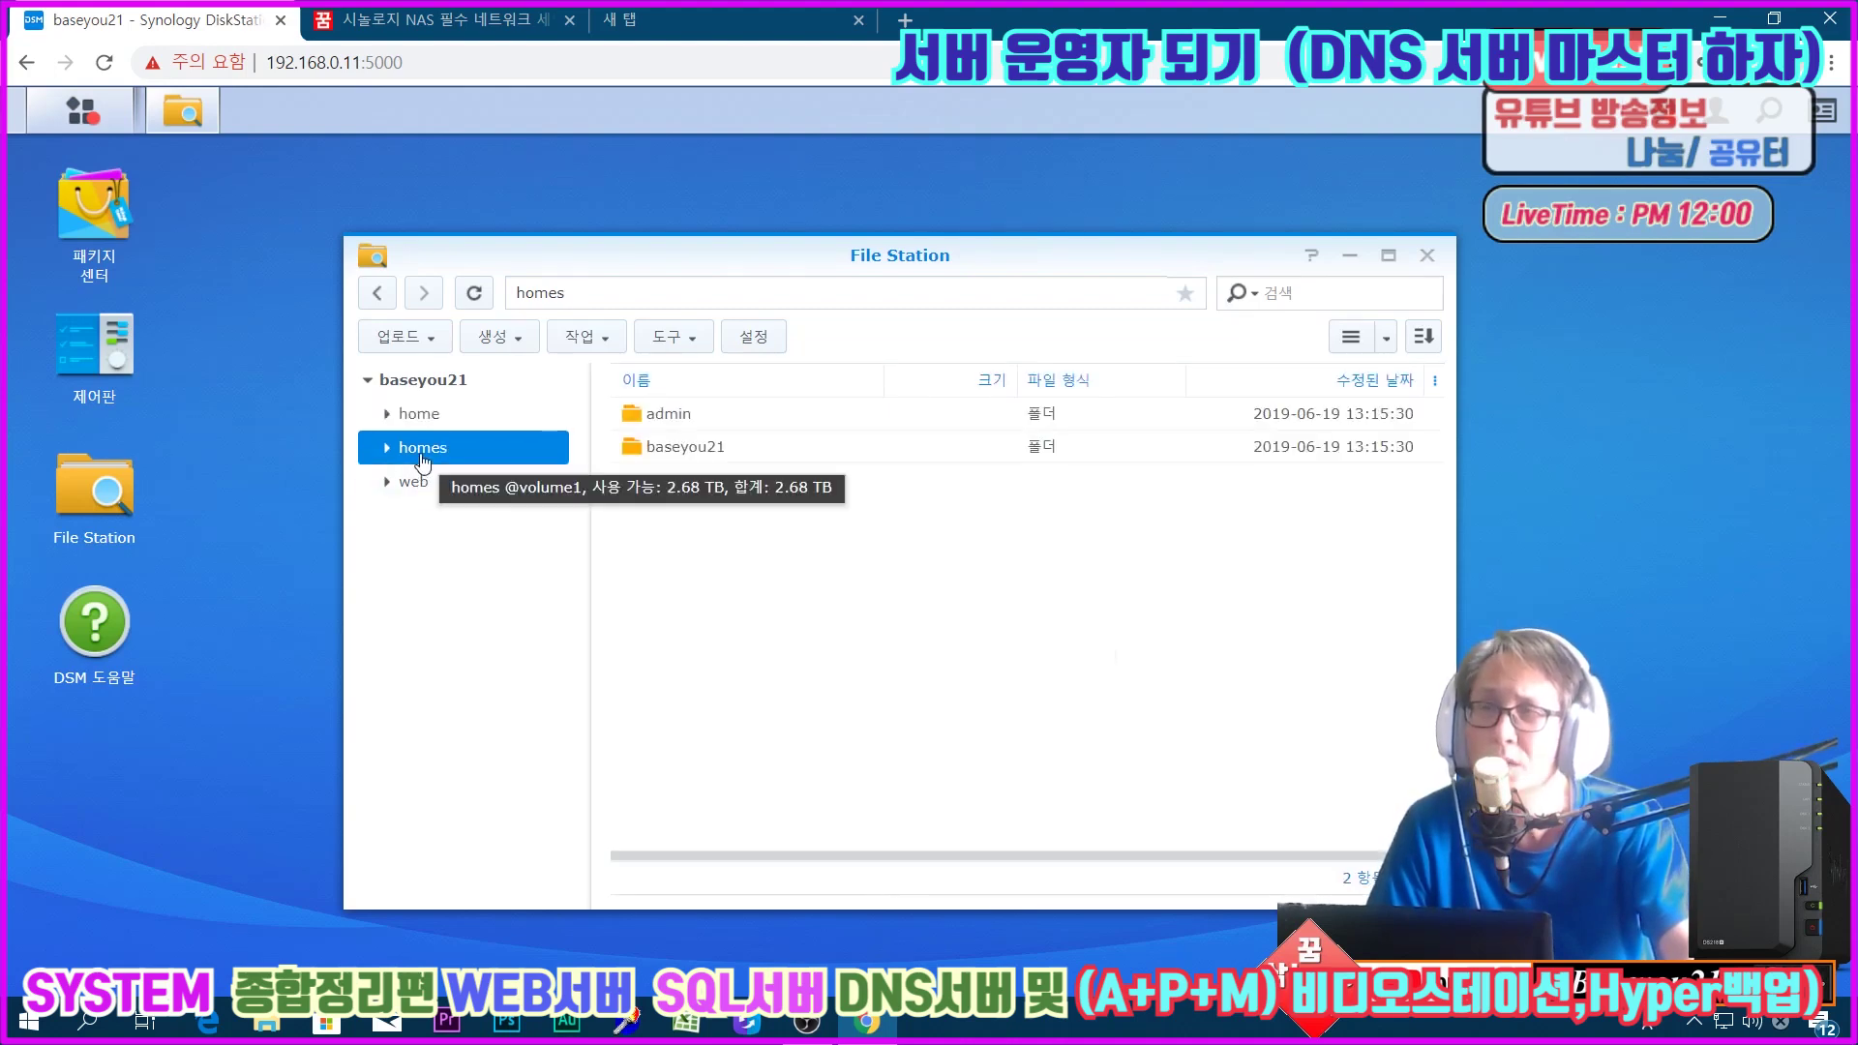
click(412, 487)
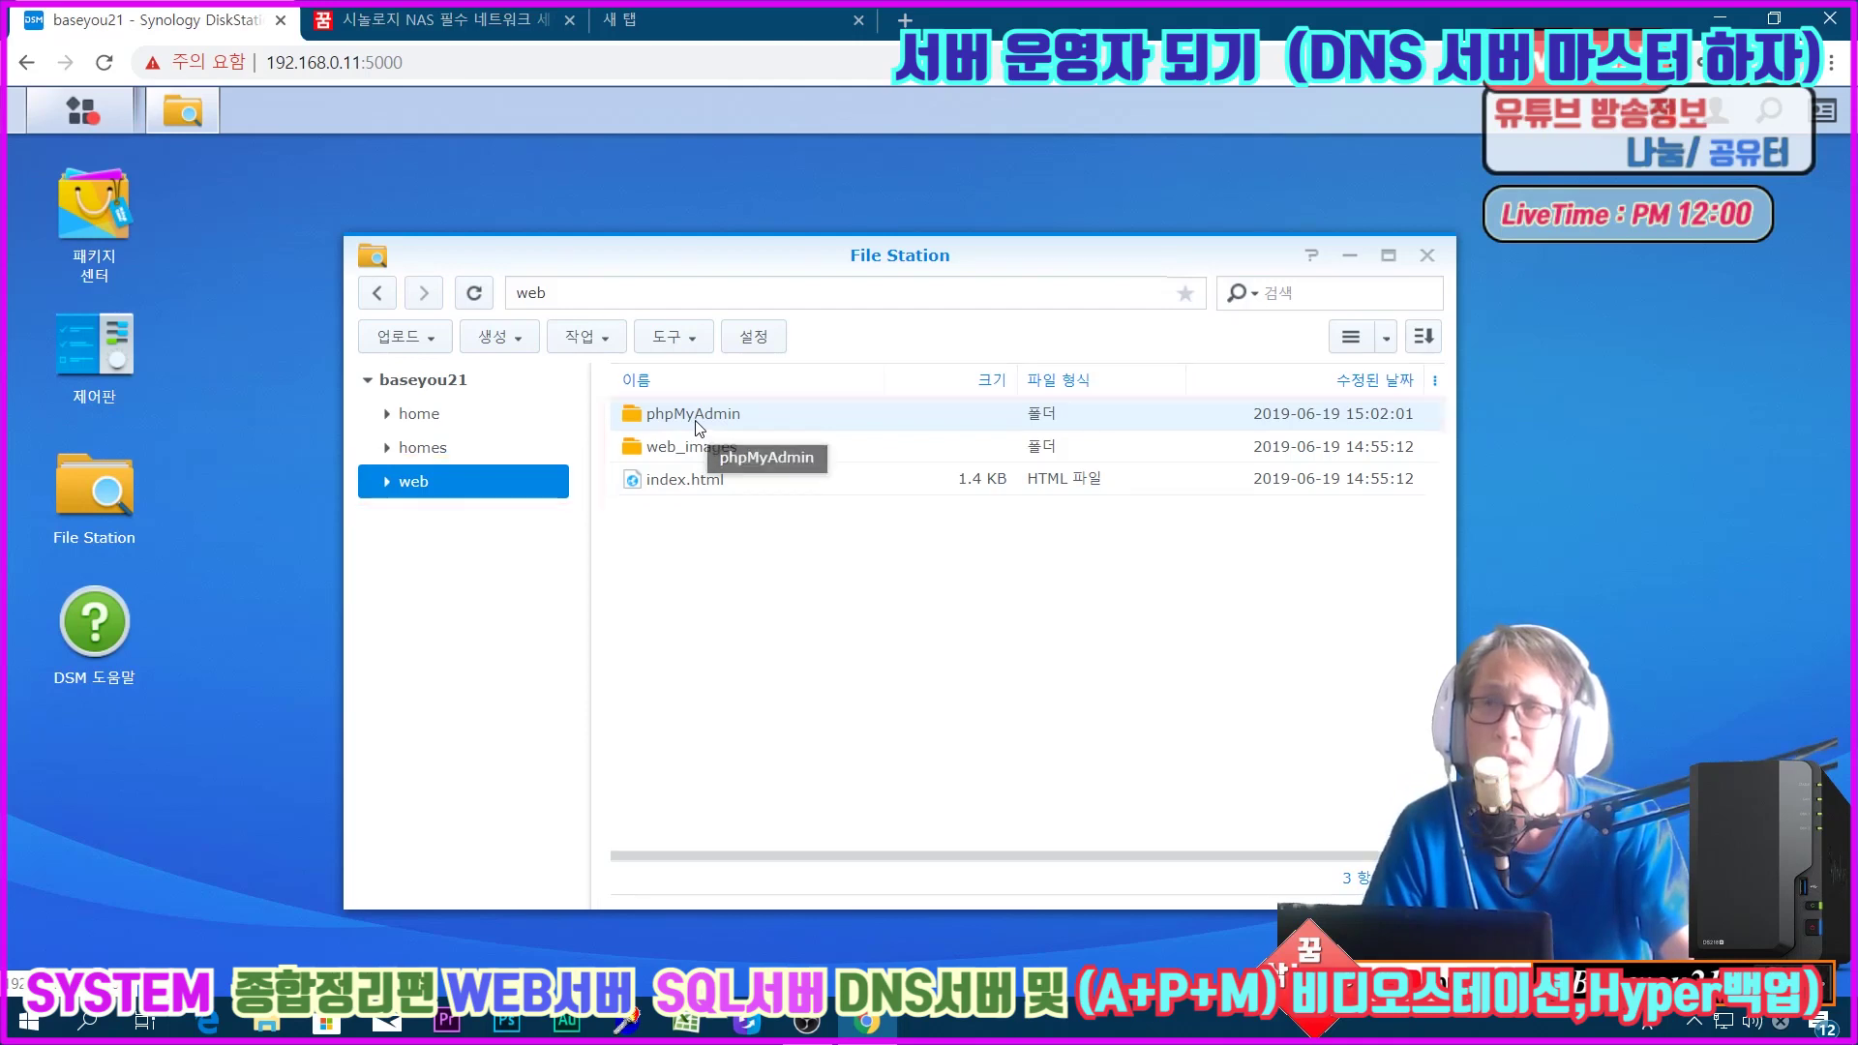
double_click(689, 418)
scroll(813, 625, down, 2)
scroll(811, 624, down, 5)
scroll(822, 595, up, 6)
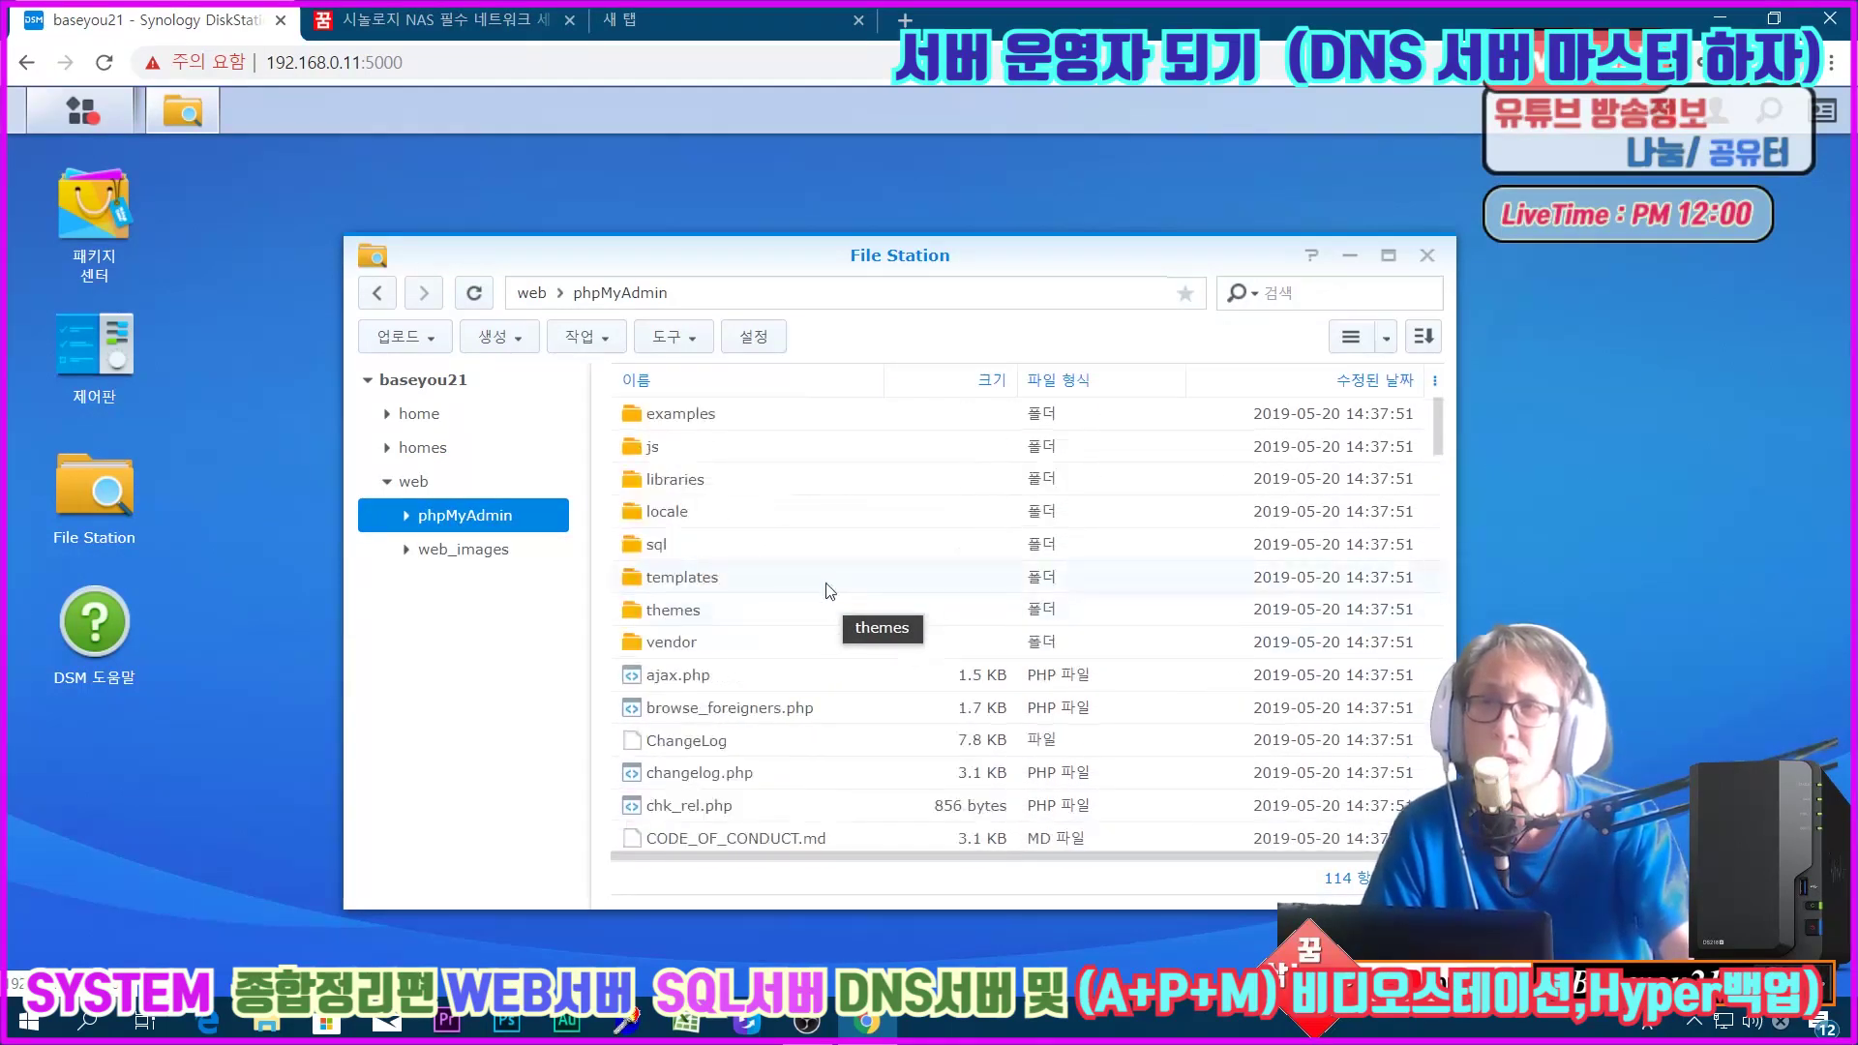
Step: Close File Station and clear the DSM address-bar selection
click(1427, 255)
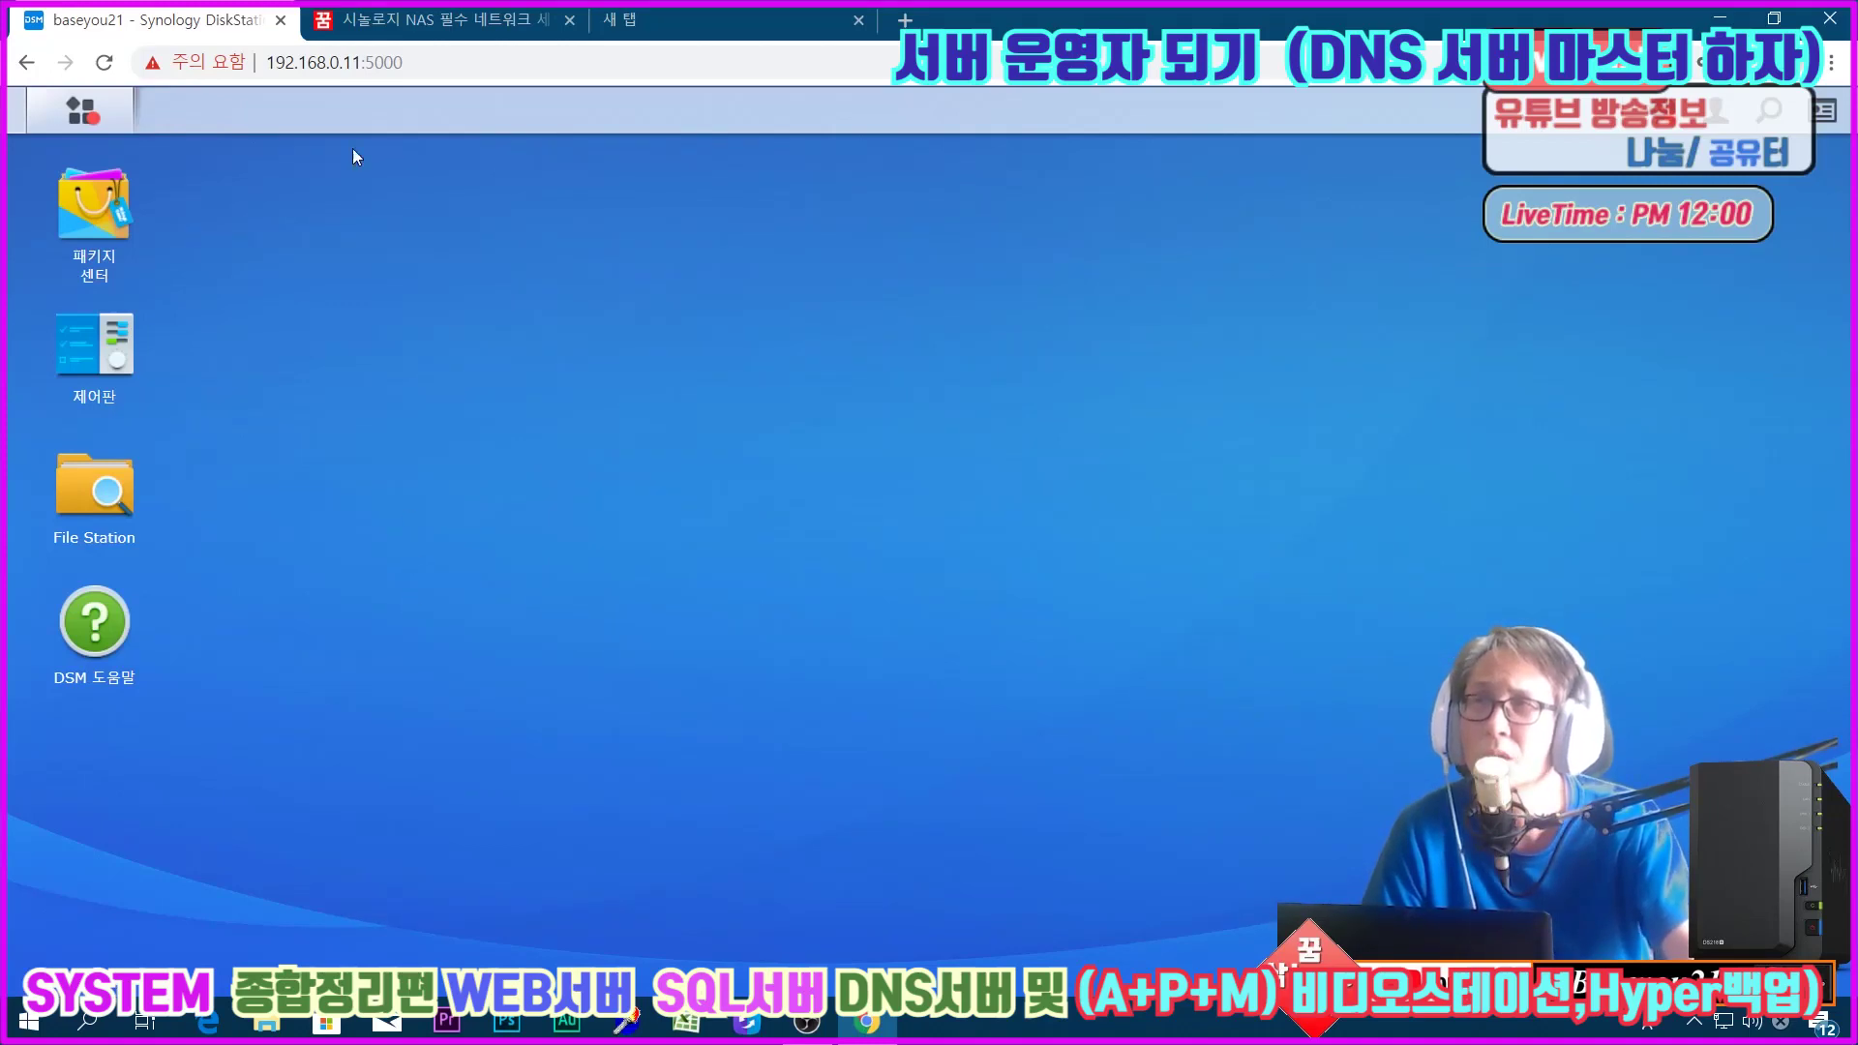
click(360, 76)
click(274, 252)
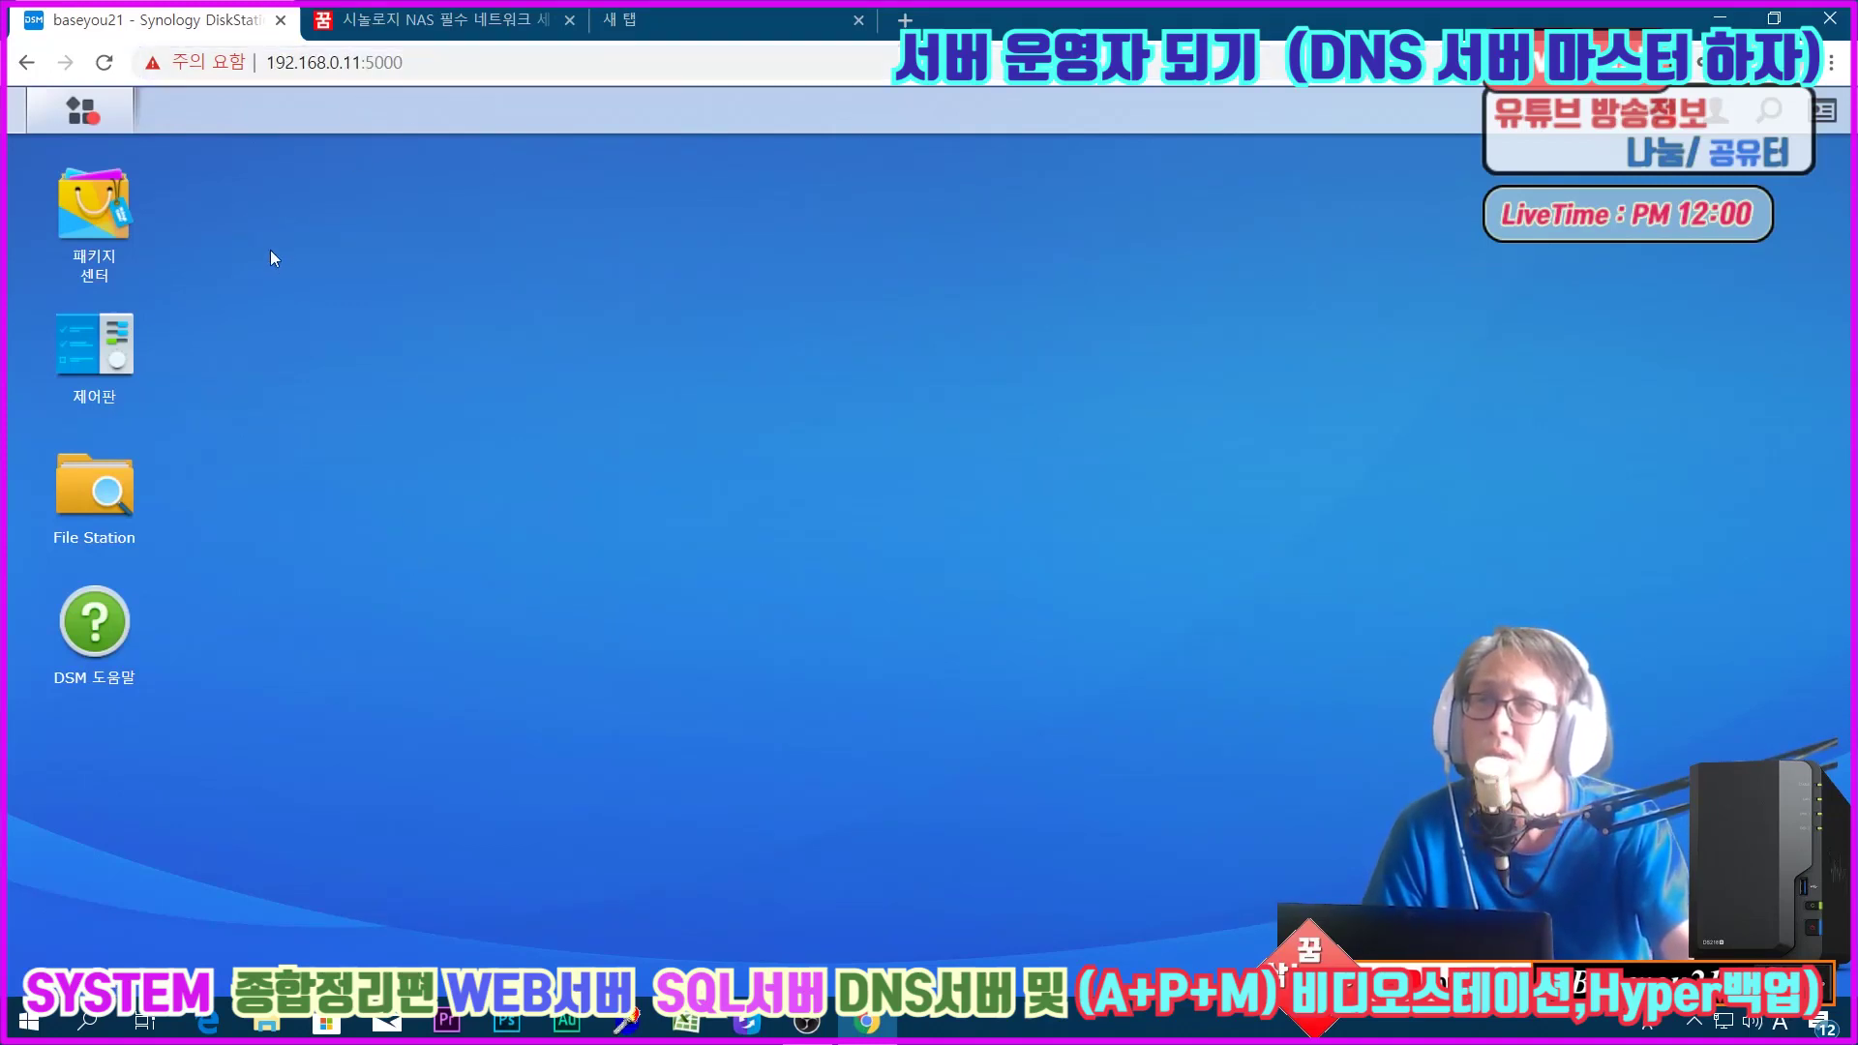
Step: Launch phpMyAdmin from the DSM main menu and sign in as root with the password
click(90, 121)
click(1098, 608)
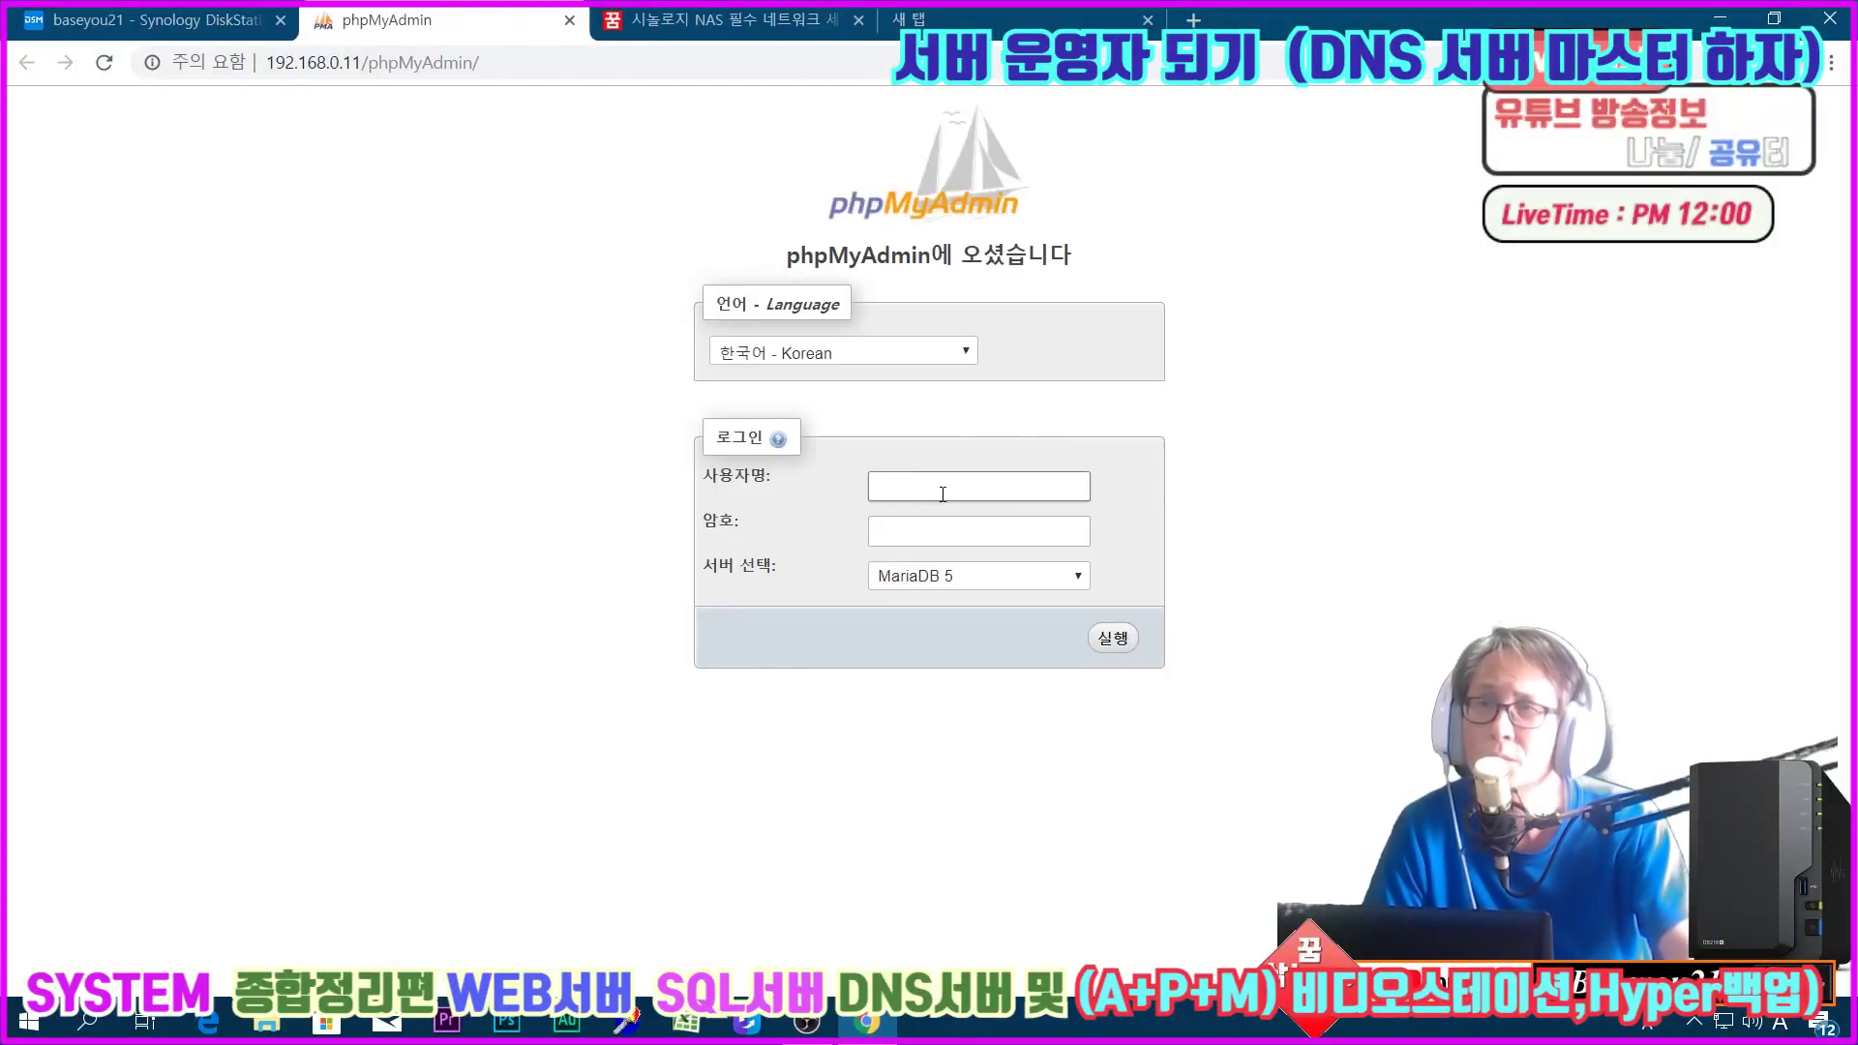
text(root)
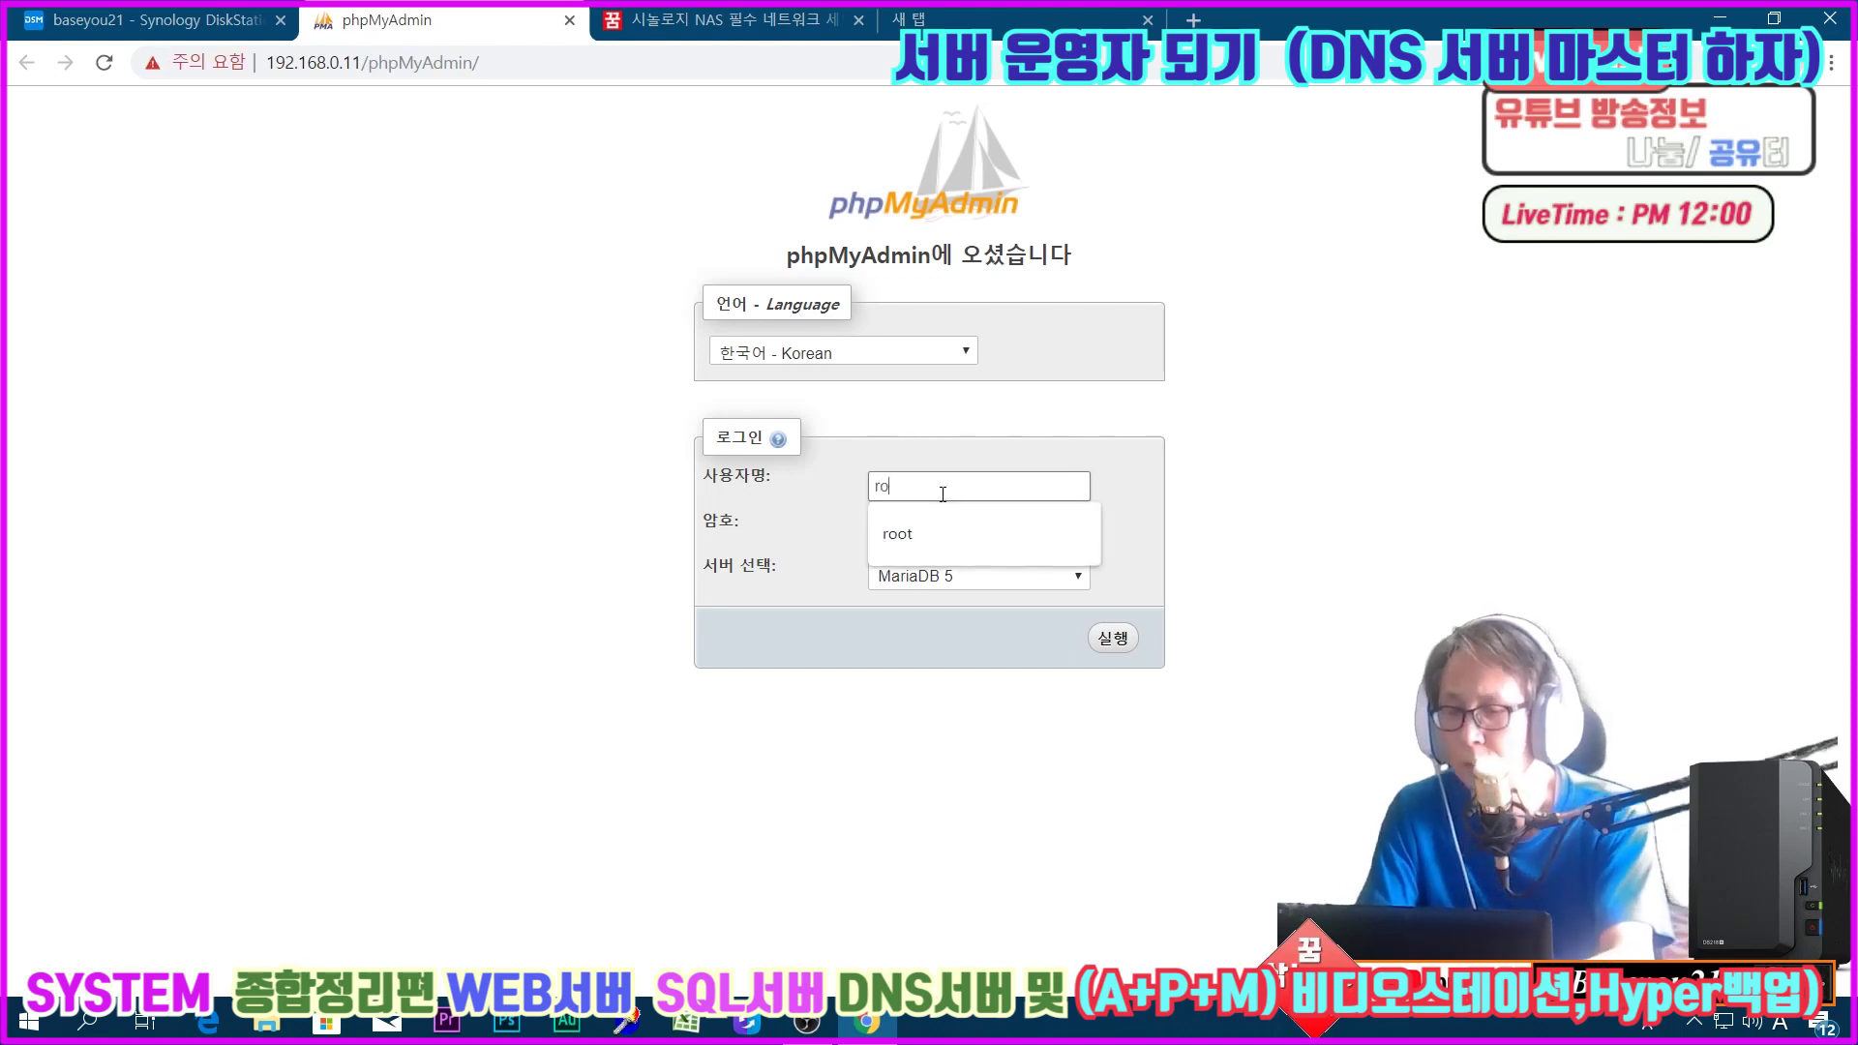
key(Tab)
text(••••••••••)
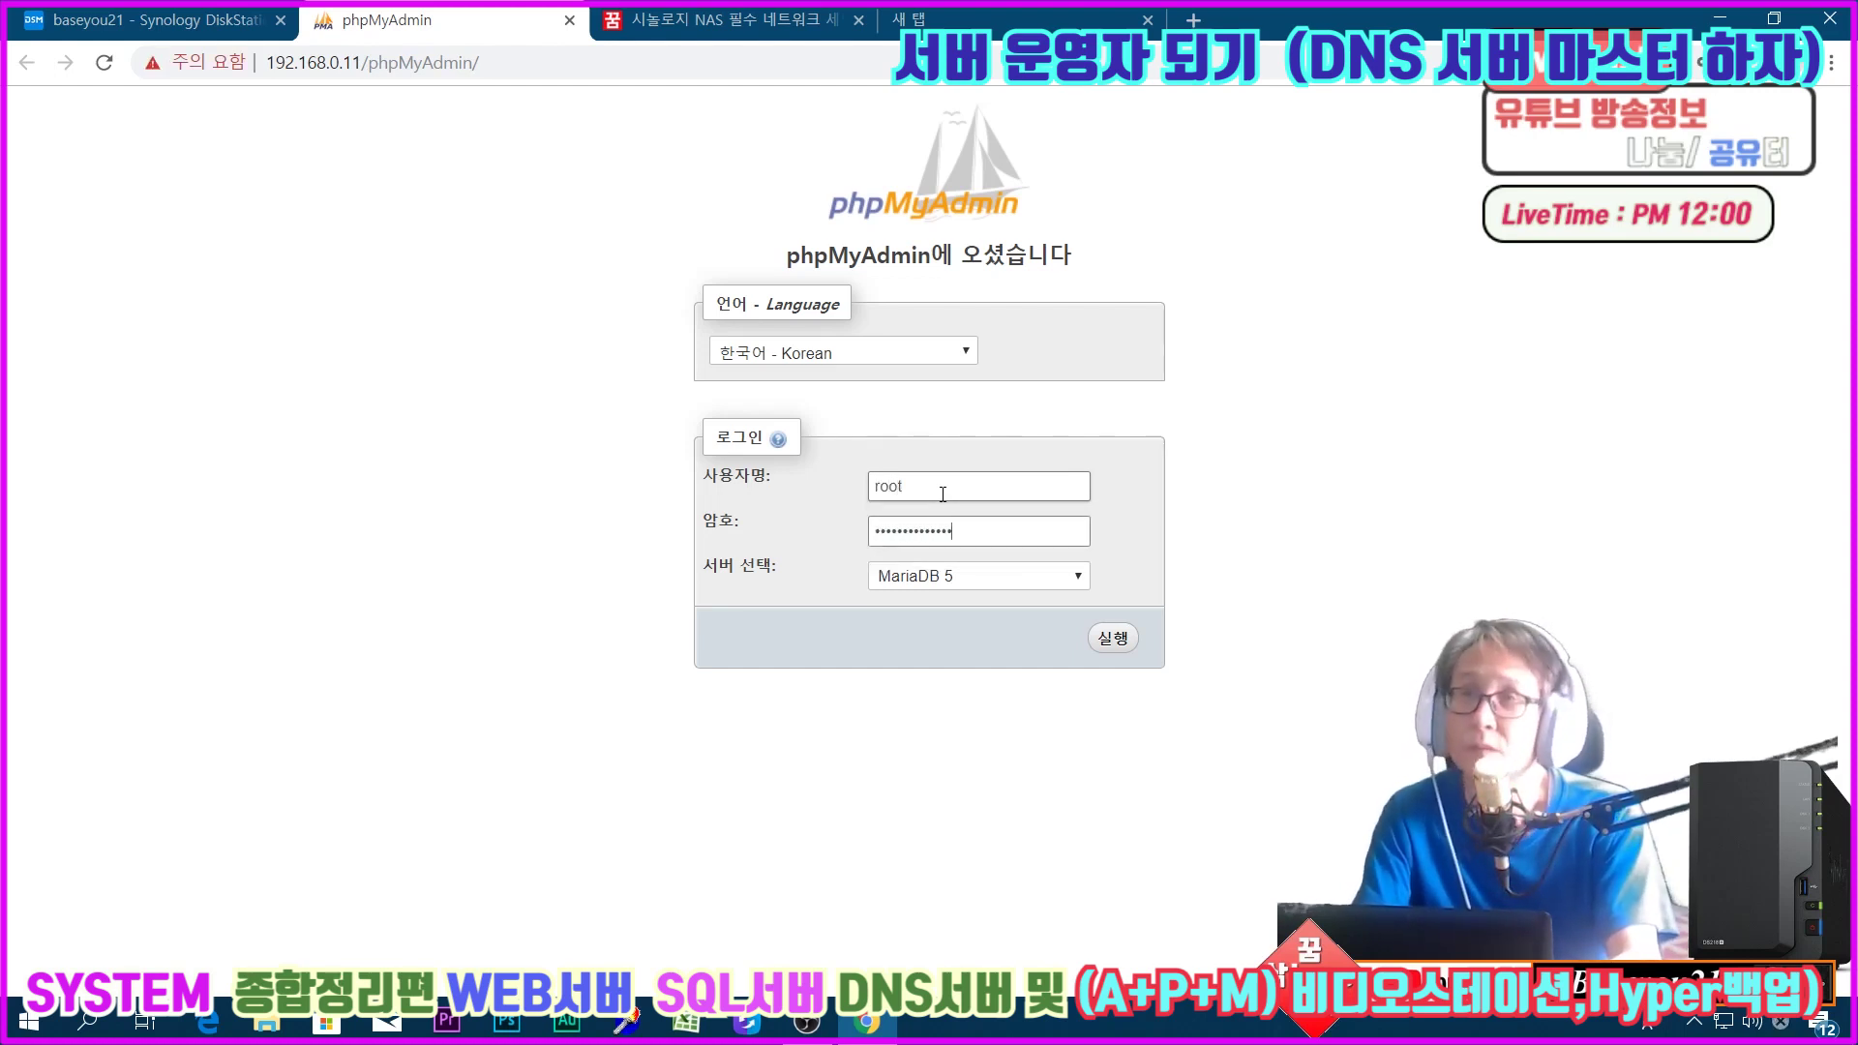
key(Return)
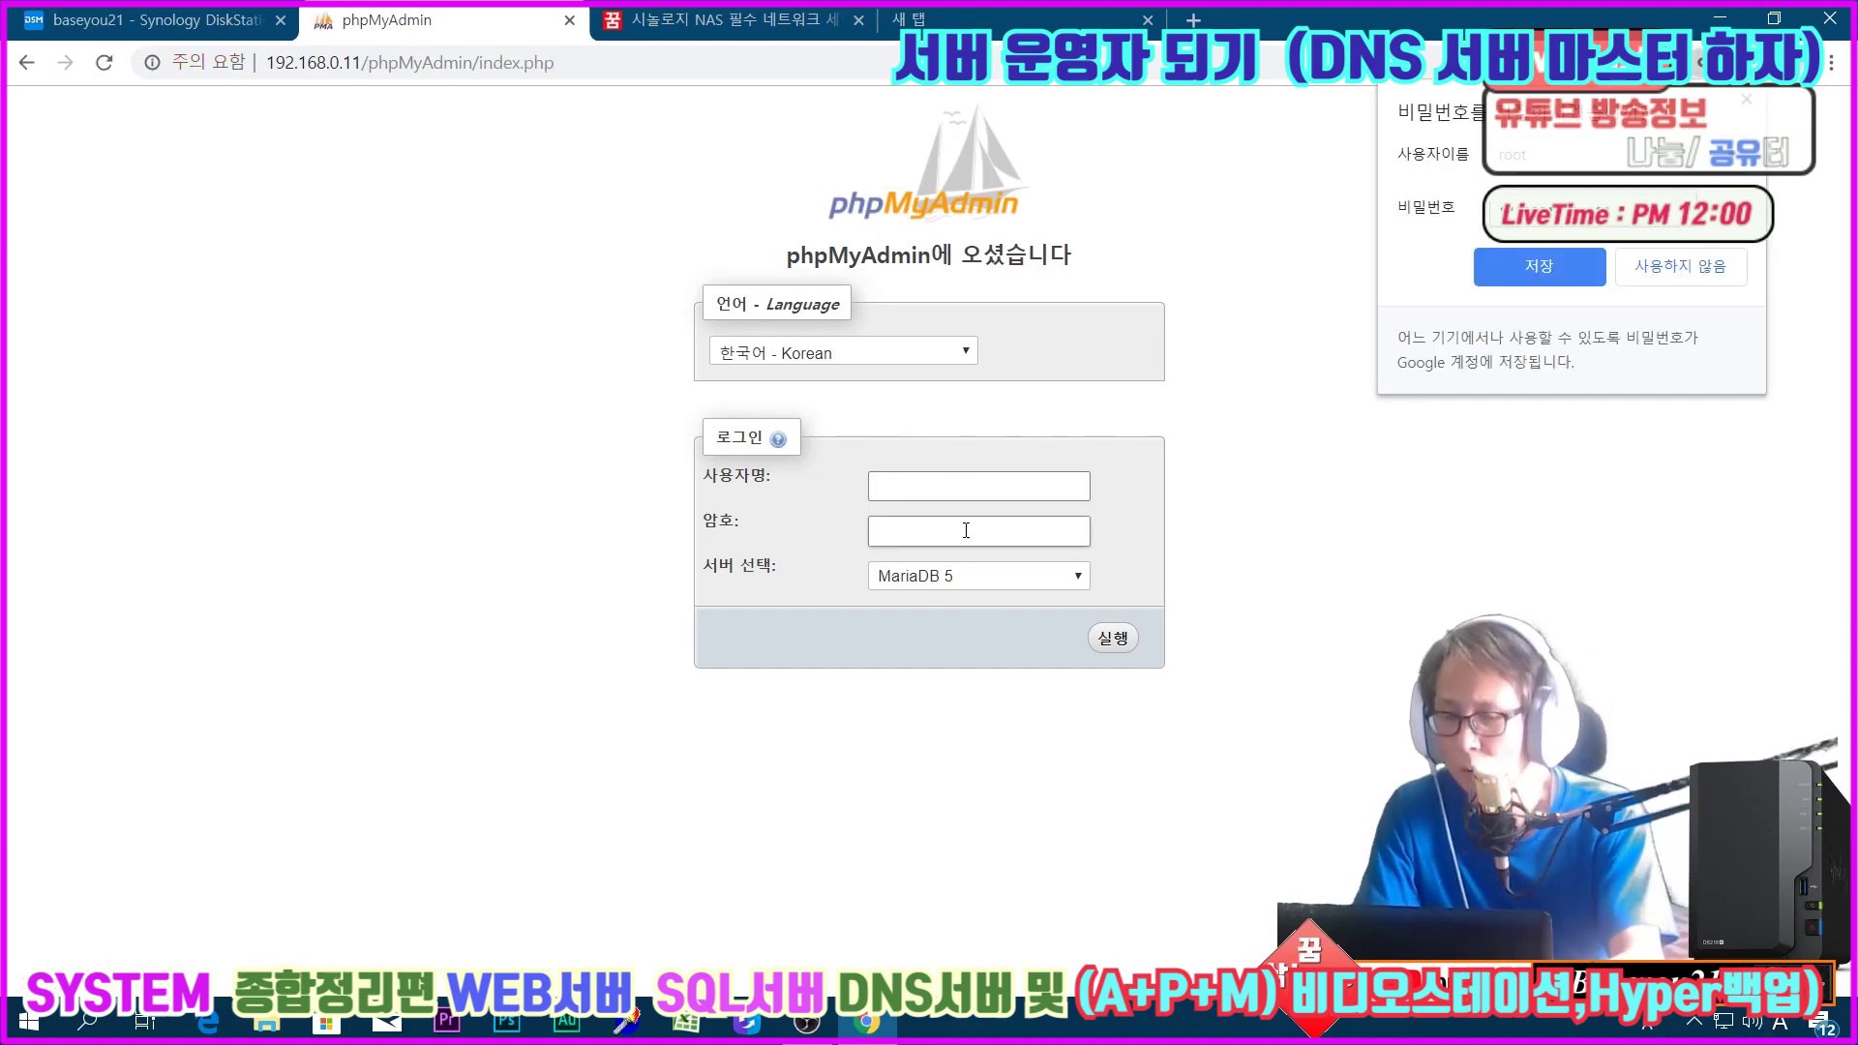
Step: Retry the root login and put focus back in the username field
text(root)
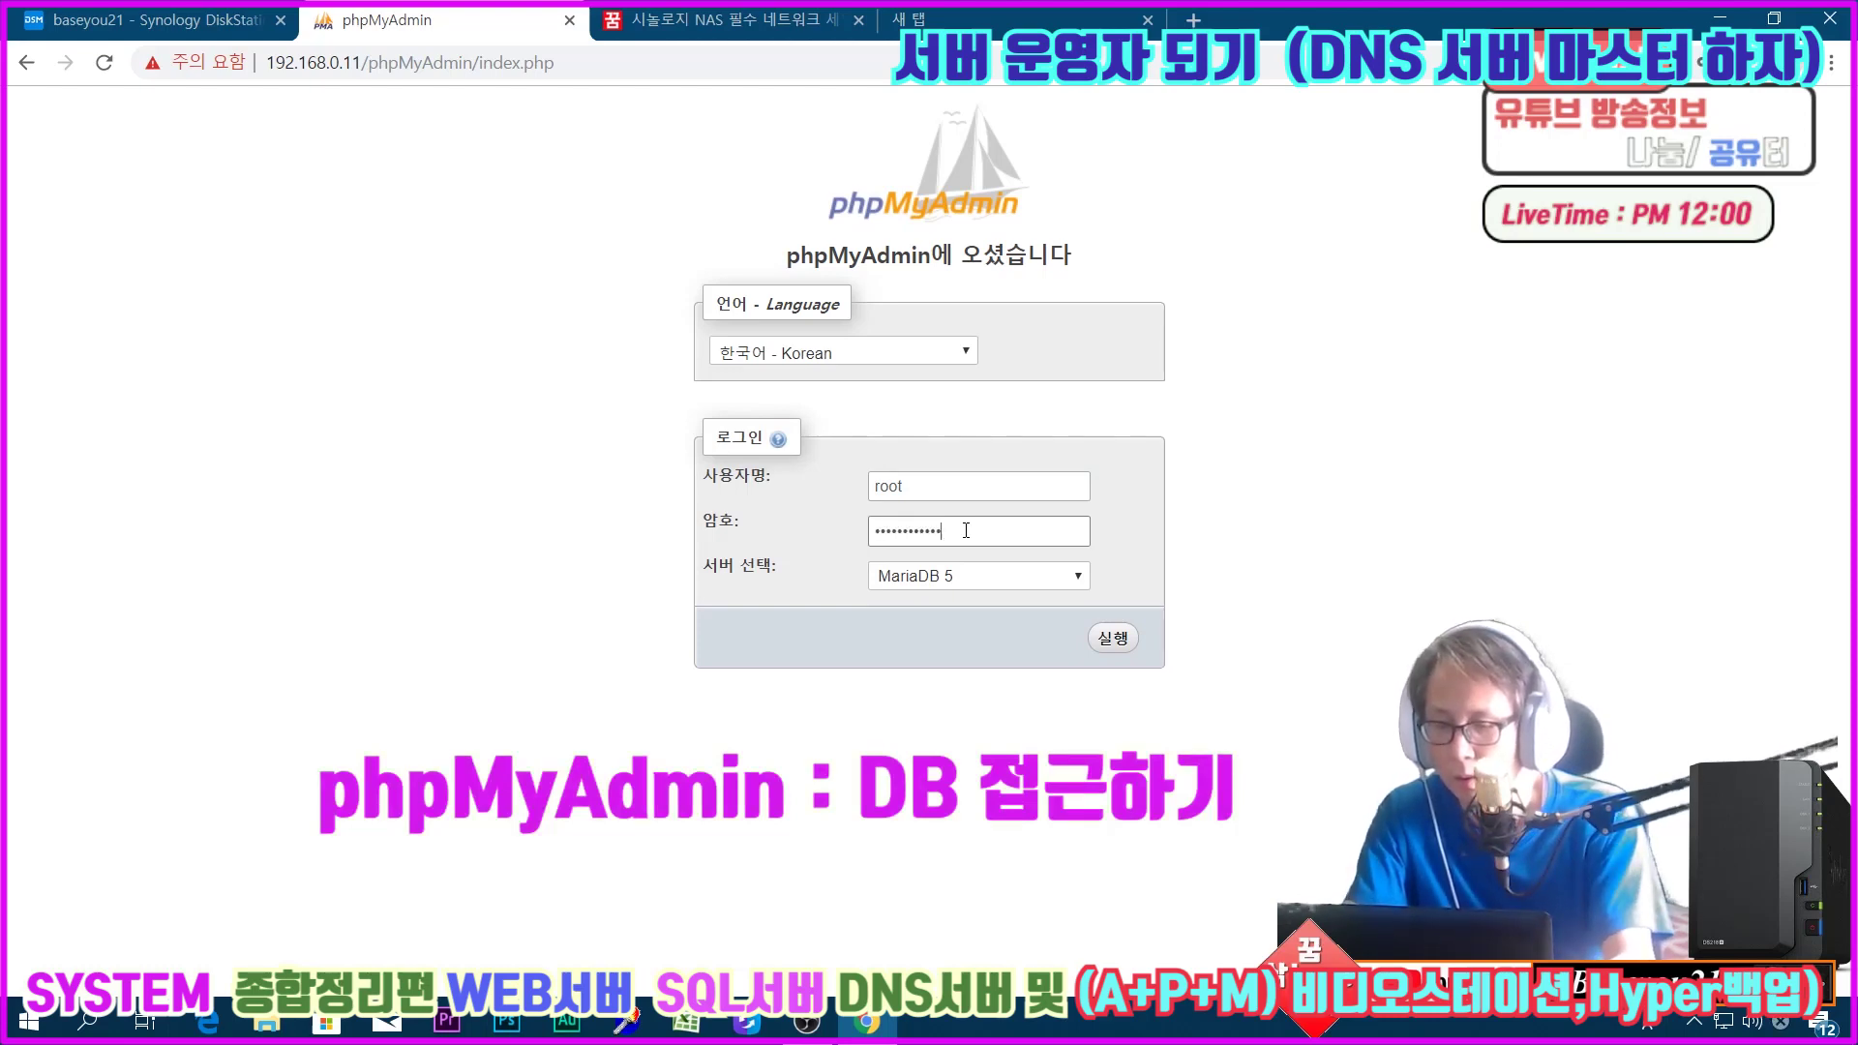
click(1105, 643)
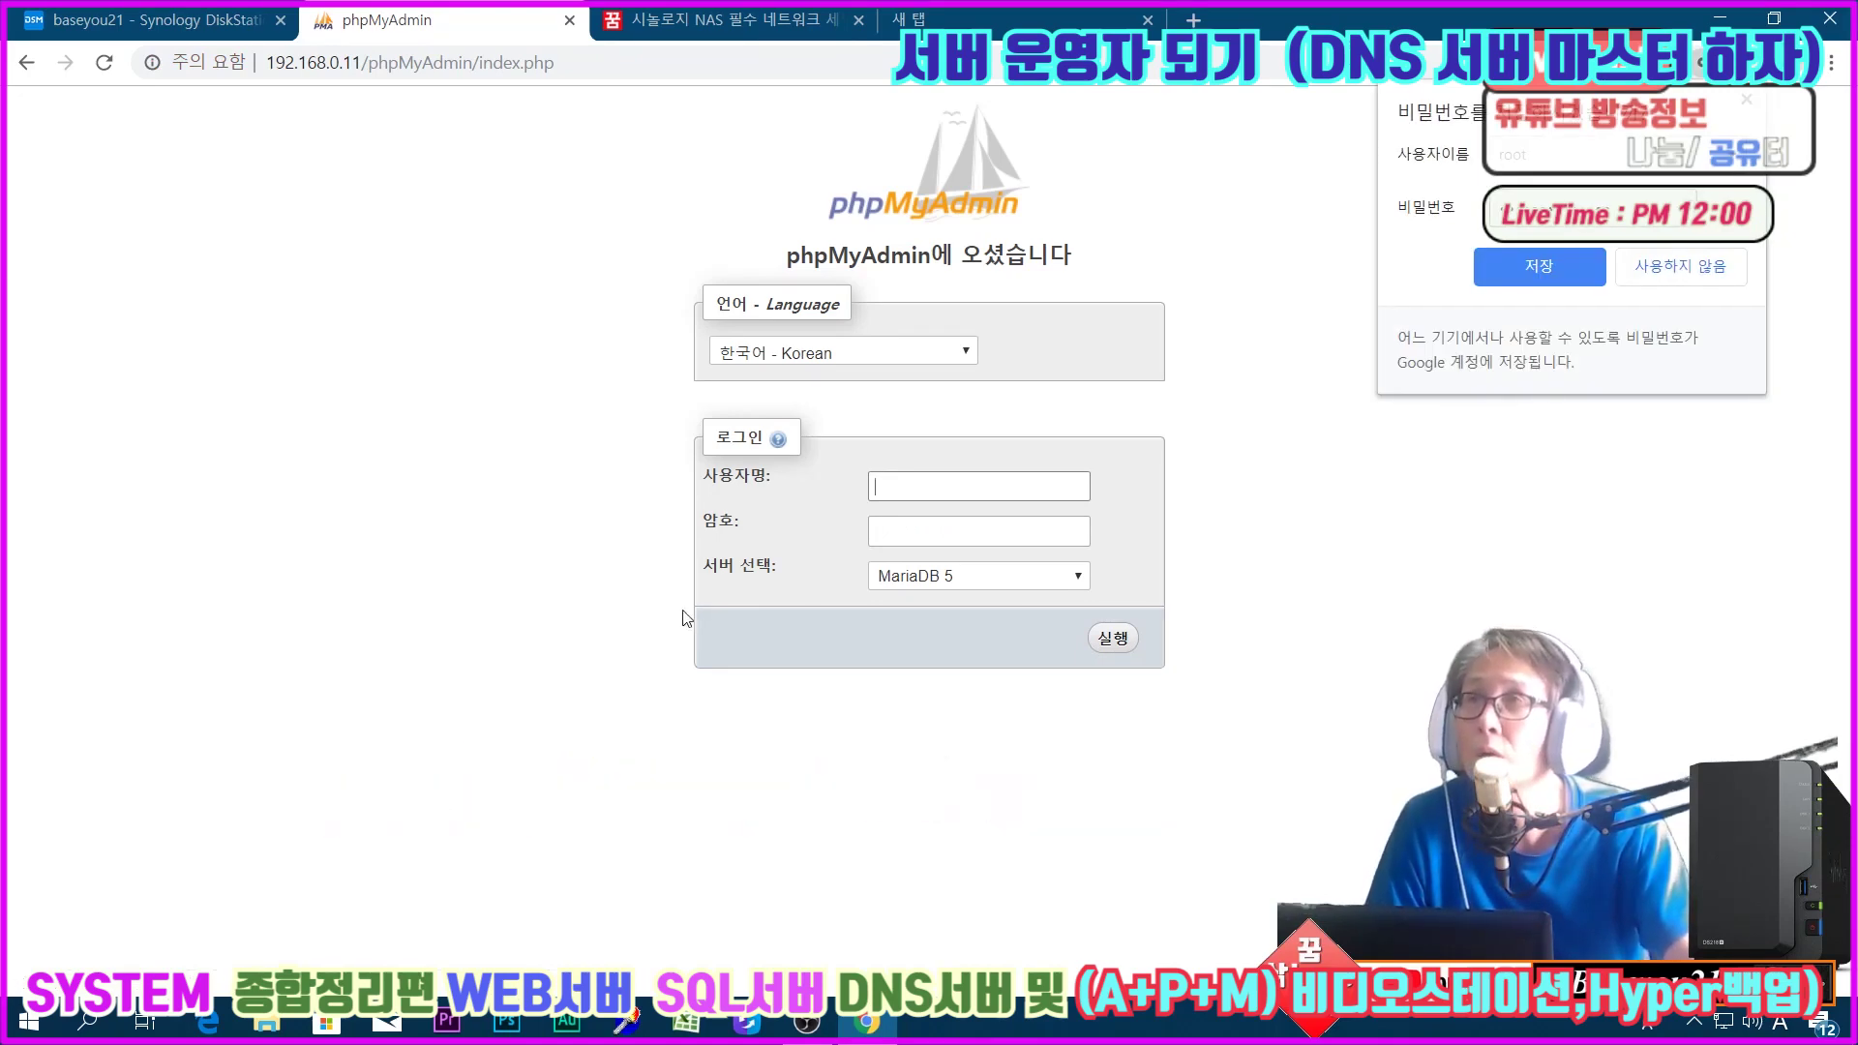
click(1011, 489)
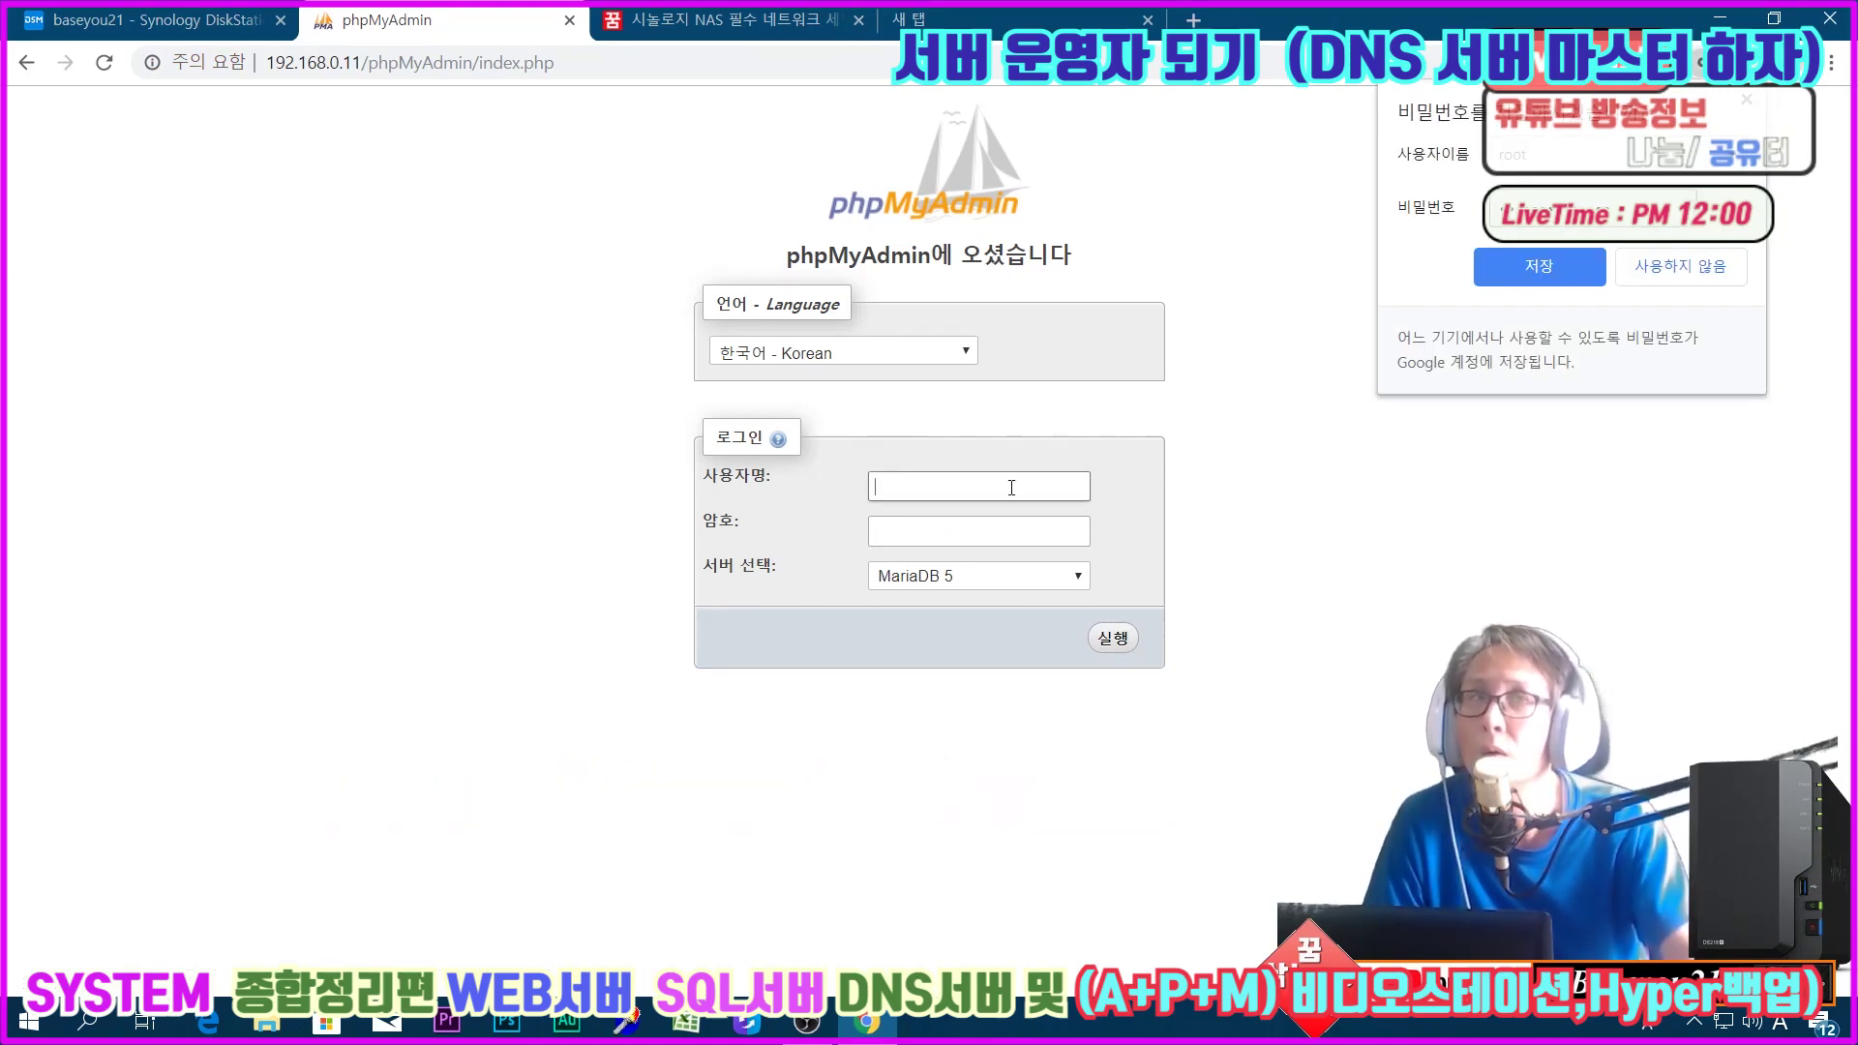
Step: Attempt the MariaDB 5 login with the NAS user account name, getting access denied
text(b)
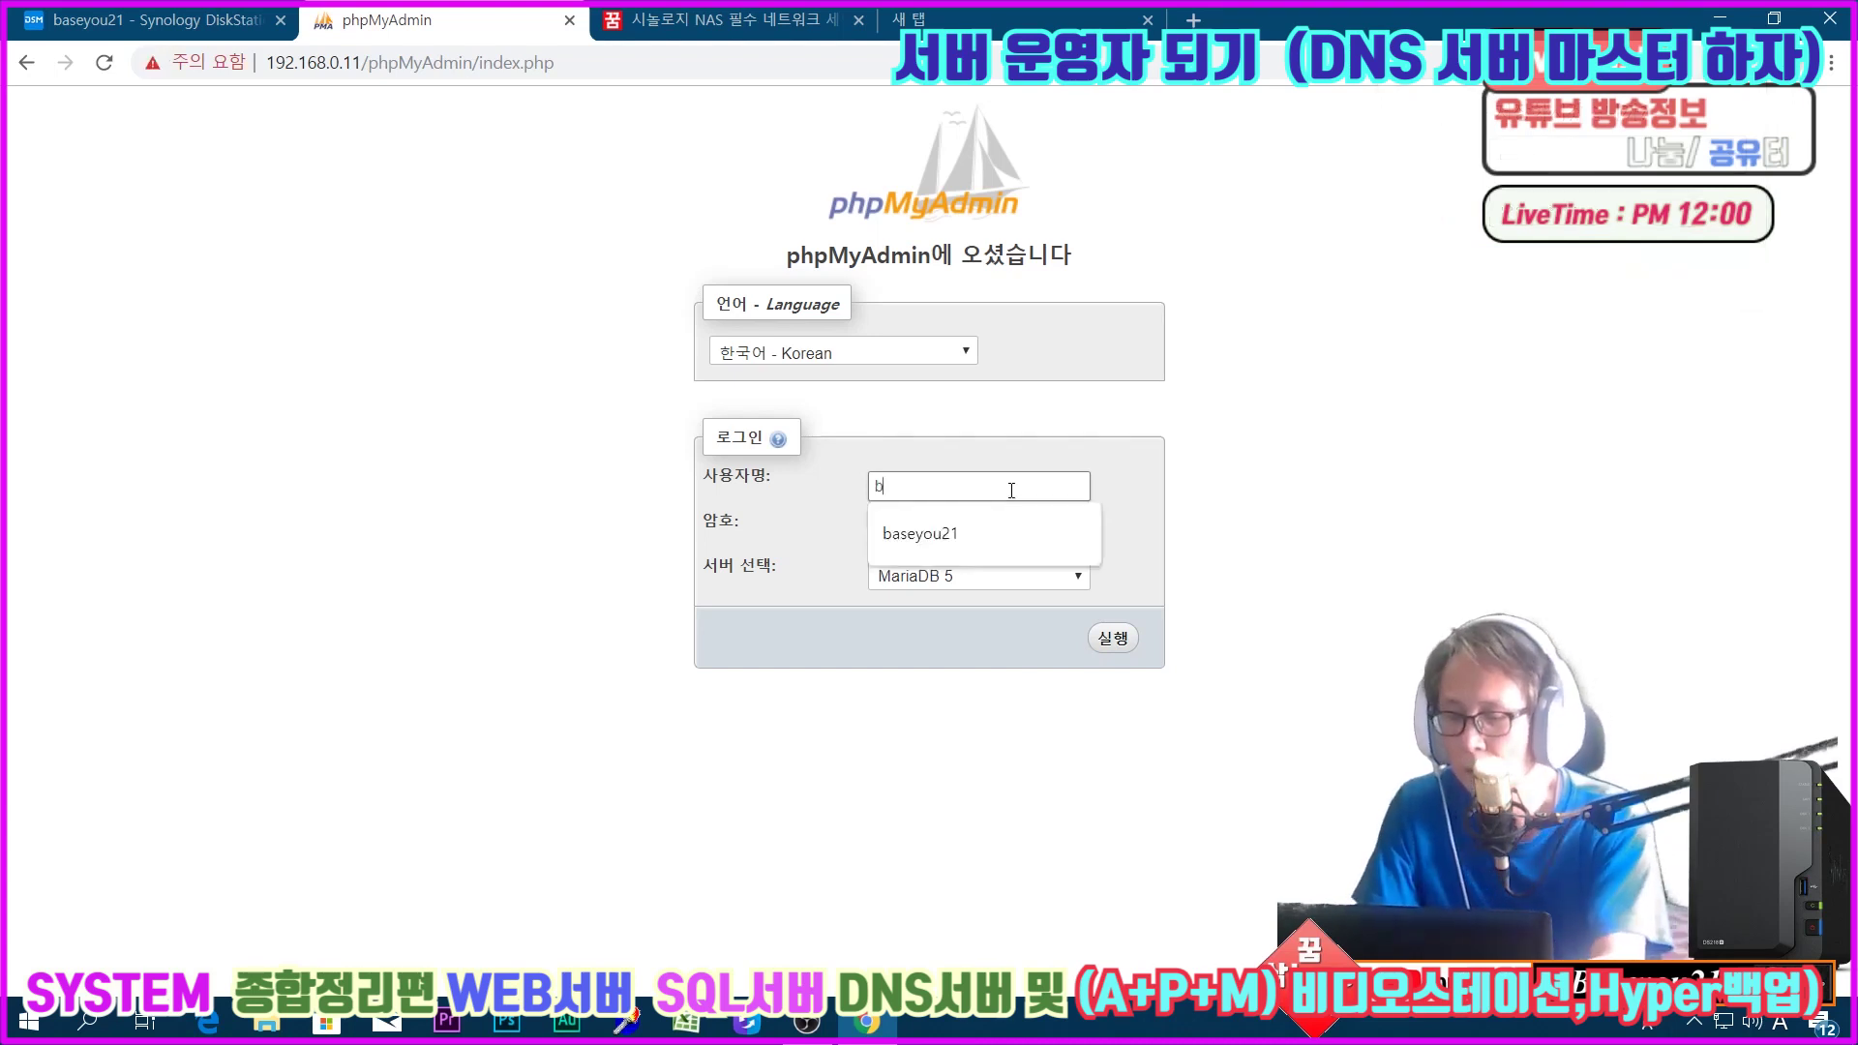
text(aseyou21)
key(Tab)
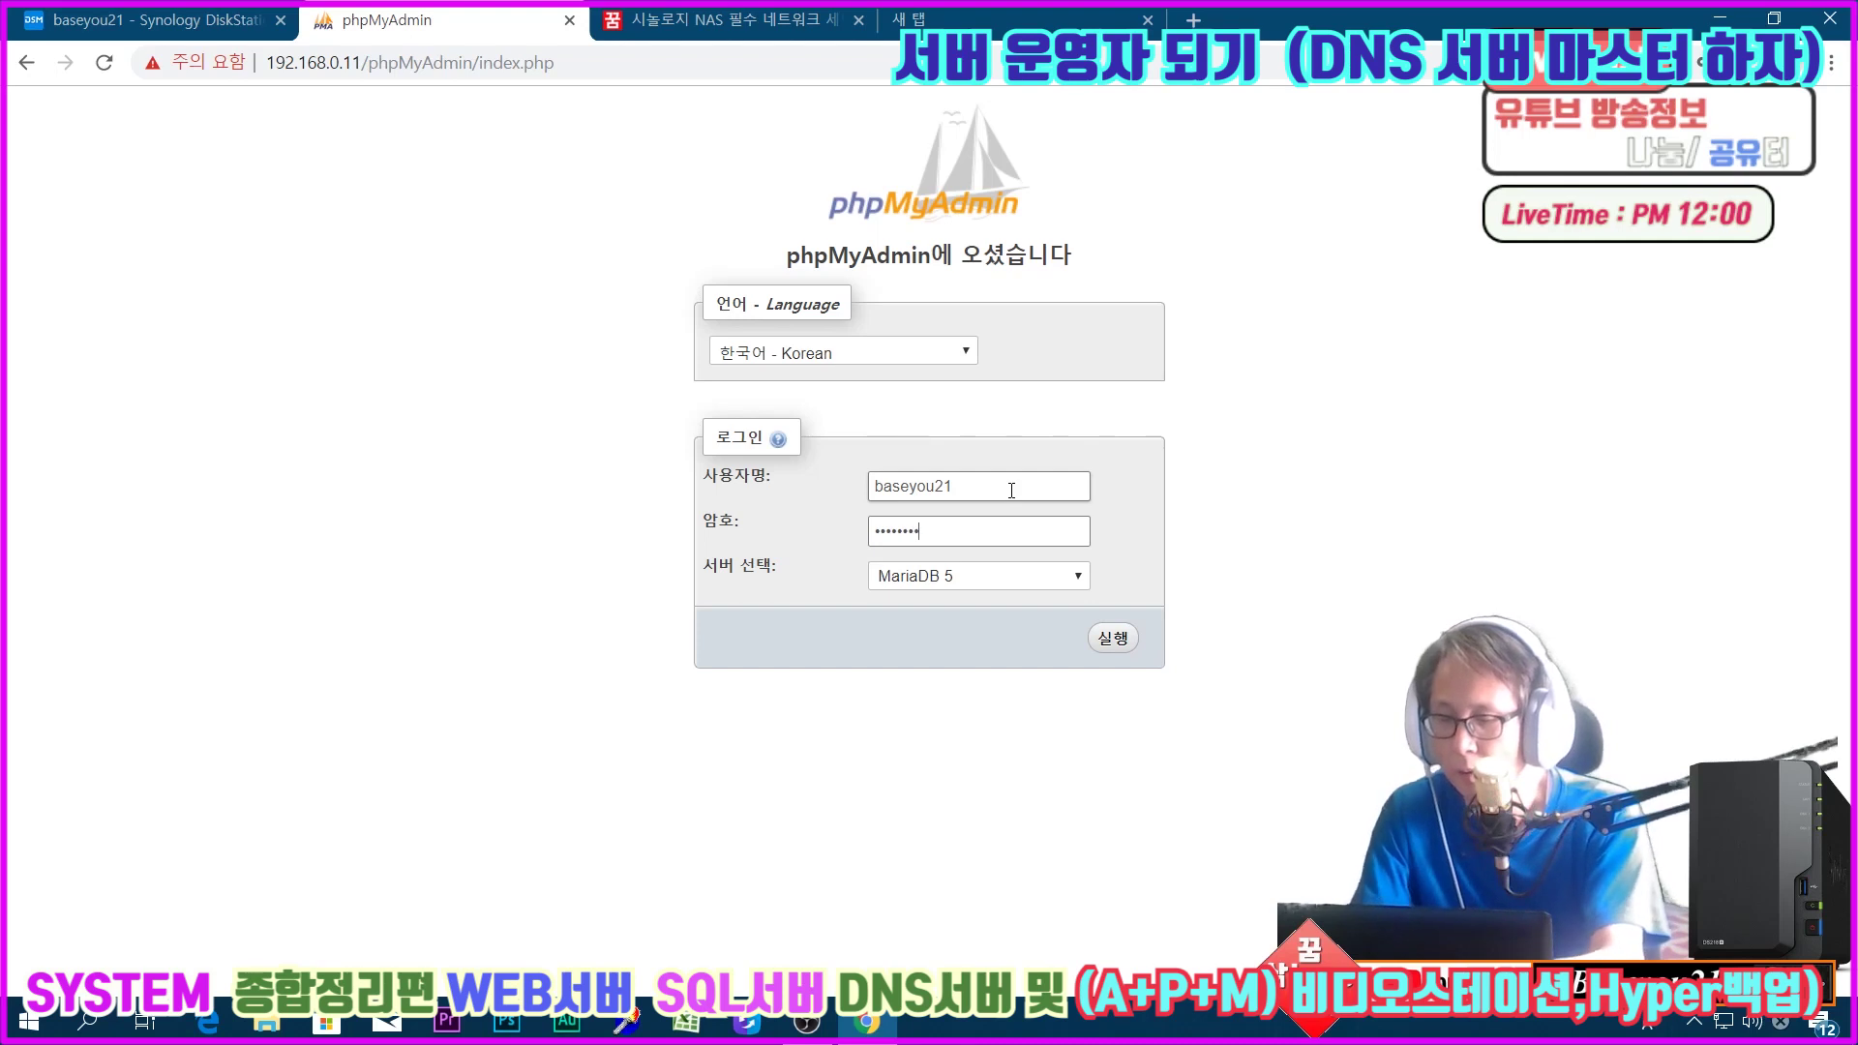
key(Return)
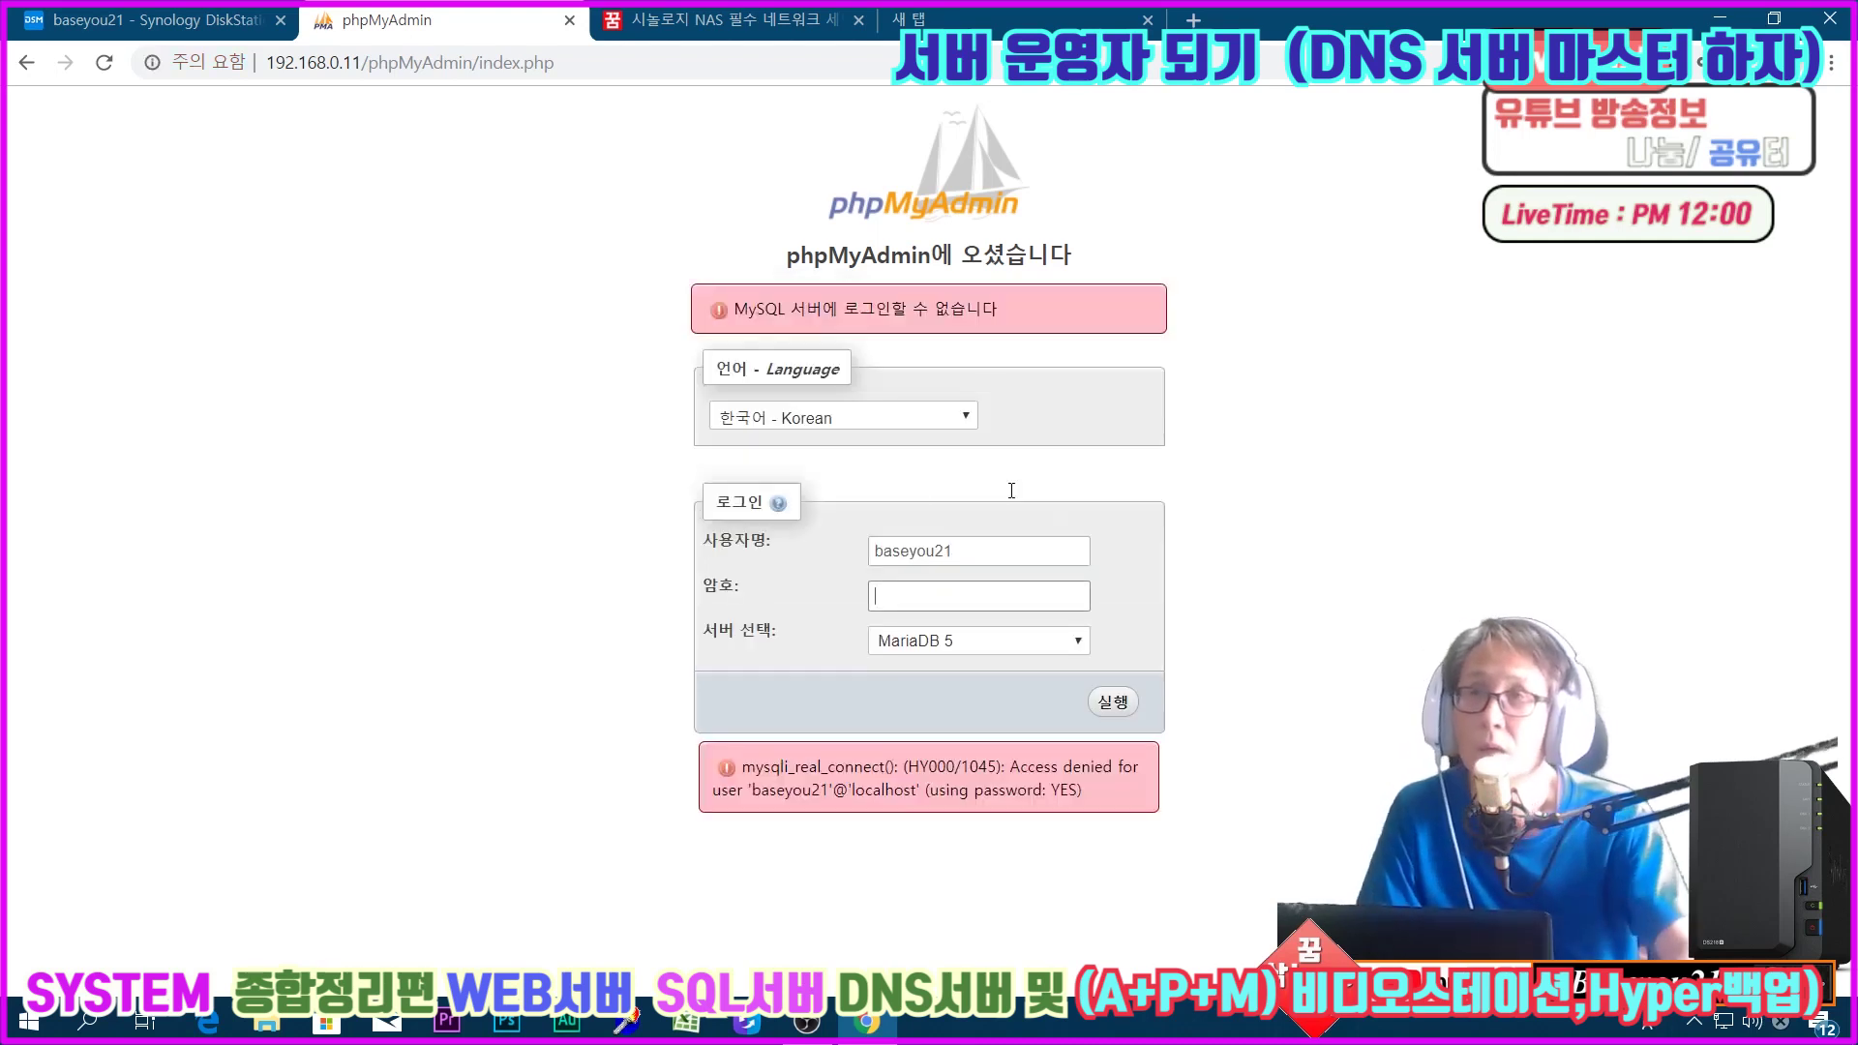
Step: Replace the username with root and resubmit the login
key(shift+Tab)
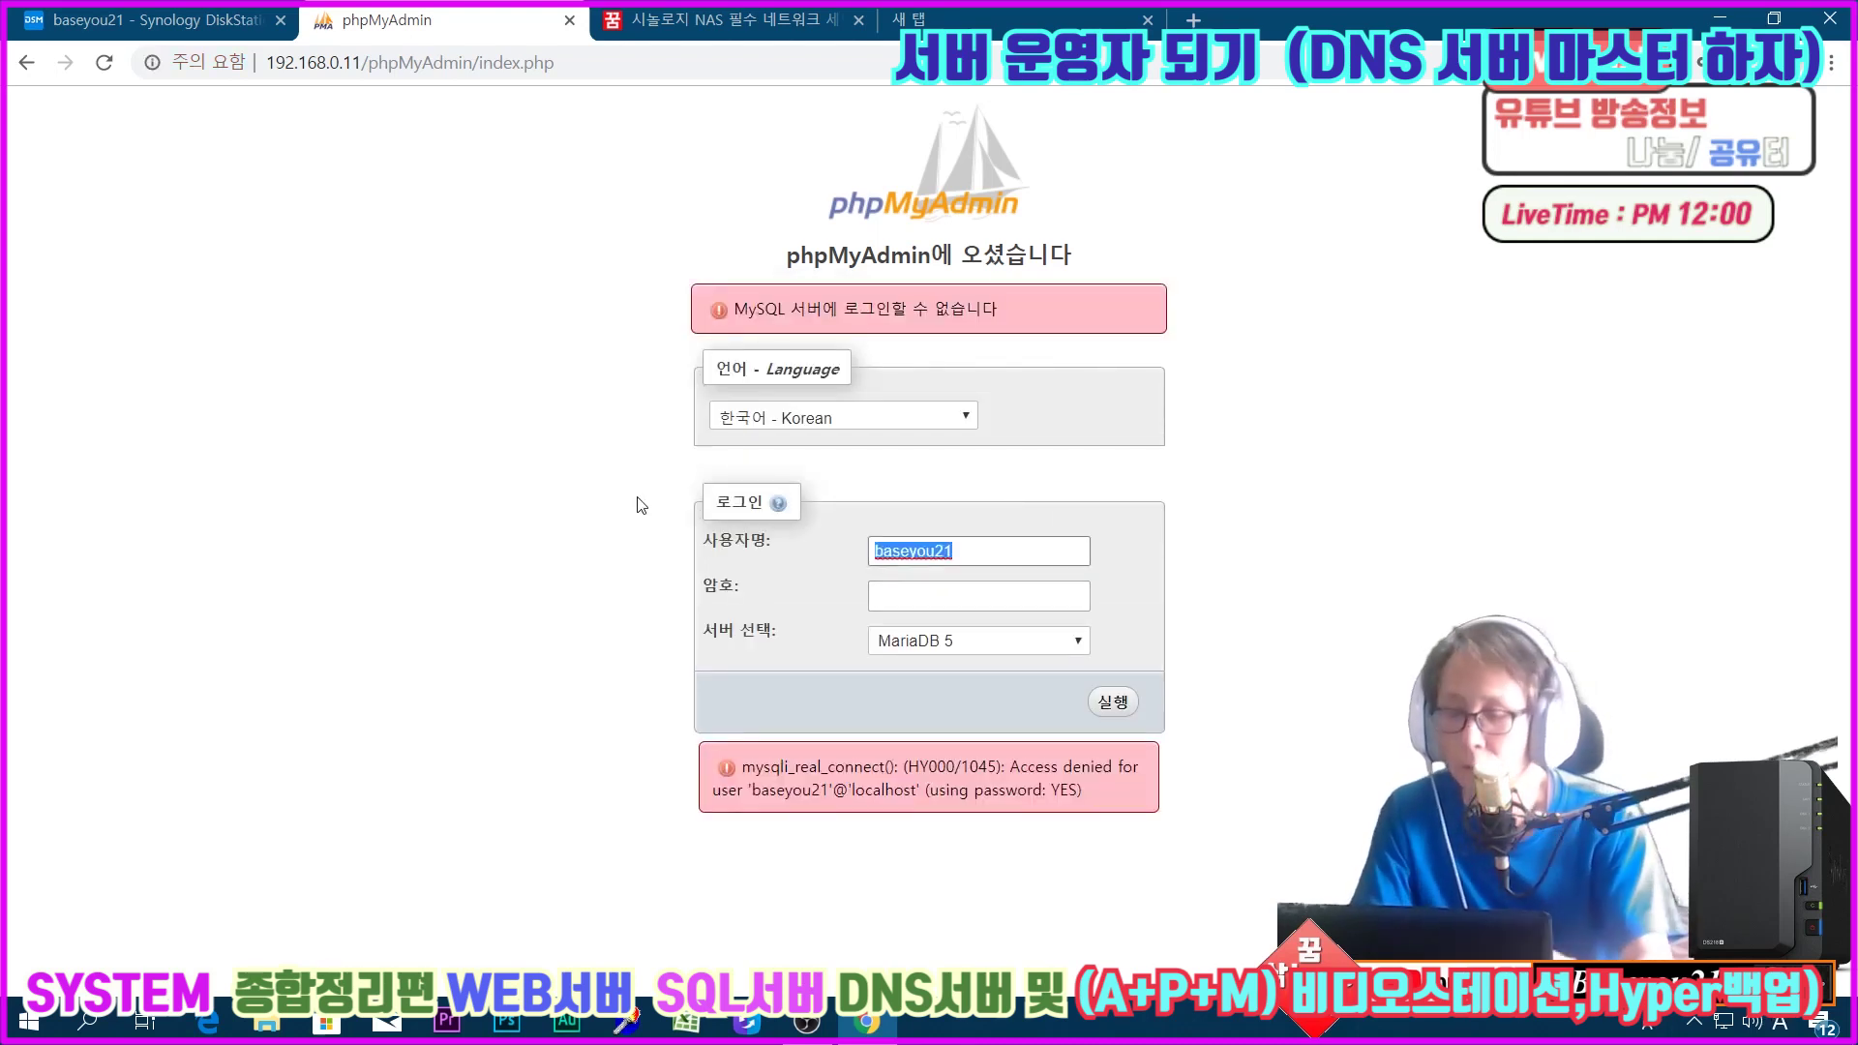
text(root)
click(921, 603)
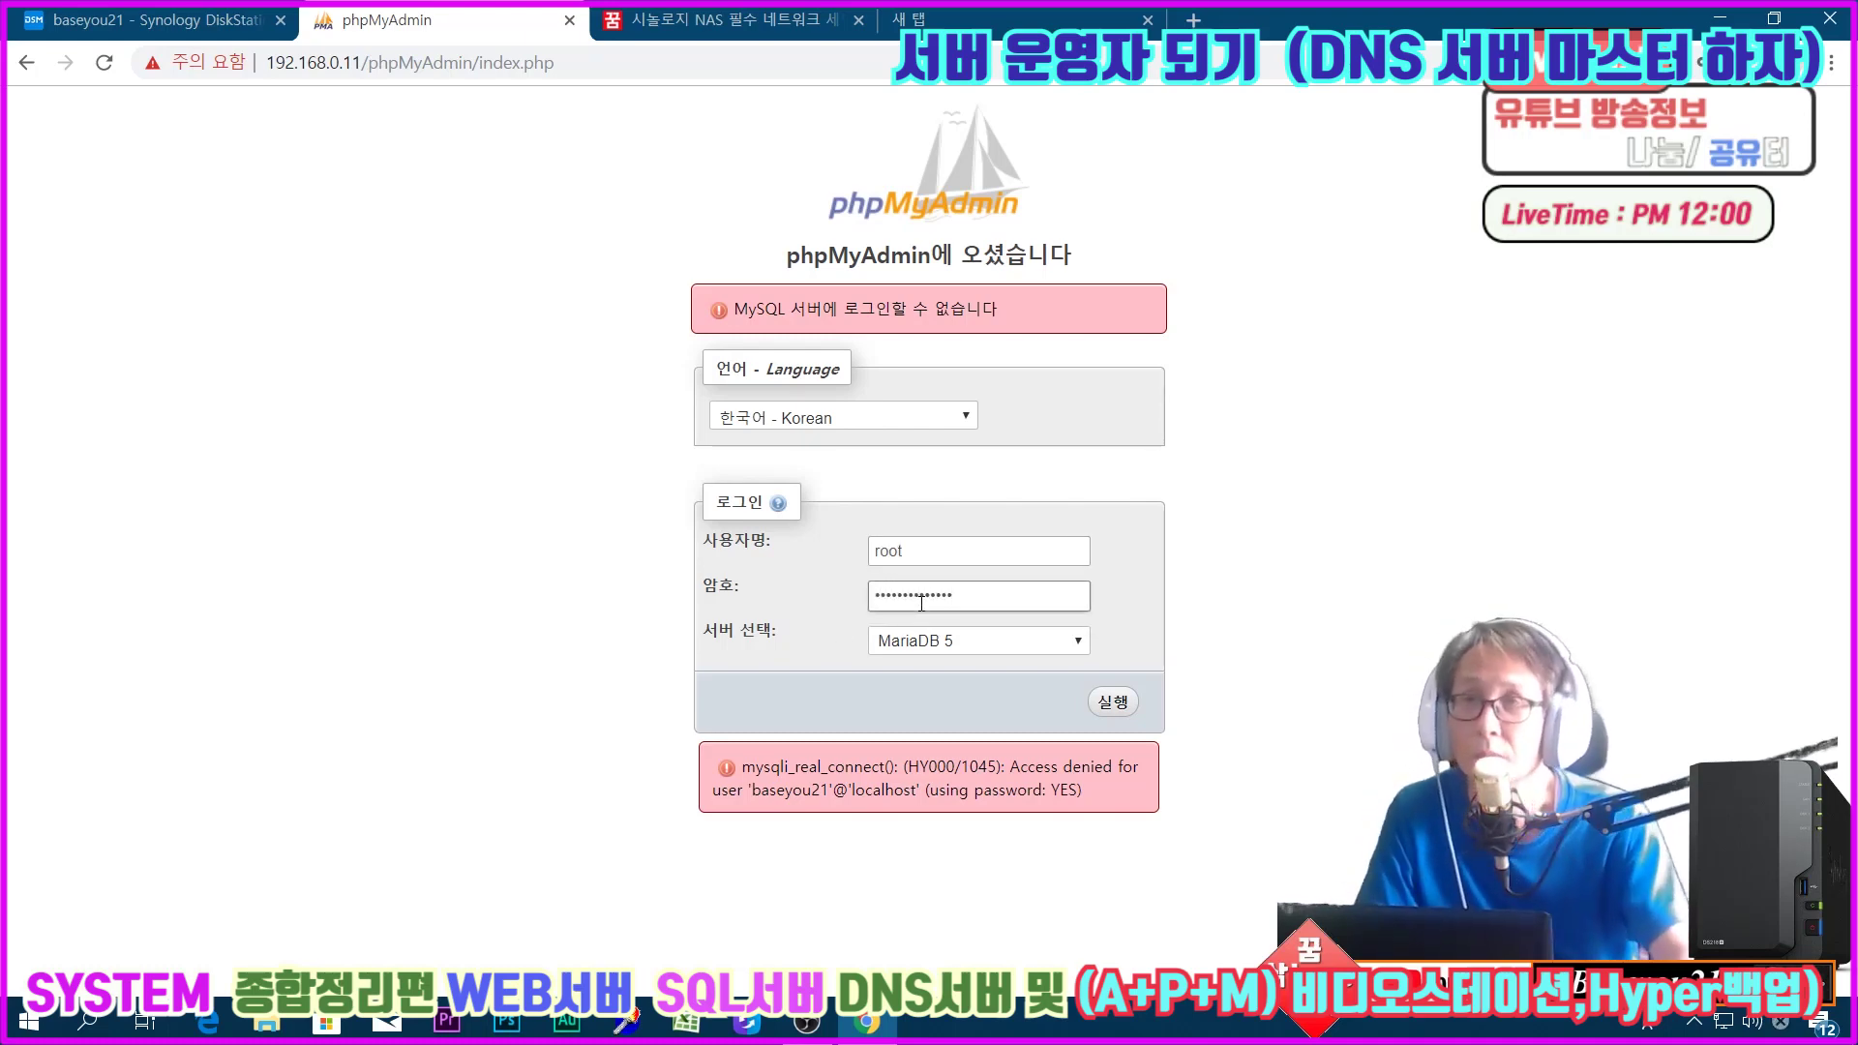
click(1094, 709)
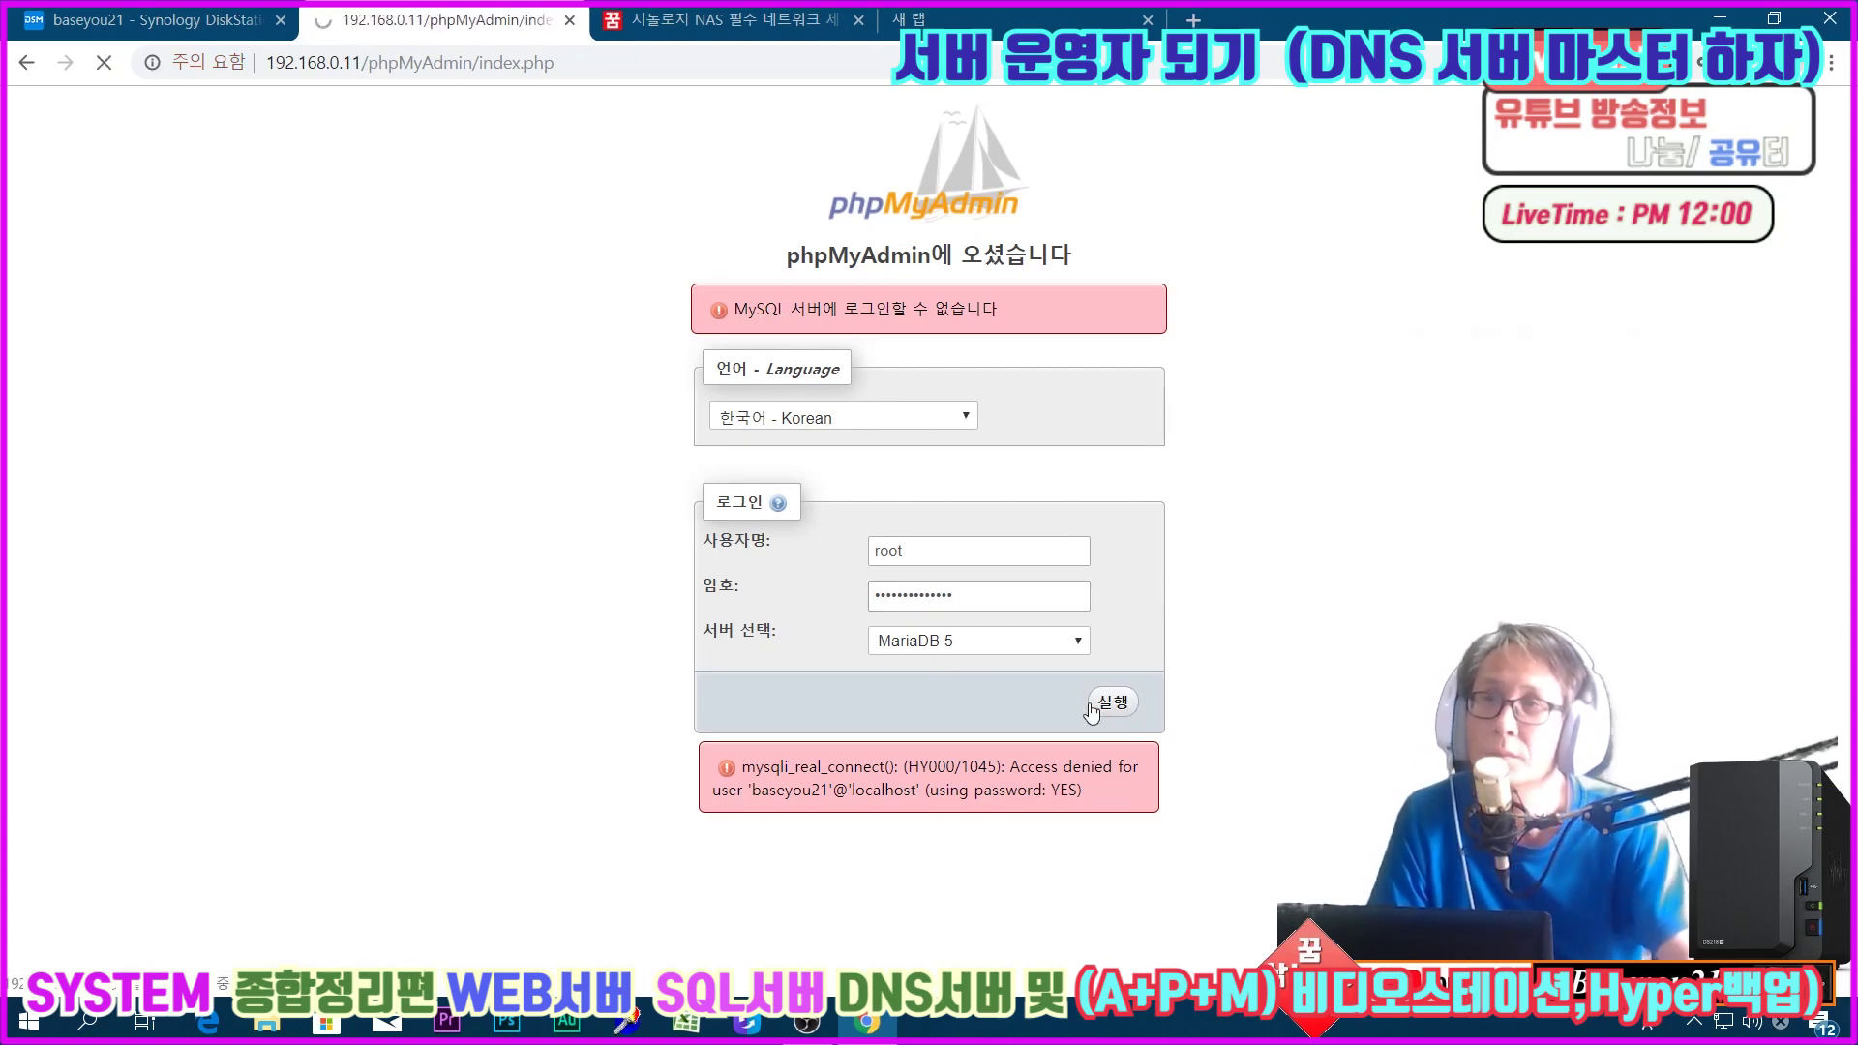
Step: Choose the MariaDB 10 server and log in as root with the password
click(951, 576)
click(921, 621)
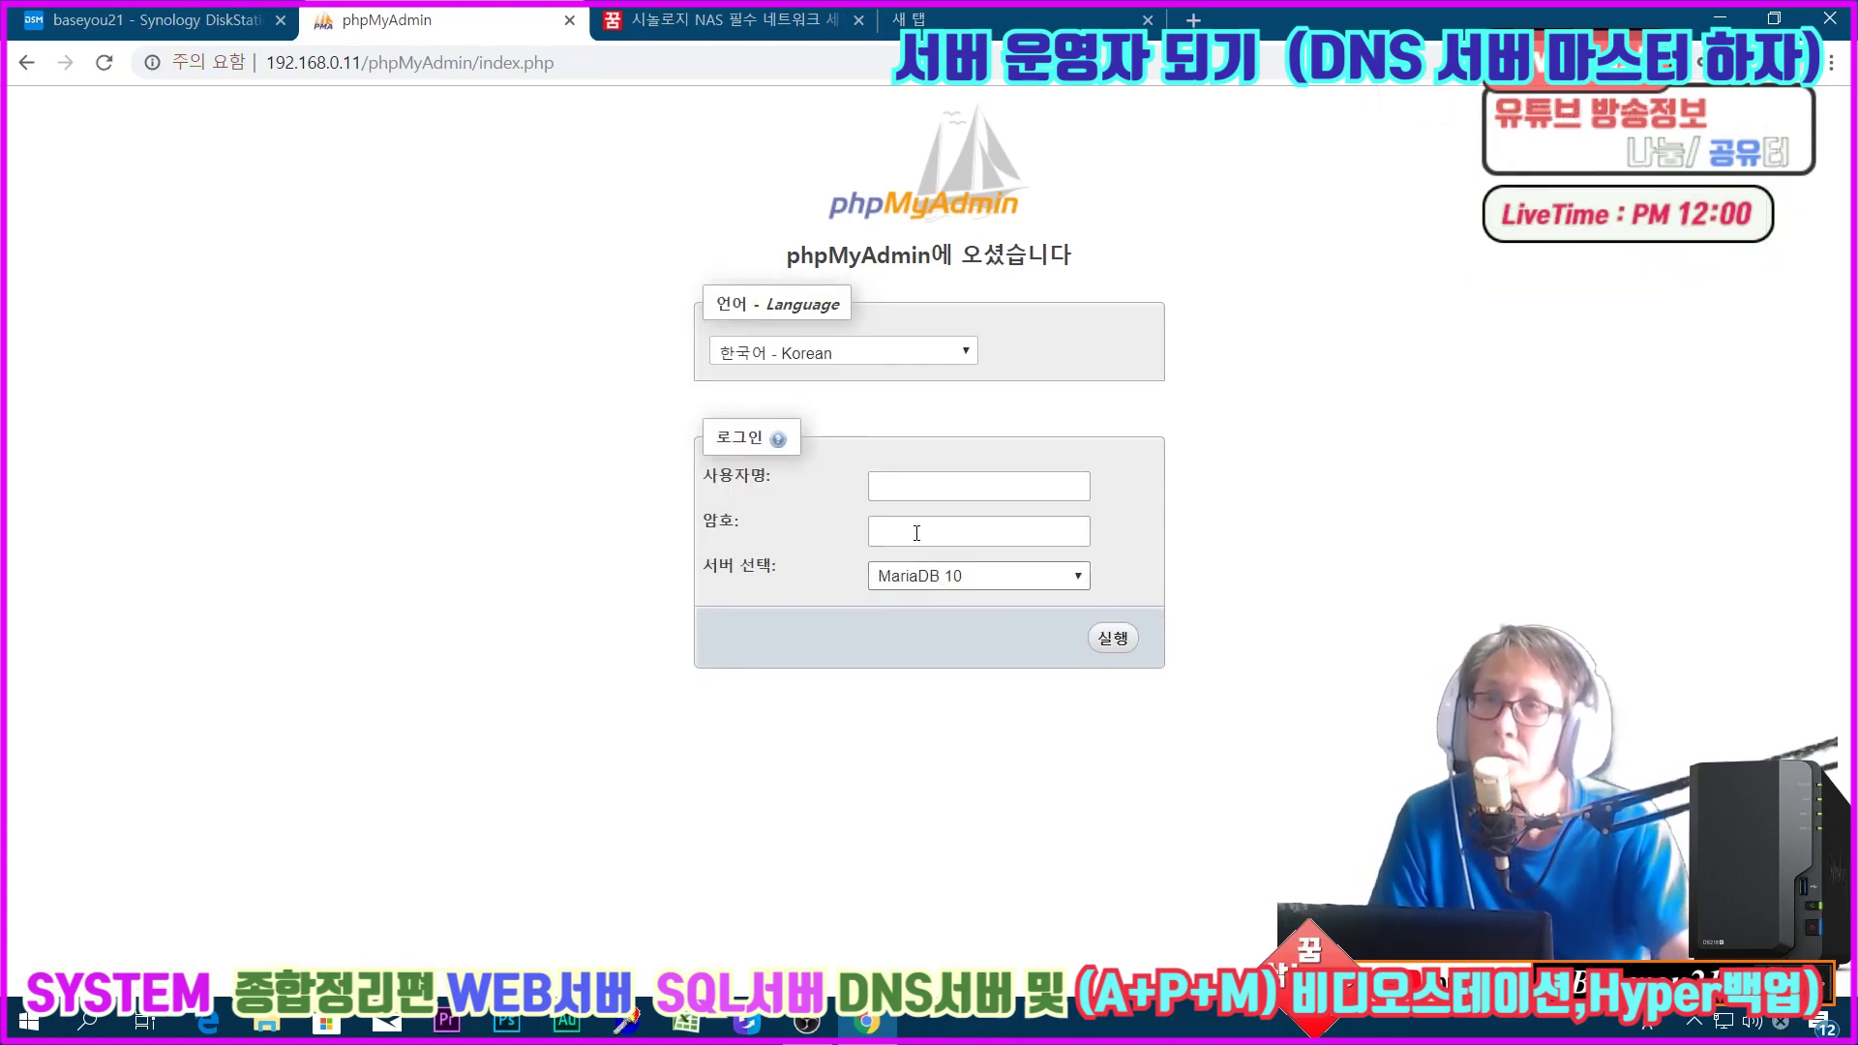
click(917, 488)
text(root)
key(Tab)
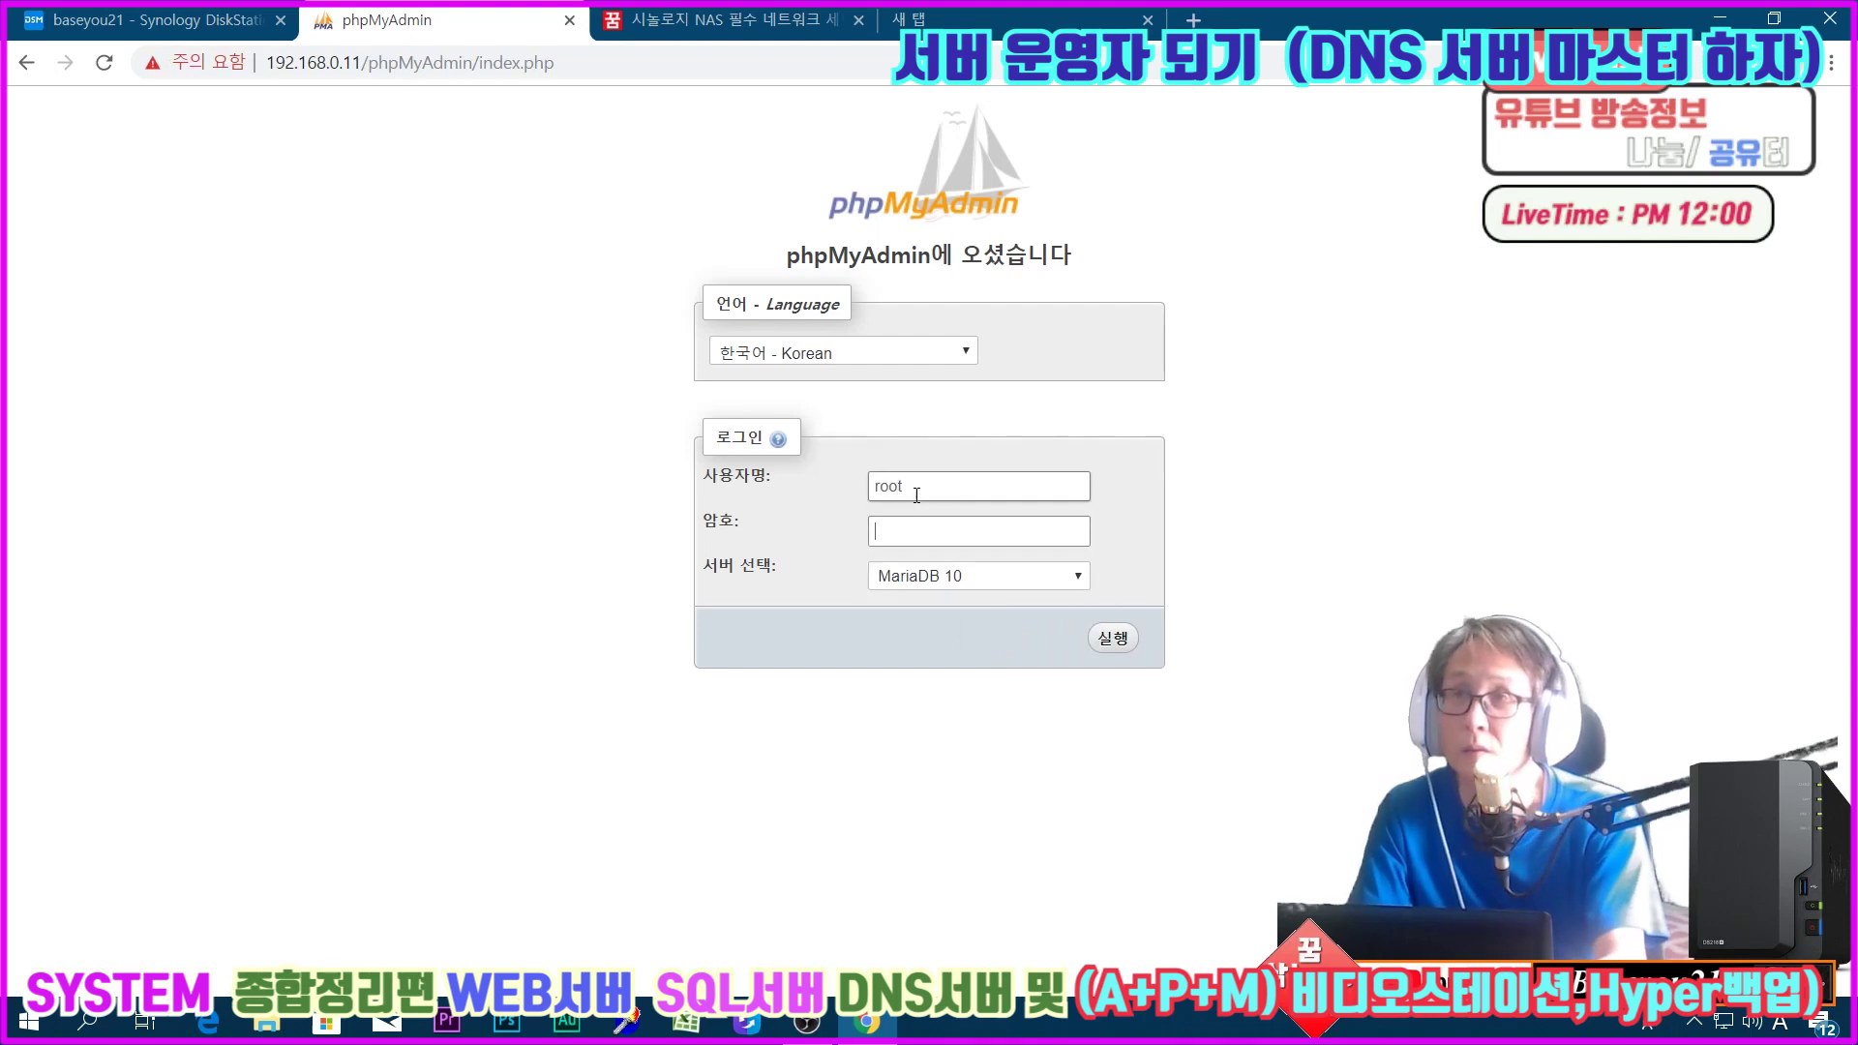
text(••••••••••)
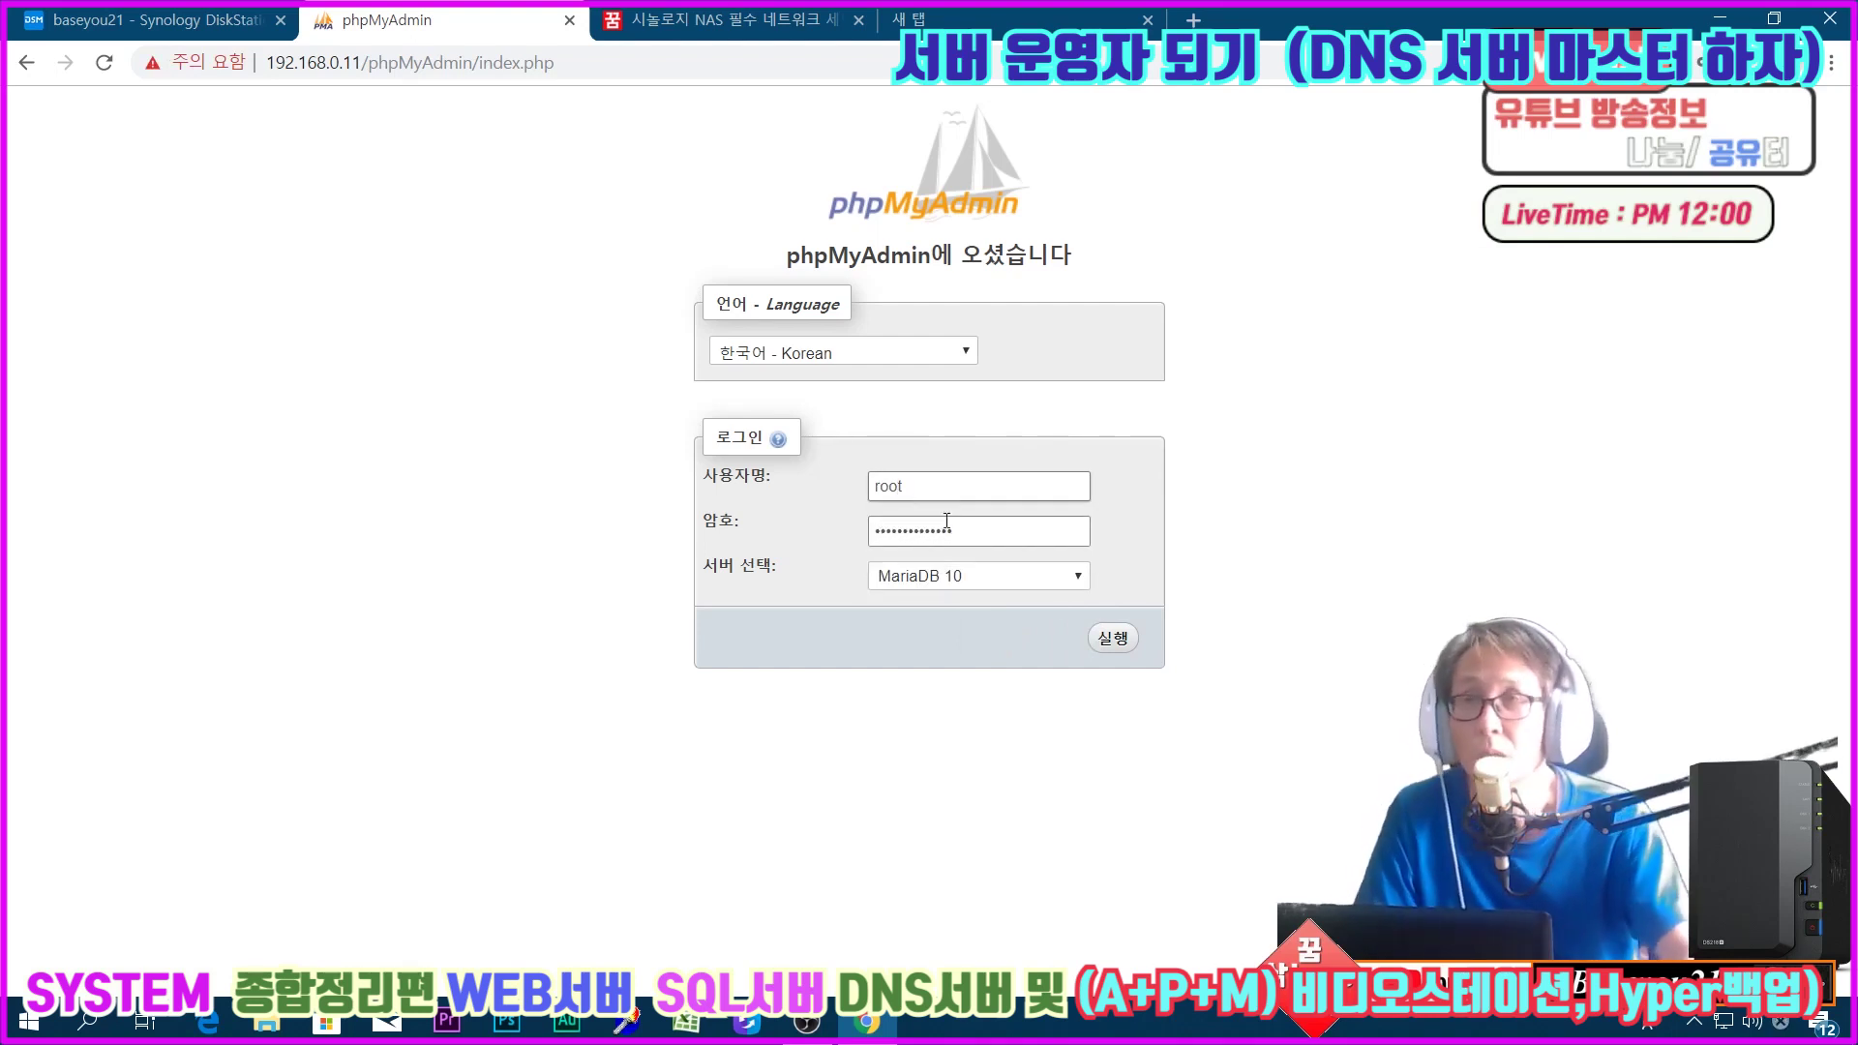
click(1110, 650)
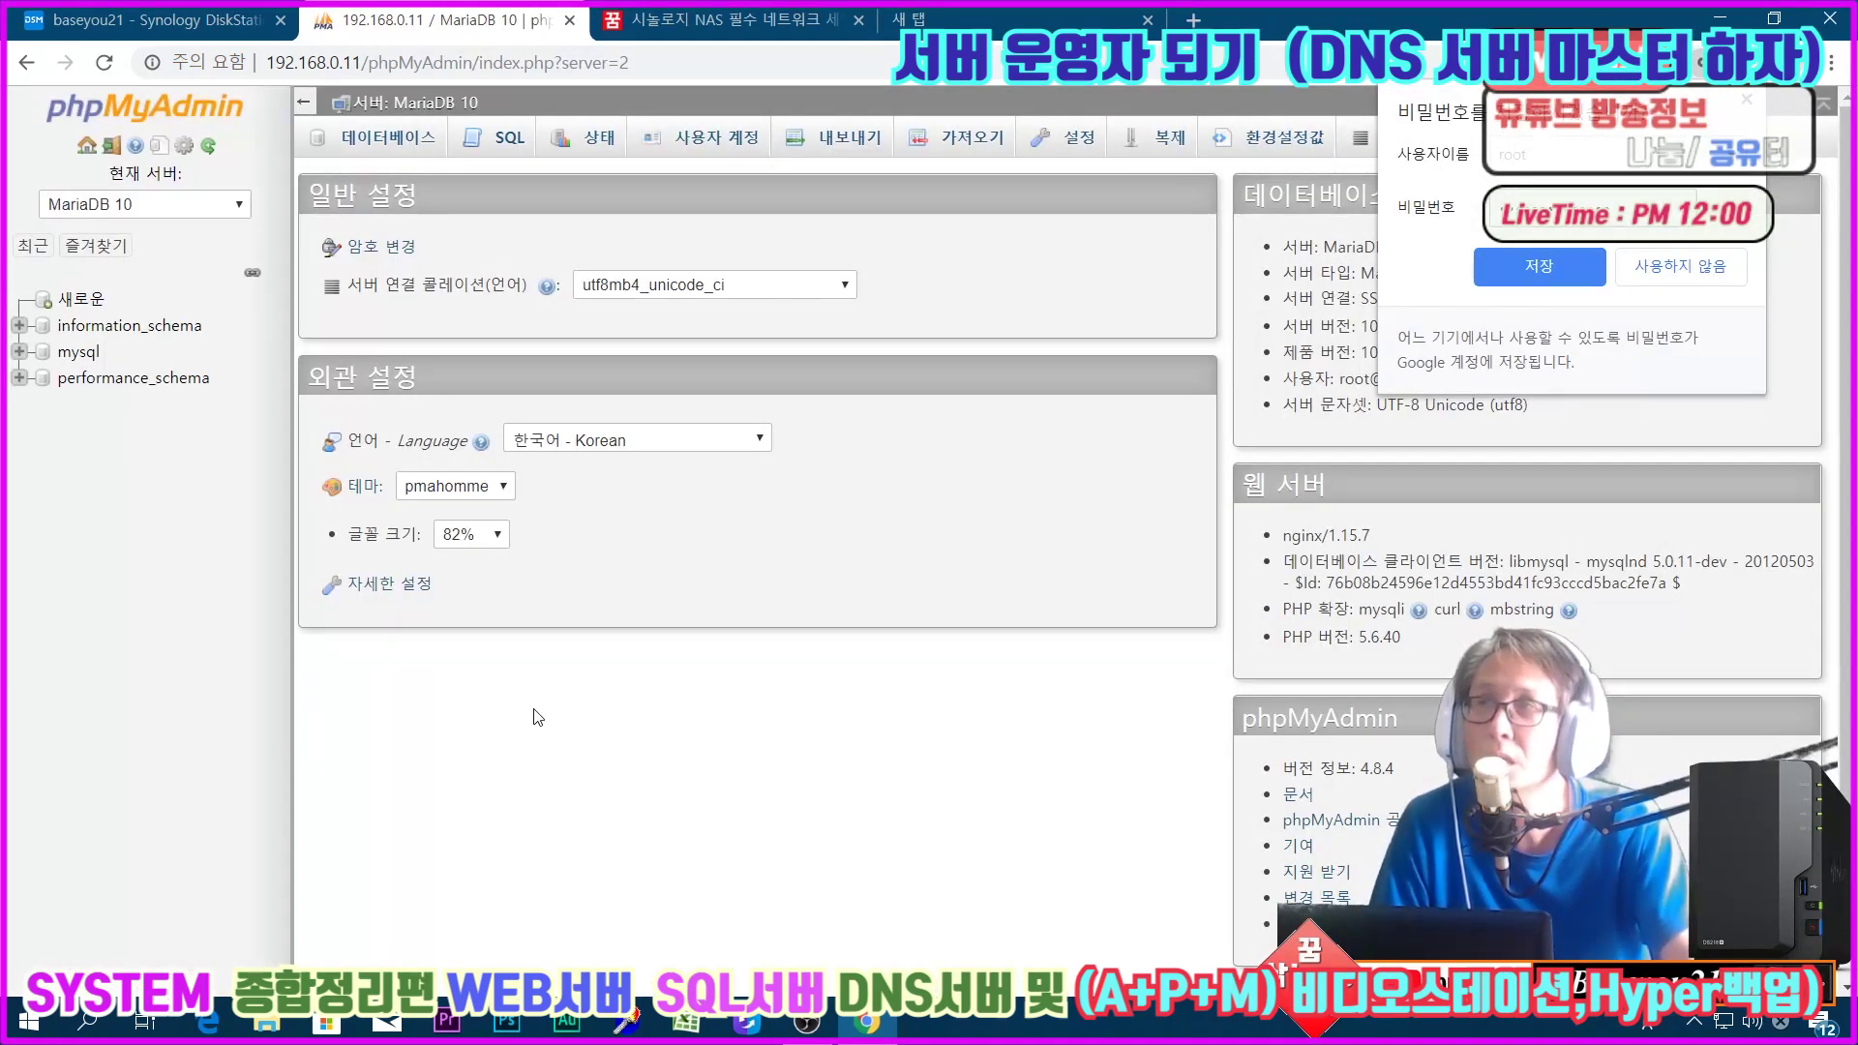
Step: Let Chrome save the password, view the three databases, and return to the DSM tab
click(1529, 269)
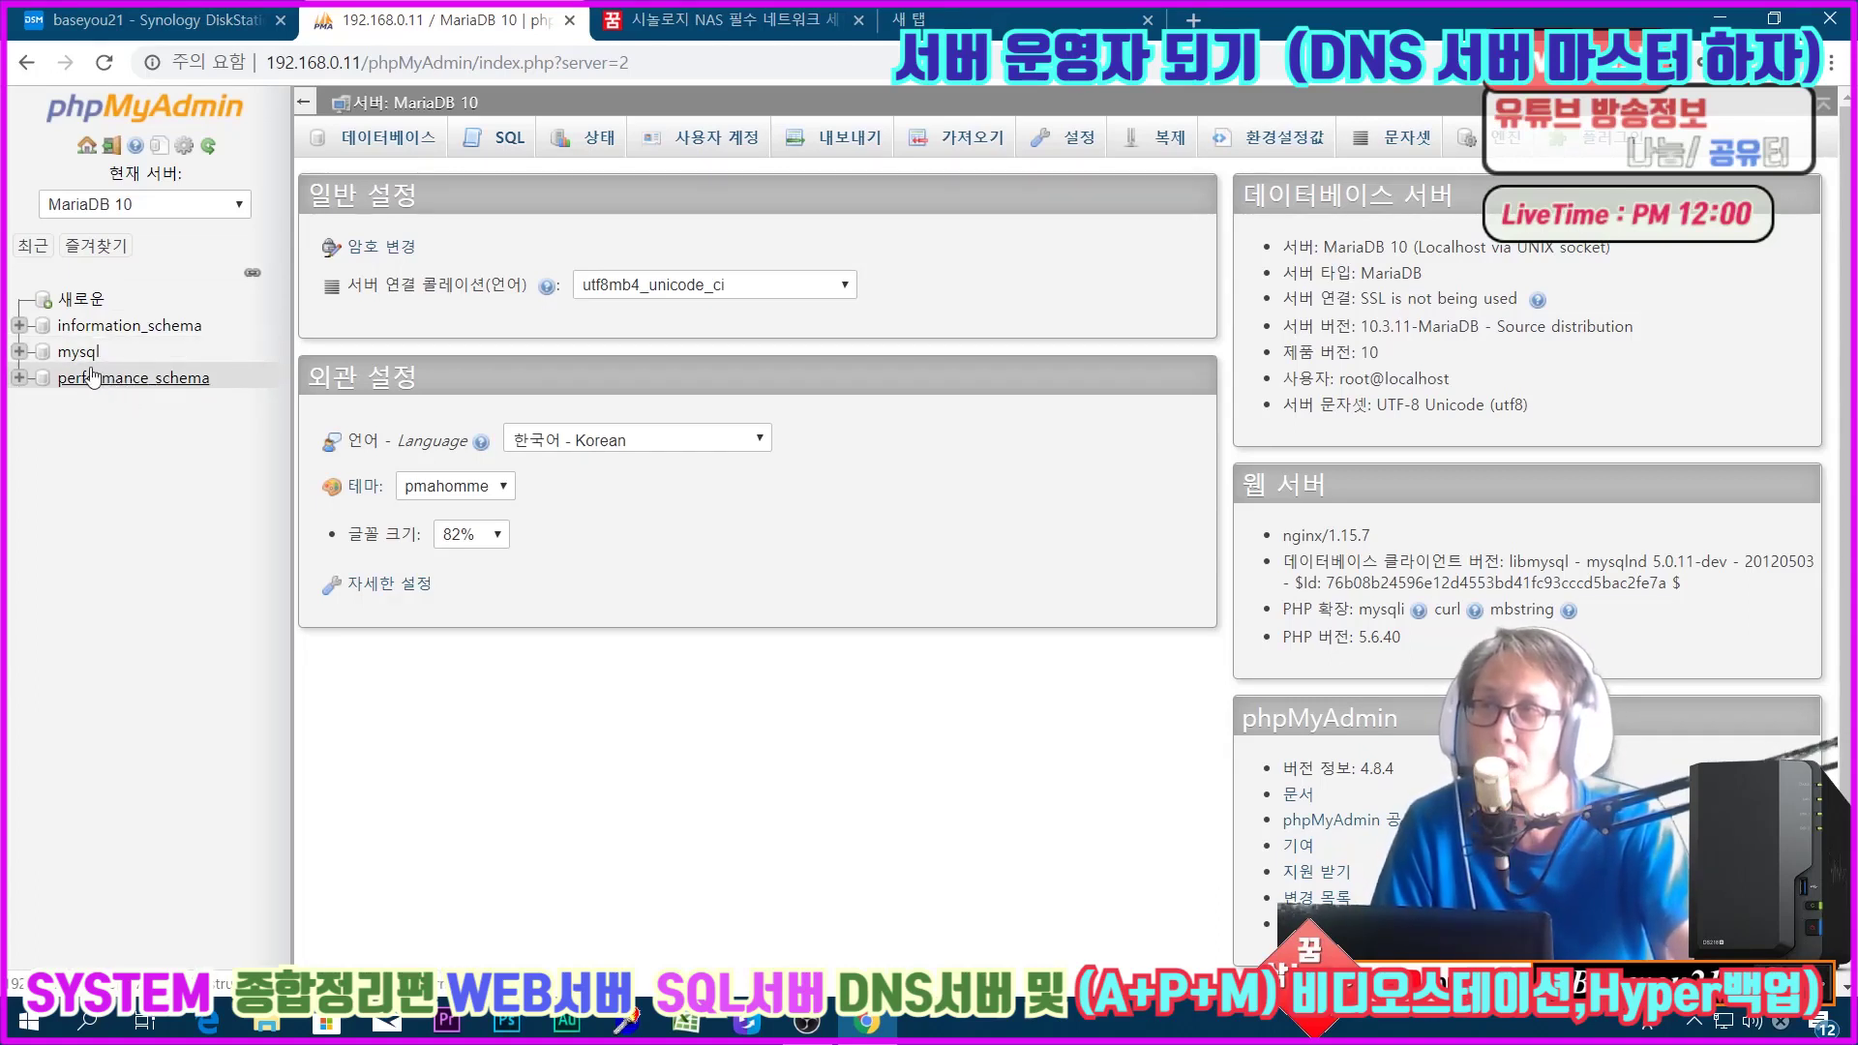
click(387, 136)
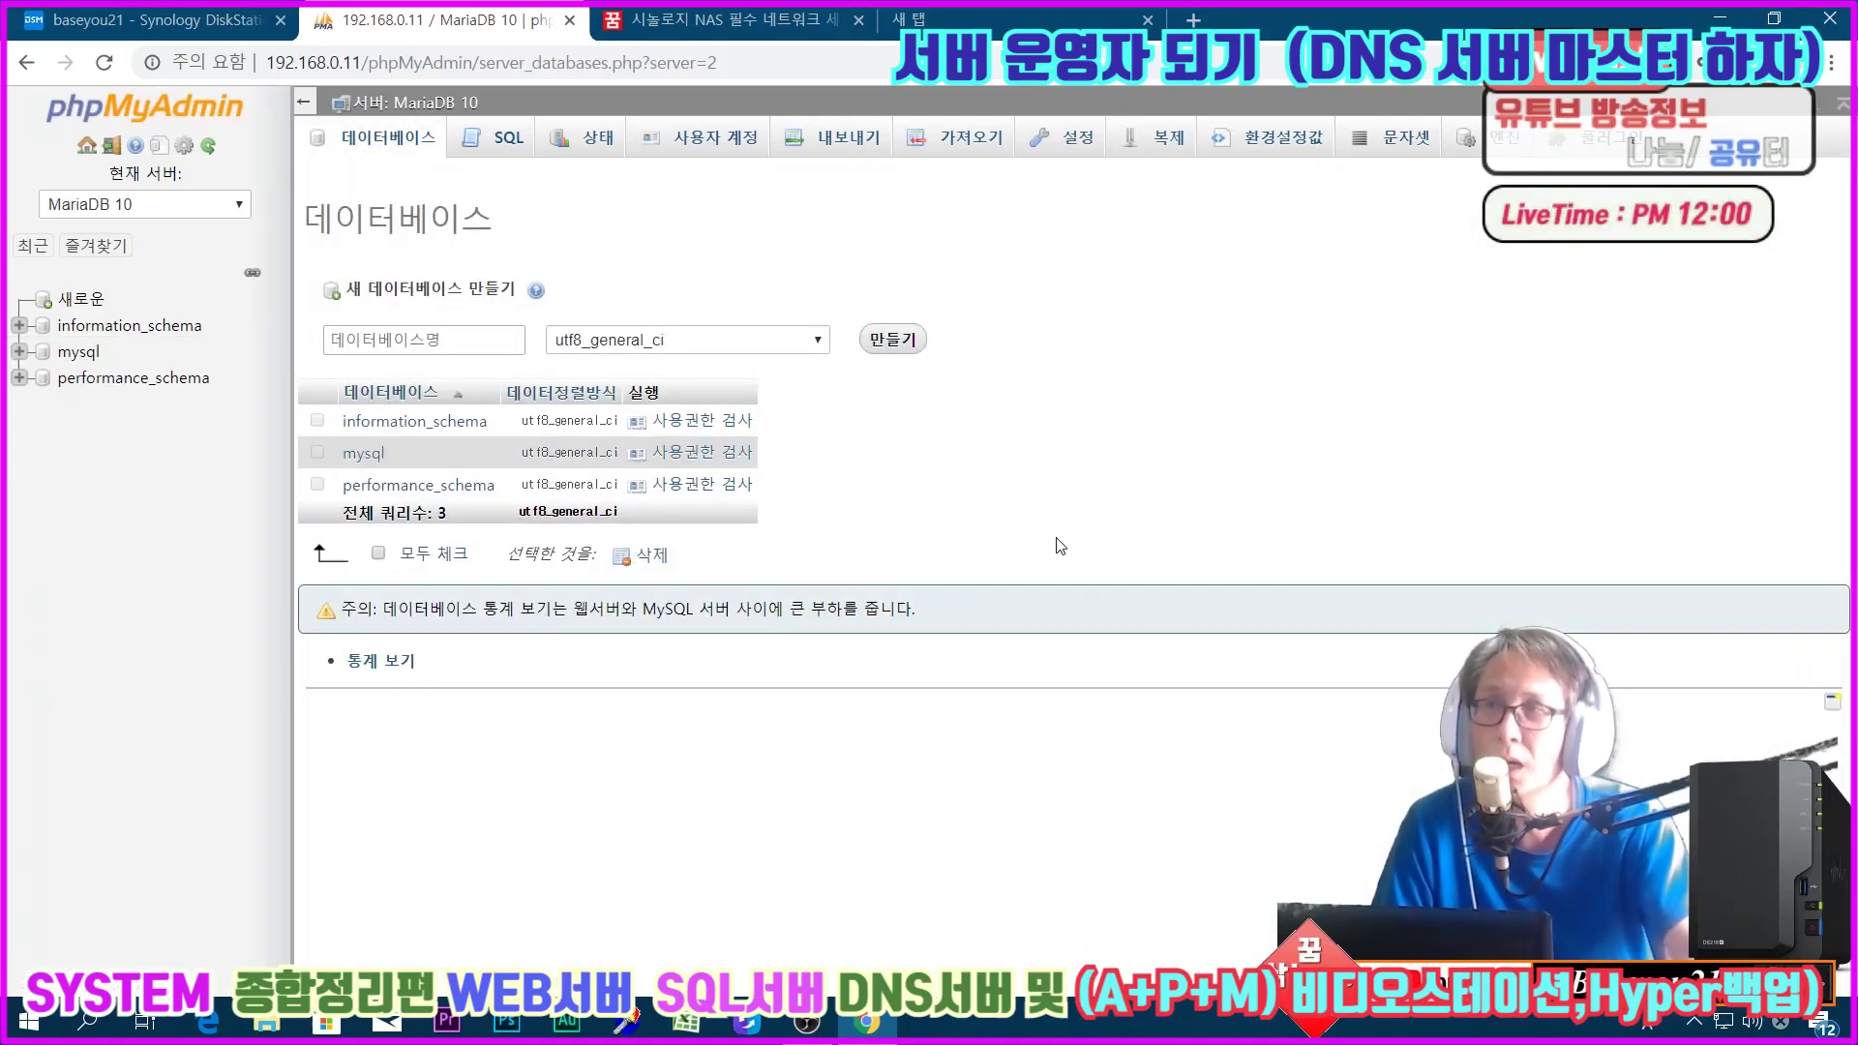
click(124, 19)
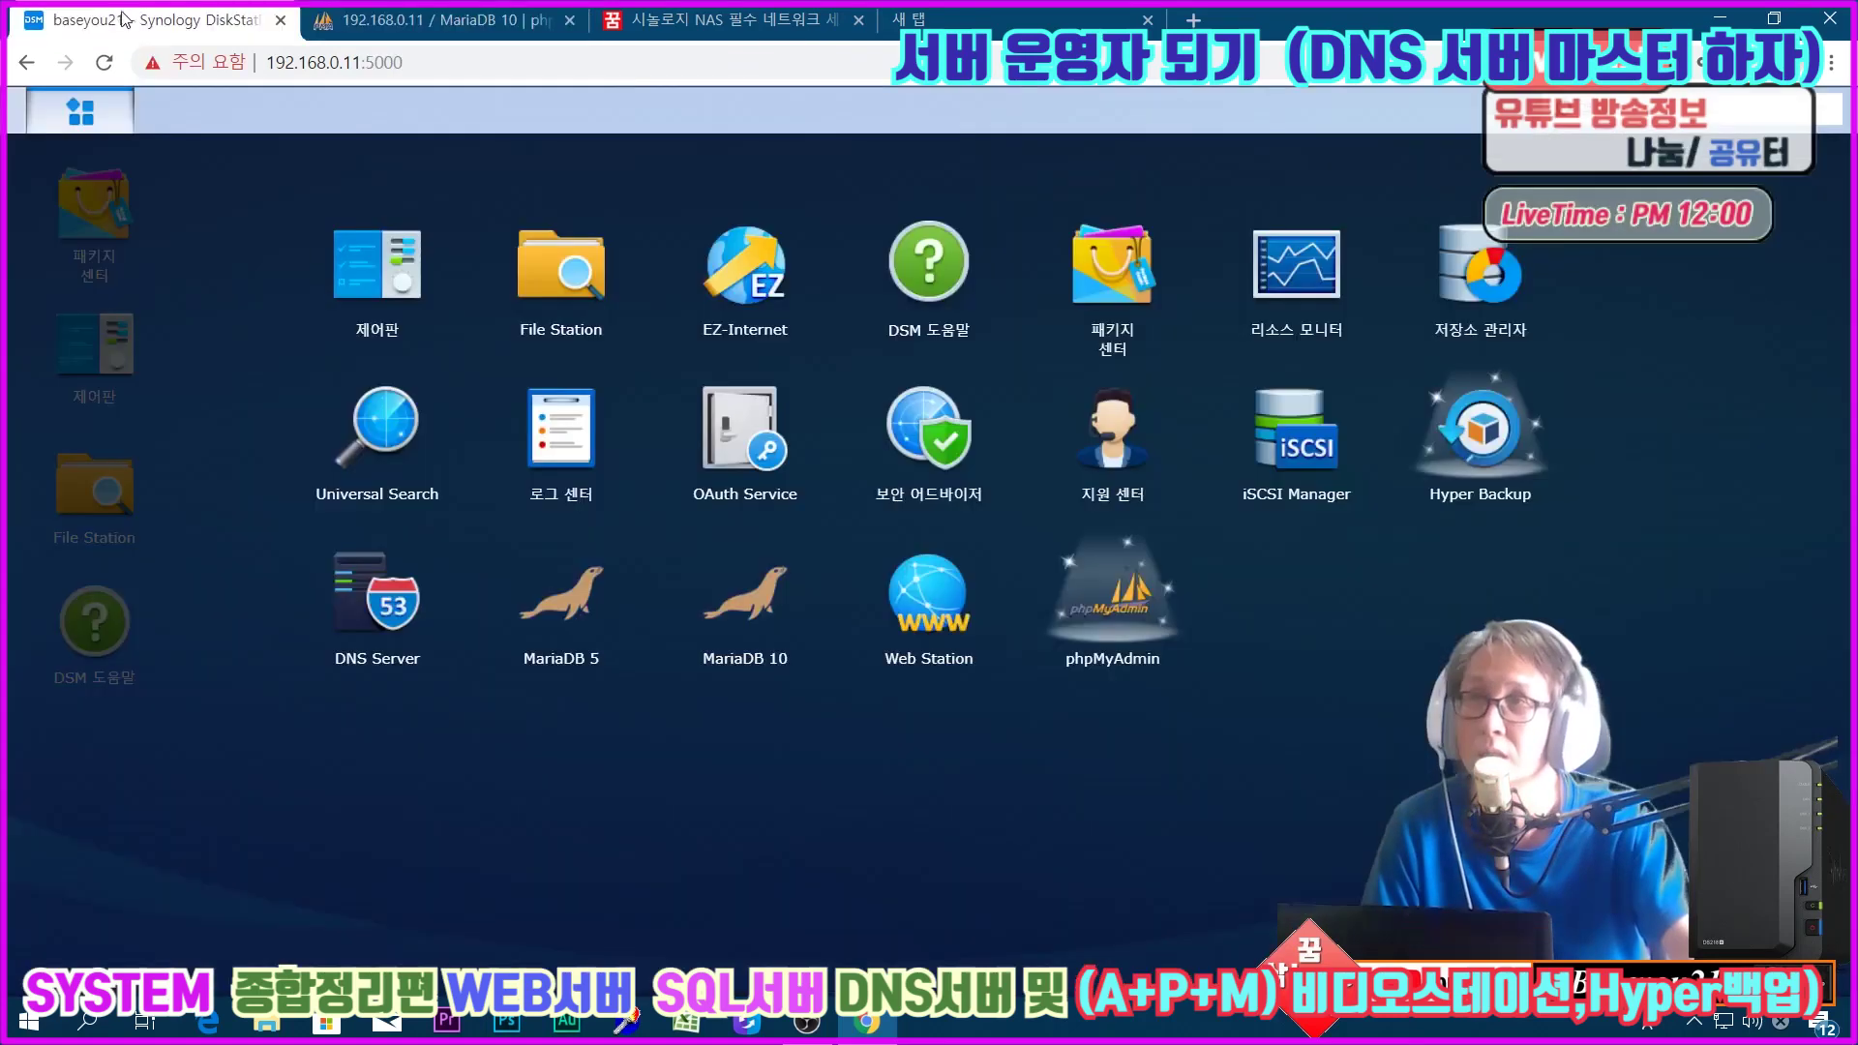
Step: Close the phpMyAdmin tab, dismiss the app list, and launch 제어판 from the desktop
click(569, 19)
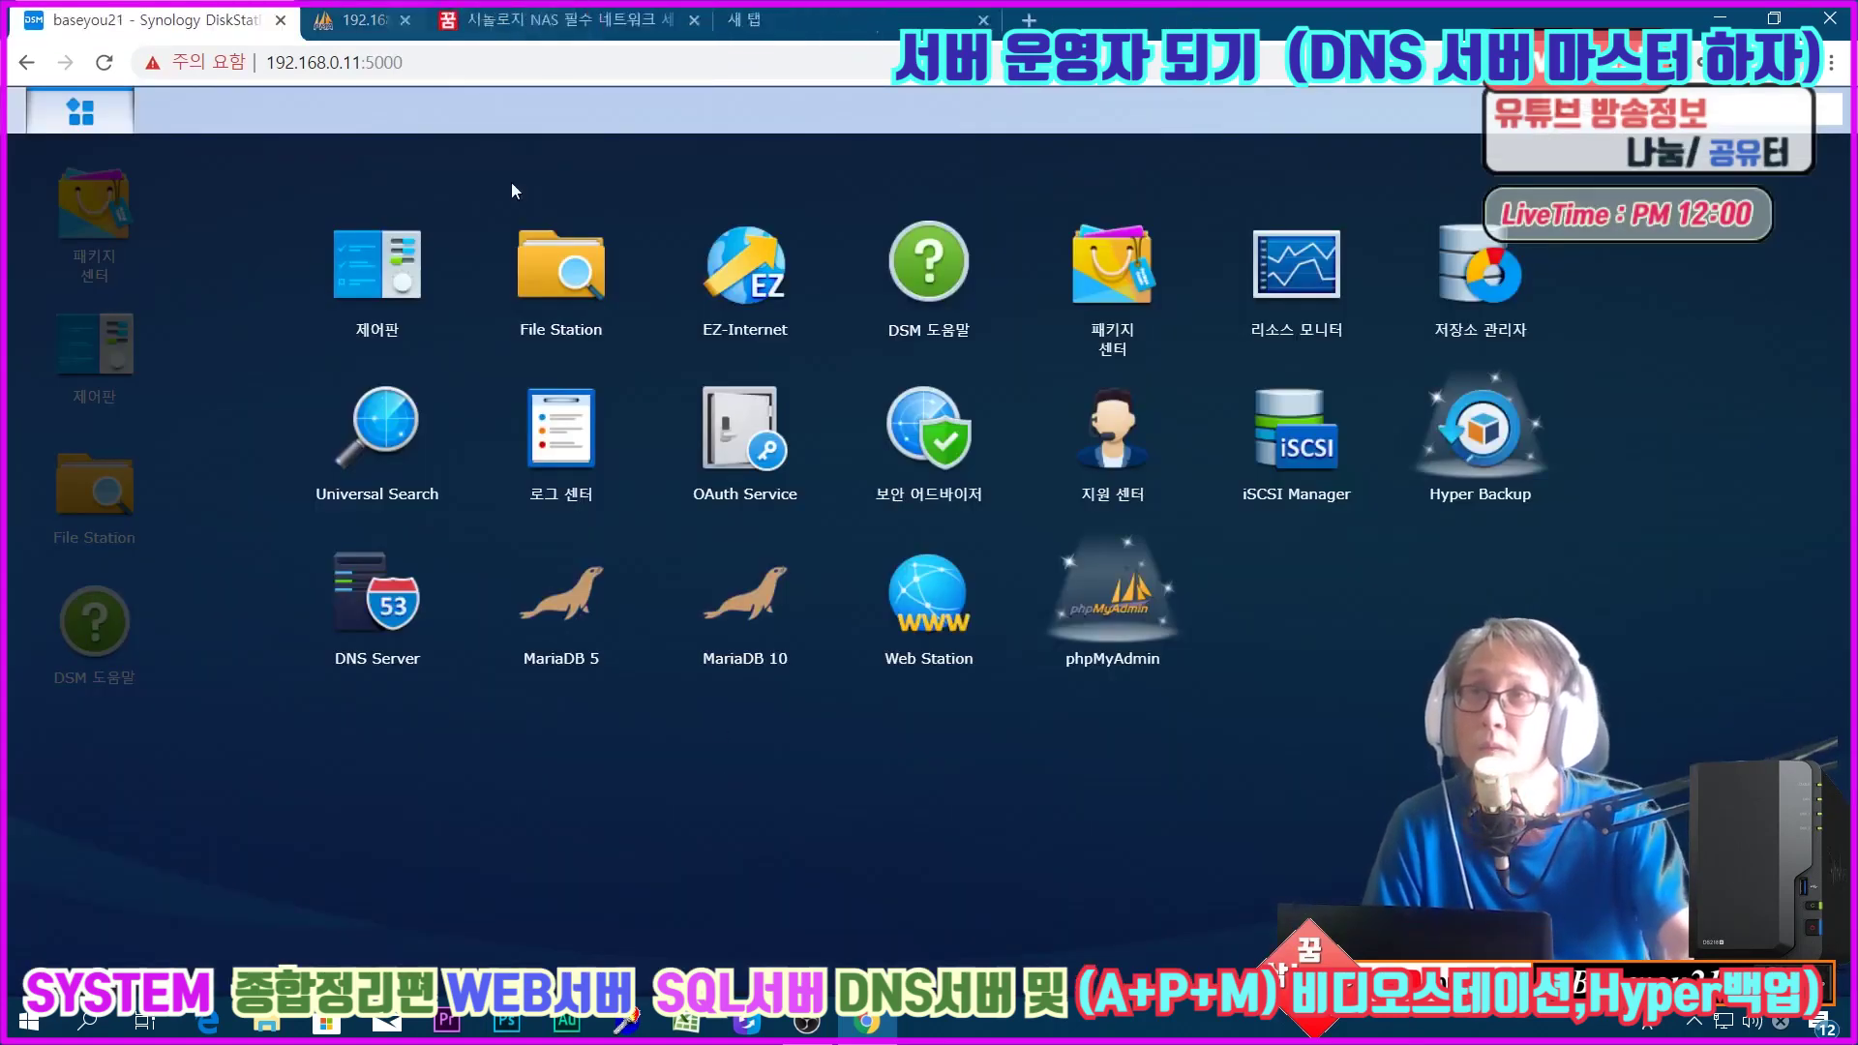
click(81, 114)
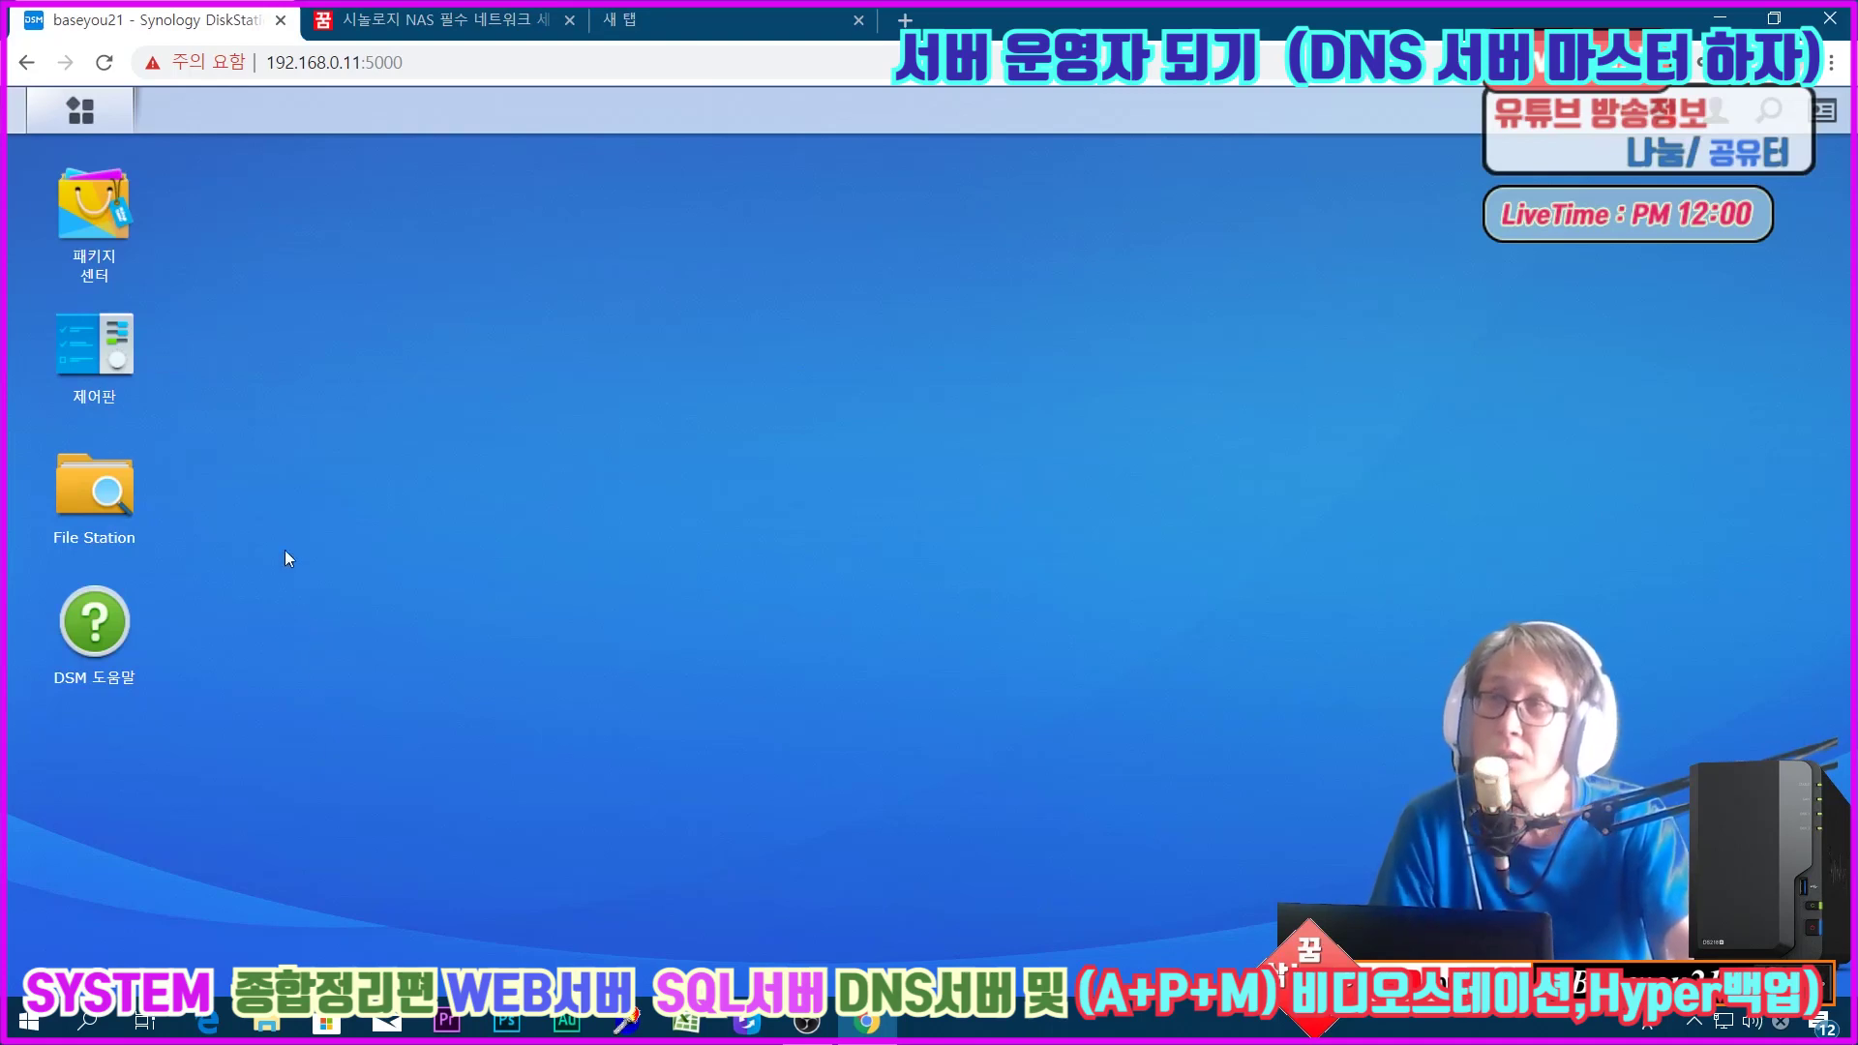
click(83, 358)
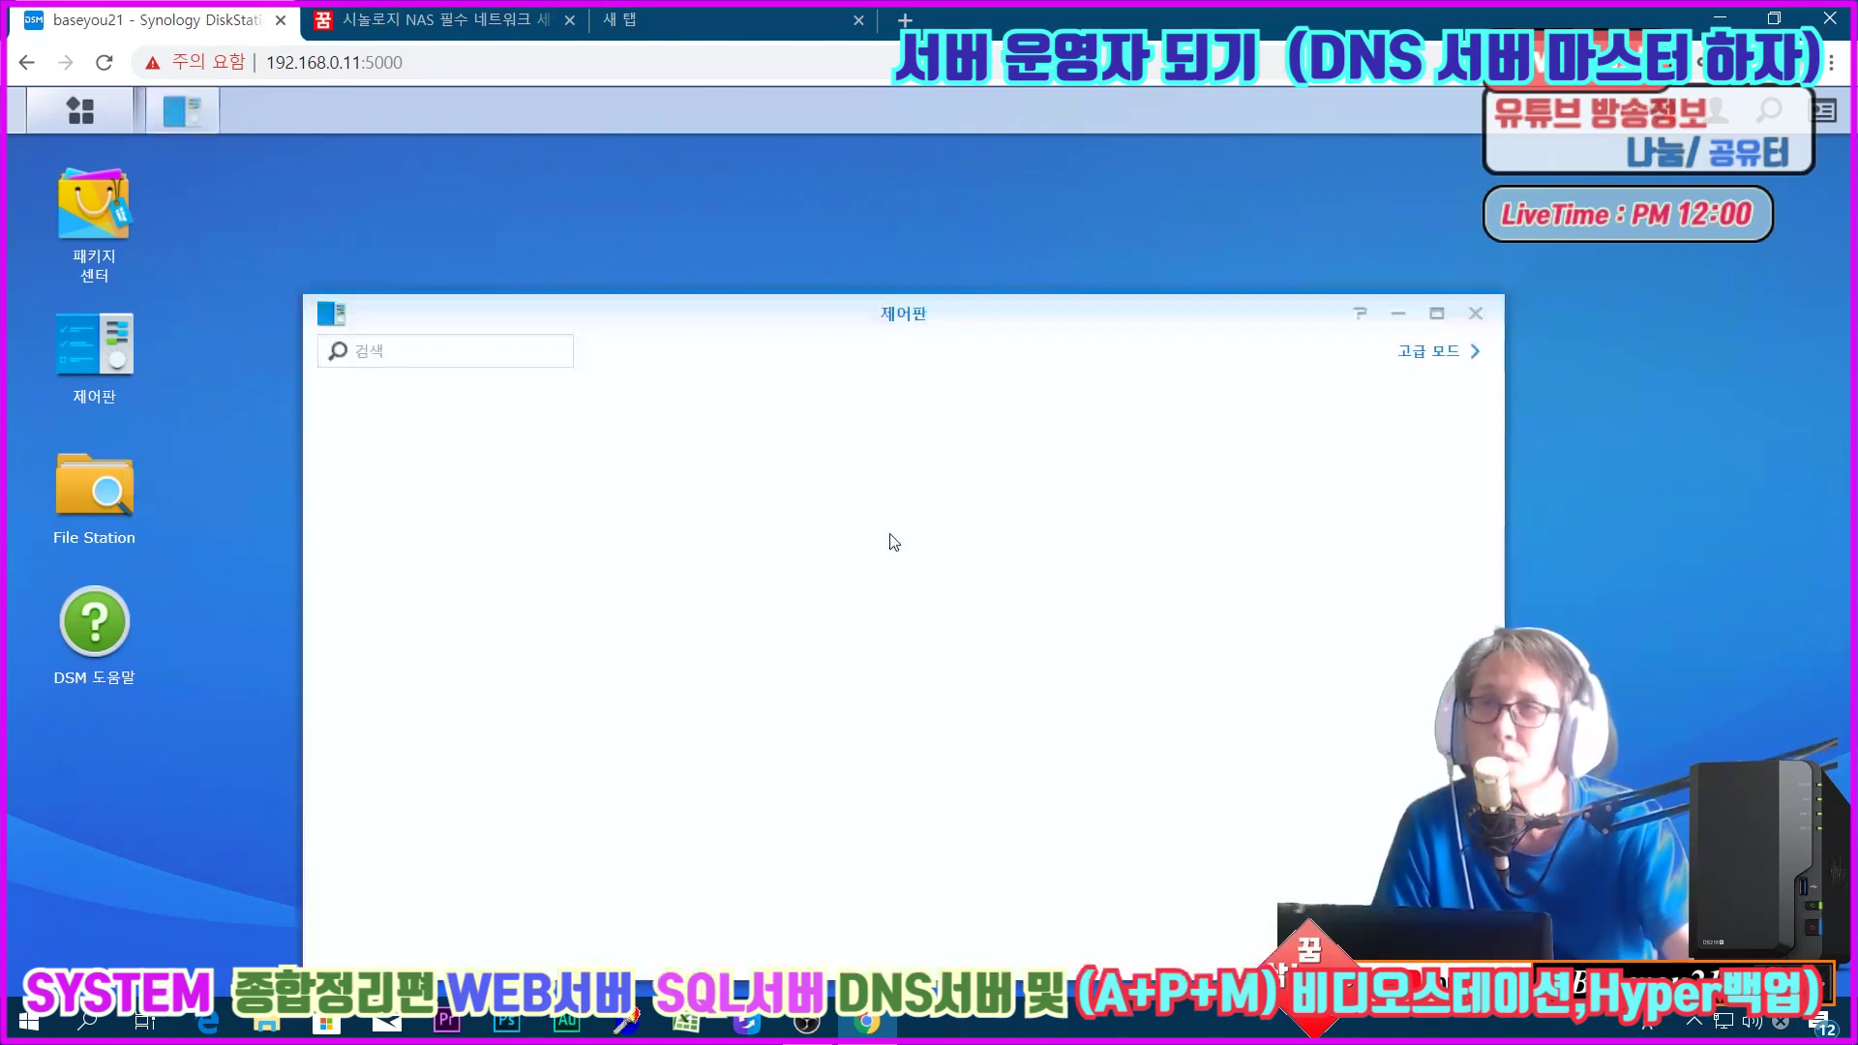
Step: Go to the ipTIME router admin page in a new tab and log in as admin
click(755, 5)
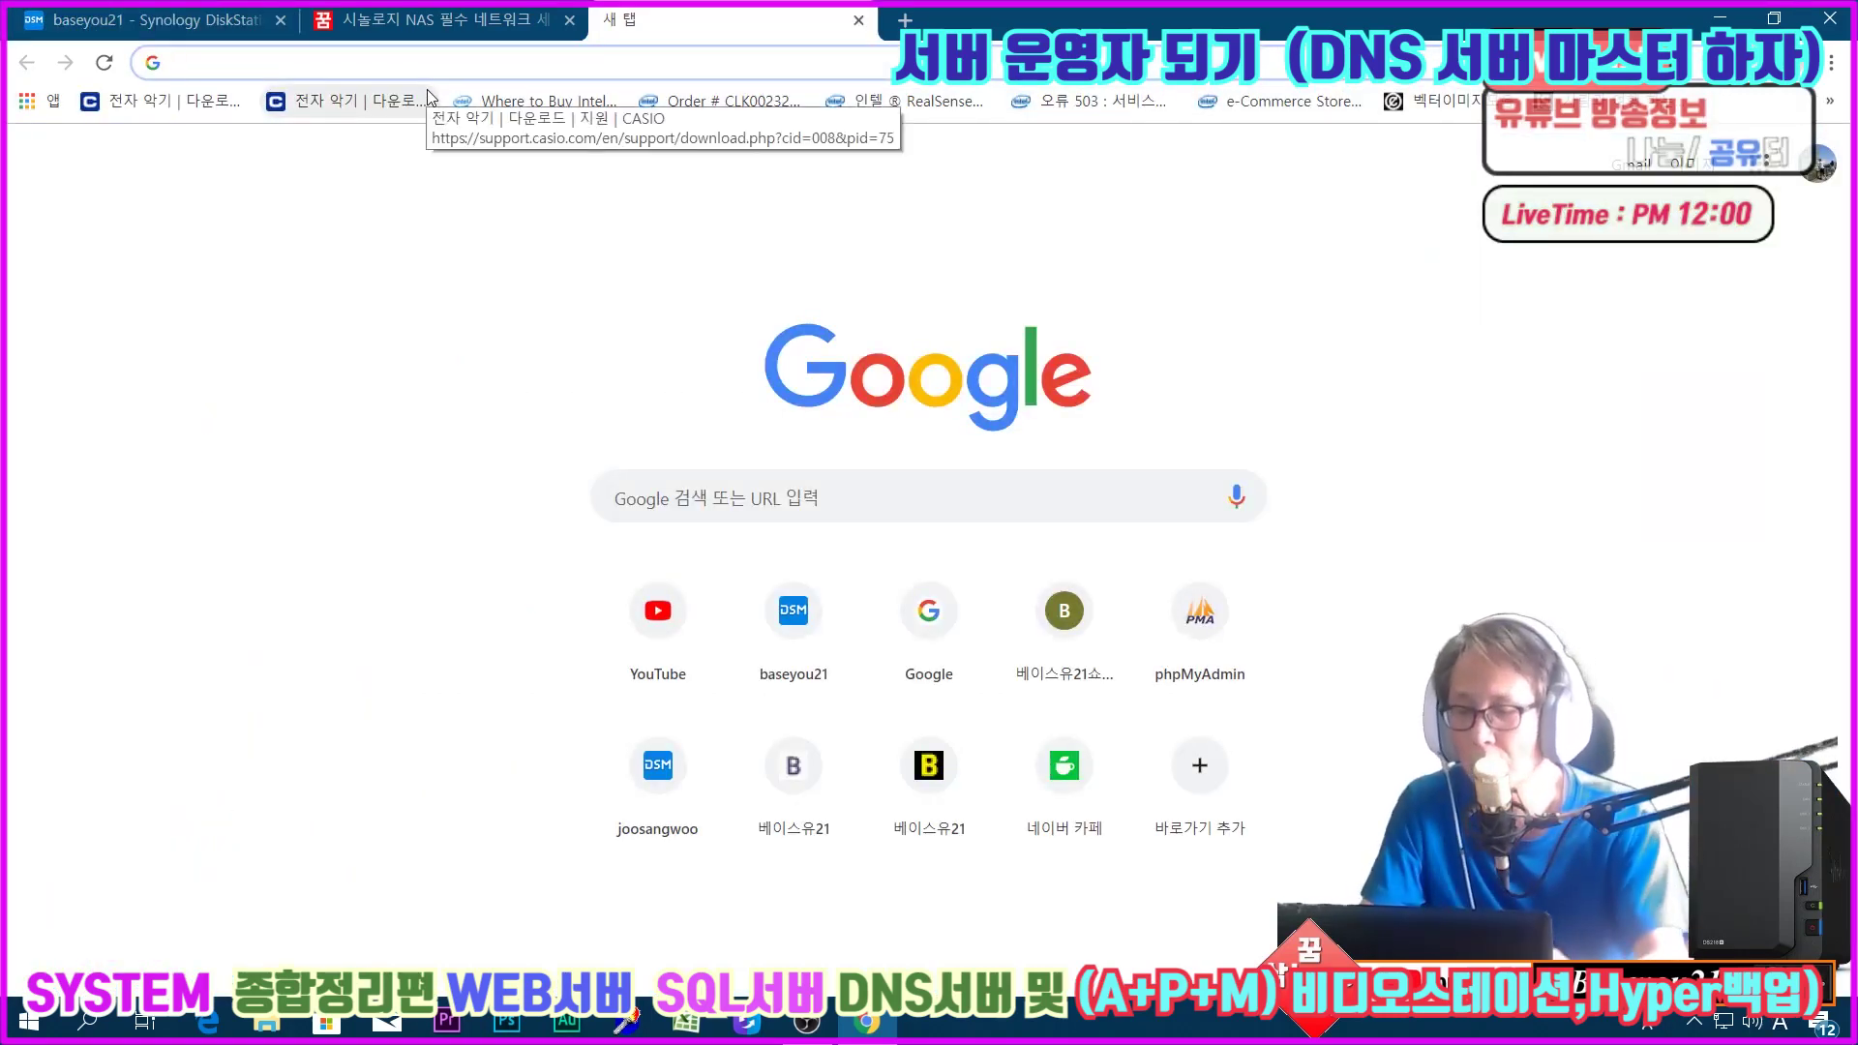
text(192.168.0.1)
key(Return)
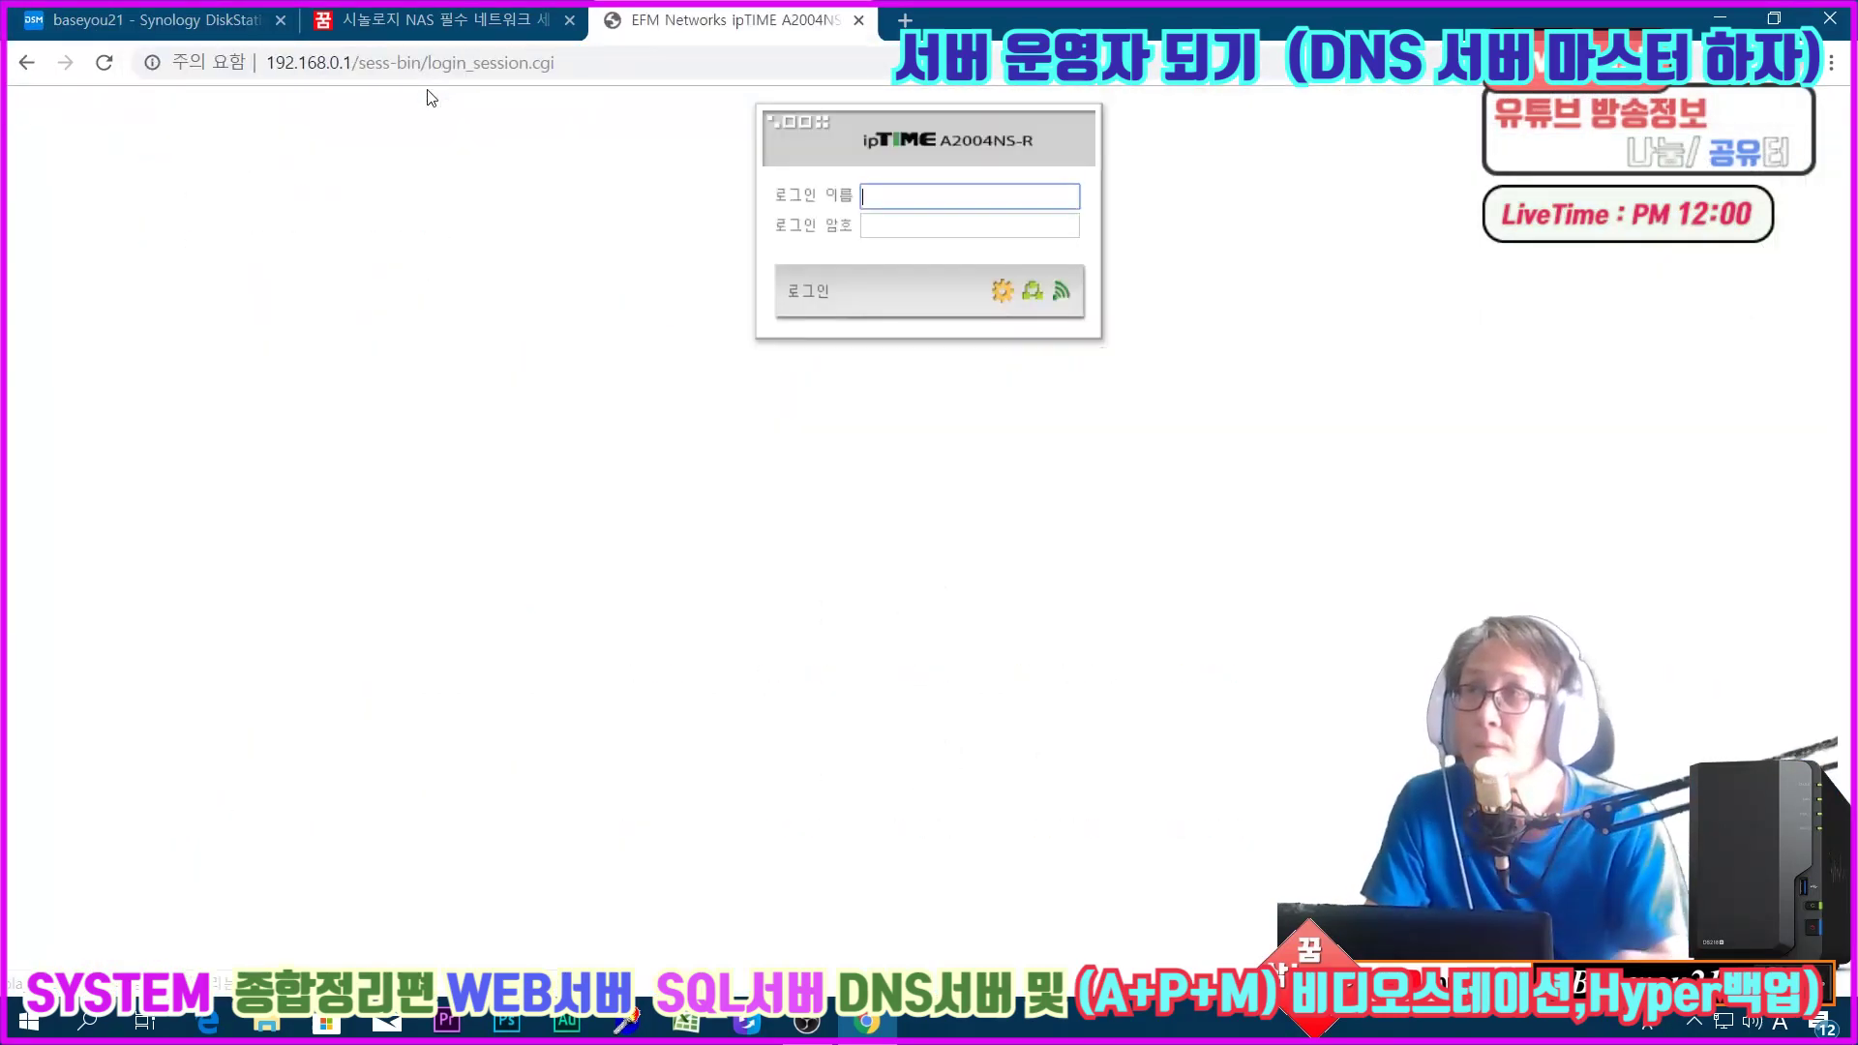
text(admin)
key(Tab)
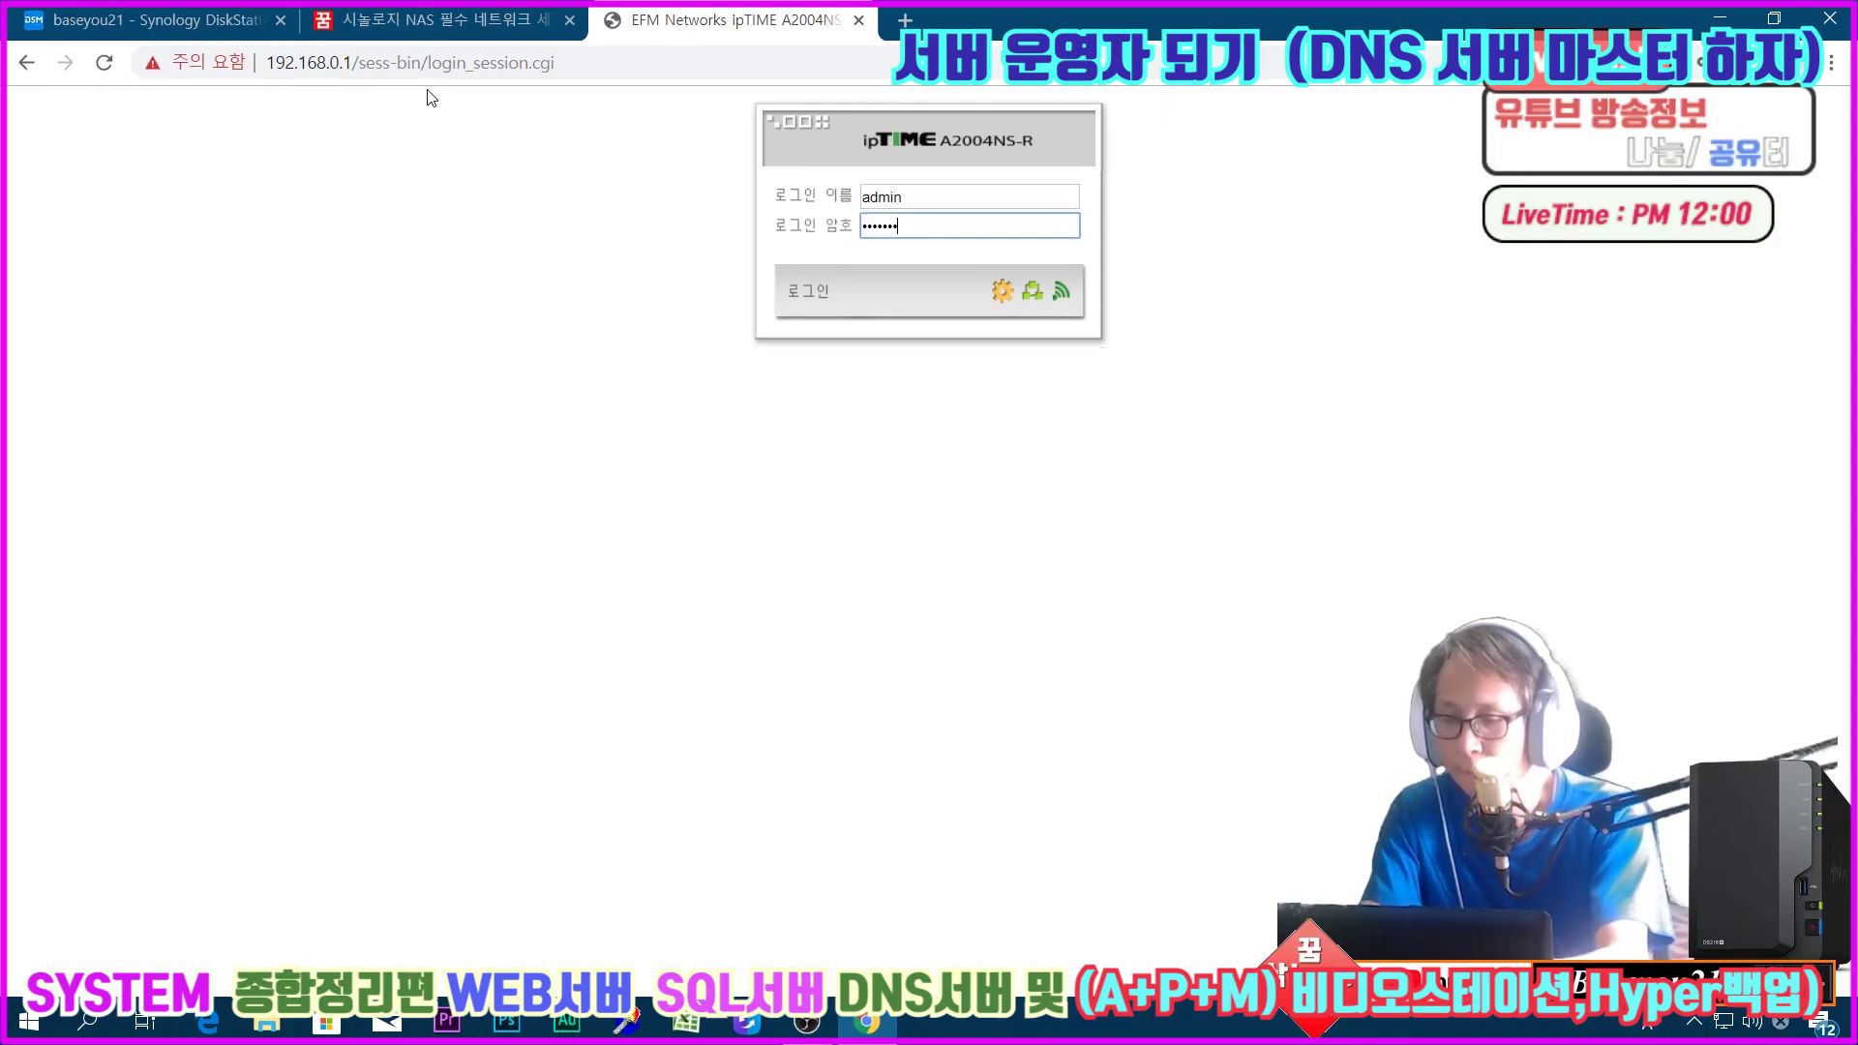
key(Return)
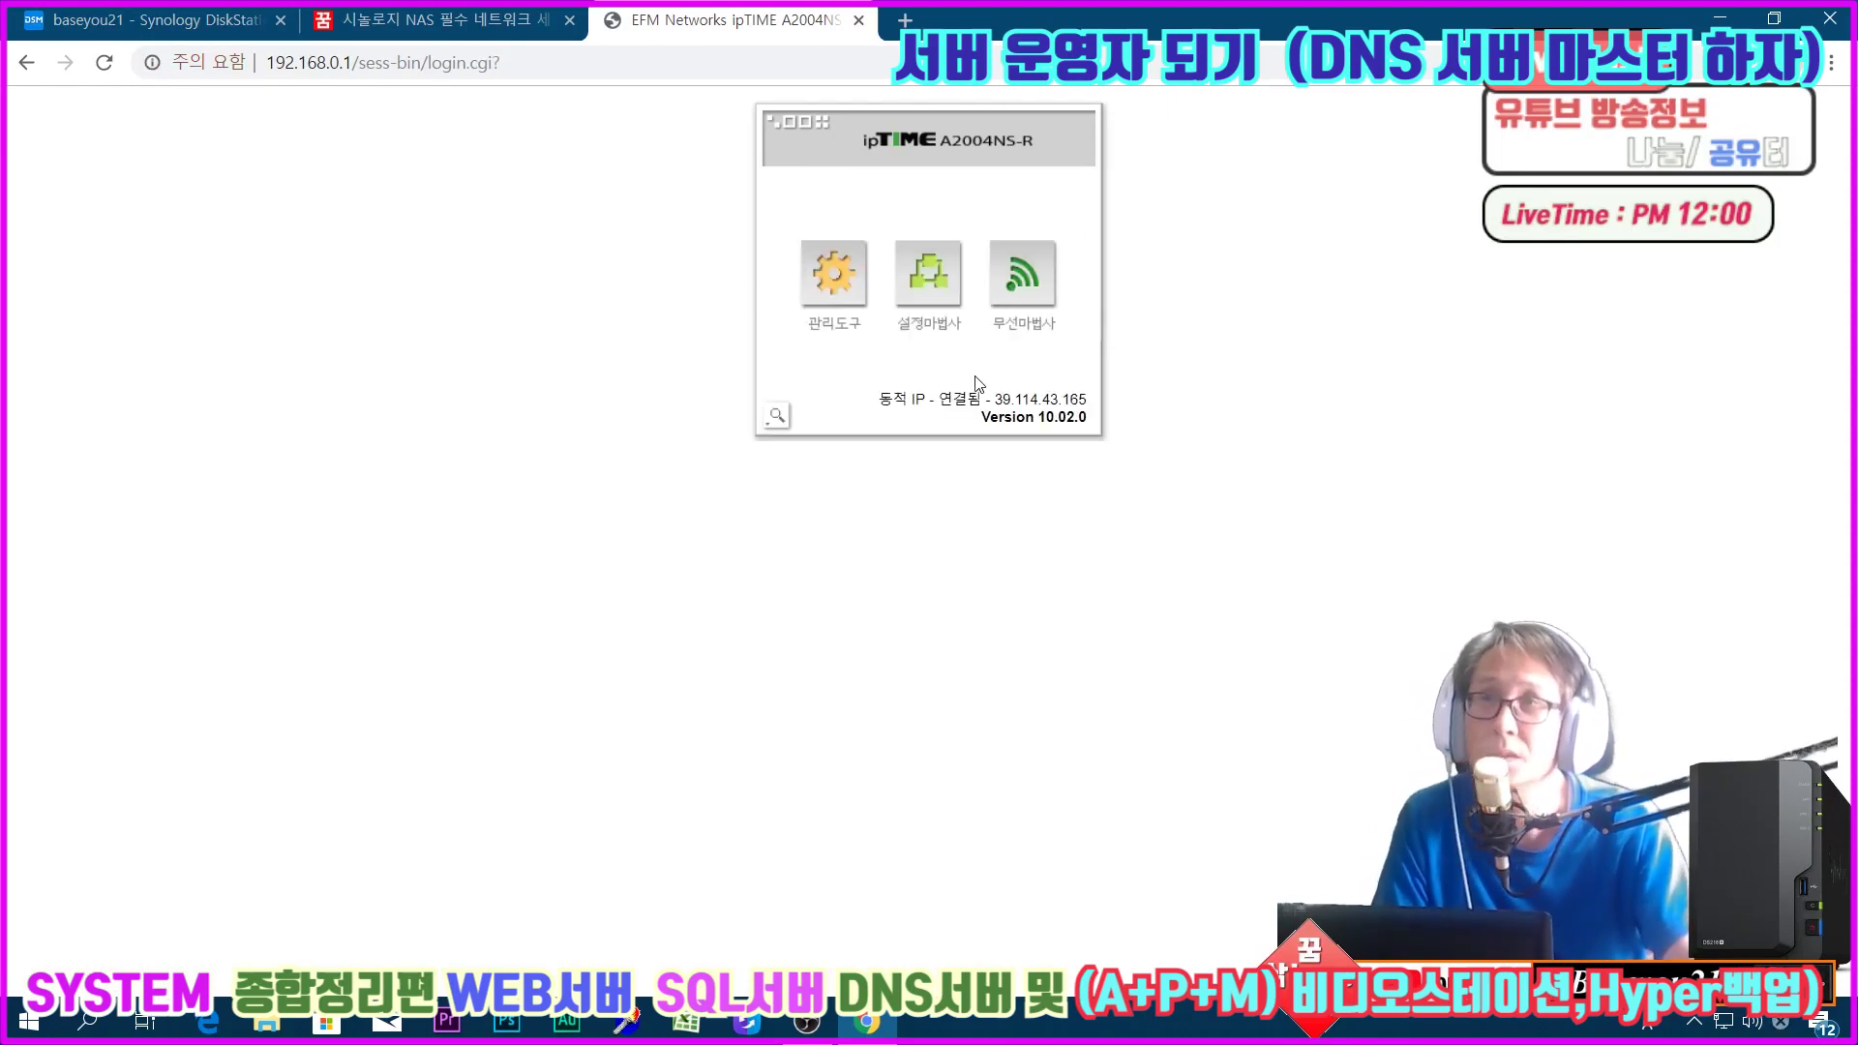
drag(1009, 399, 1088, 397)
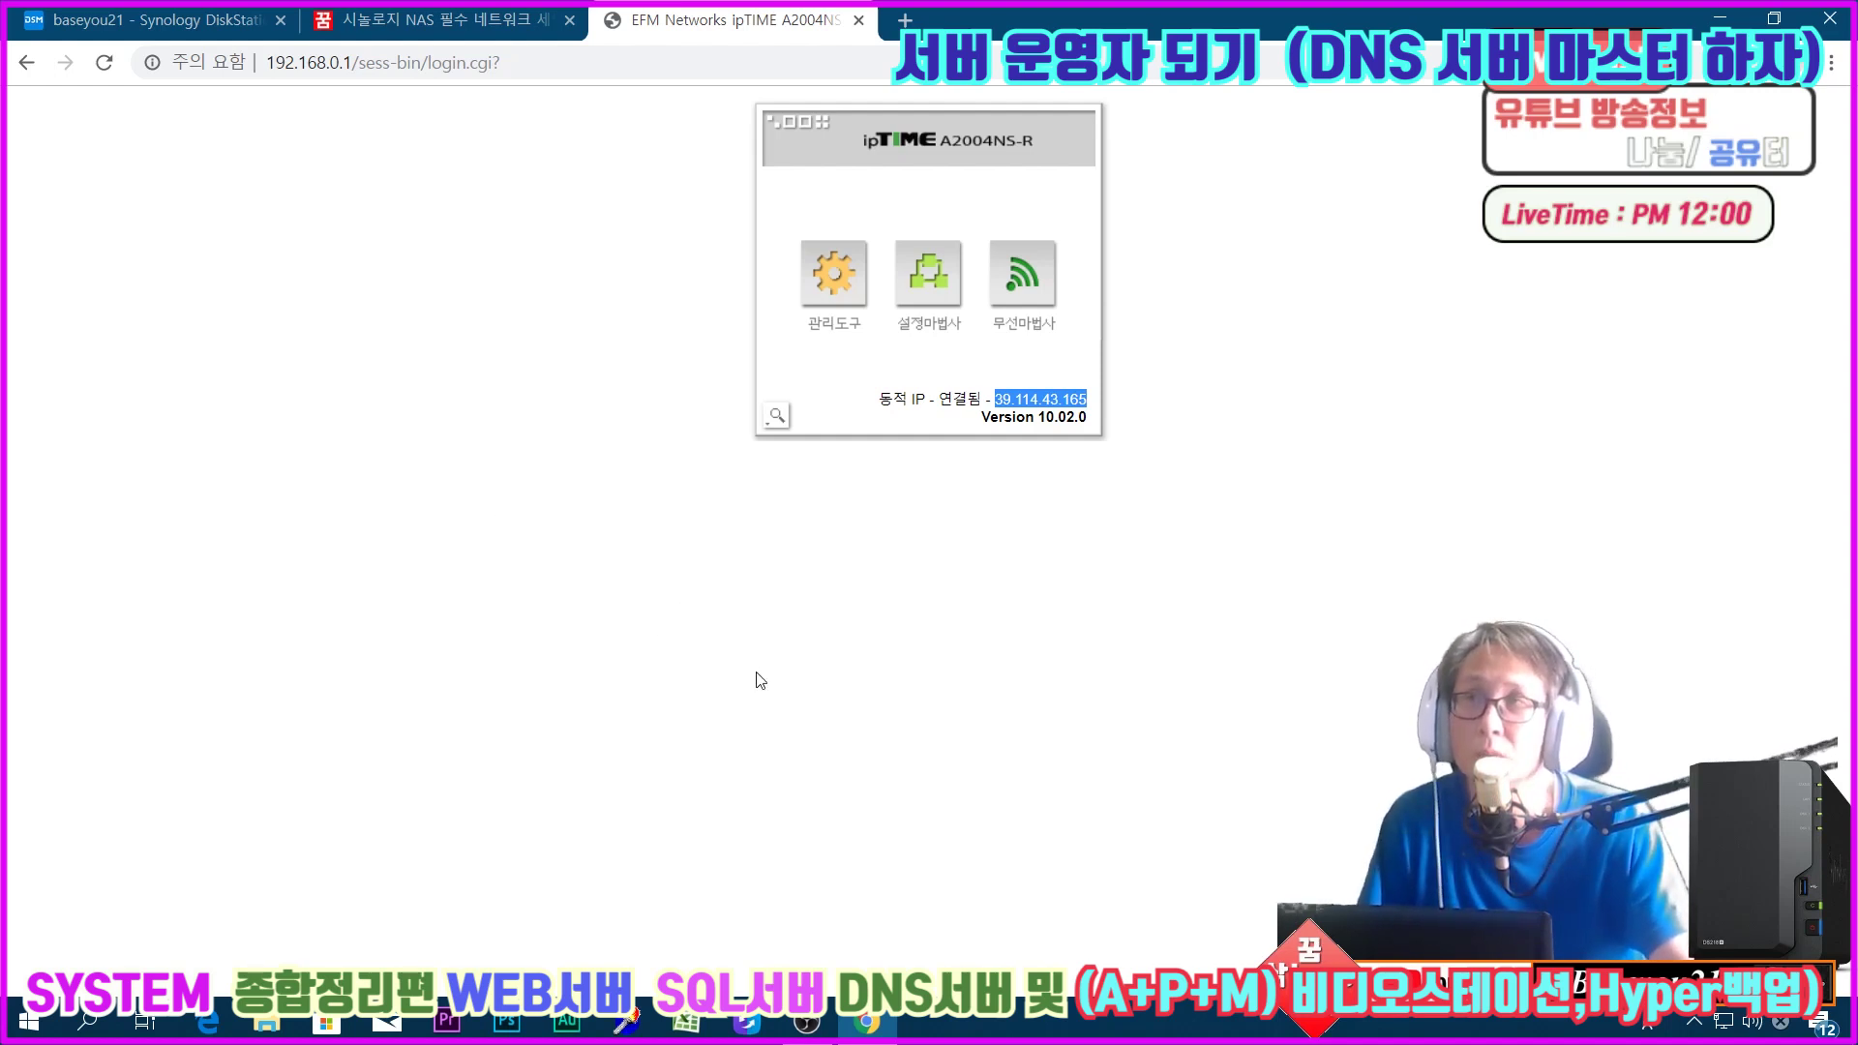
click(857, 558)
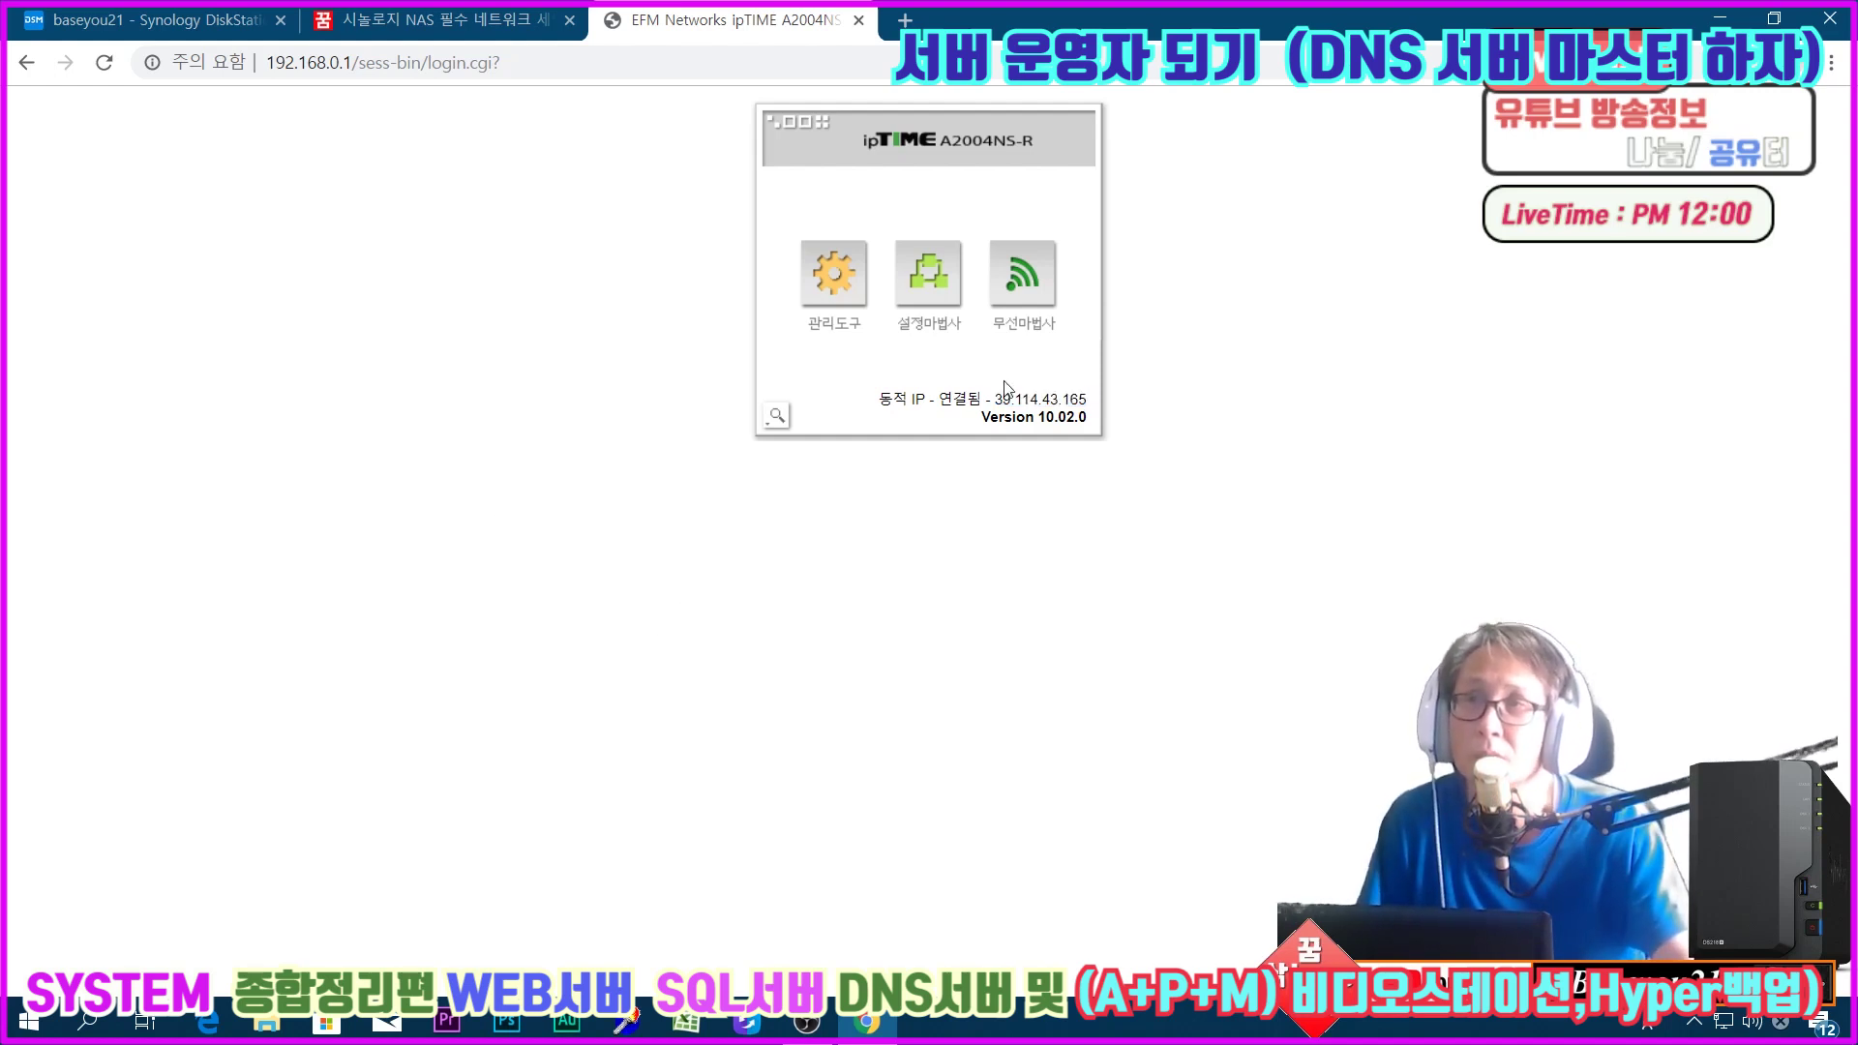
drag(999, 398, 1086, 396)
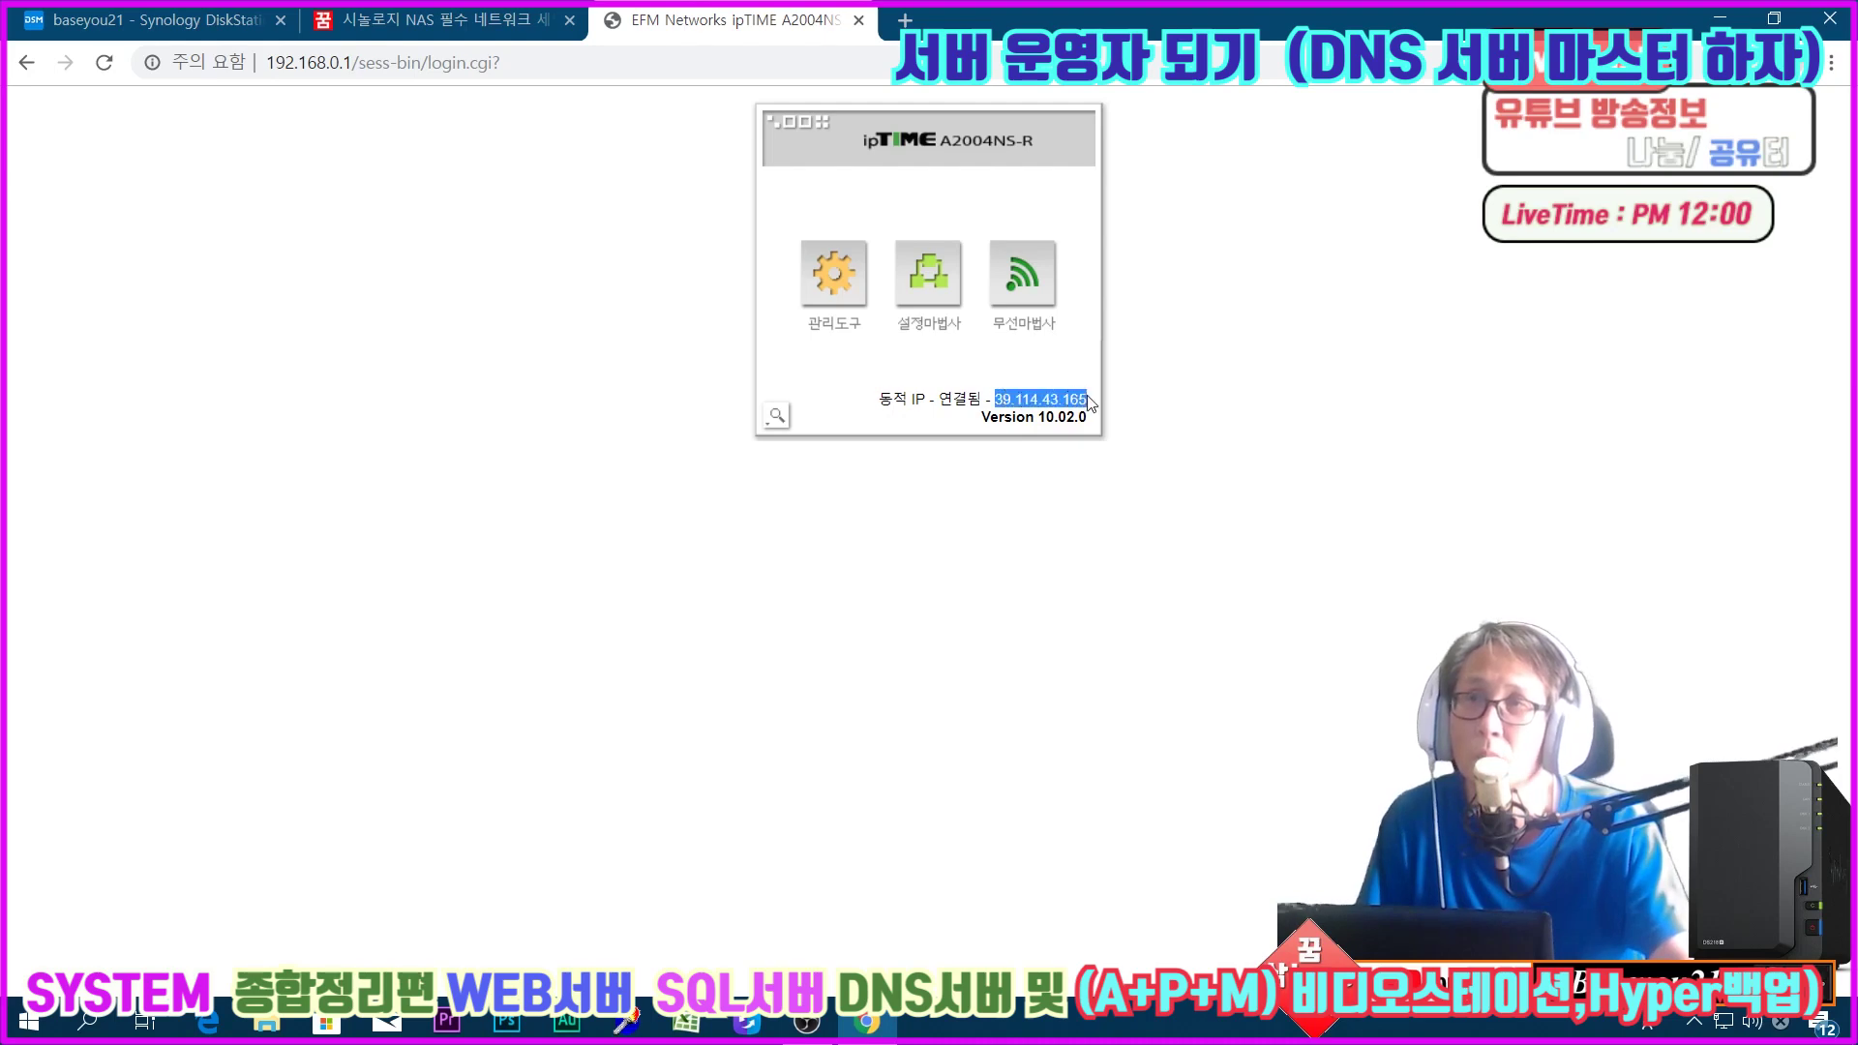
click(823, 279)
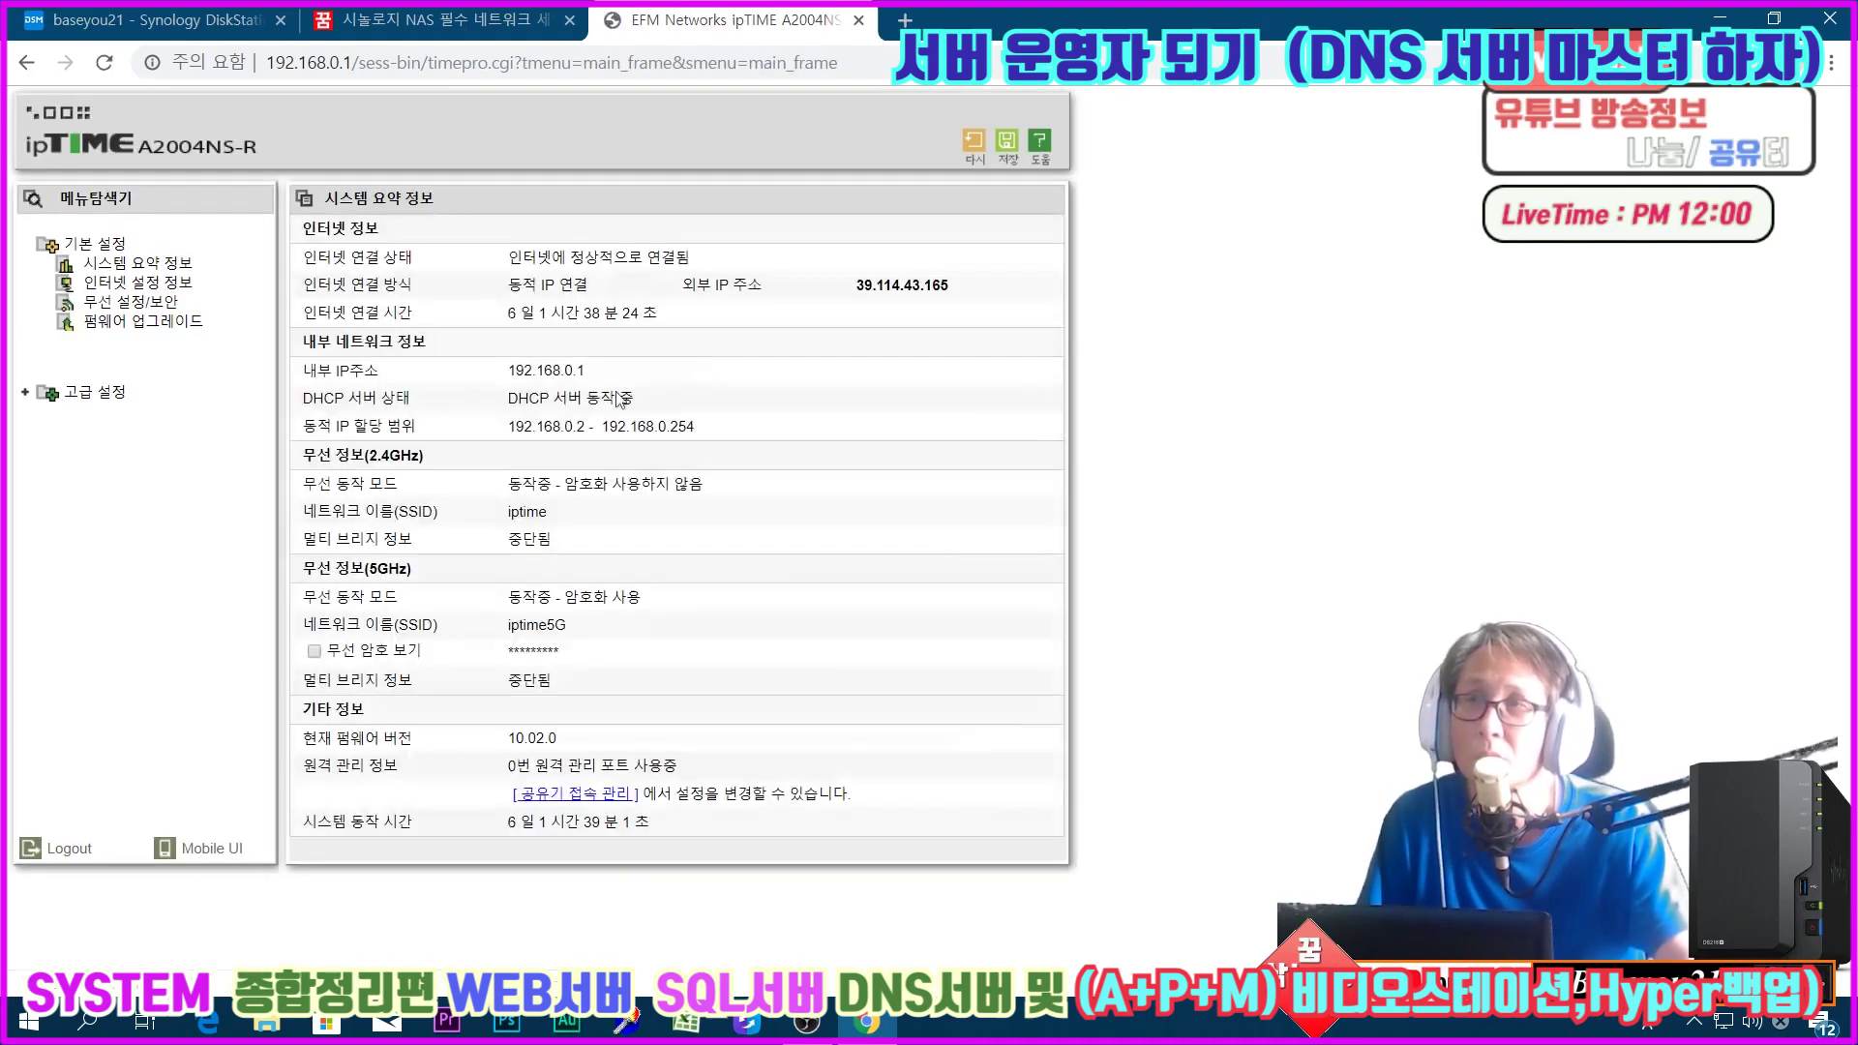
Step: Inspect the Nas port-forward rule for 192.168.0.11 ports 5000~5001, then return to DSM
click(94, 392)
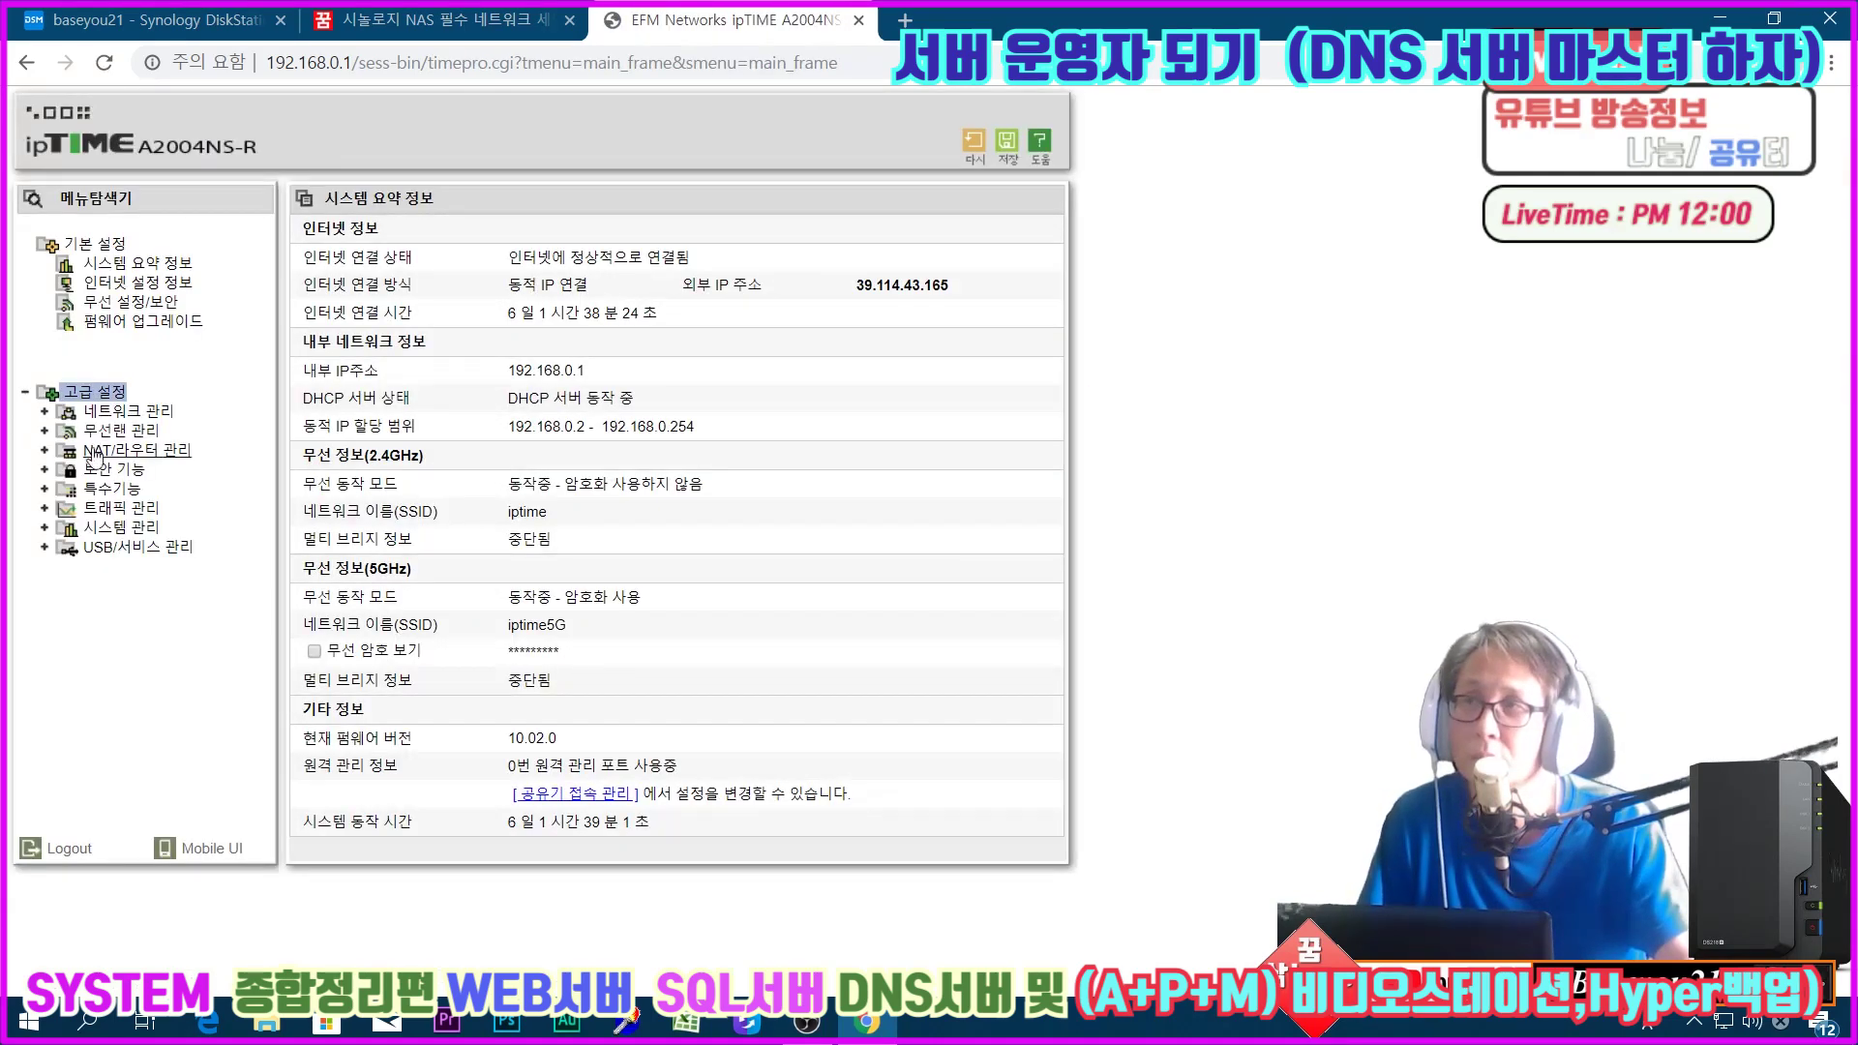
click(116, 452)
click(116, 470)
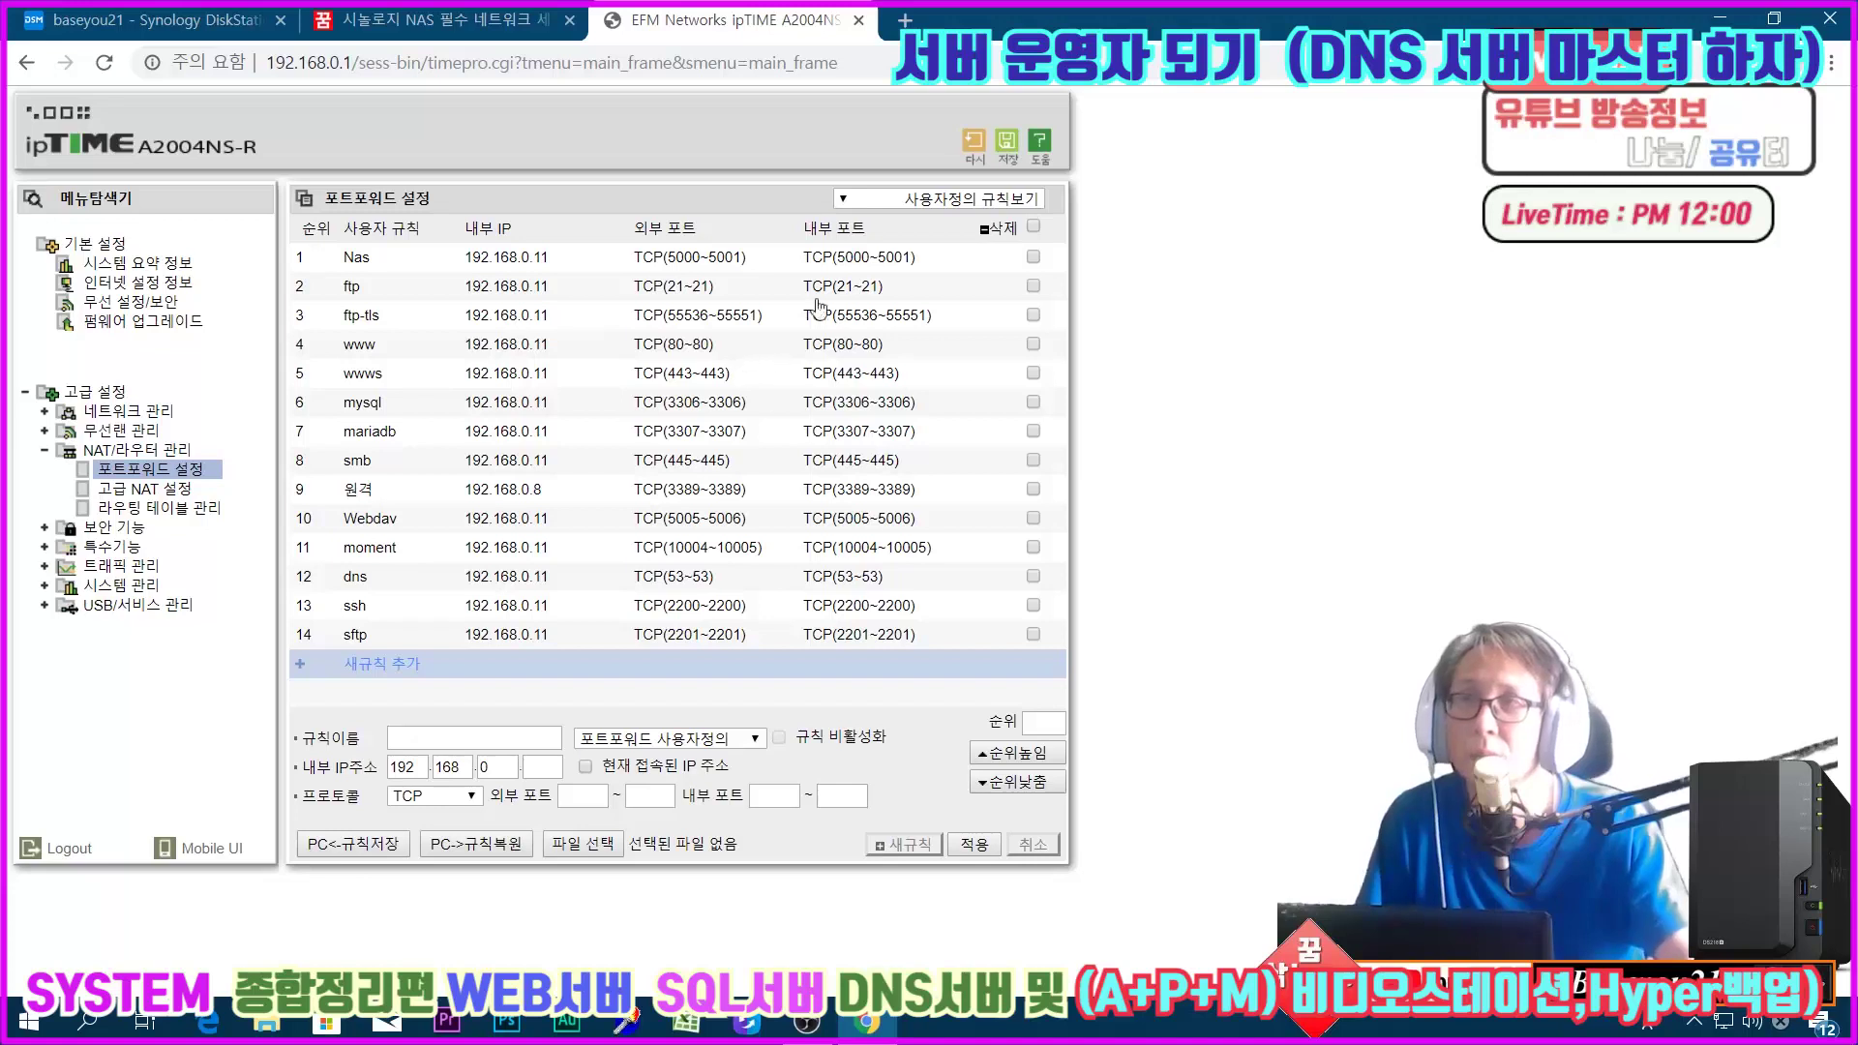
click(494, 261)
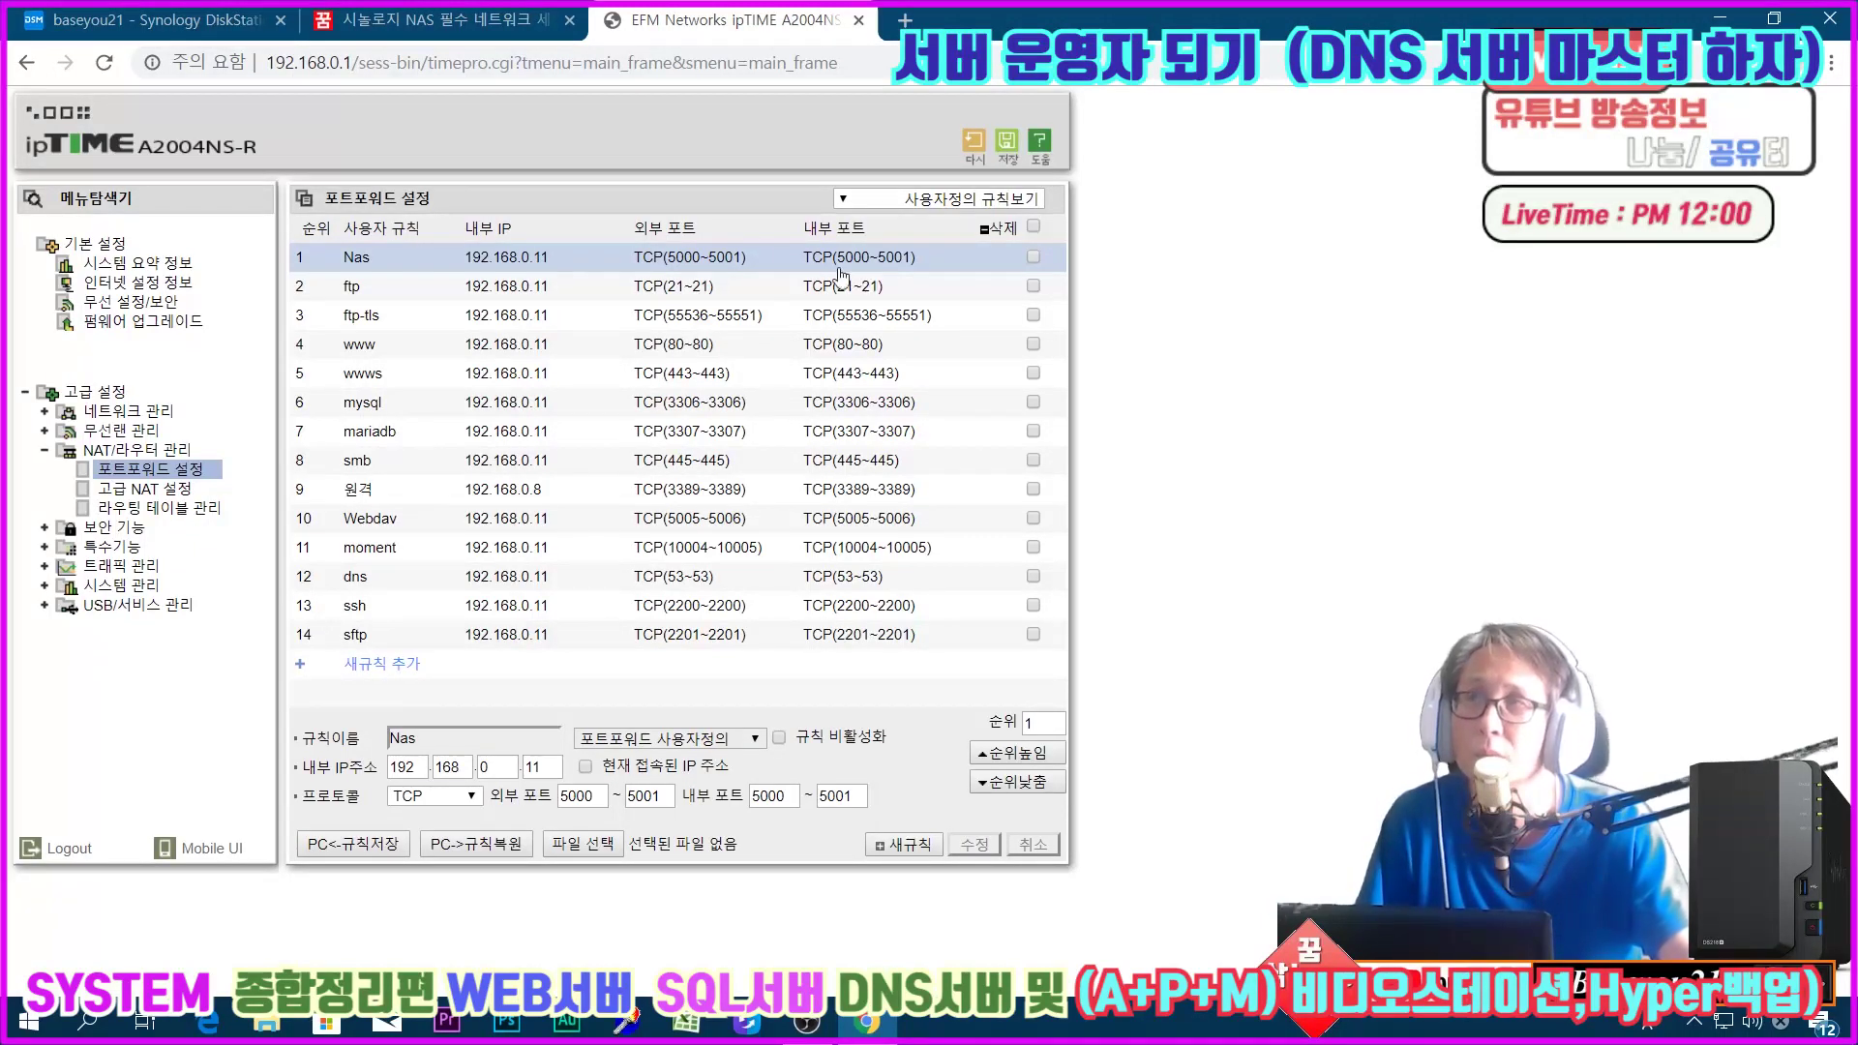
click(228, 21)
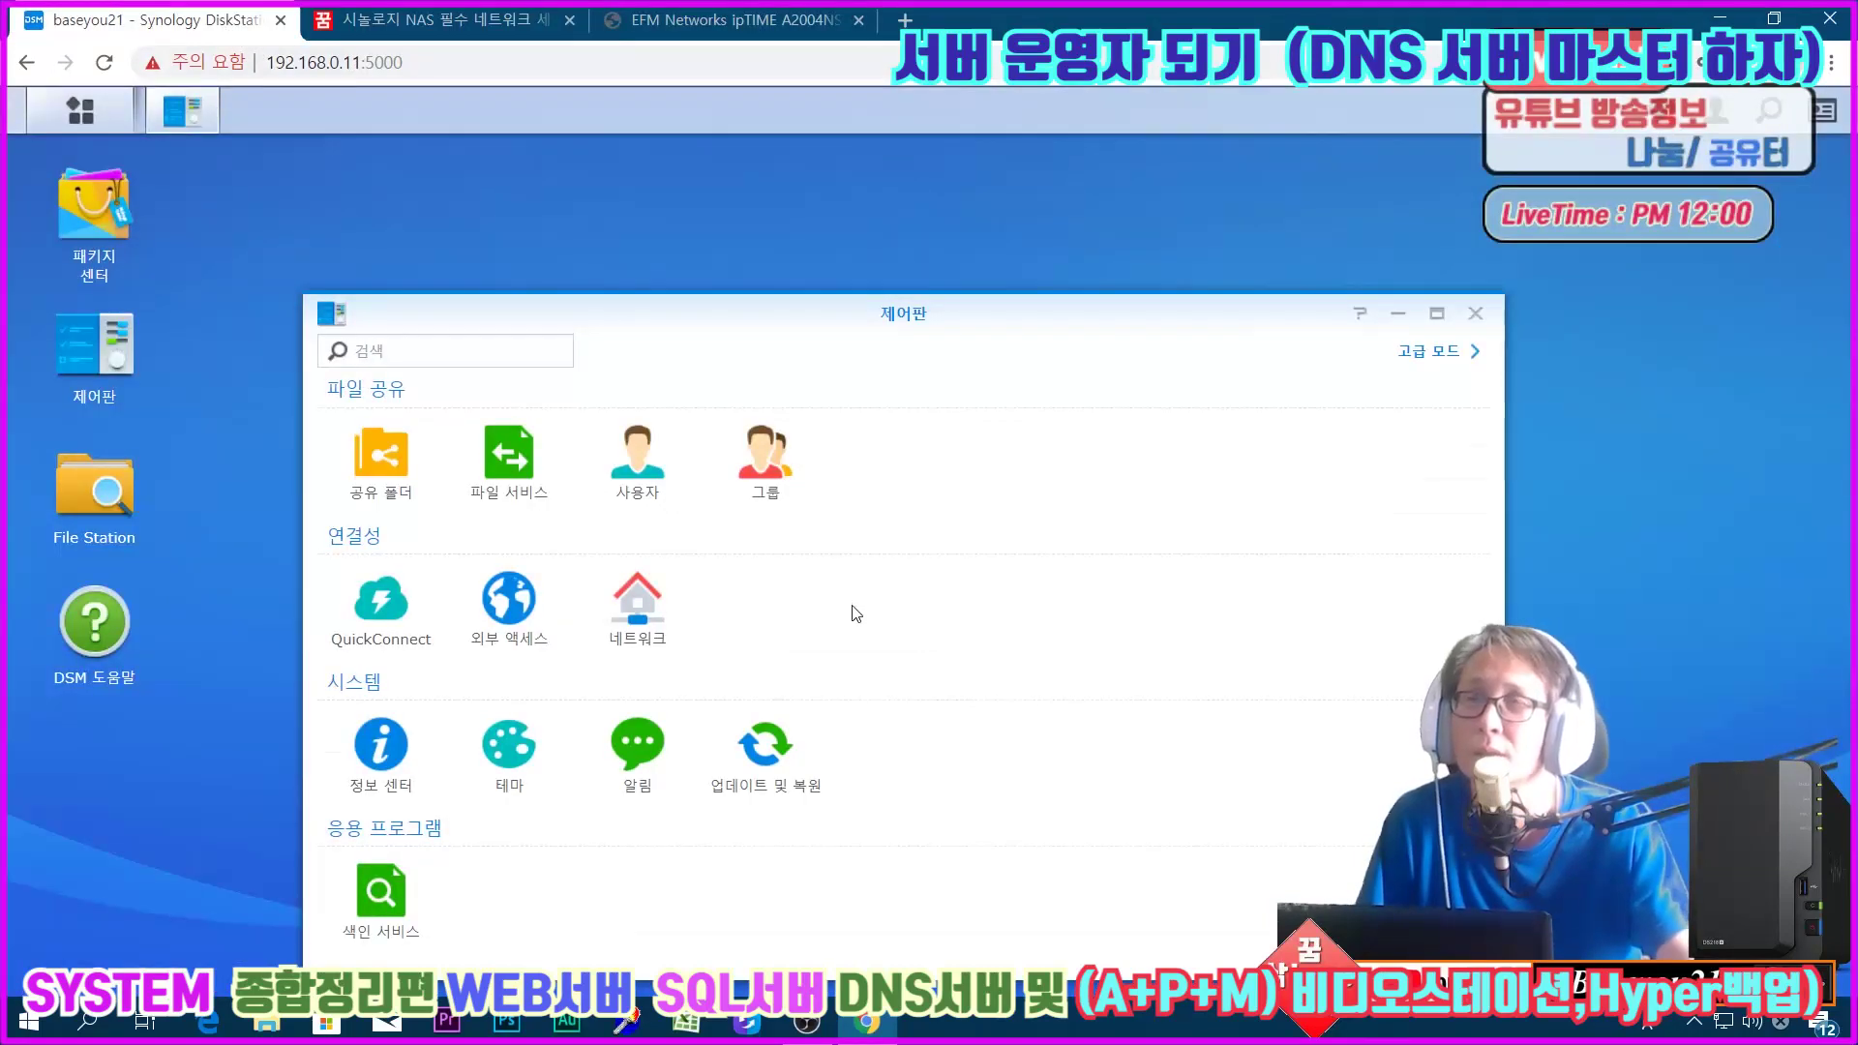
Step: In Network settings, enable manual DNS and replace primary DNS 210.220.163.82 with 39.114.43.165
click(765, 460)
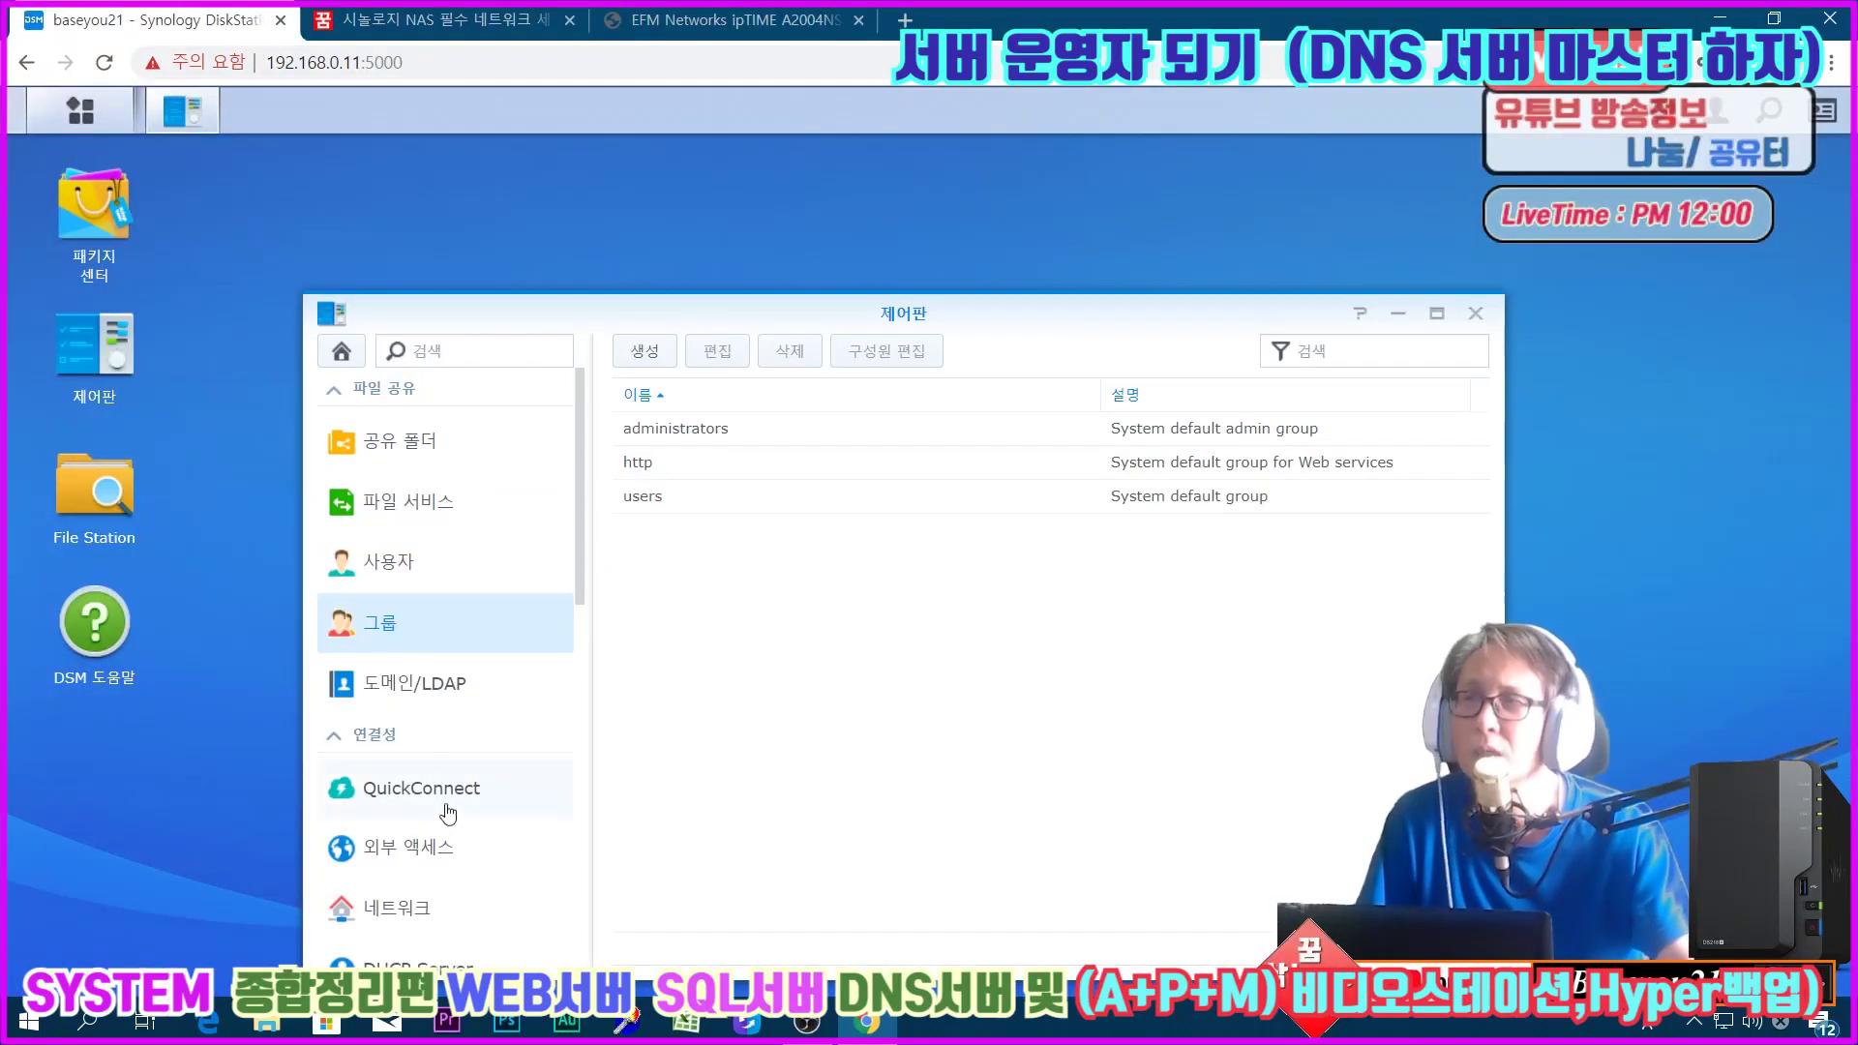
click(411, 910)
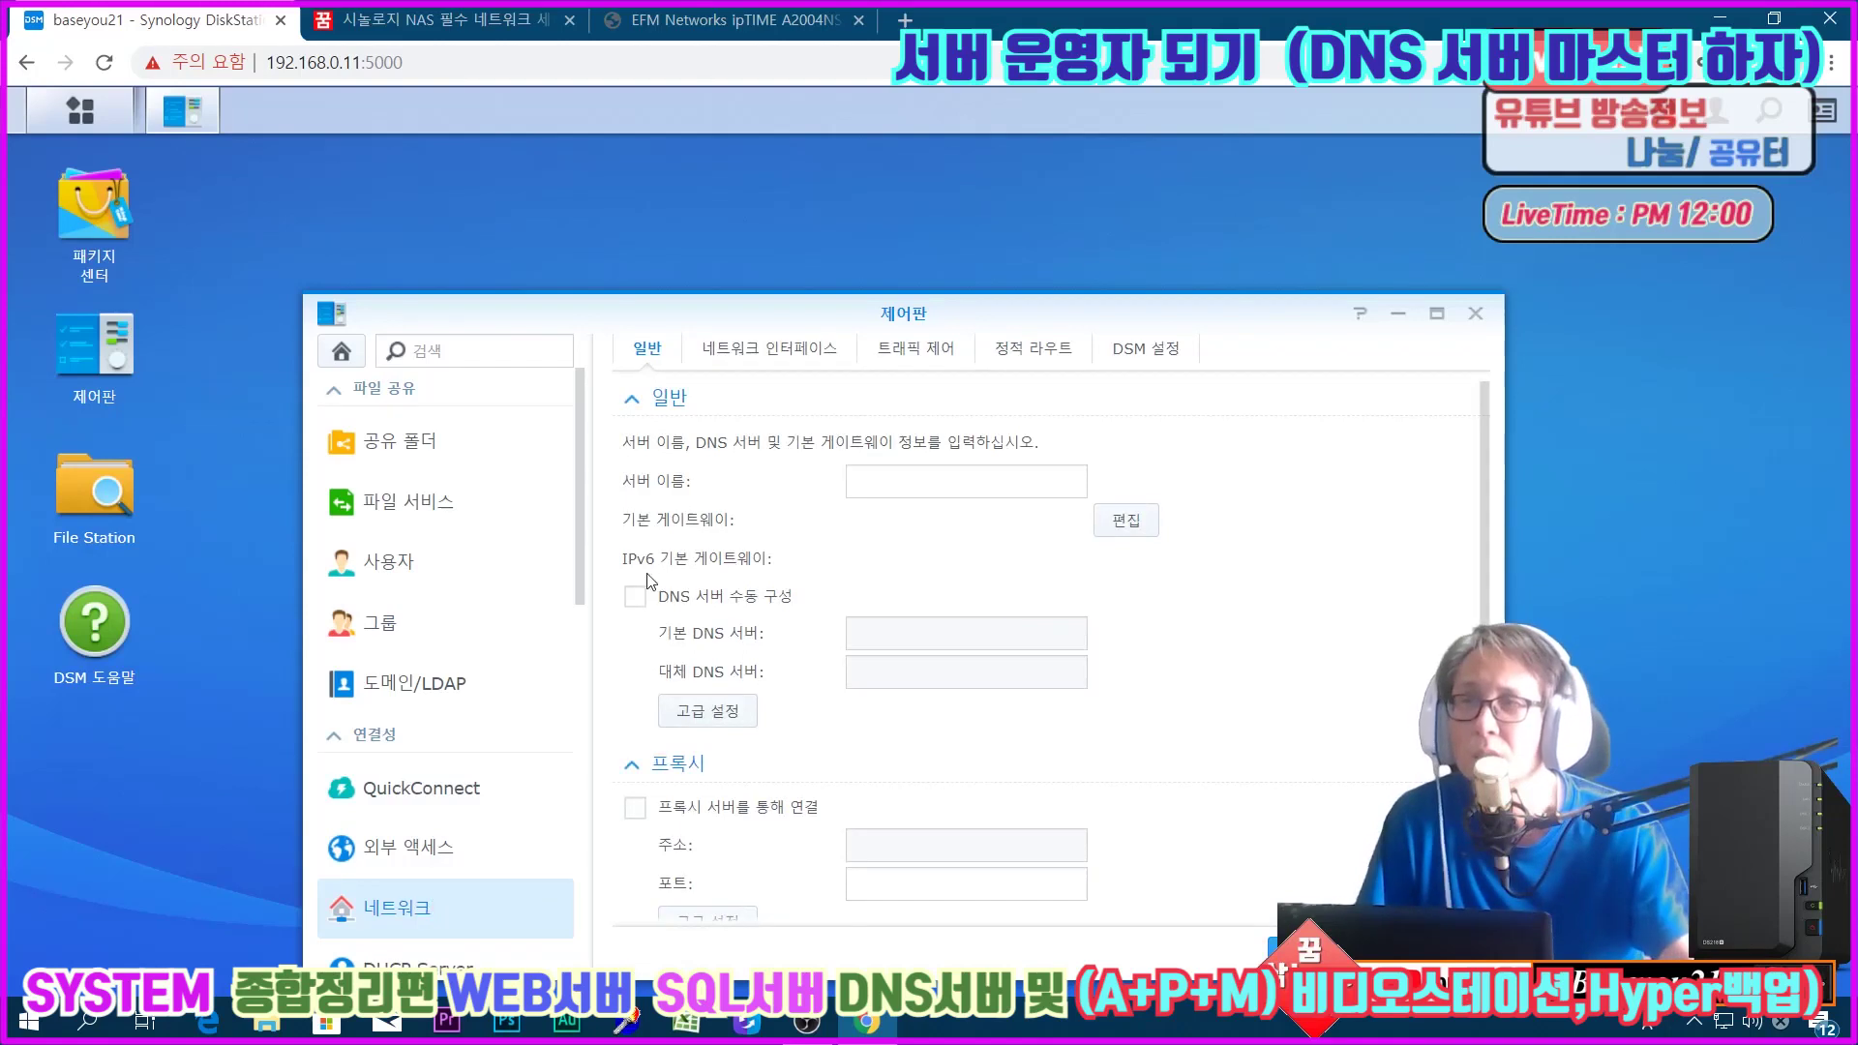
click(639, 598)
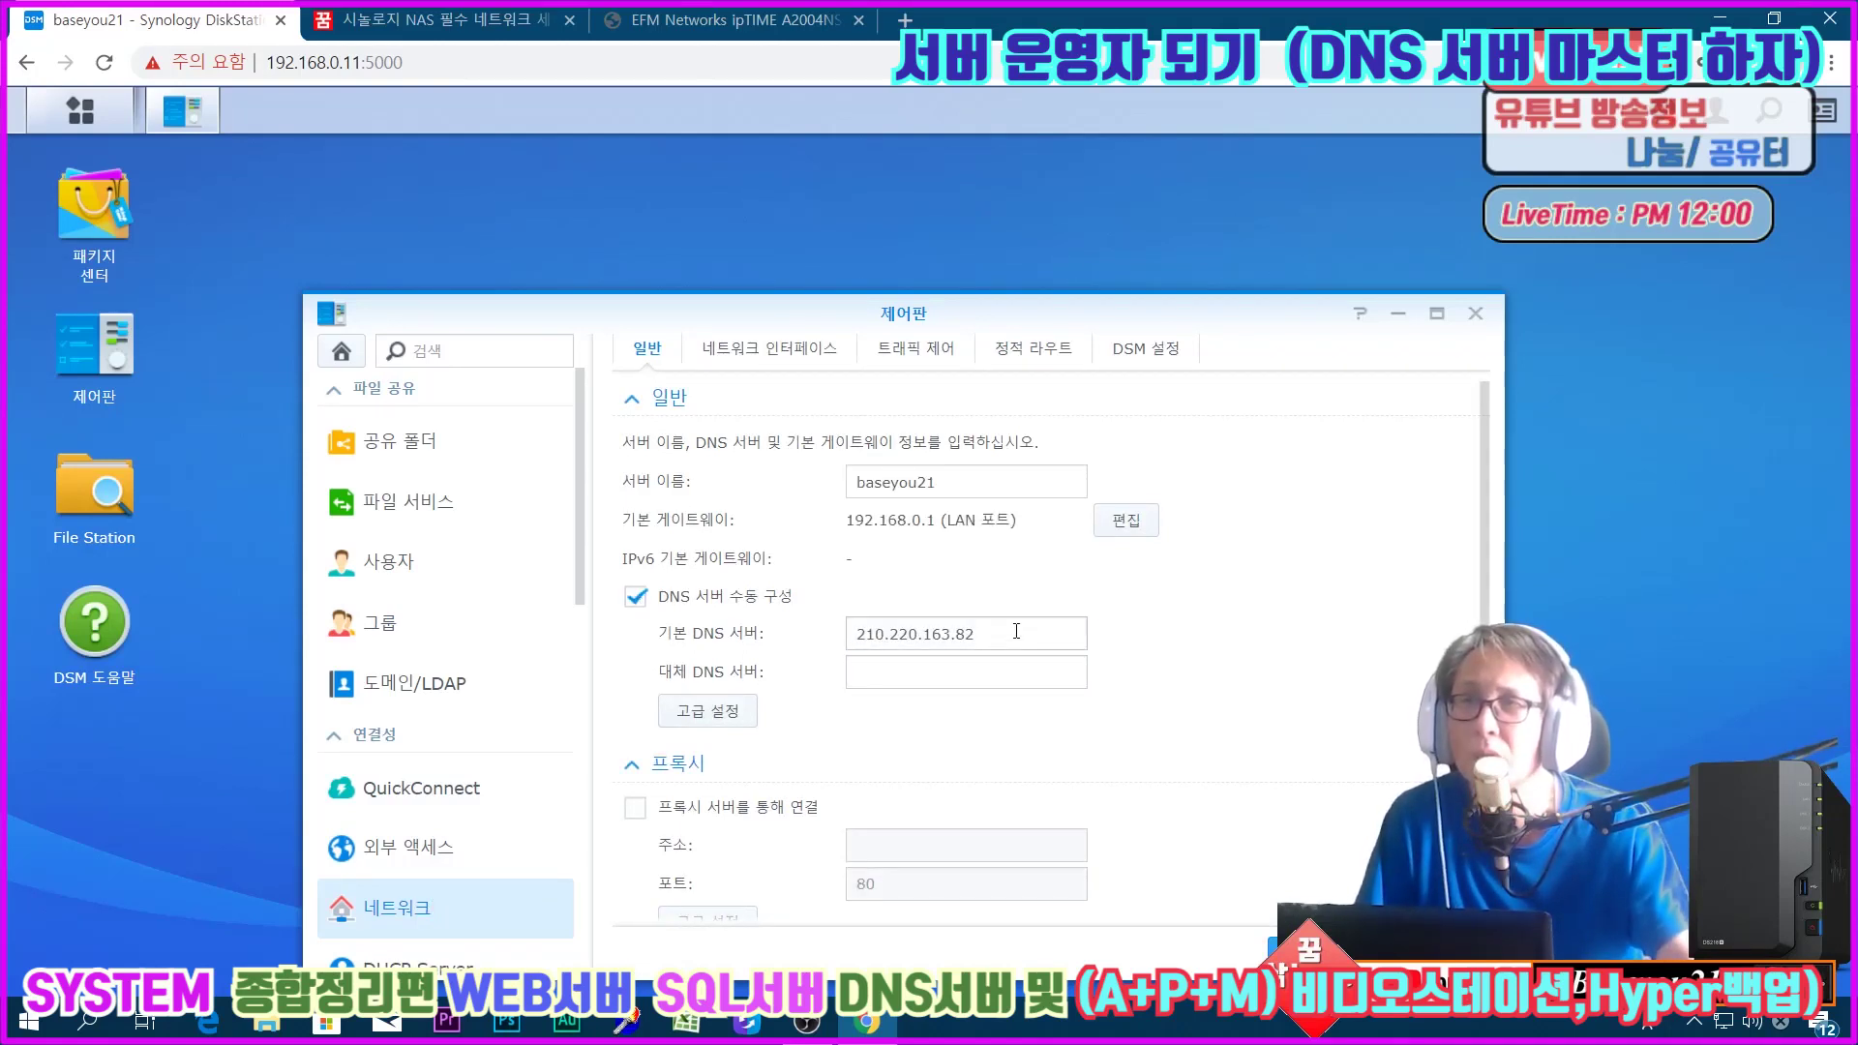
drag(1016, 631, 732, 630)
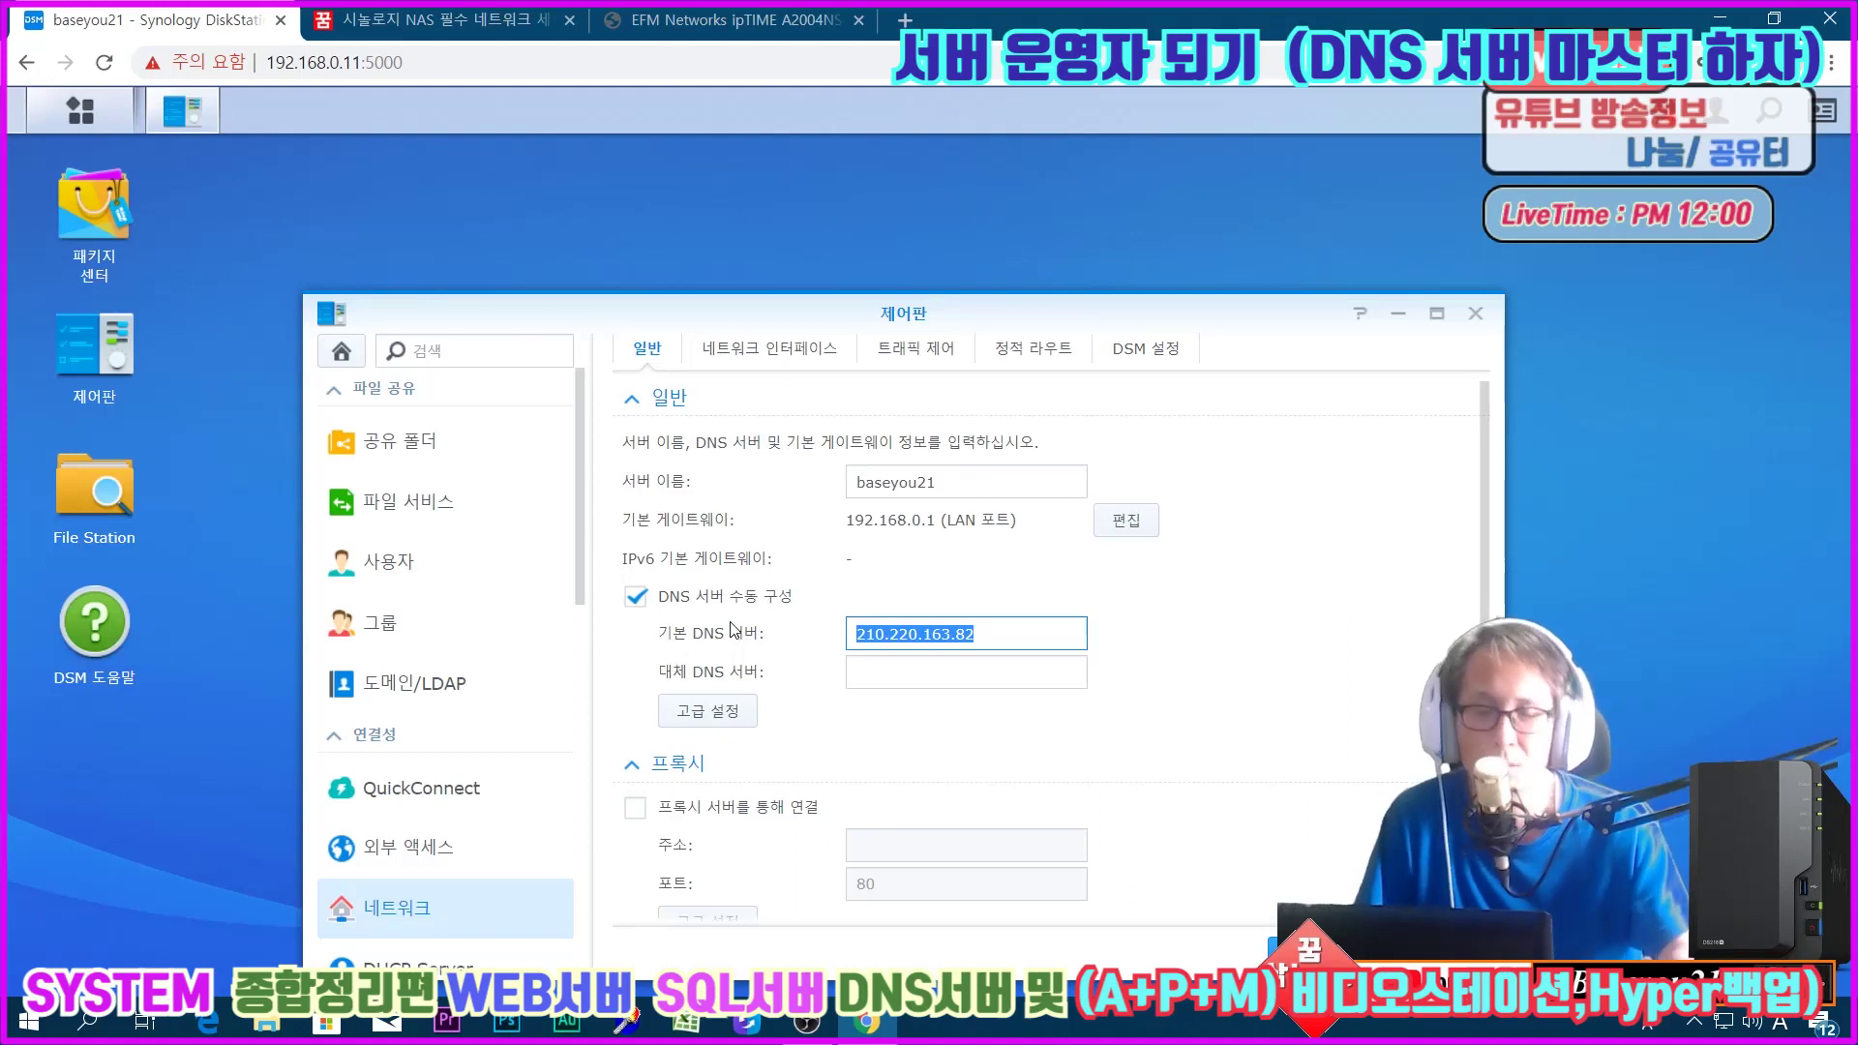
text(39.114)
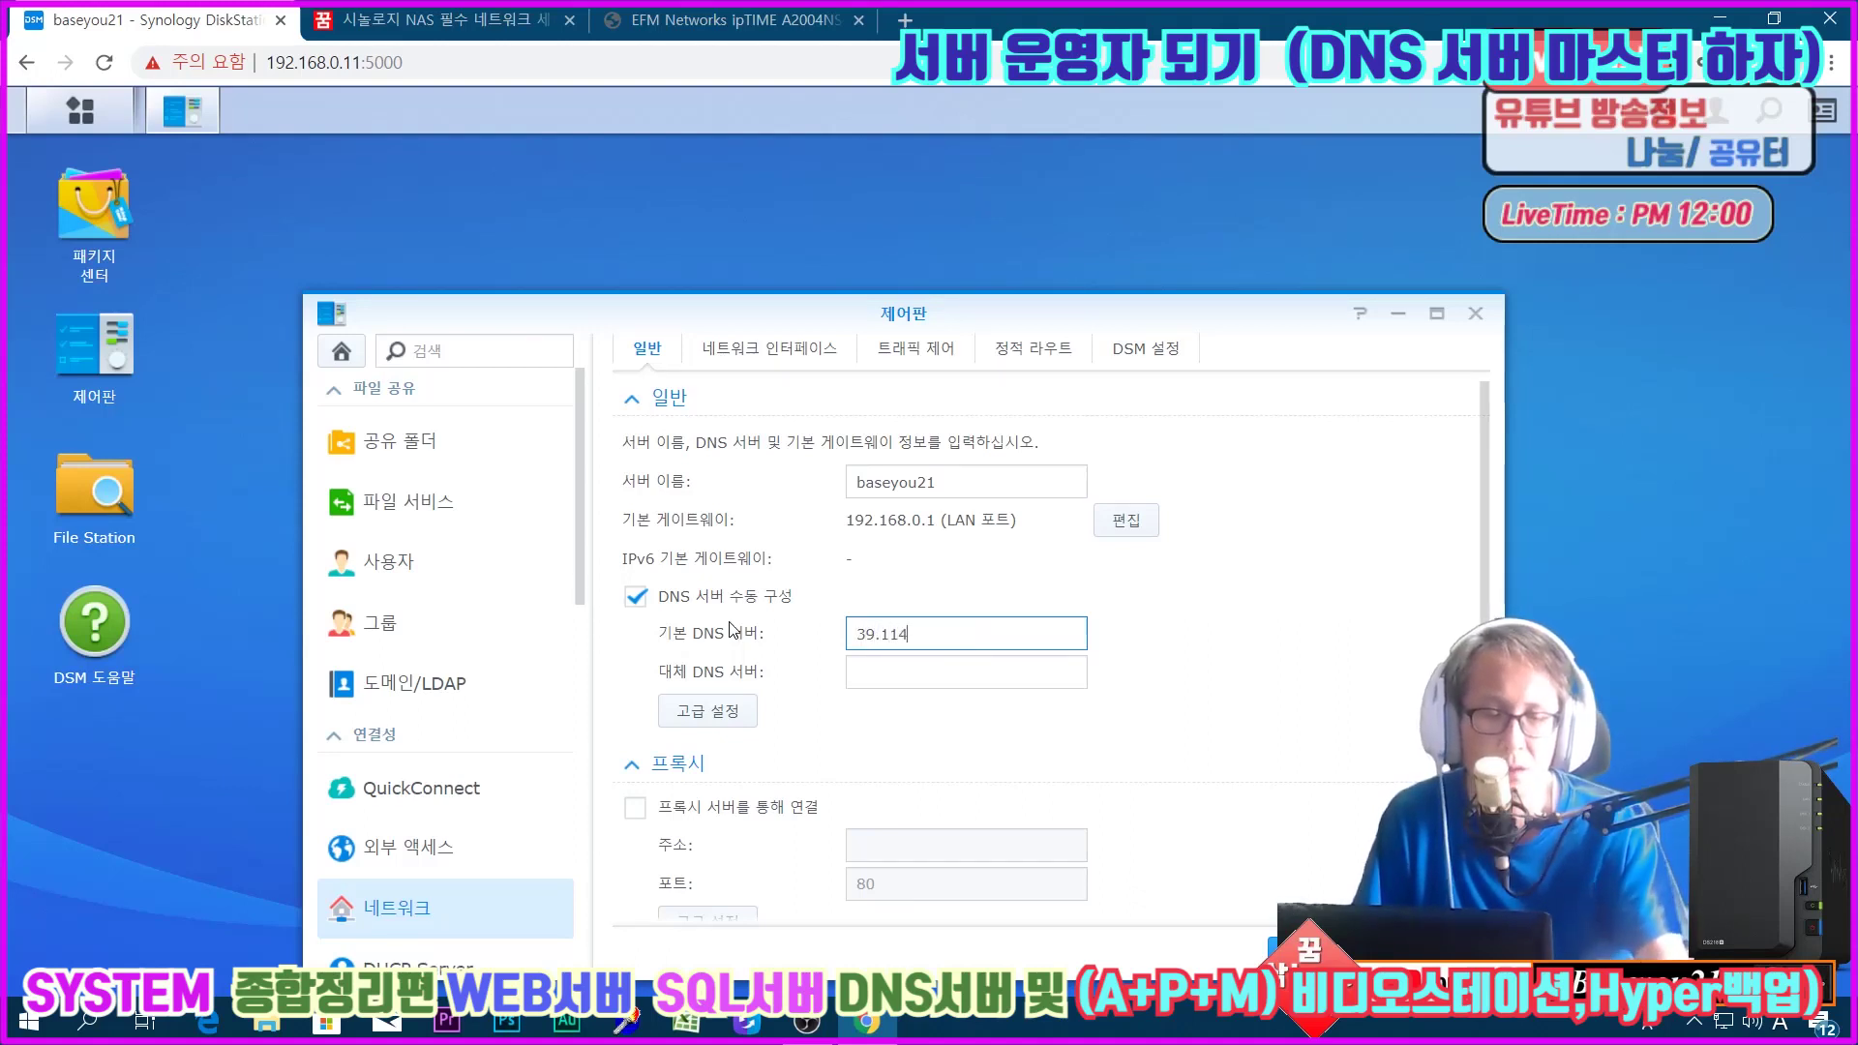
text(.43.165)
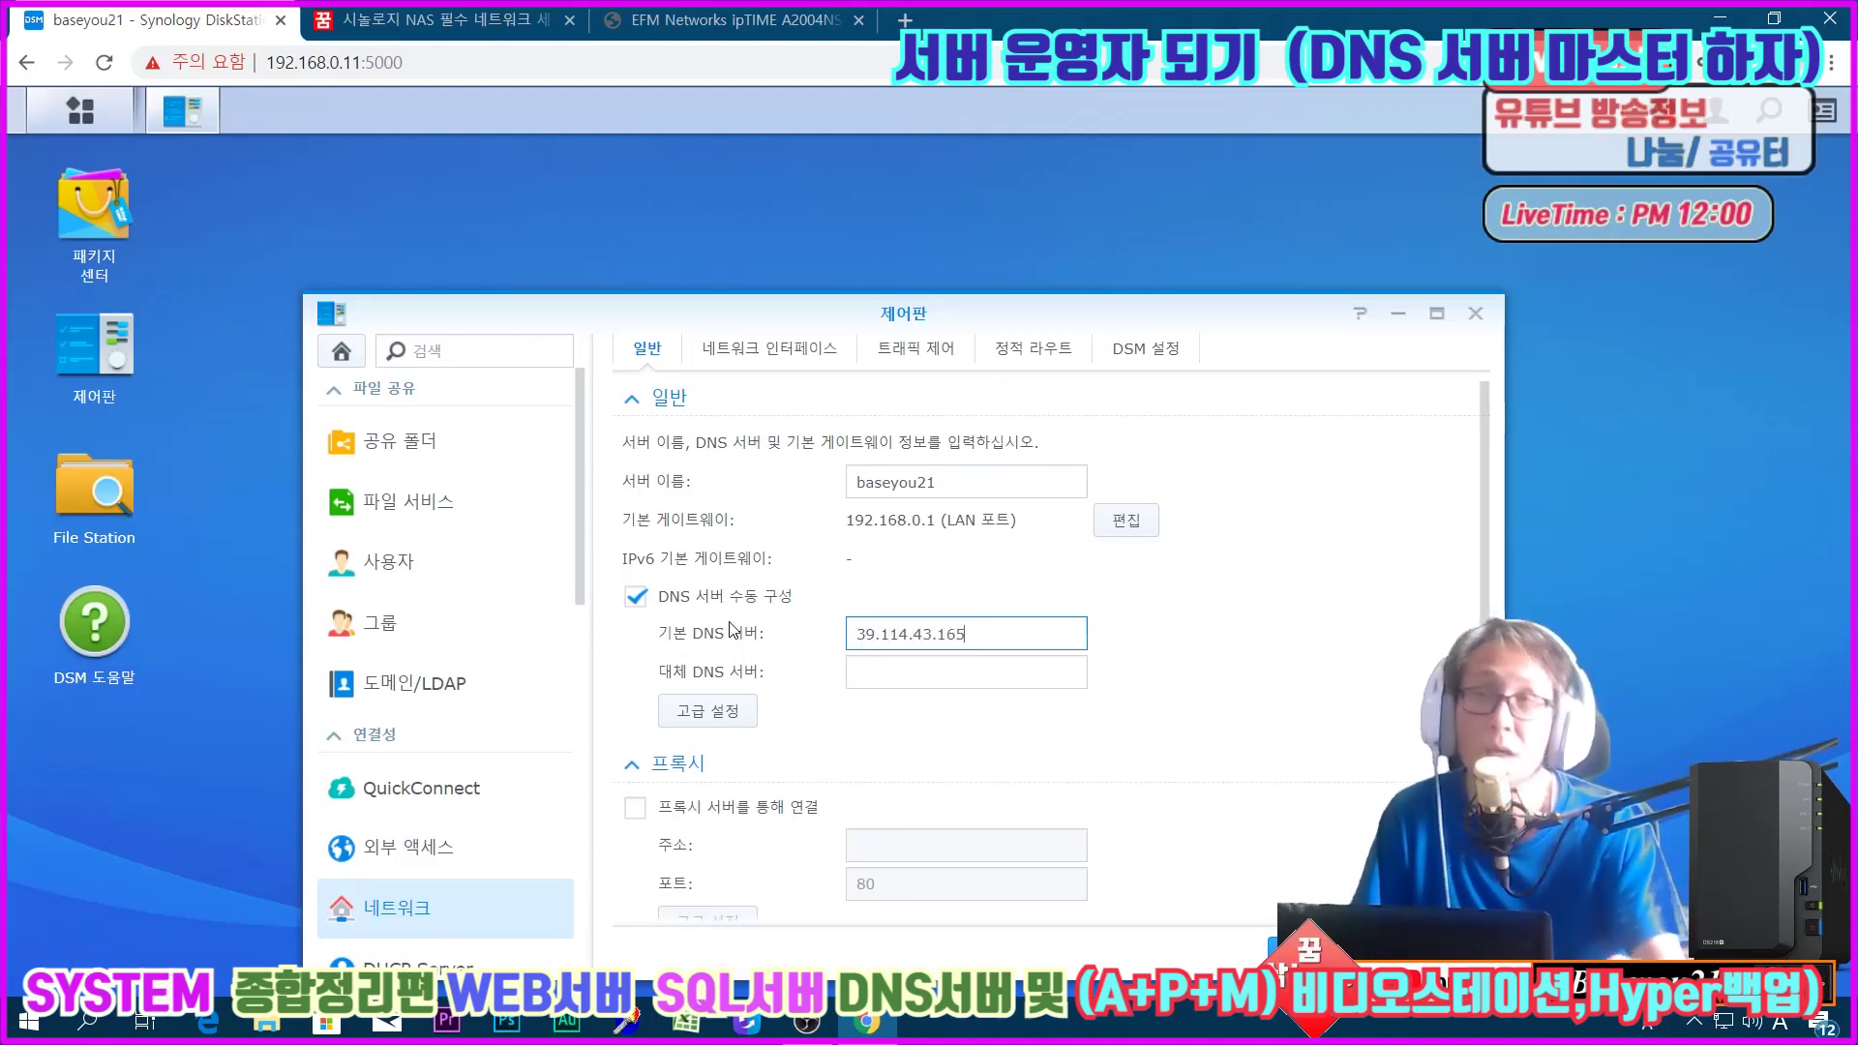
click(920, 672)
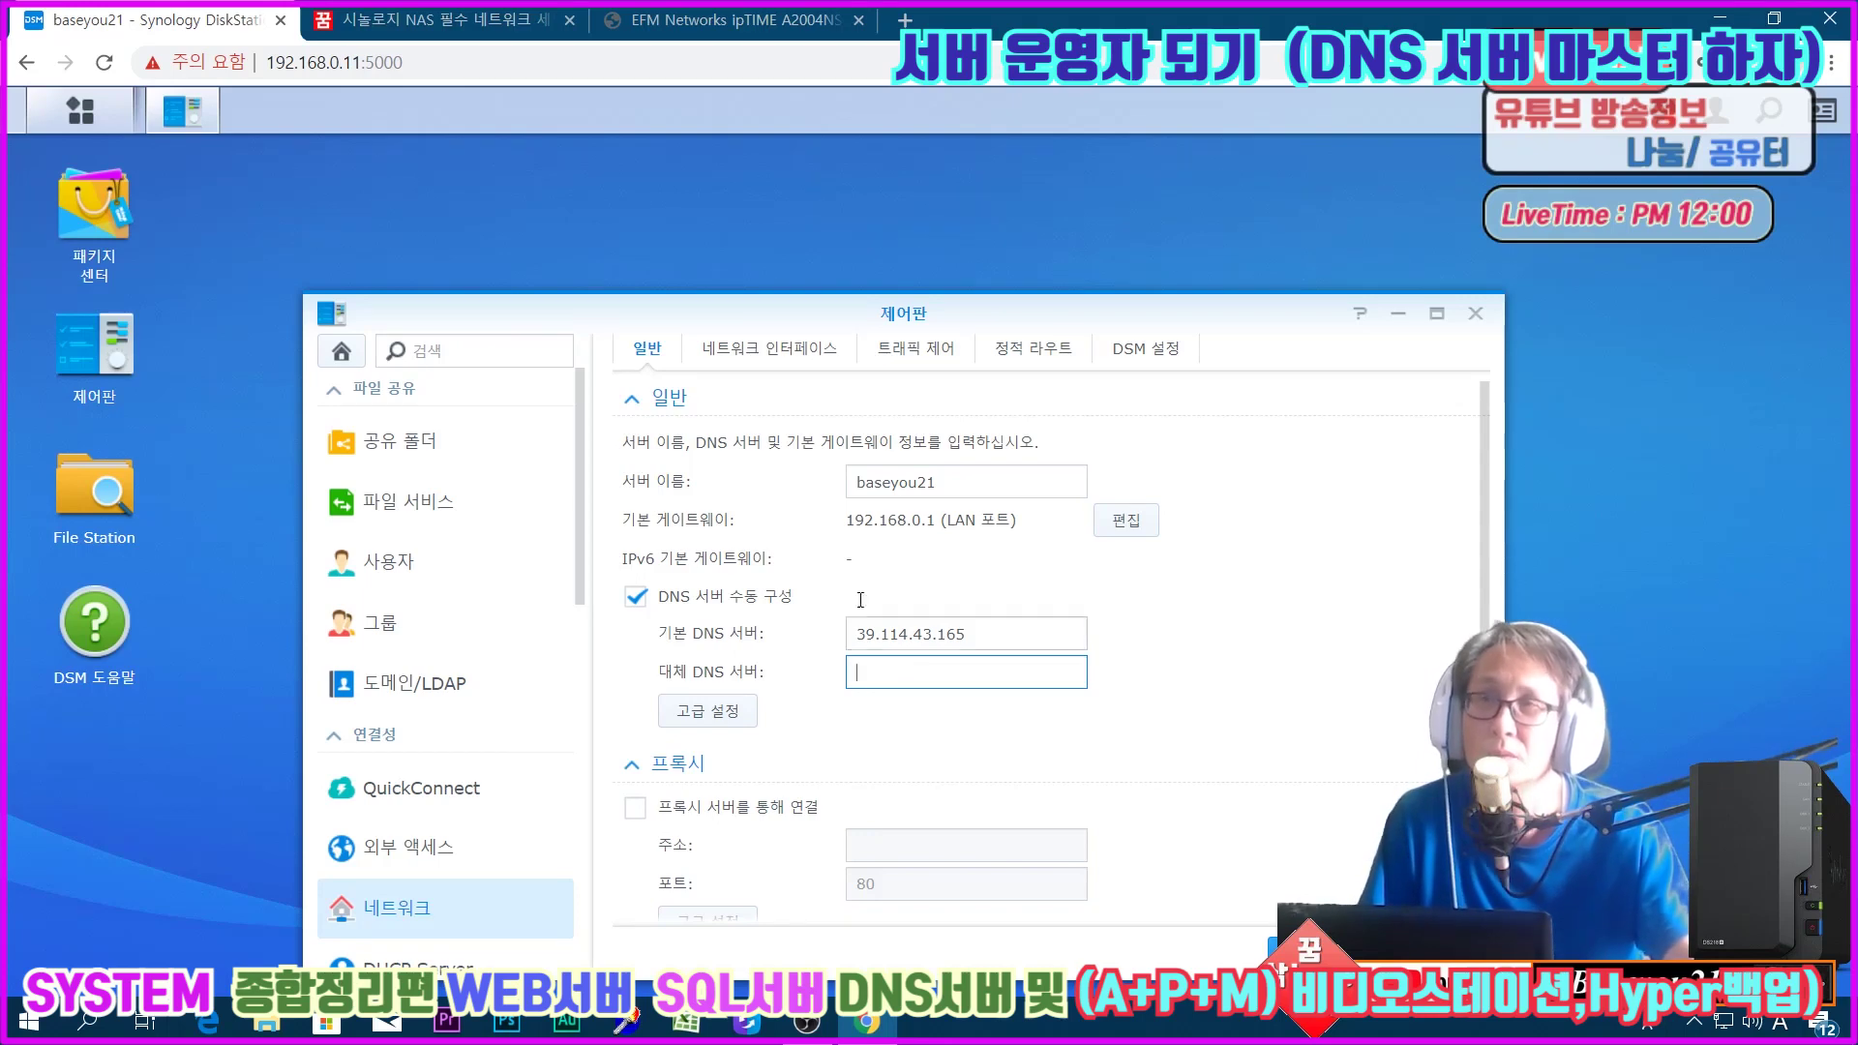
Step: Load the second NAS at cjoon.com:5801, open its network settings, and copy primary DNS 115.23.16.192
click(905, 20)
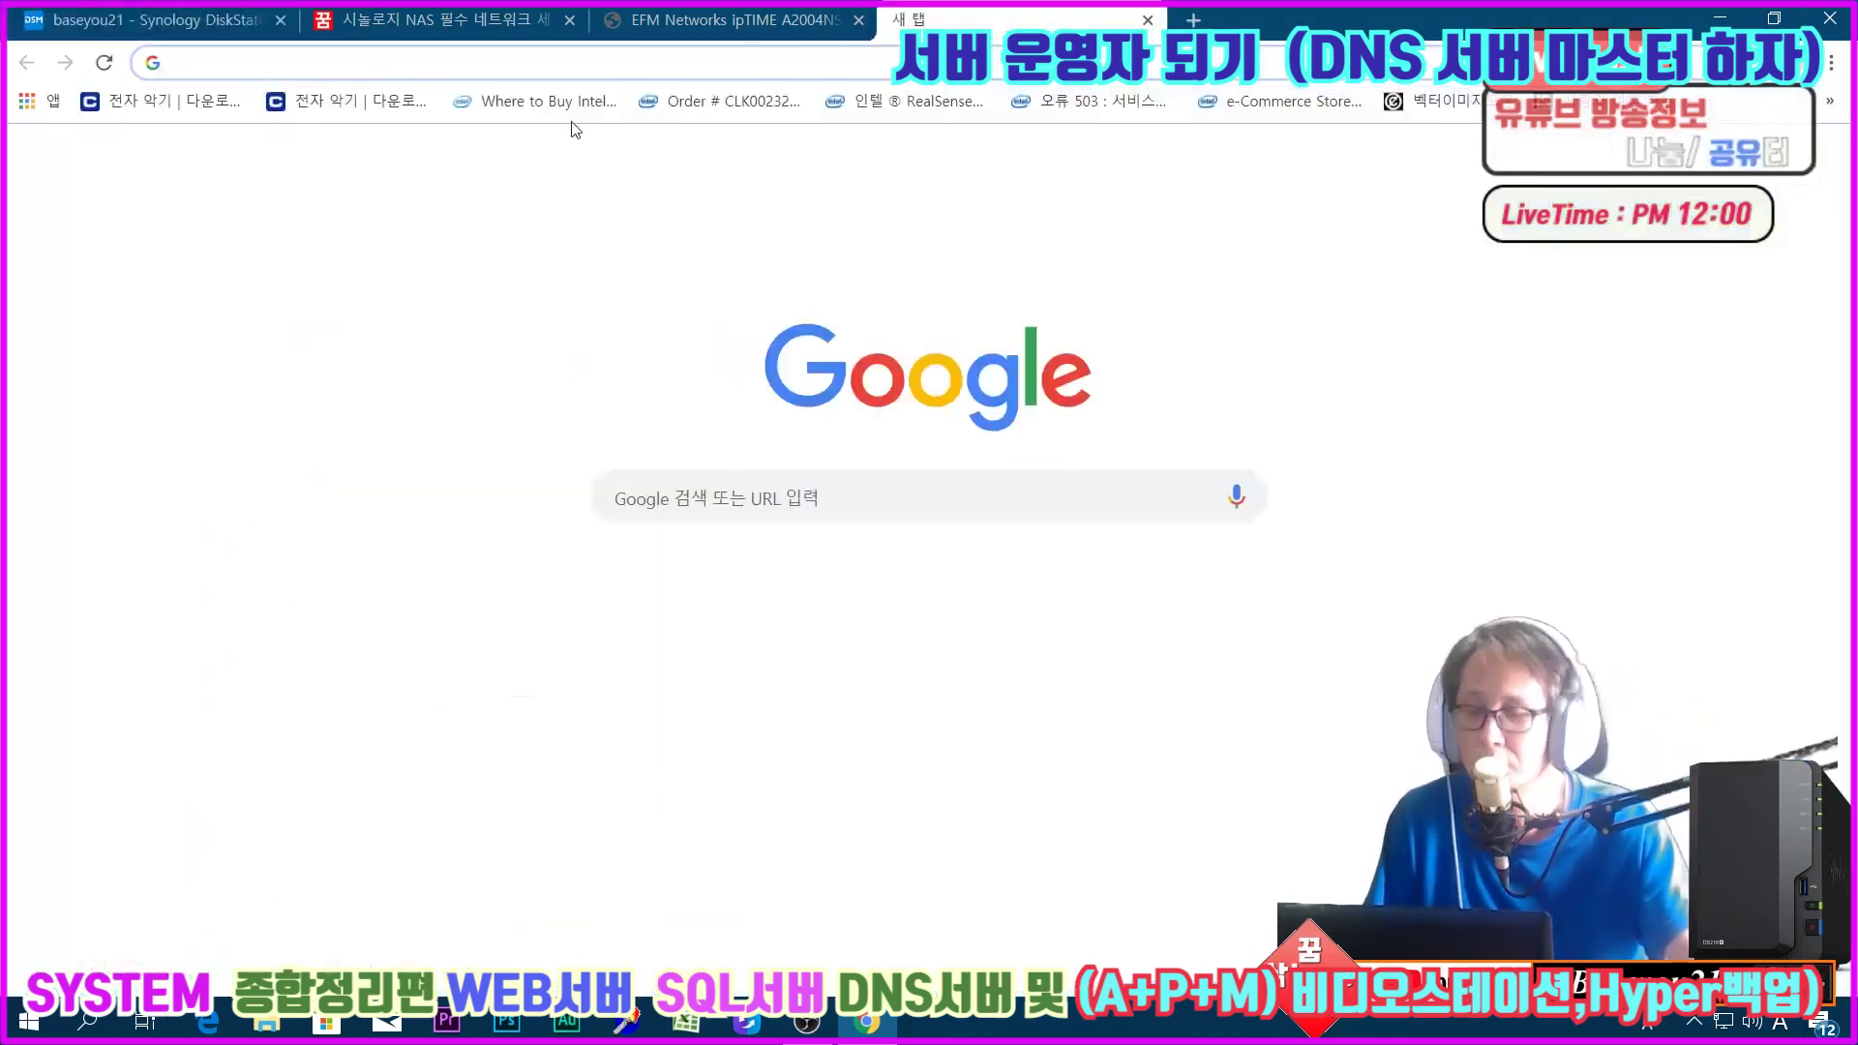
text(cjoon.com:5801)
key(Return)
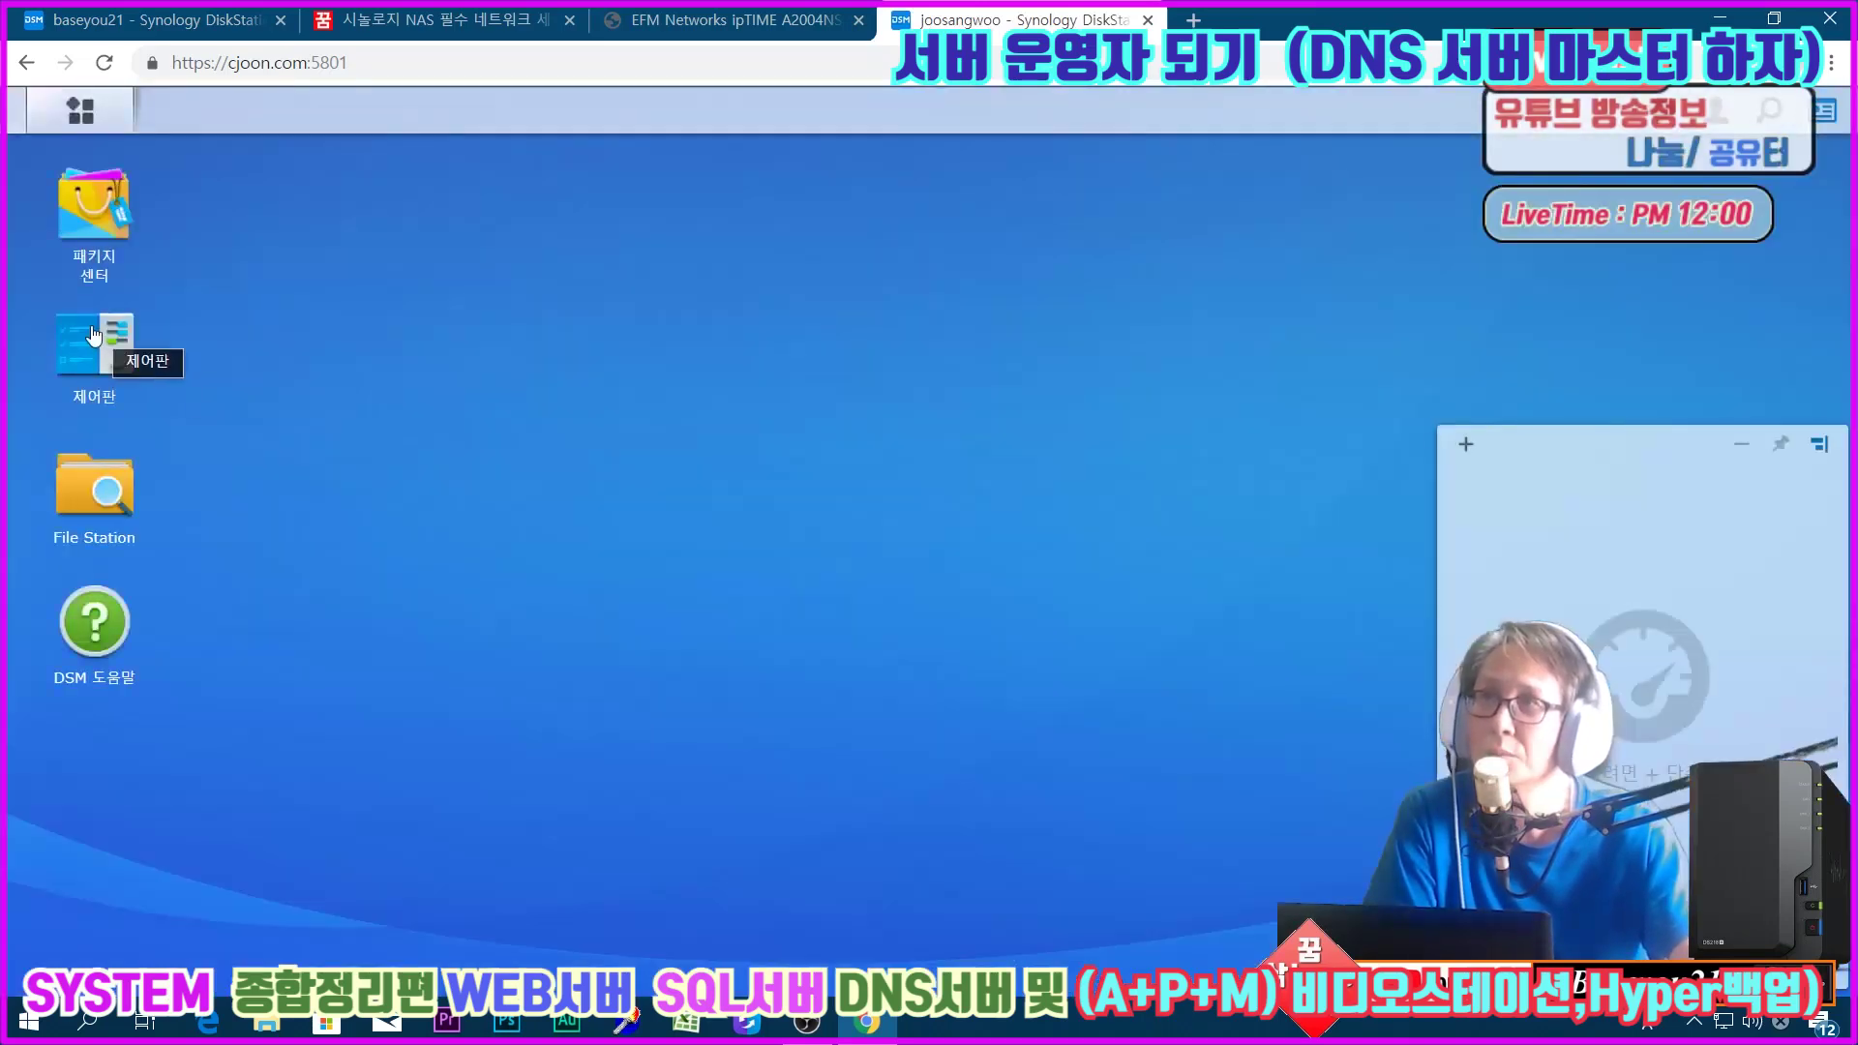
click(104, 342)
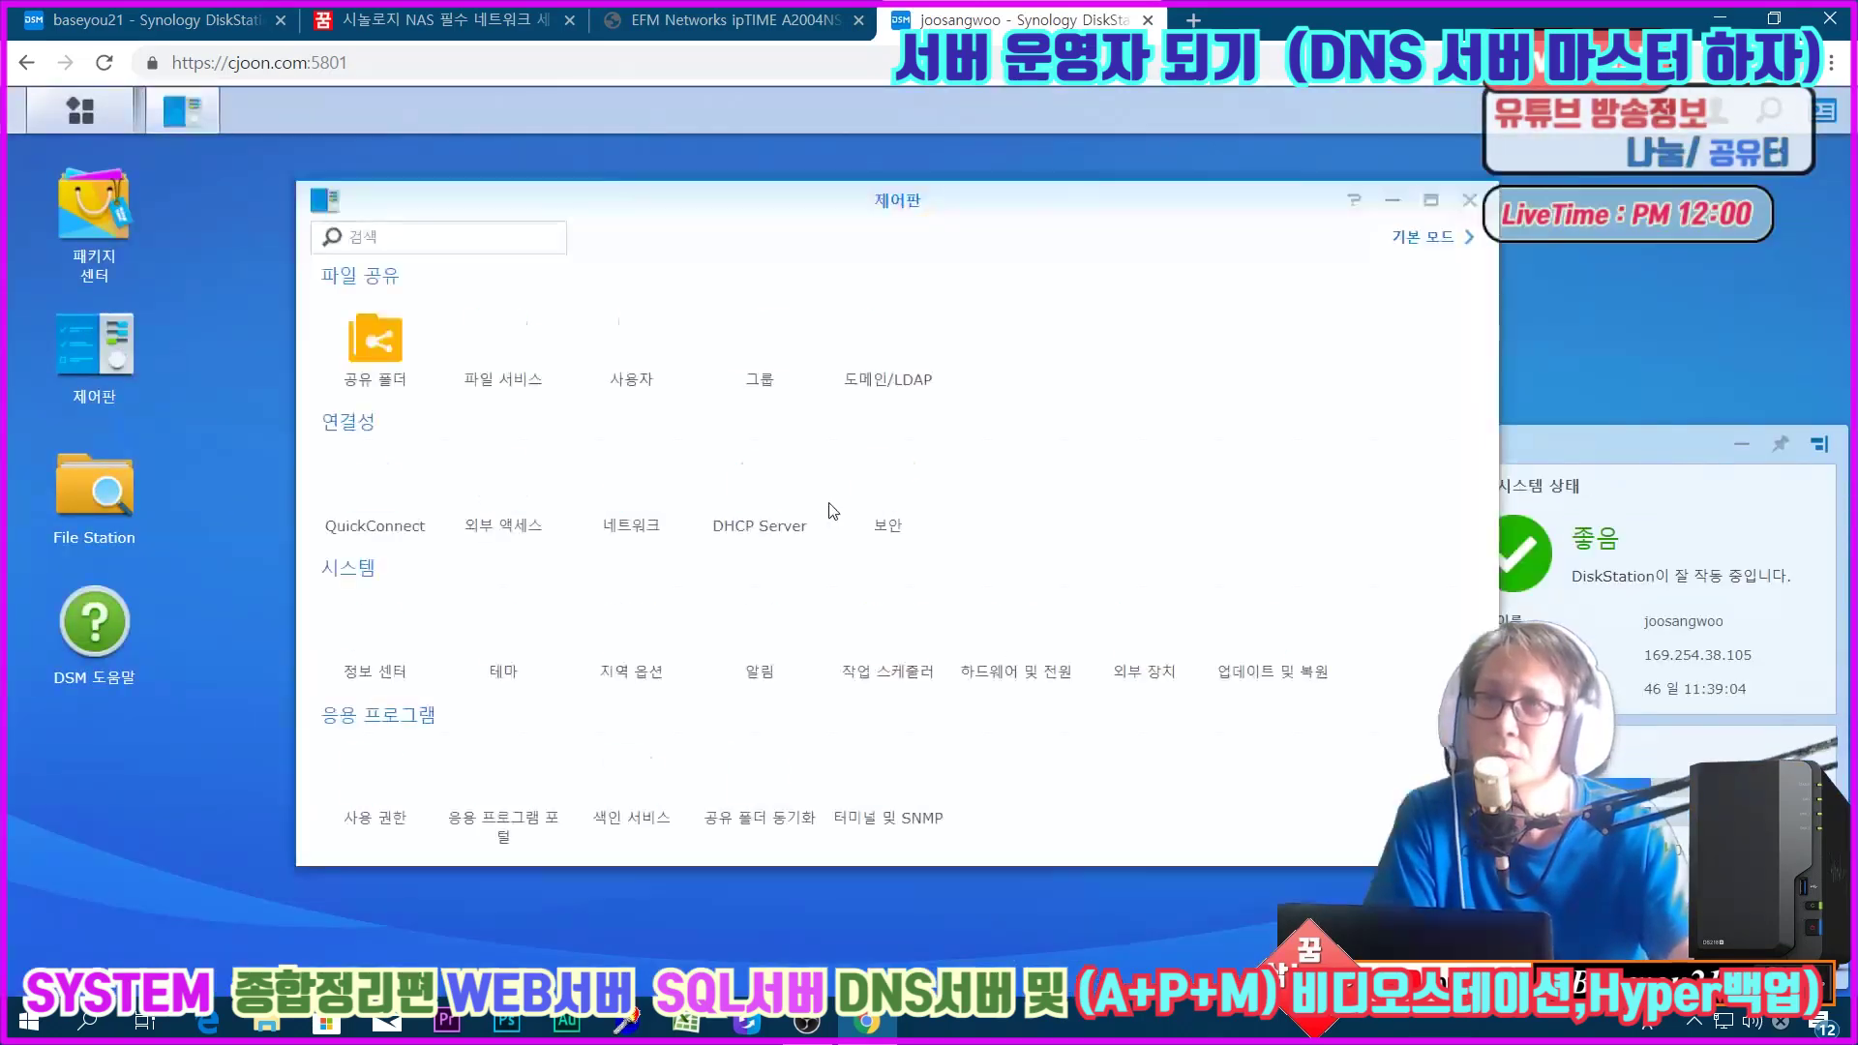
click(633, 523)
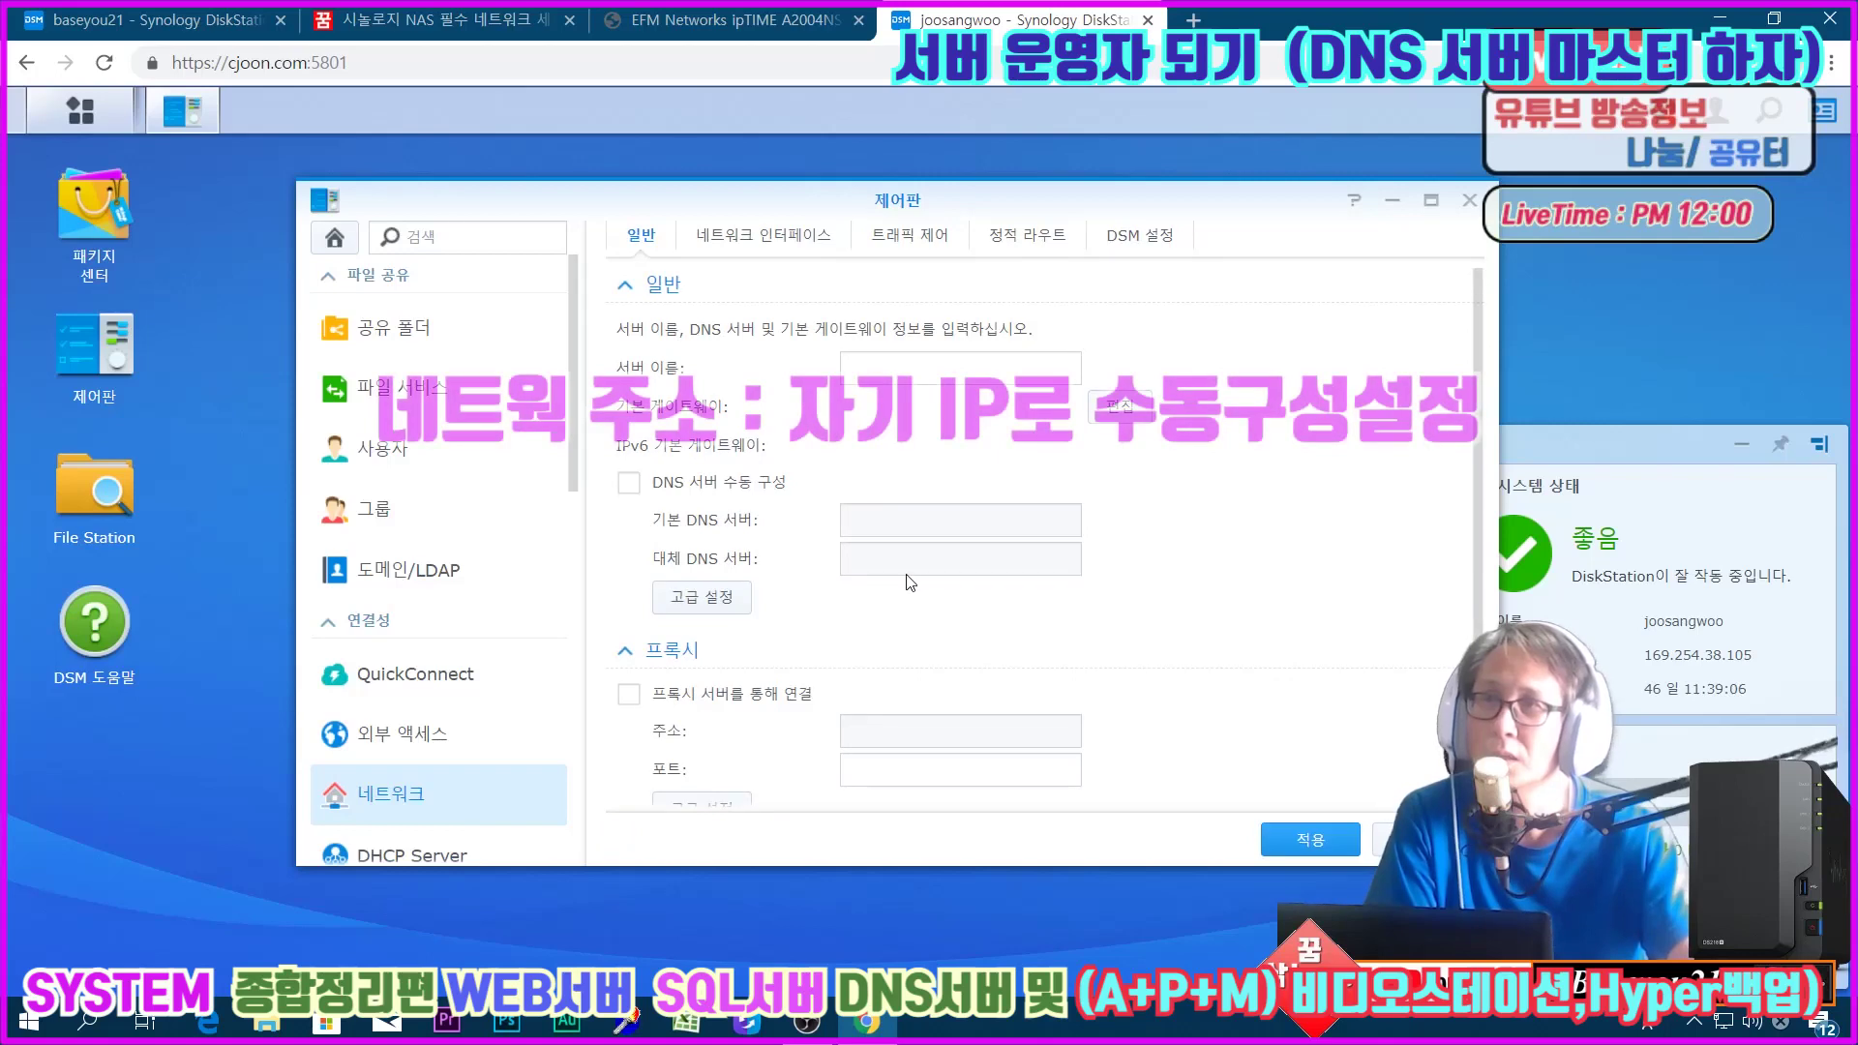
drag(987, 521, 630, 490)
key(ctrl+c)
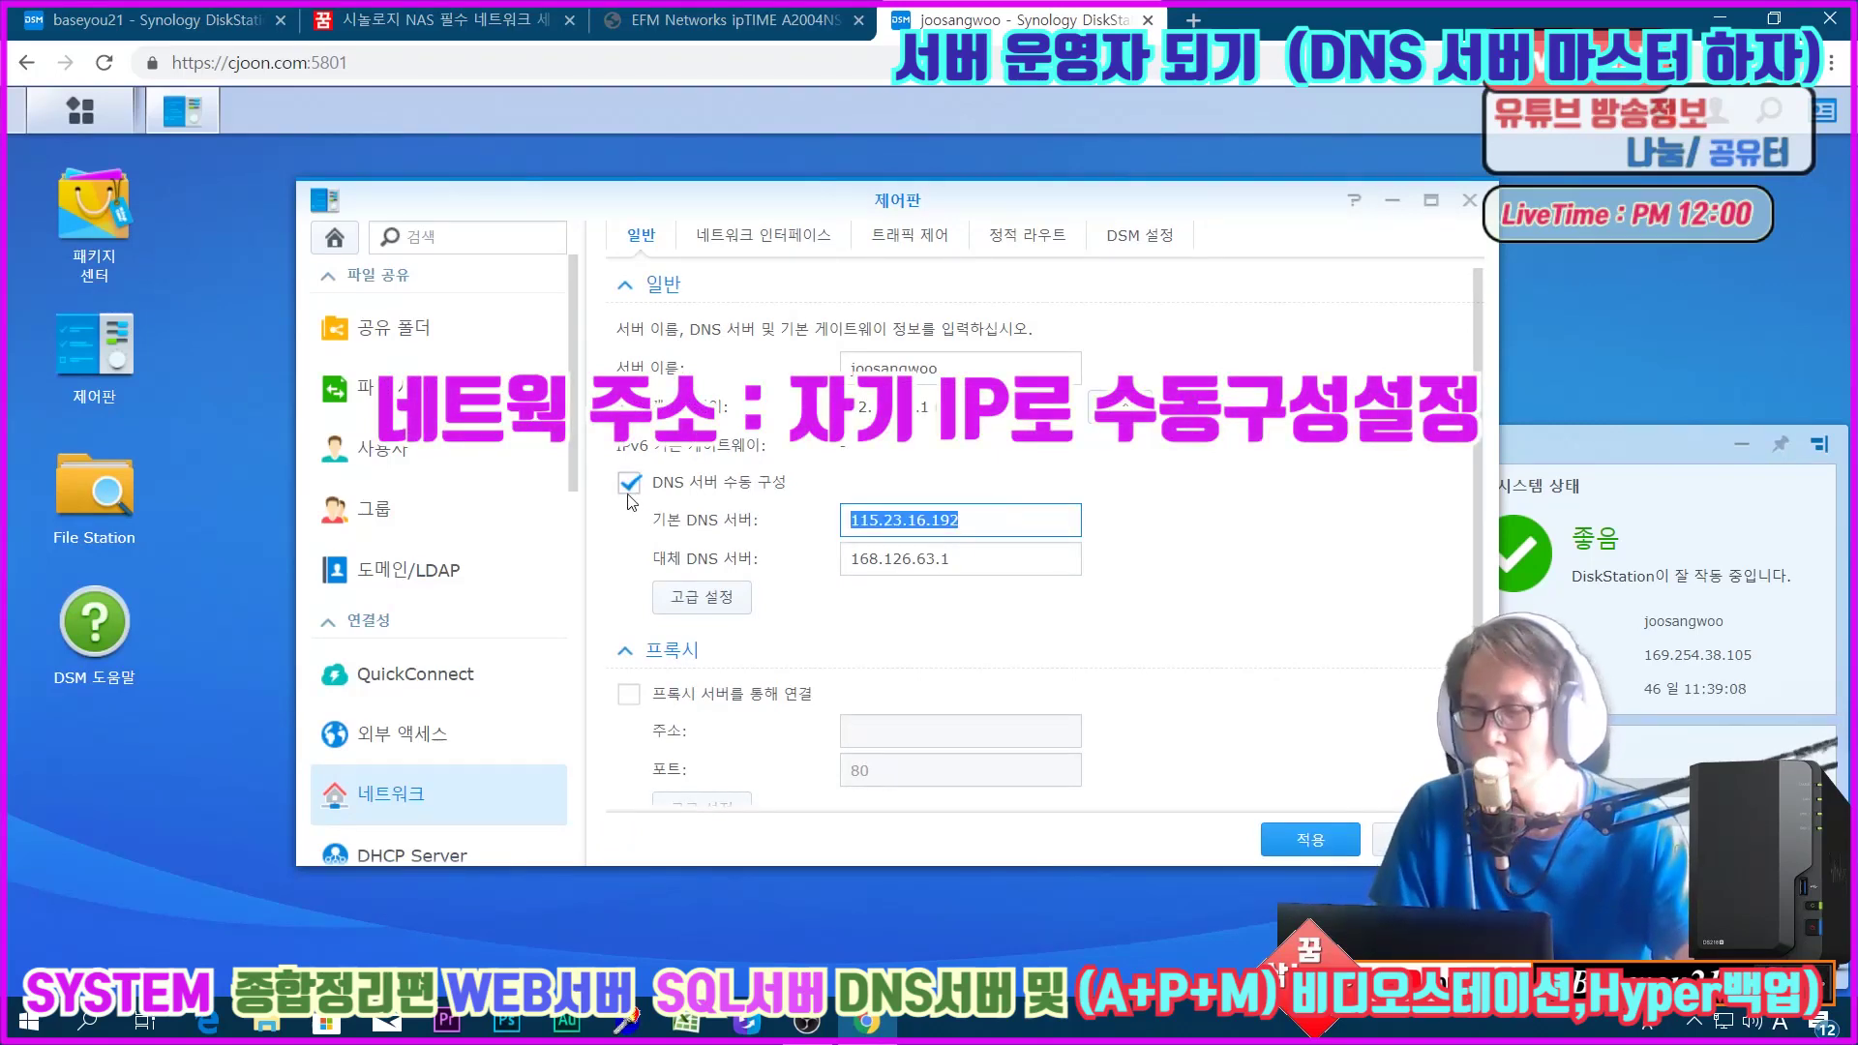
Step: On the first NAS, paste 115.23.16.192 as alternate DNS, review gateway order unchanged, and apply
click(145, 20)
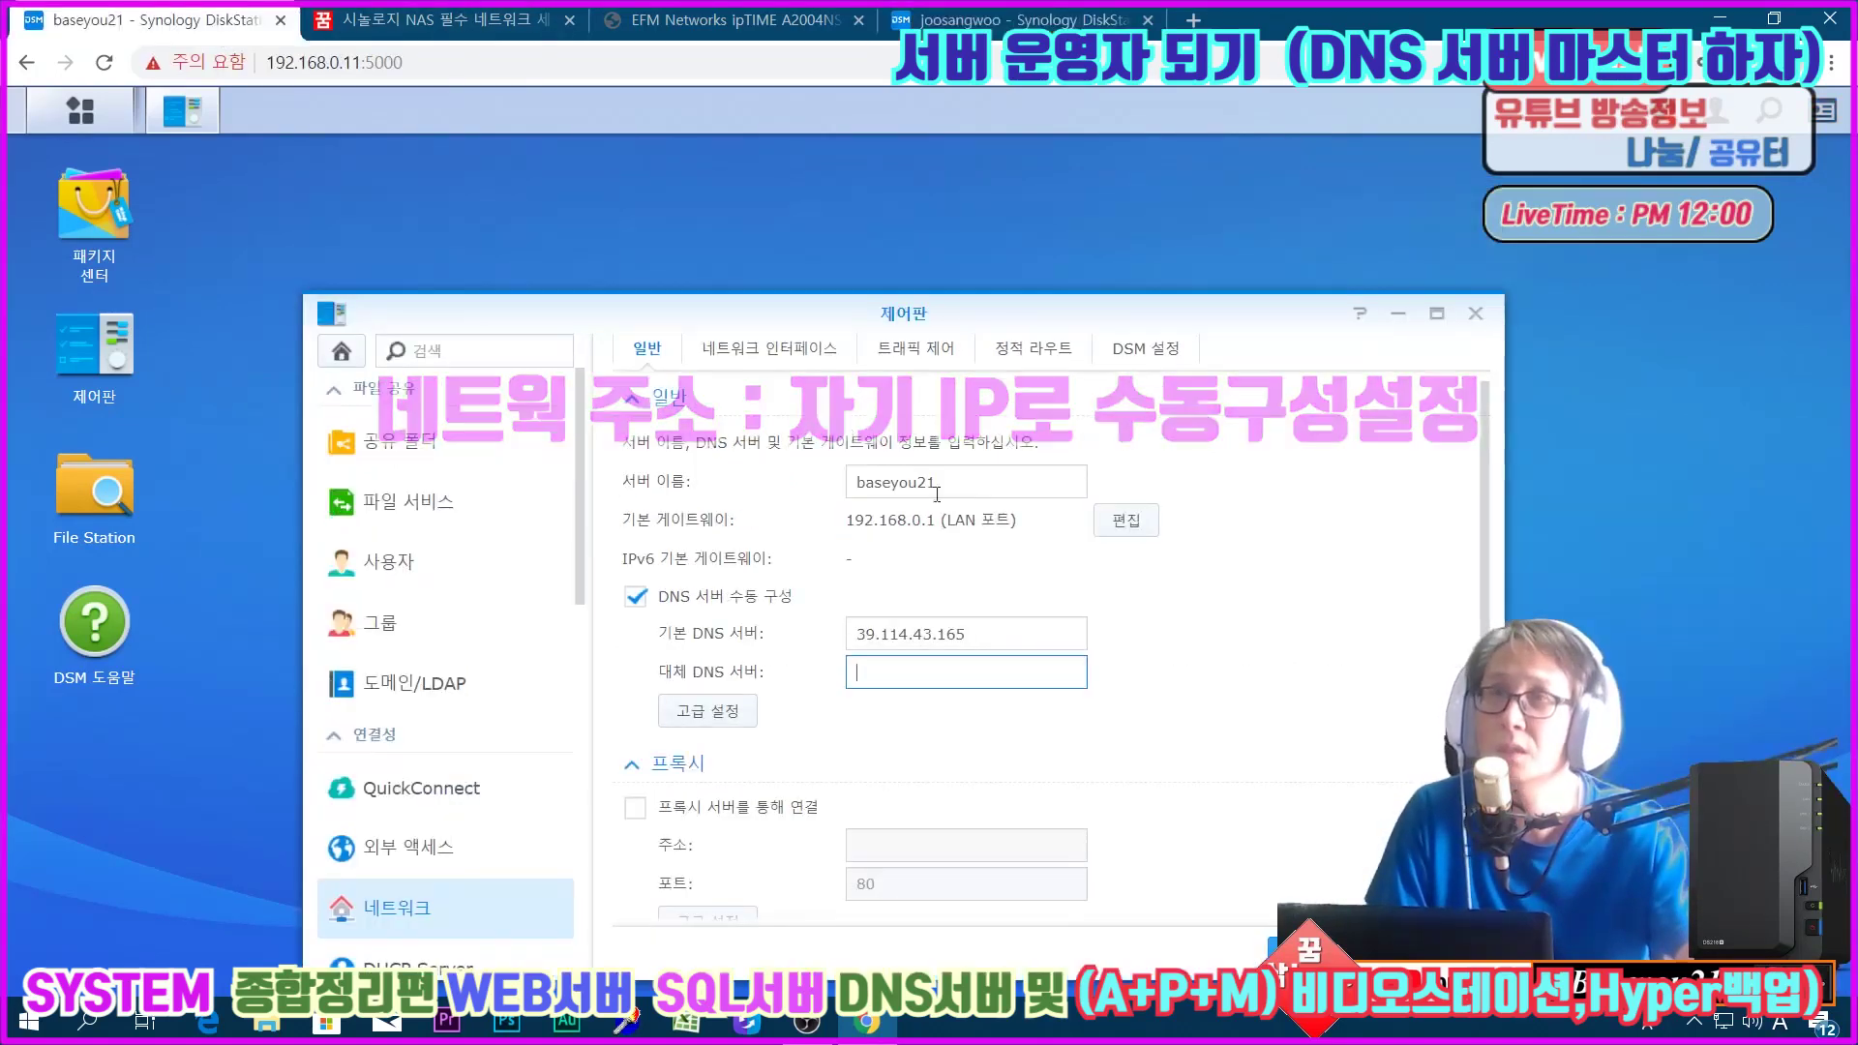
key(ctrl+v)
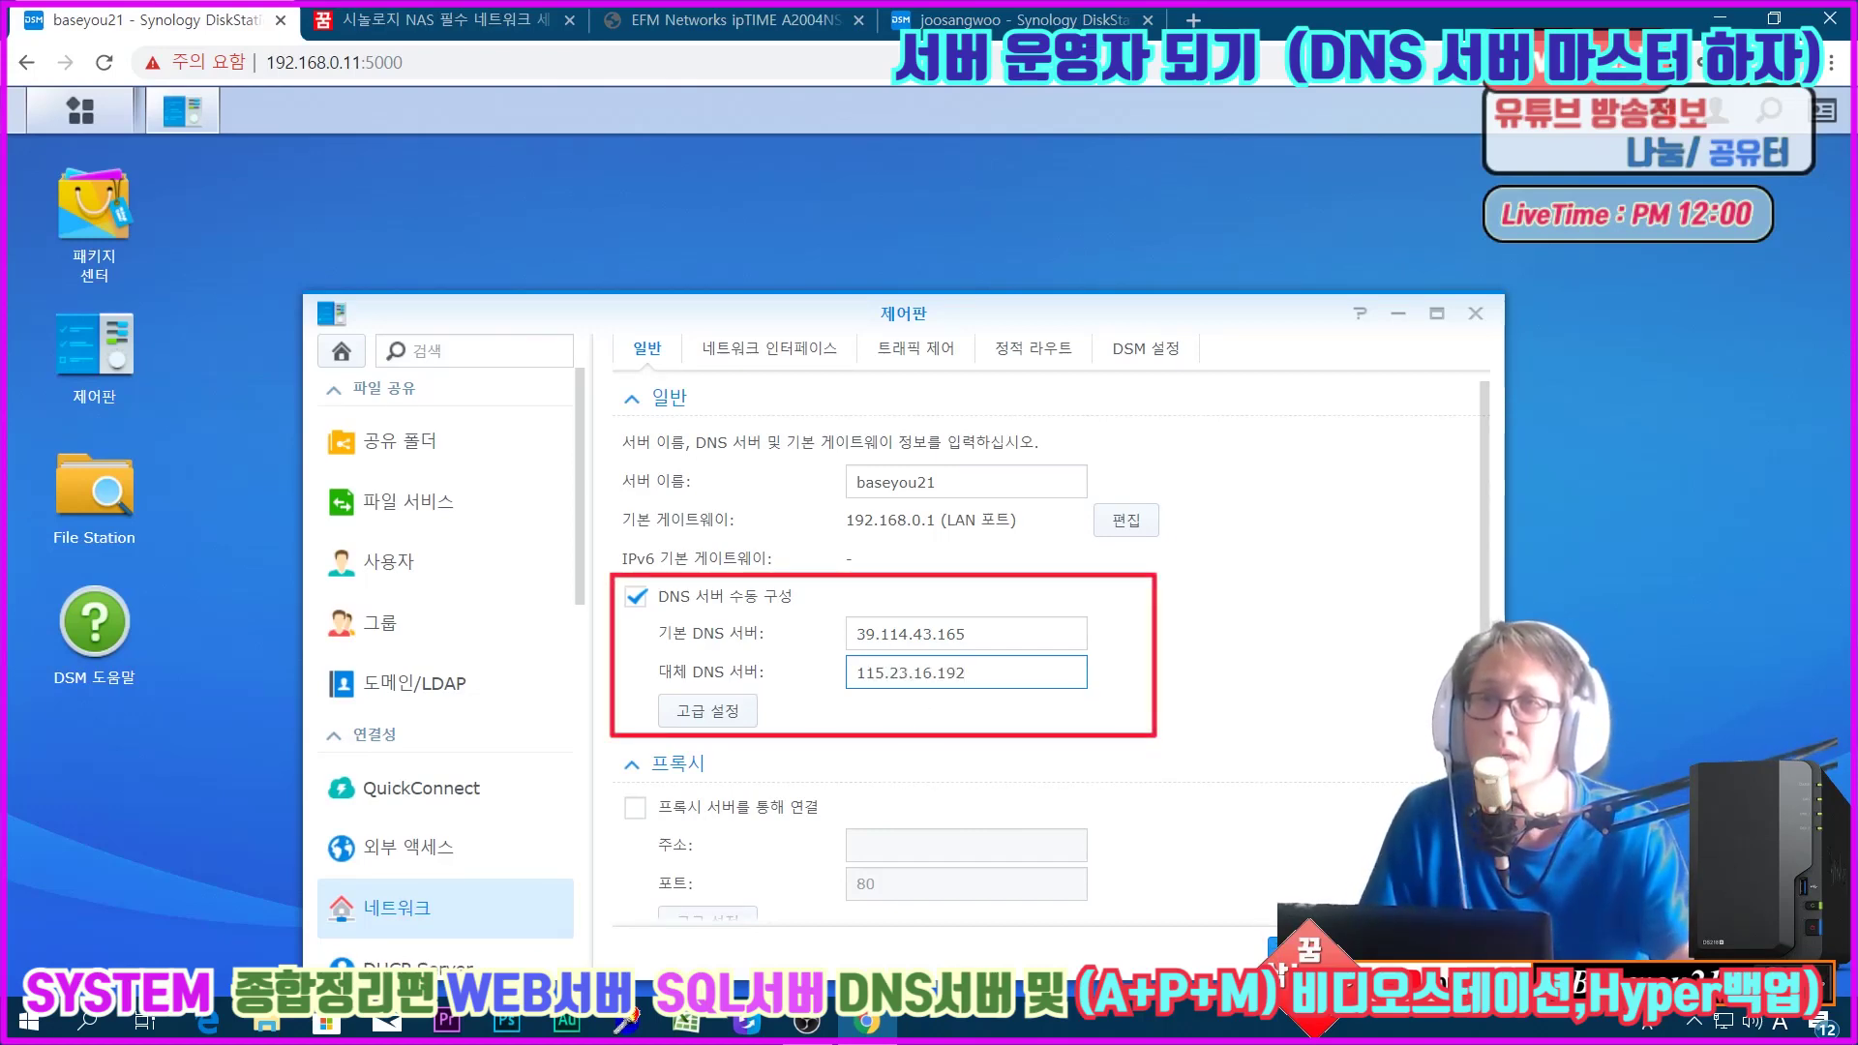
click(1123, 523)
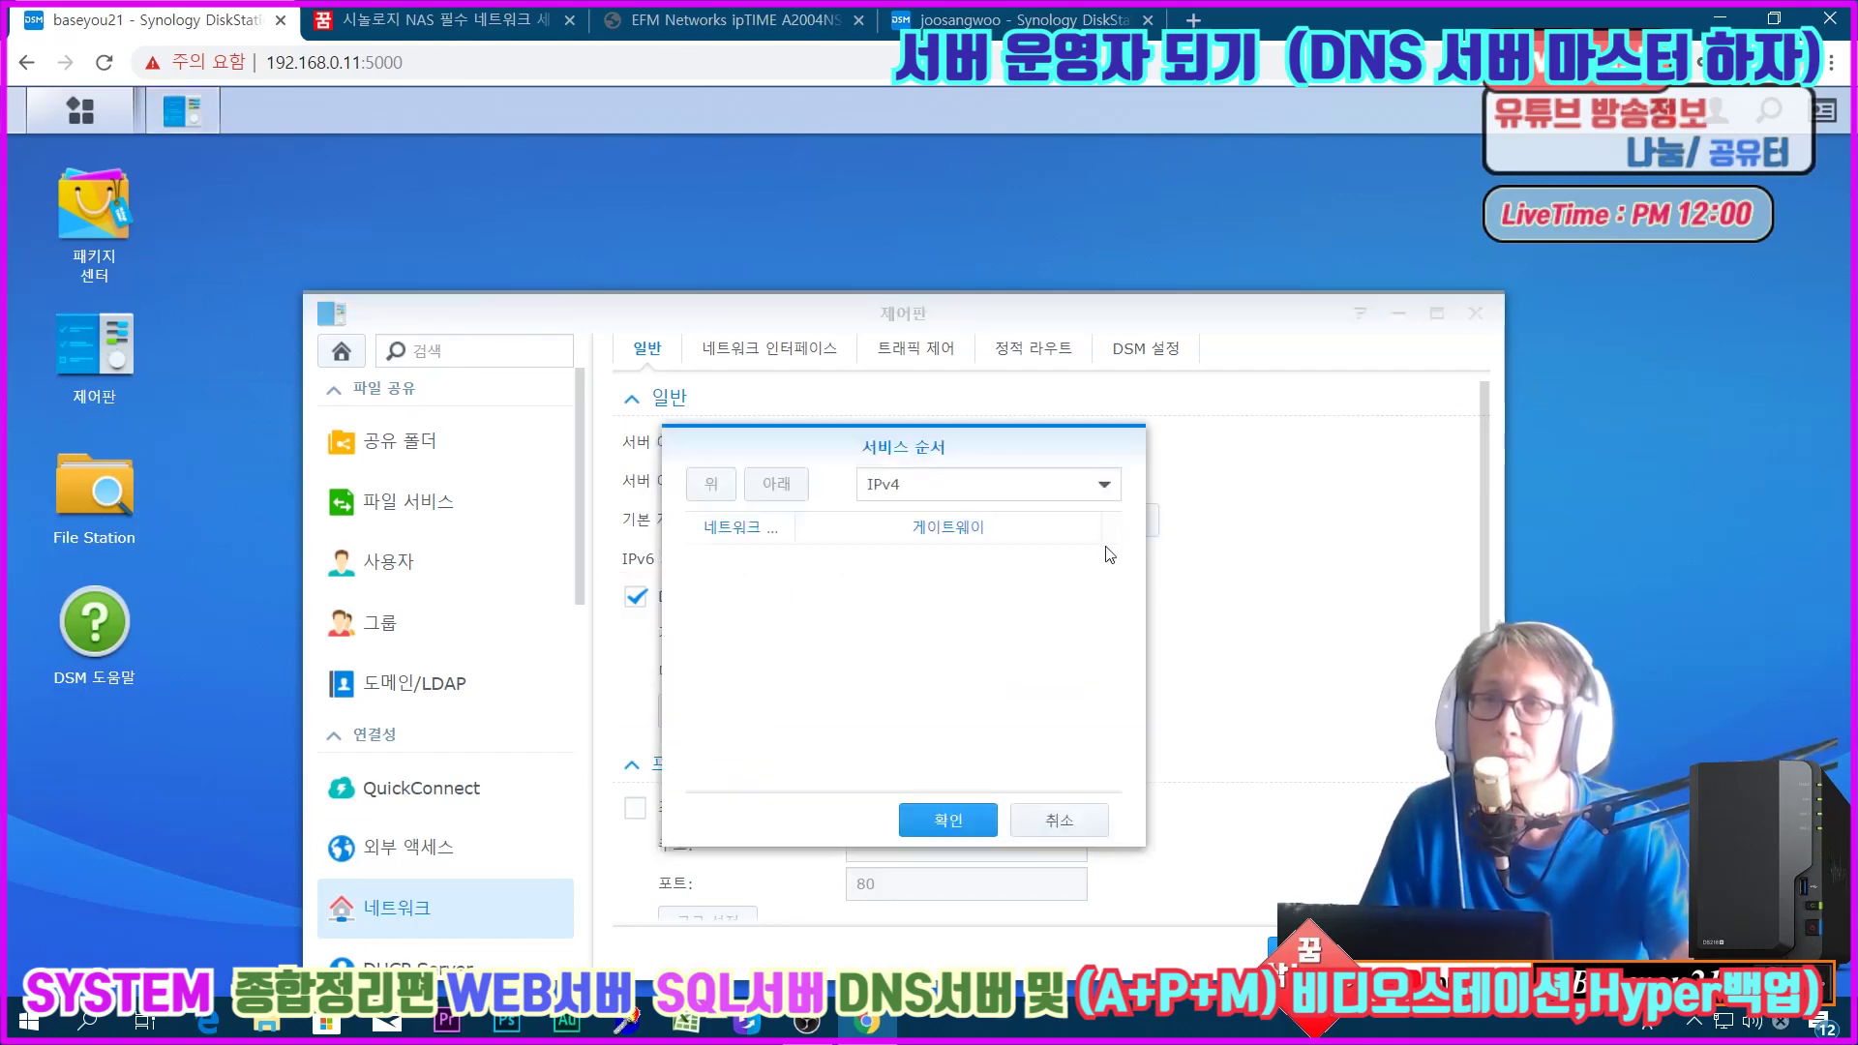
click(937, 567)
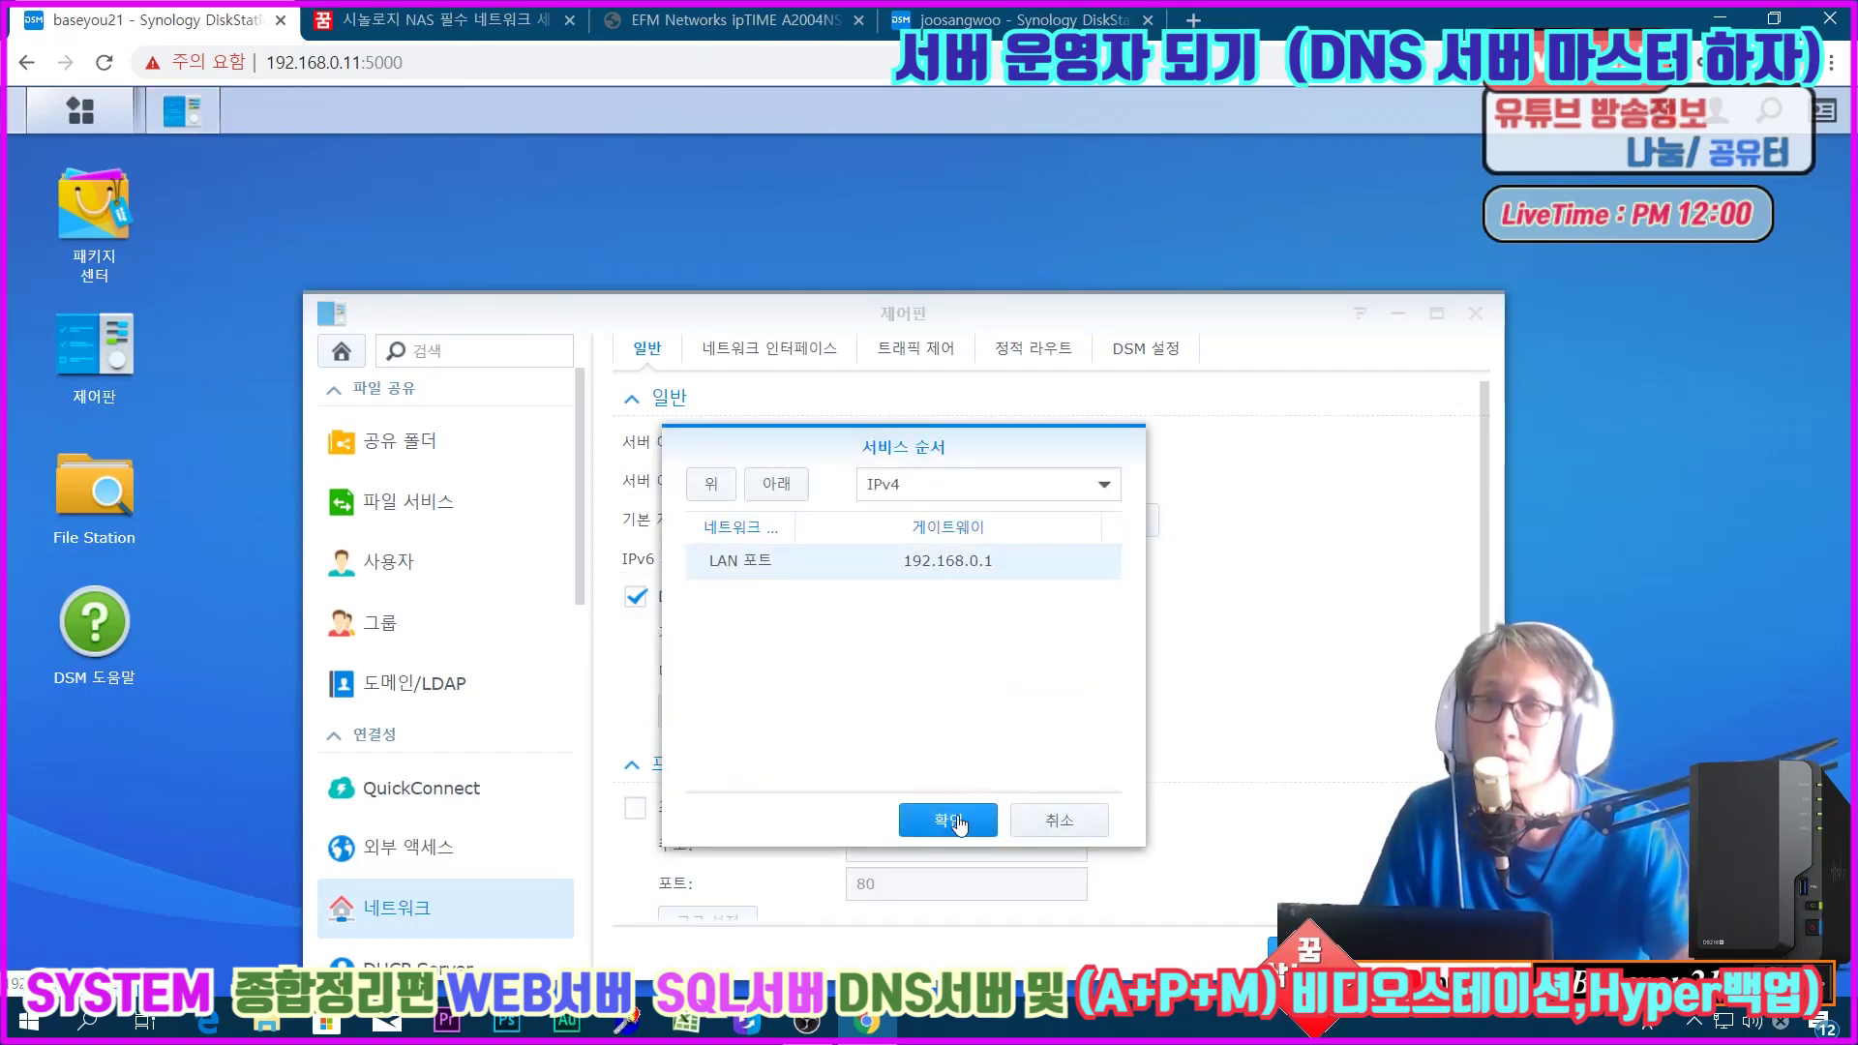
click(958, 824)
click(1058, 819)
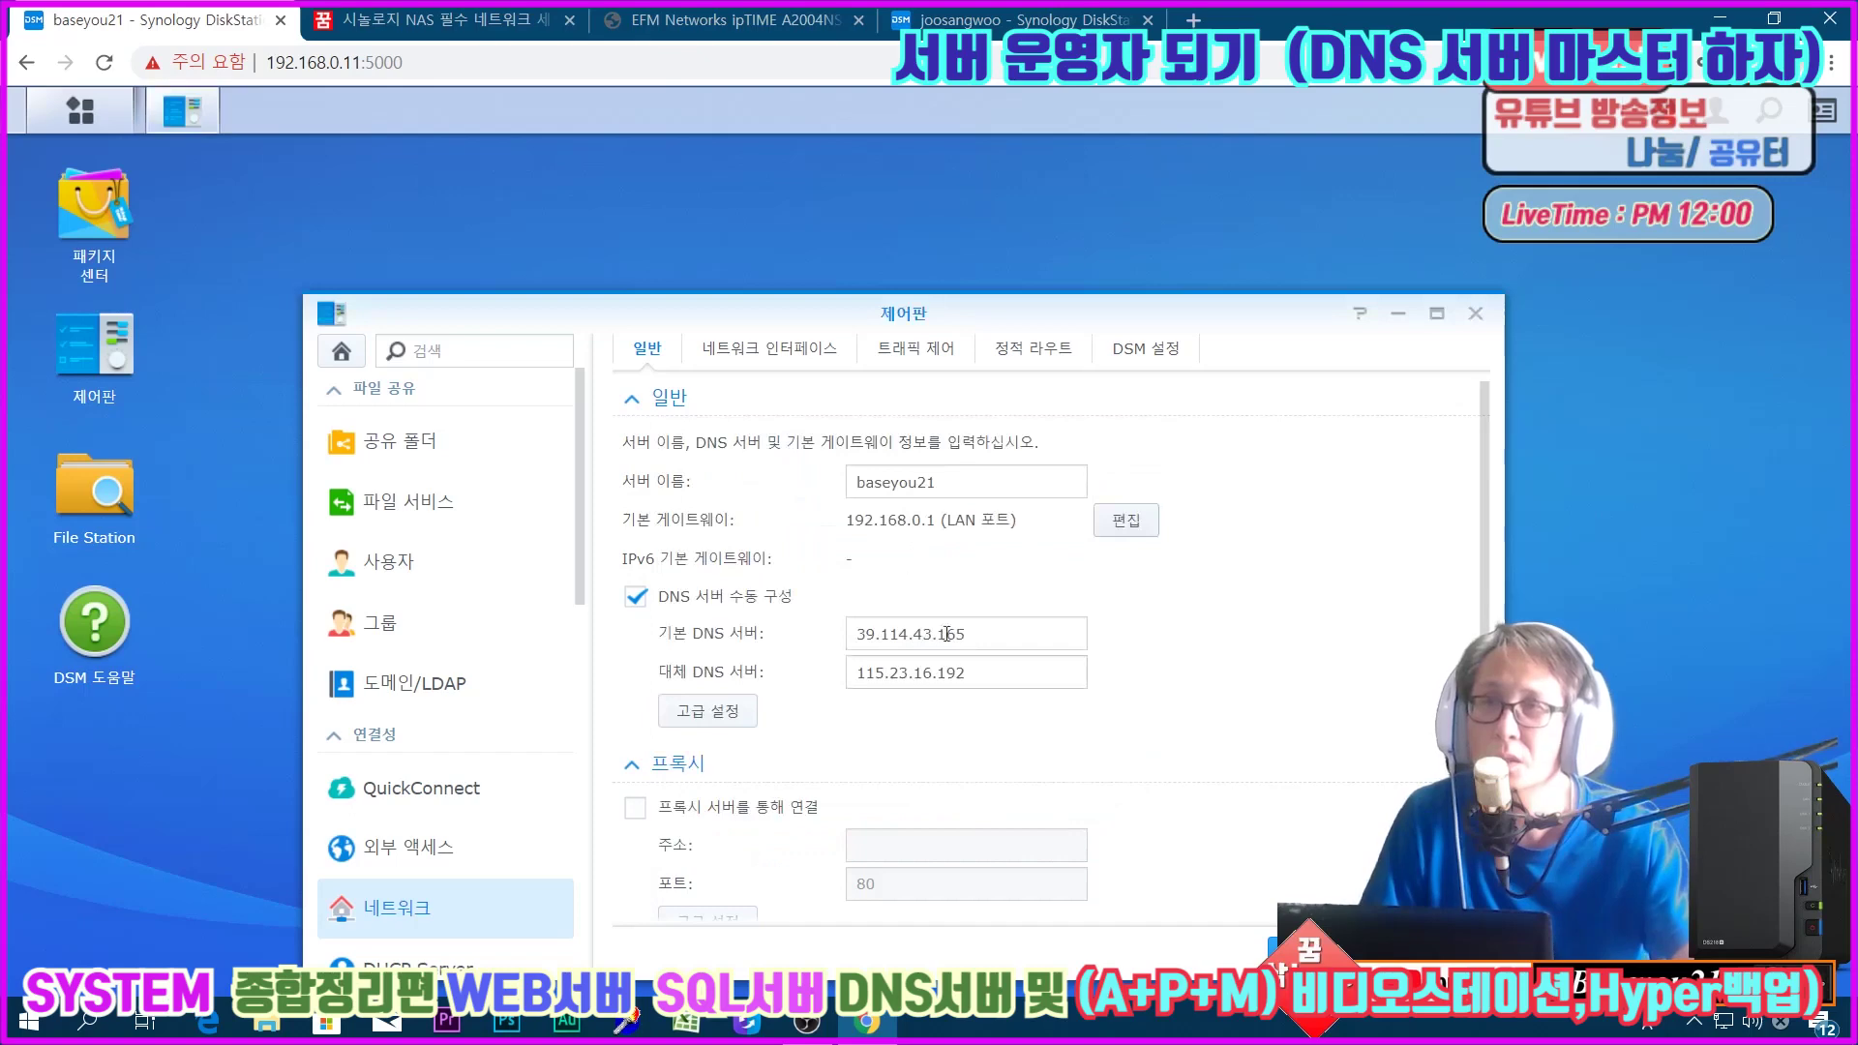
click(1316, 952)
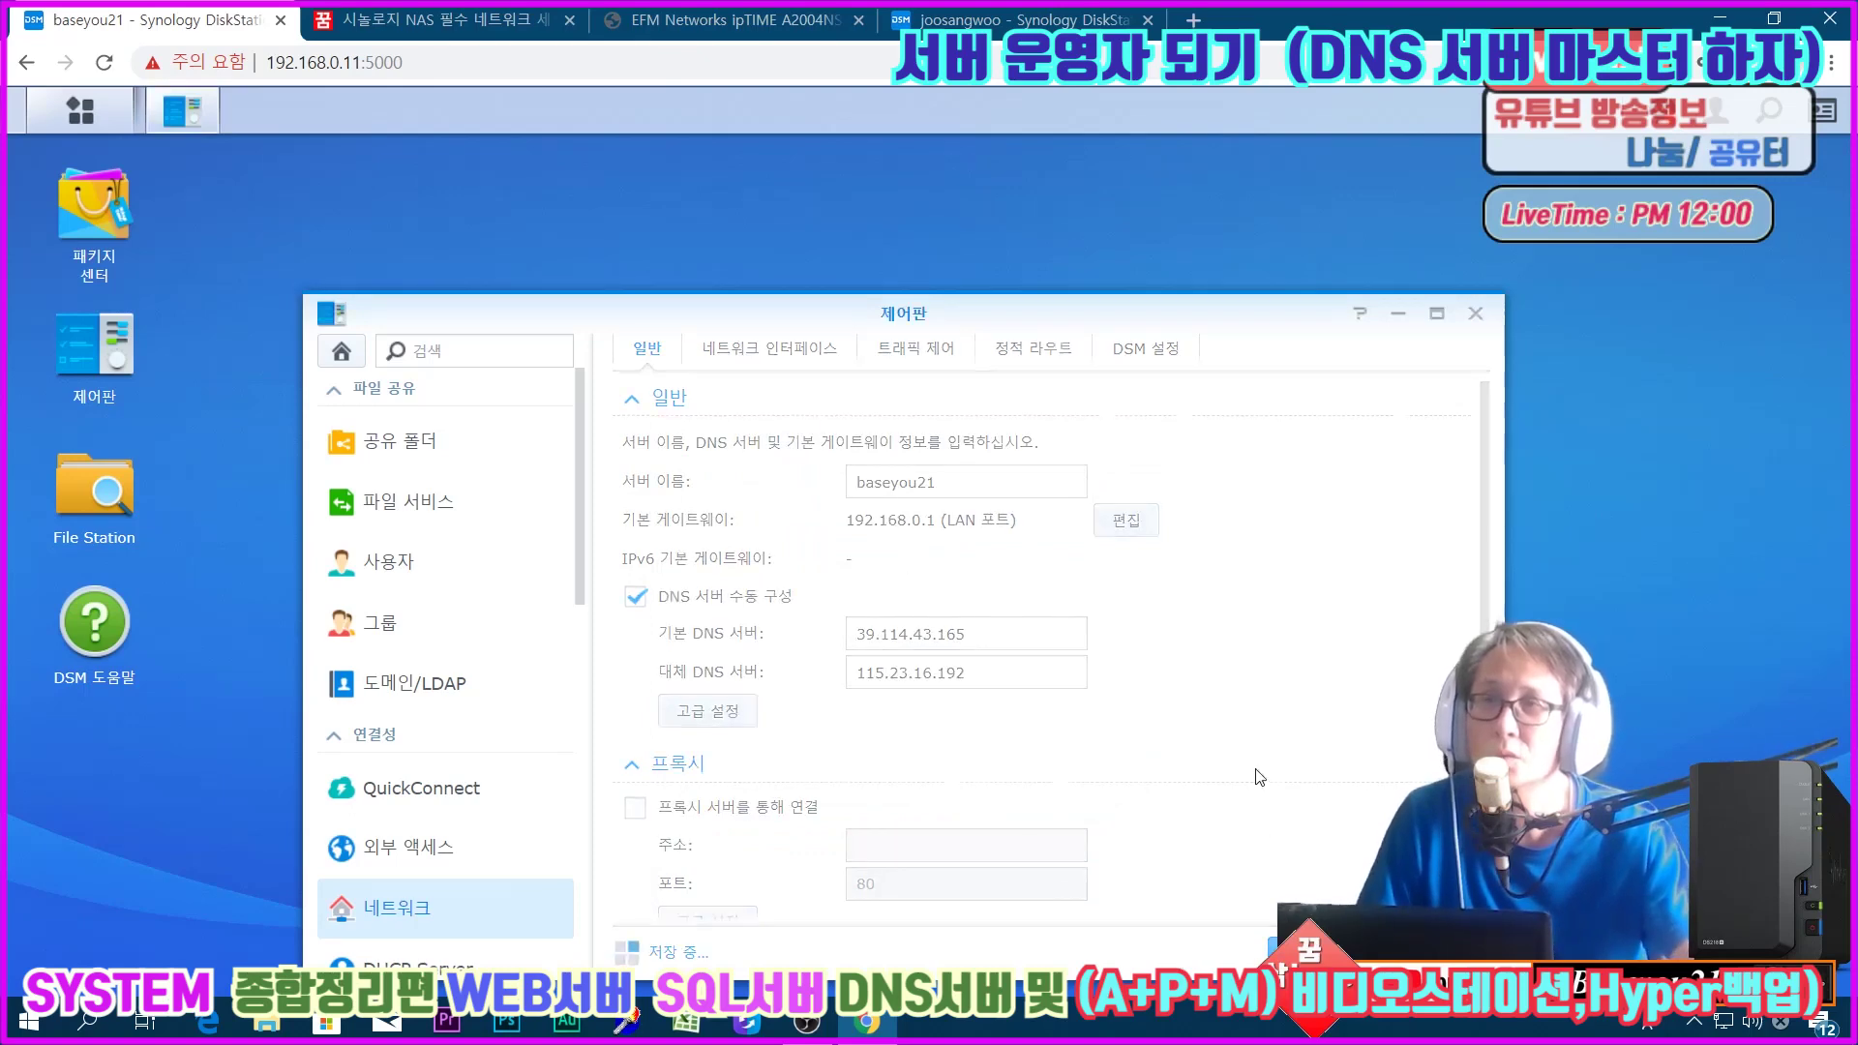
Step: Change the LAN port's manual DNS server from 210.220.163.82 to 39.114.43.165
click(774, 348)
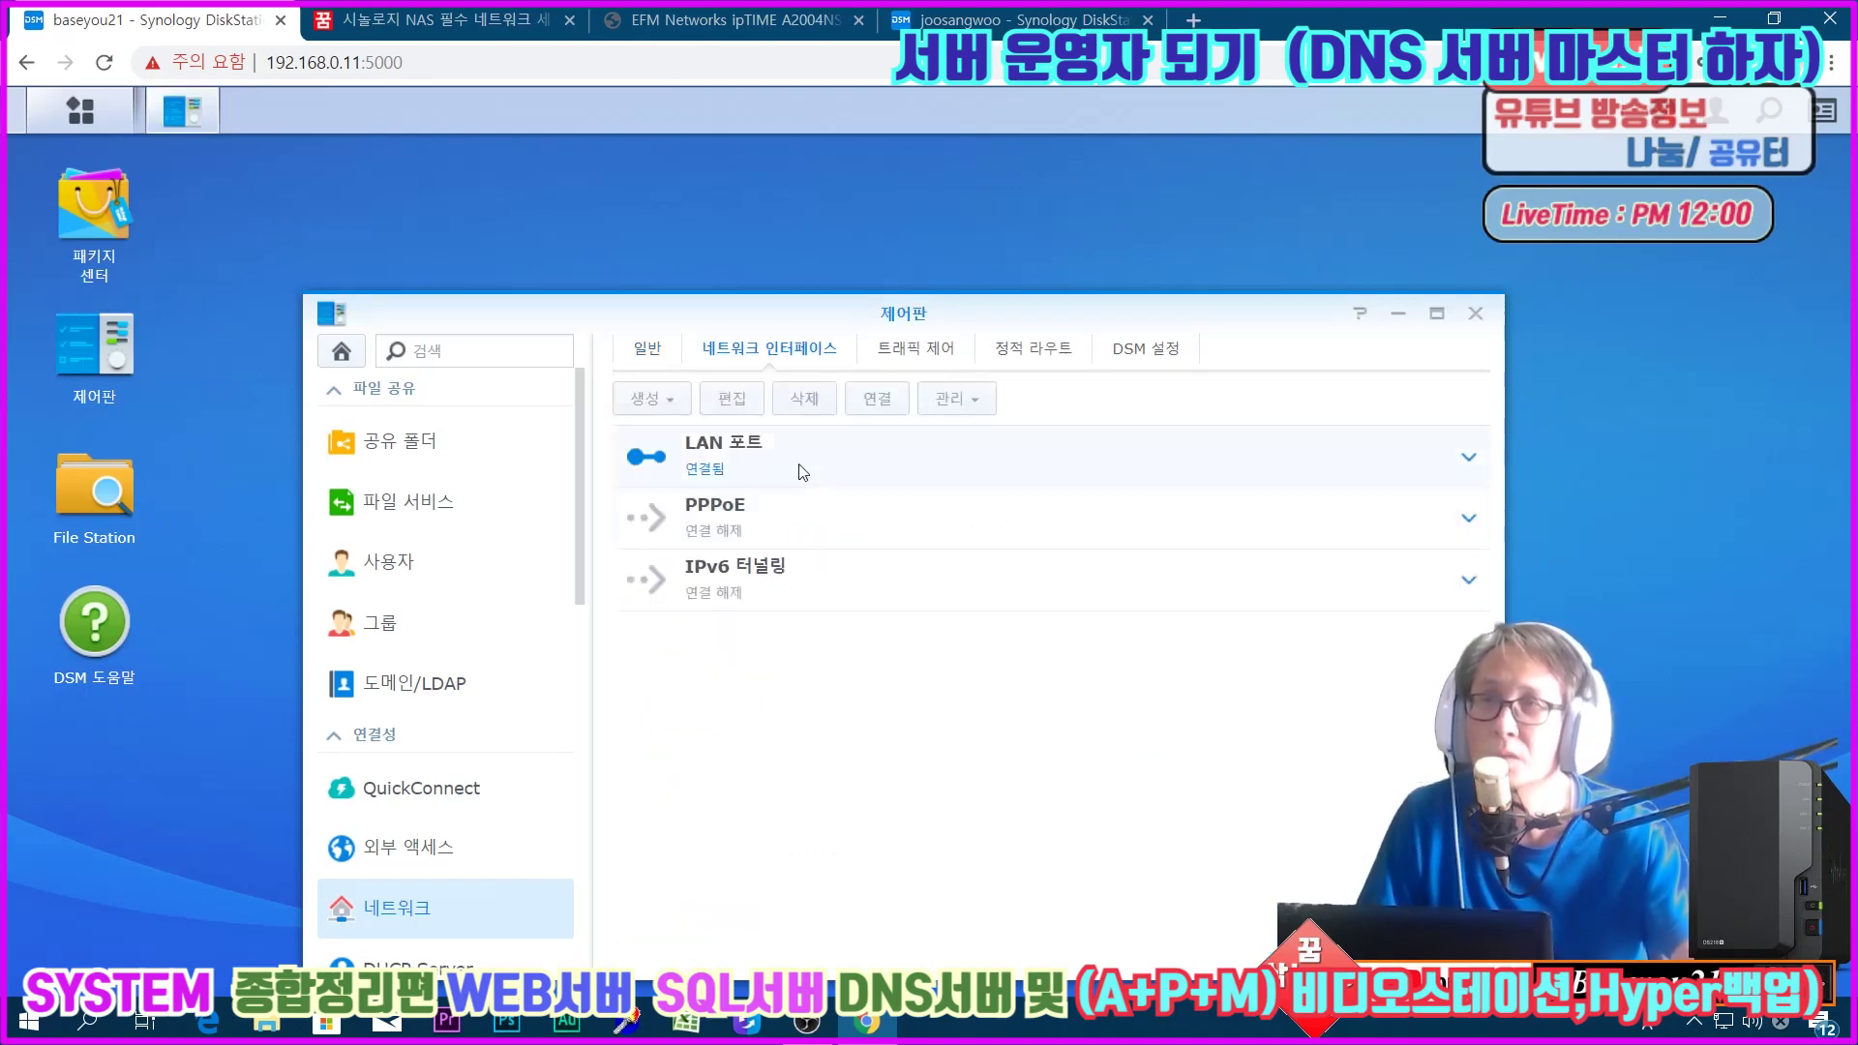
click(1461, 459)
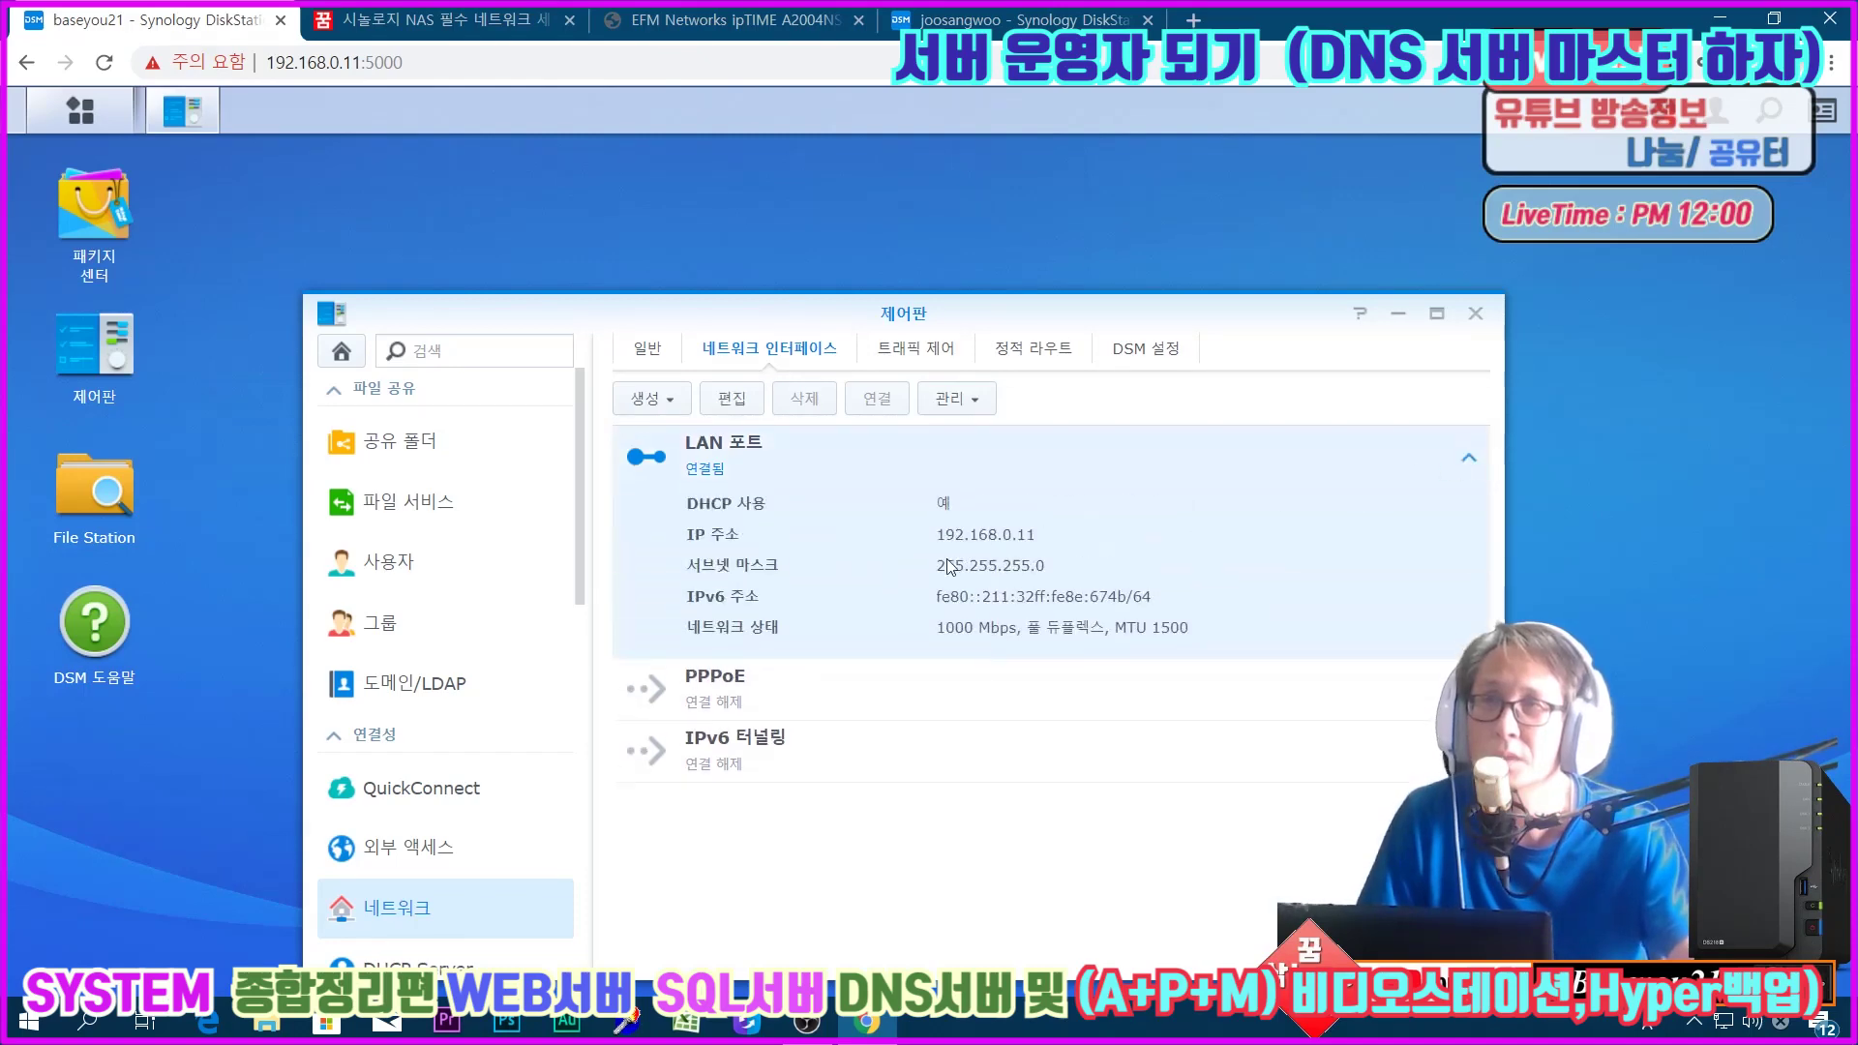
click(733, 398)
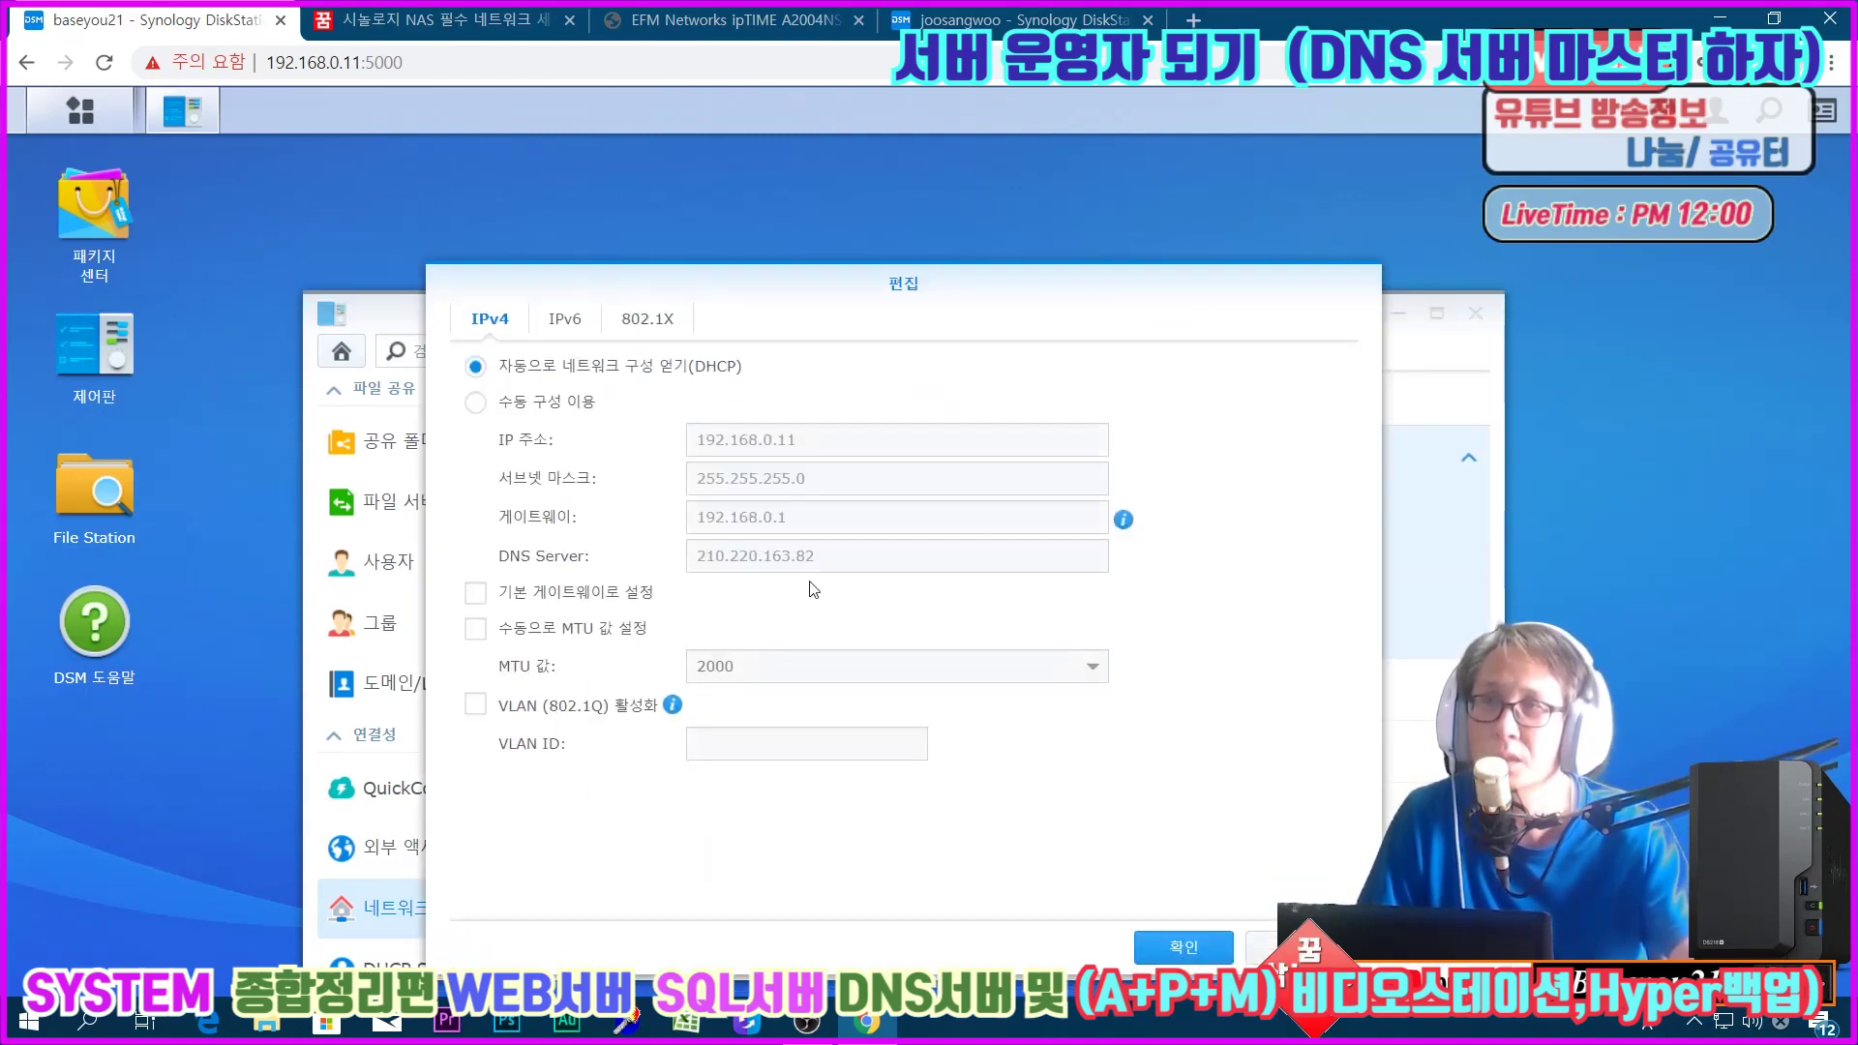
drag(883, 560, 693, 557)
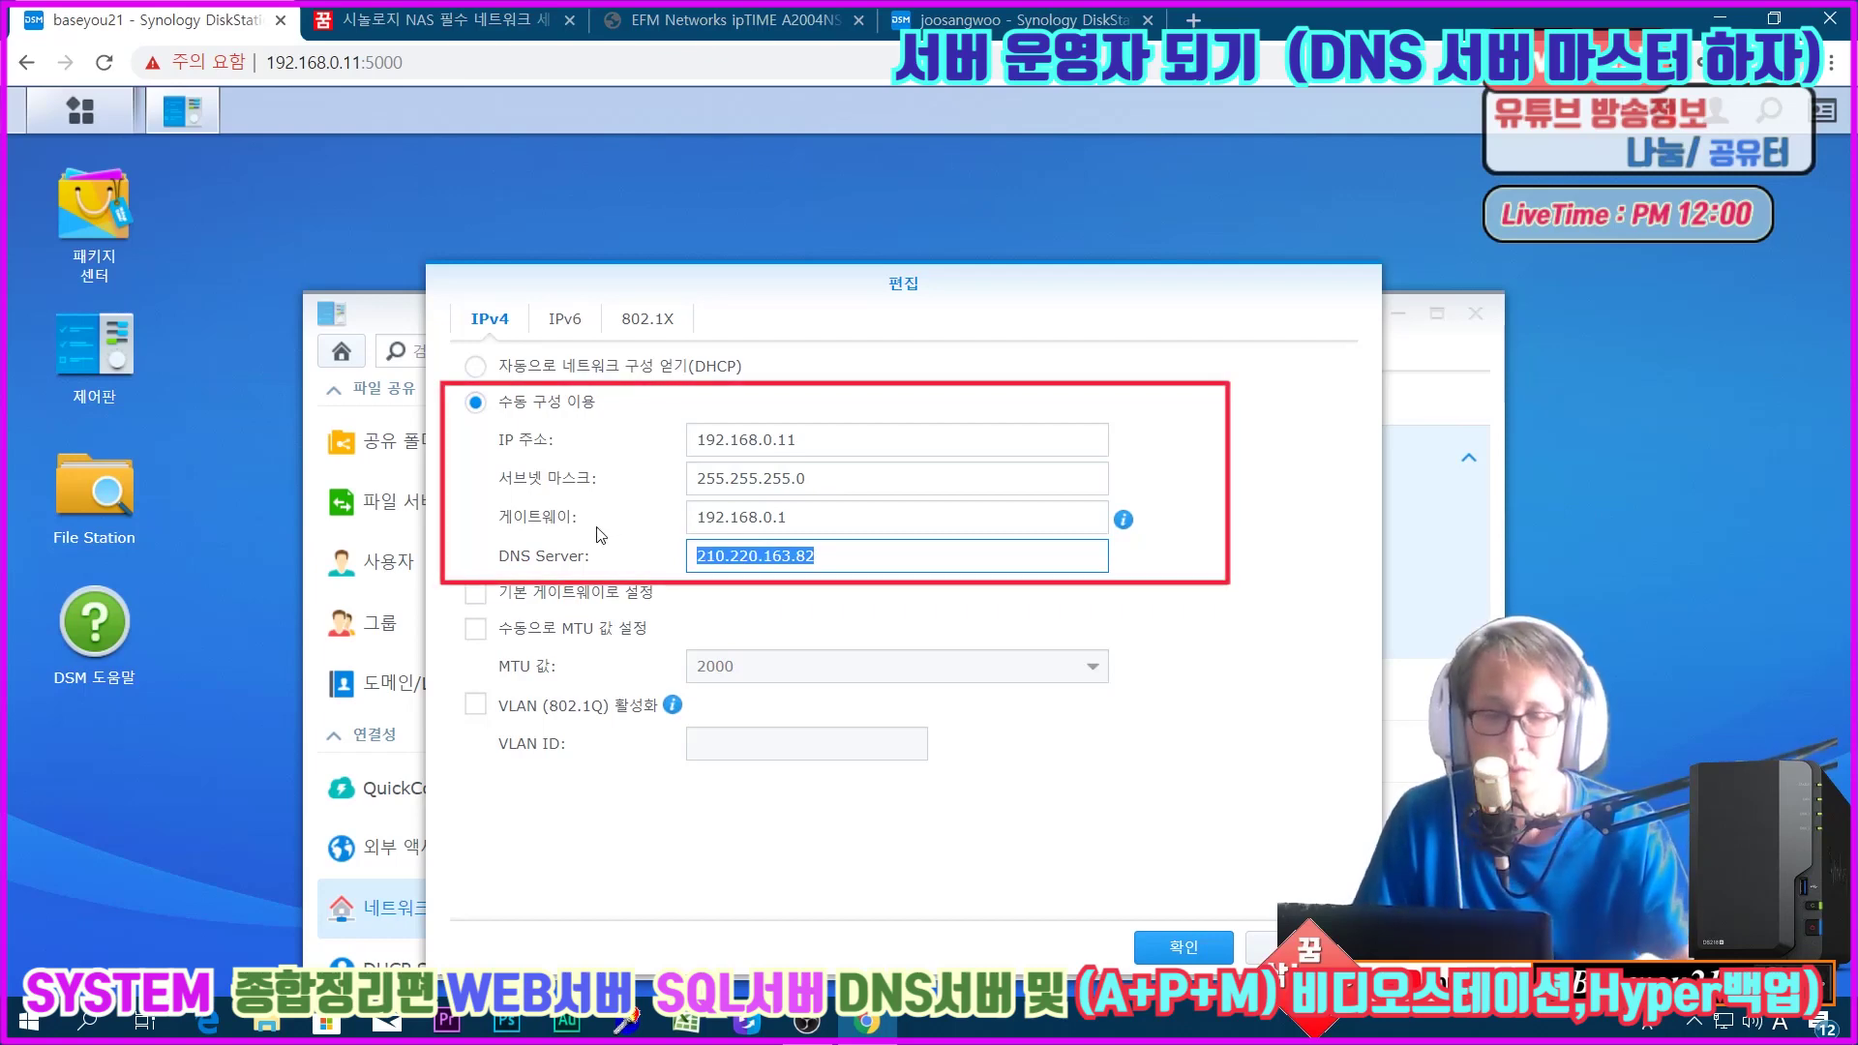
text(39.114.43.165)
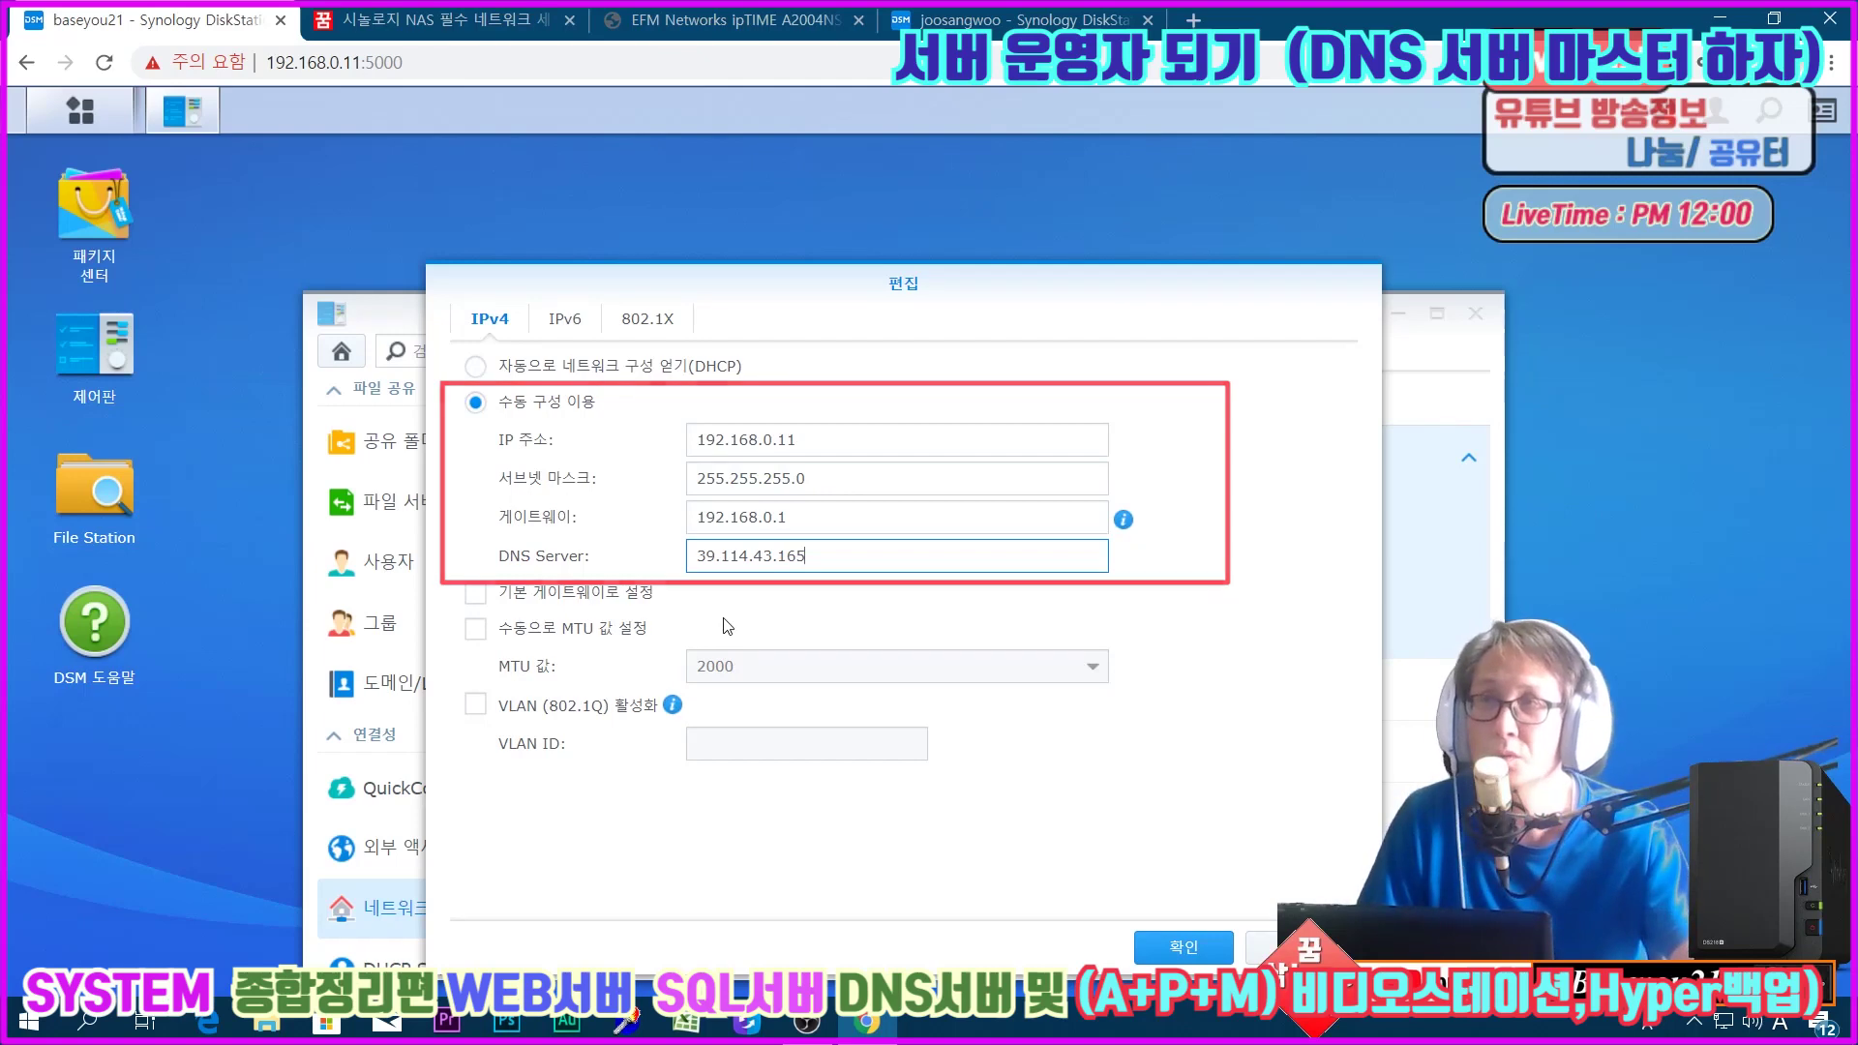
click(1193, 948)
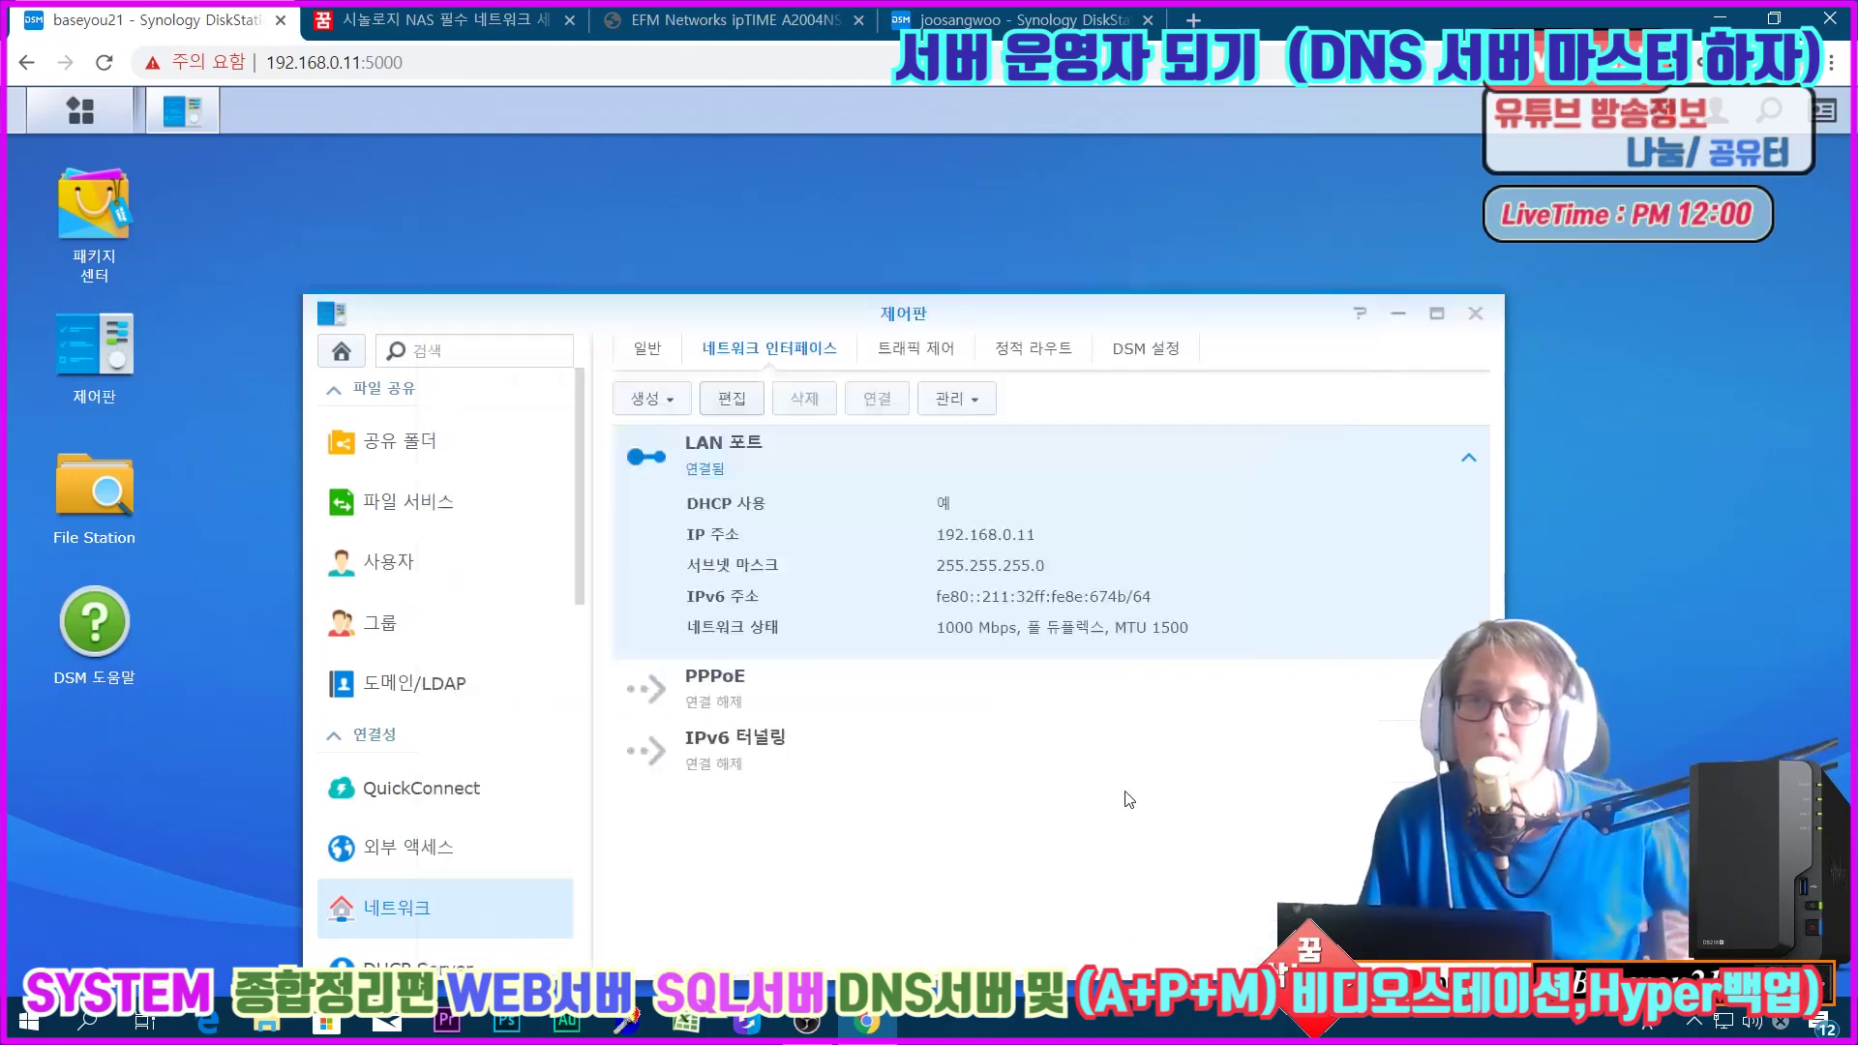
click(1470, 459)
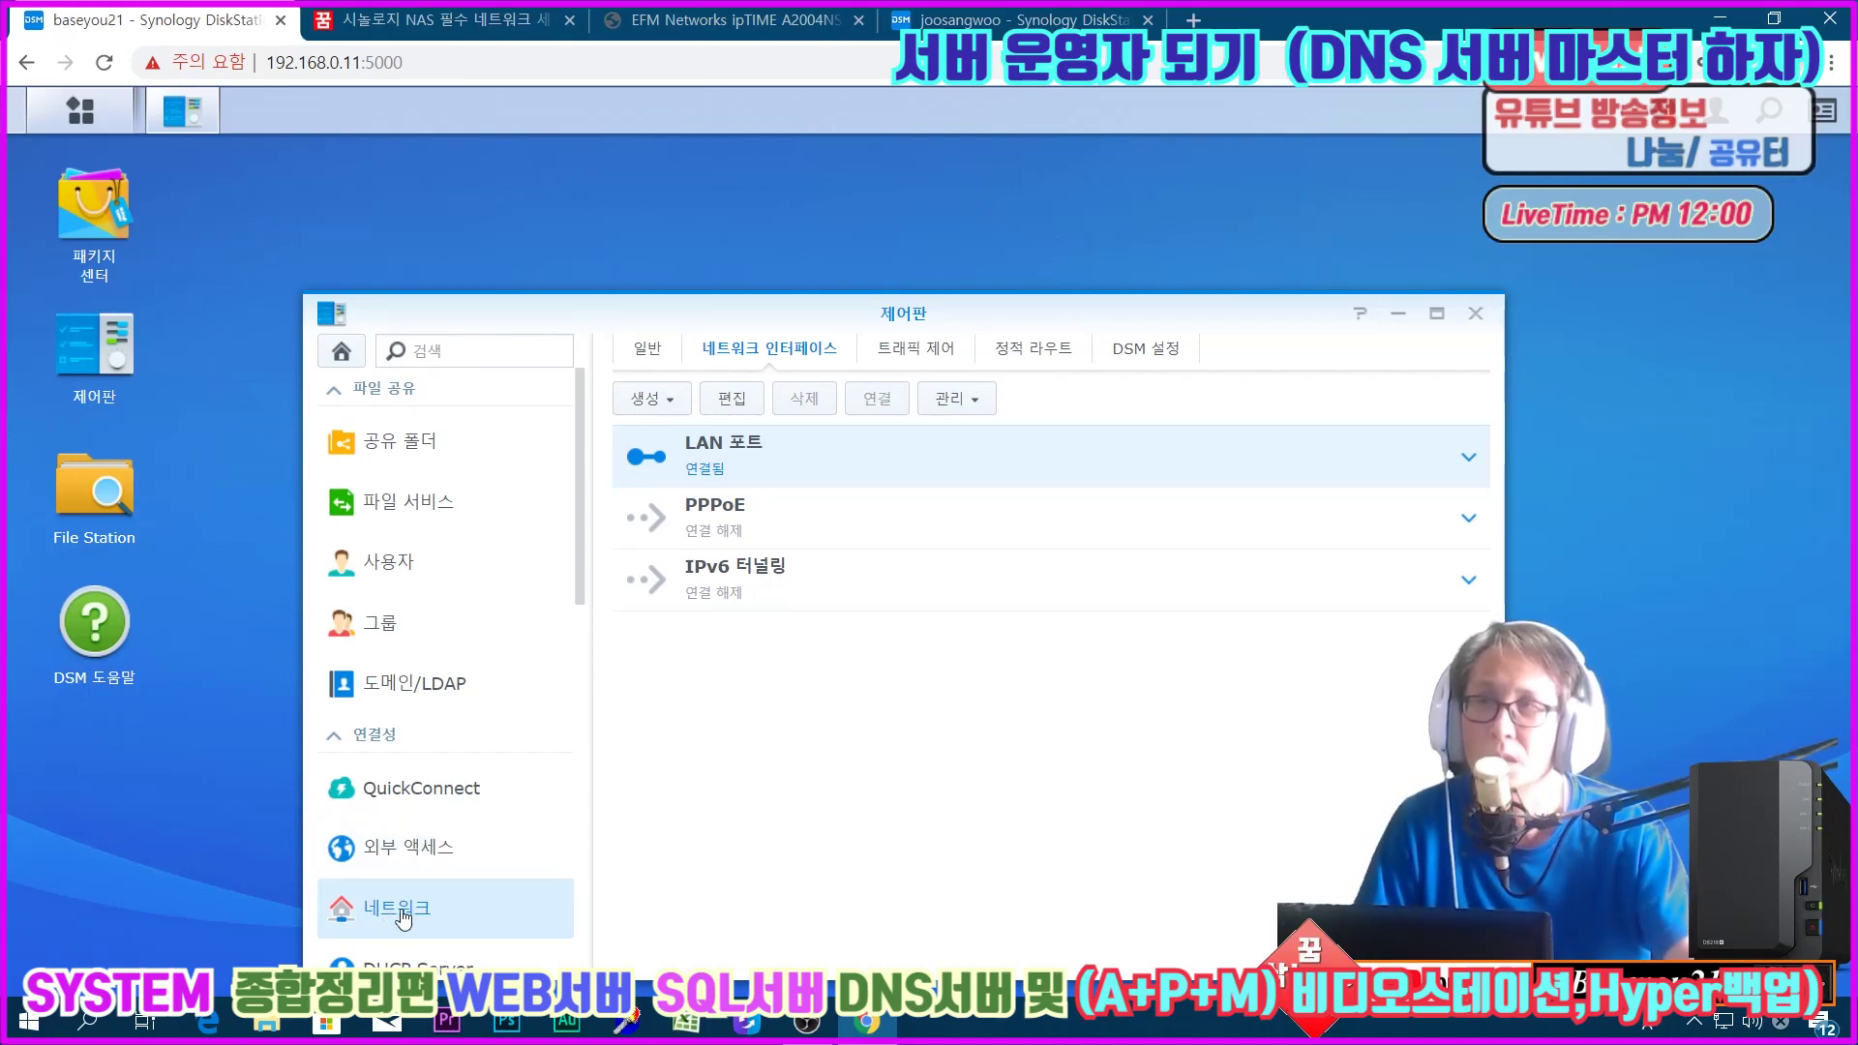
Step: Check the General DNS settings and confirm the LAN port keeps static IP 192.168.0.11
click(641, 350)
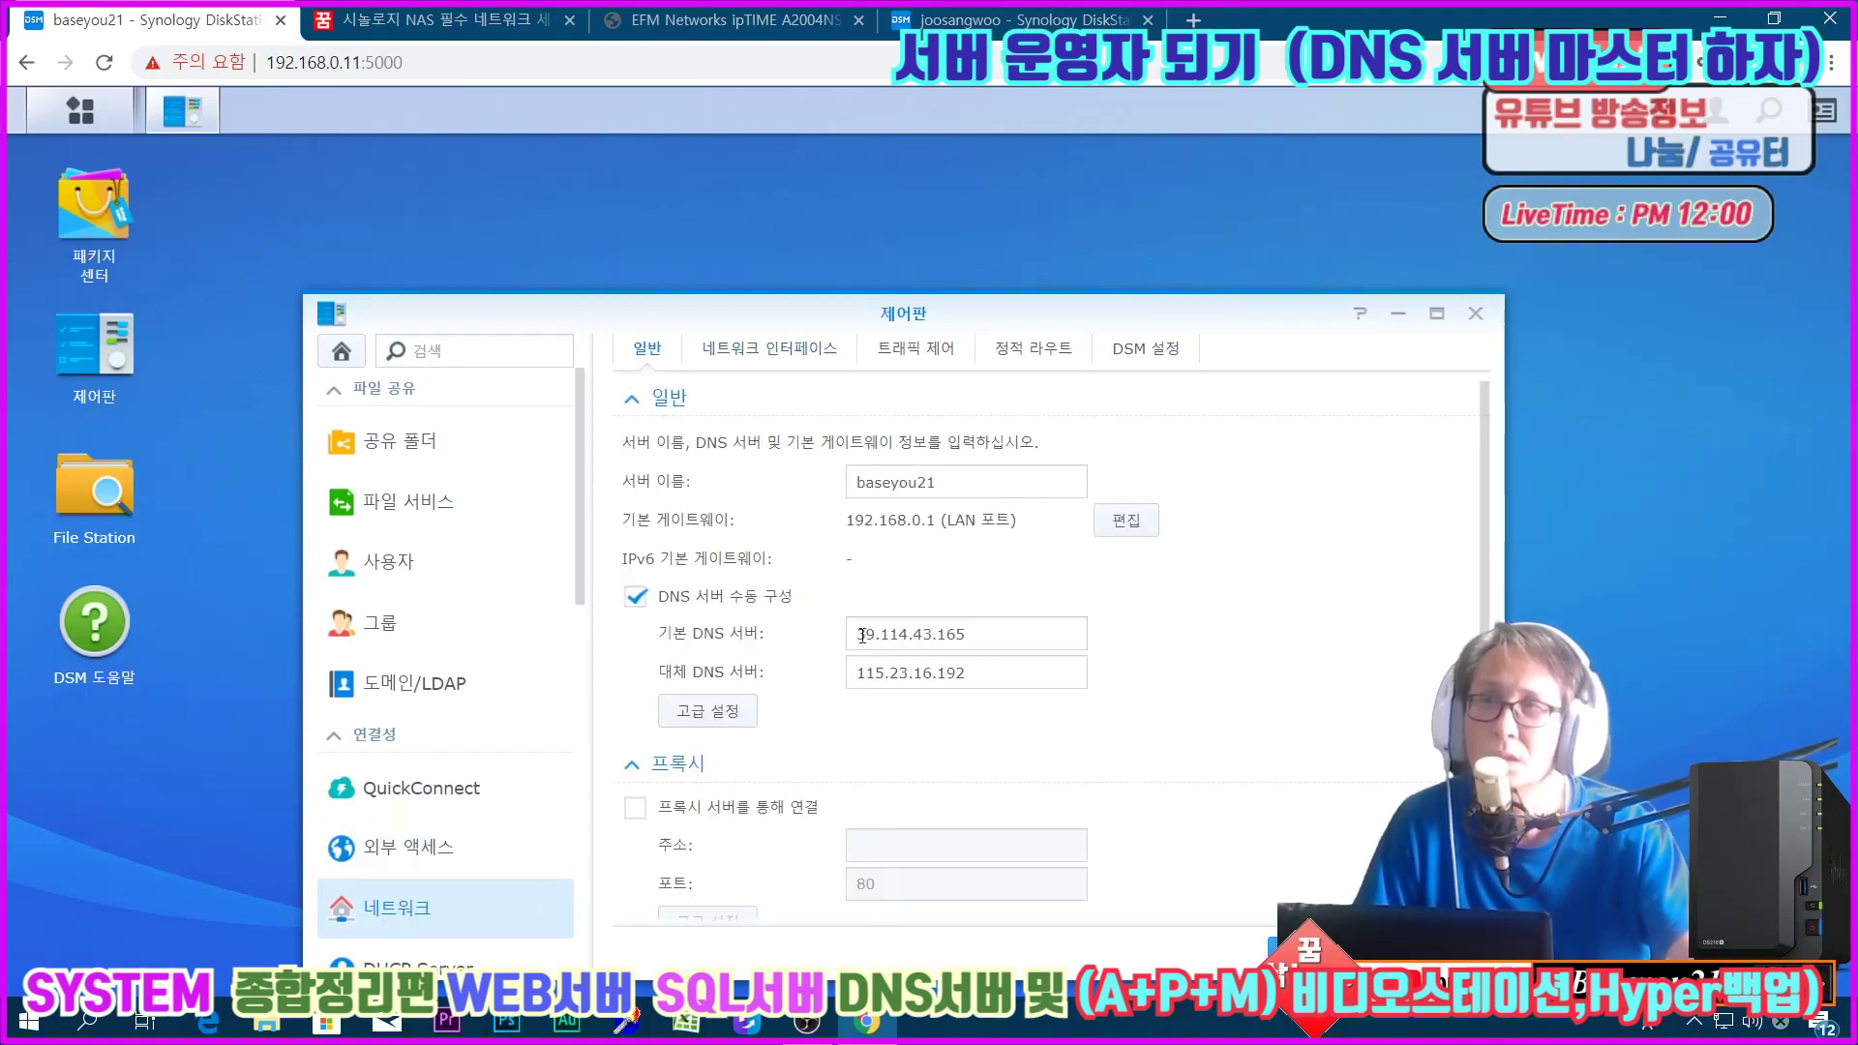
click(769, 353)
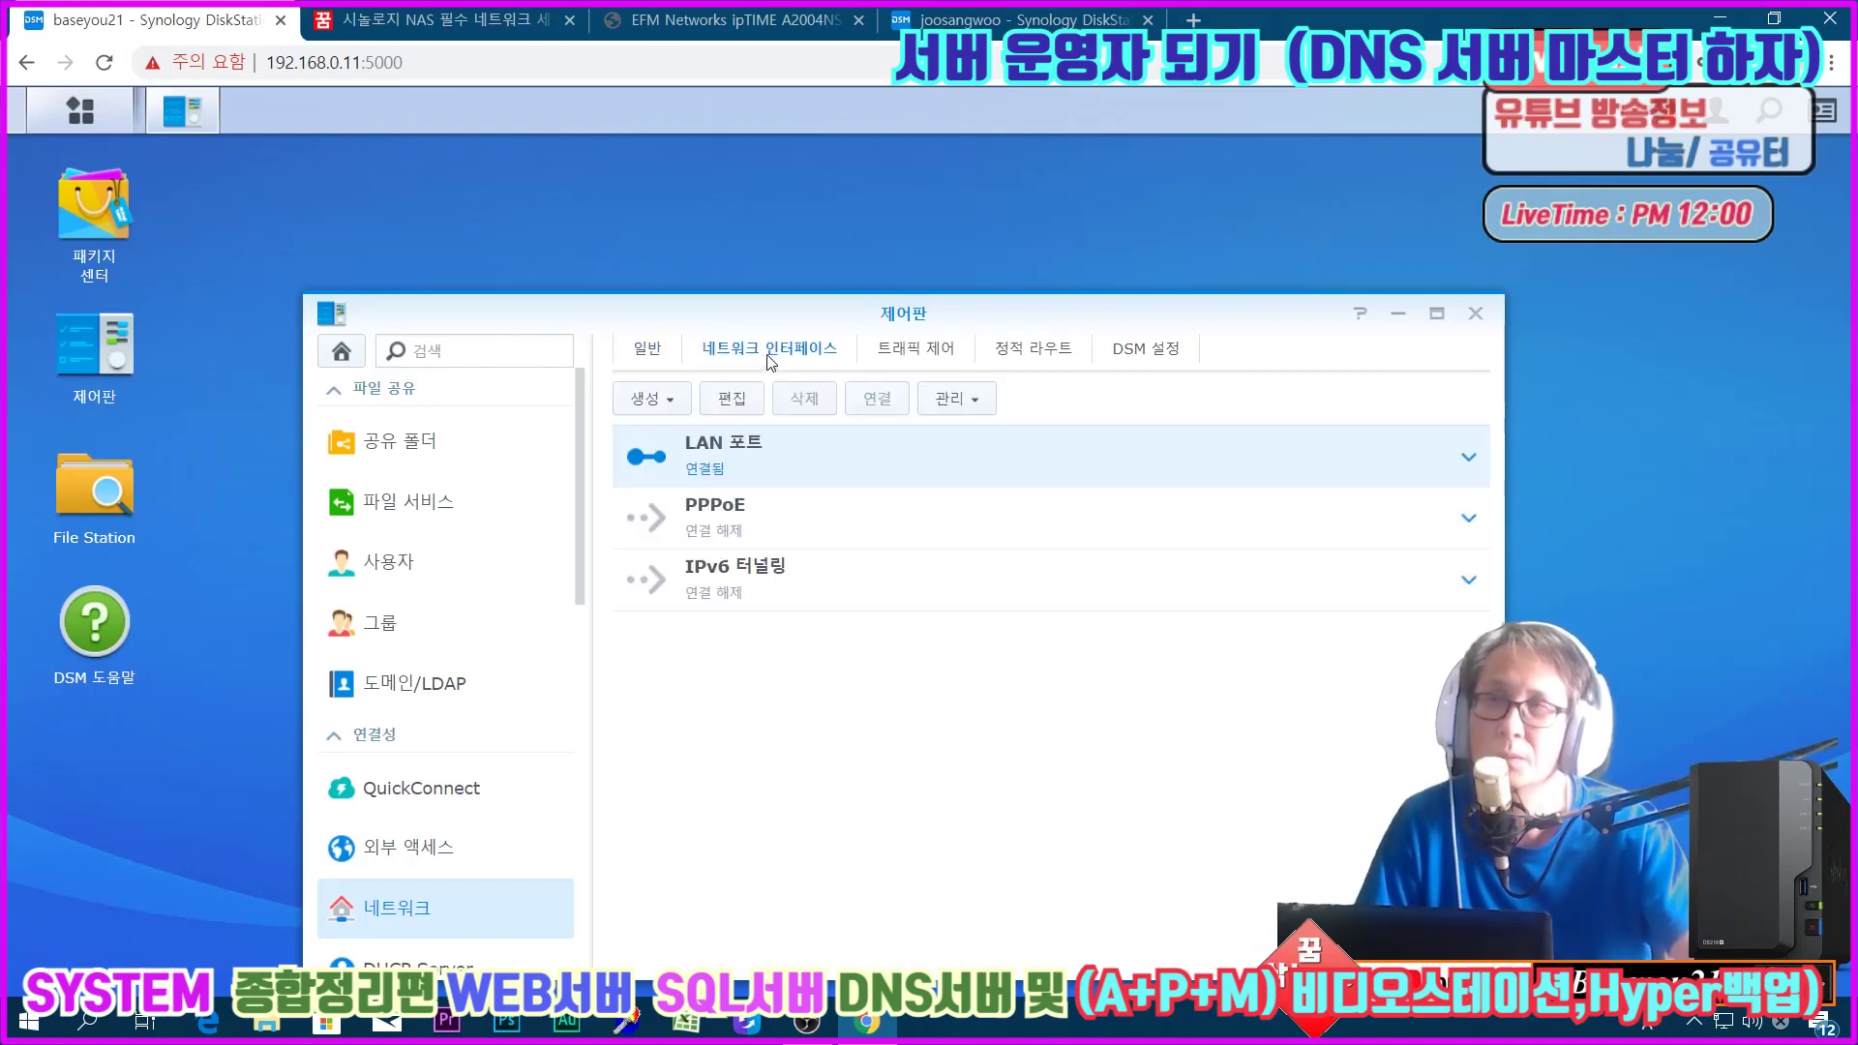
click(1469, 459)
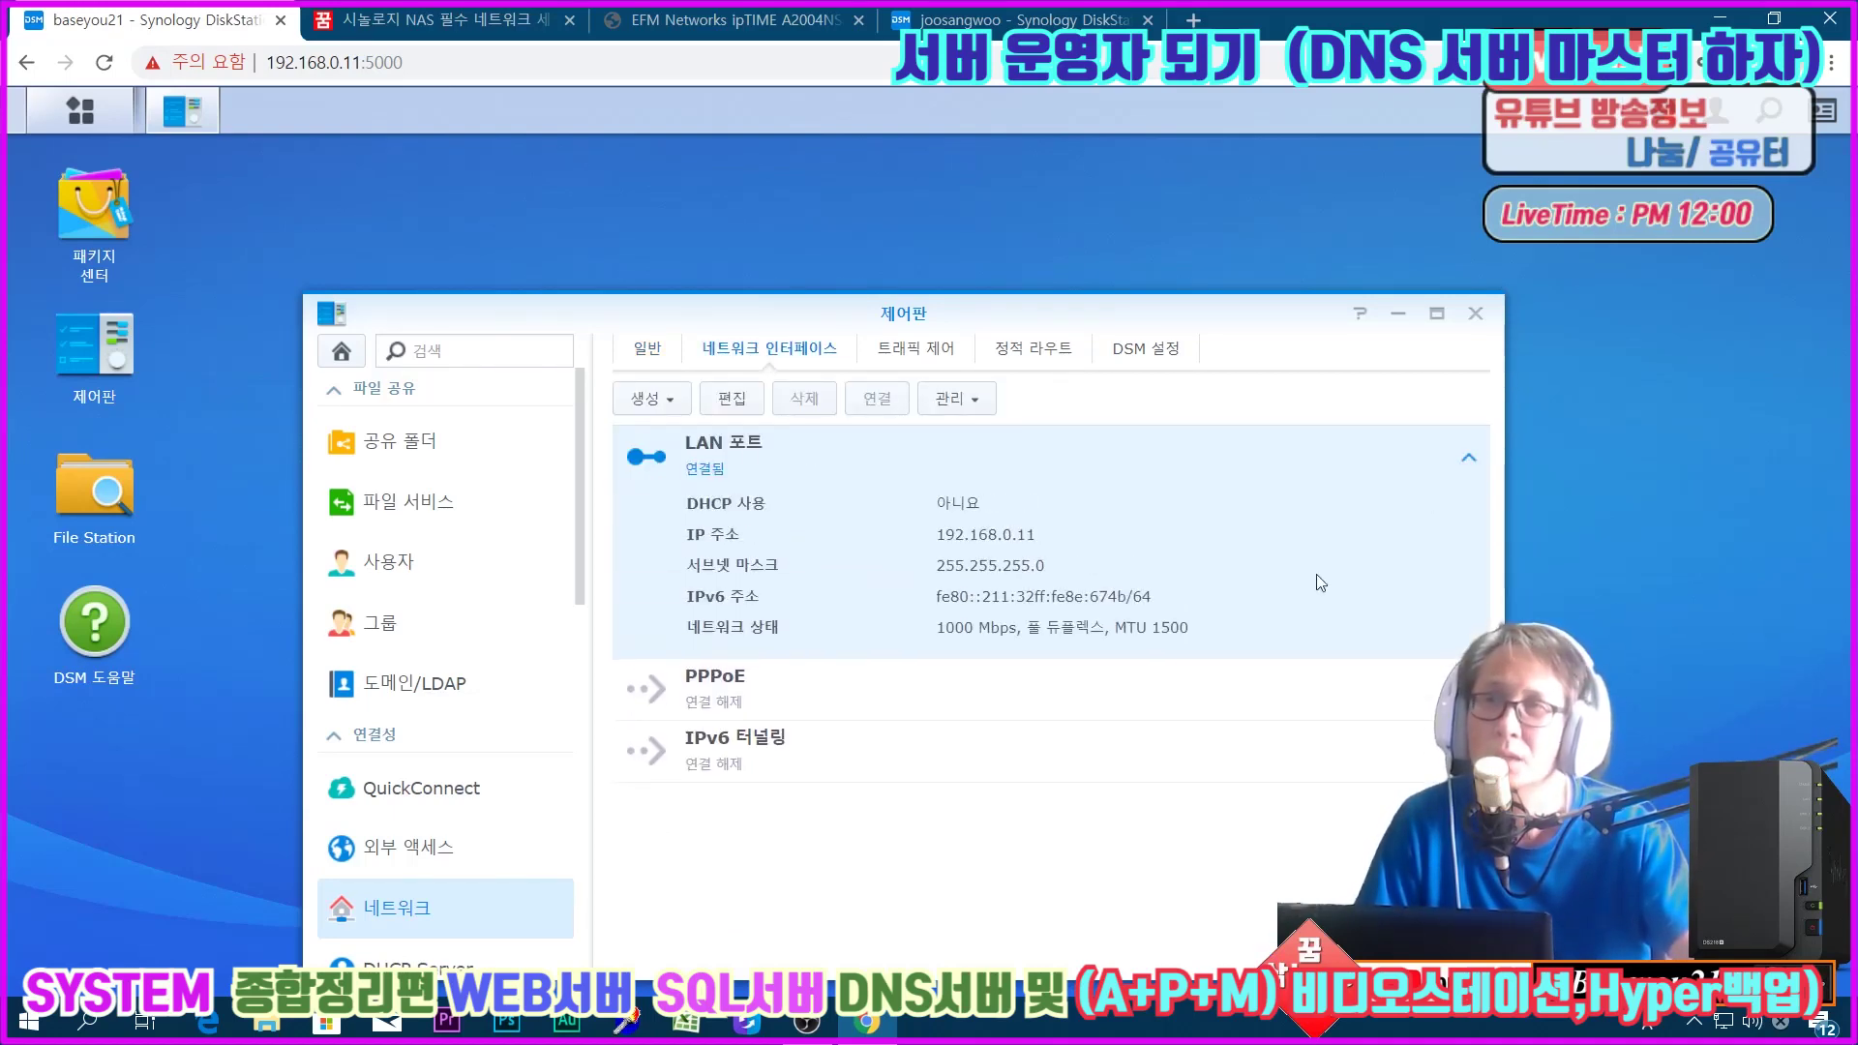
click(739, 399)
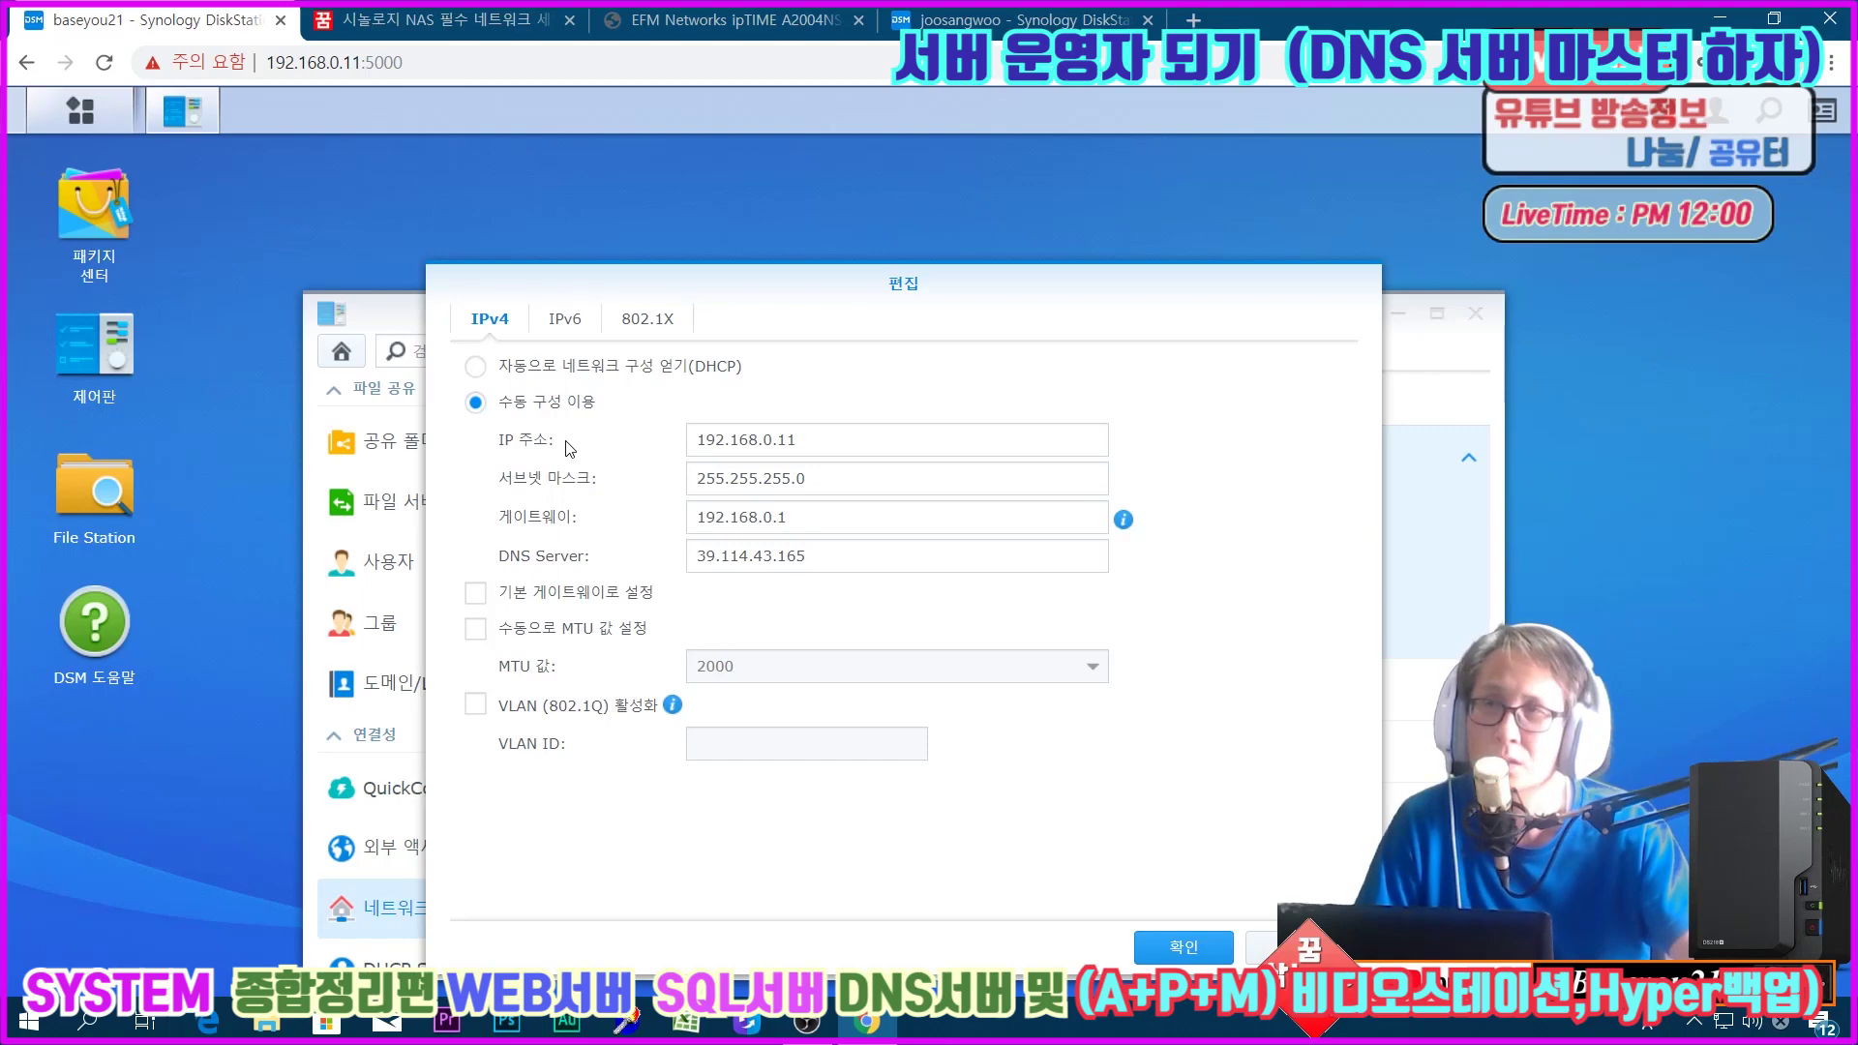
drag(795, 439, 635, 443)
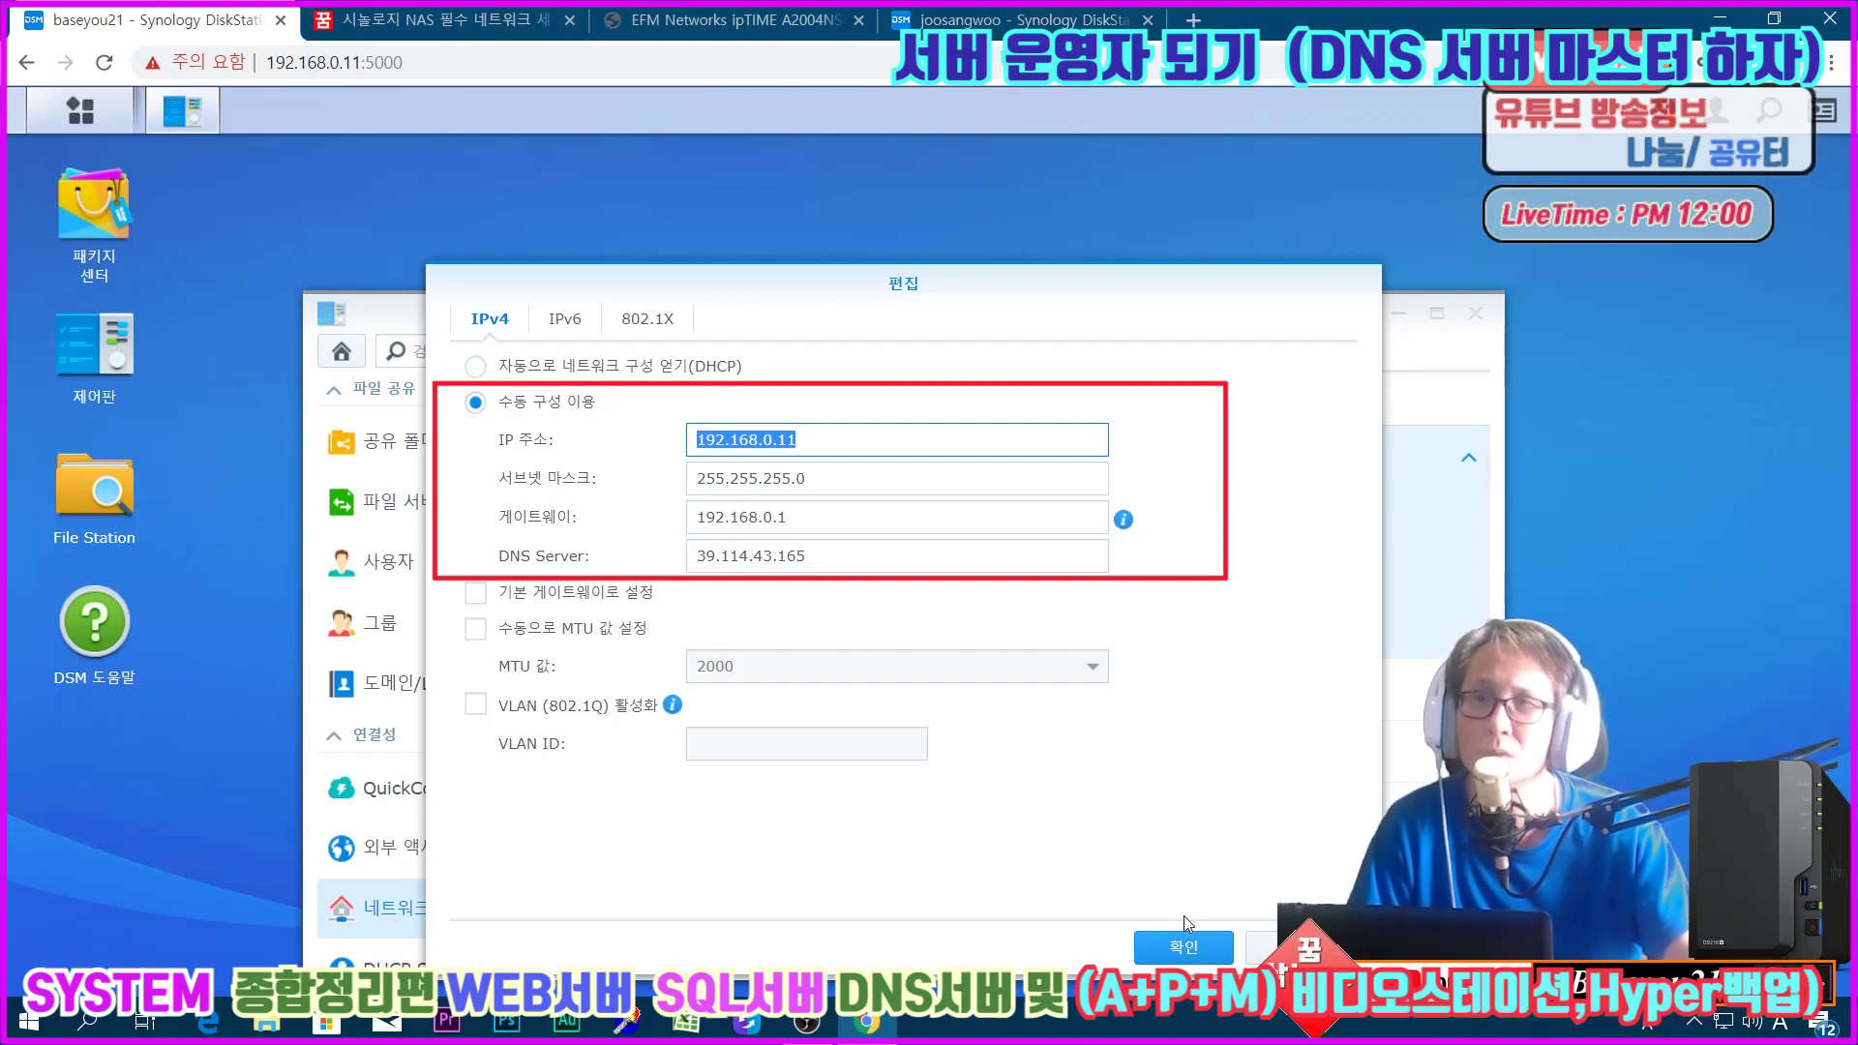
click(1177, 949)
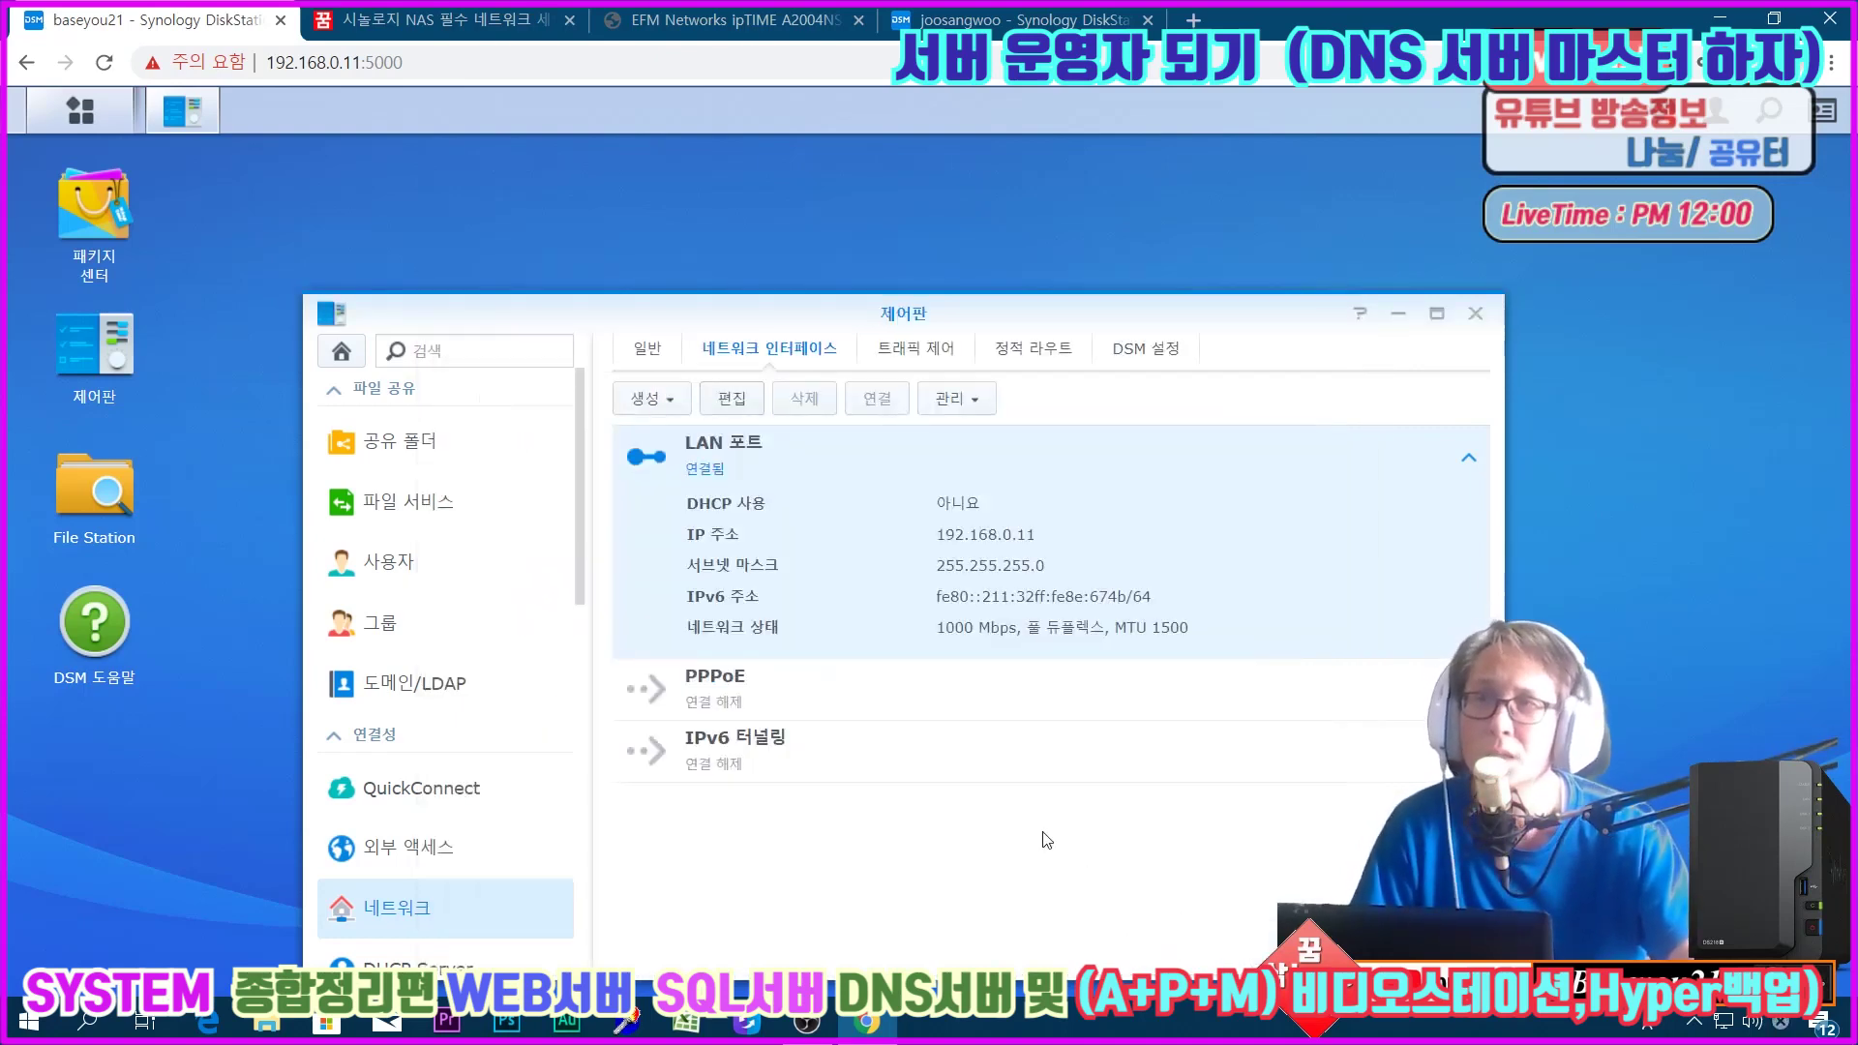
Step: Change the DSM HTTP port from 5000 to 5600 and HTTPS port to 5601, then apply
click(932, 360)
click(1028, 356)
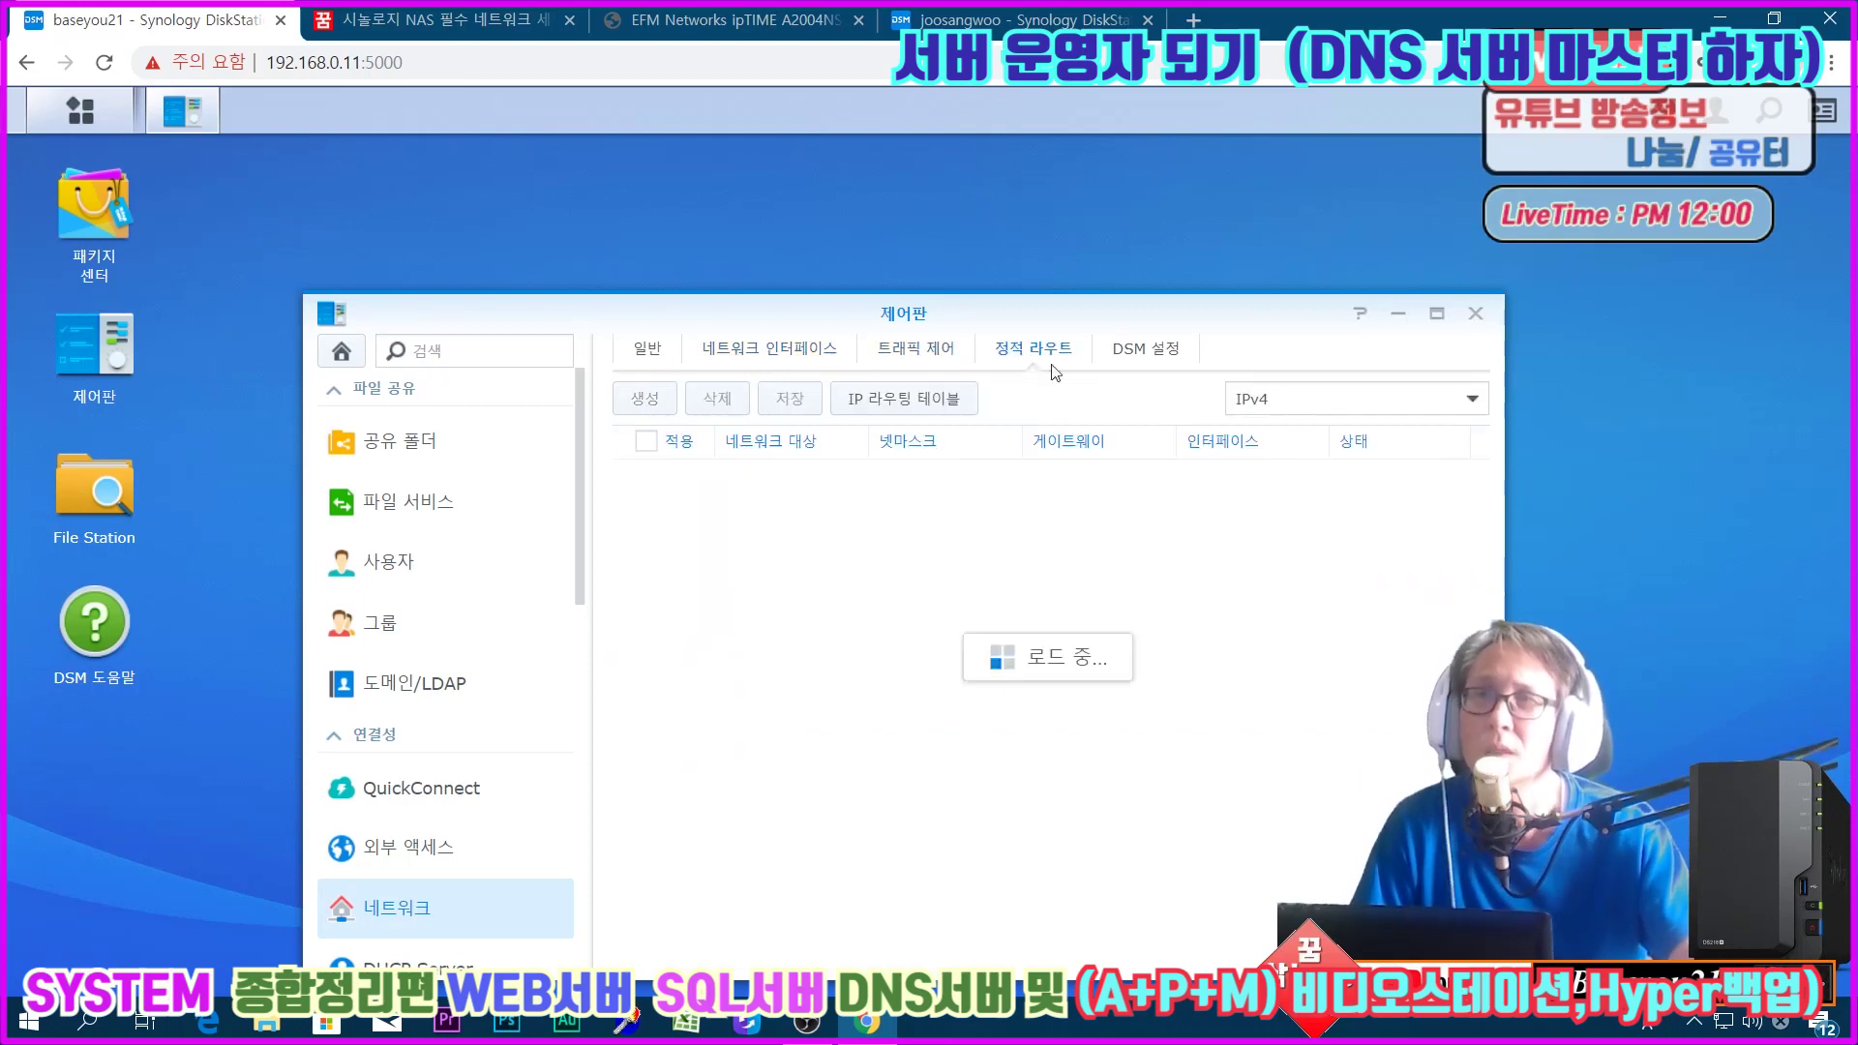
click(1121, 355)
click(946, 497)
drag(947, 497, 775, 496)
drag(1173, 622, 1211, 539)
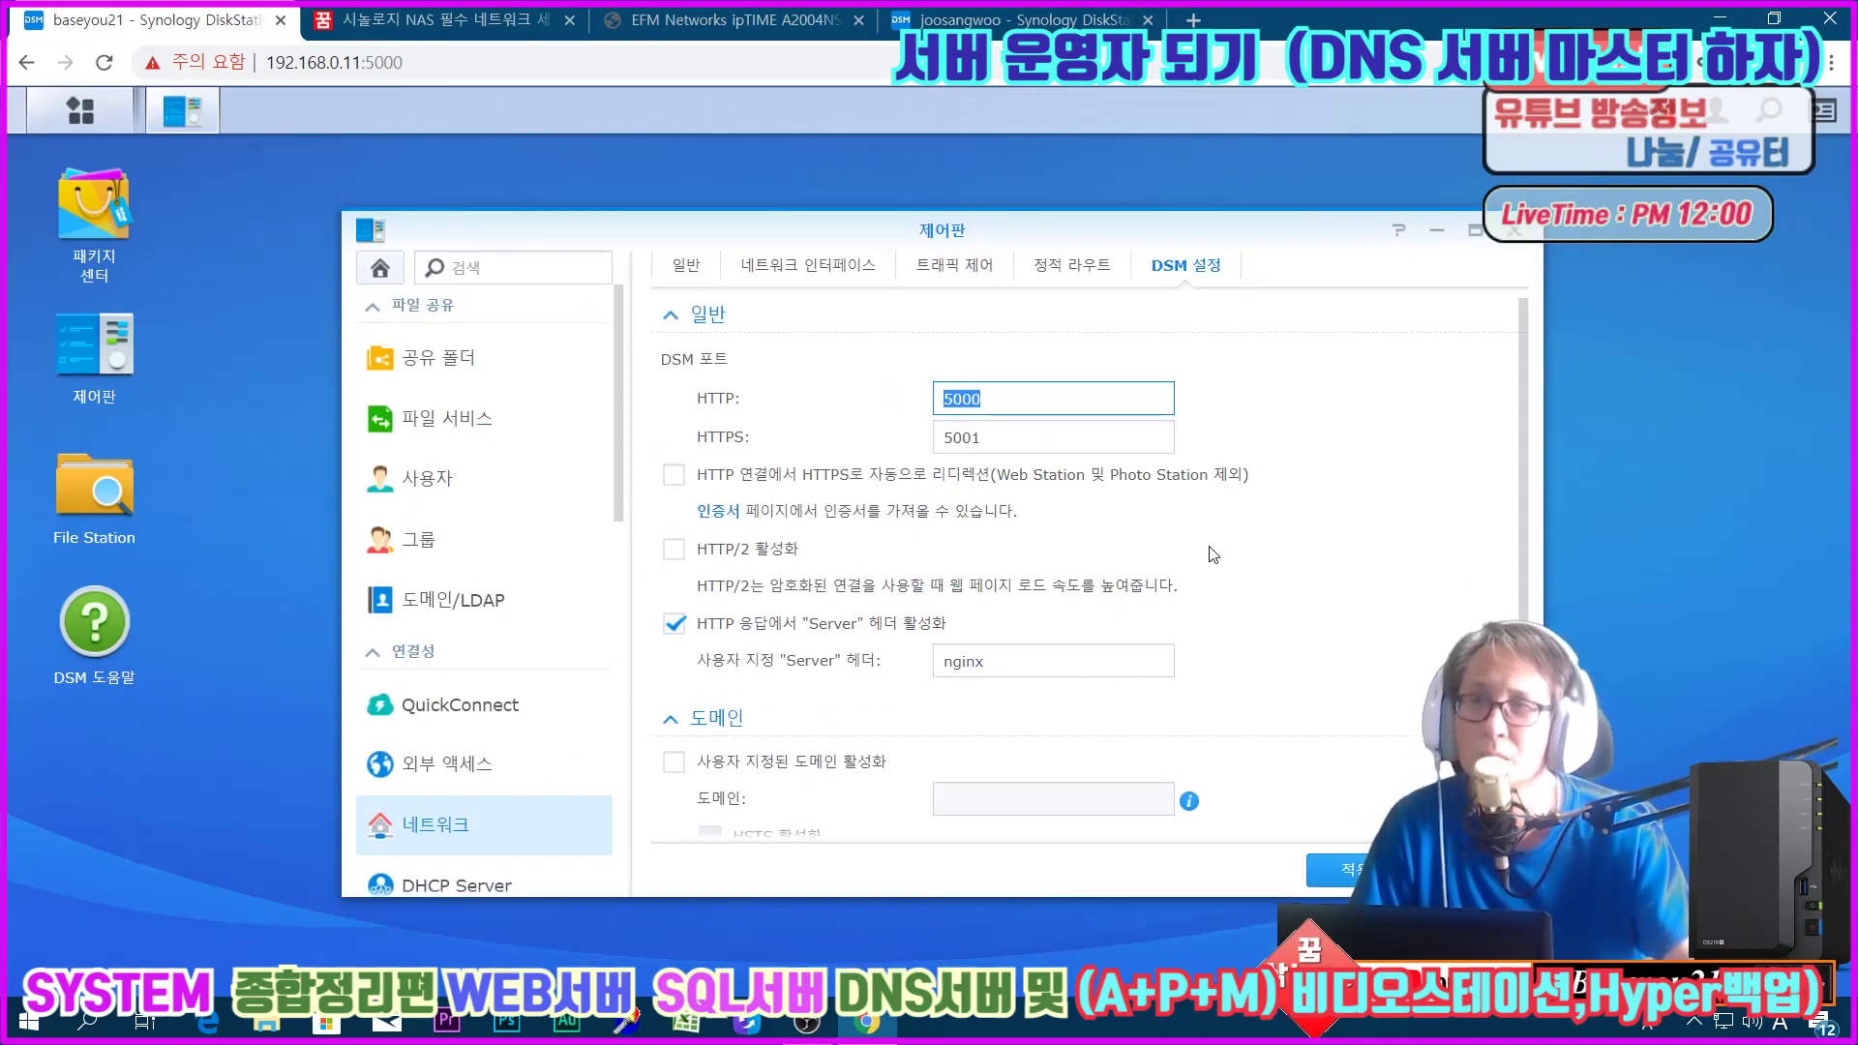
text(56)
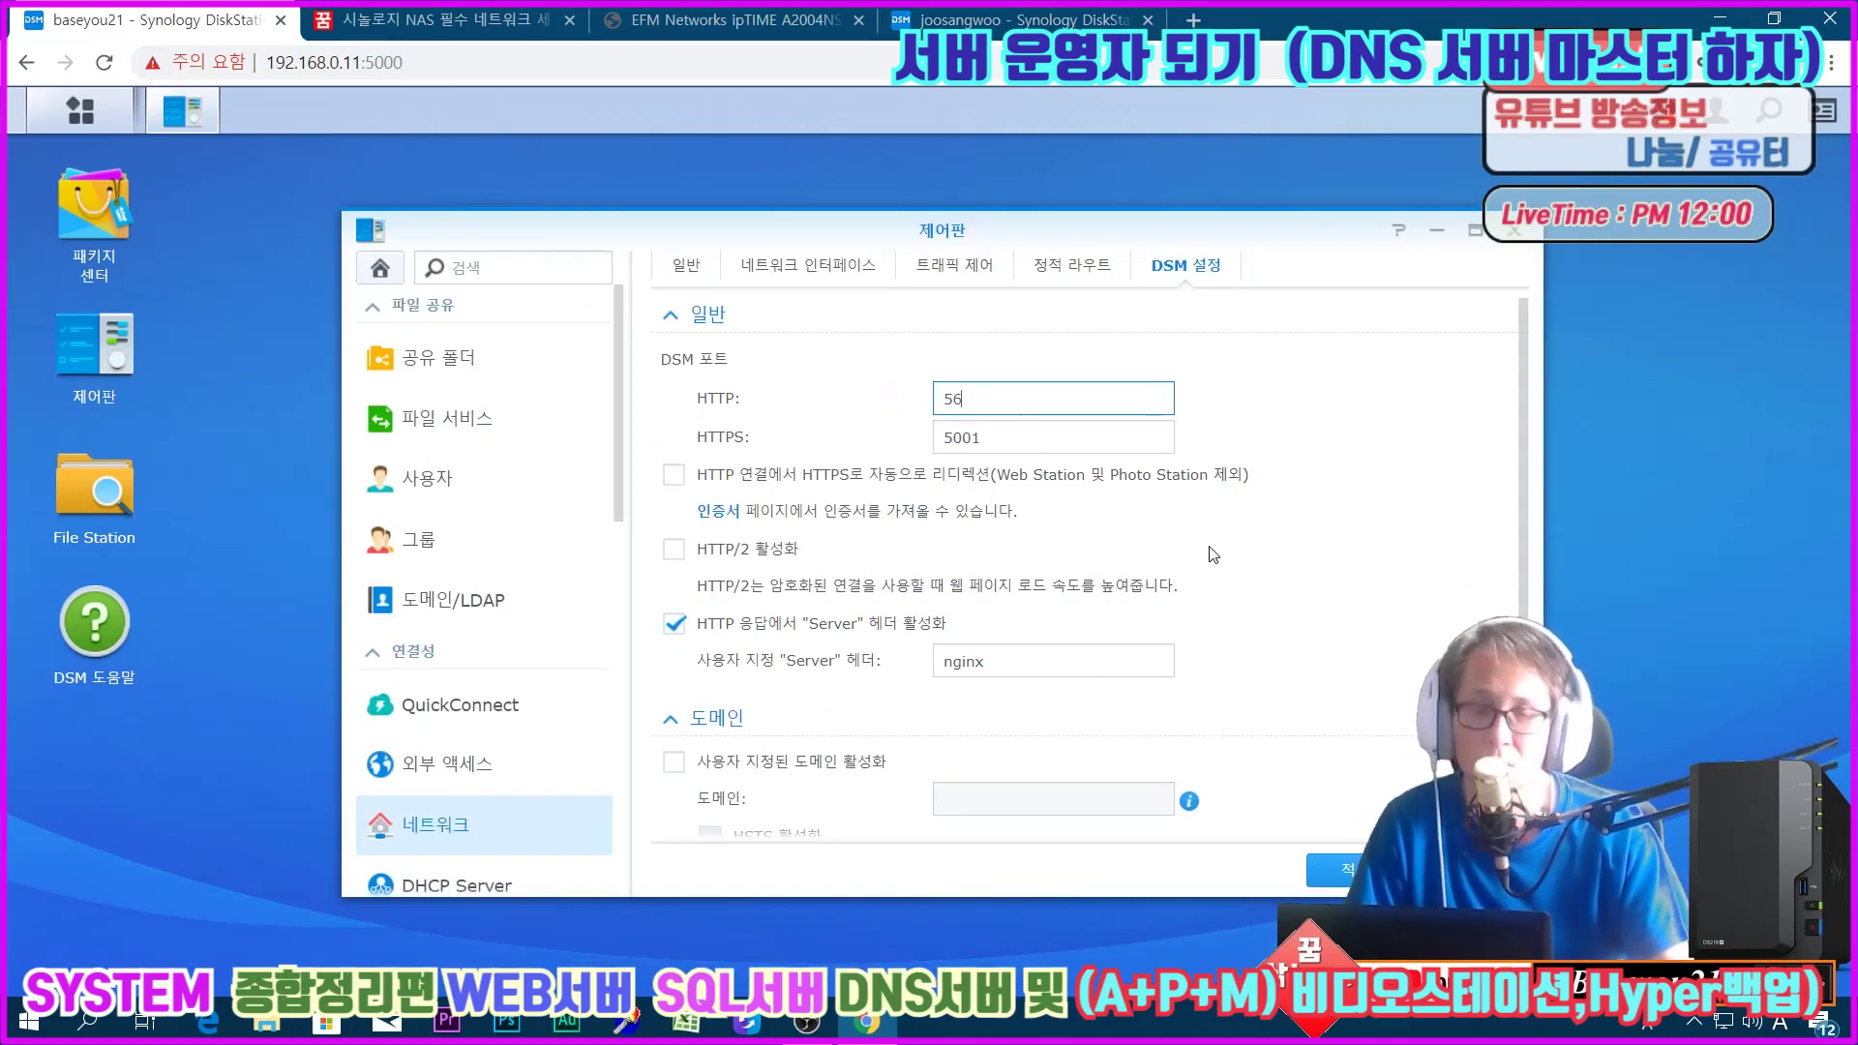
key(Tab)
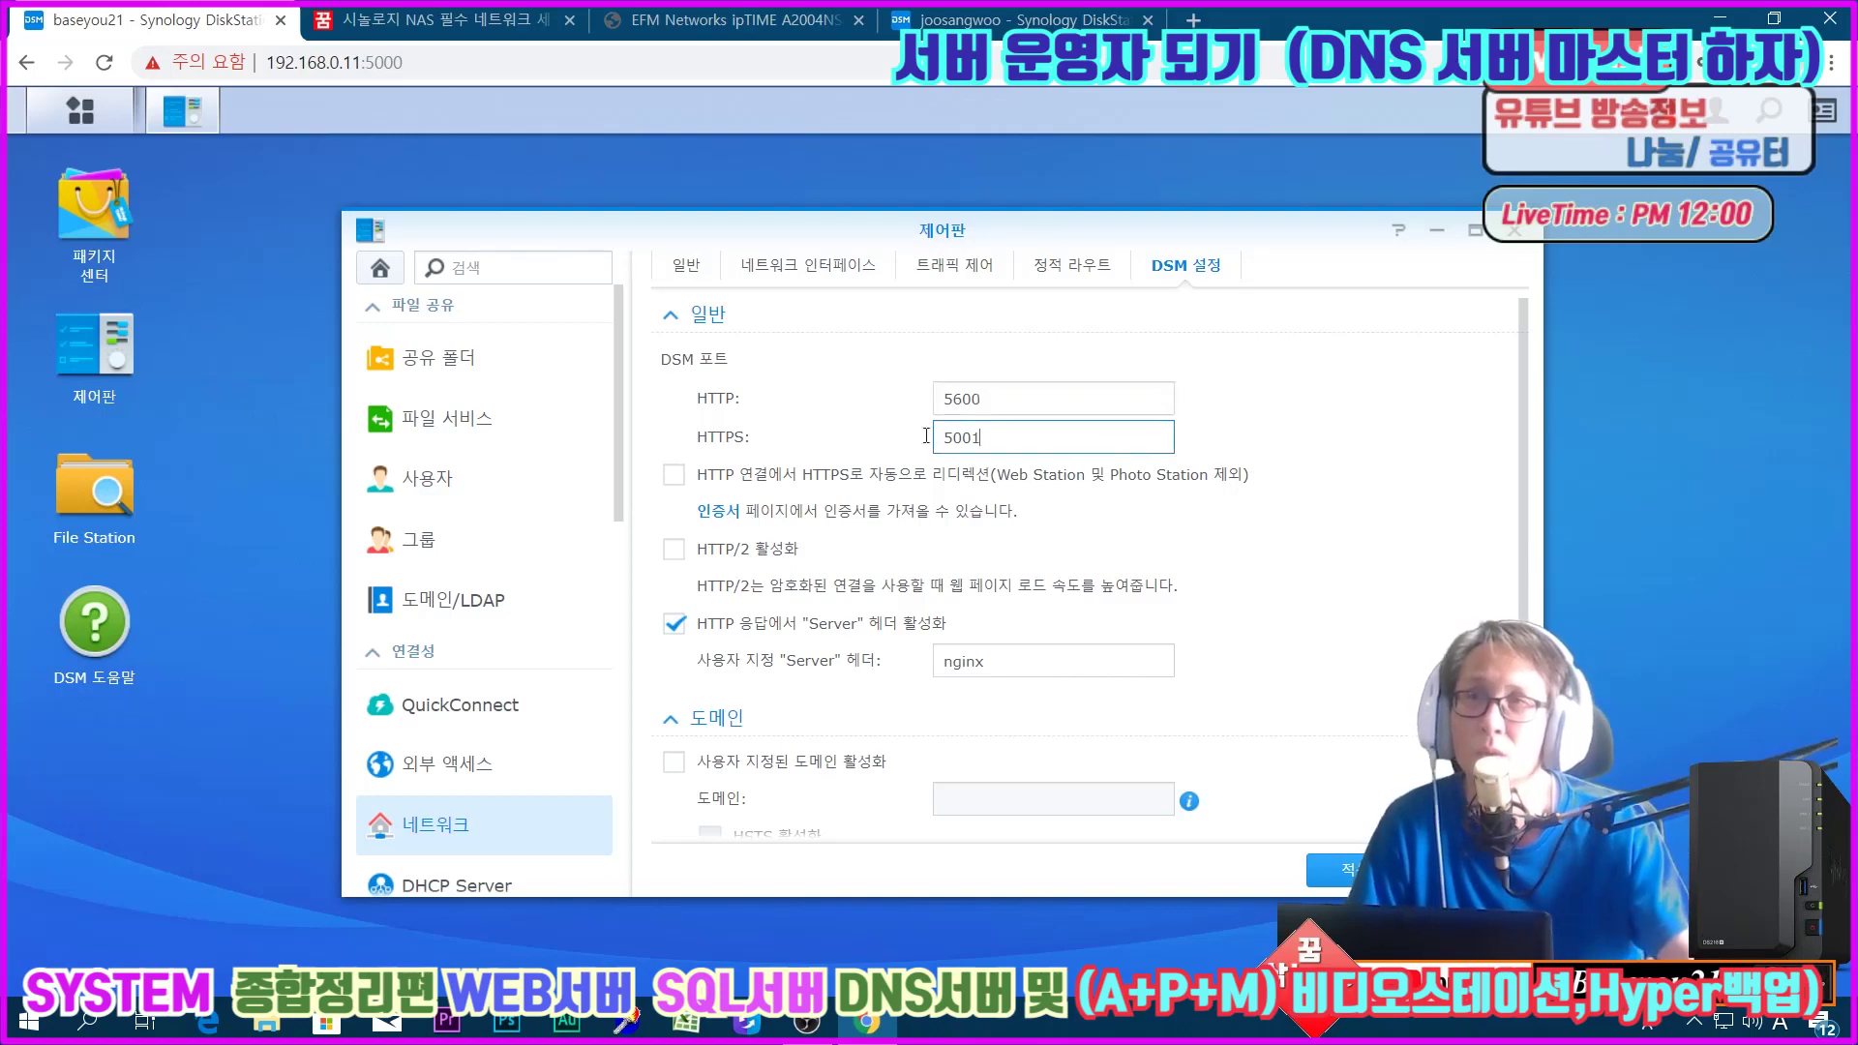
text(5601)
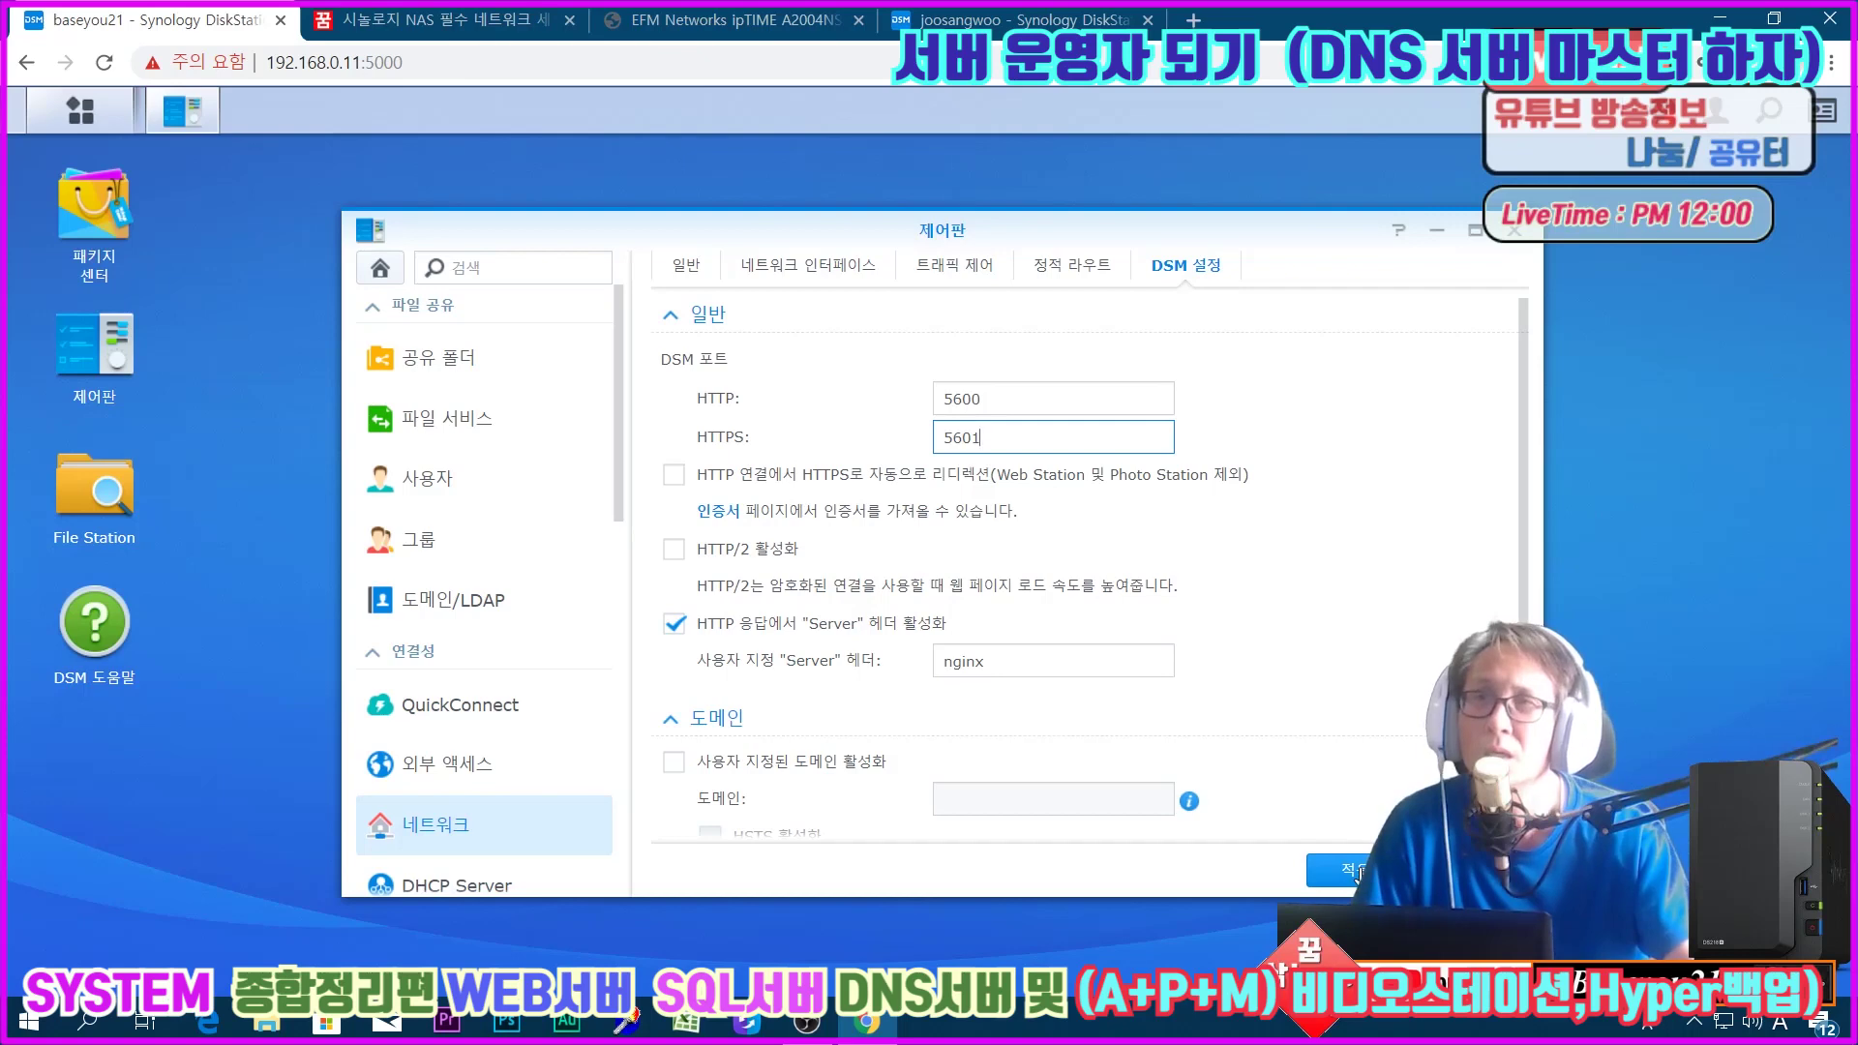
click(1360, 871)
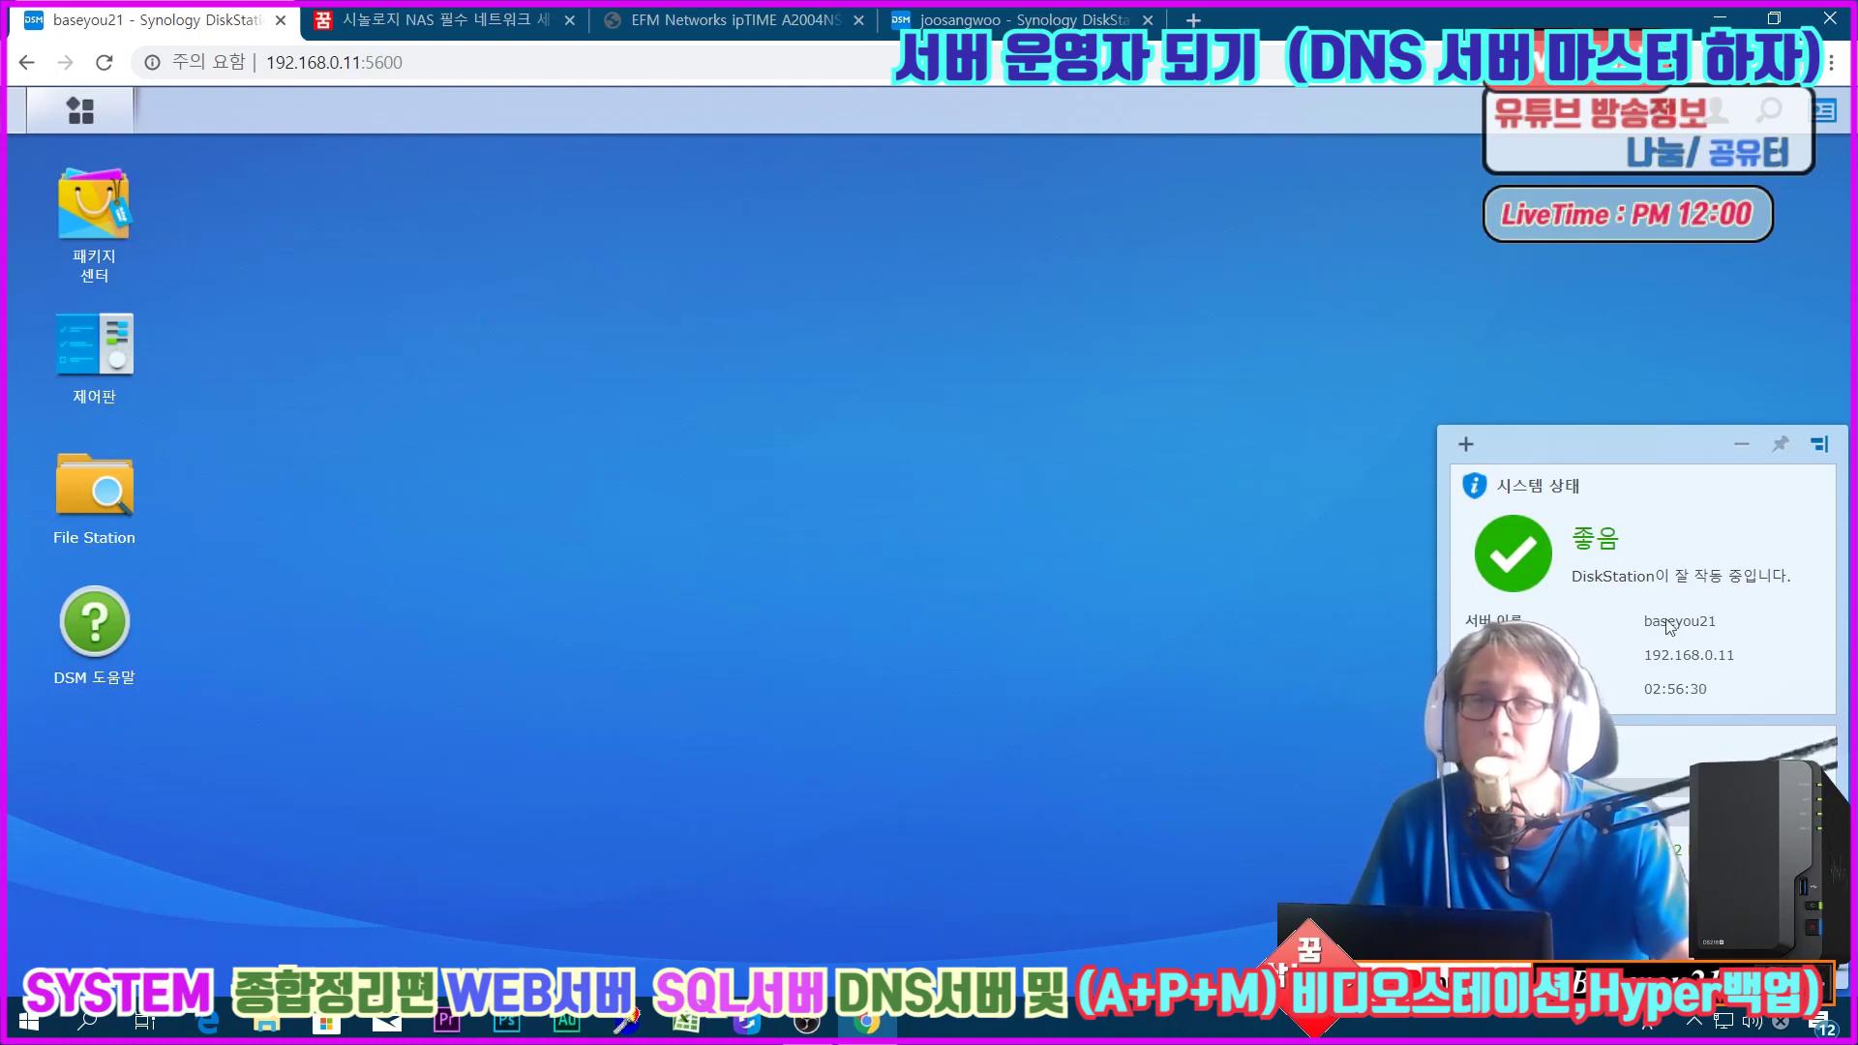
Step: Close the System Status widget and show Control Panel's External Access DDNS list, still empty
click(1741, 445)
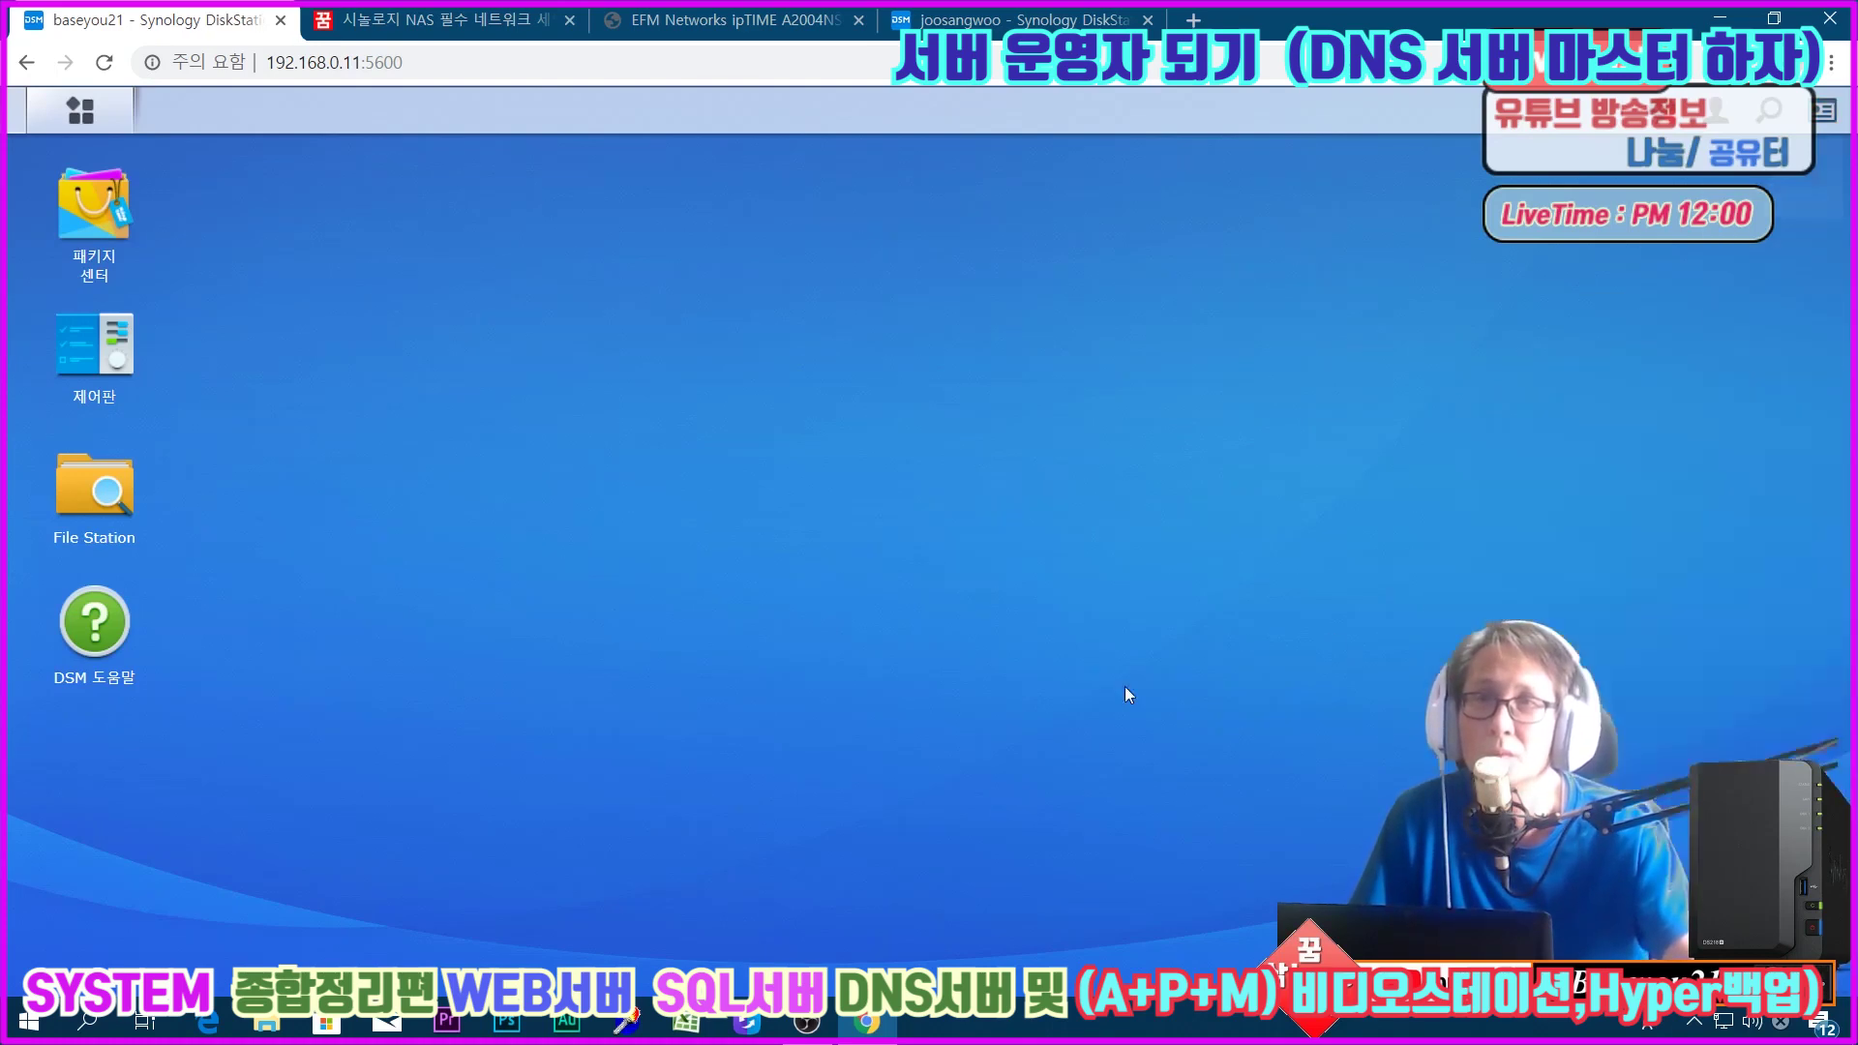
click(102, 358)
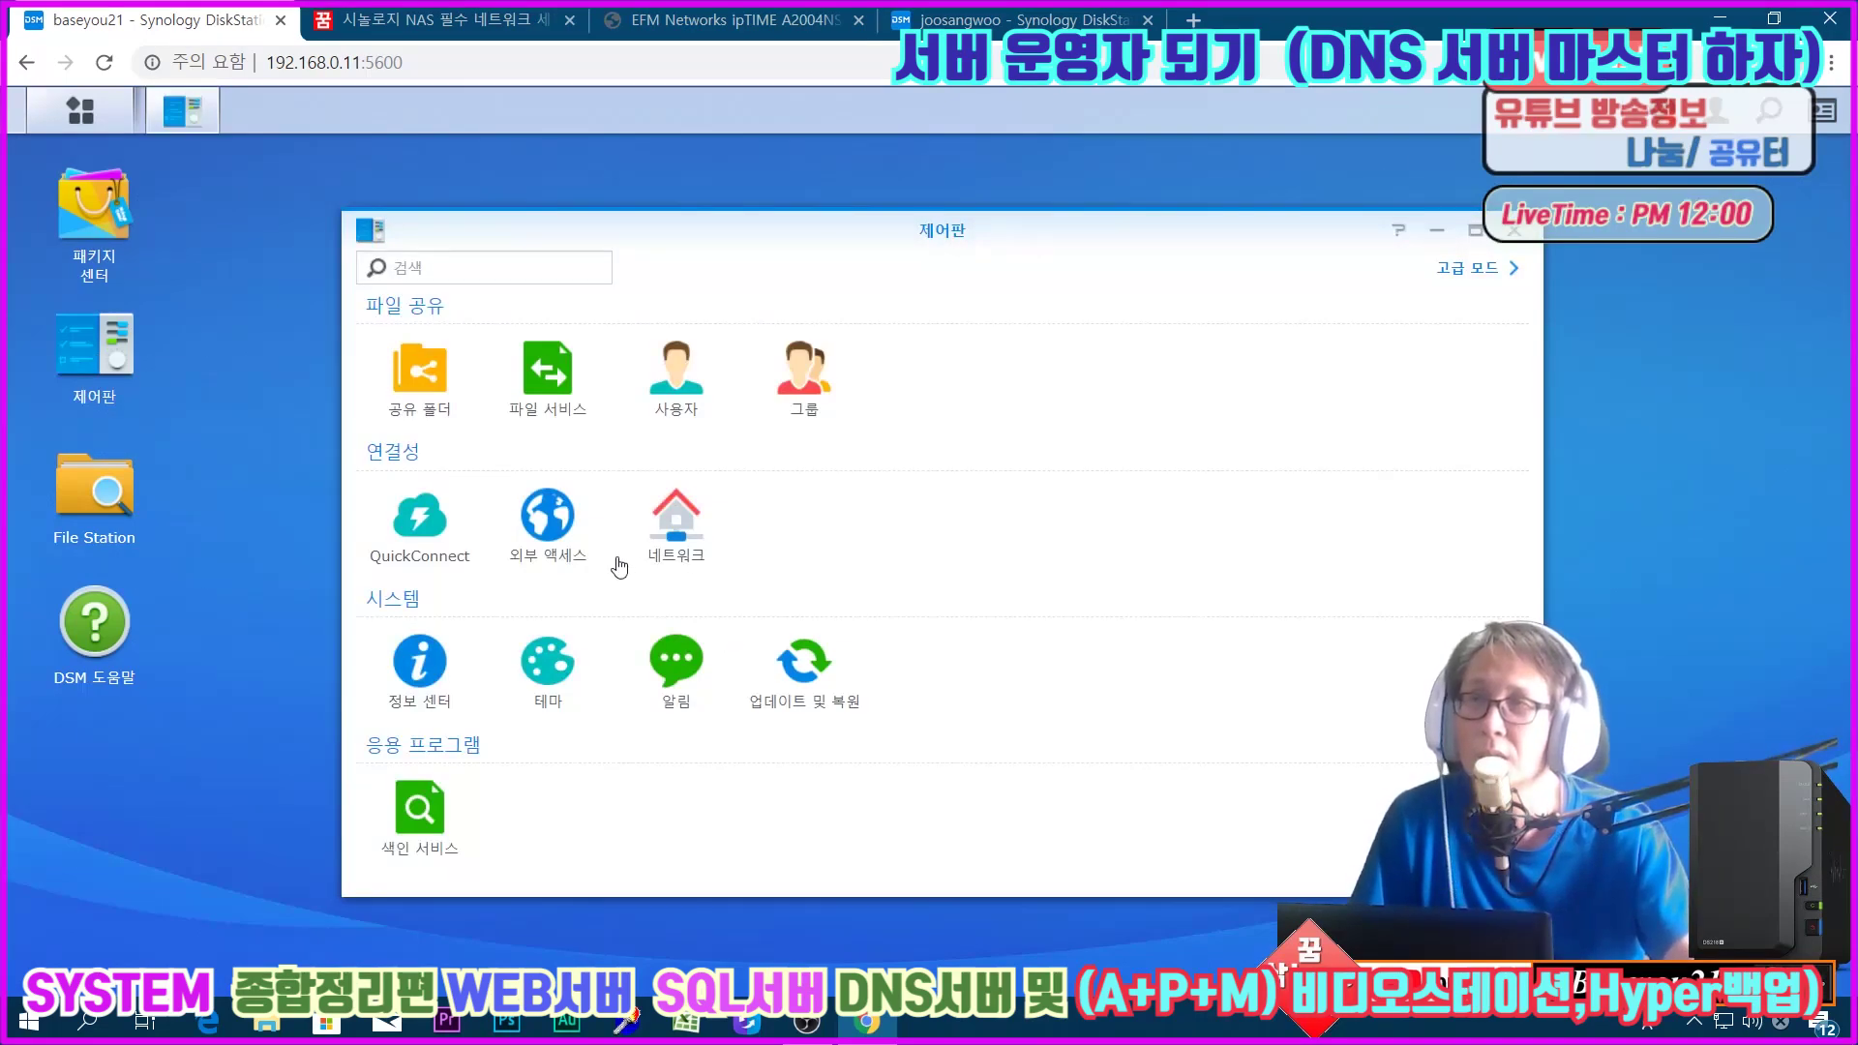
click(577, 552)
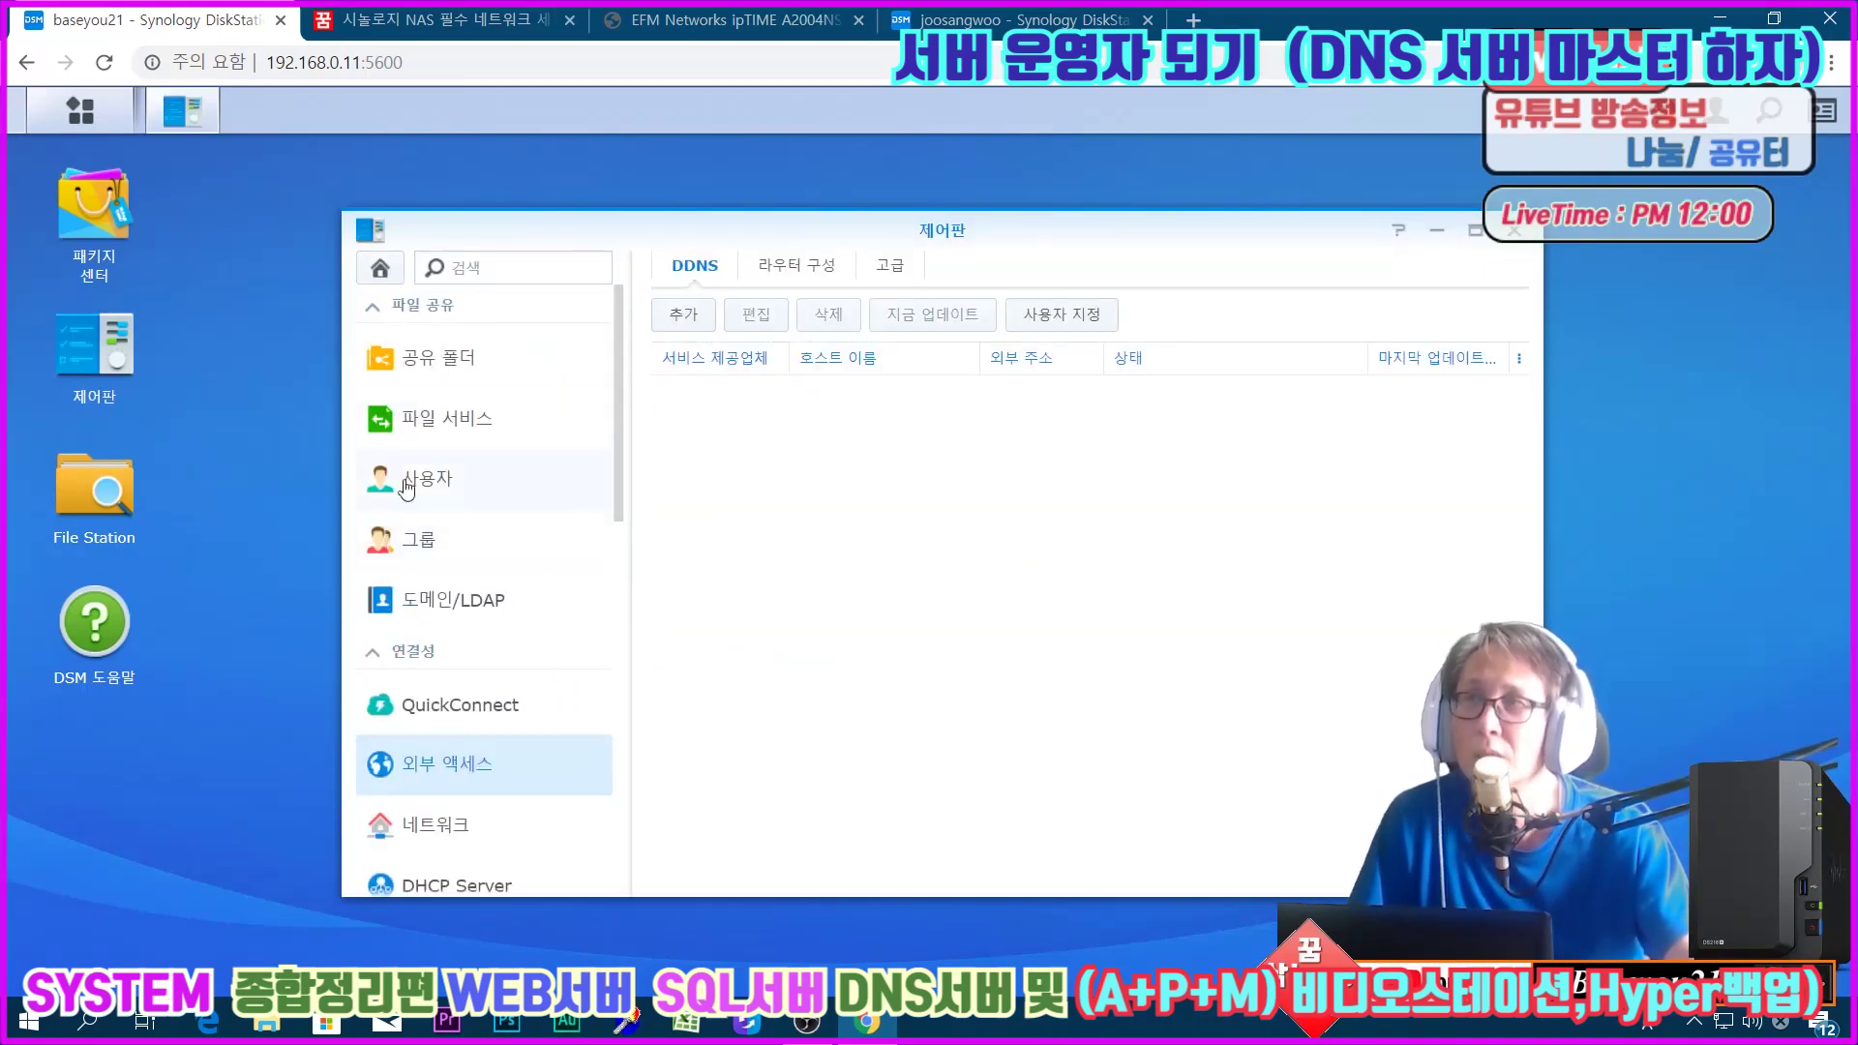
click(442, 825)
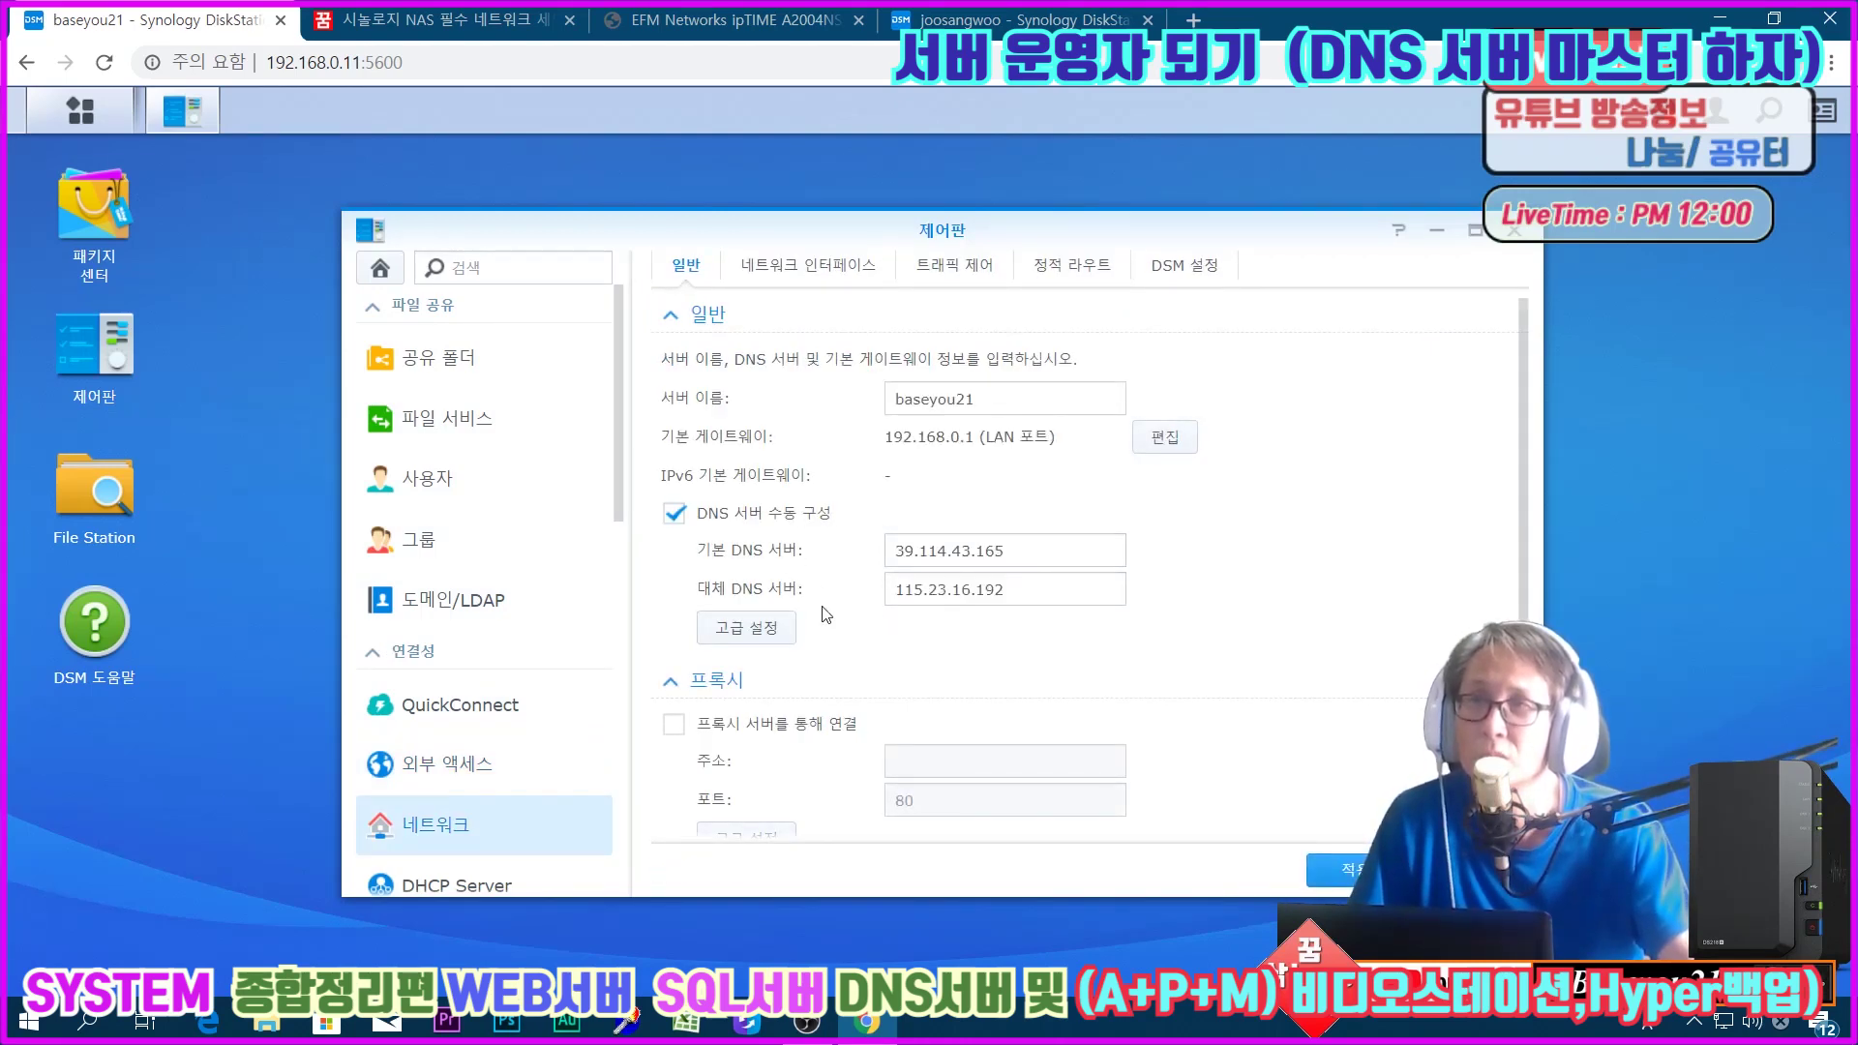
click(444, 770)
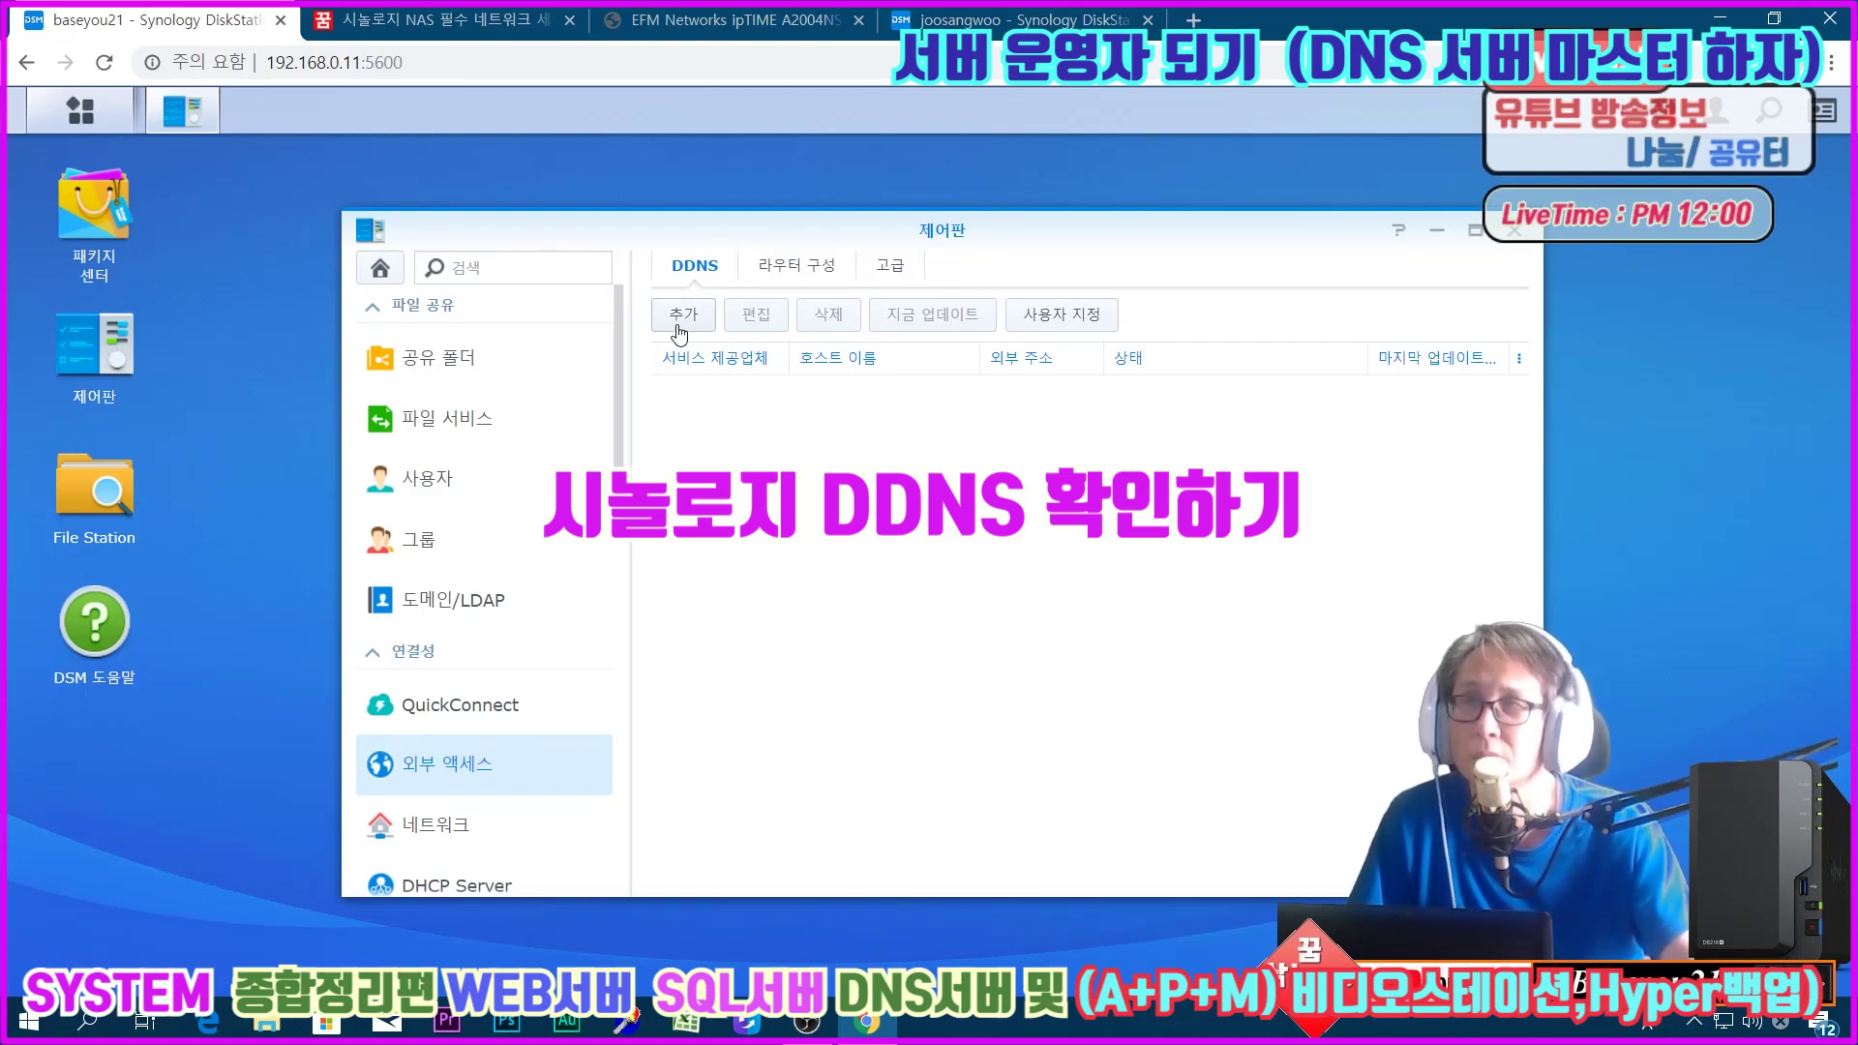
Step: Add a Synology-provider DDNS entry for host baseyou21.synology.me and test its connection
click(682, 315)
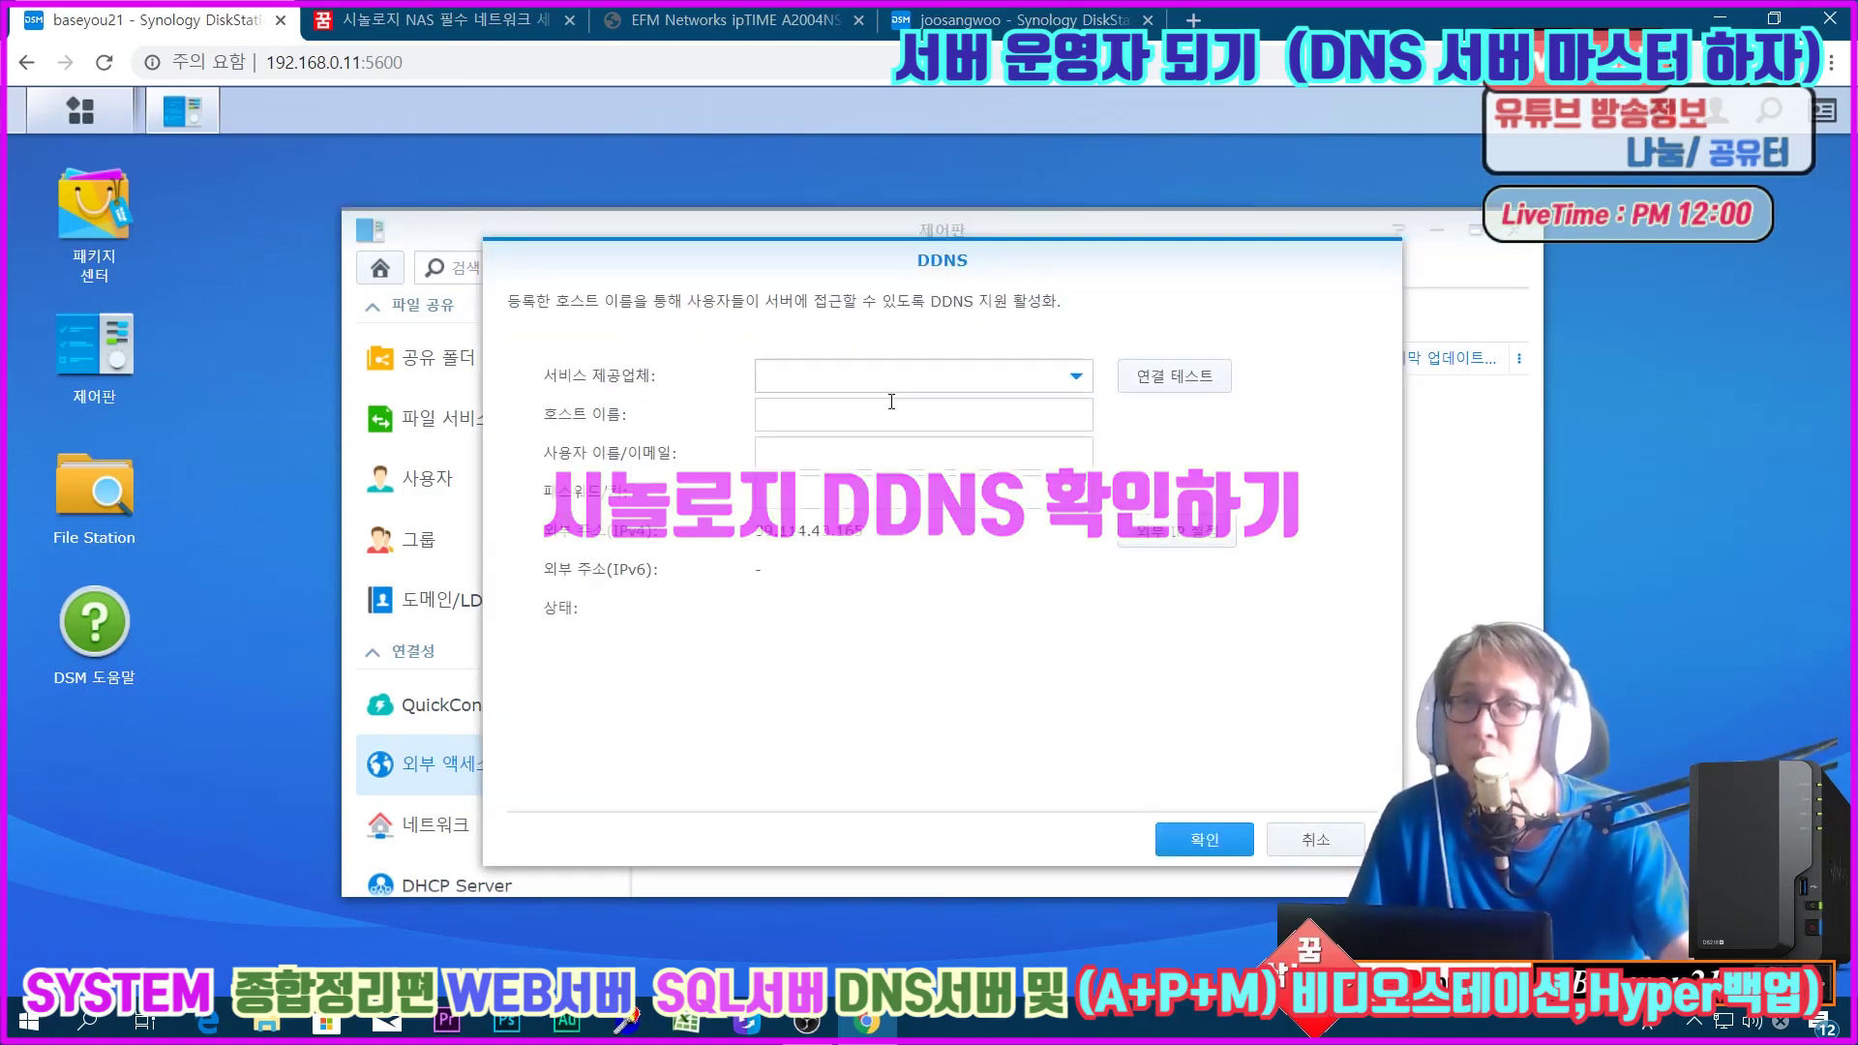
click(1078, 378)
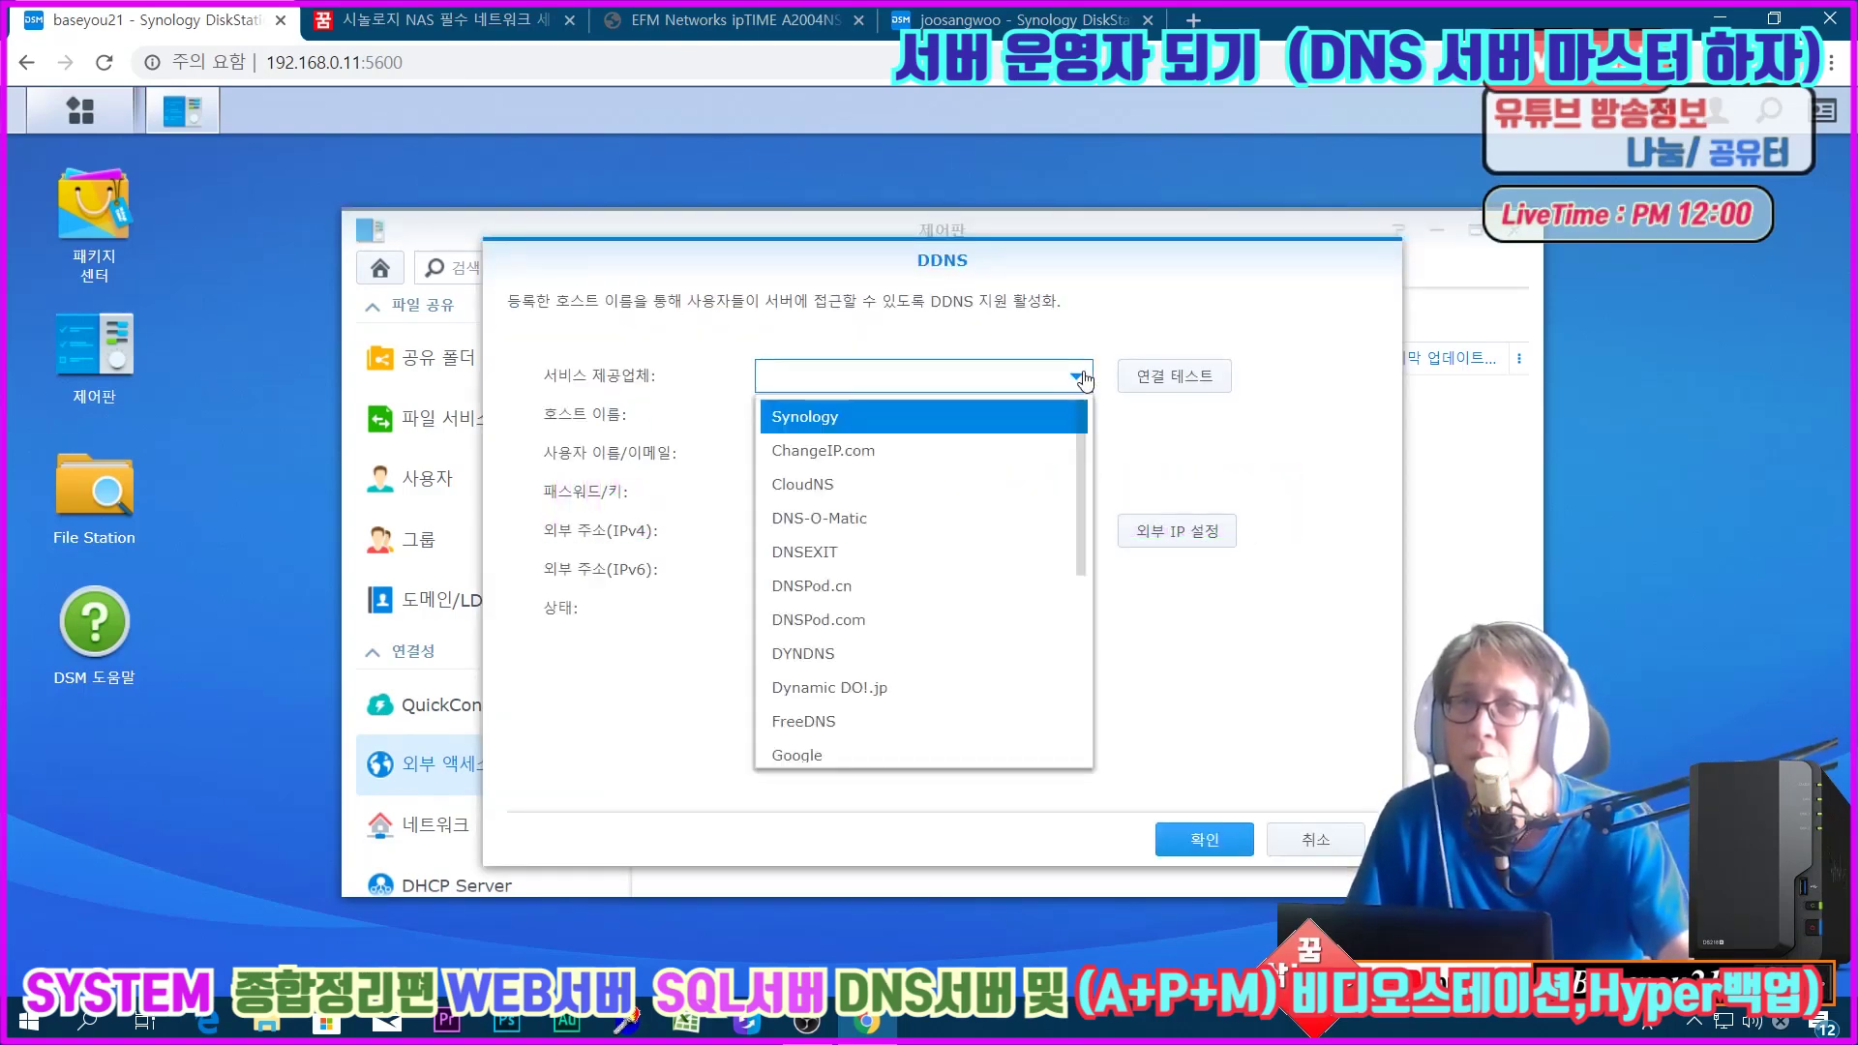
click(913, 416)
click(824, 418)
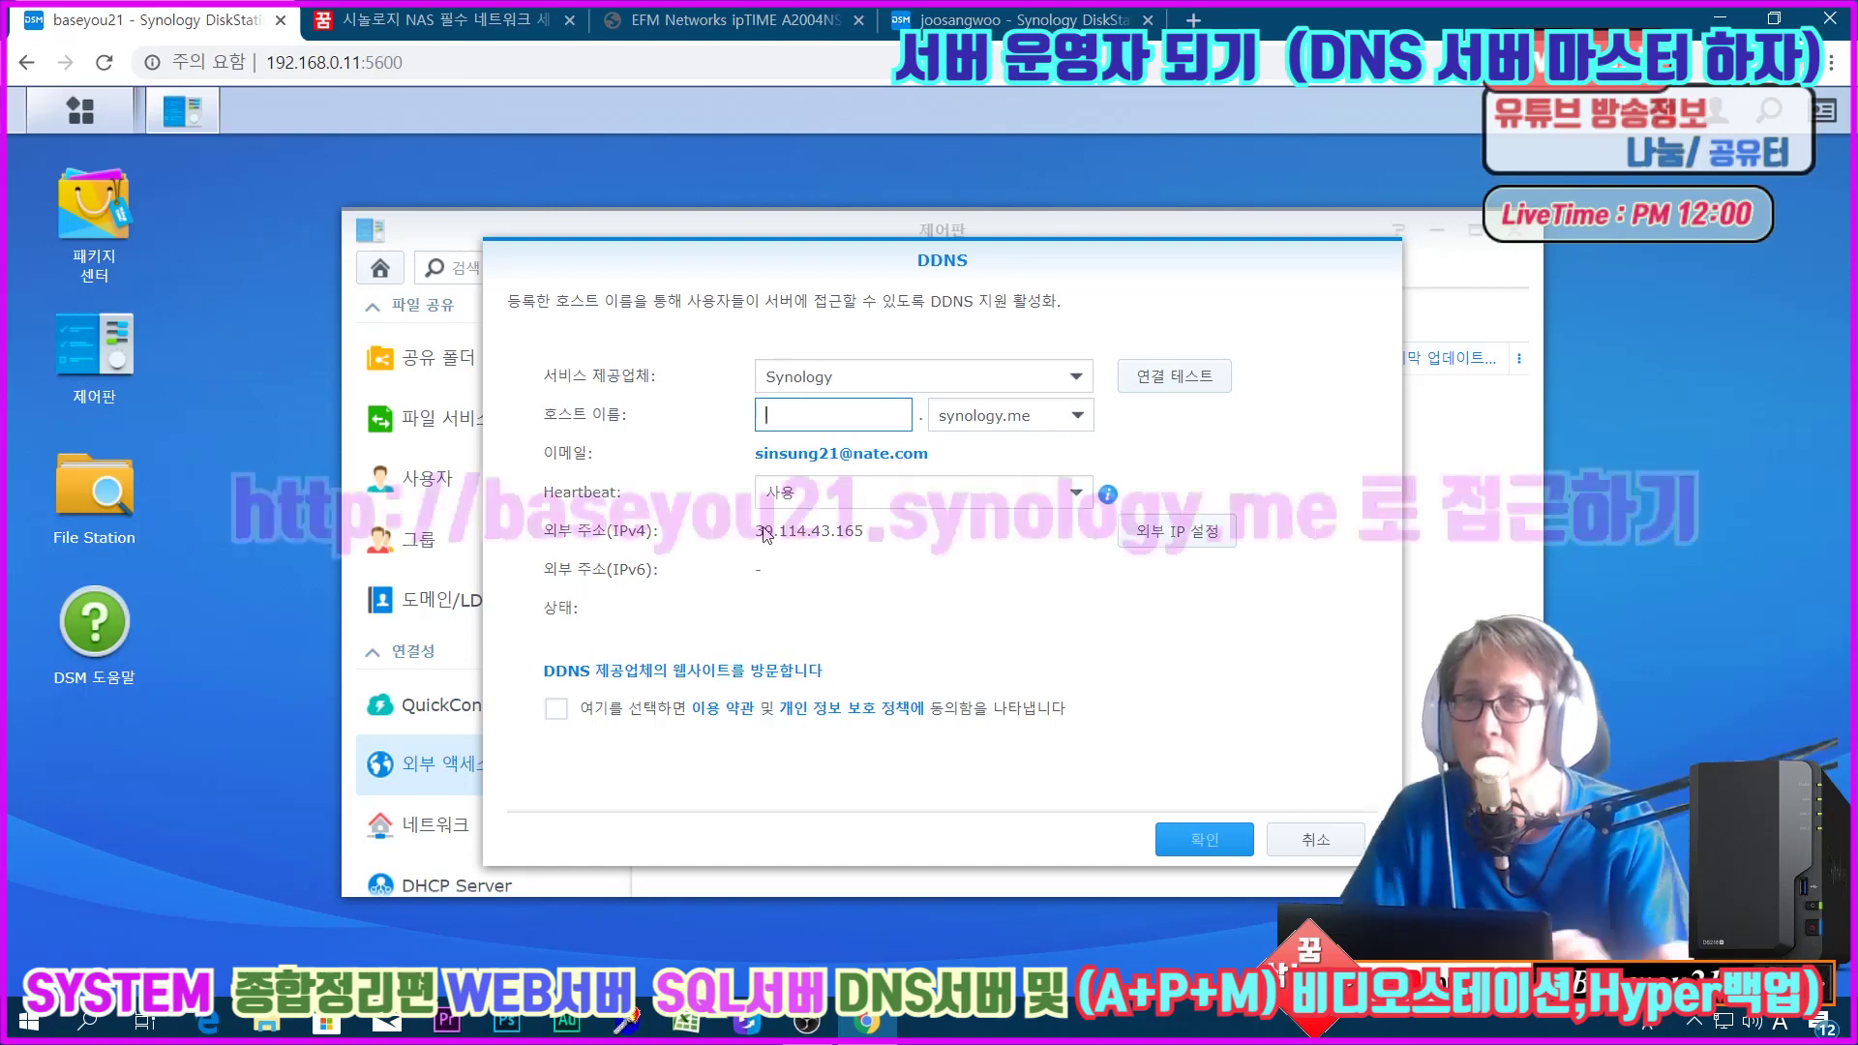
text(baseyou21)
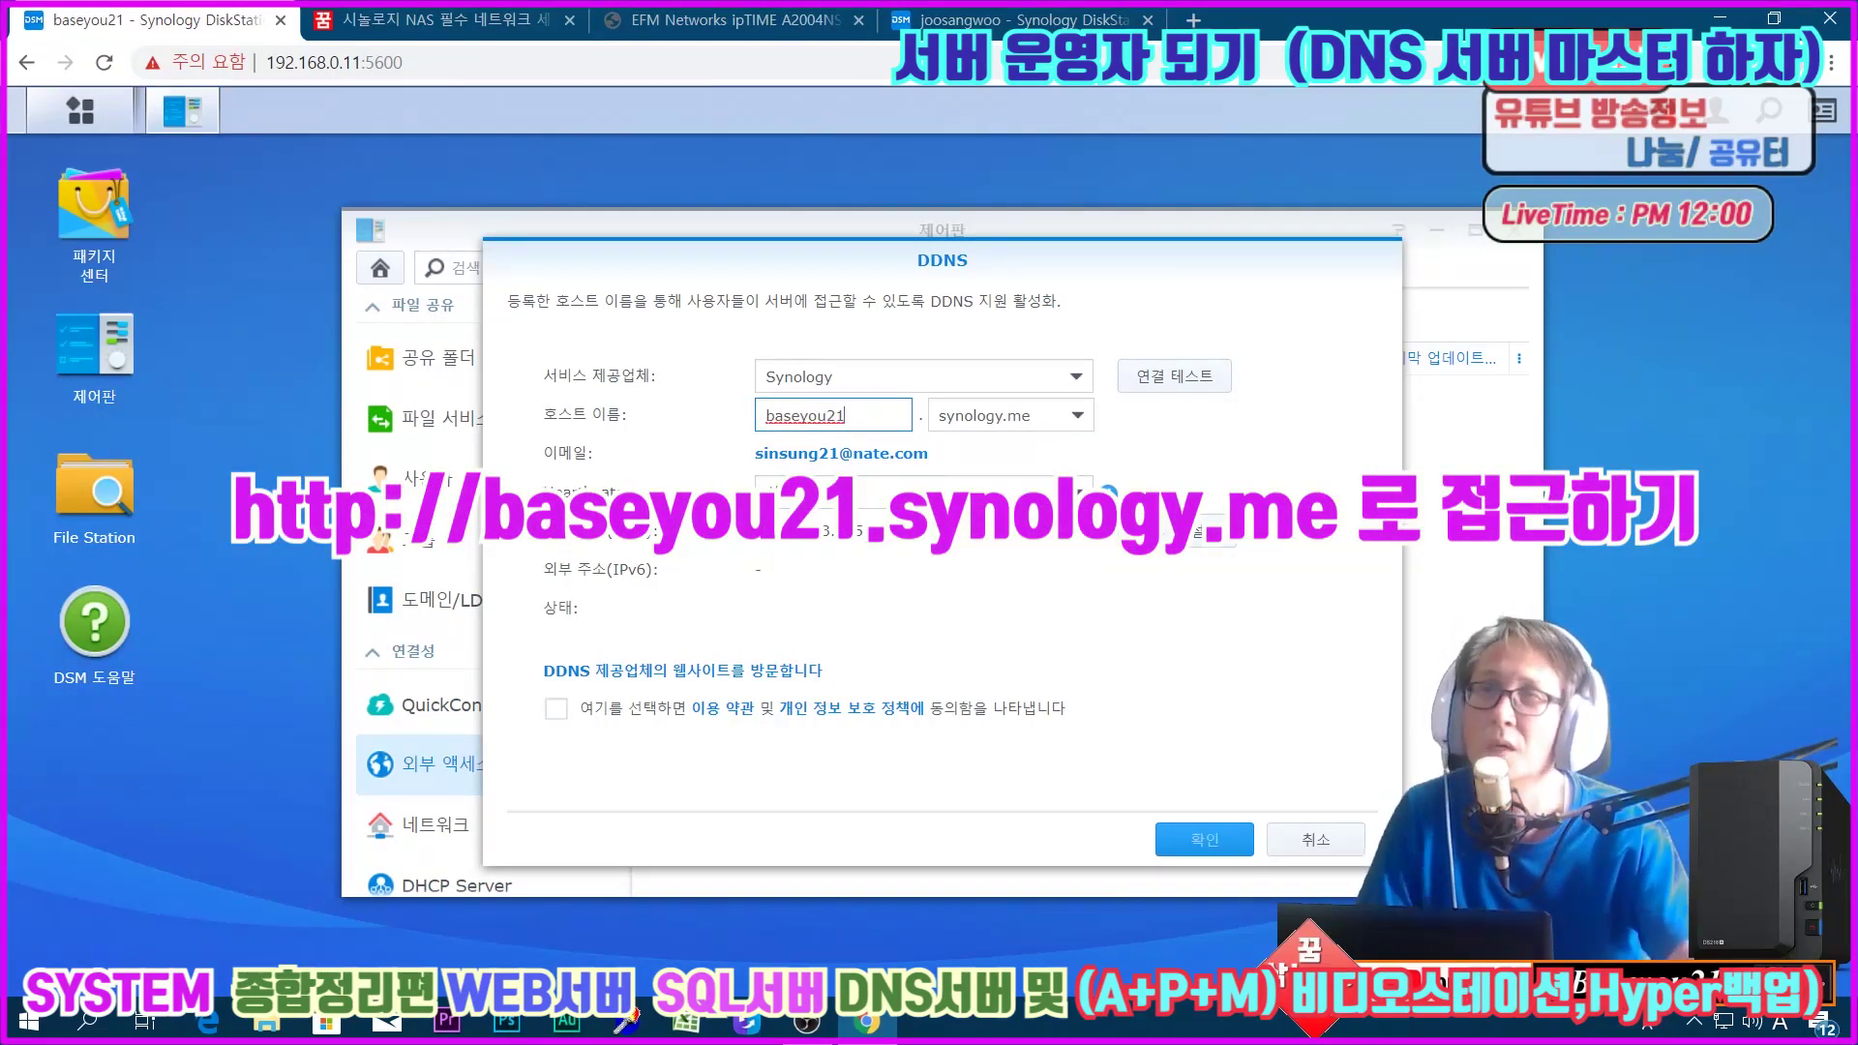
click(1129, 379)
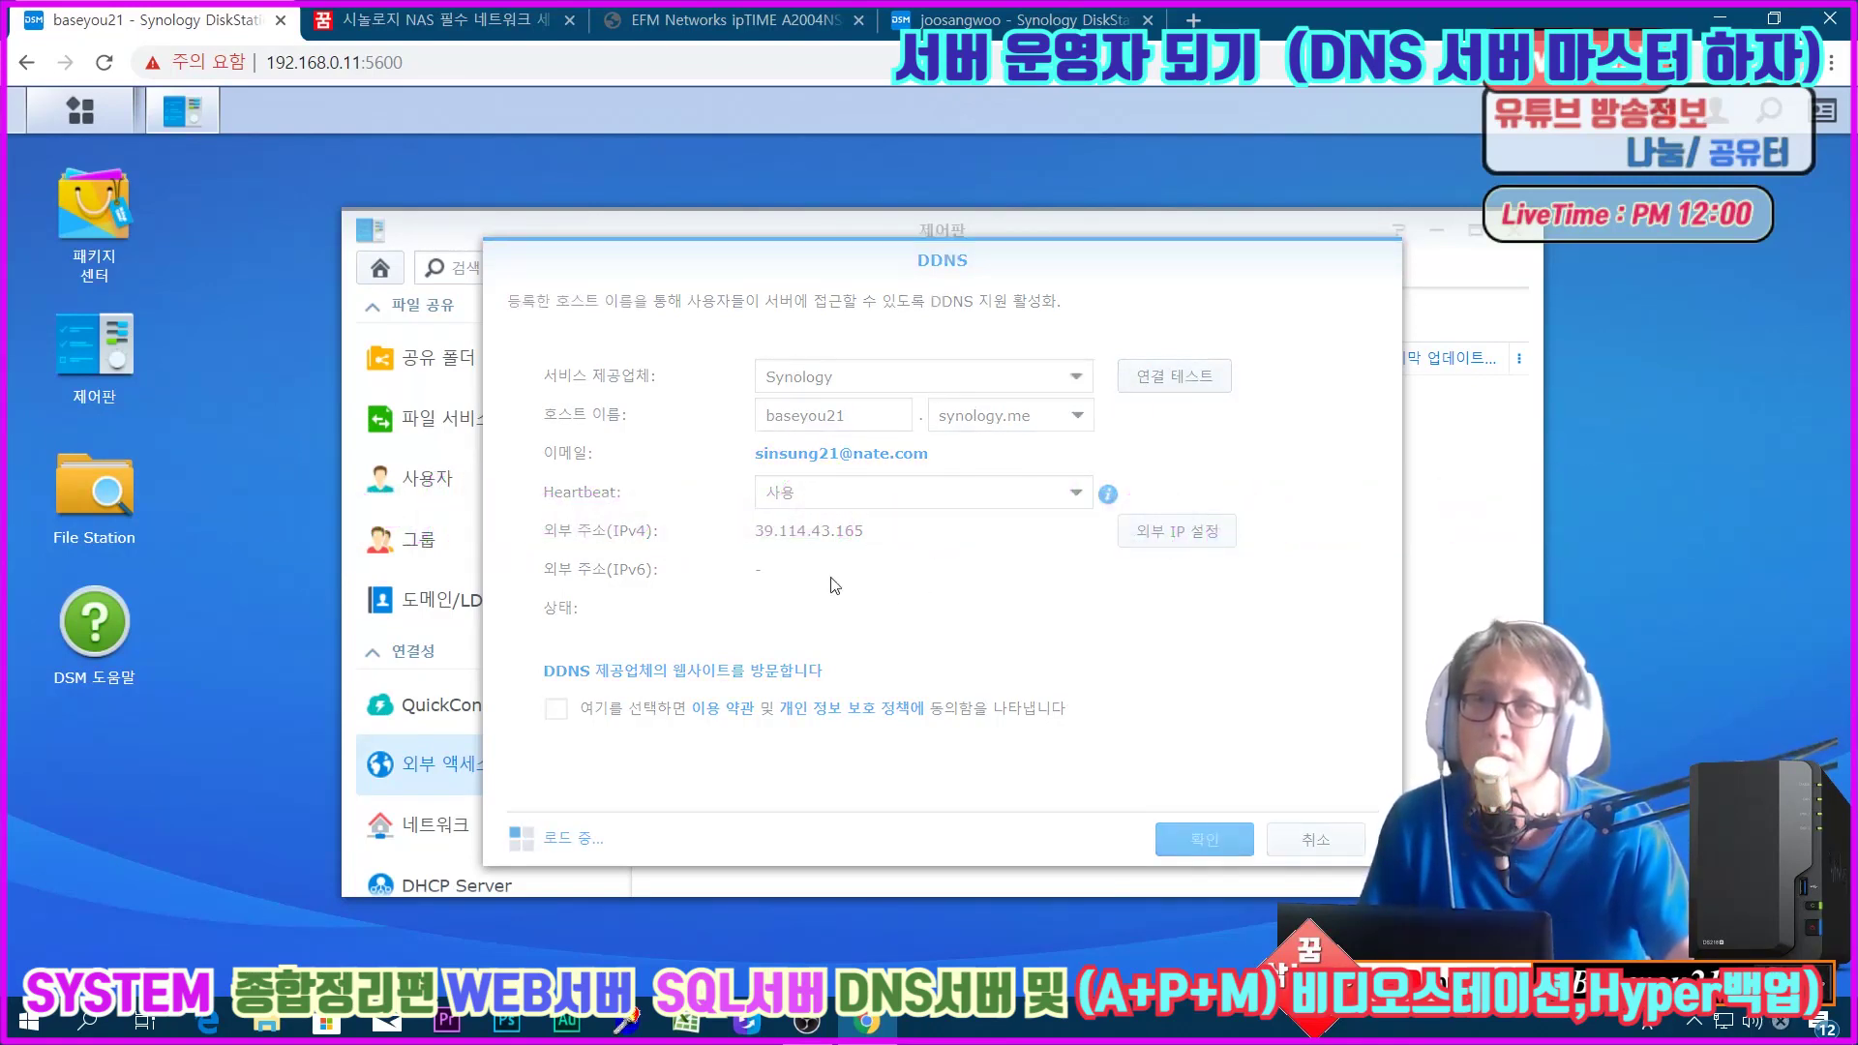
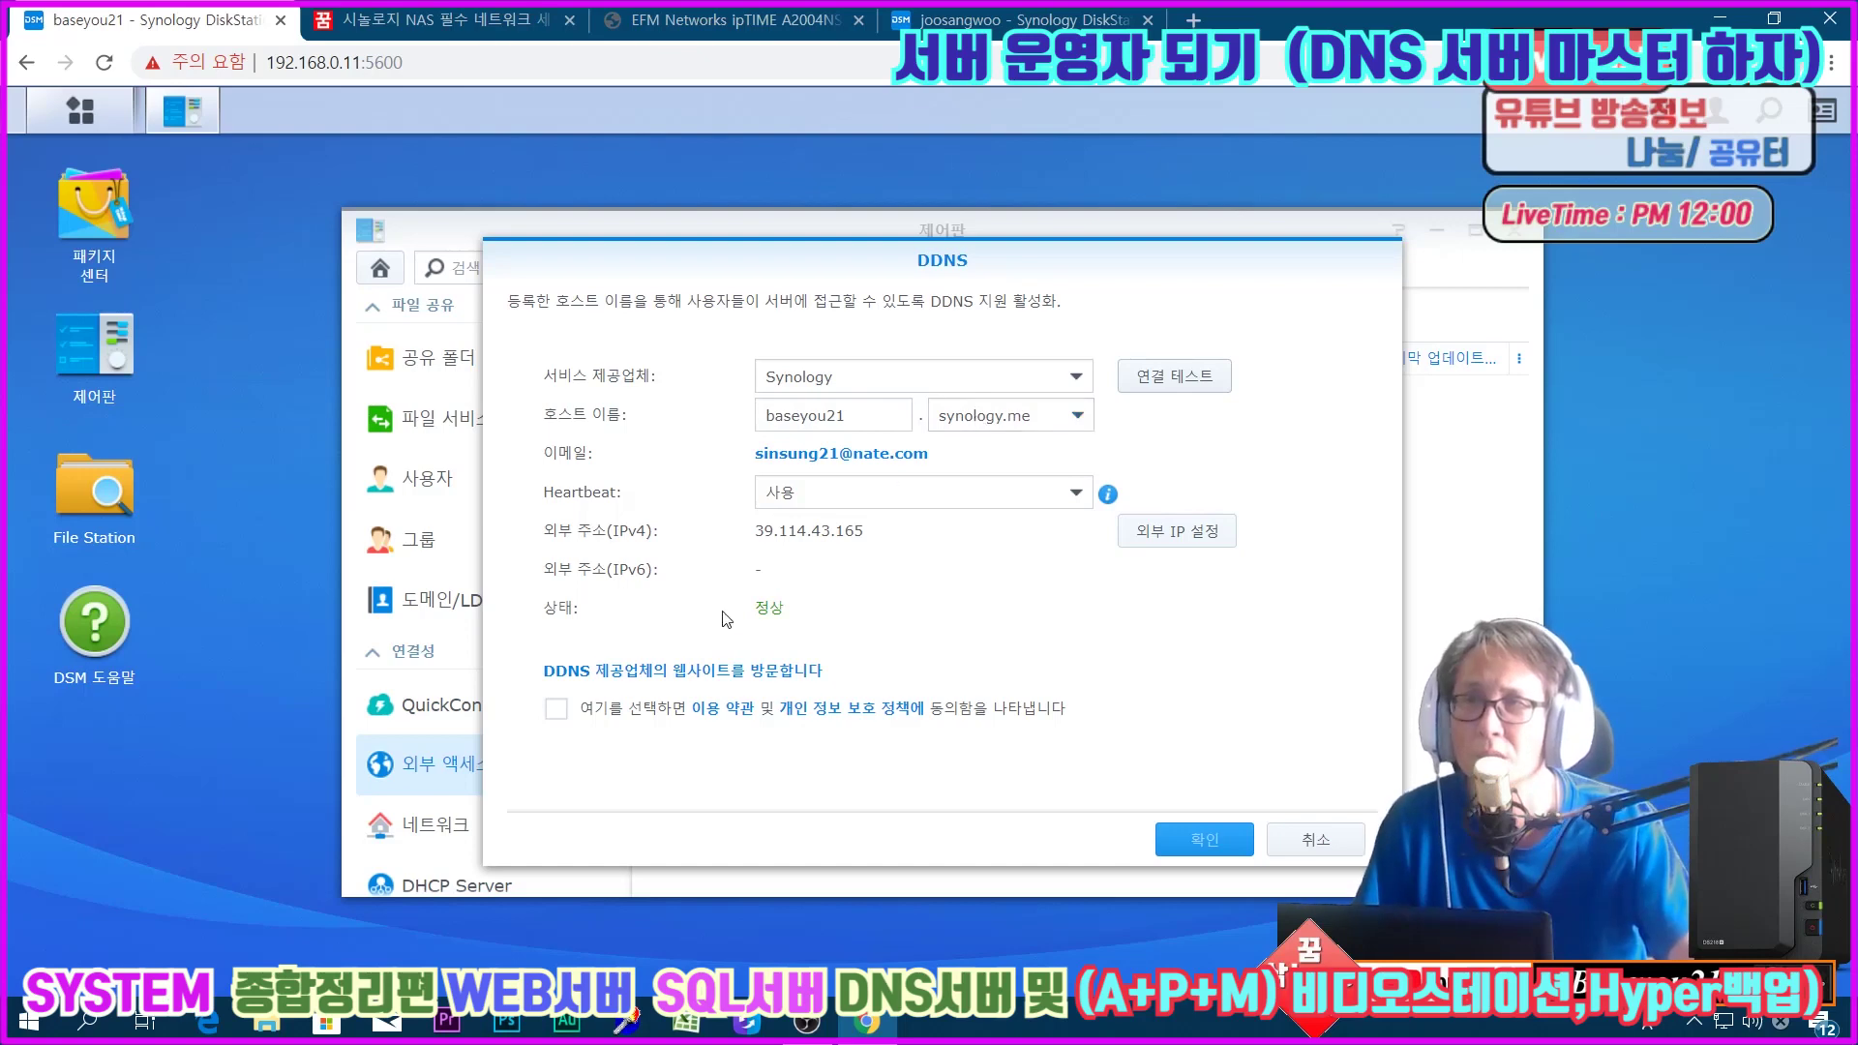
Step: Accept the DDNS terms of service and save the baseyou21.synology.me hostname entry
click(556, 709)
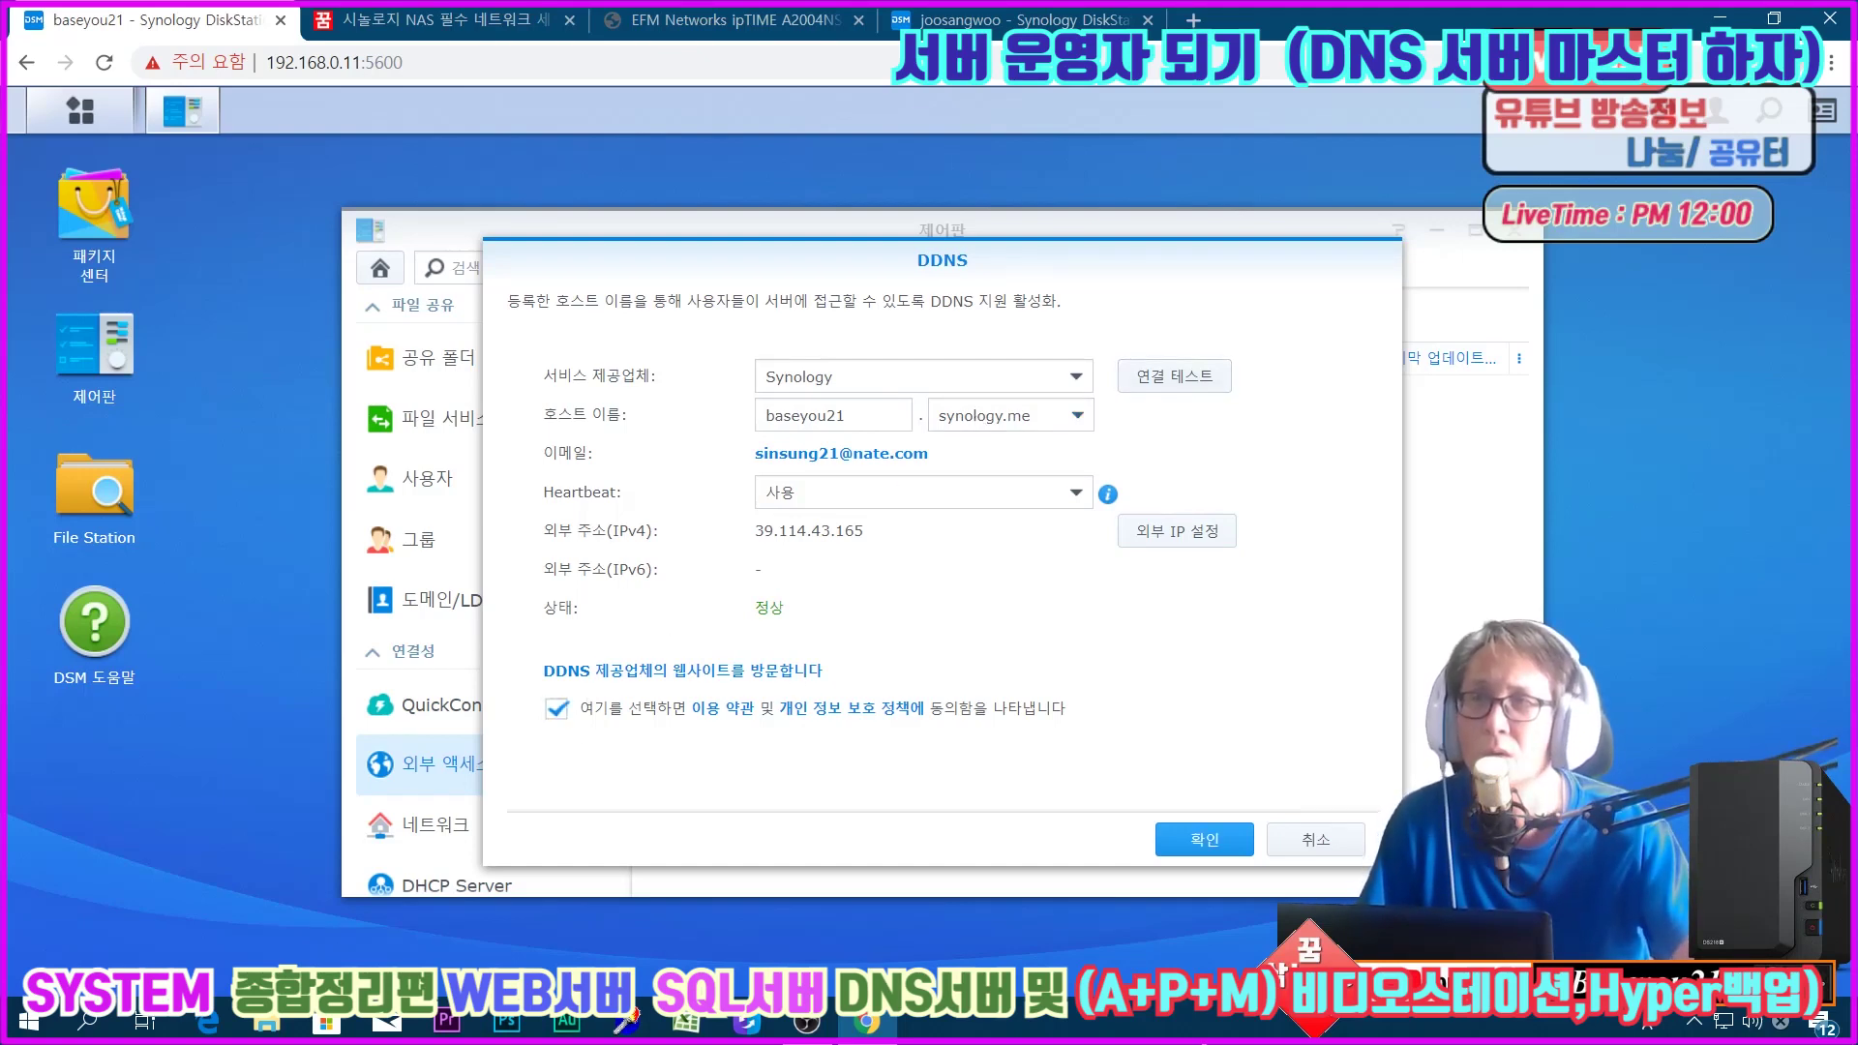
click(1181, 838)
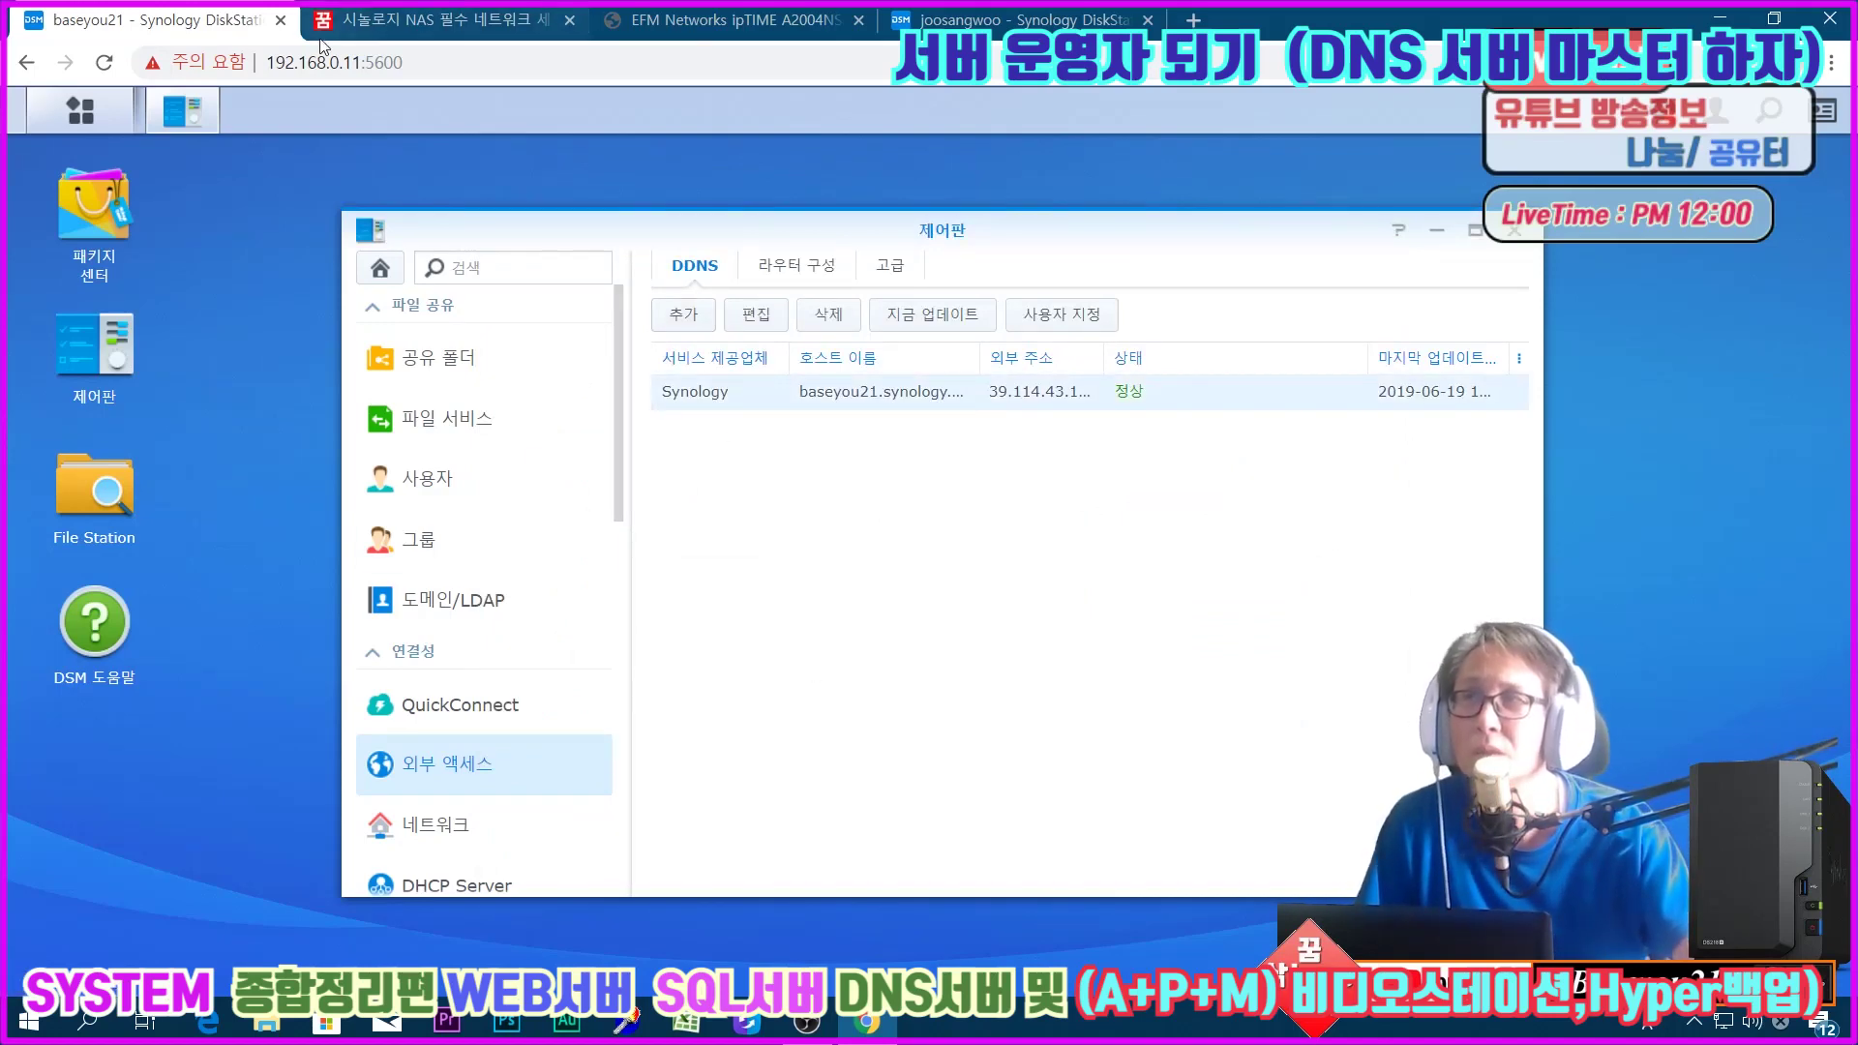
Step: Load baseyou21.synology.me:5600 to reach the DSM login page, then return to 192.168.0.11:5600
click(325, 63)
text(base)
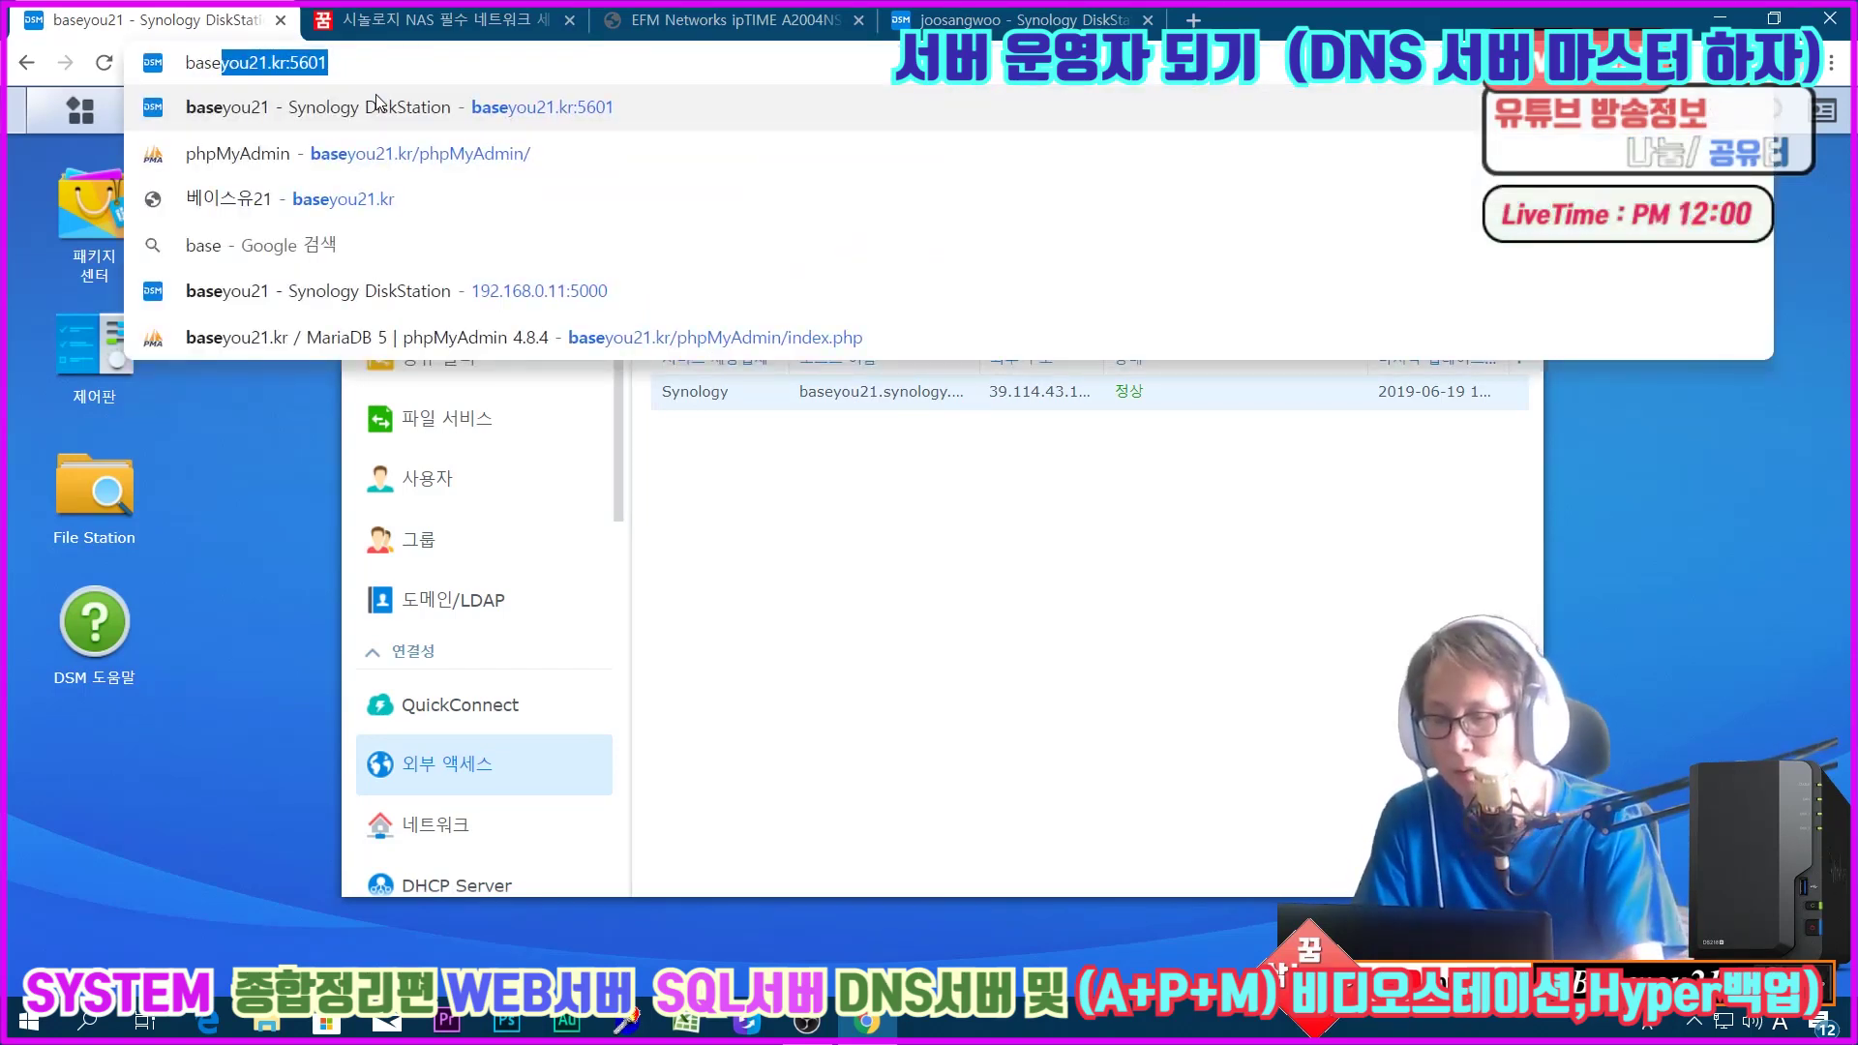
text(you21.s)
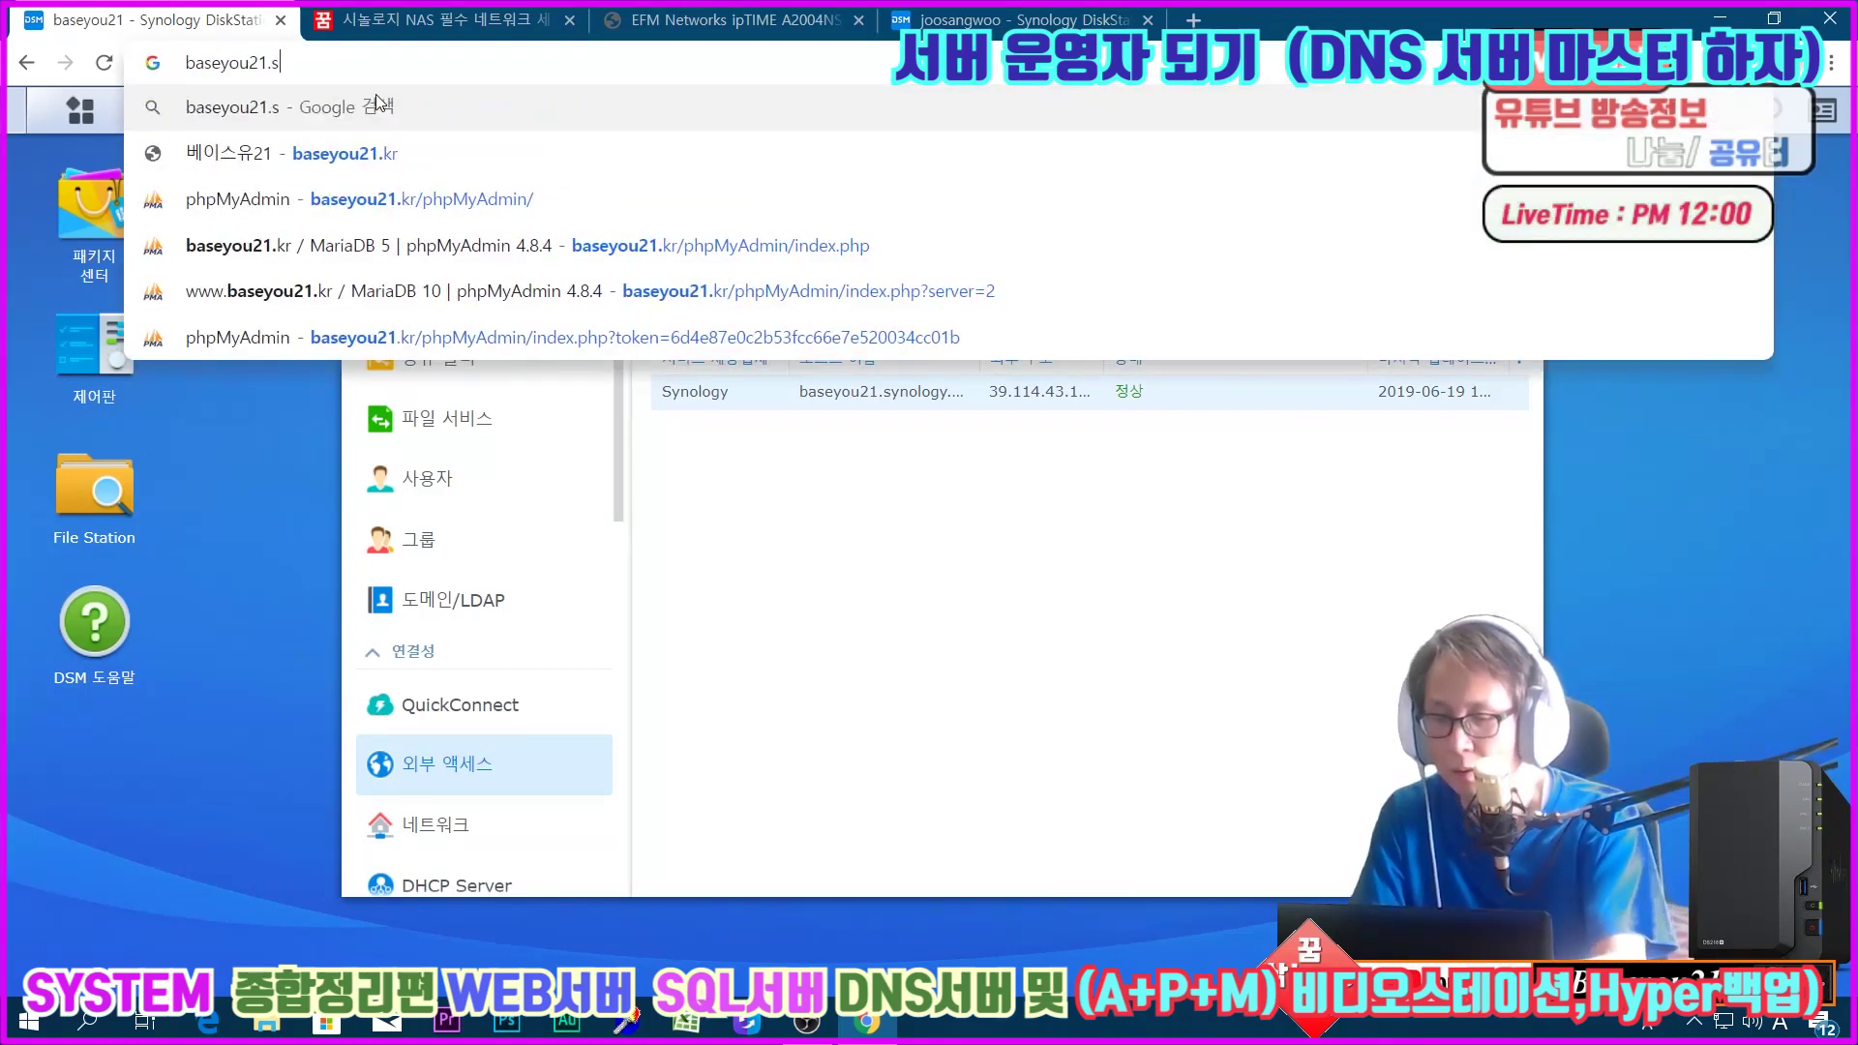
text(ynologu)
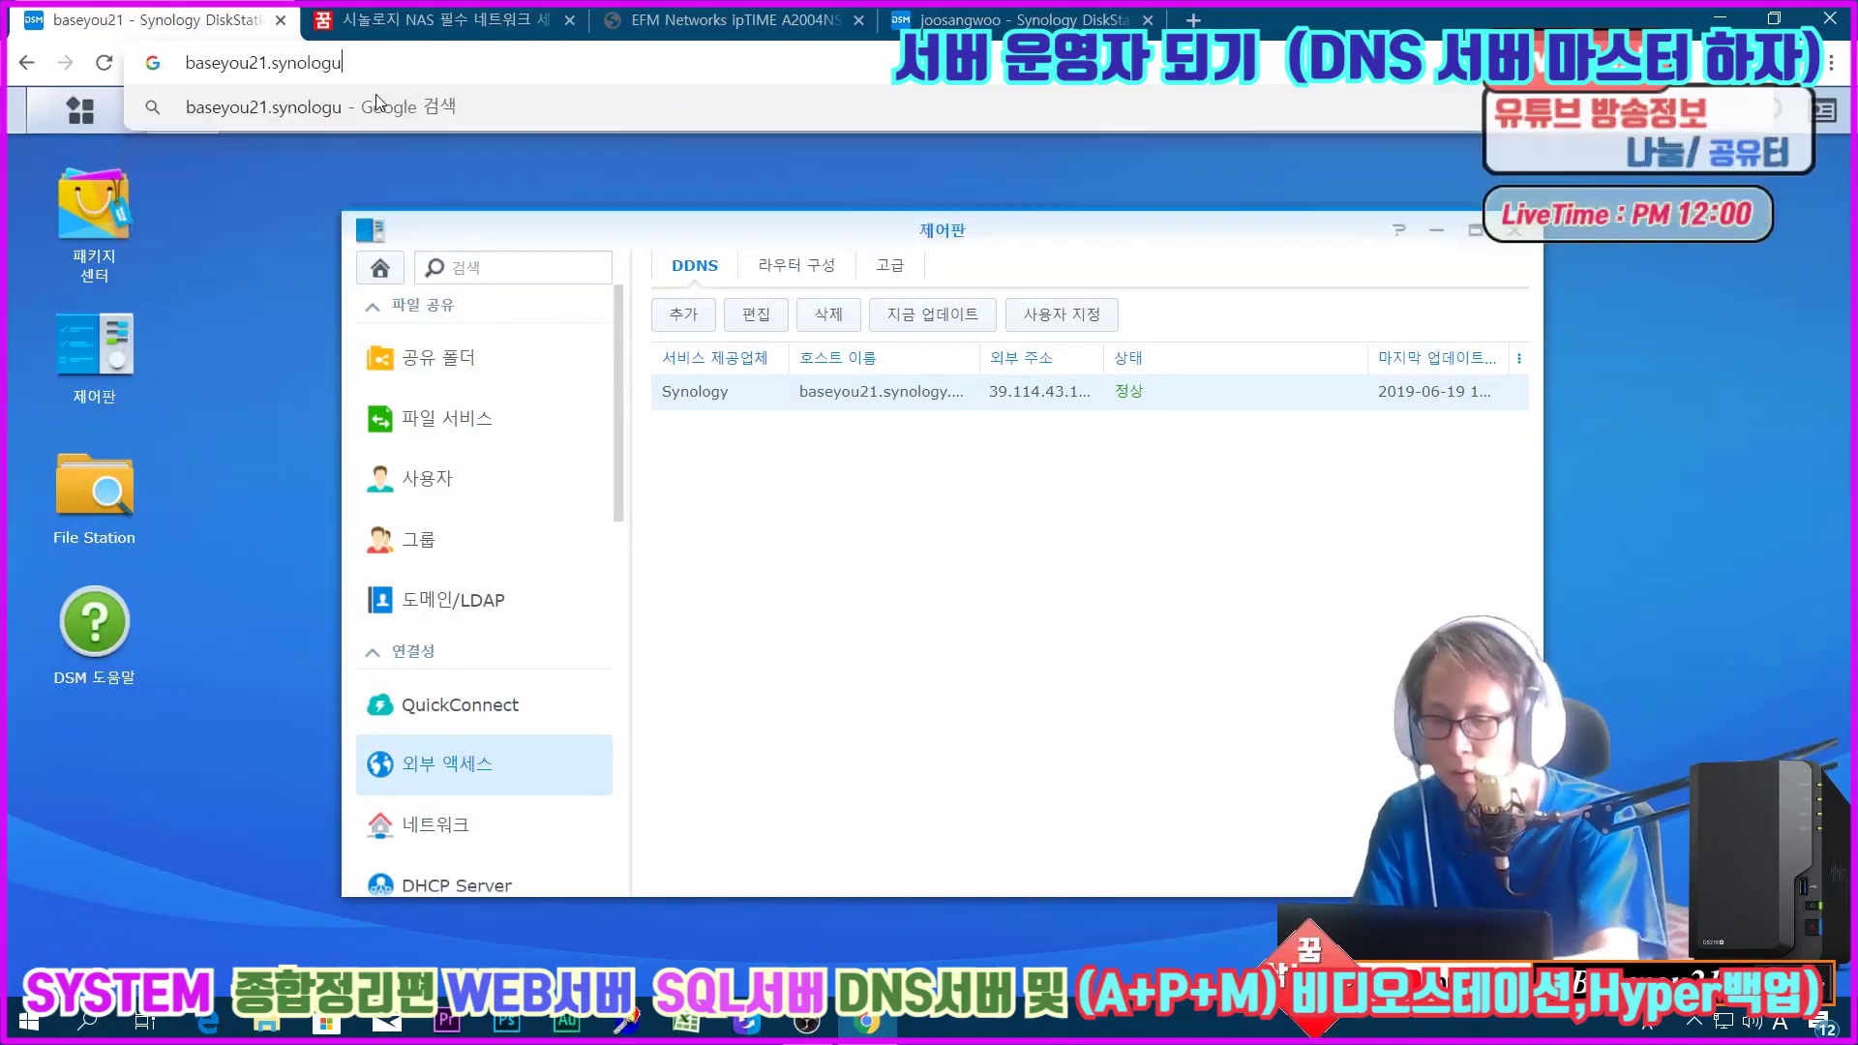
key(BackSpace)
text(y.)
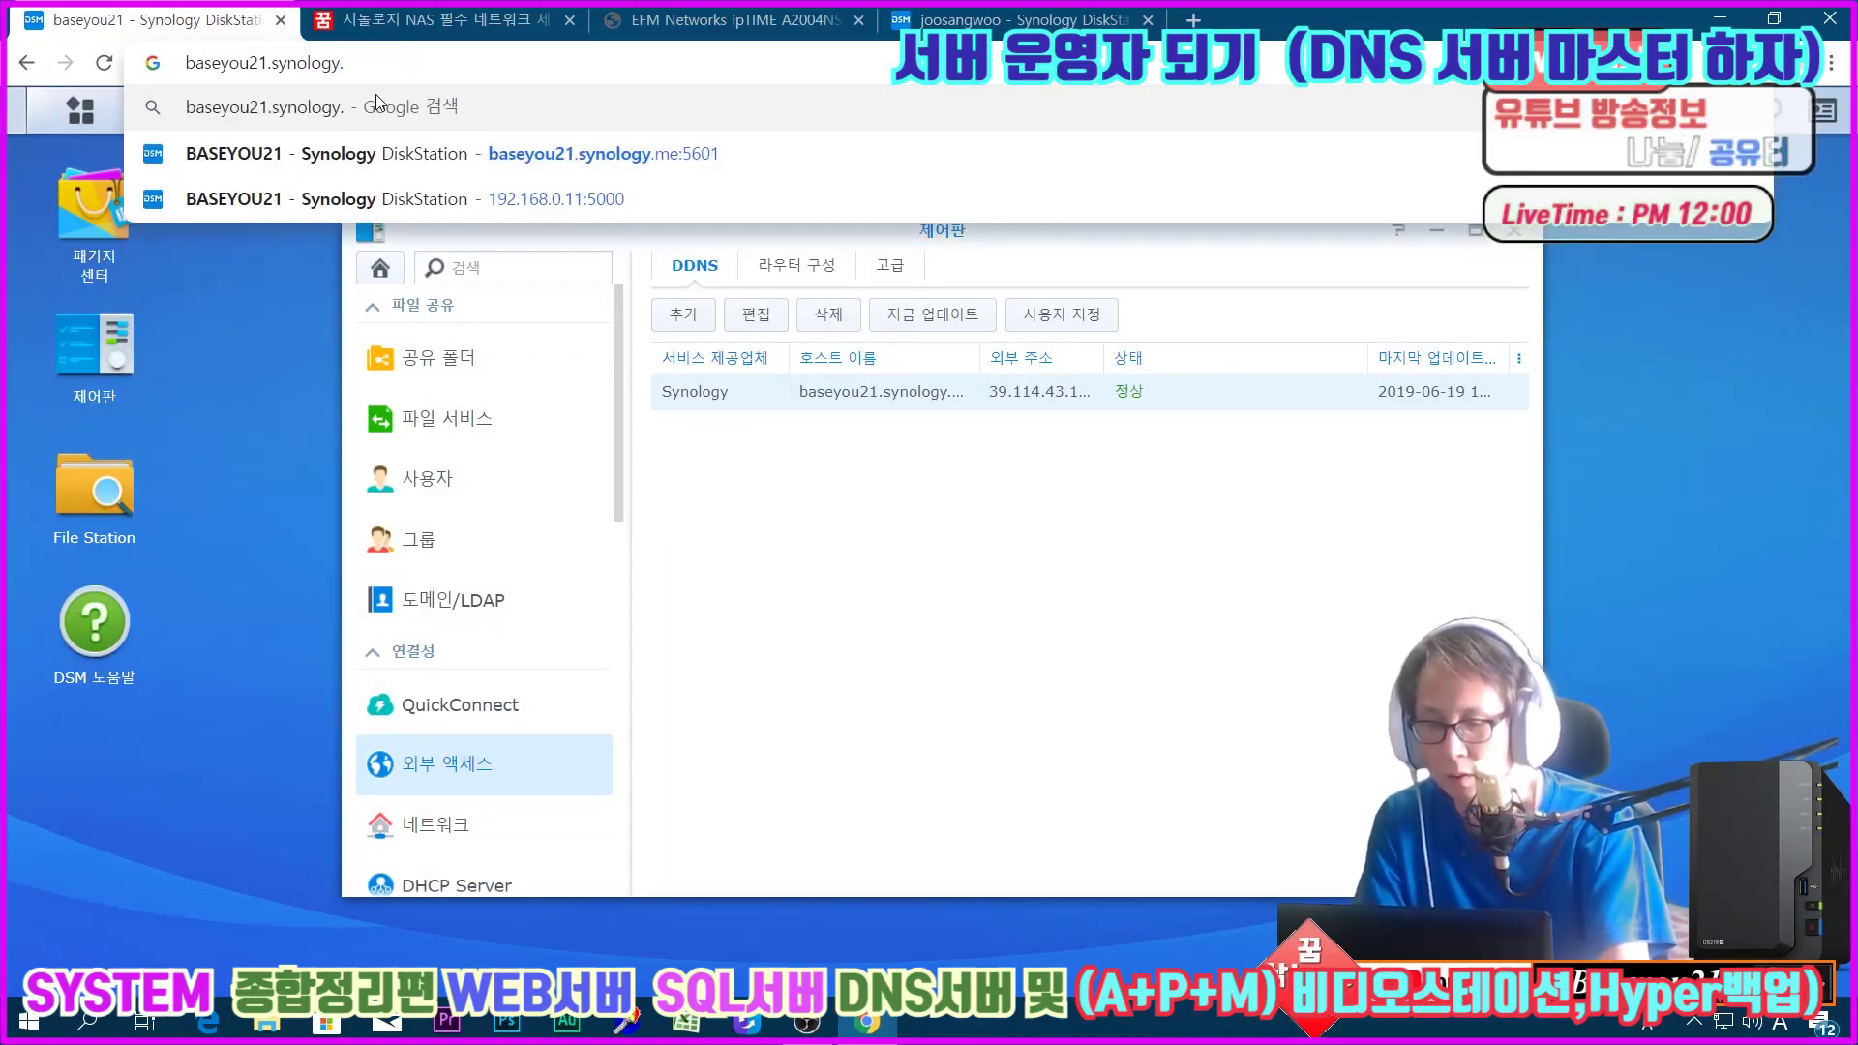
text(me:560)
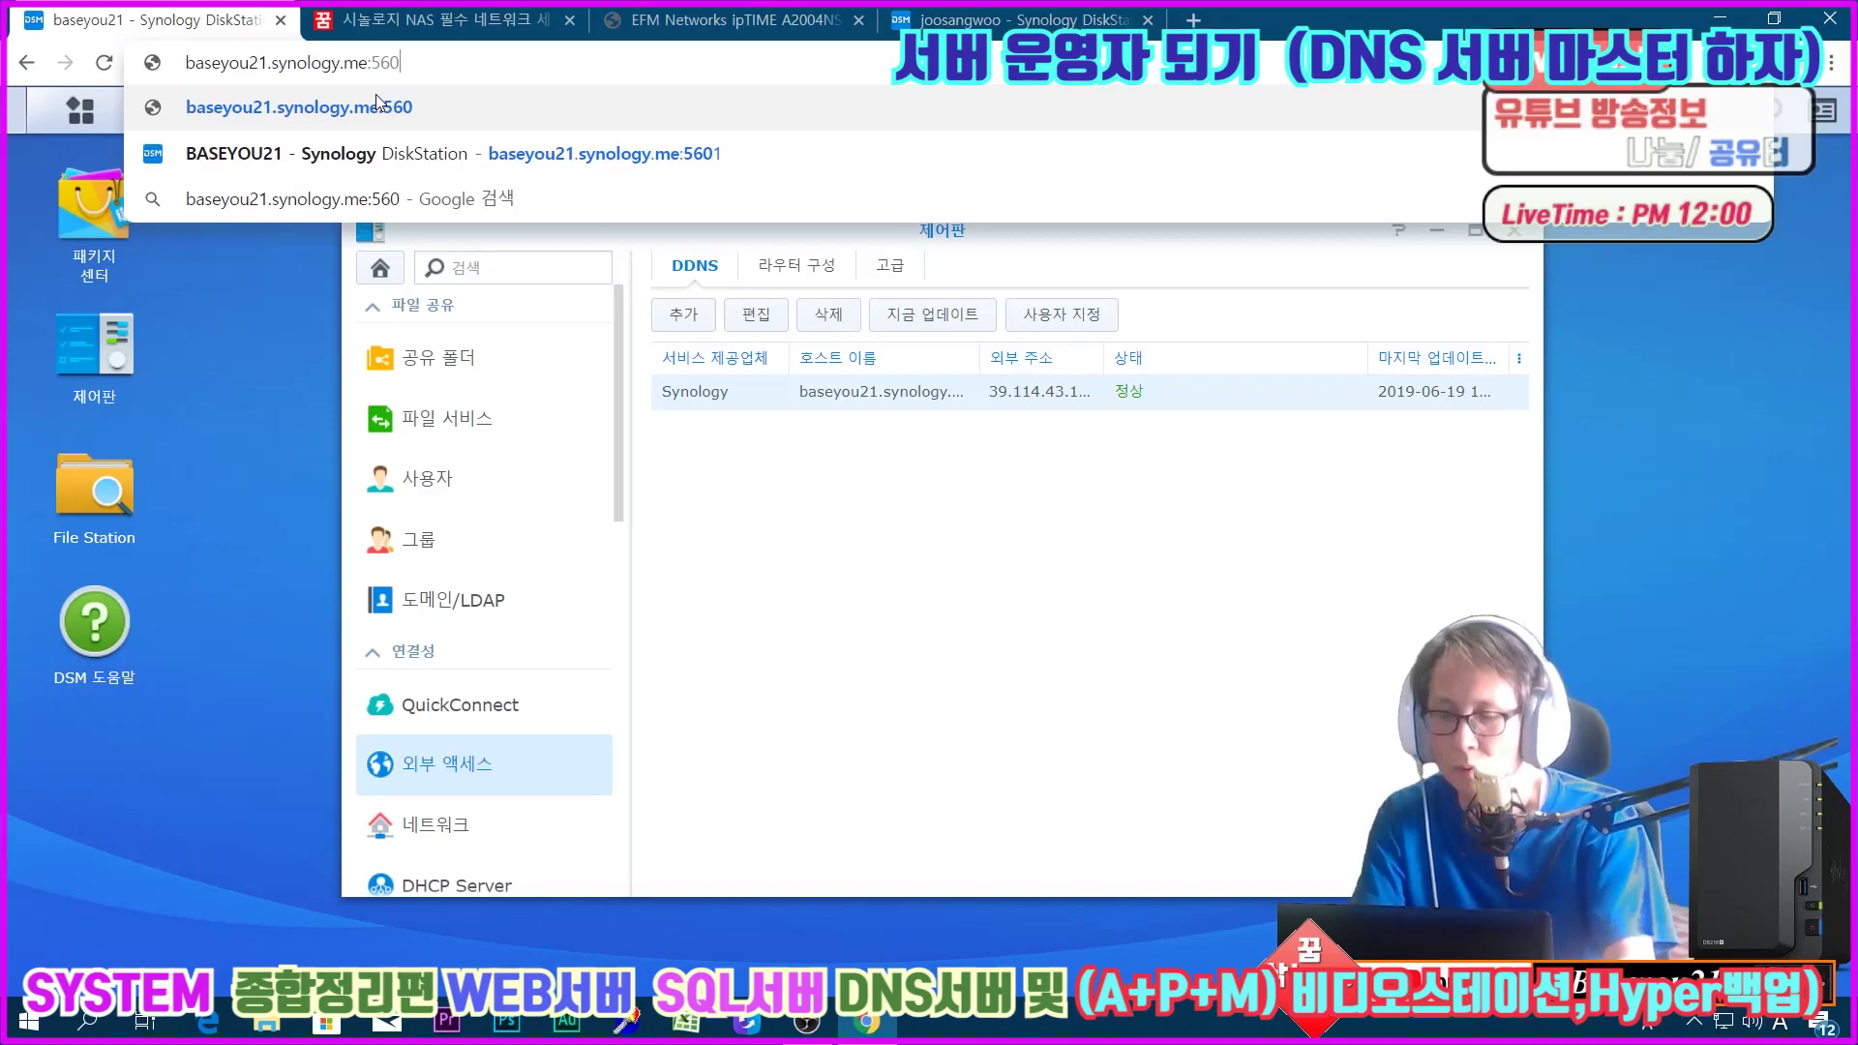
text(0)
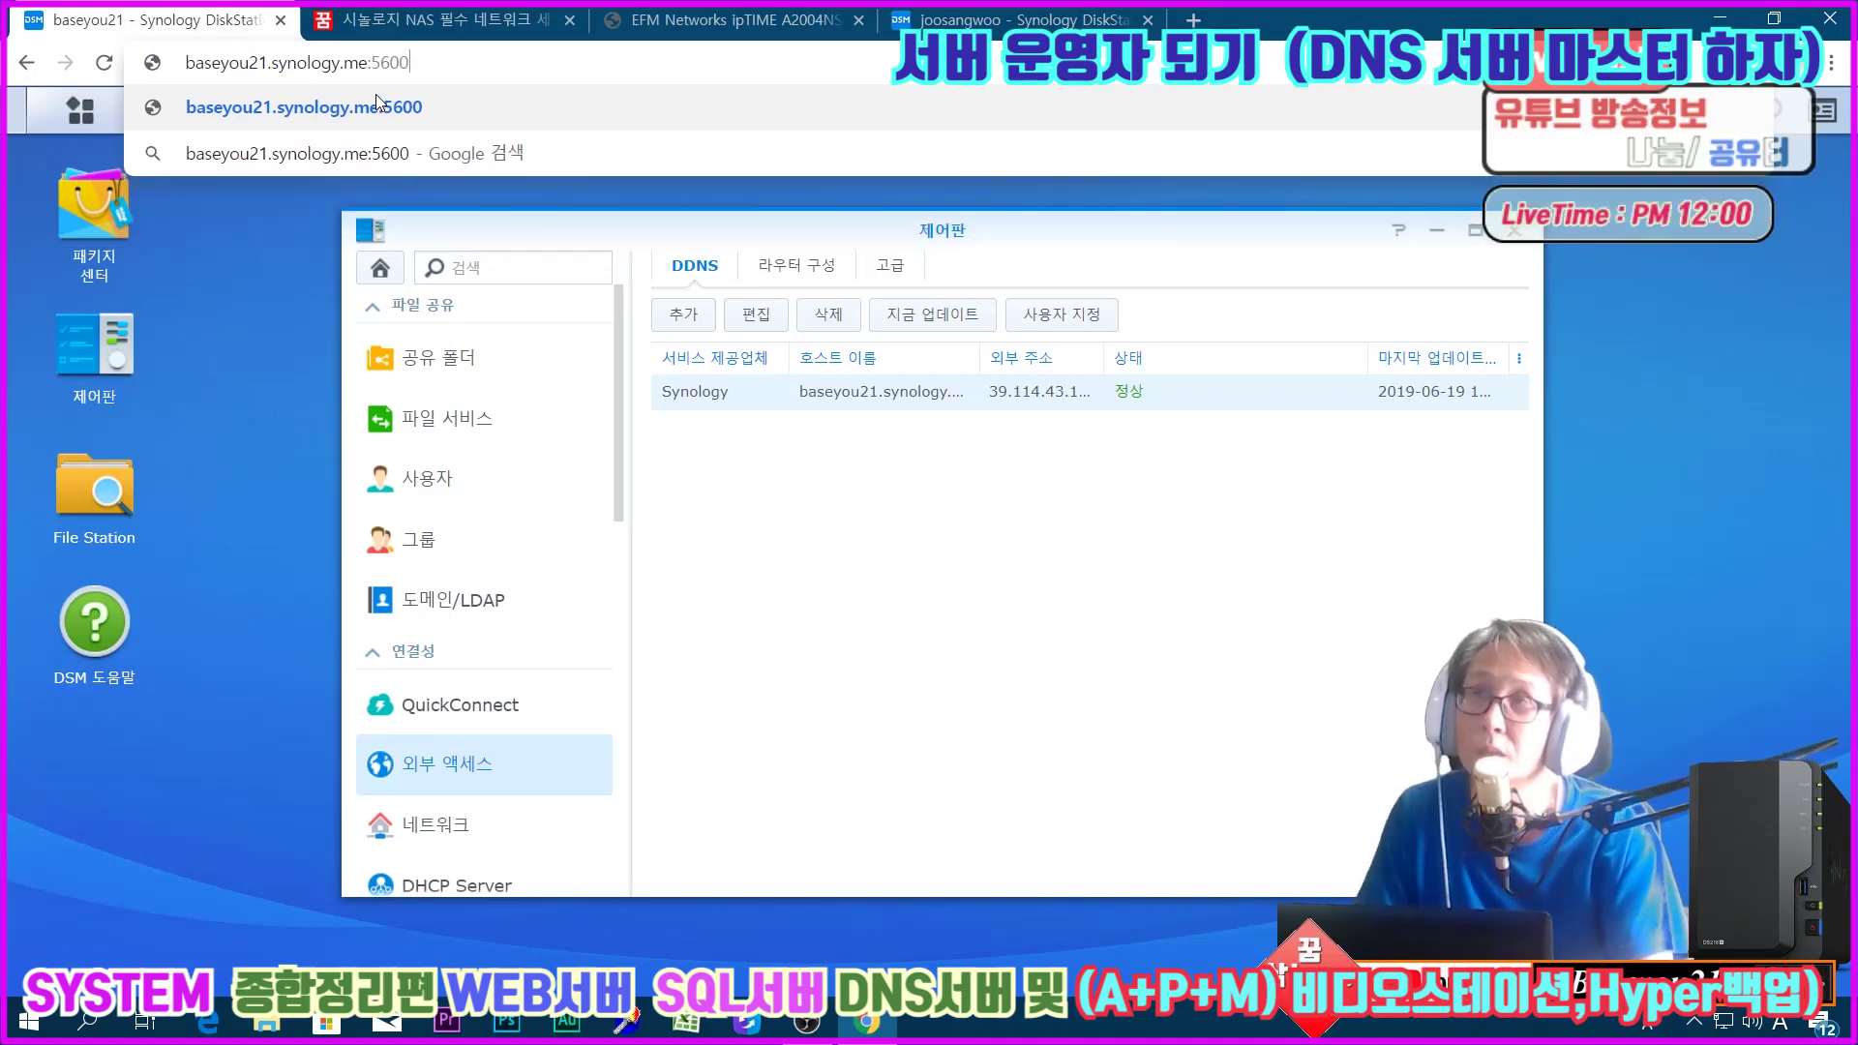
key(Return)
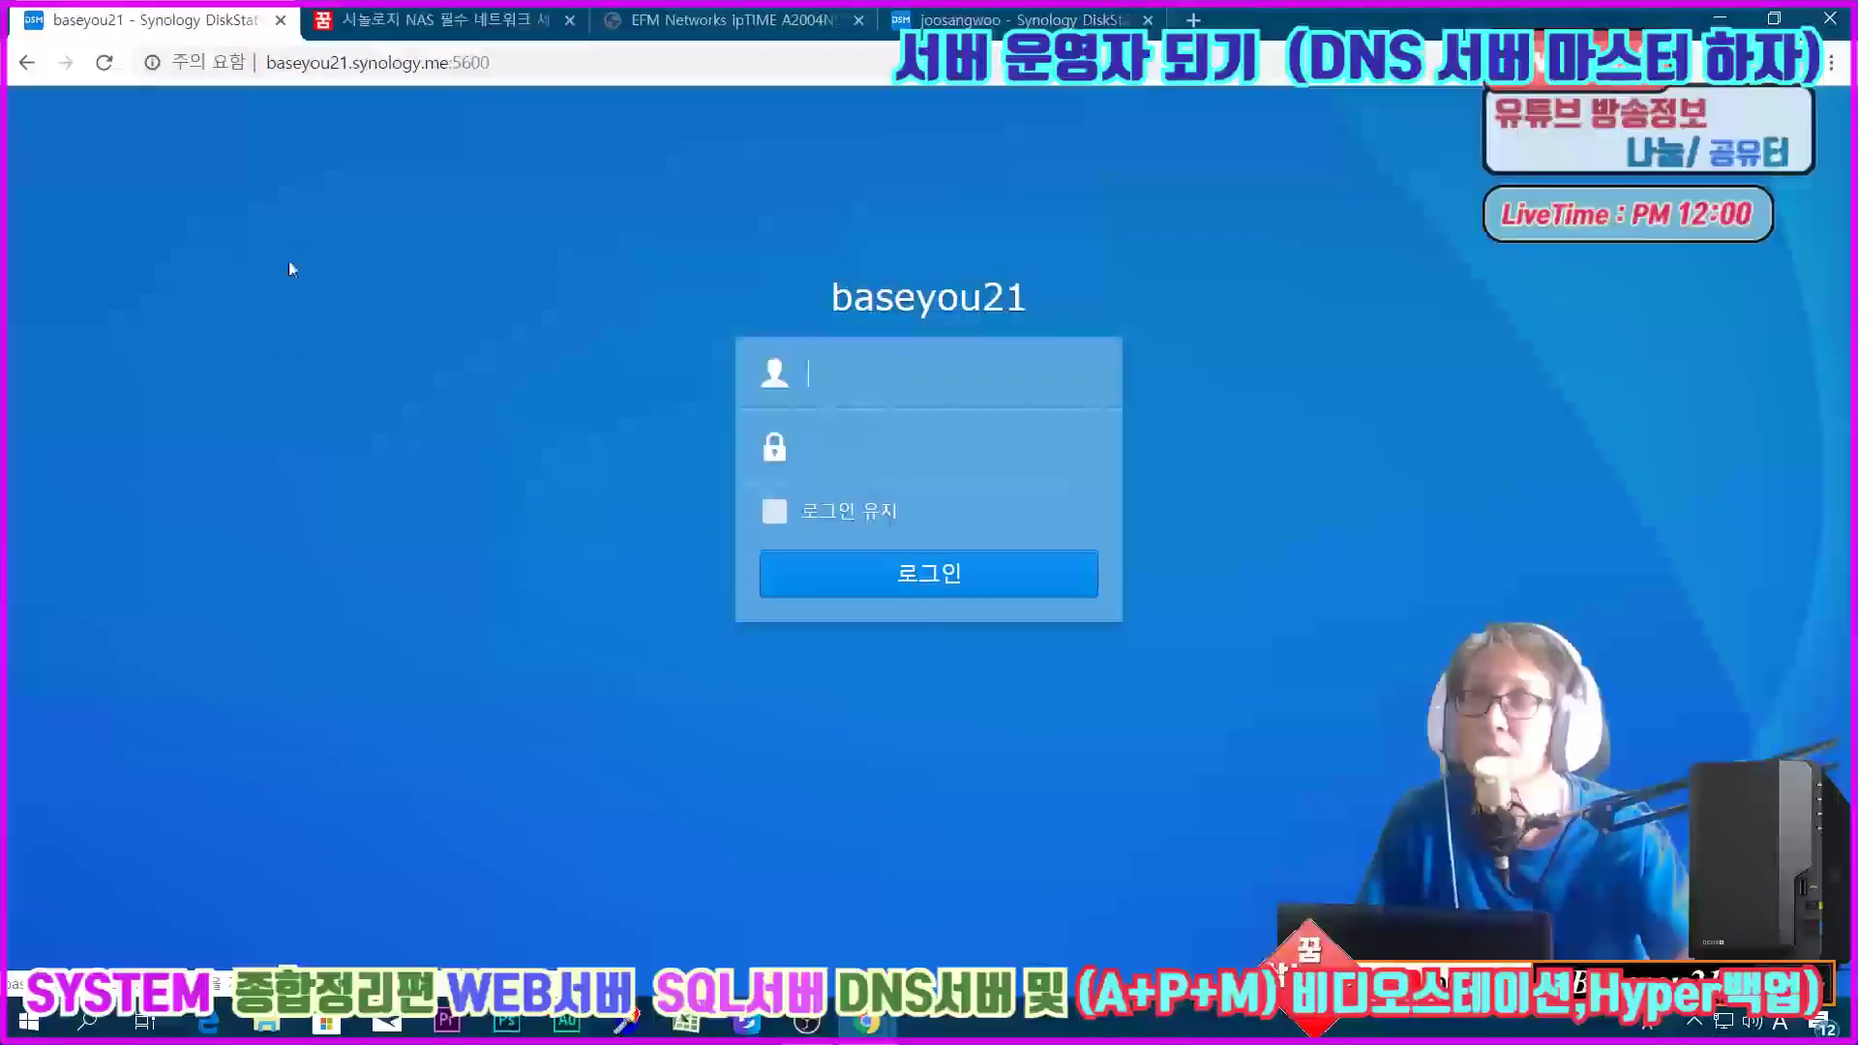
click(26, 66)
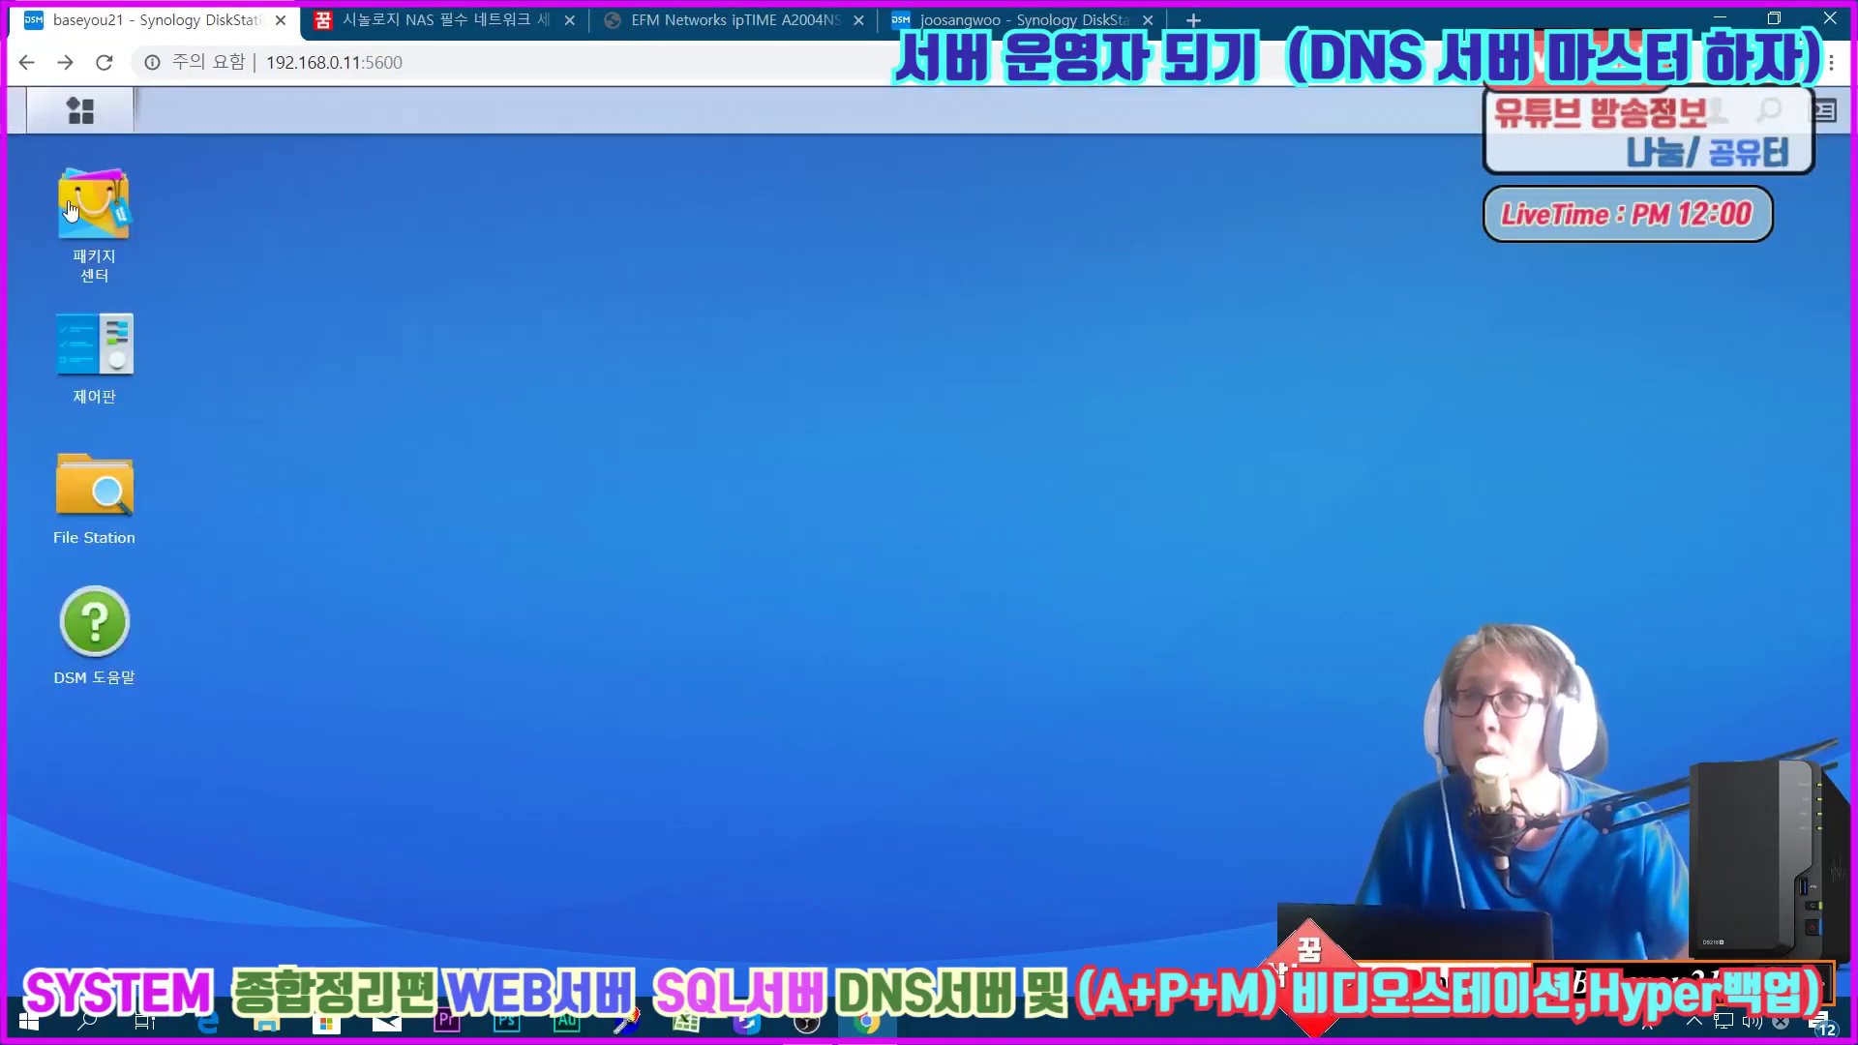
Step: Go to Control Panel's Security settings and show the Certificate (인증서) tab
click(90, 131)
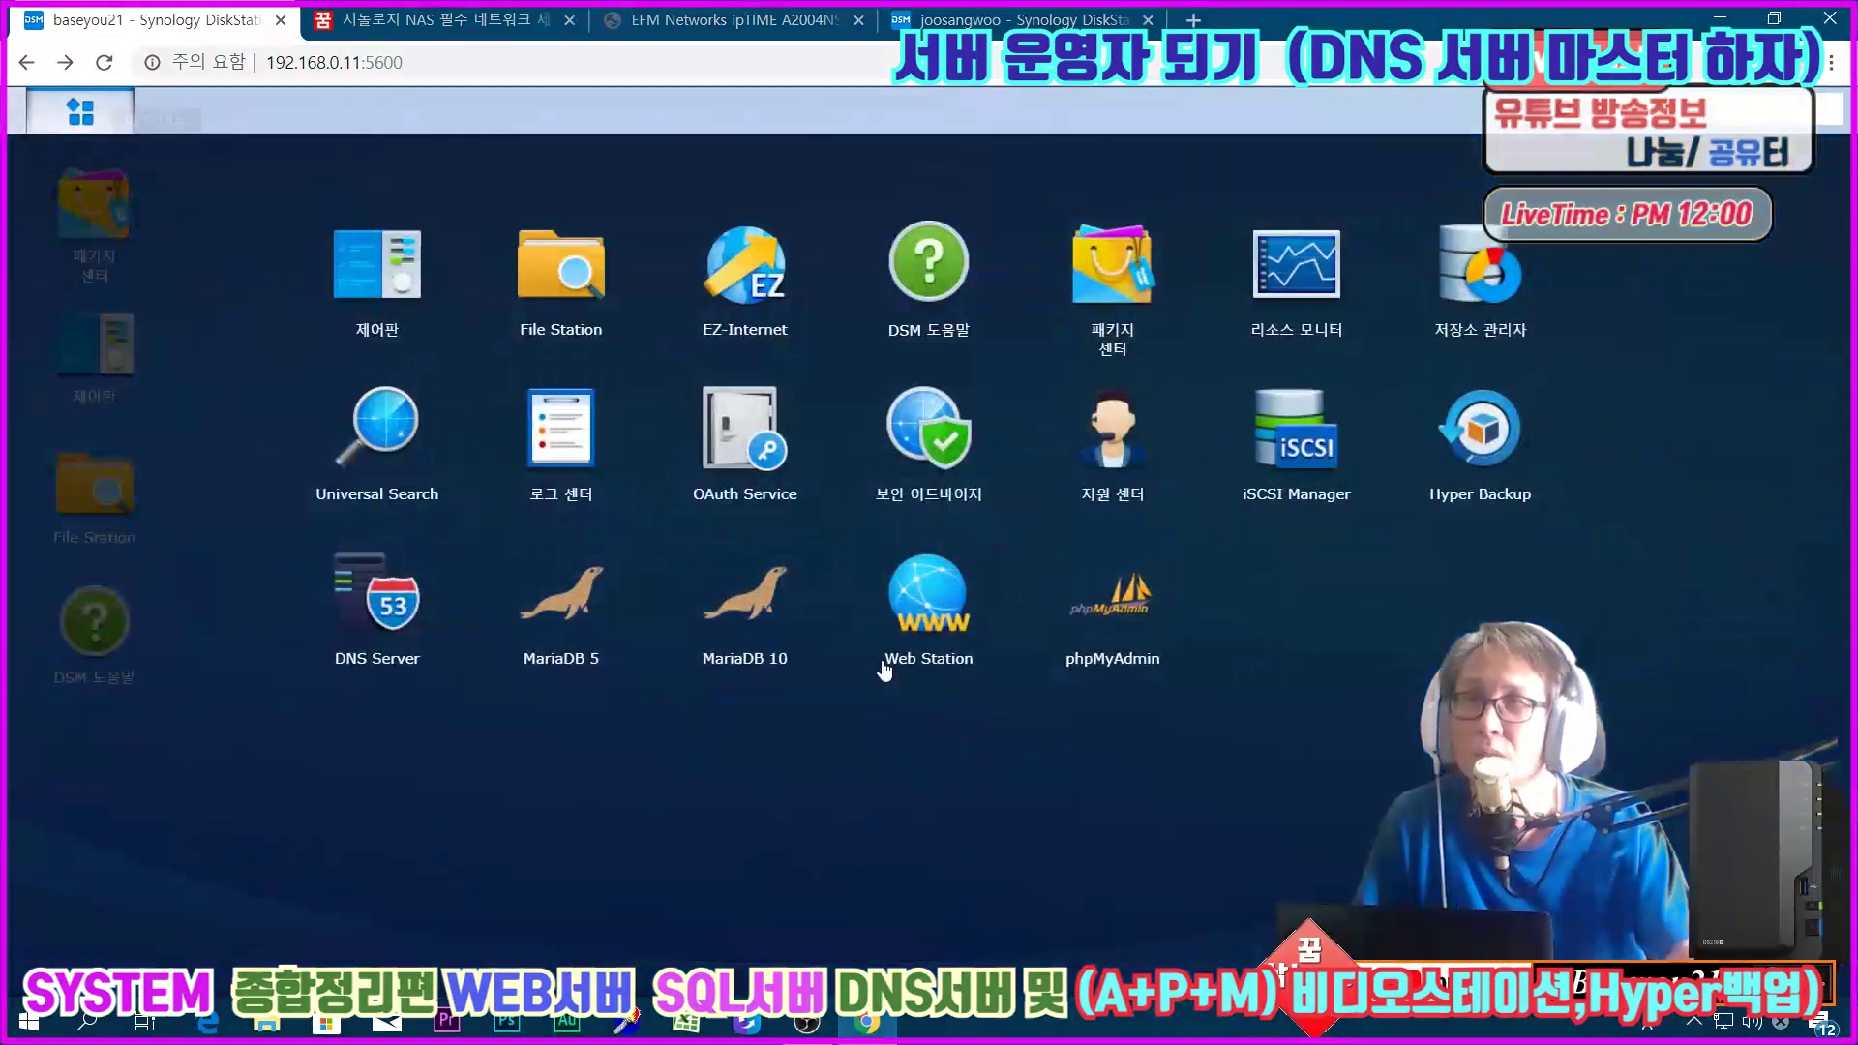
click(89, 132)
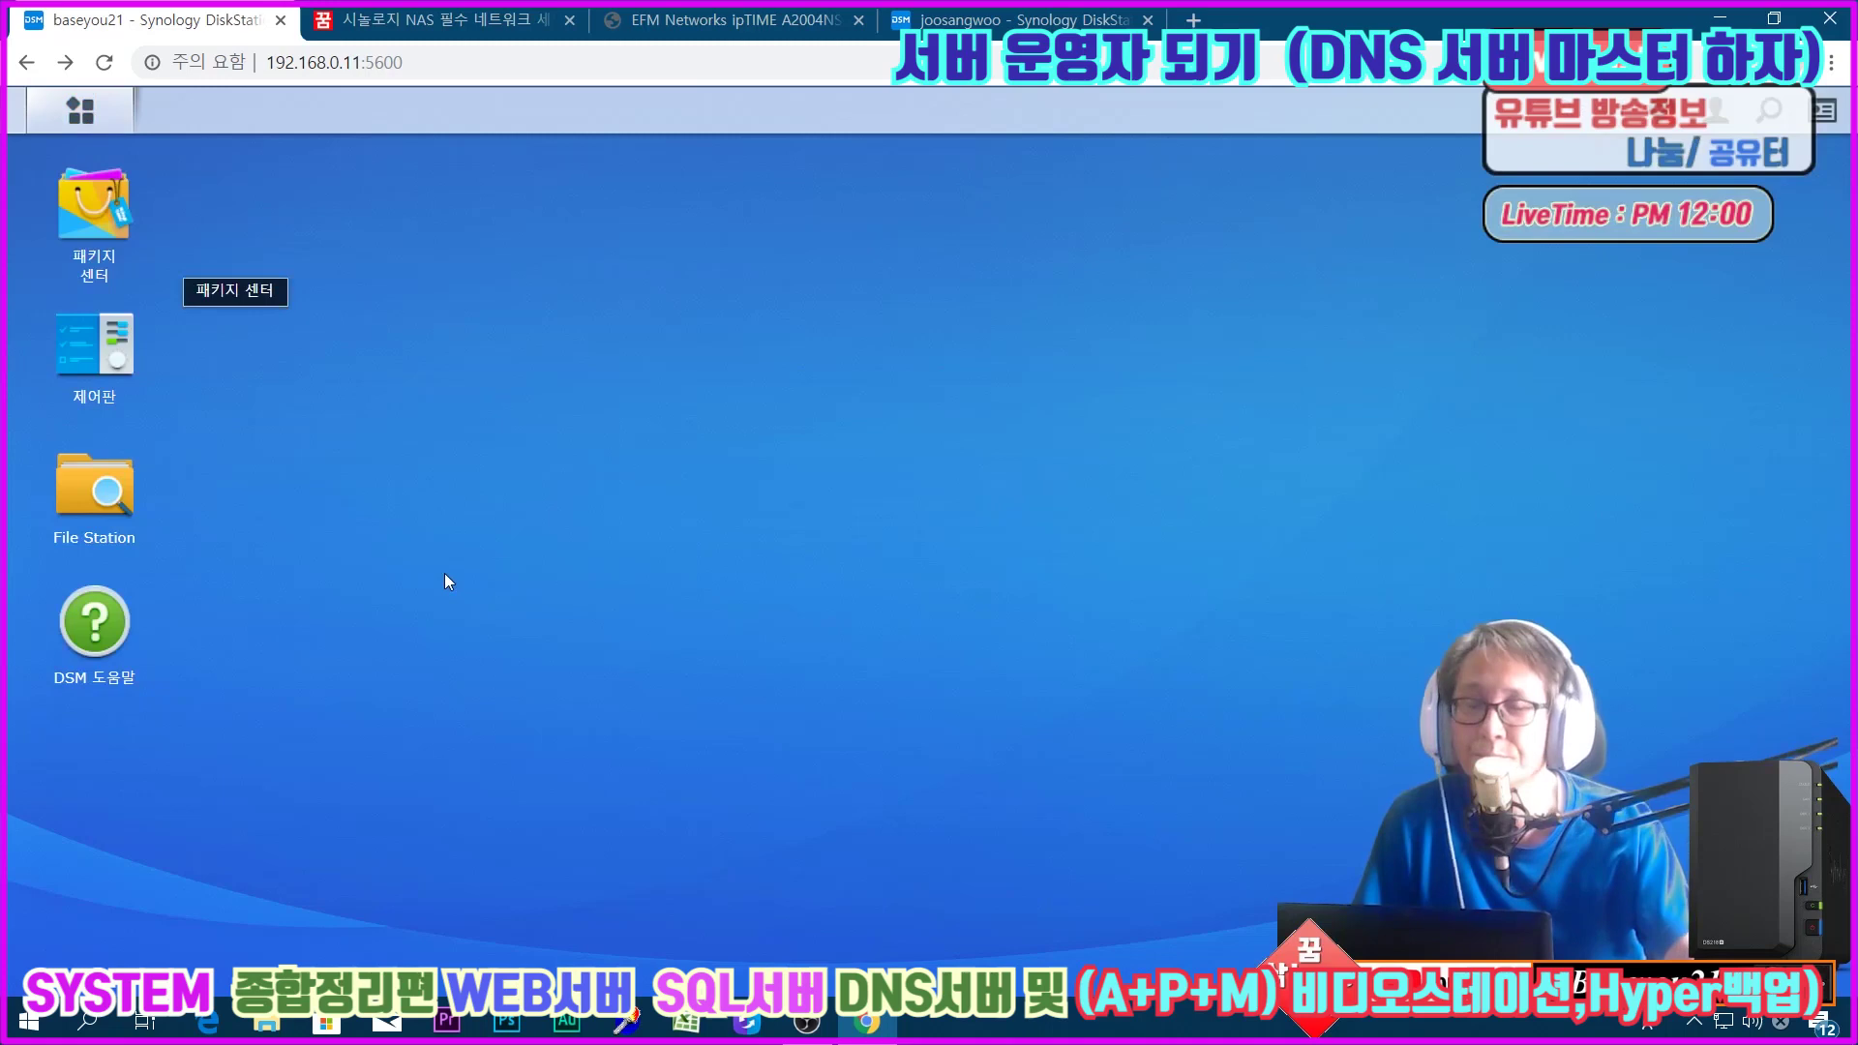
click(97, 372)
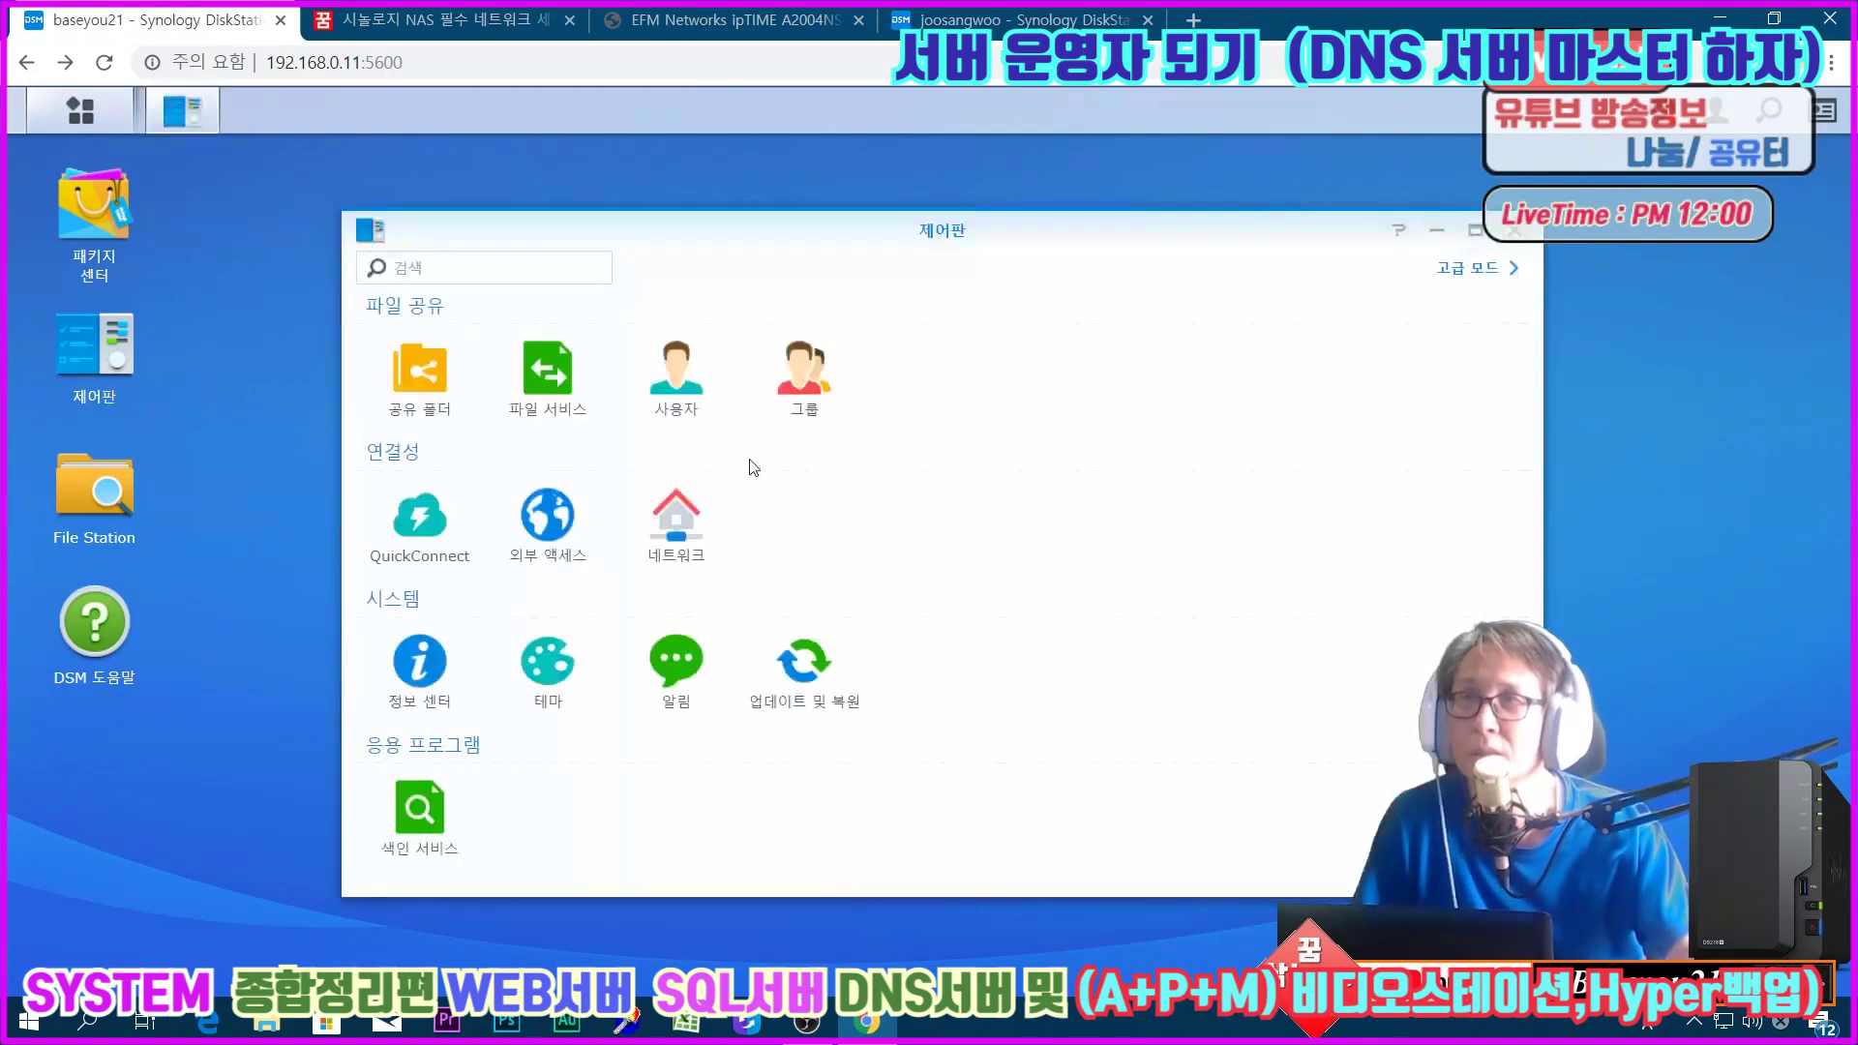
click(567, 540)
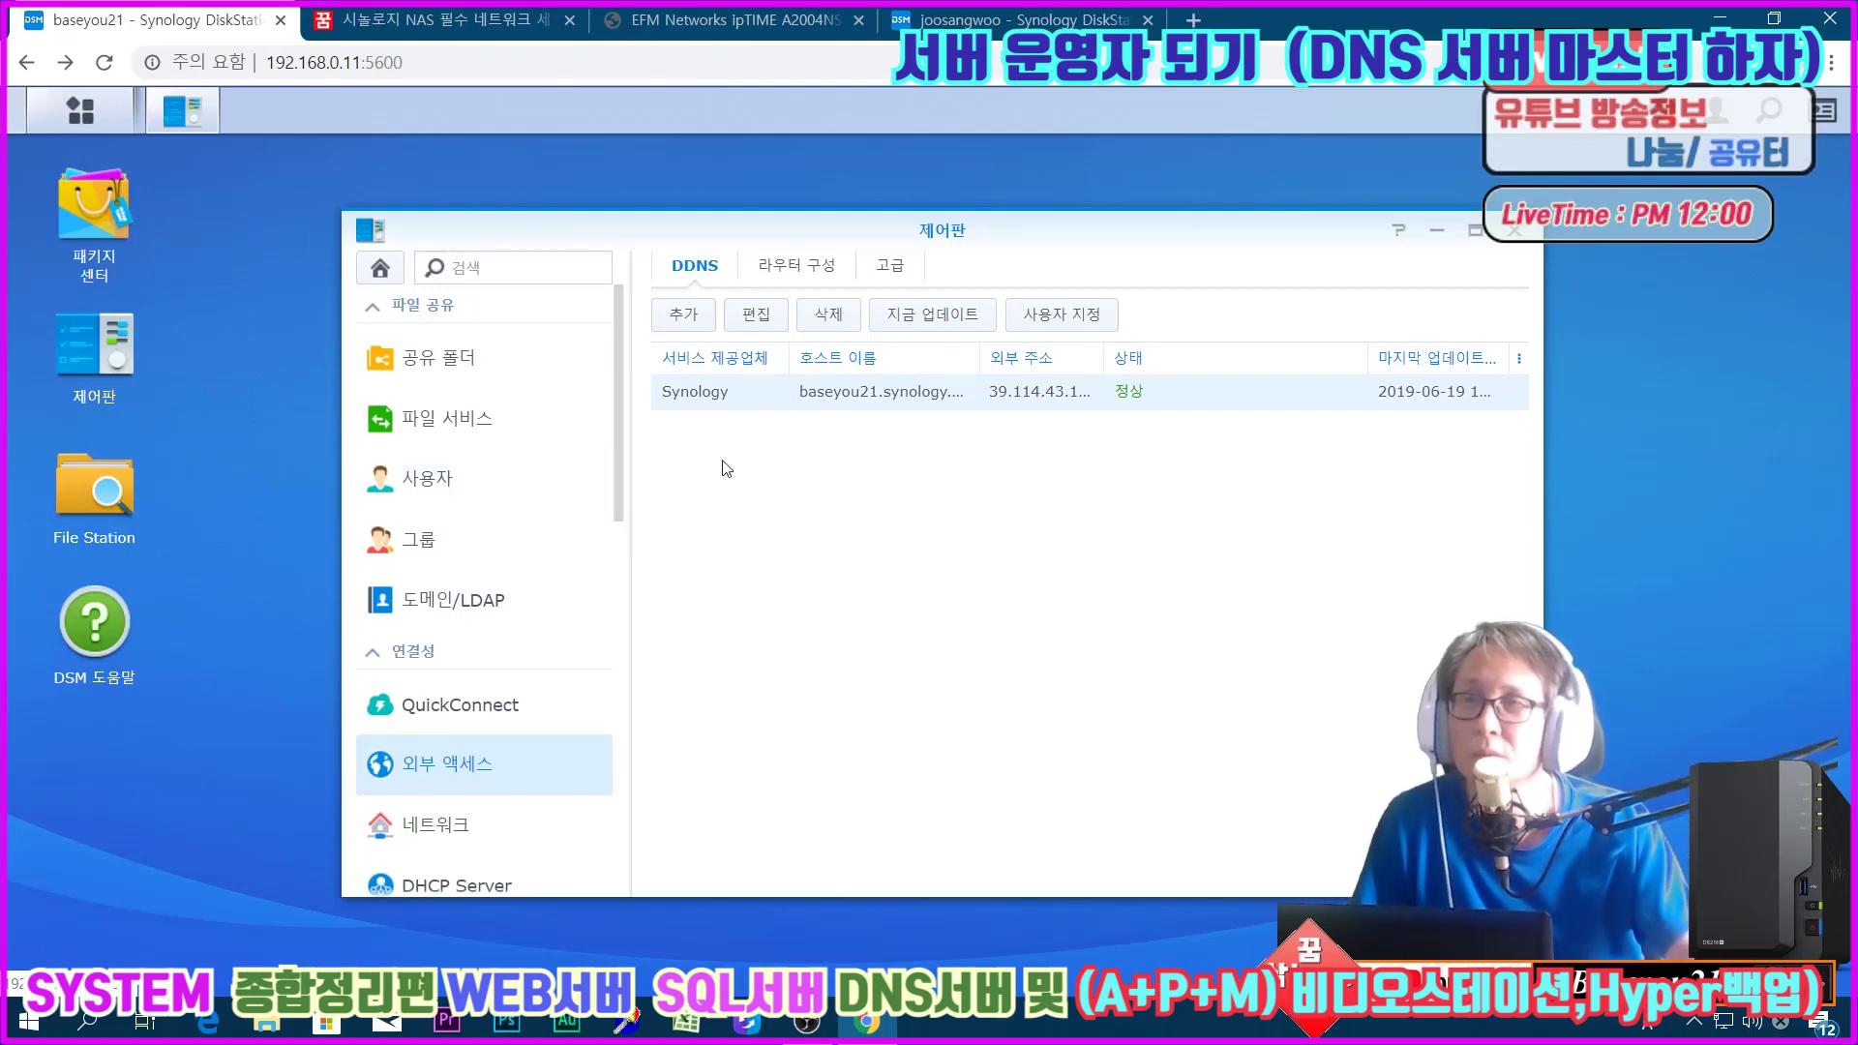
scroll(566, 698, down, 5)
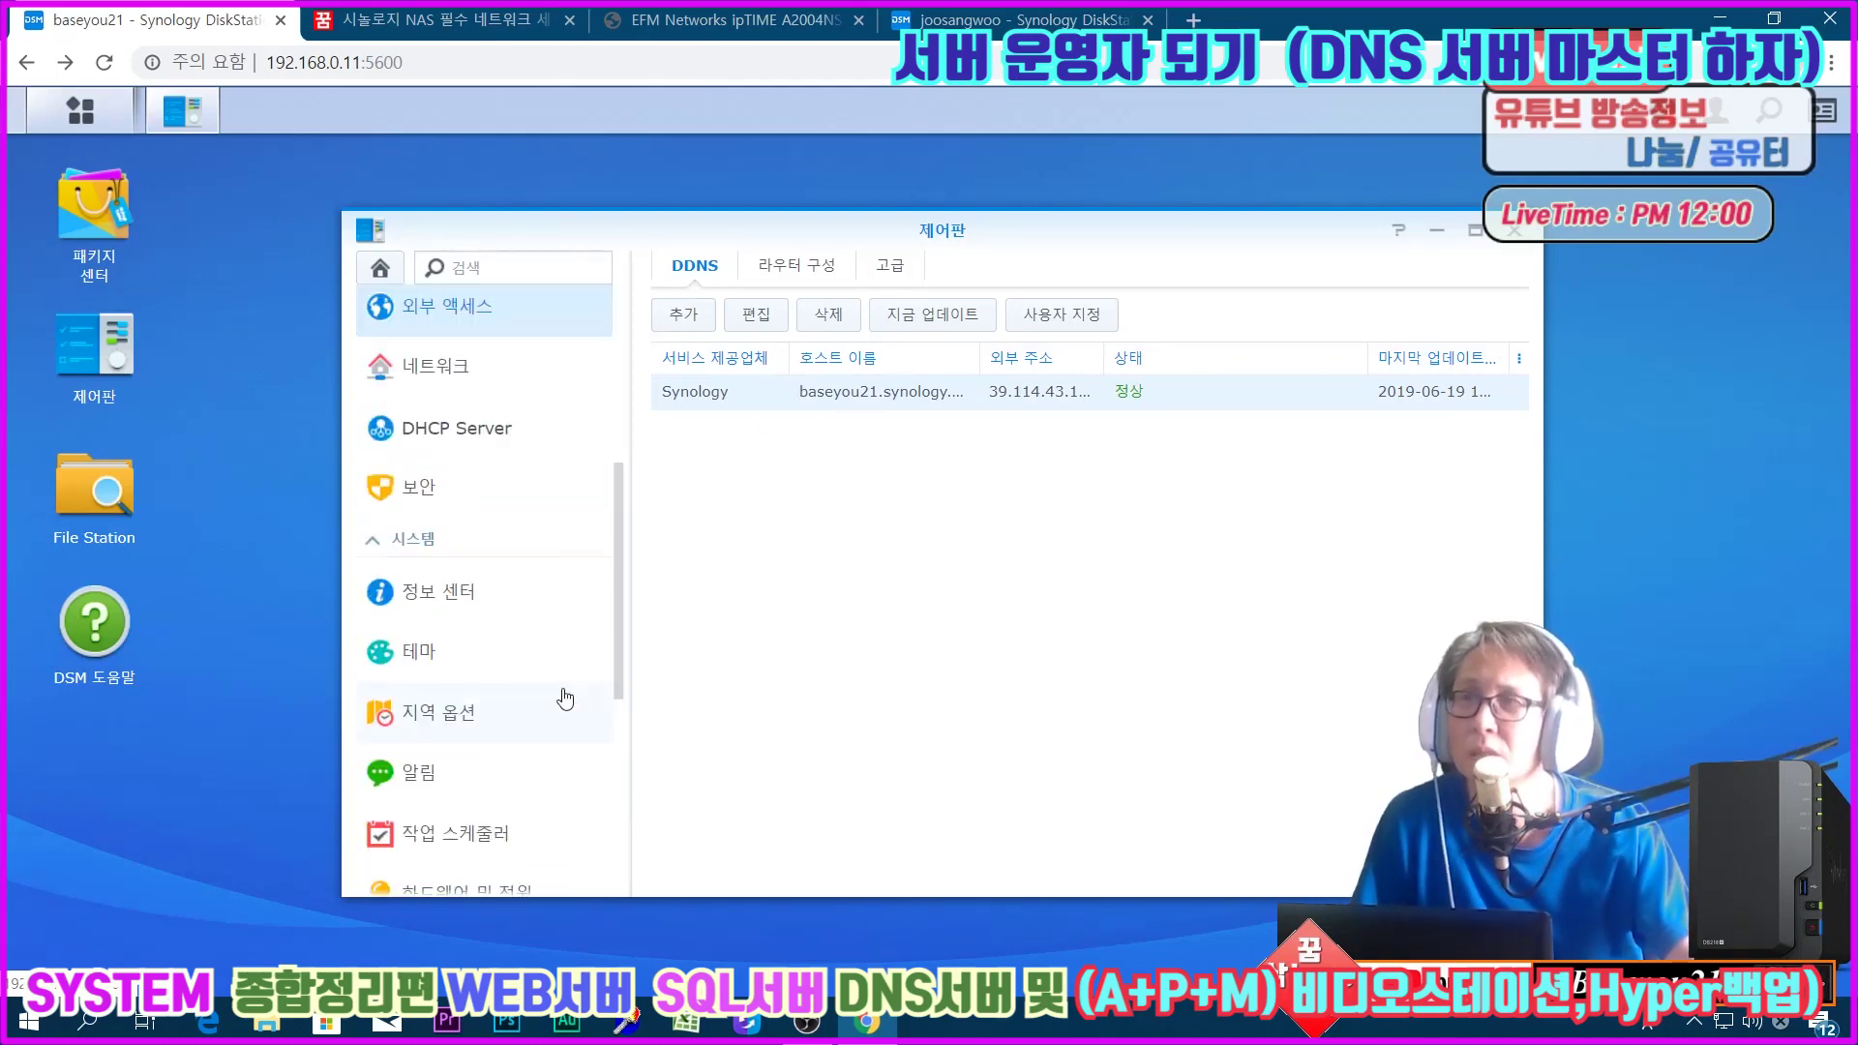
click(610, 503)
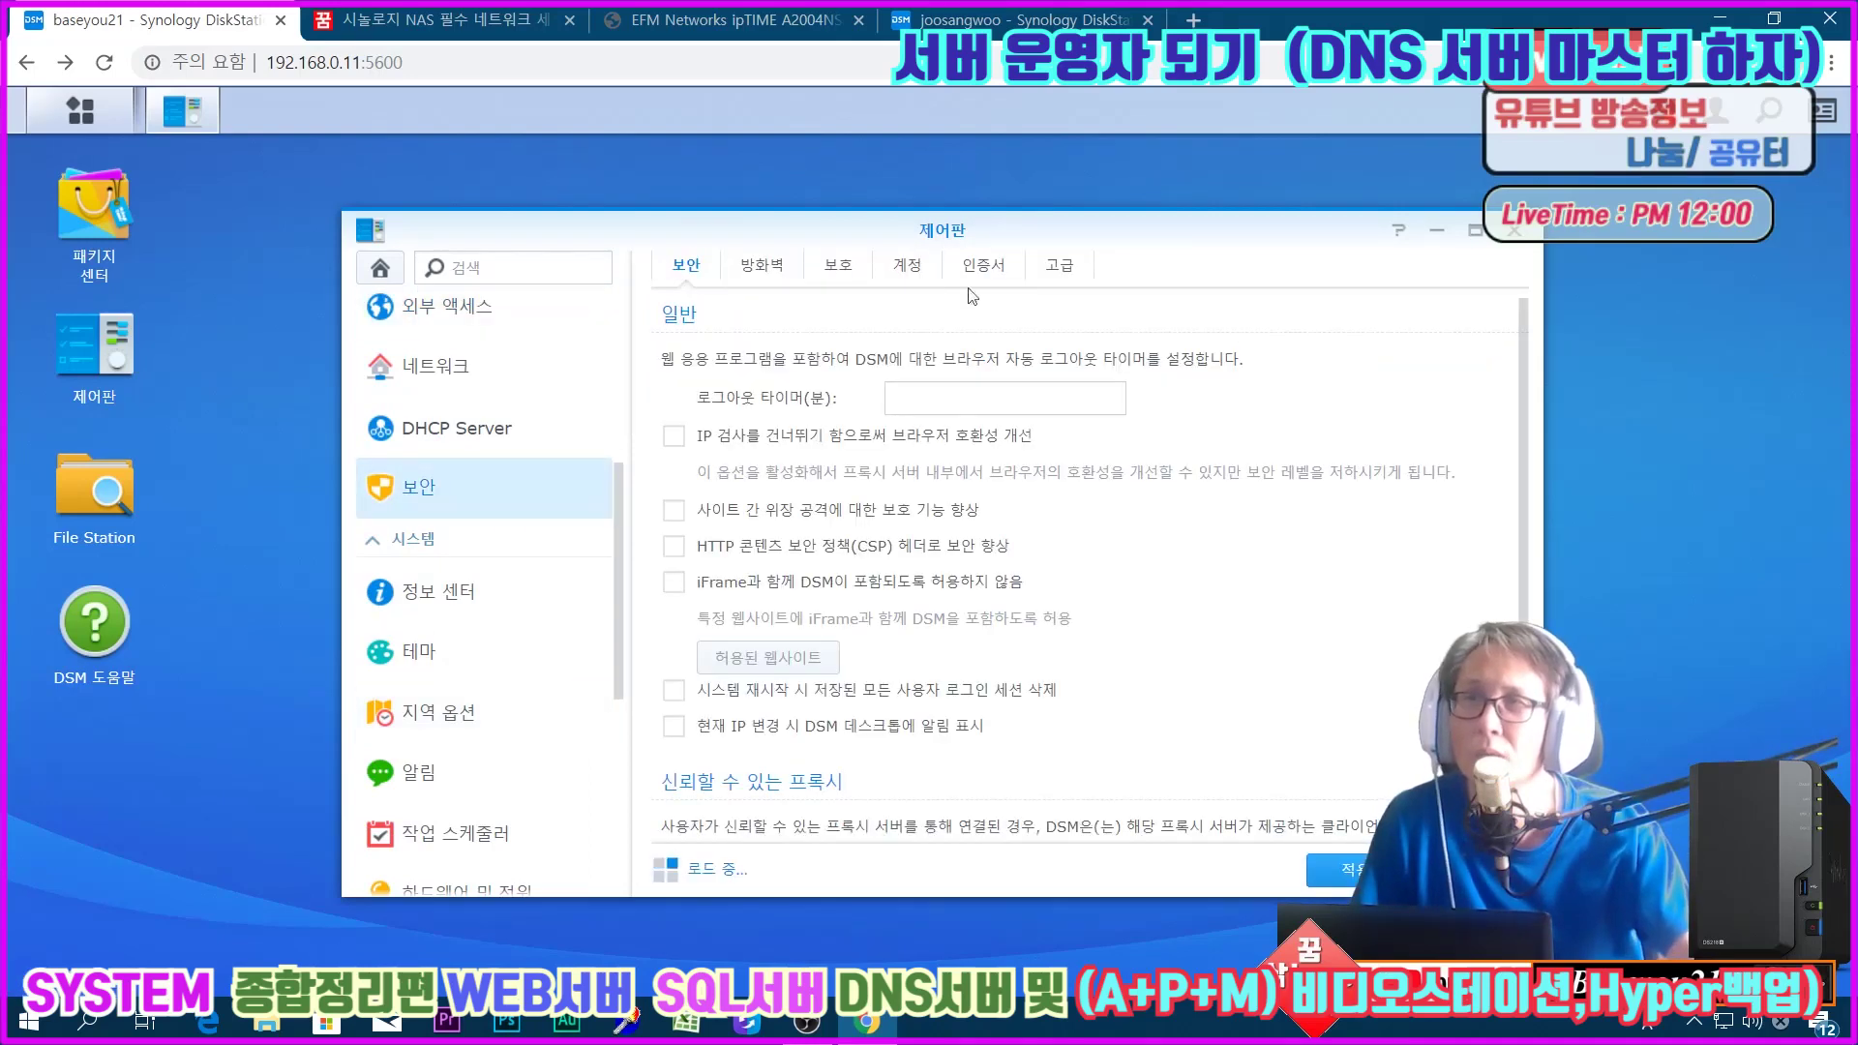
click(983, 265)
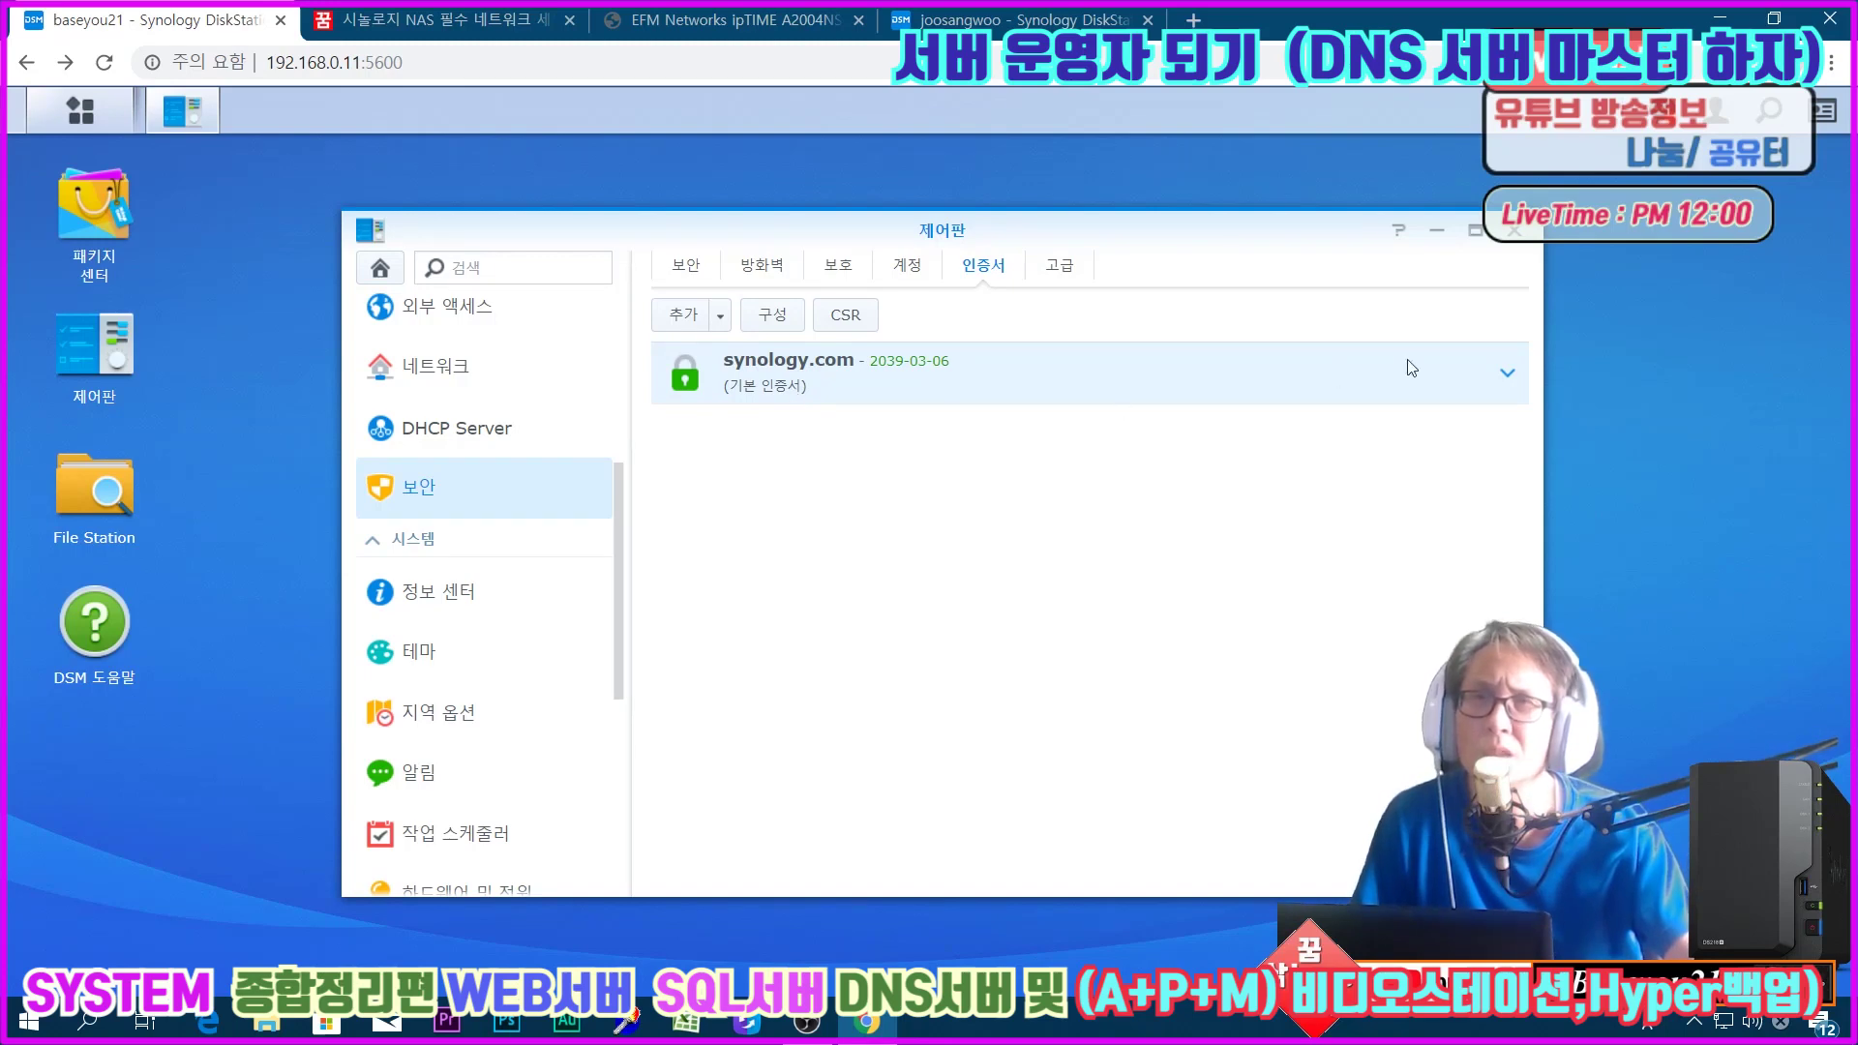
Step: Expand the synology.com certificate and review its service assignments without changes
click(1507, 373)
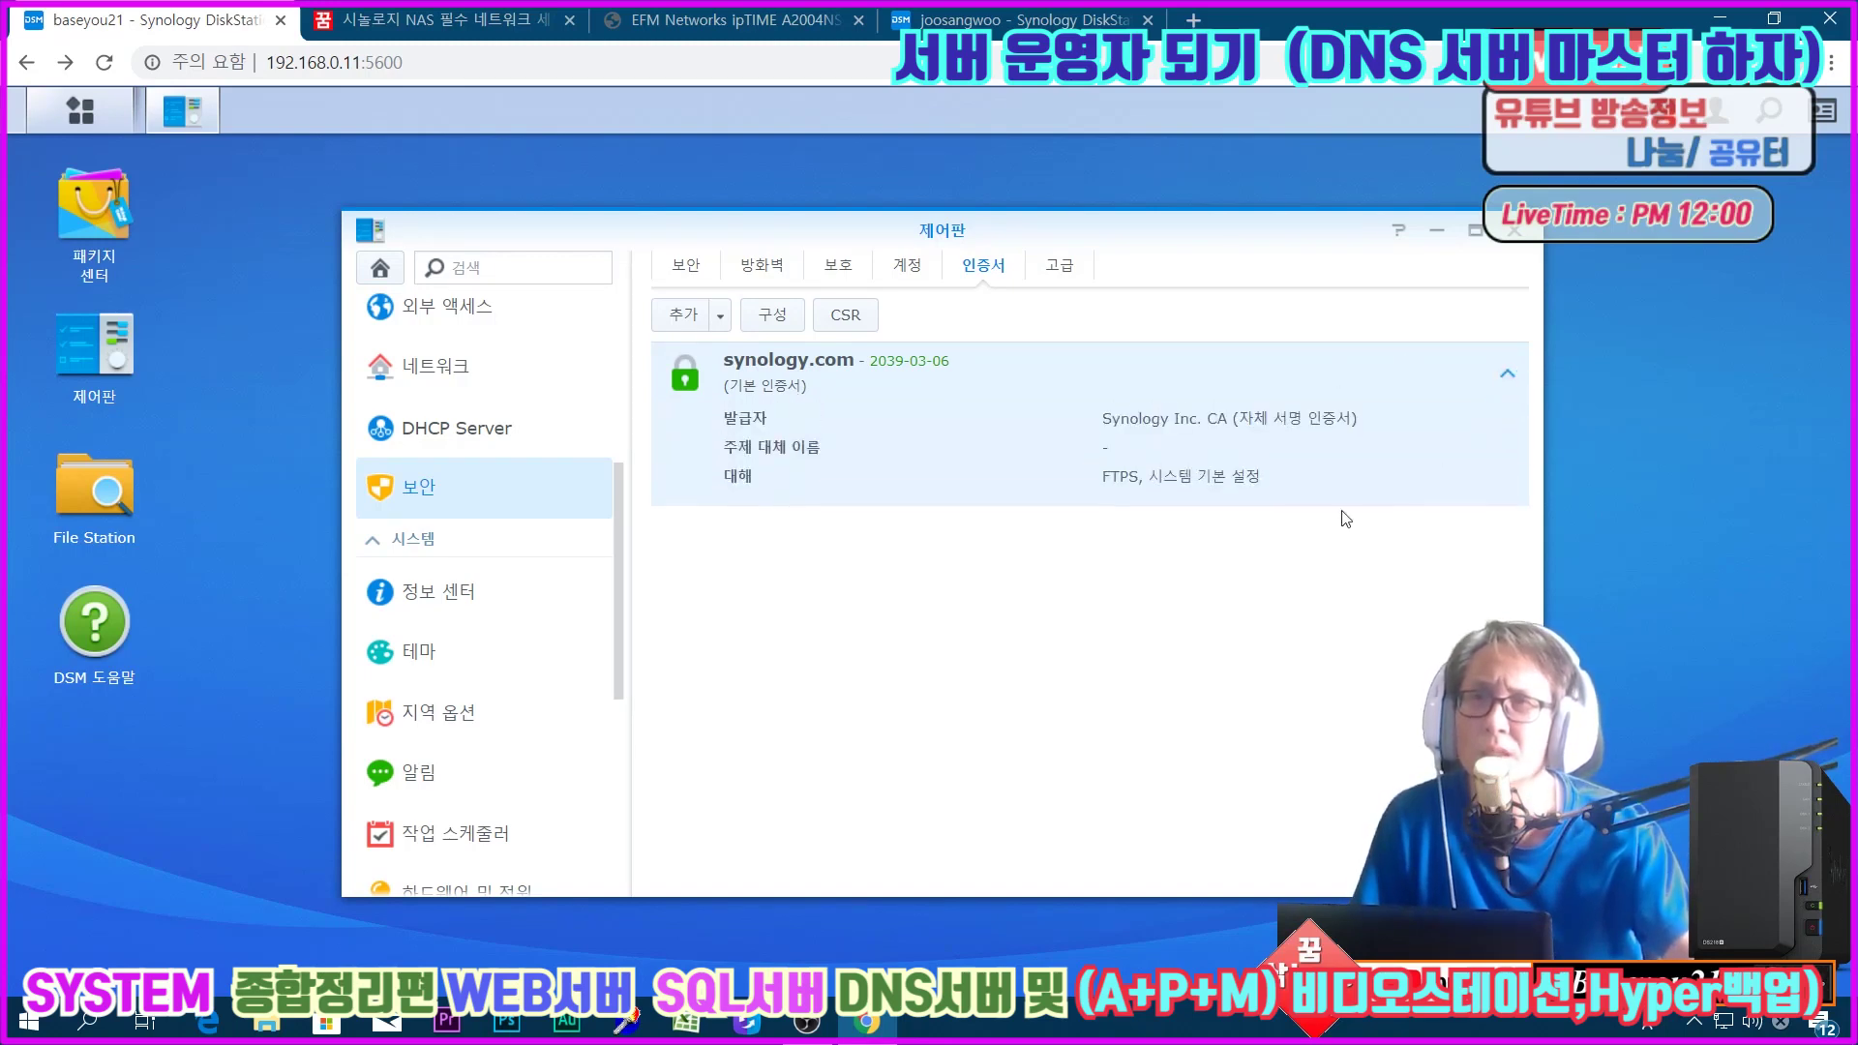
click(772, 323)
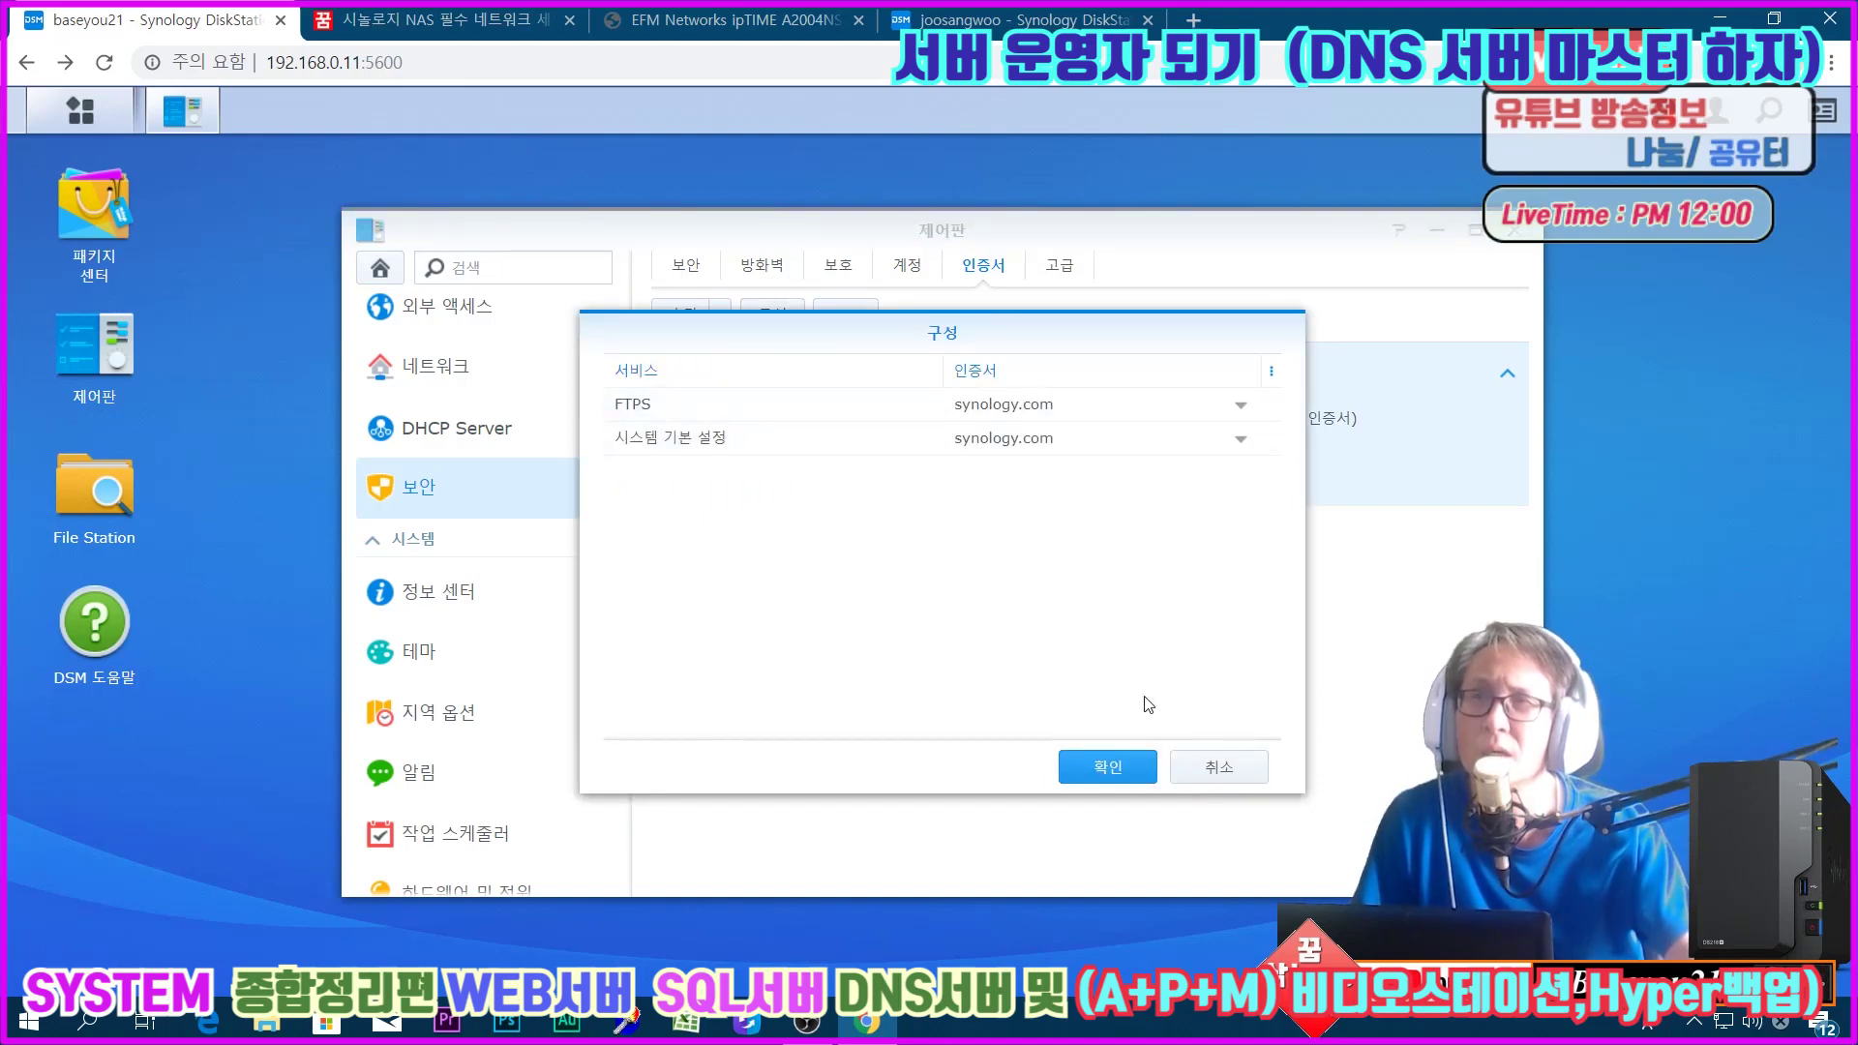
click(1221, 770)
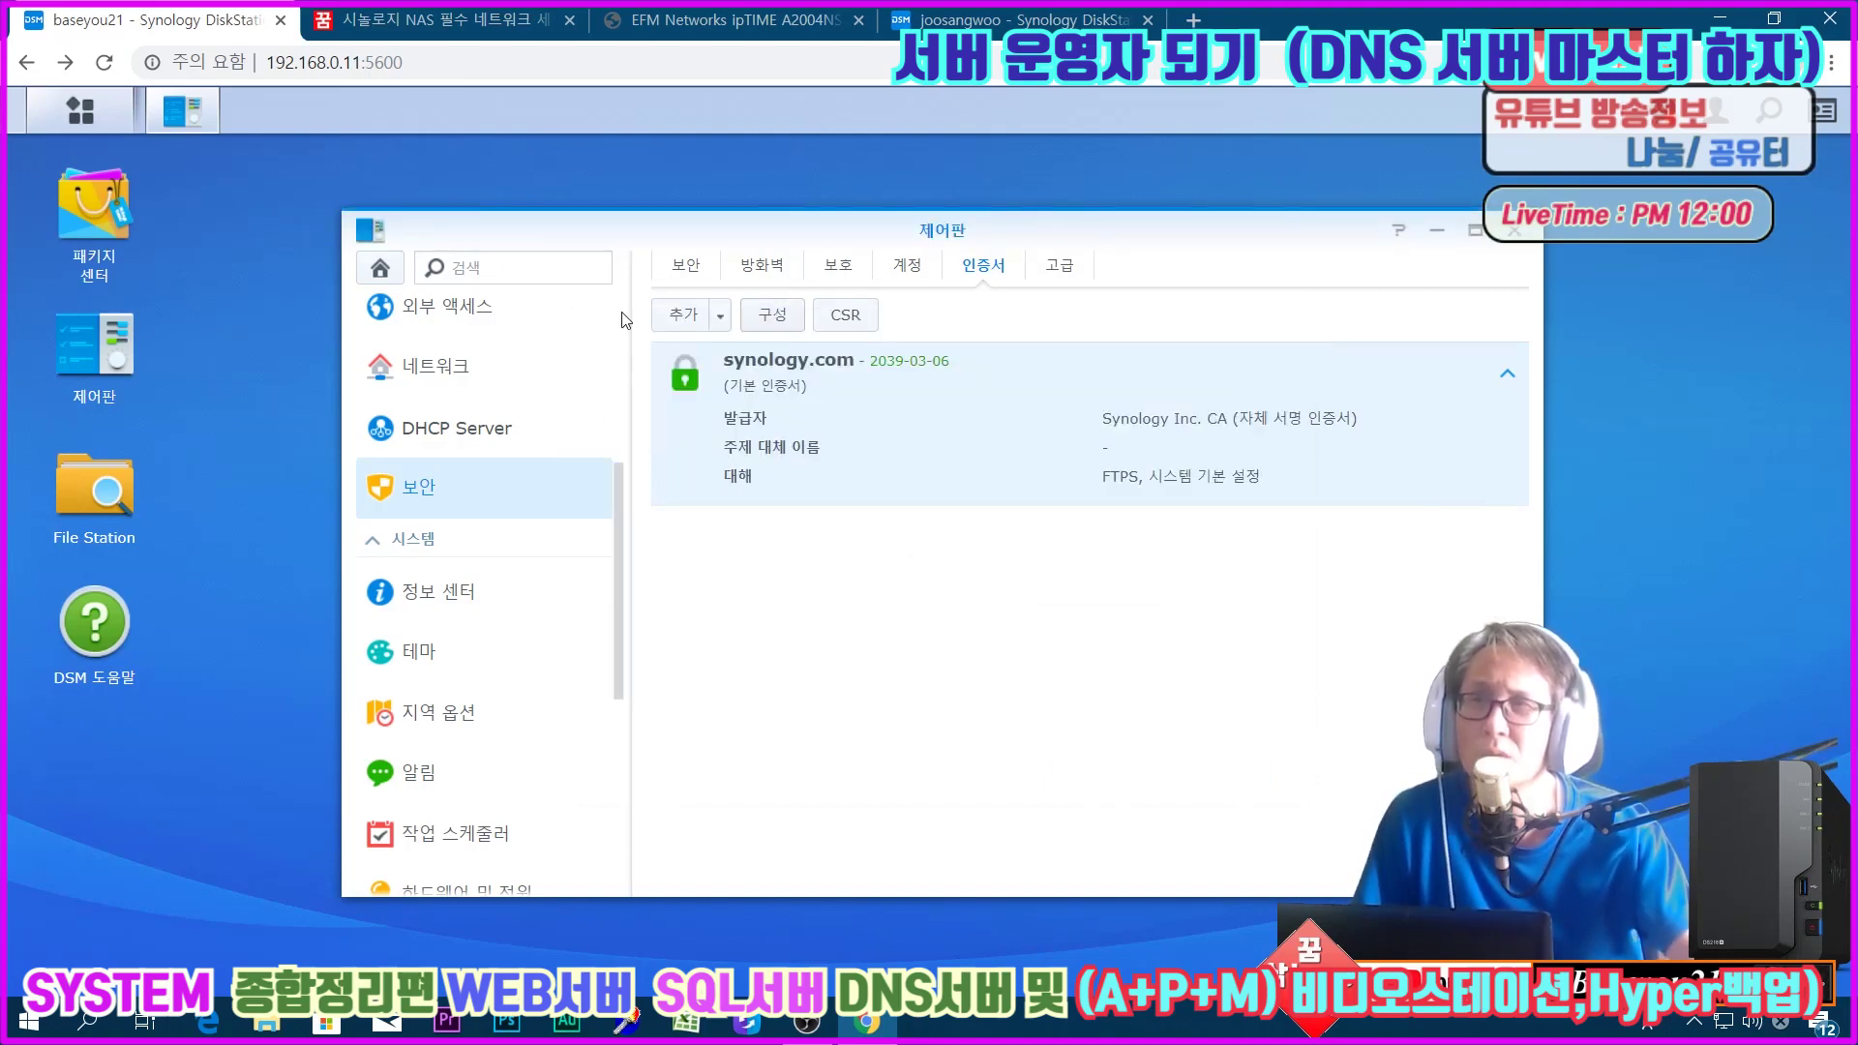
Step: Start adding a Let's Encrypt certificate, then cancel the wizard
click(682, 319)
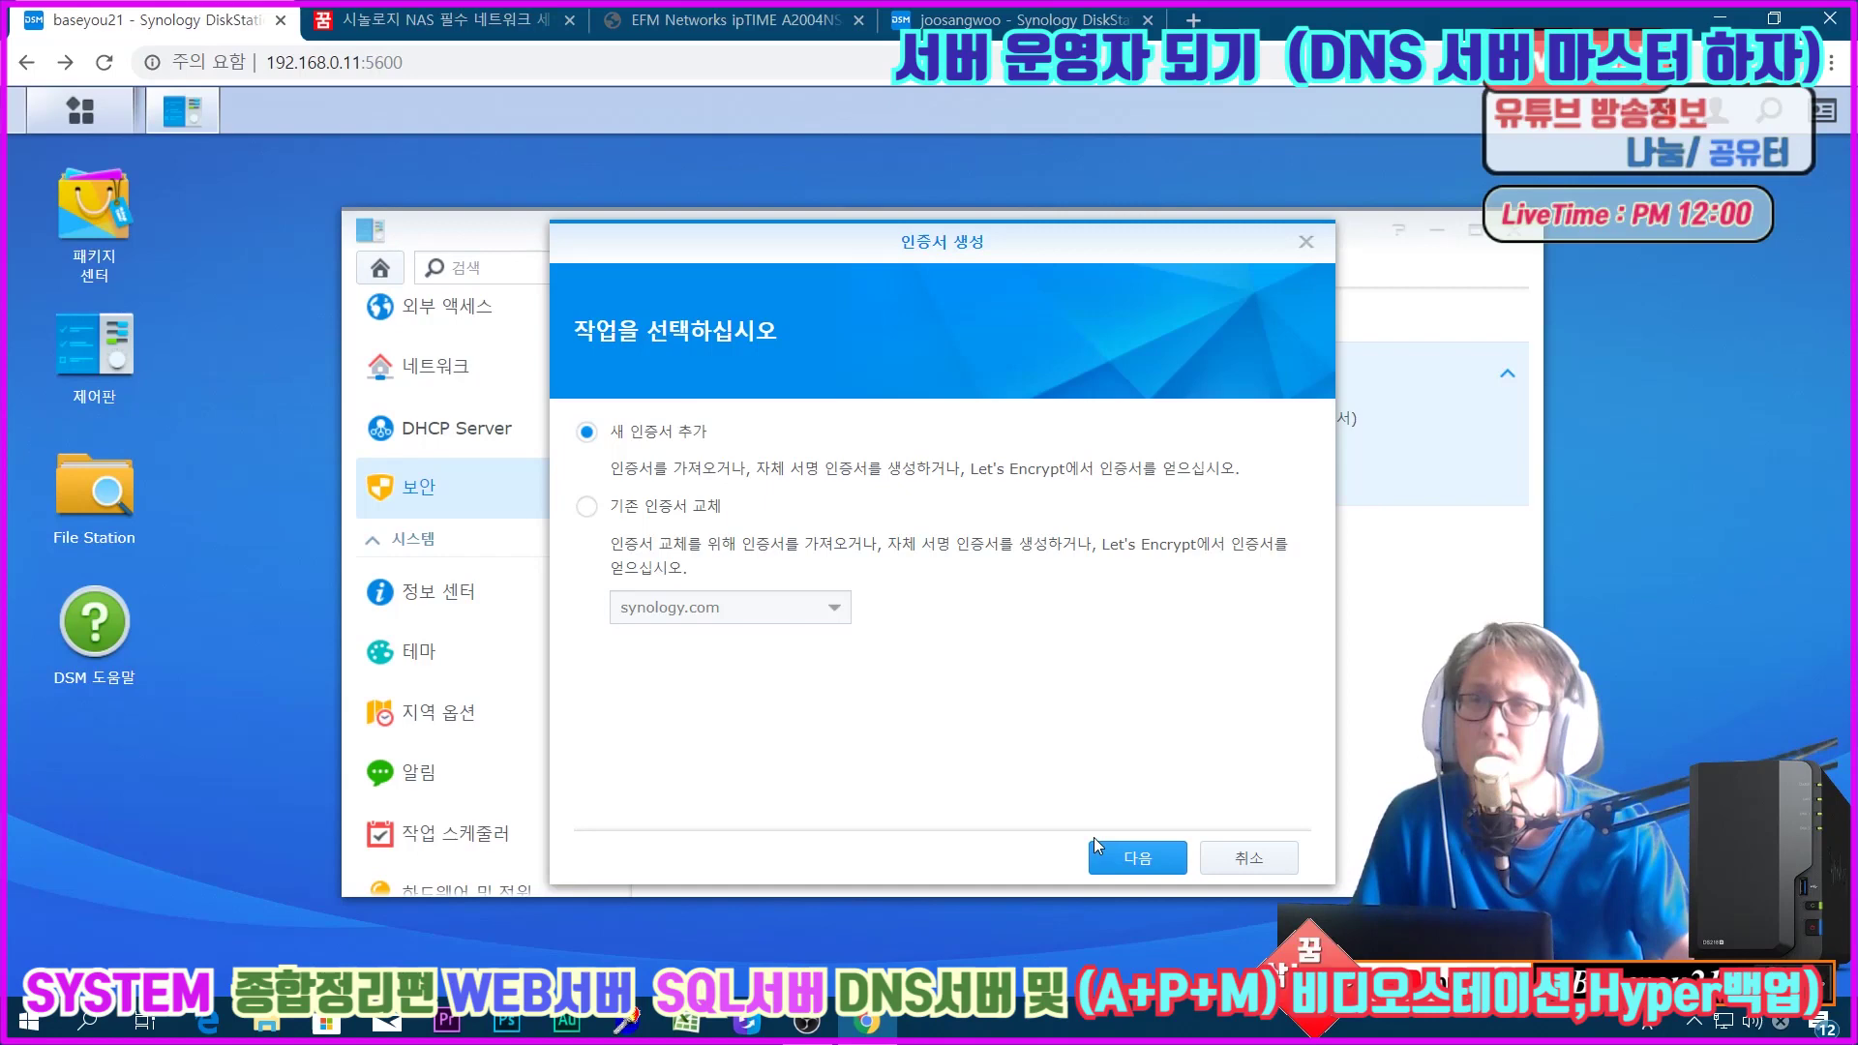
click(1133, 857)
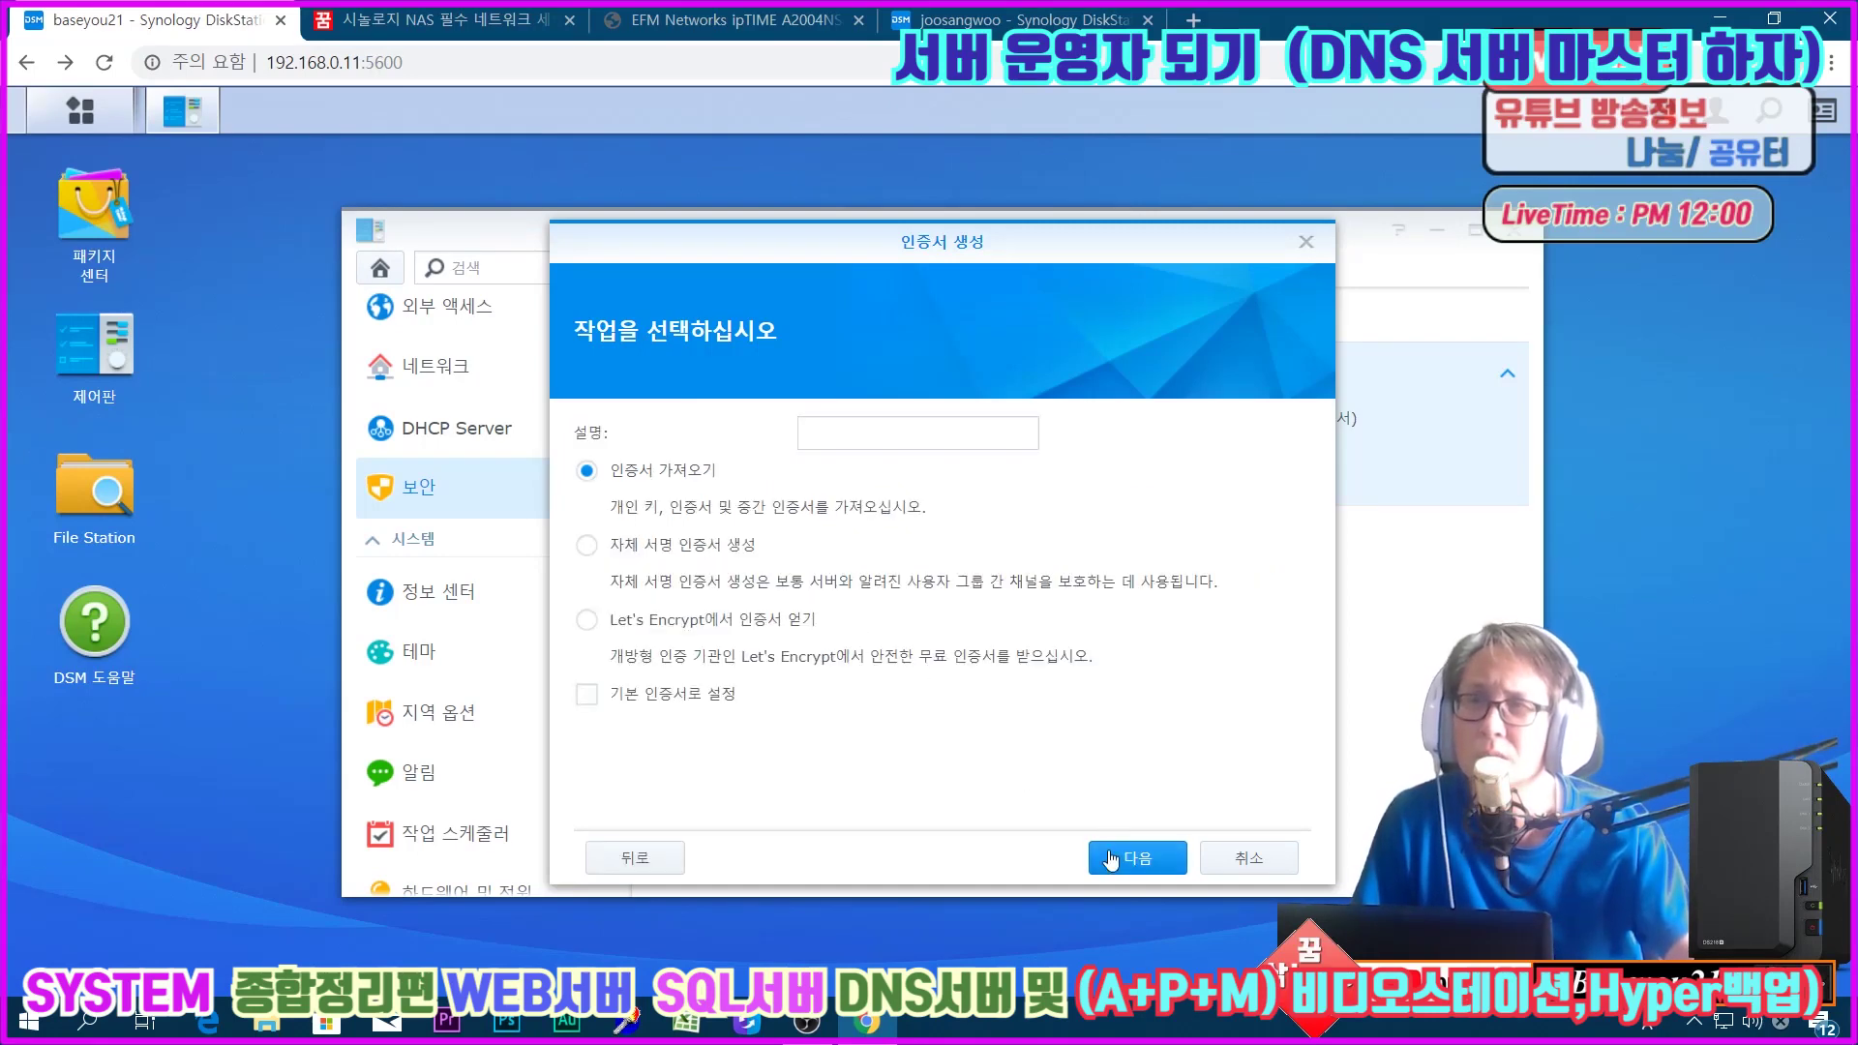
click(695, 621)
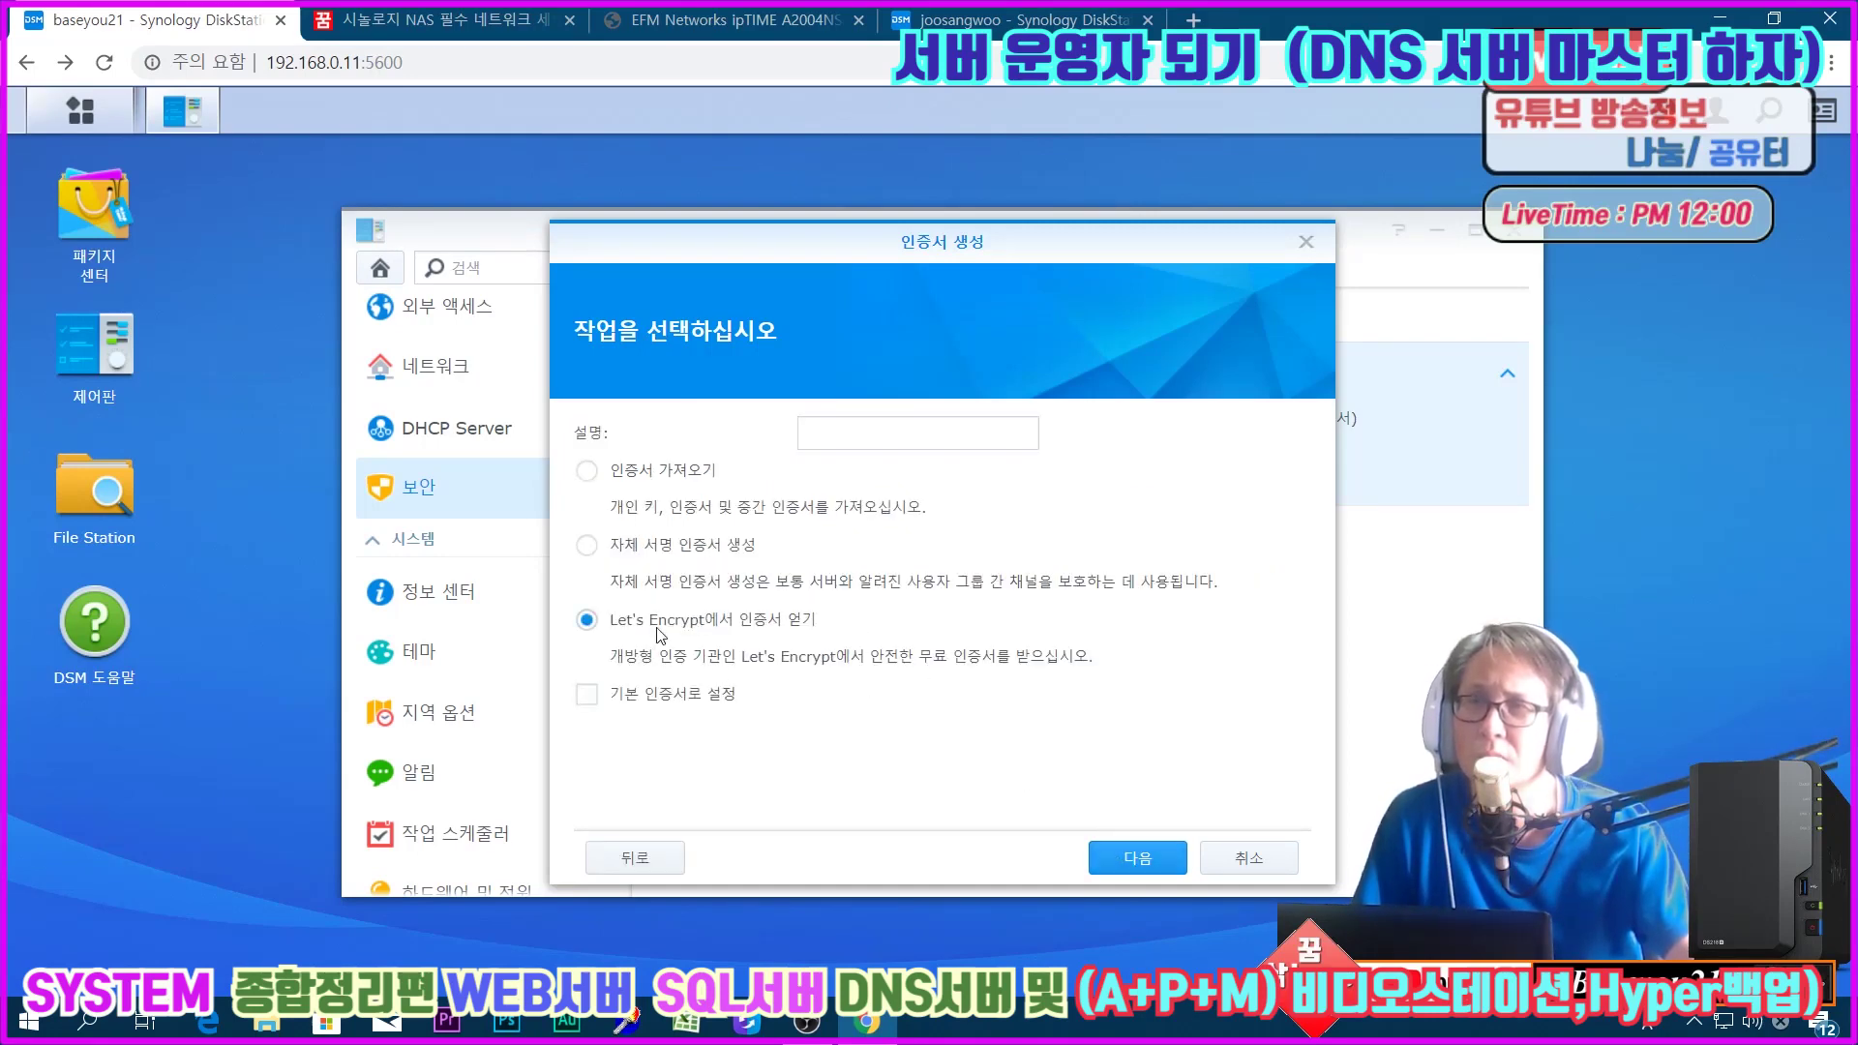
click(1127, 858)
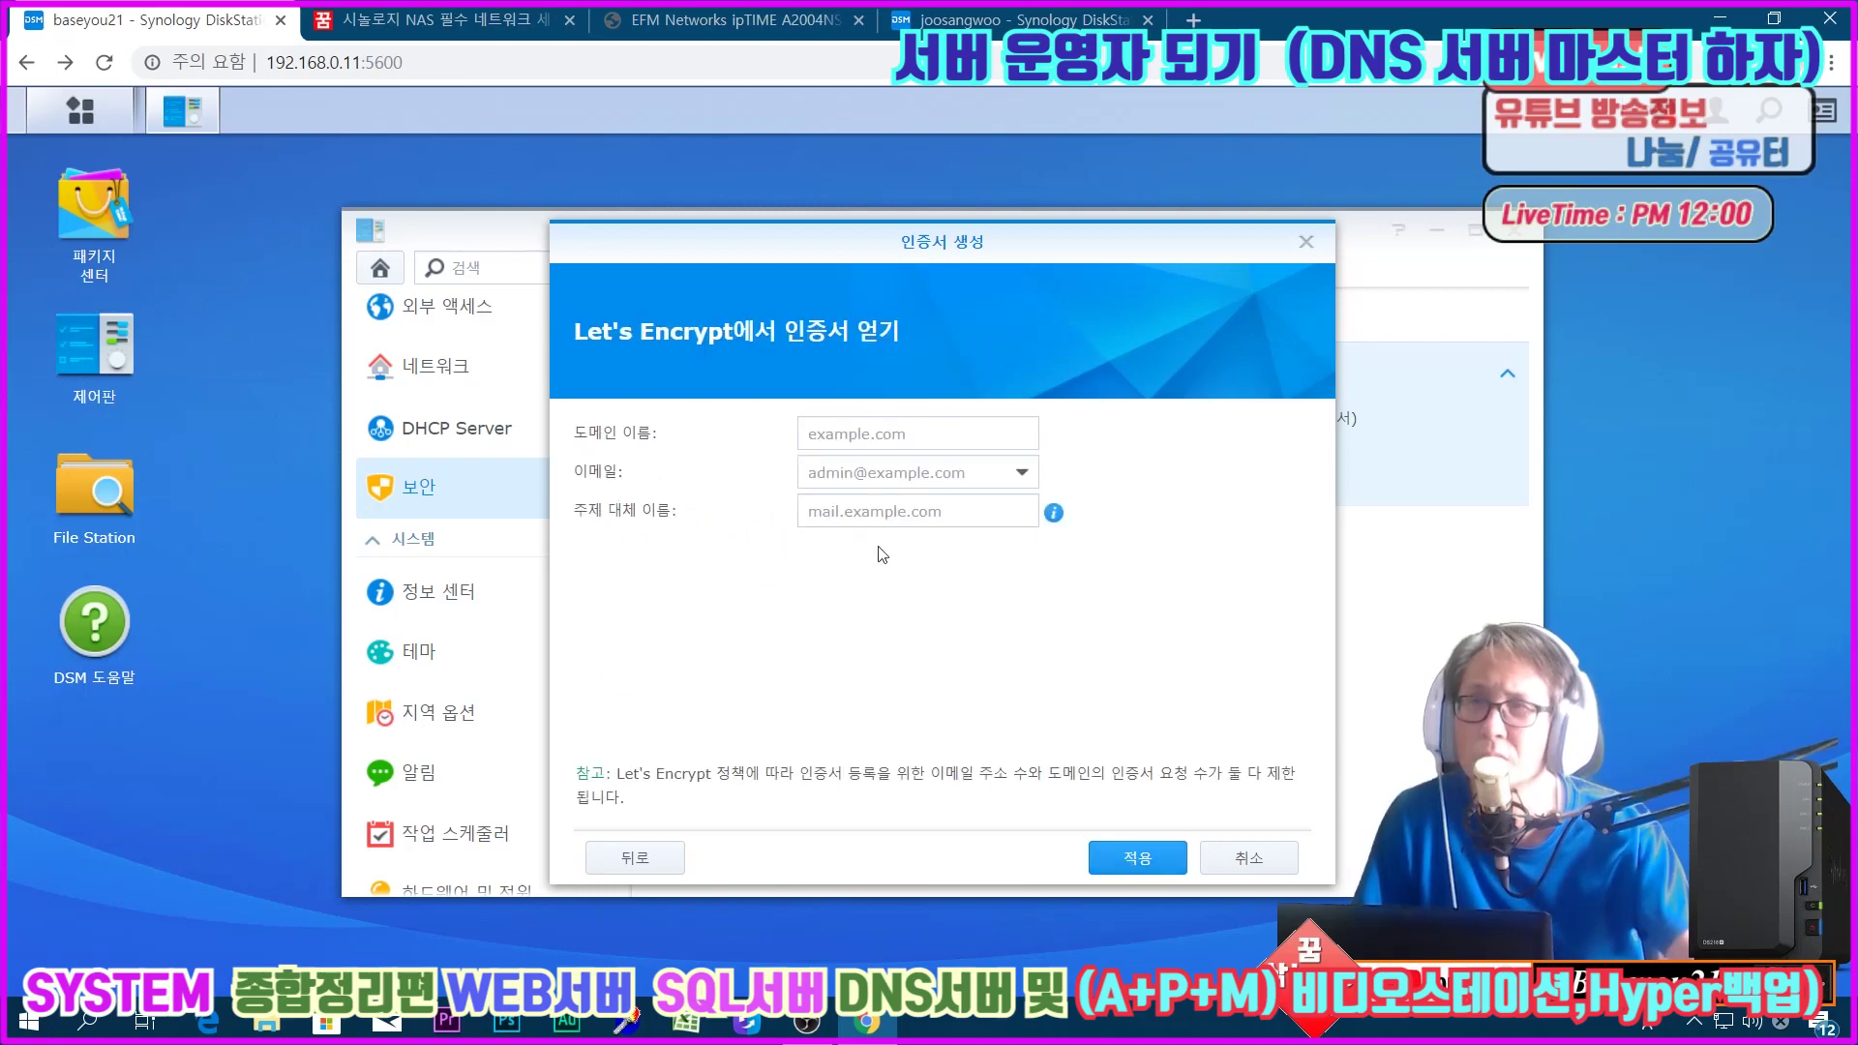
click(866, 433)
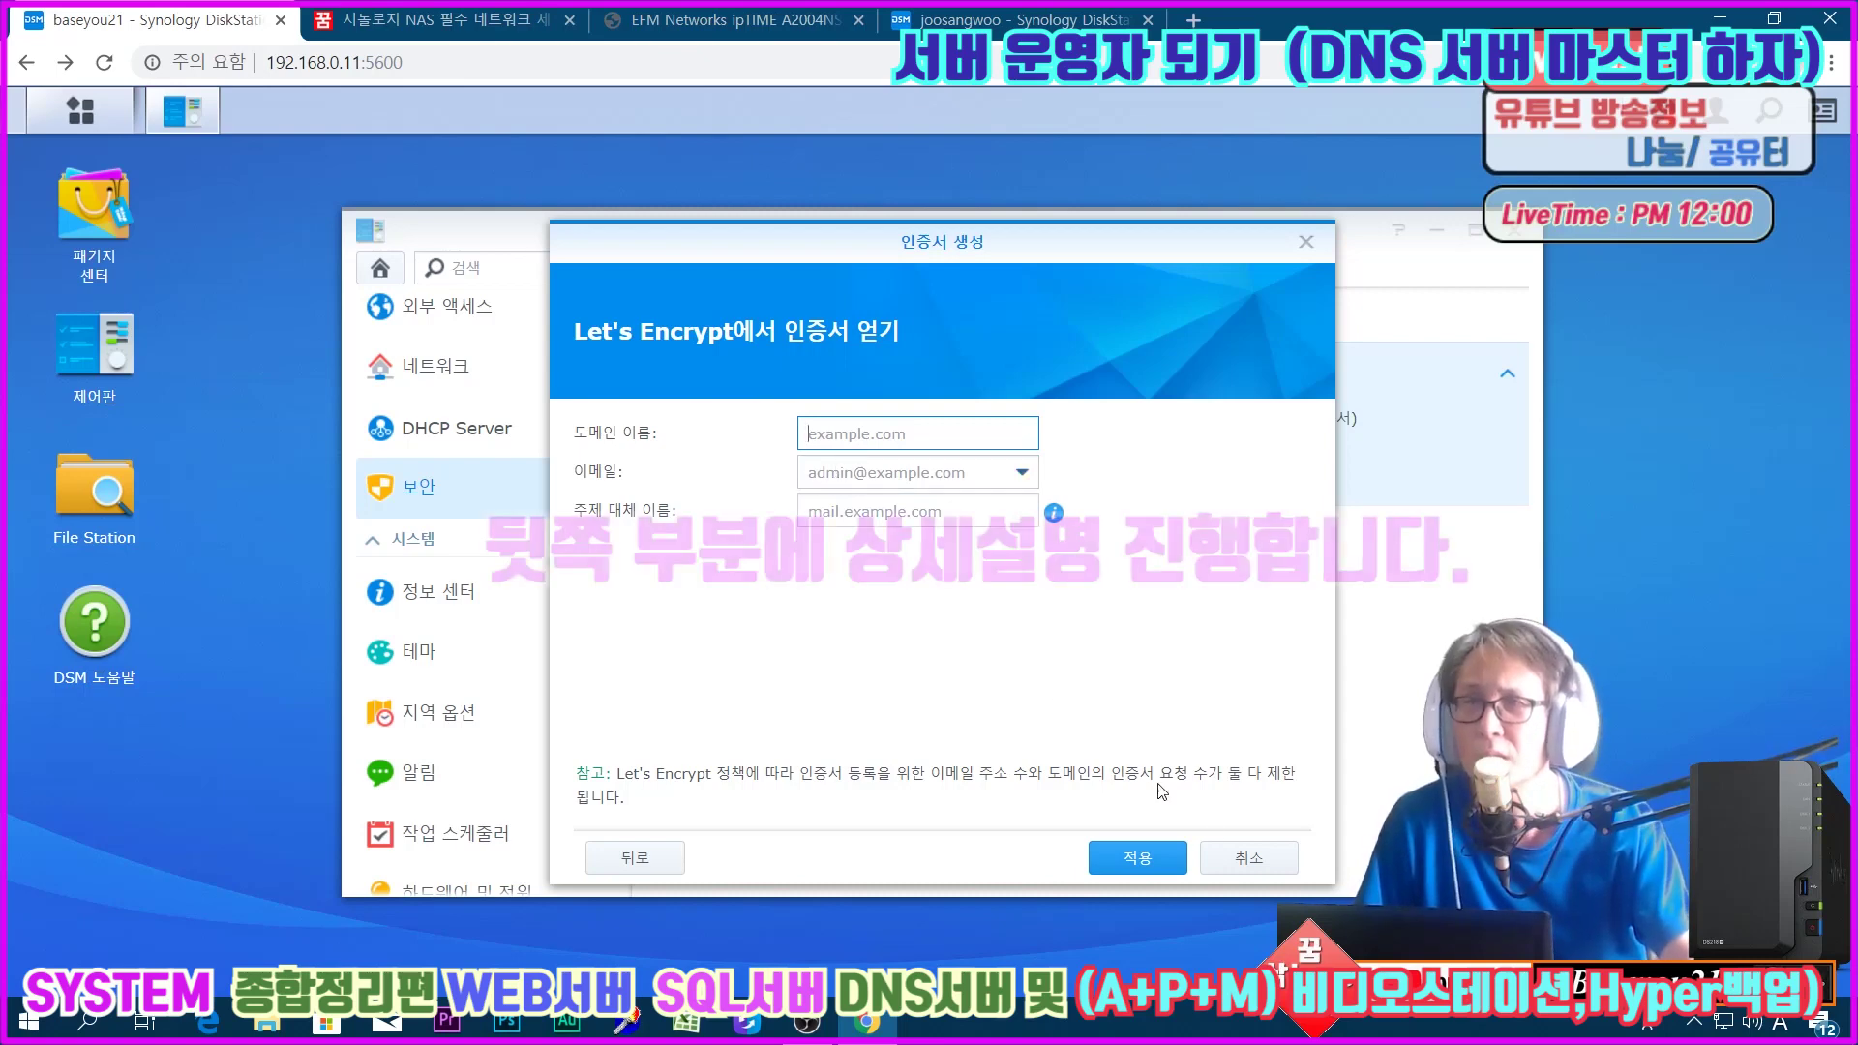
click(1254, 860)
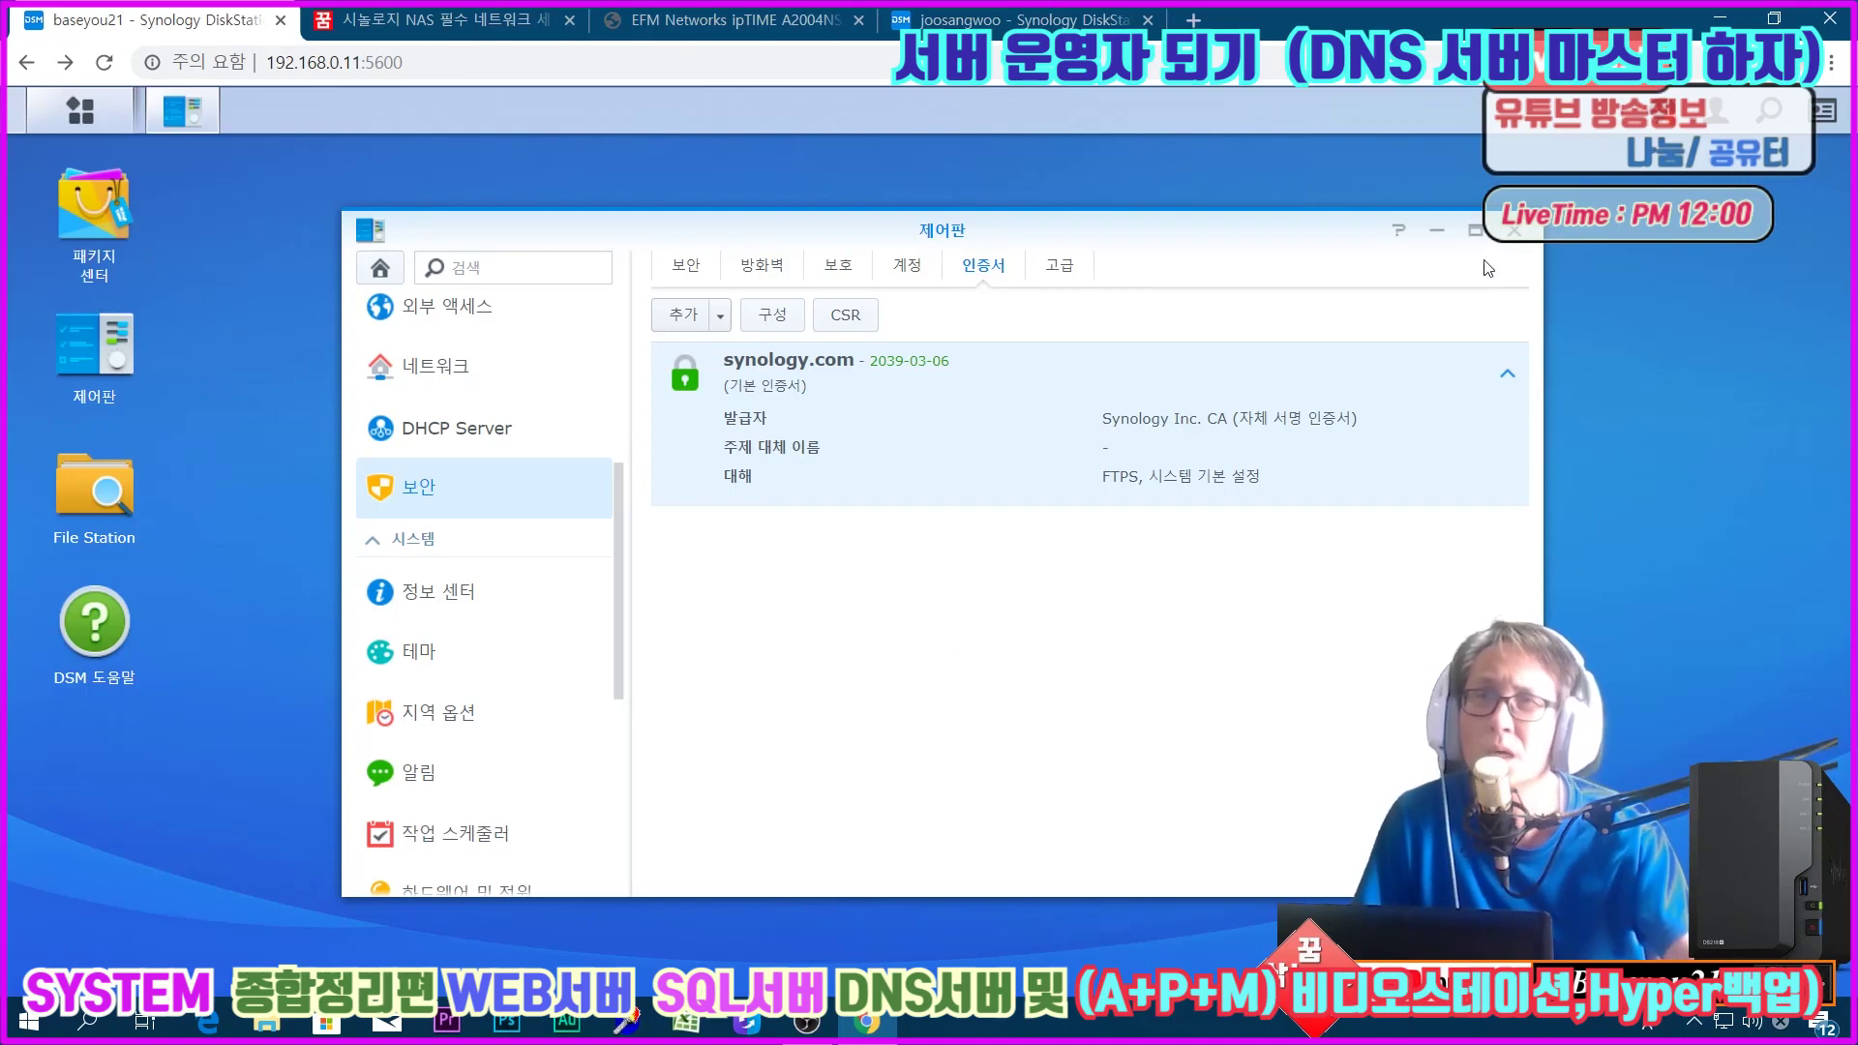
Step: Export the synology.com certificate and bring up the downloaded file's options
right_click(819, 416)
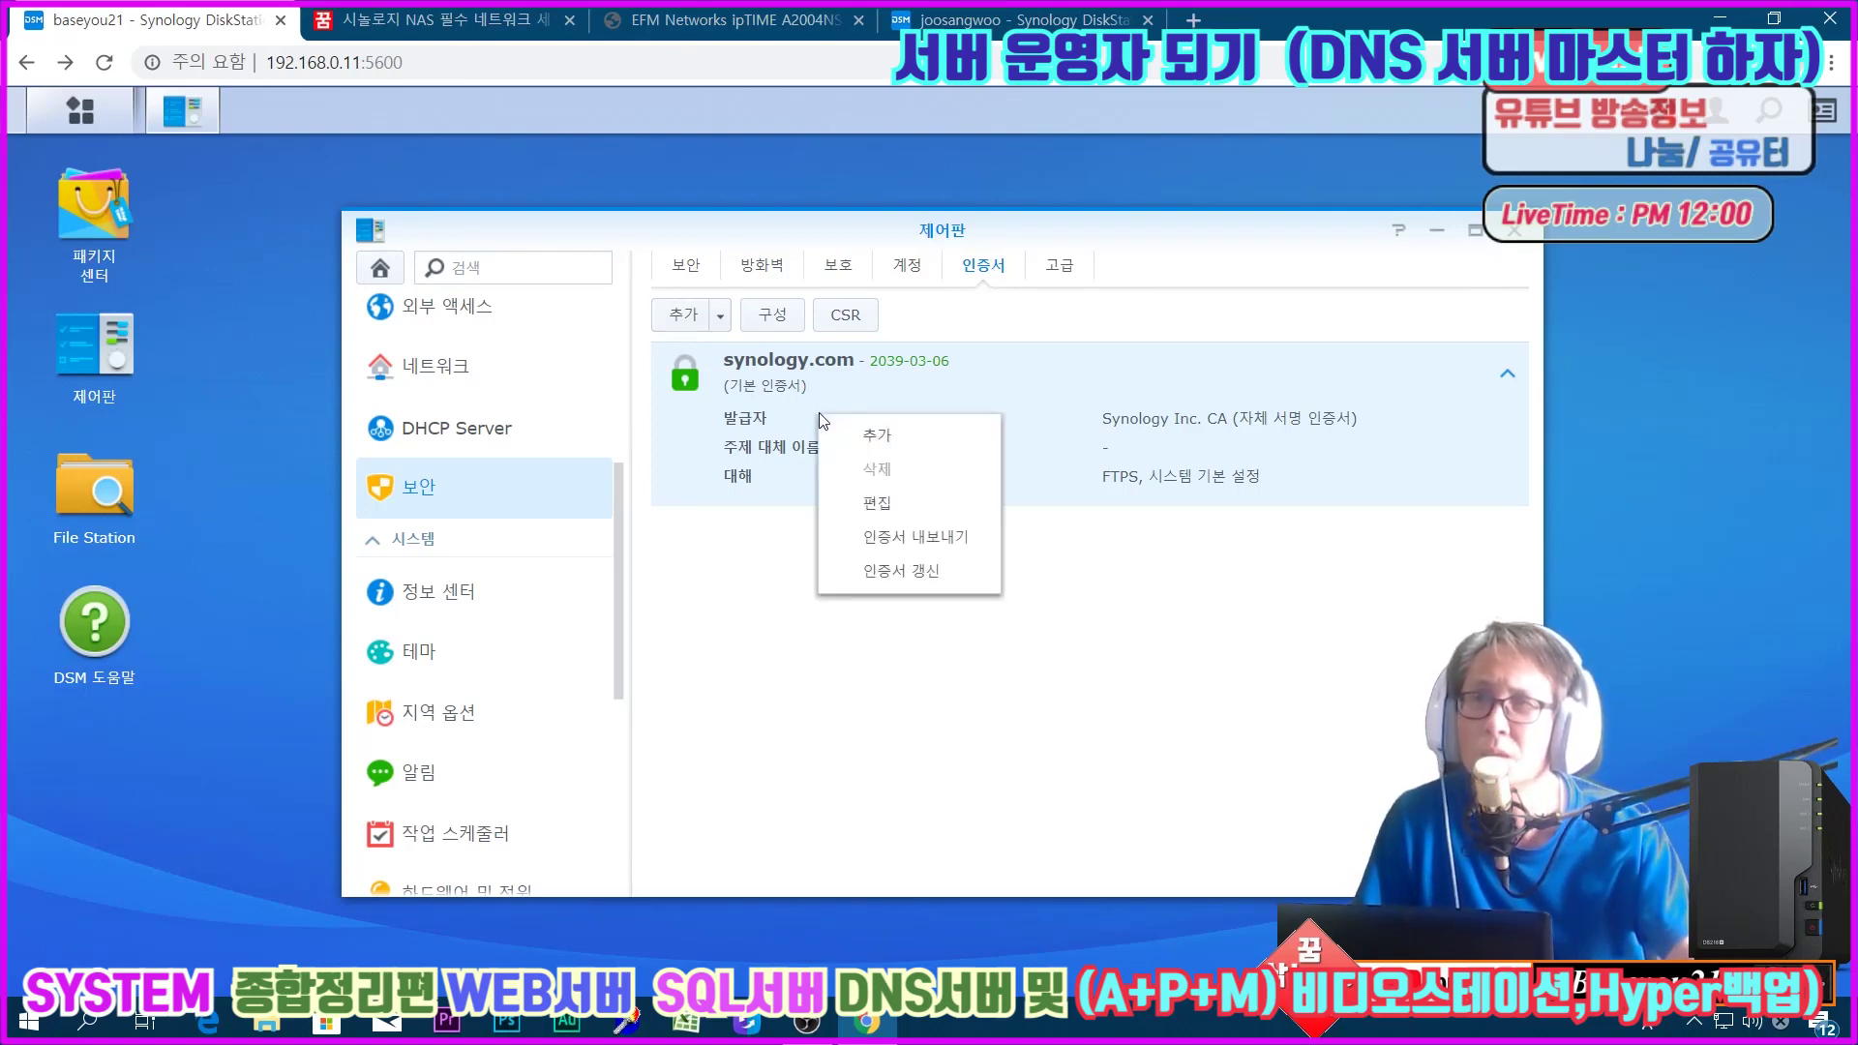
click(888, 536)
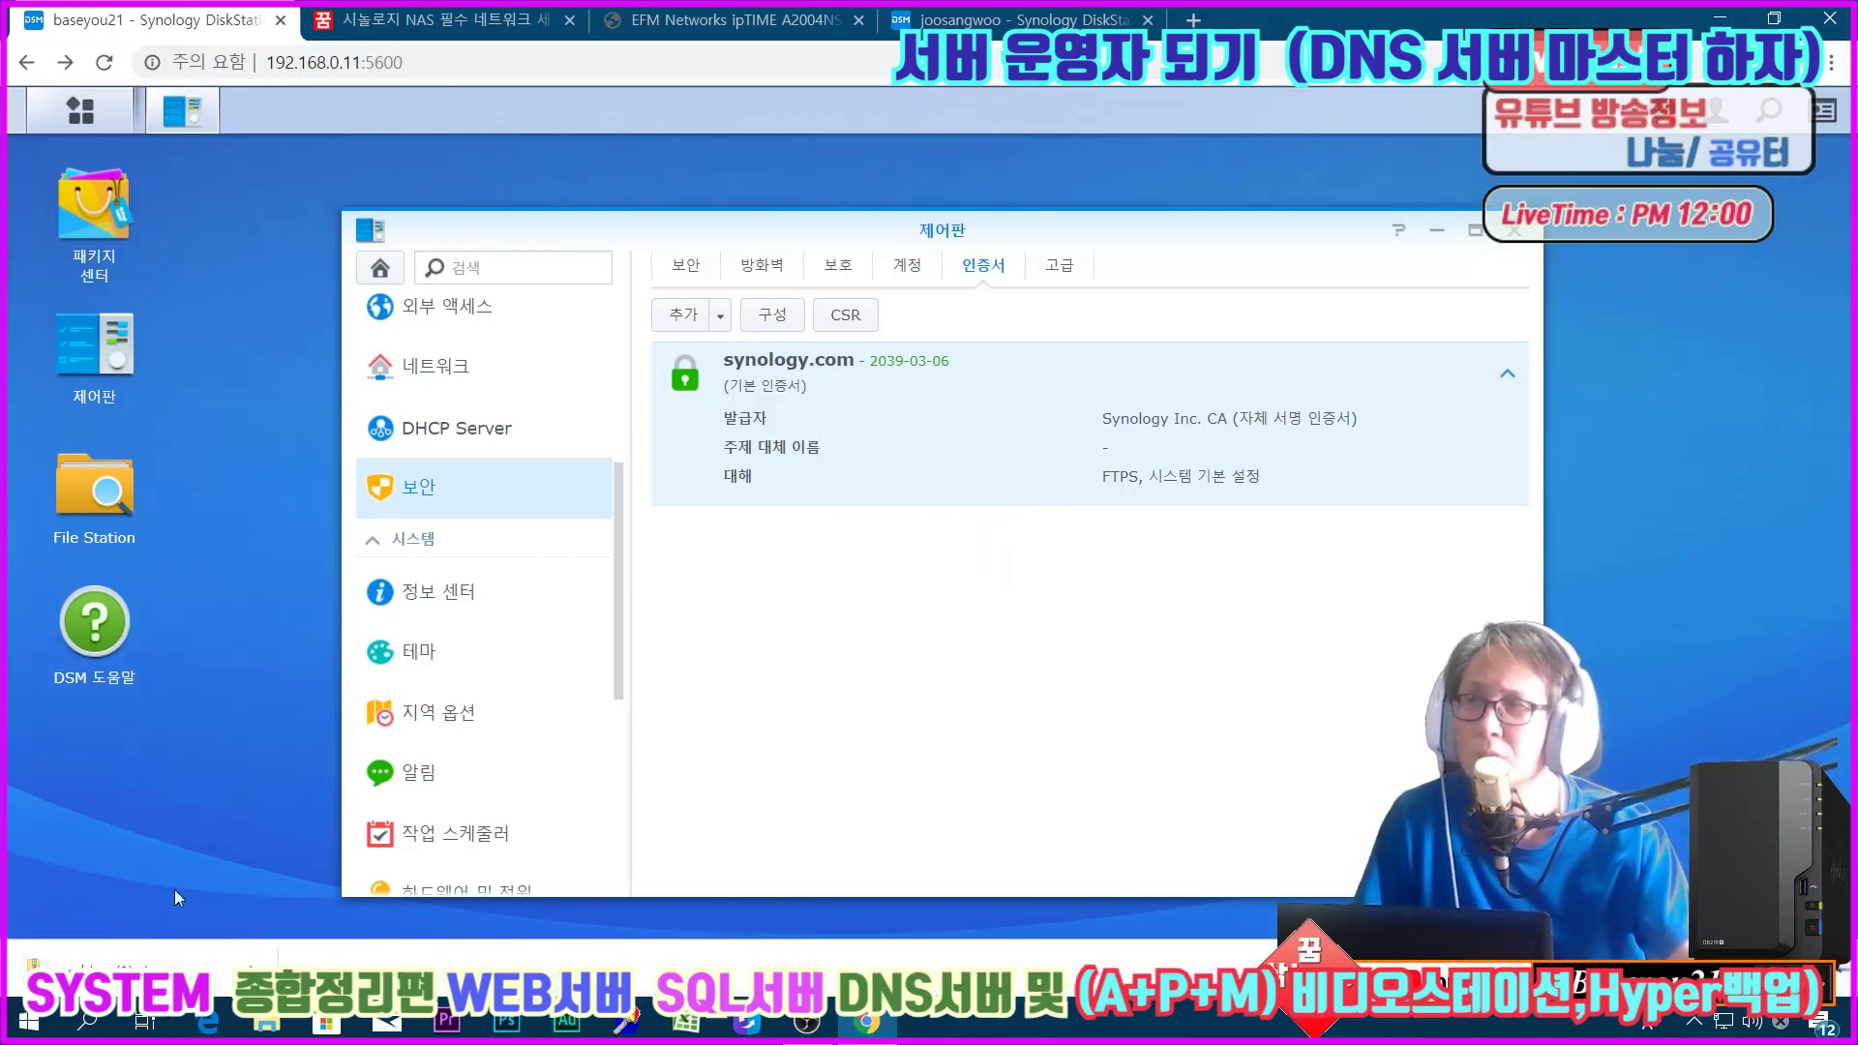
click(249, 965)
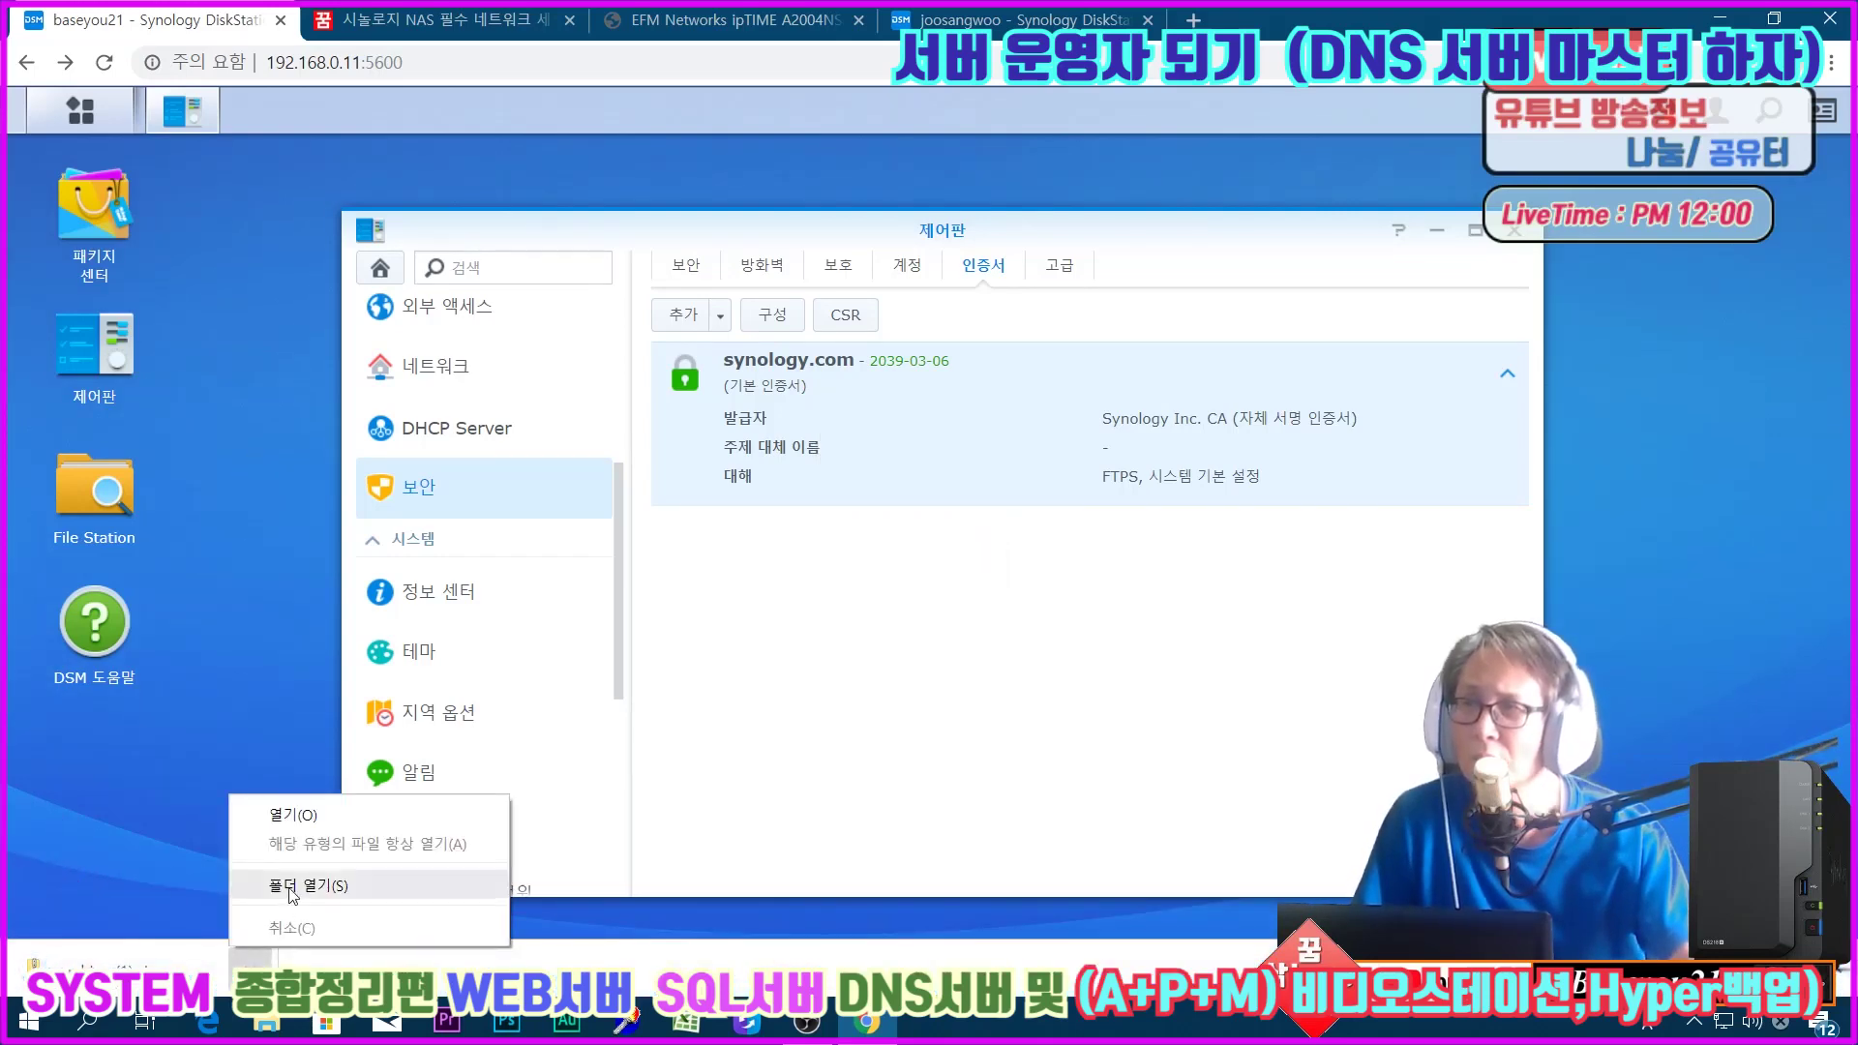
Step: Rename the downloaded archive (1) zip to synology.me in Downloads and close Explorer
click(291, 886)
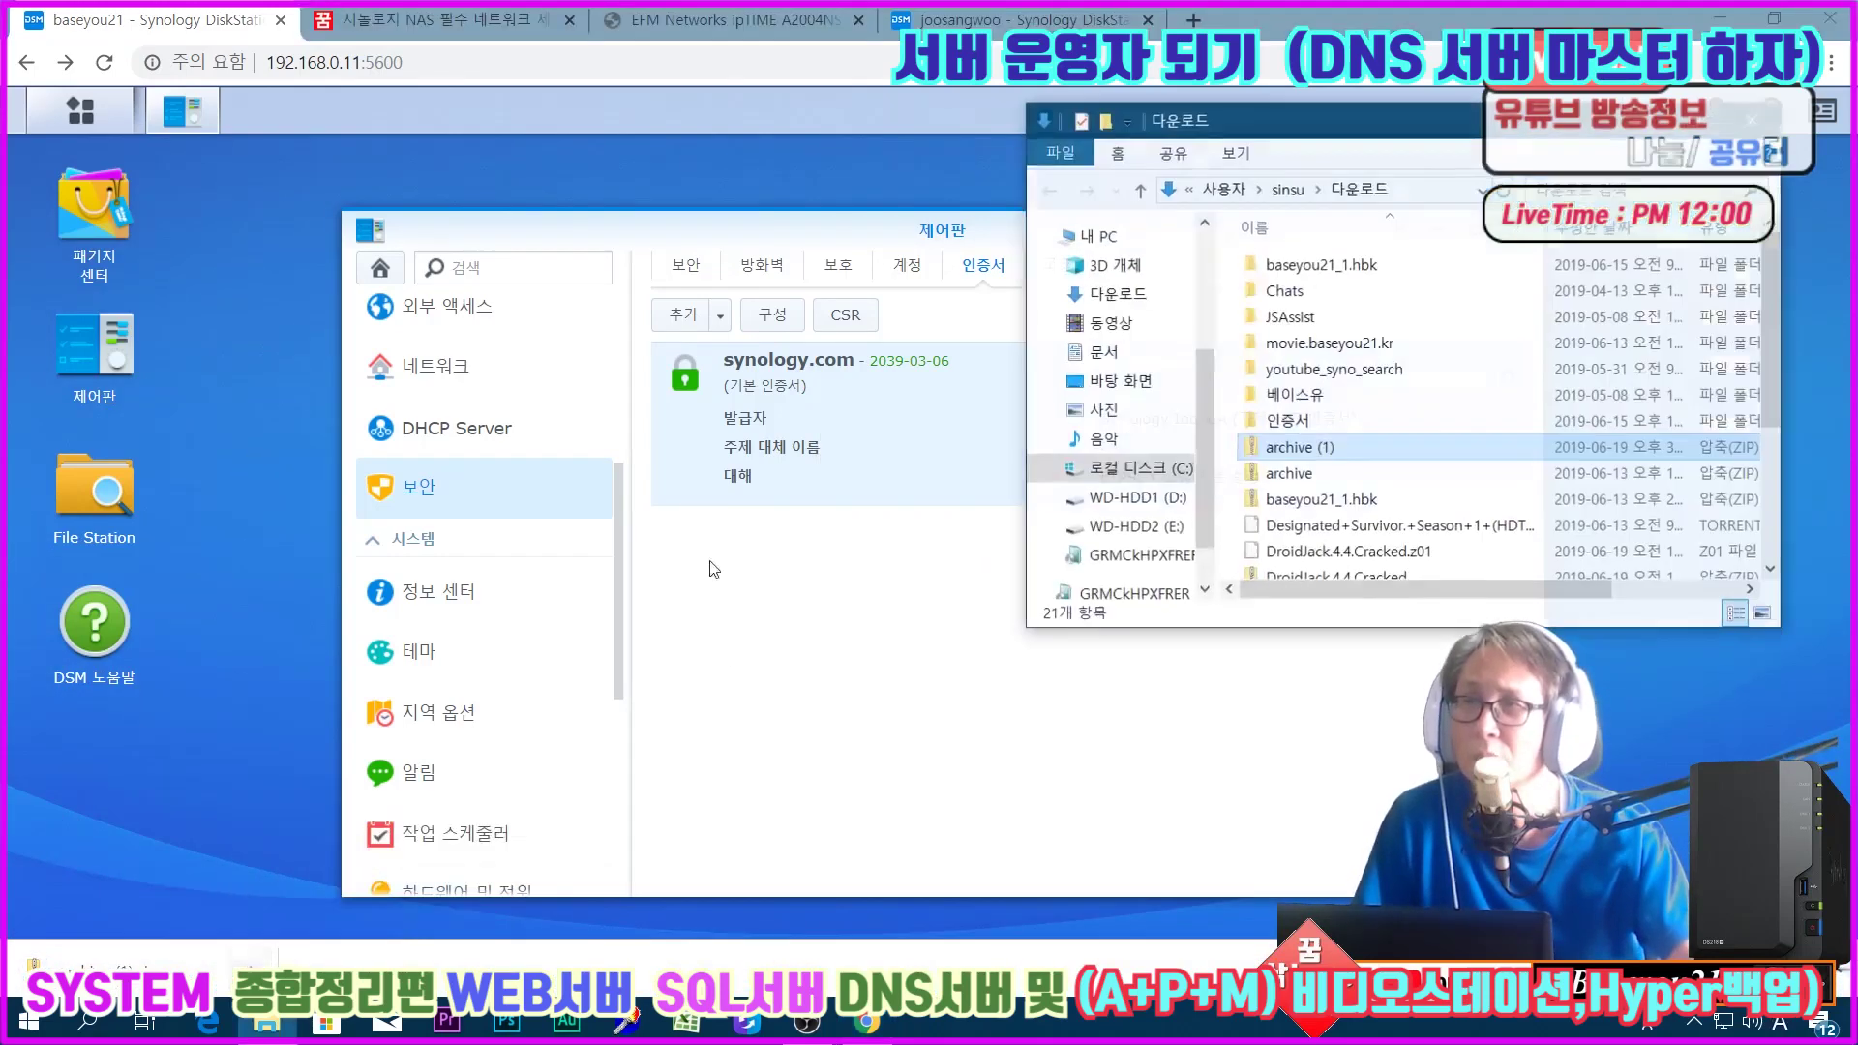
click(1295, 449)
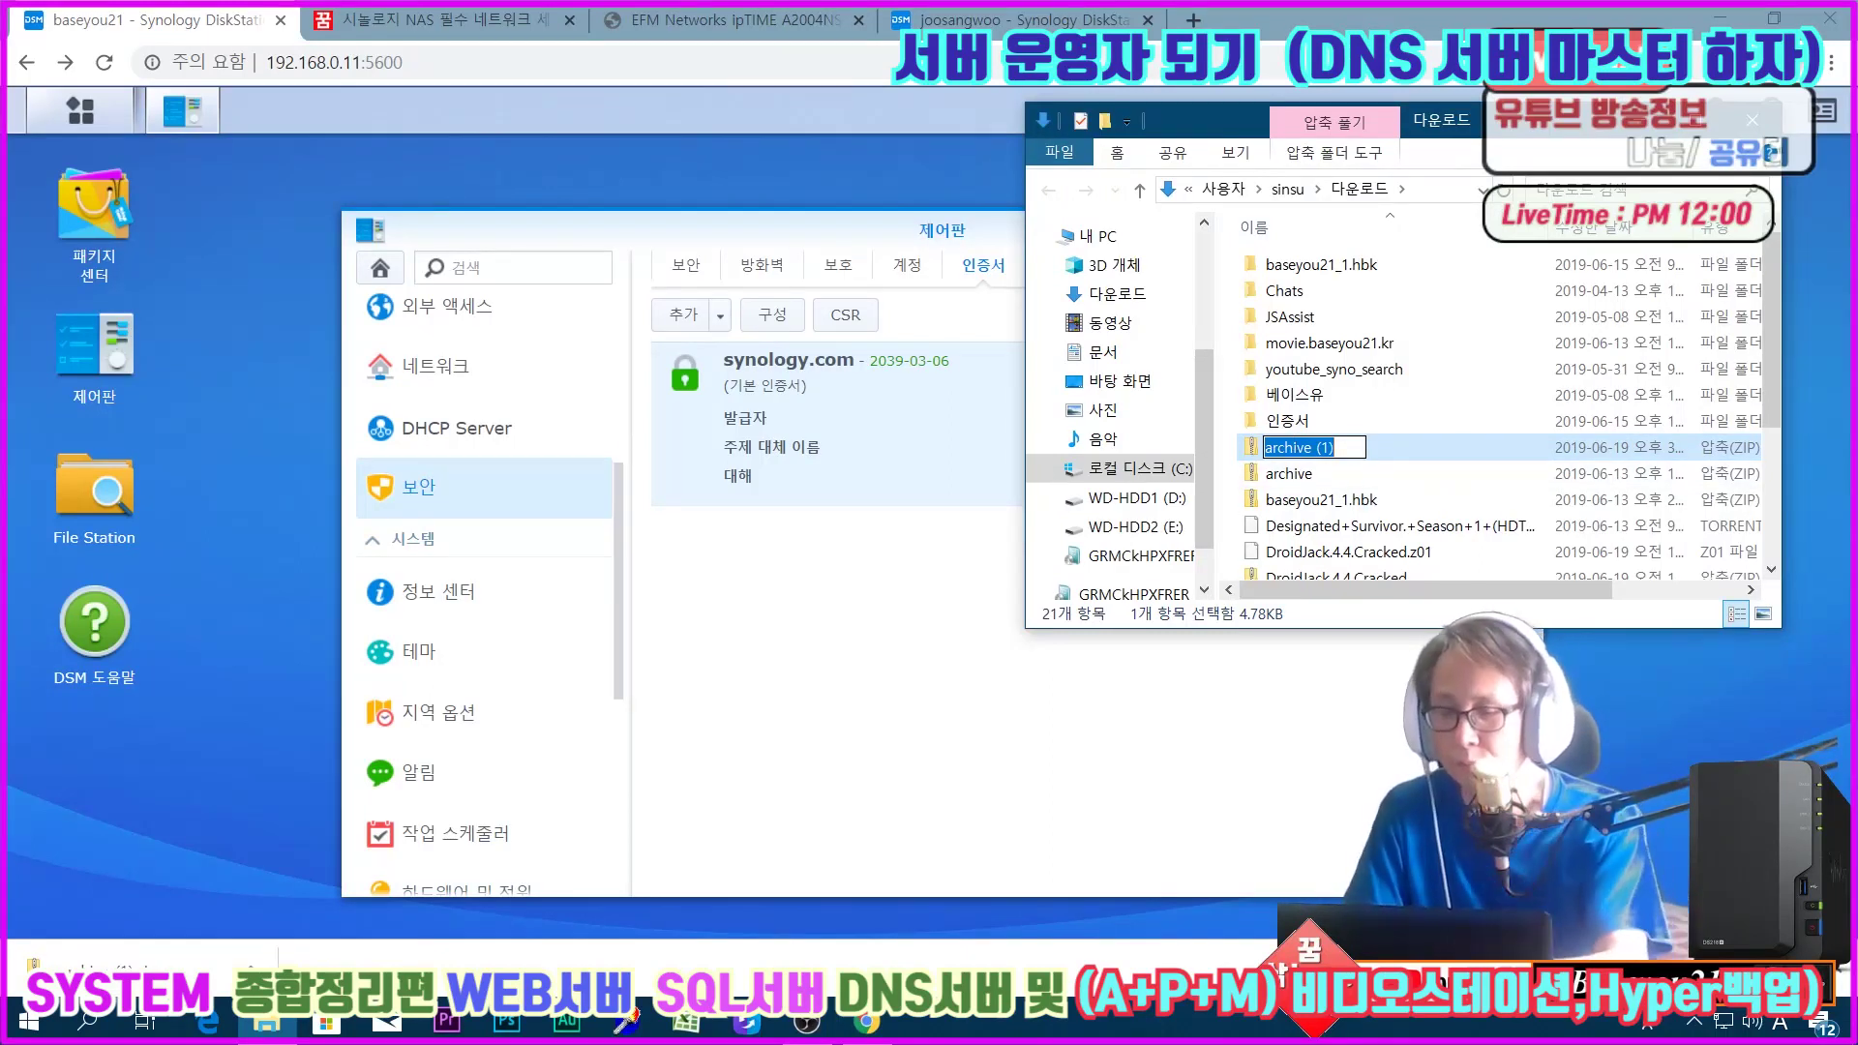
text(syn)
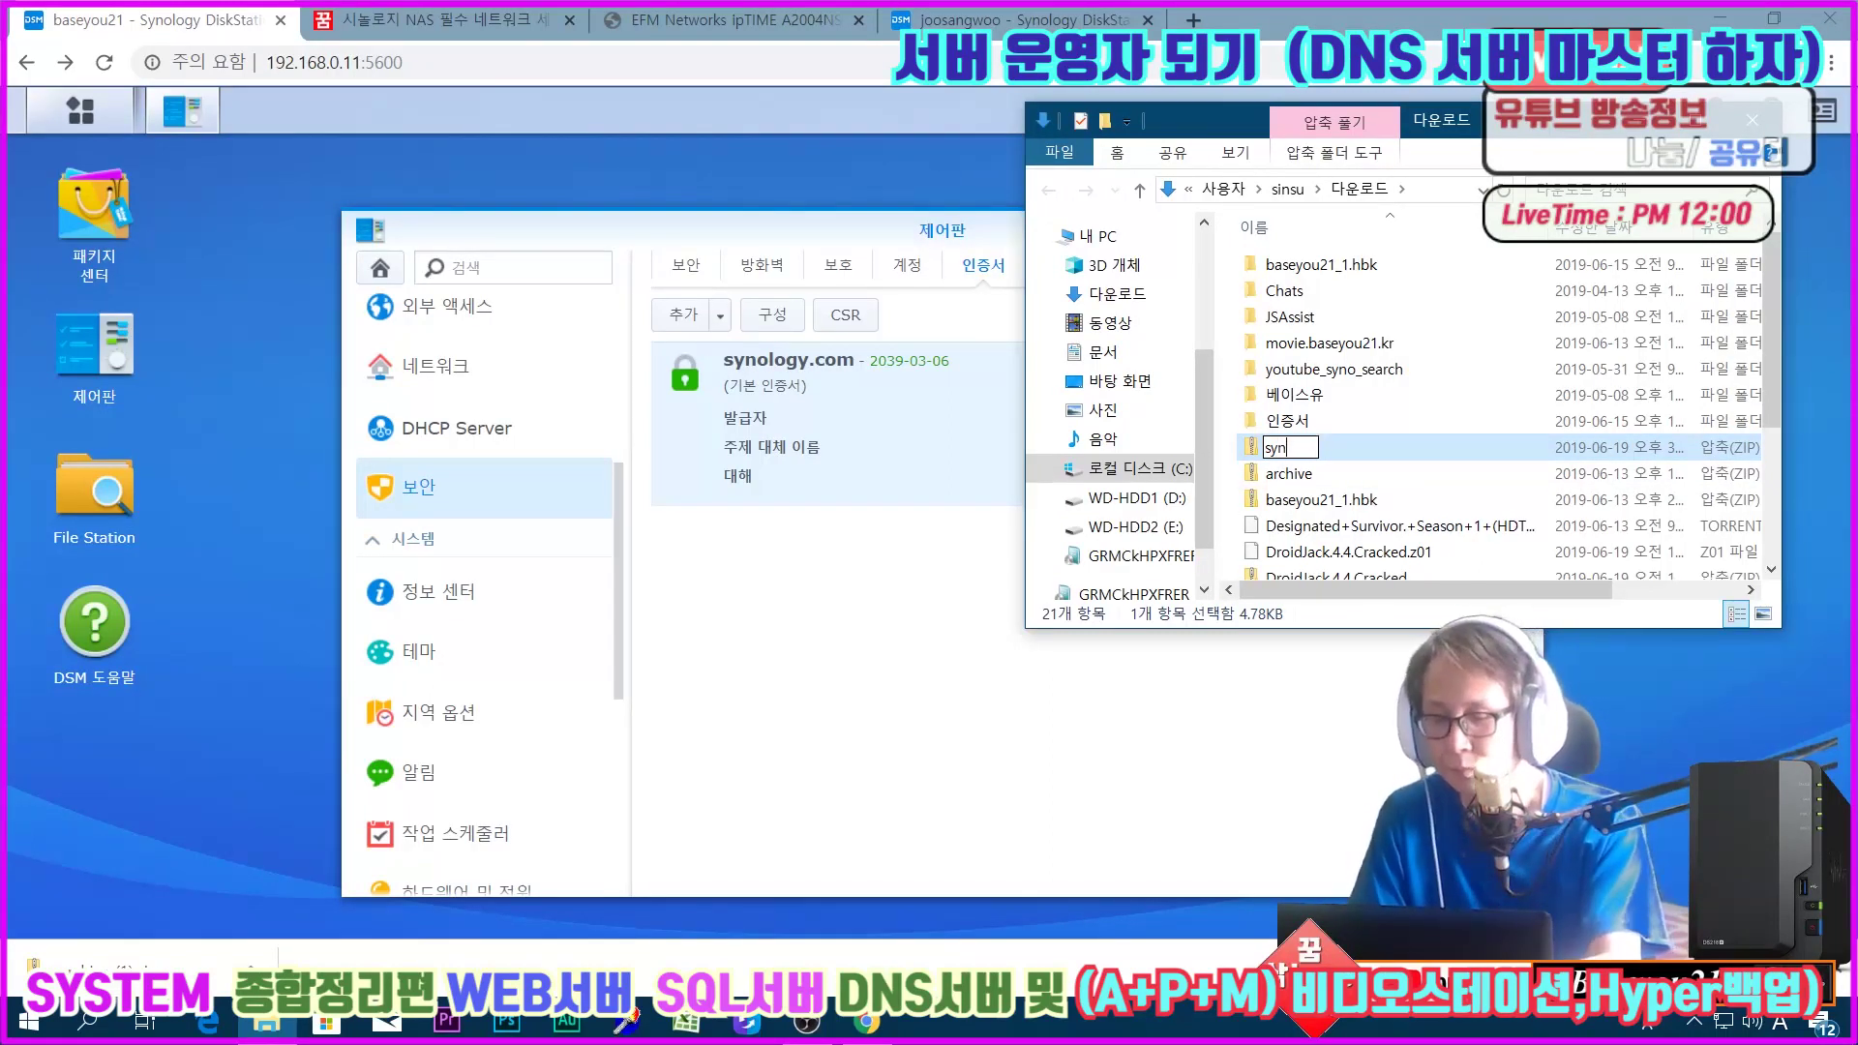
text(ology.me)
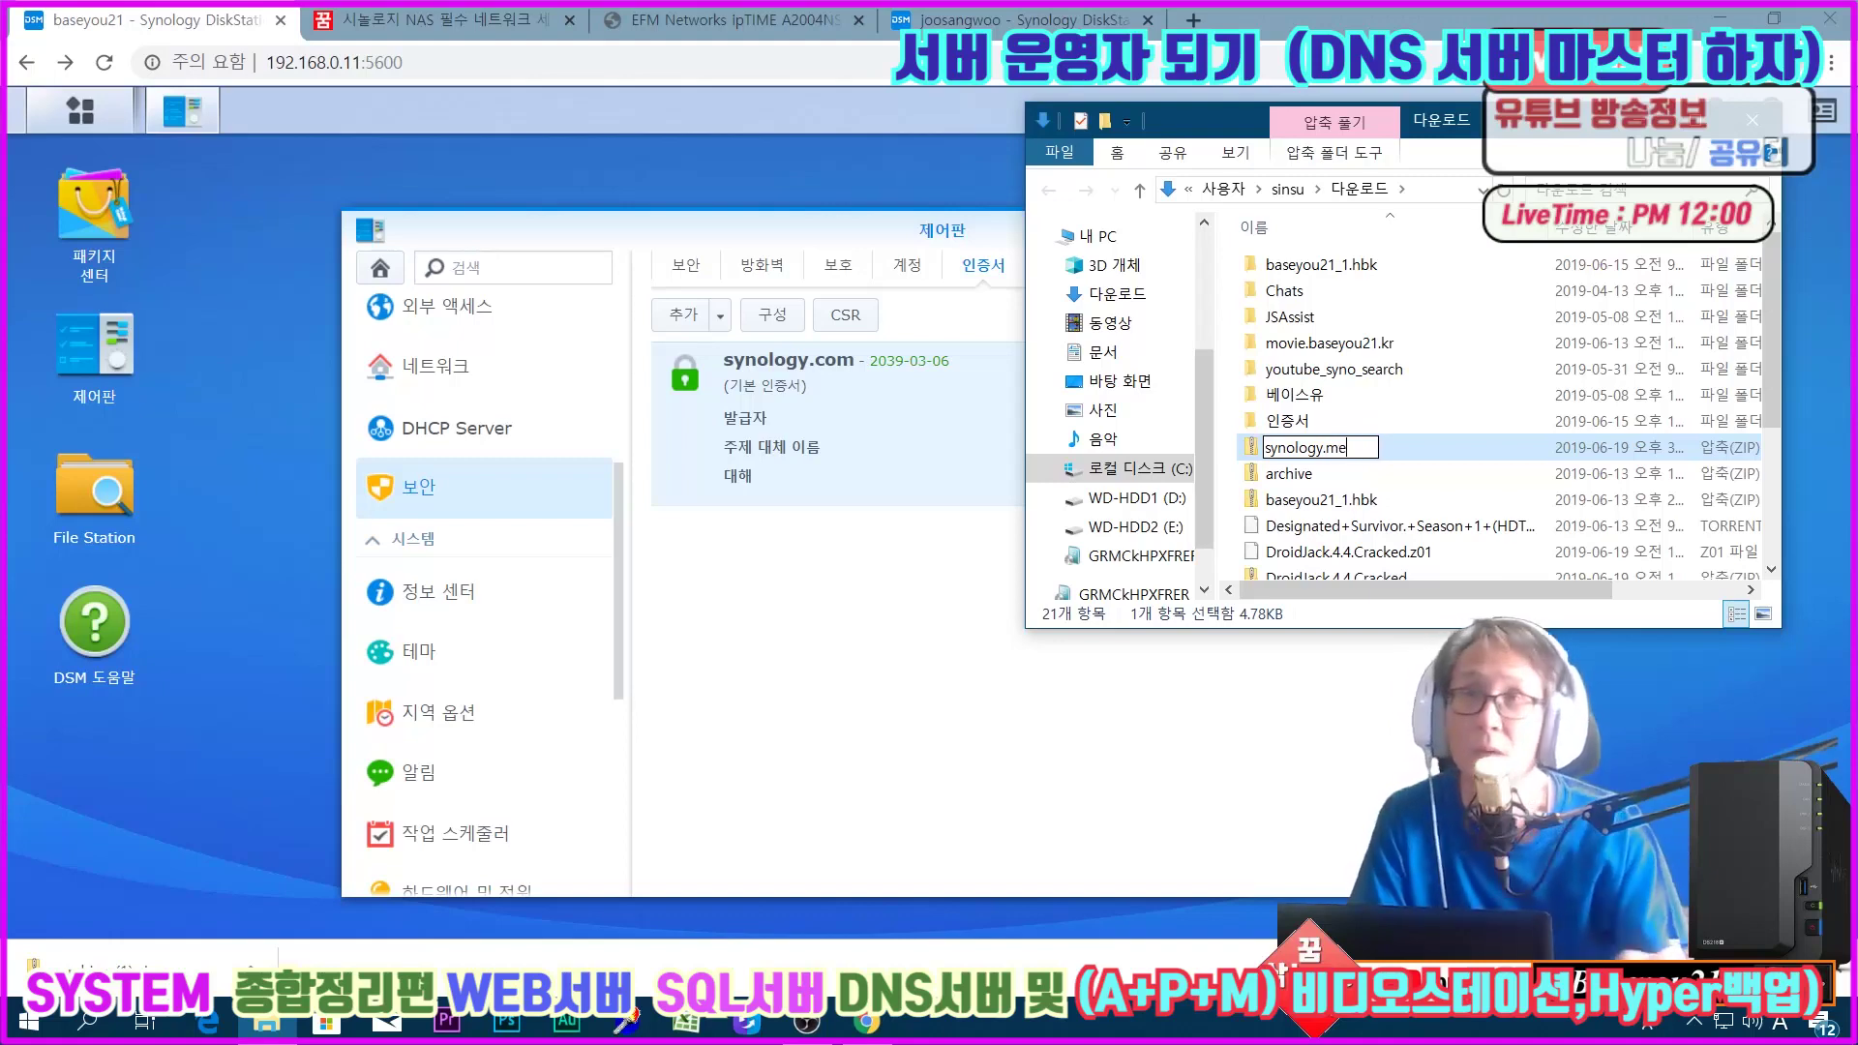
key(Return)
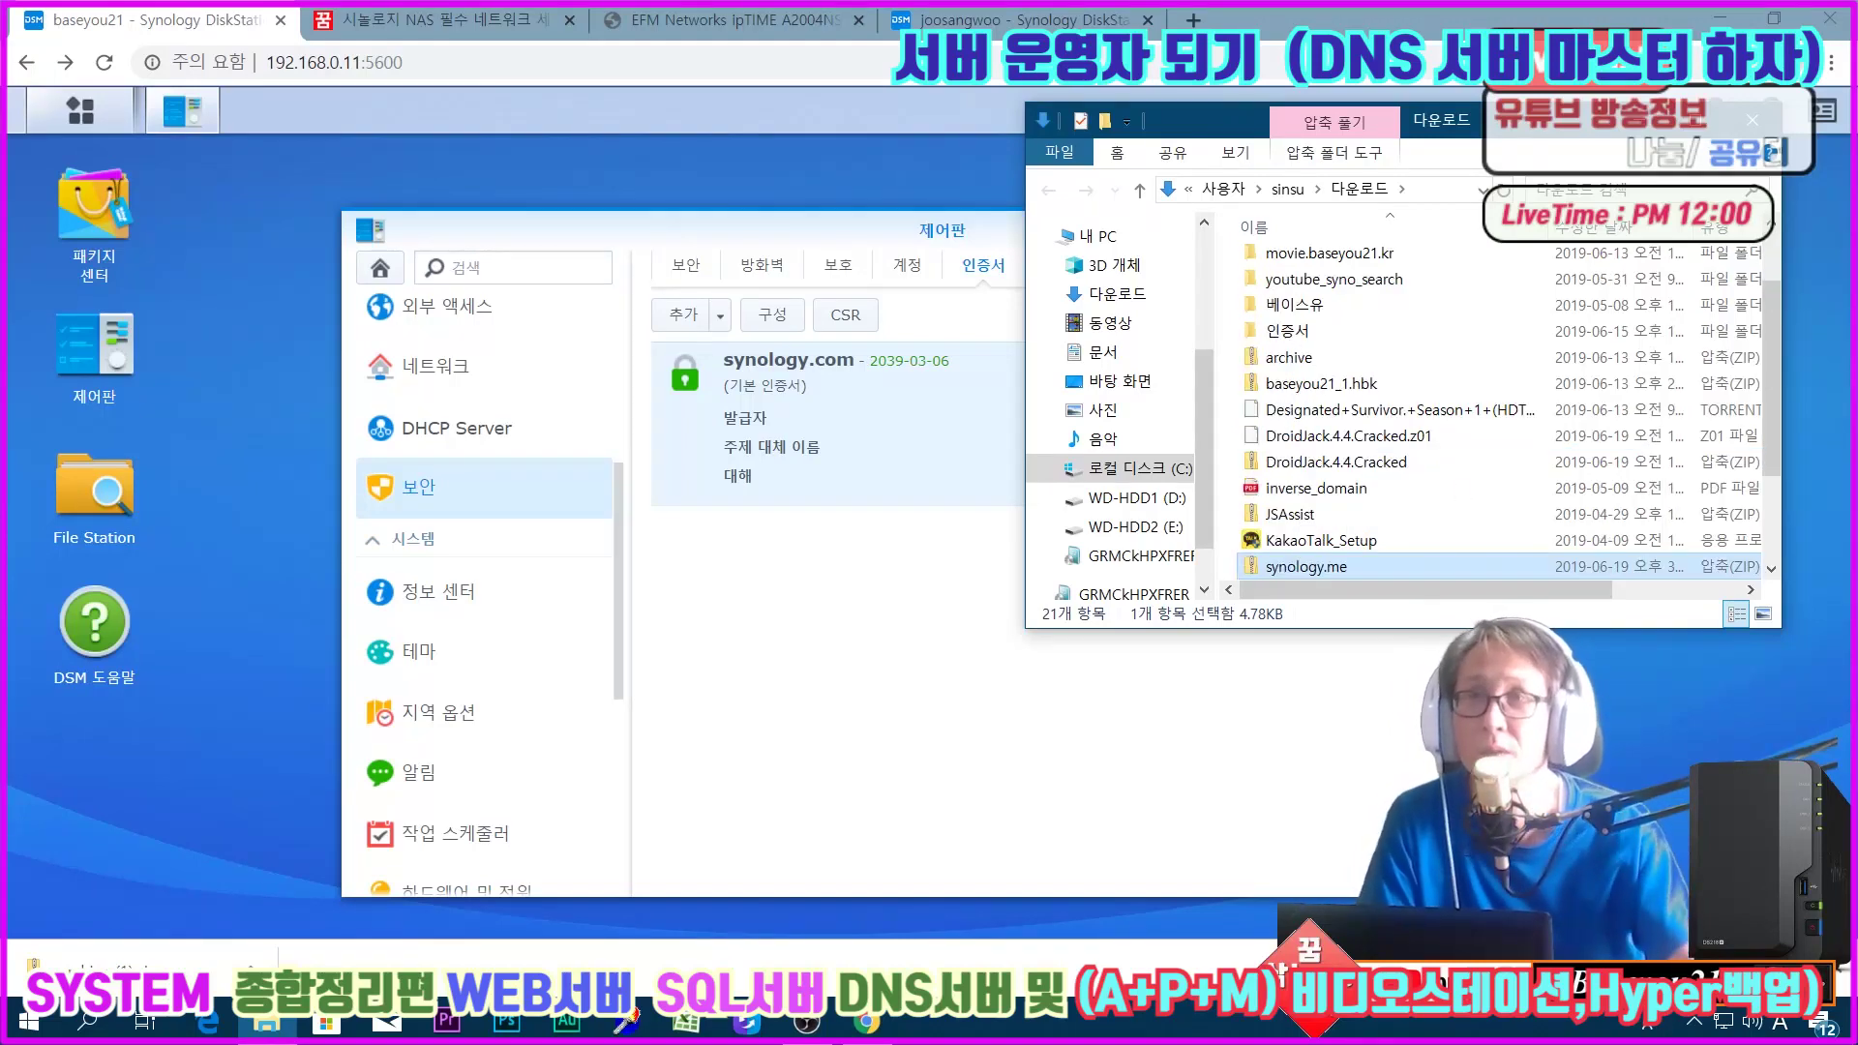
click(1751, 118)
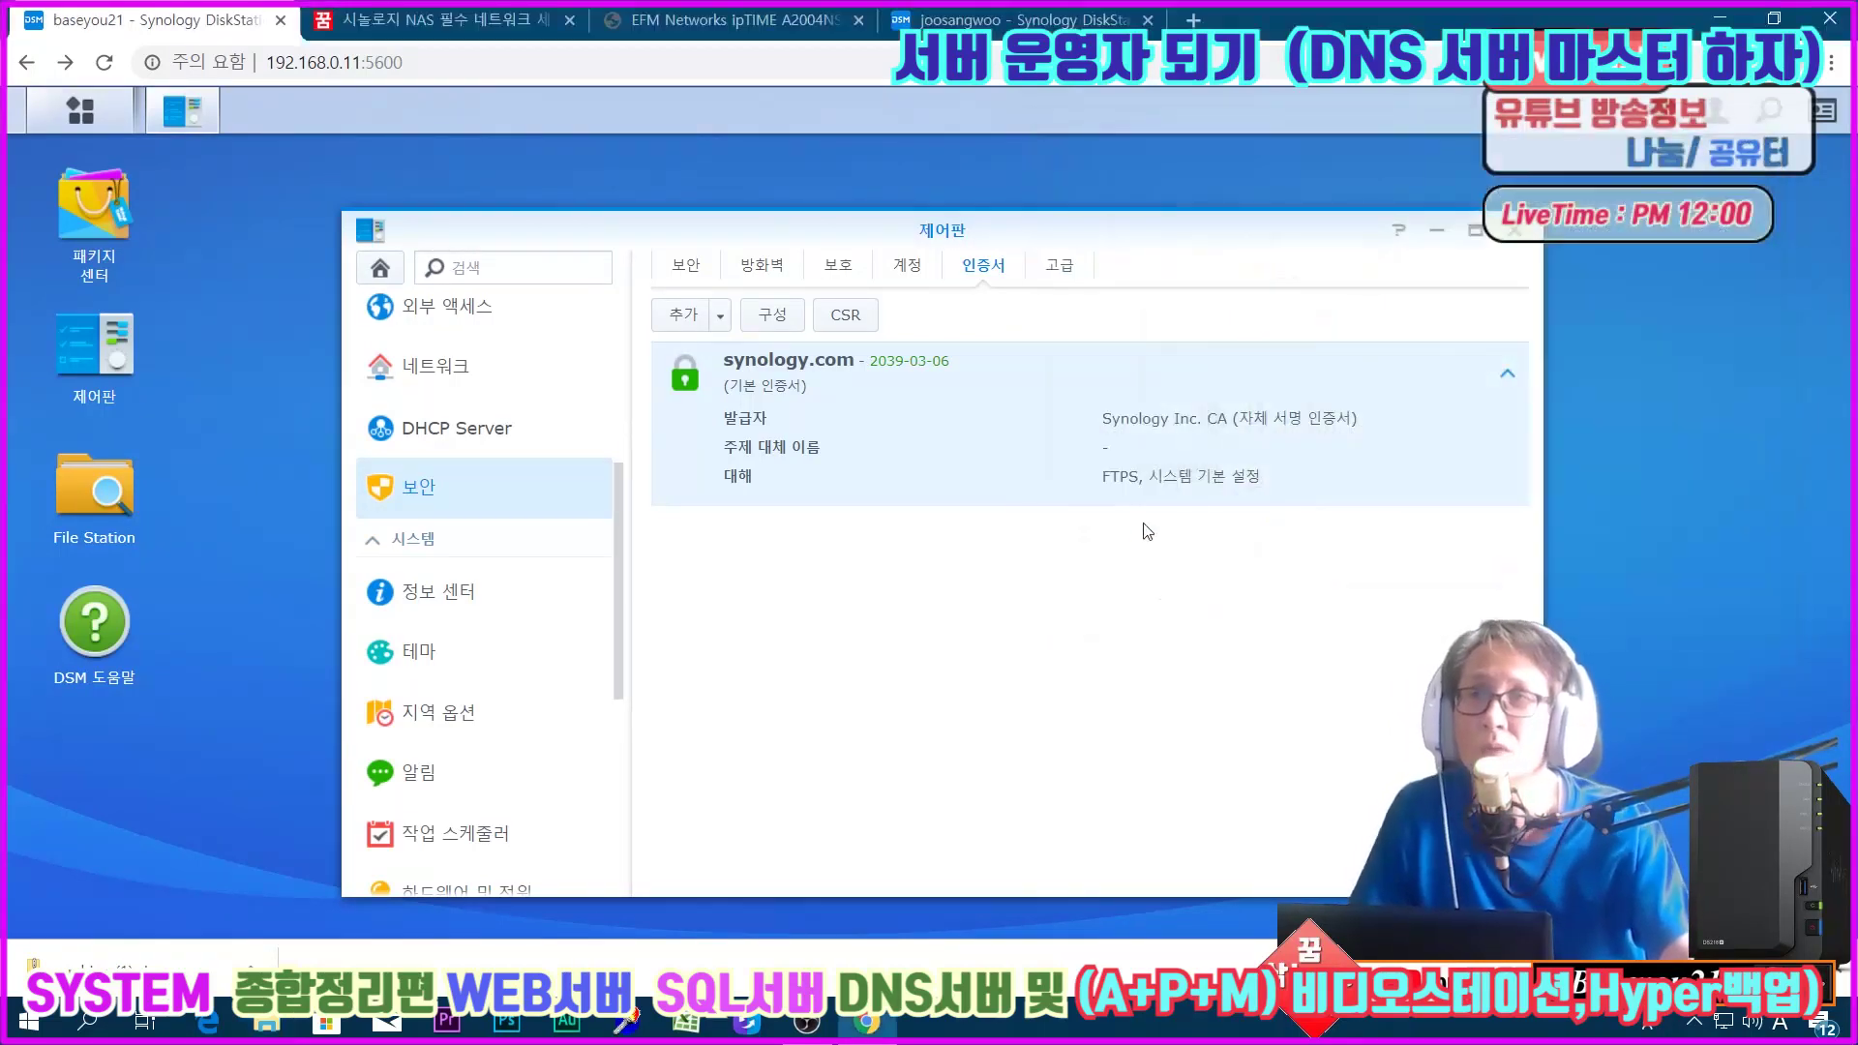
Step: Detect the ipTIME A2004NS-R UPnP router under Router Configuration and apply it
click(481, 324)
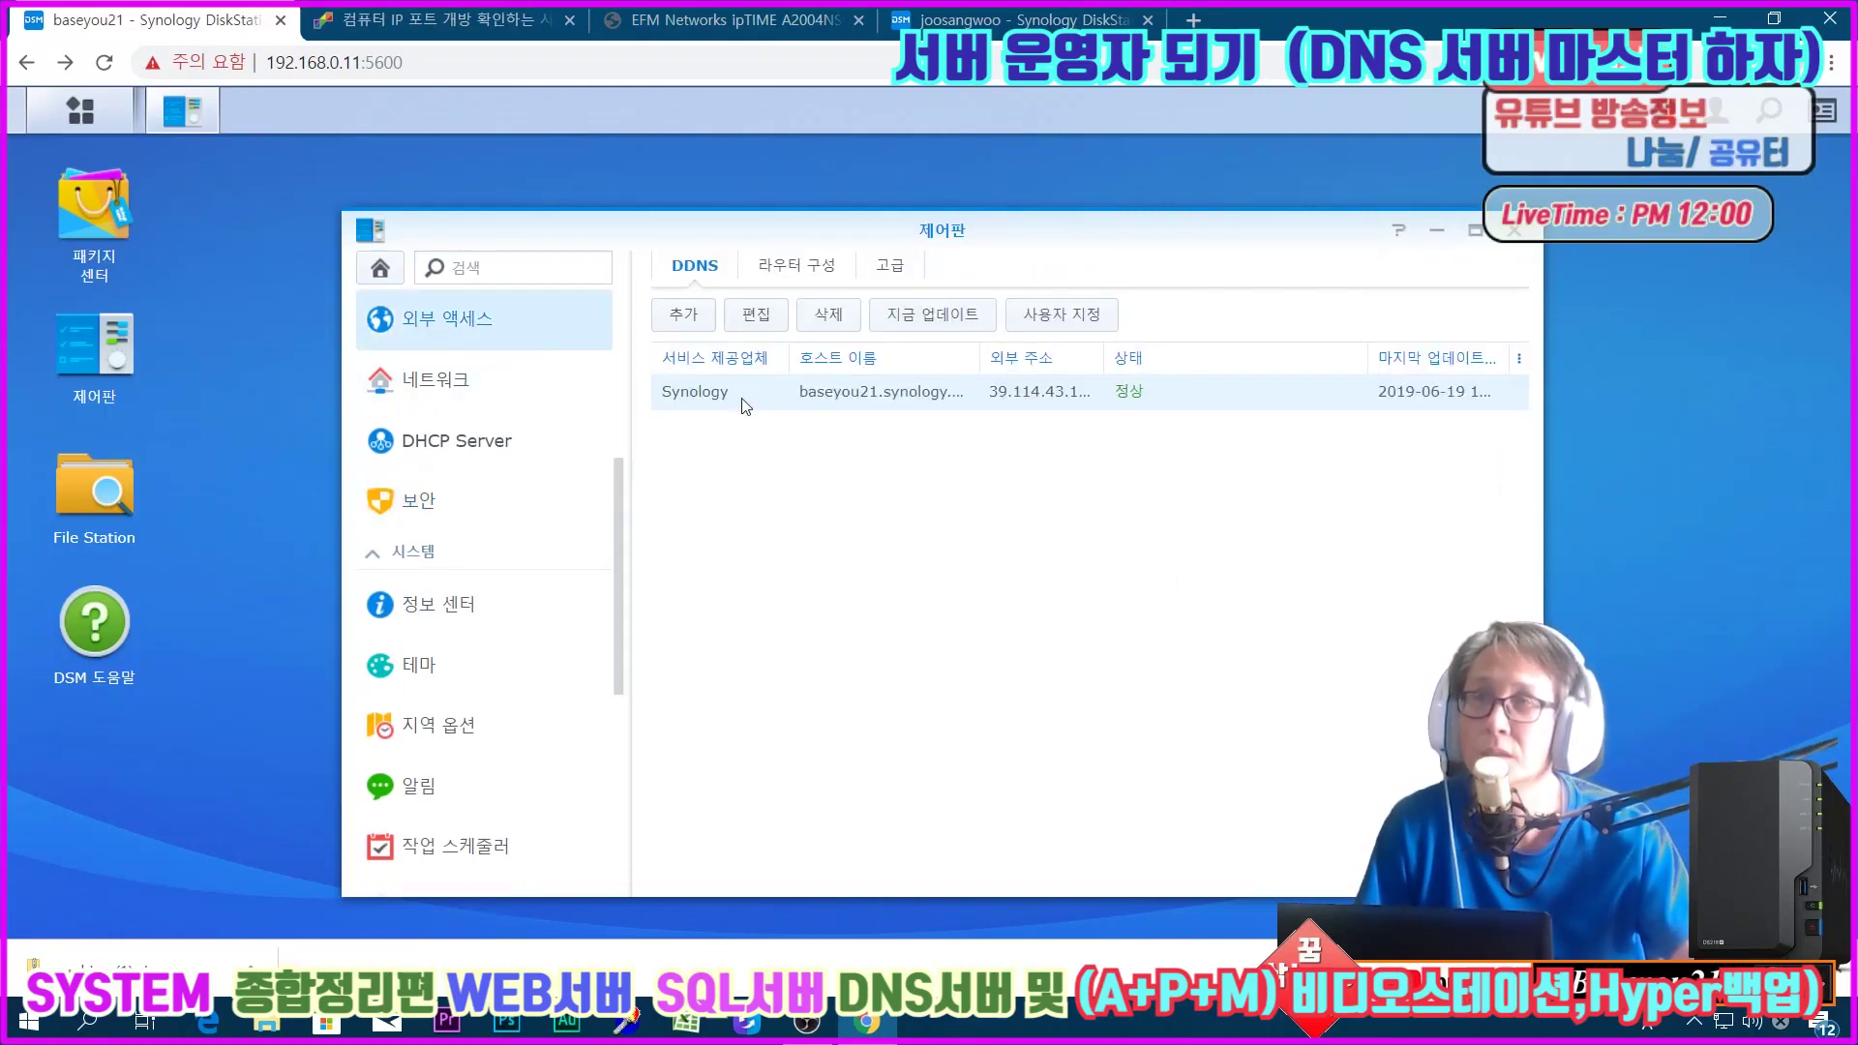
click(794, 265)
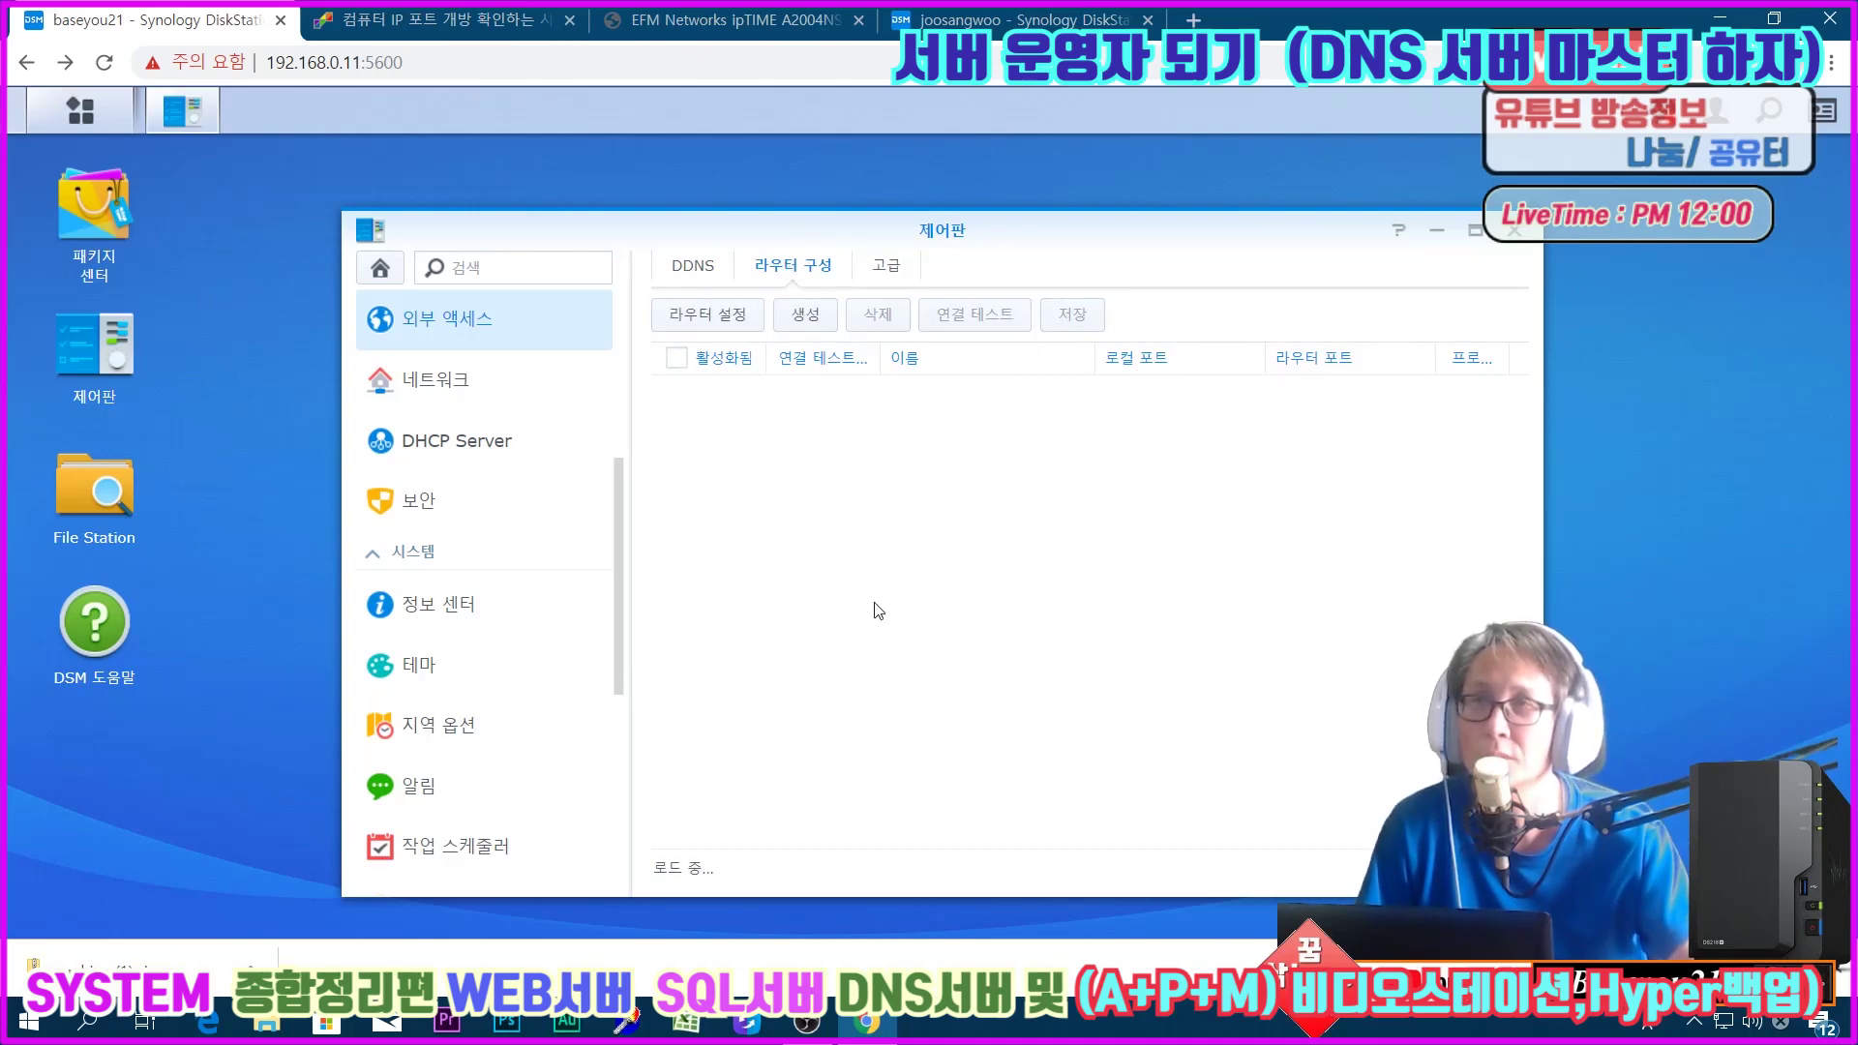
click(697, 320)
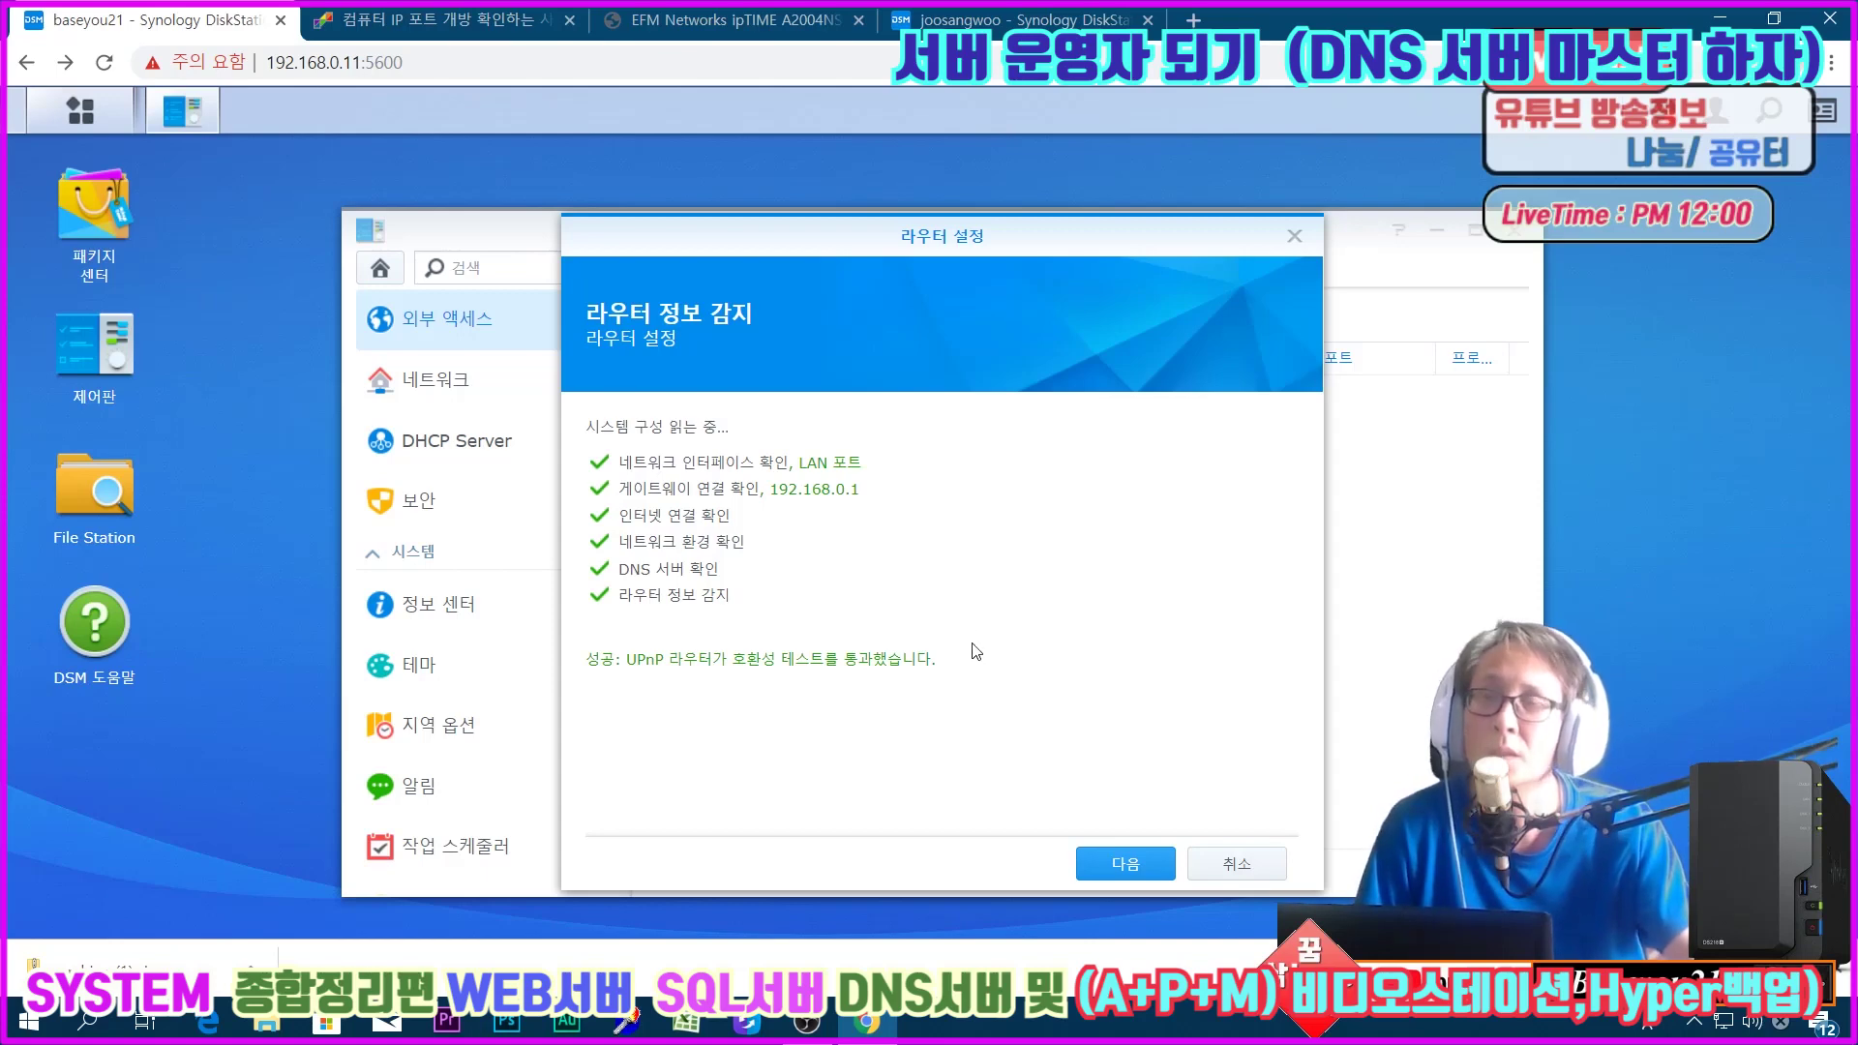
click(1115, 865)
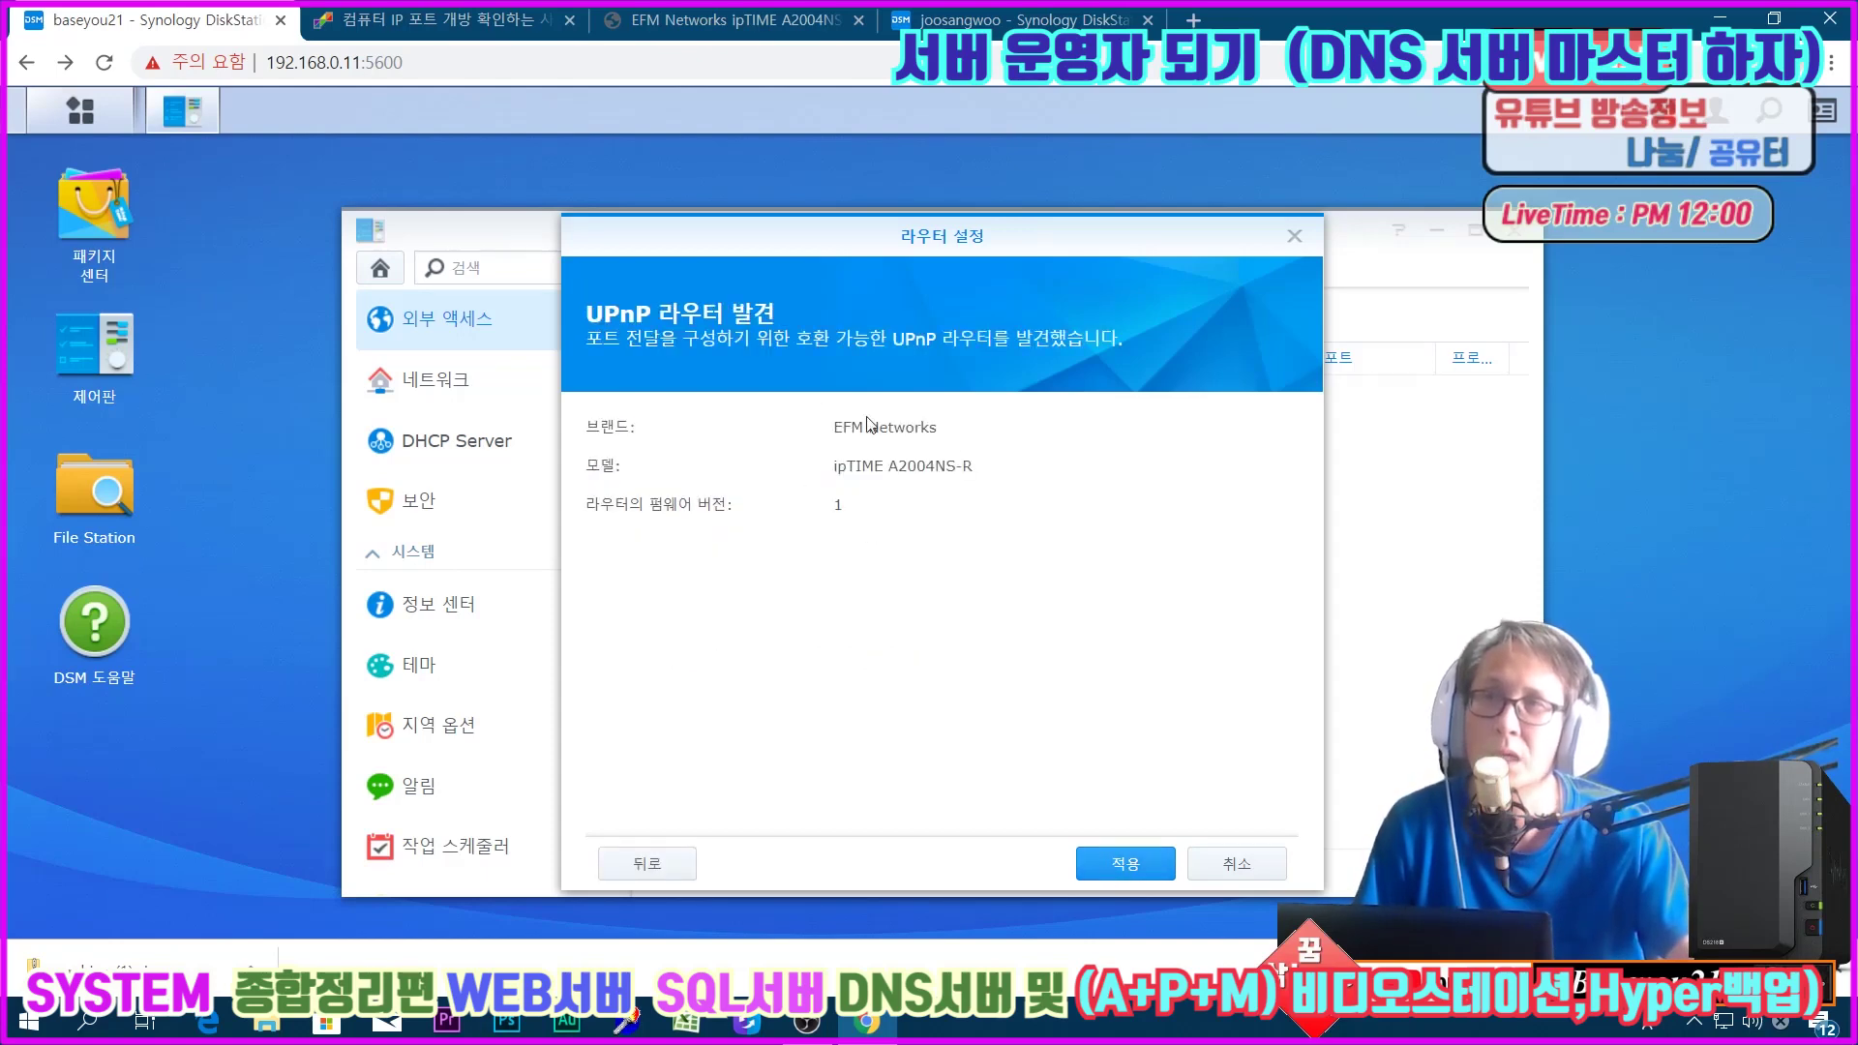
click(1126, 862)
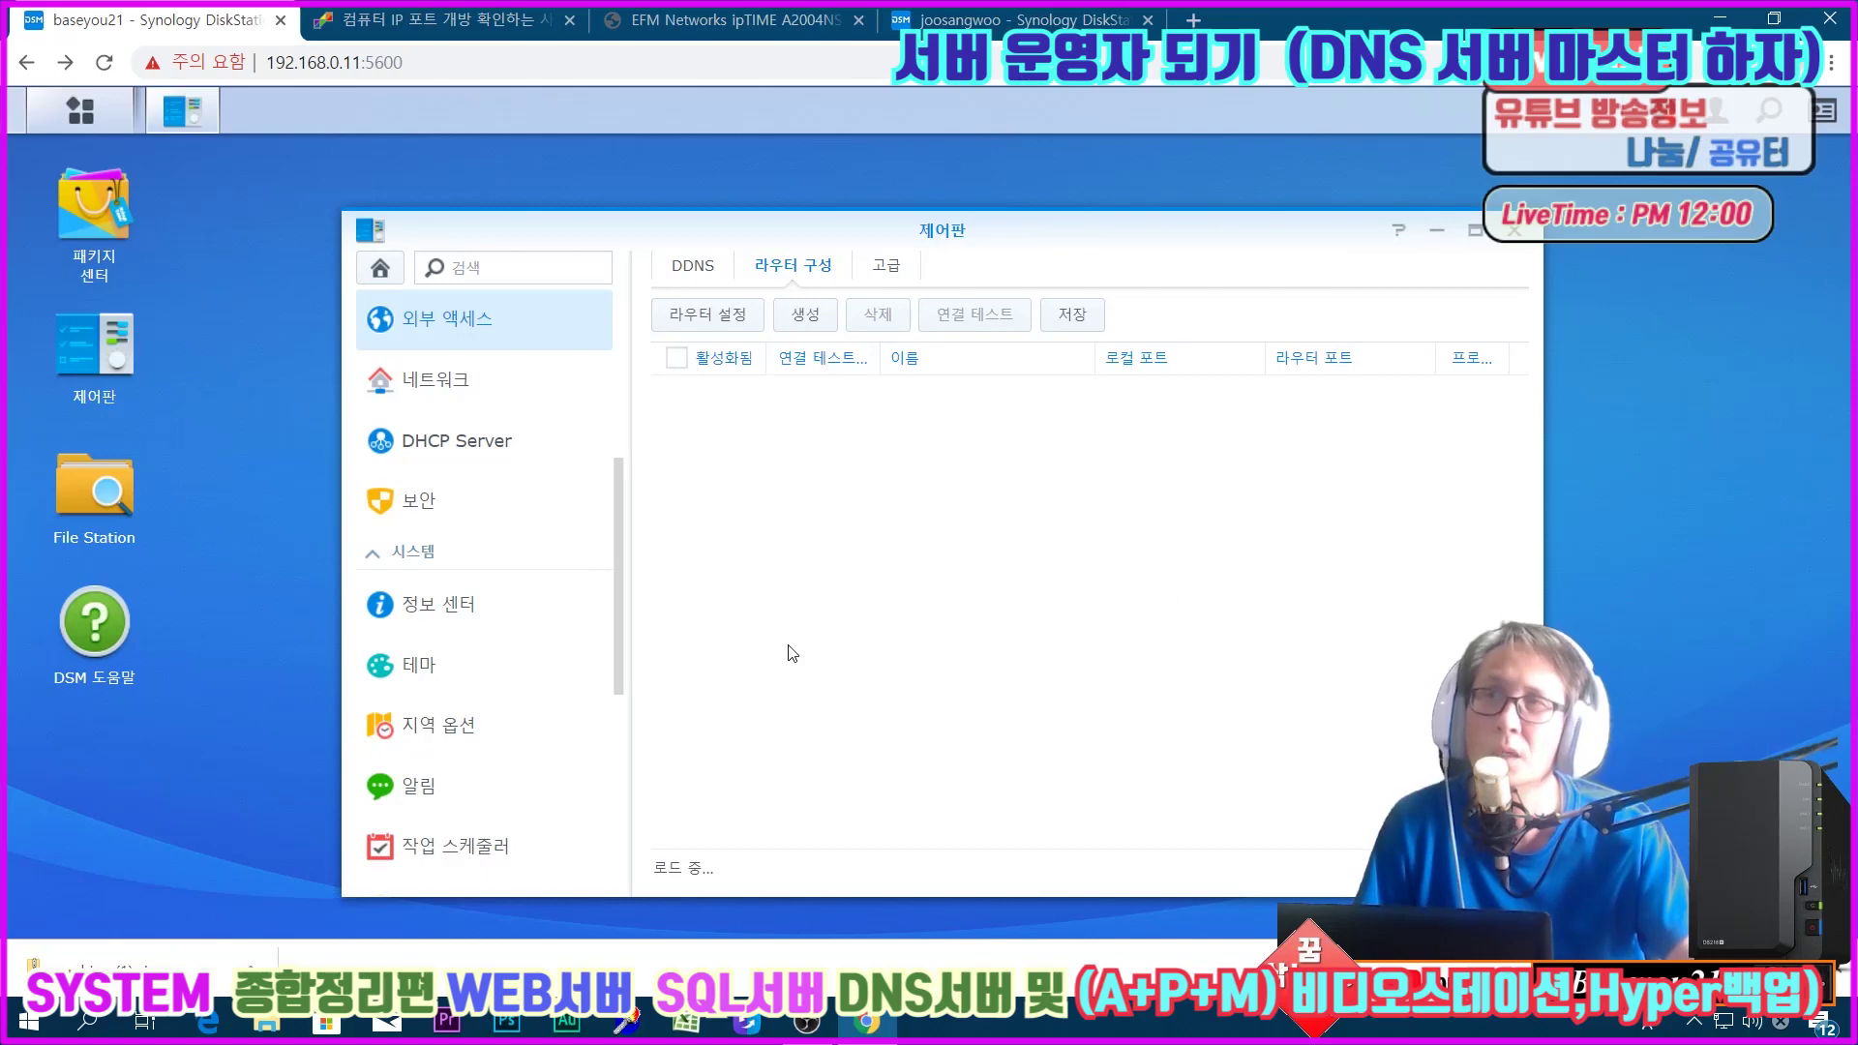
Step: Leave the Advanced tab for Network settings, discarding unsaved changes
click(884, 269)
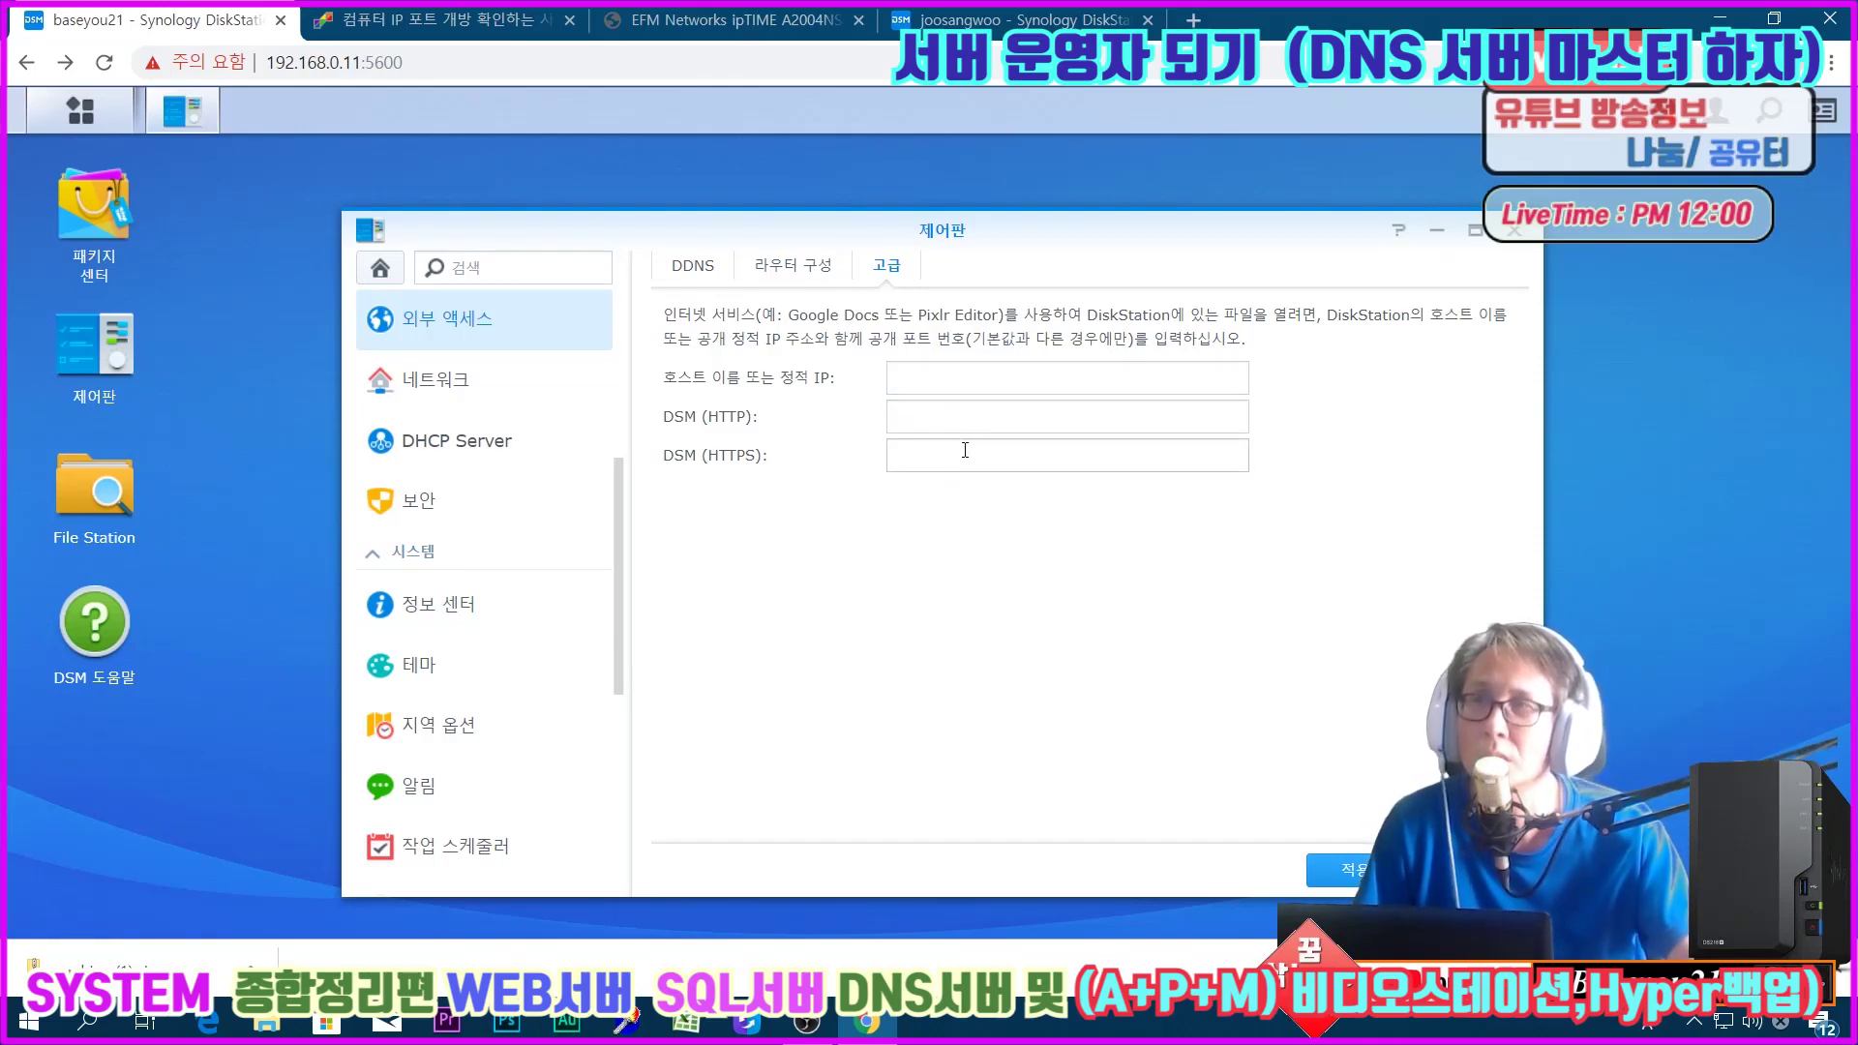
click(422, 389)
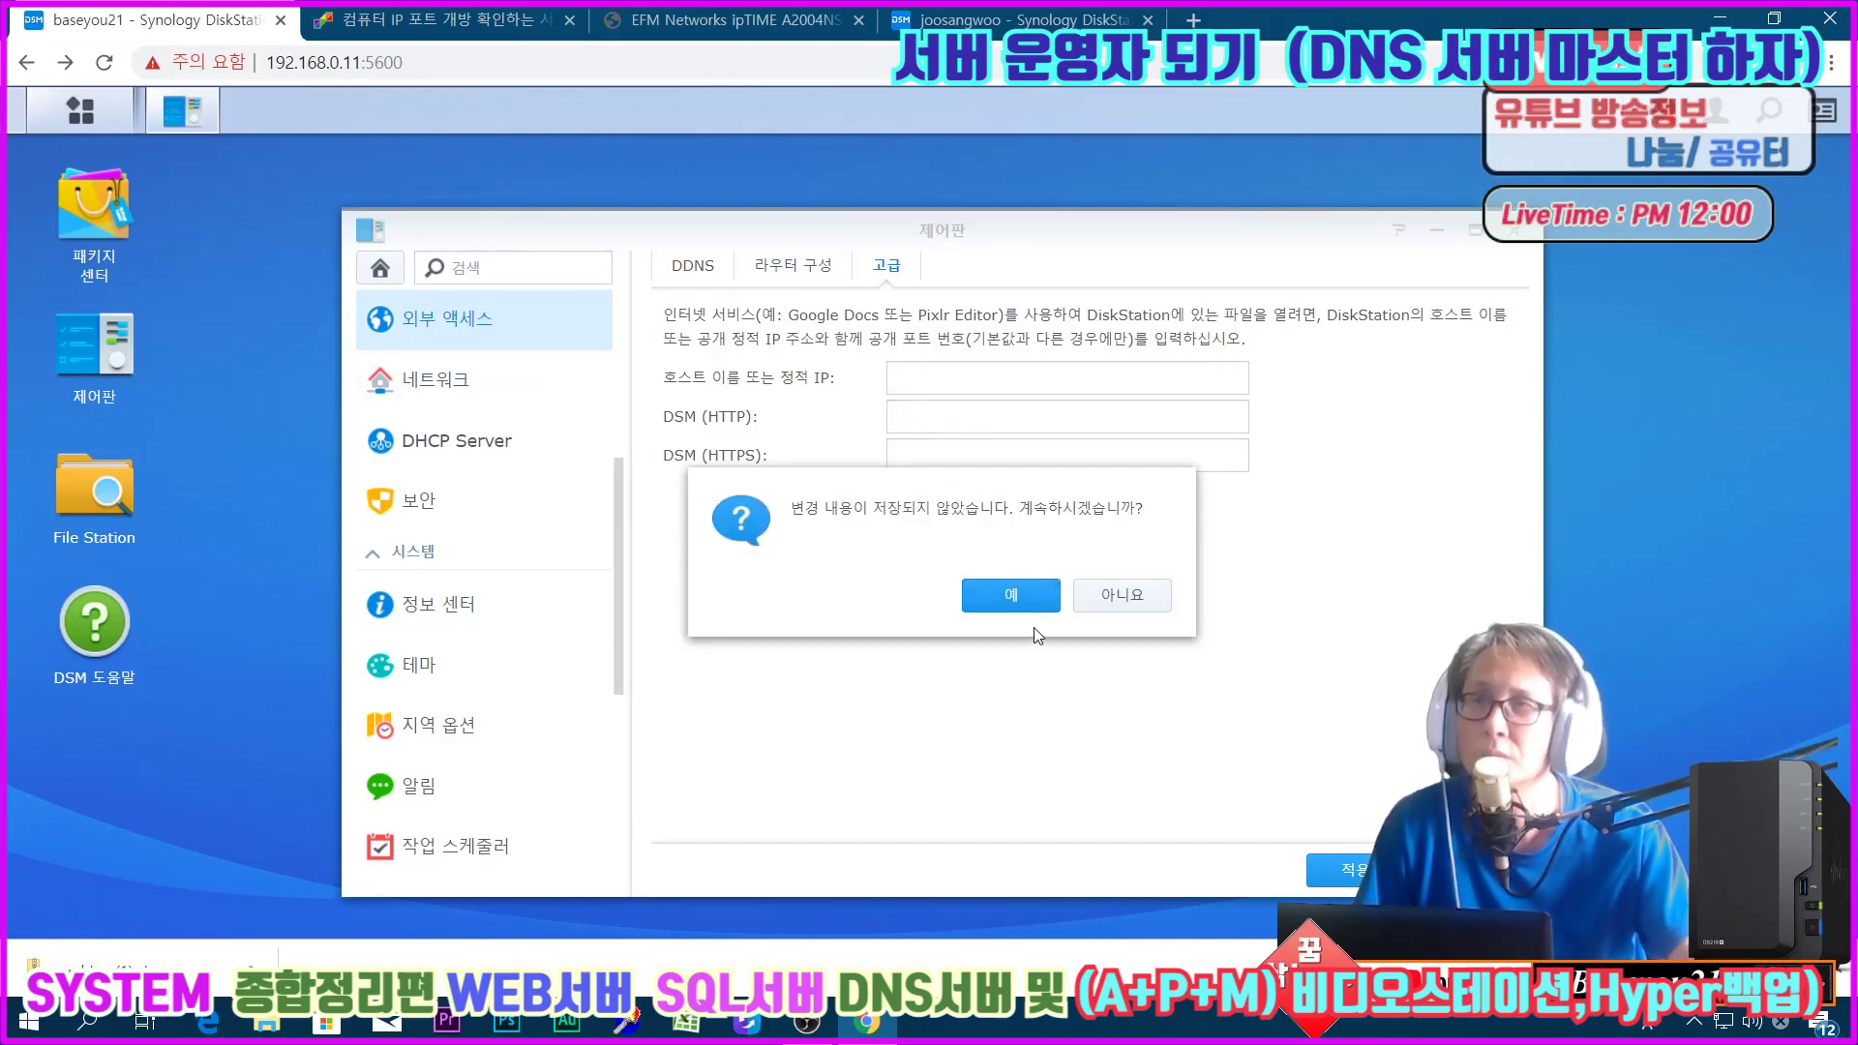
click(1016, 608)
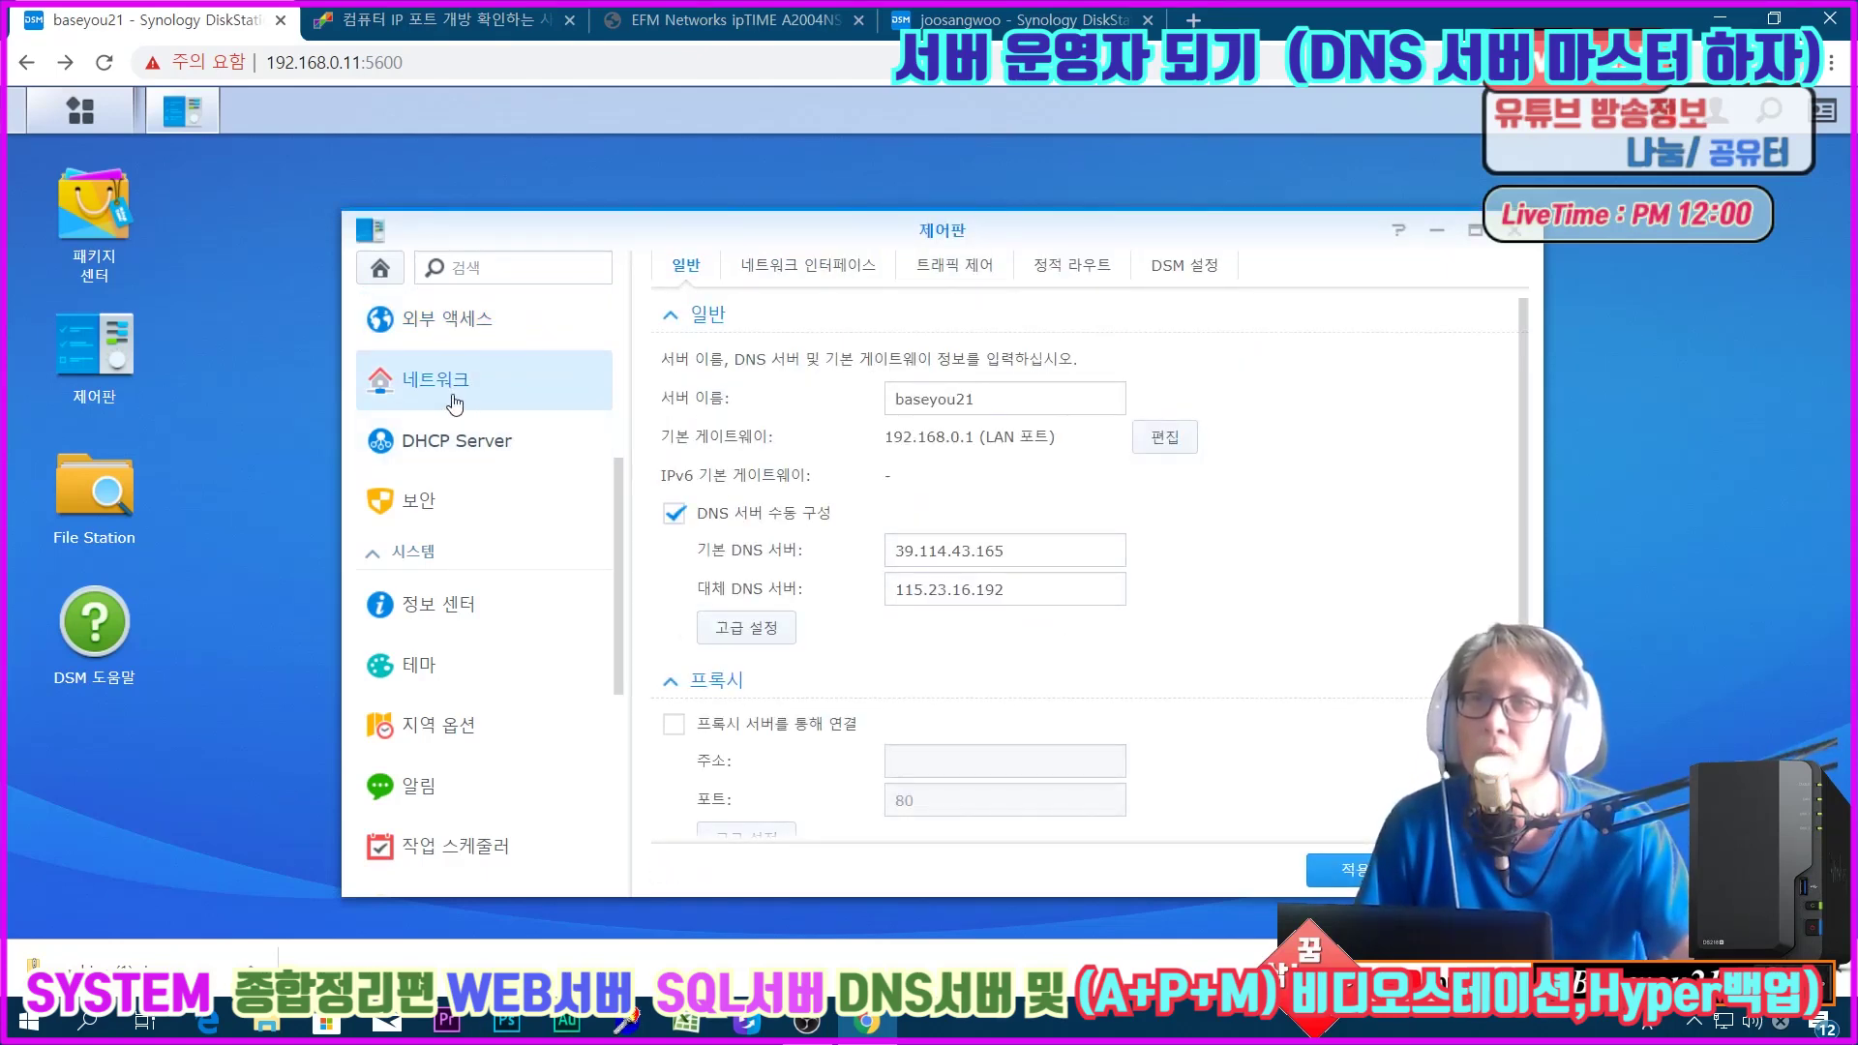
click(459, 341)
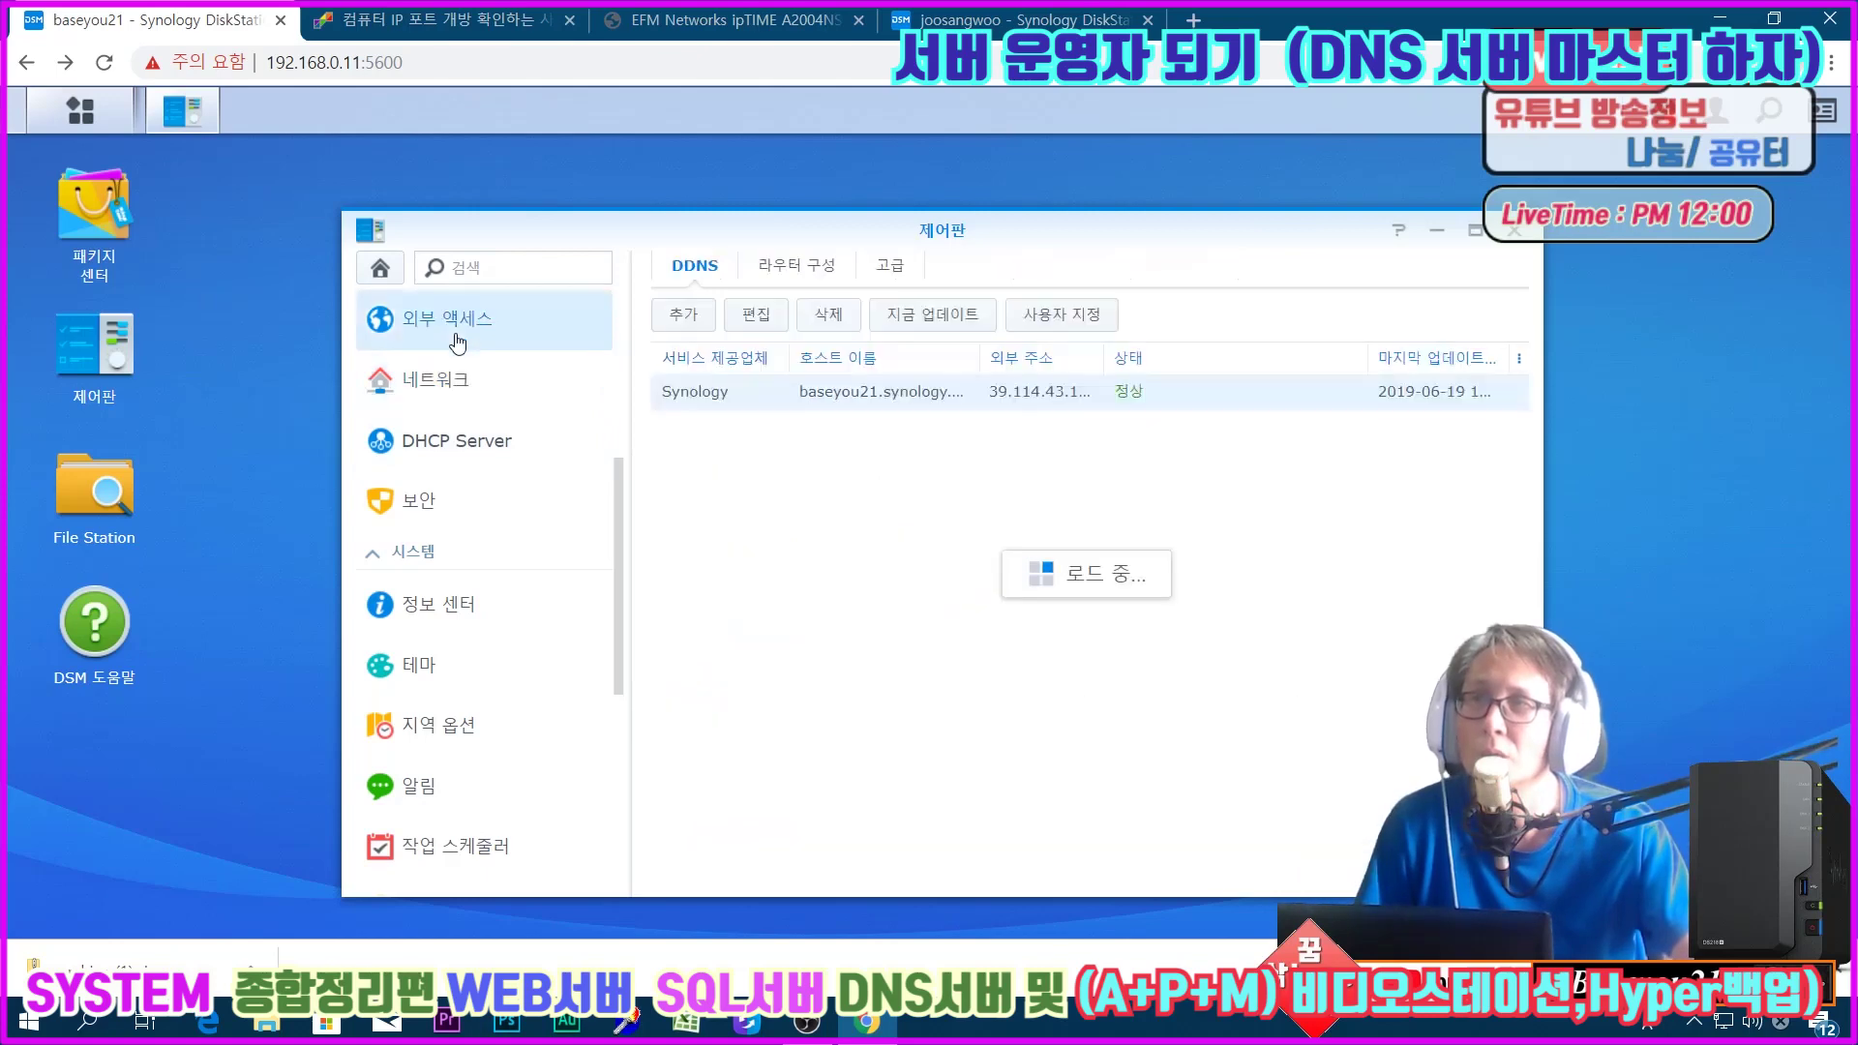
click(440, 383)
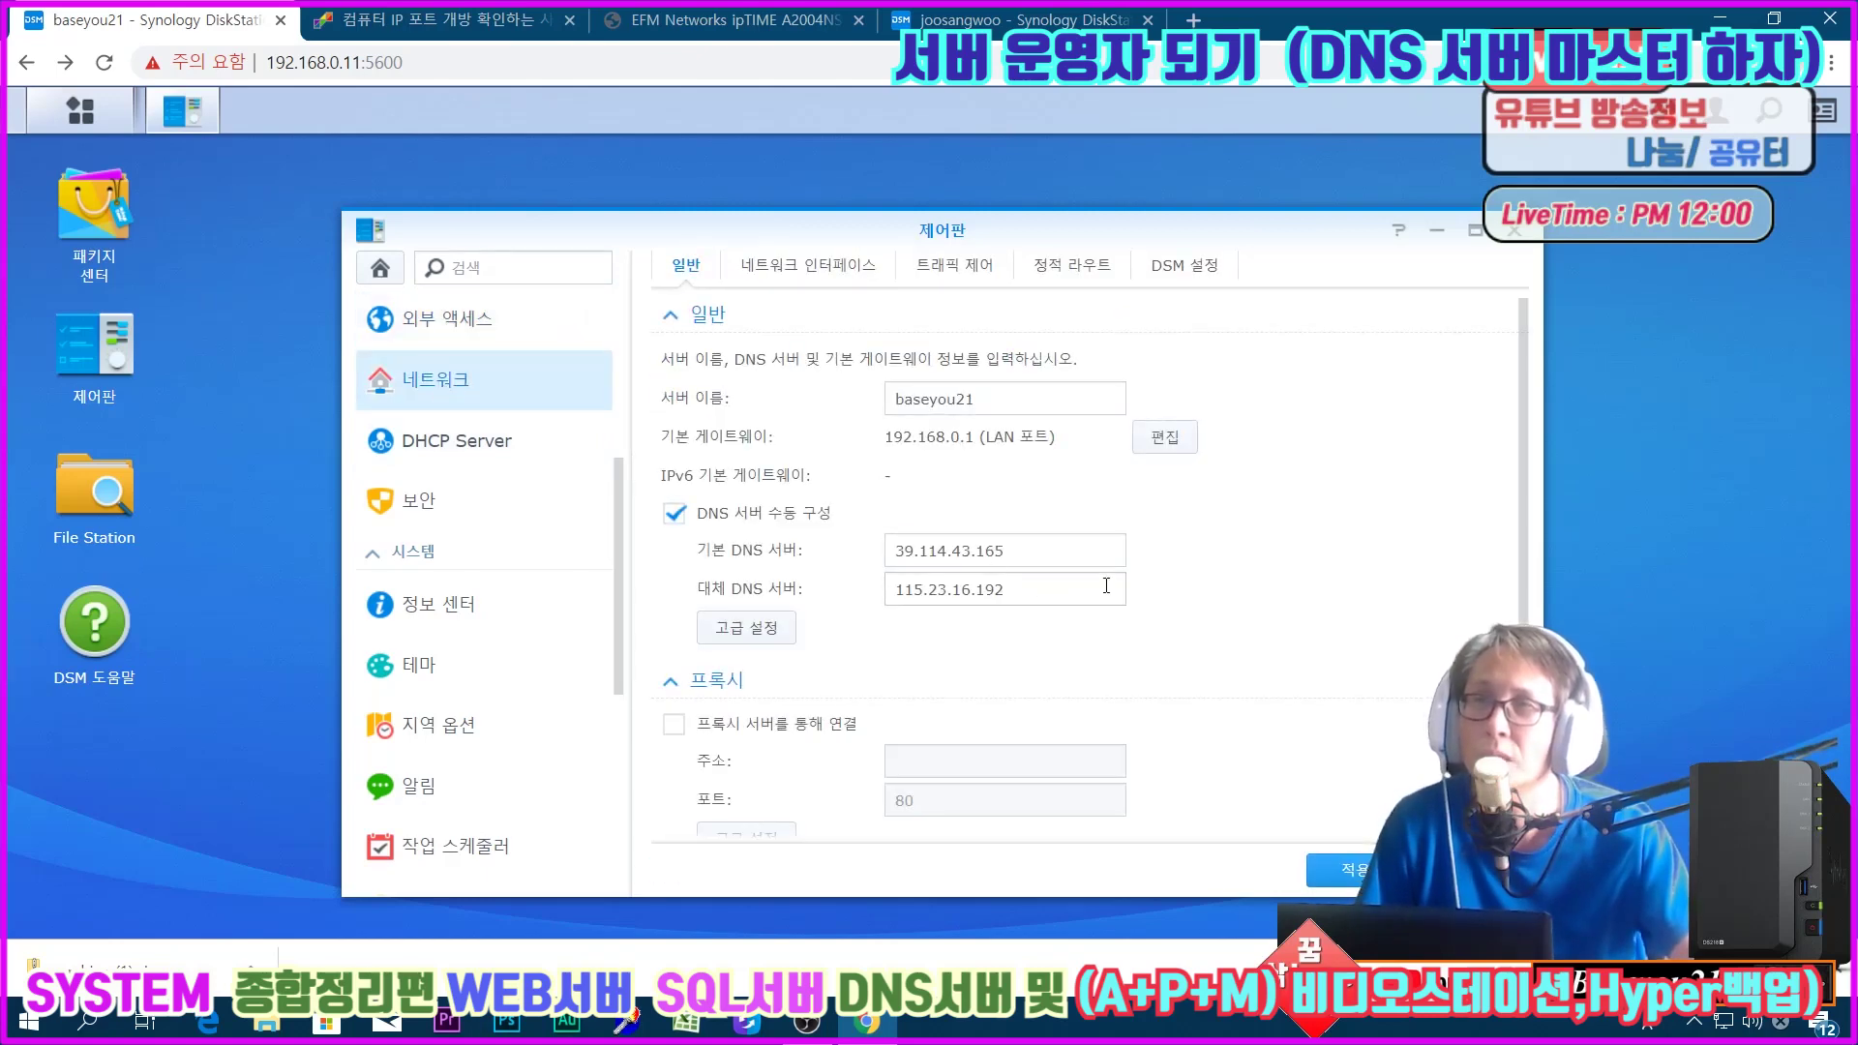
Step: Confirm DSM ports are HTTP 5600 and HTTPS 5601, view Security, then close Control Panel
click(1175, 270)
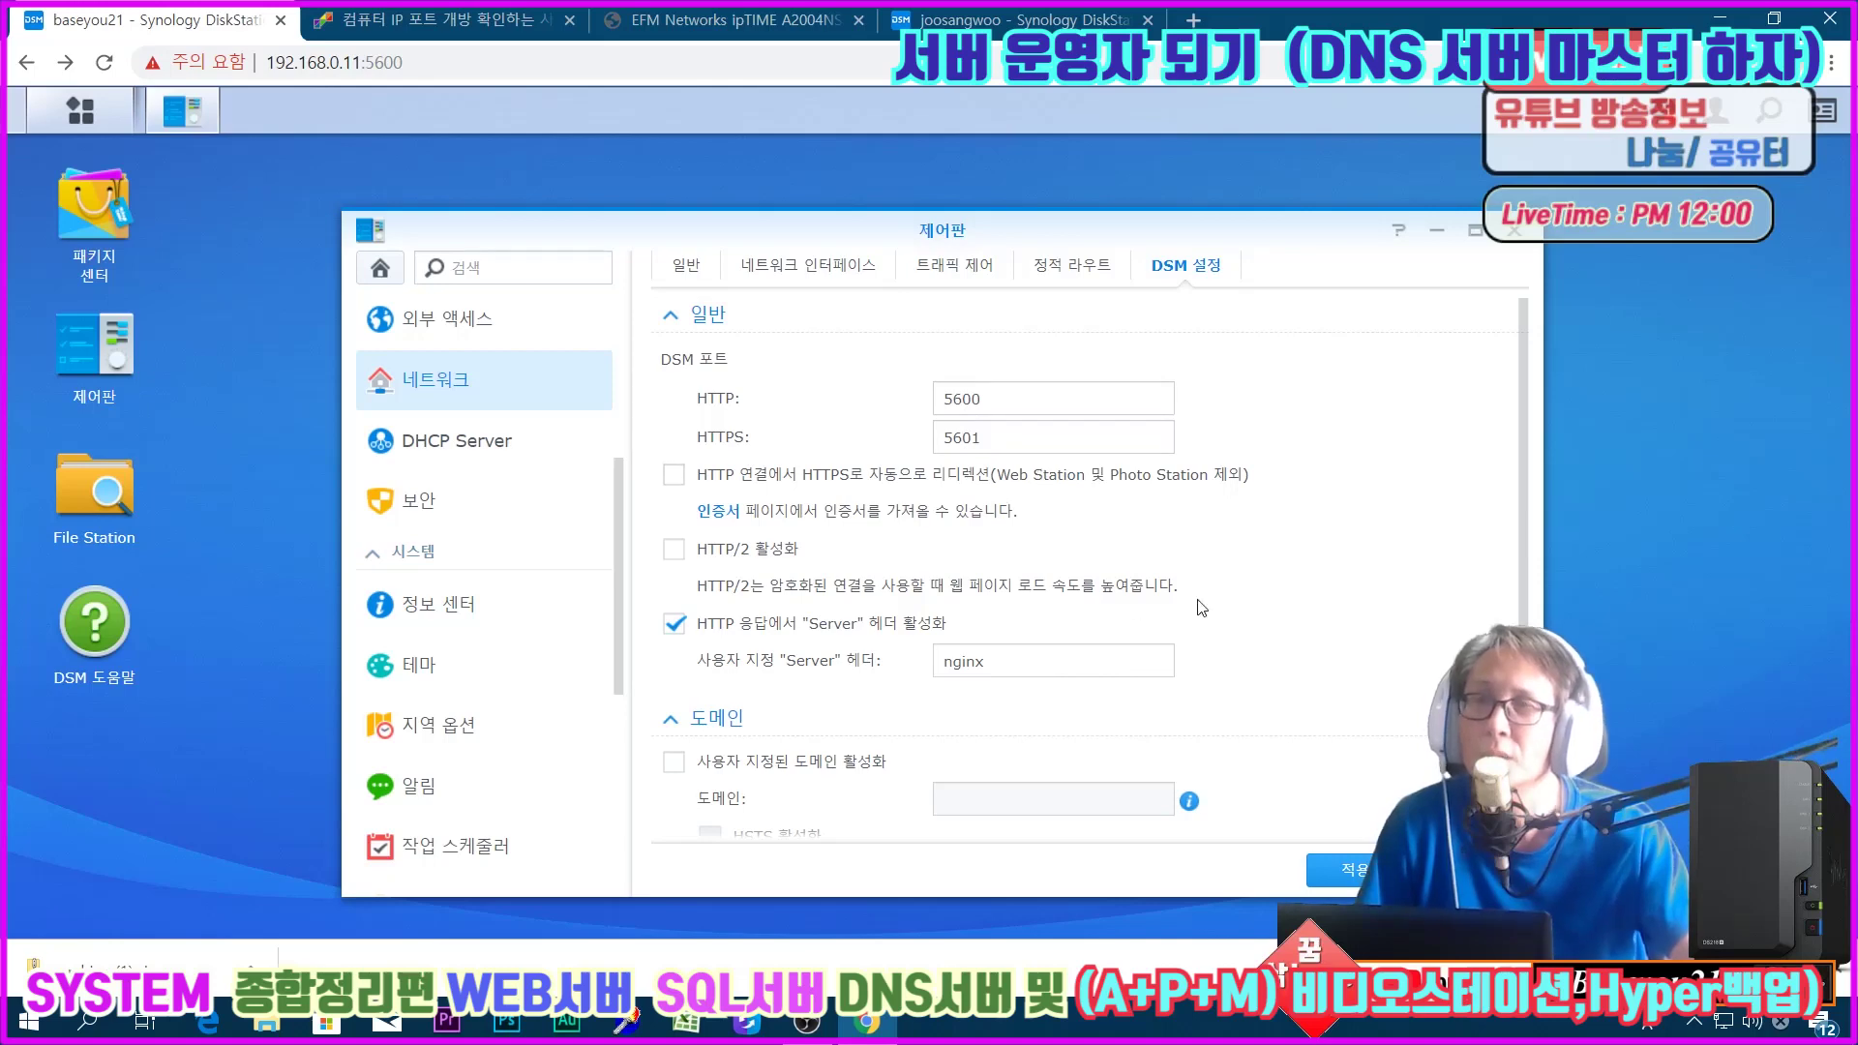
scroll(1200, 610, down, 1)
scroll(1204, 616, up, 1)
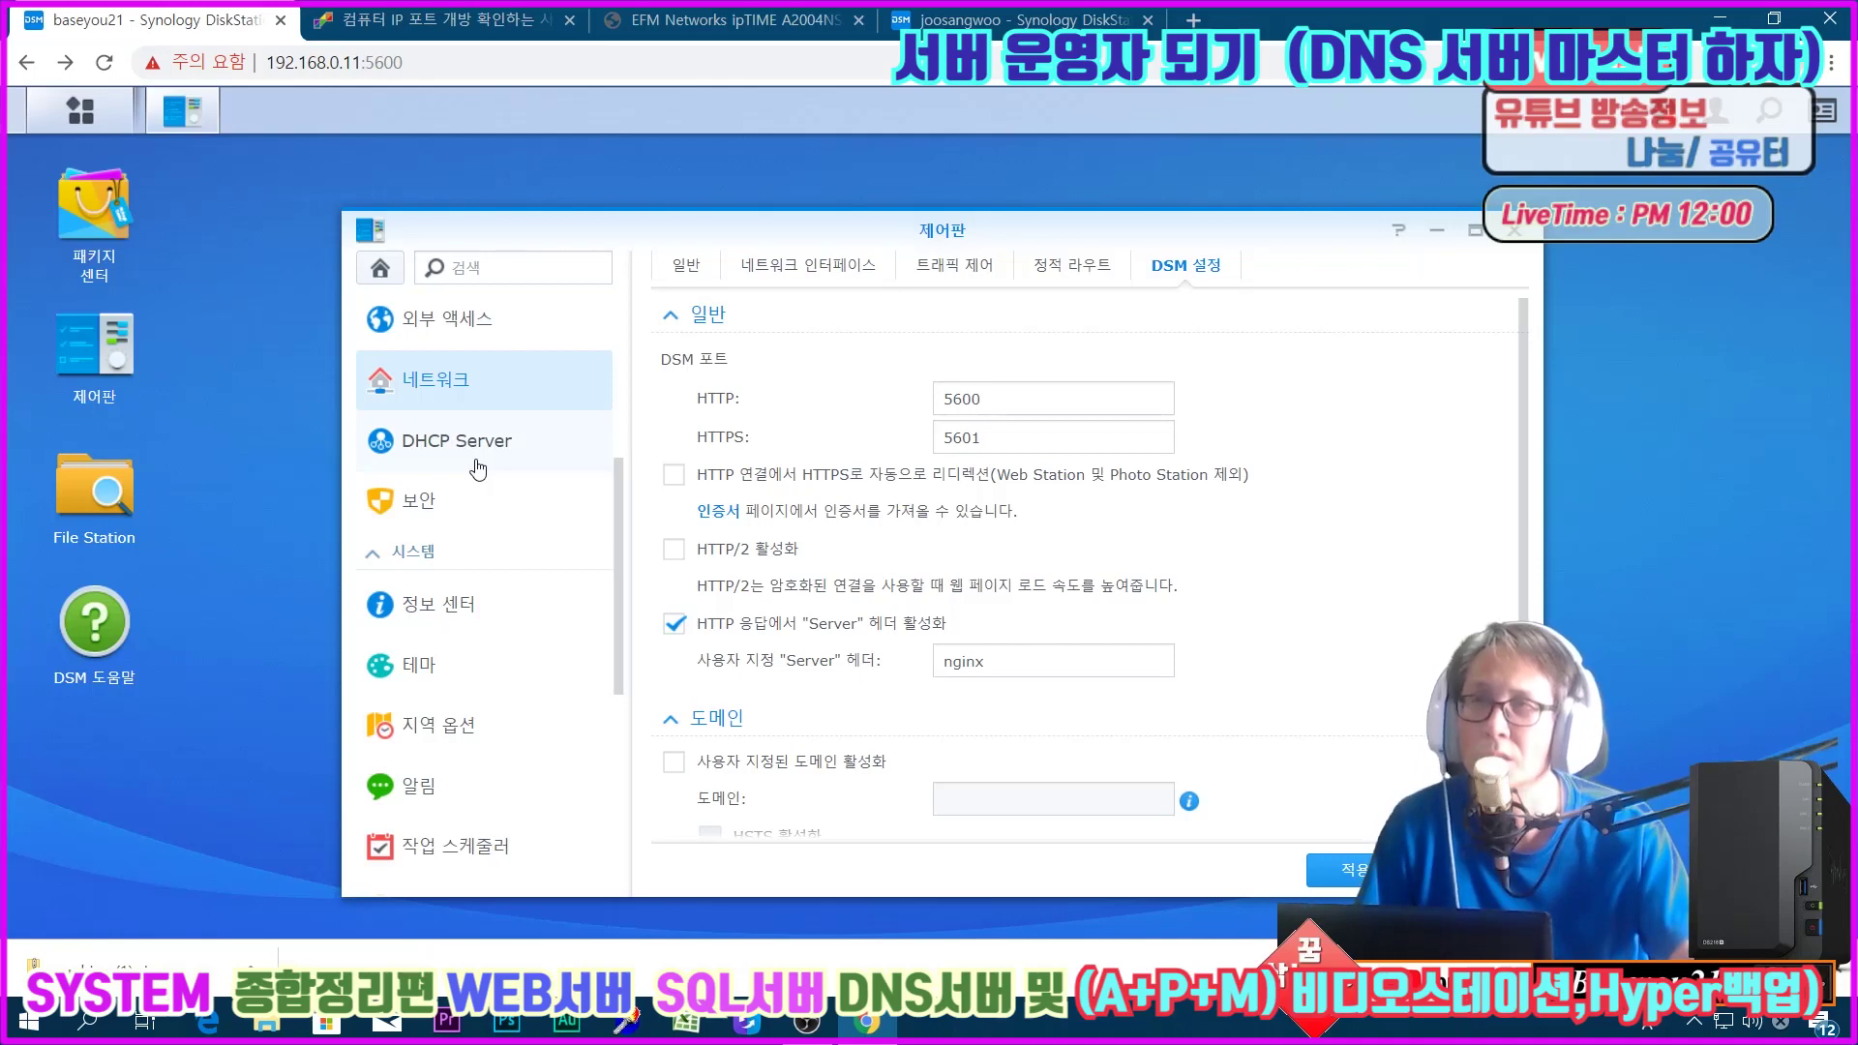
click(424, 531)
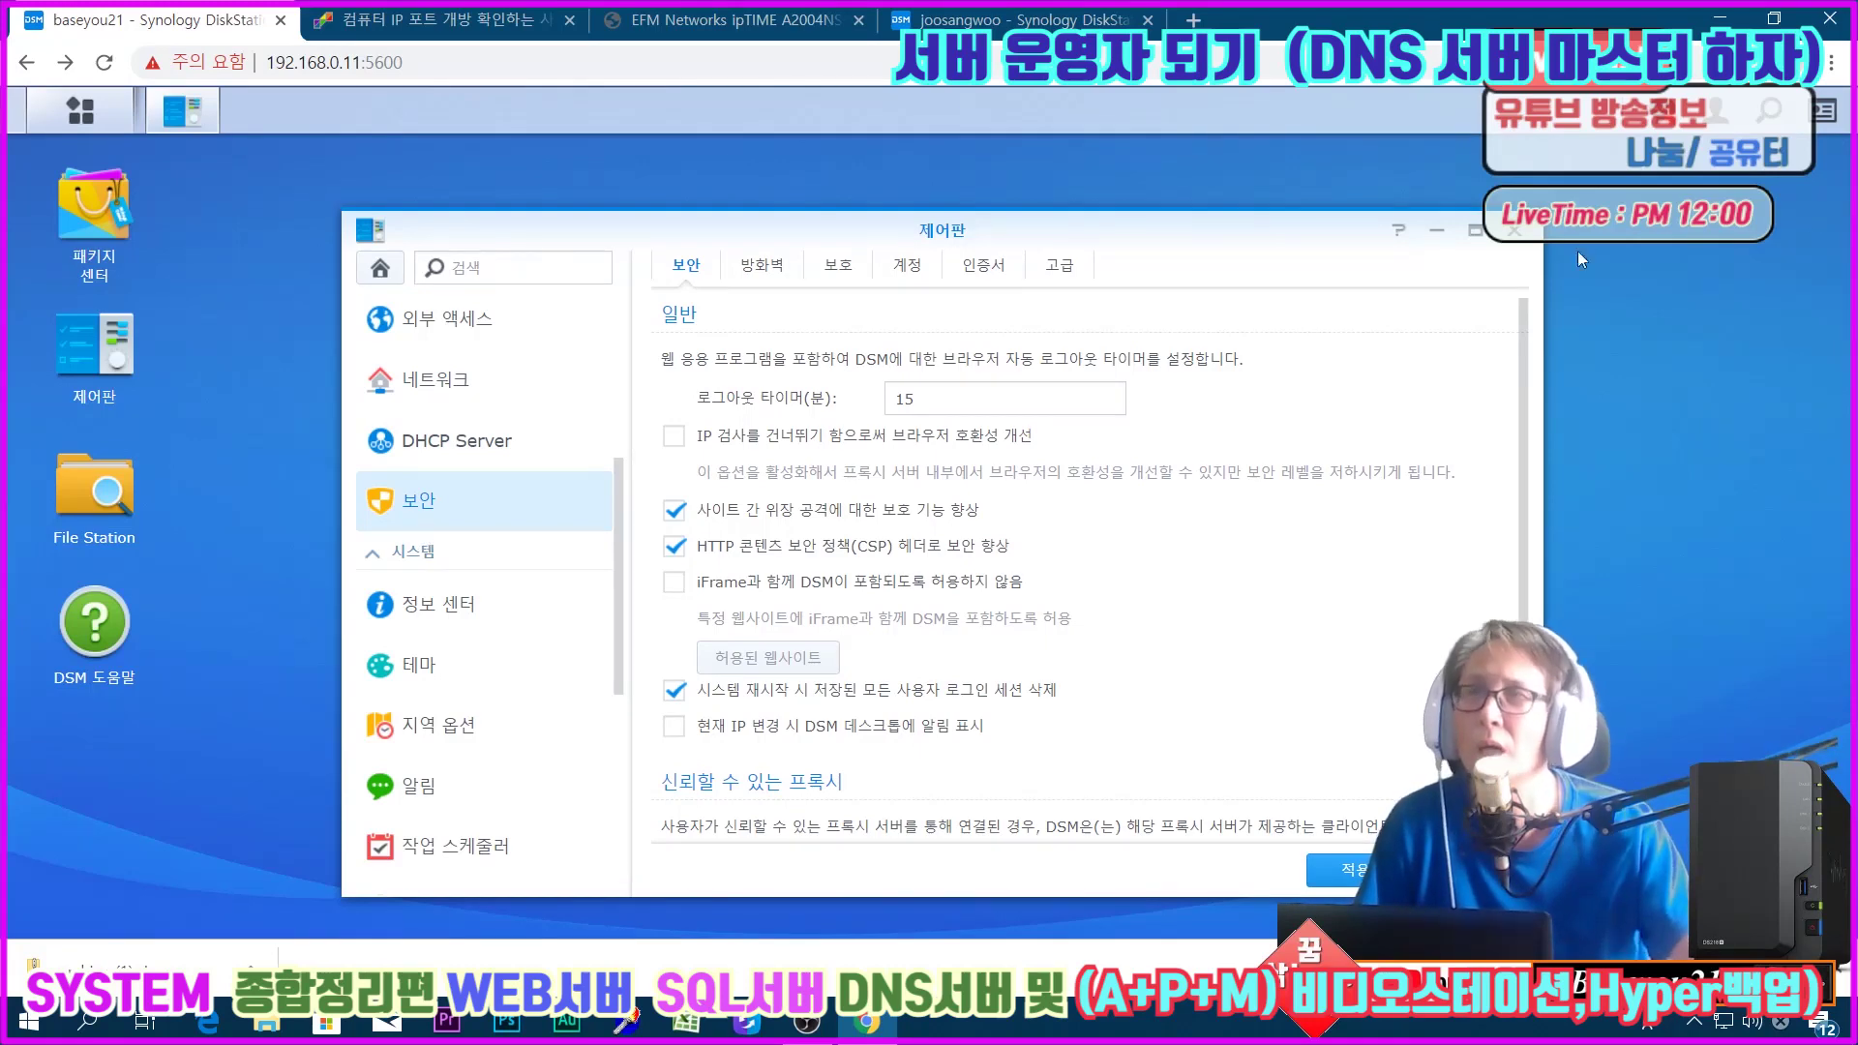
click(1515, 233)
Step: Launch Security Advisor and select the work and business (직장 및 비즈니스의 경우) baseline
click(55, 118)
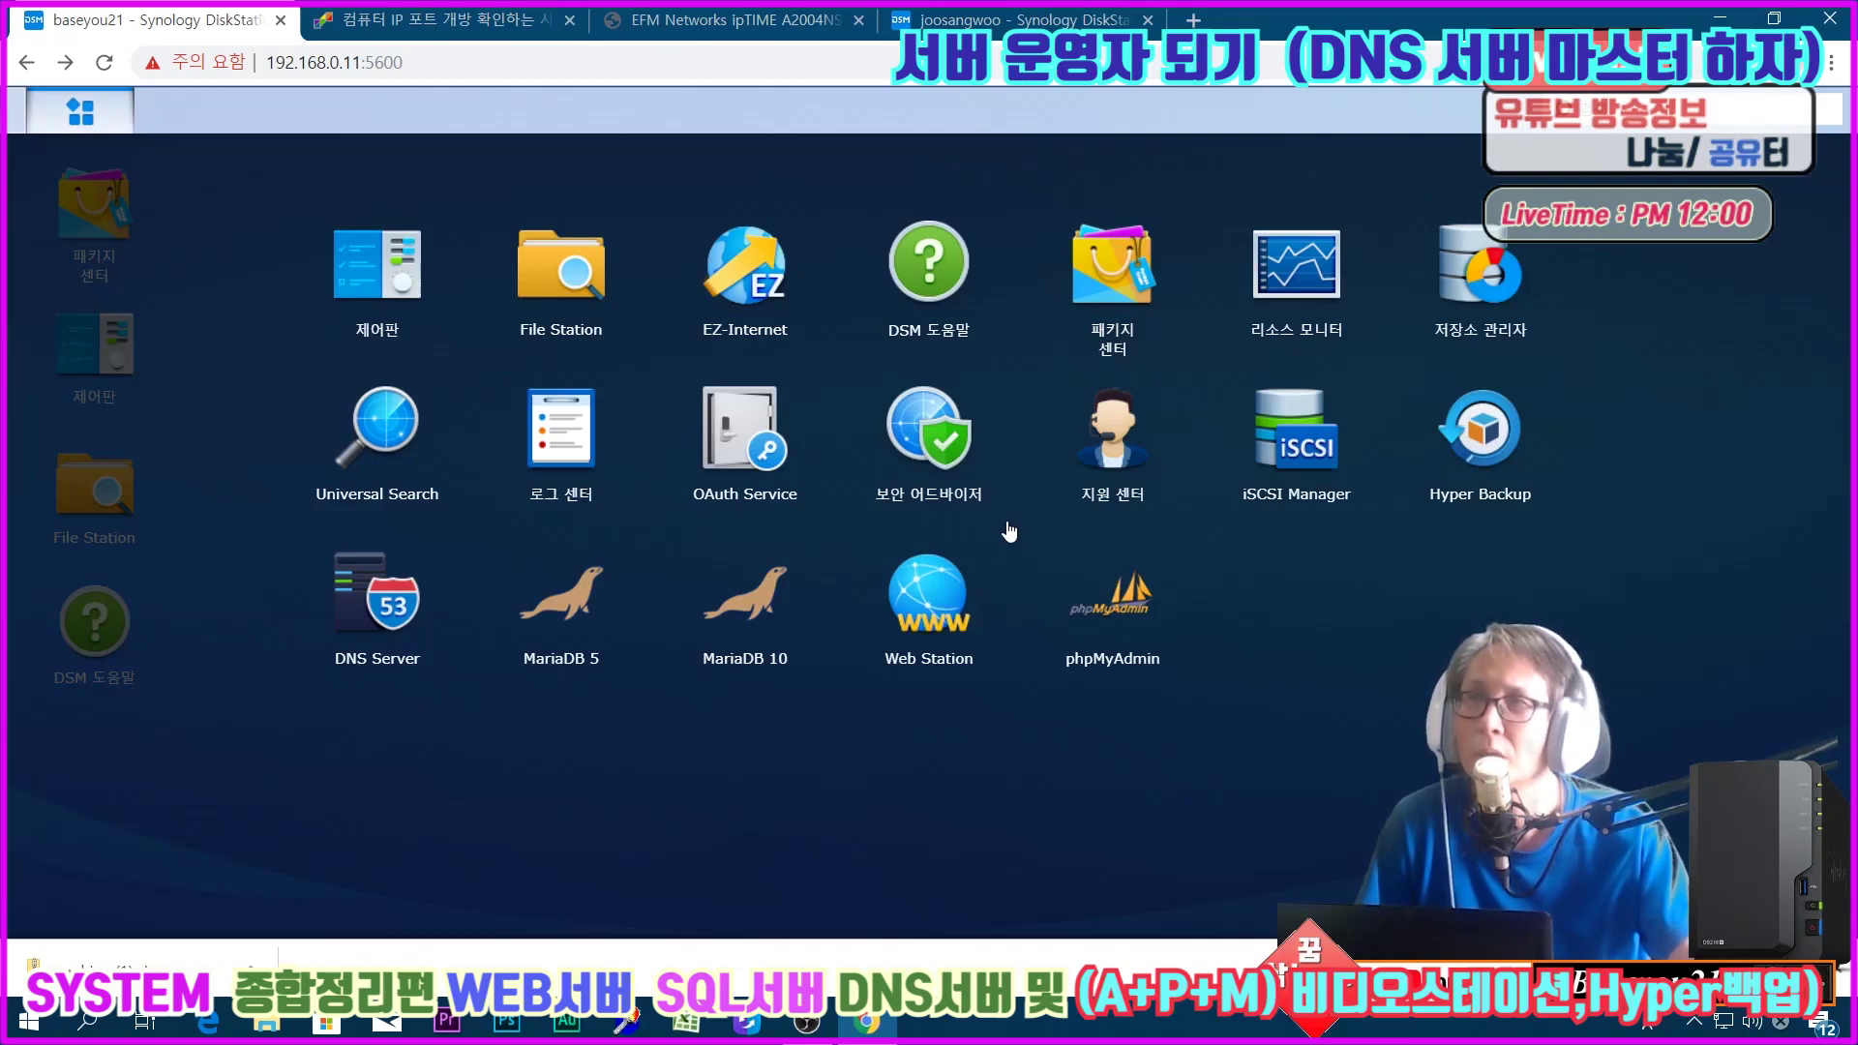
click(933, 457)
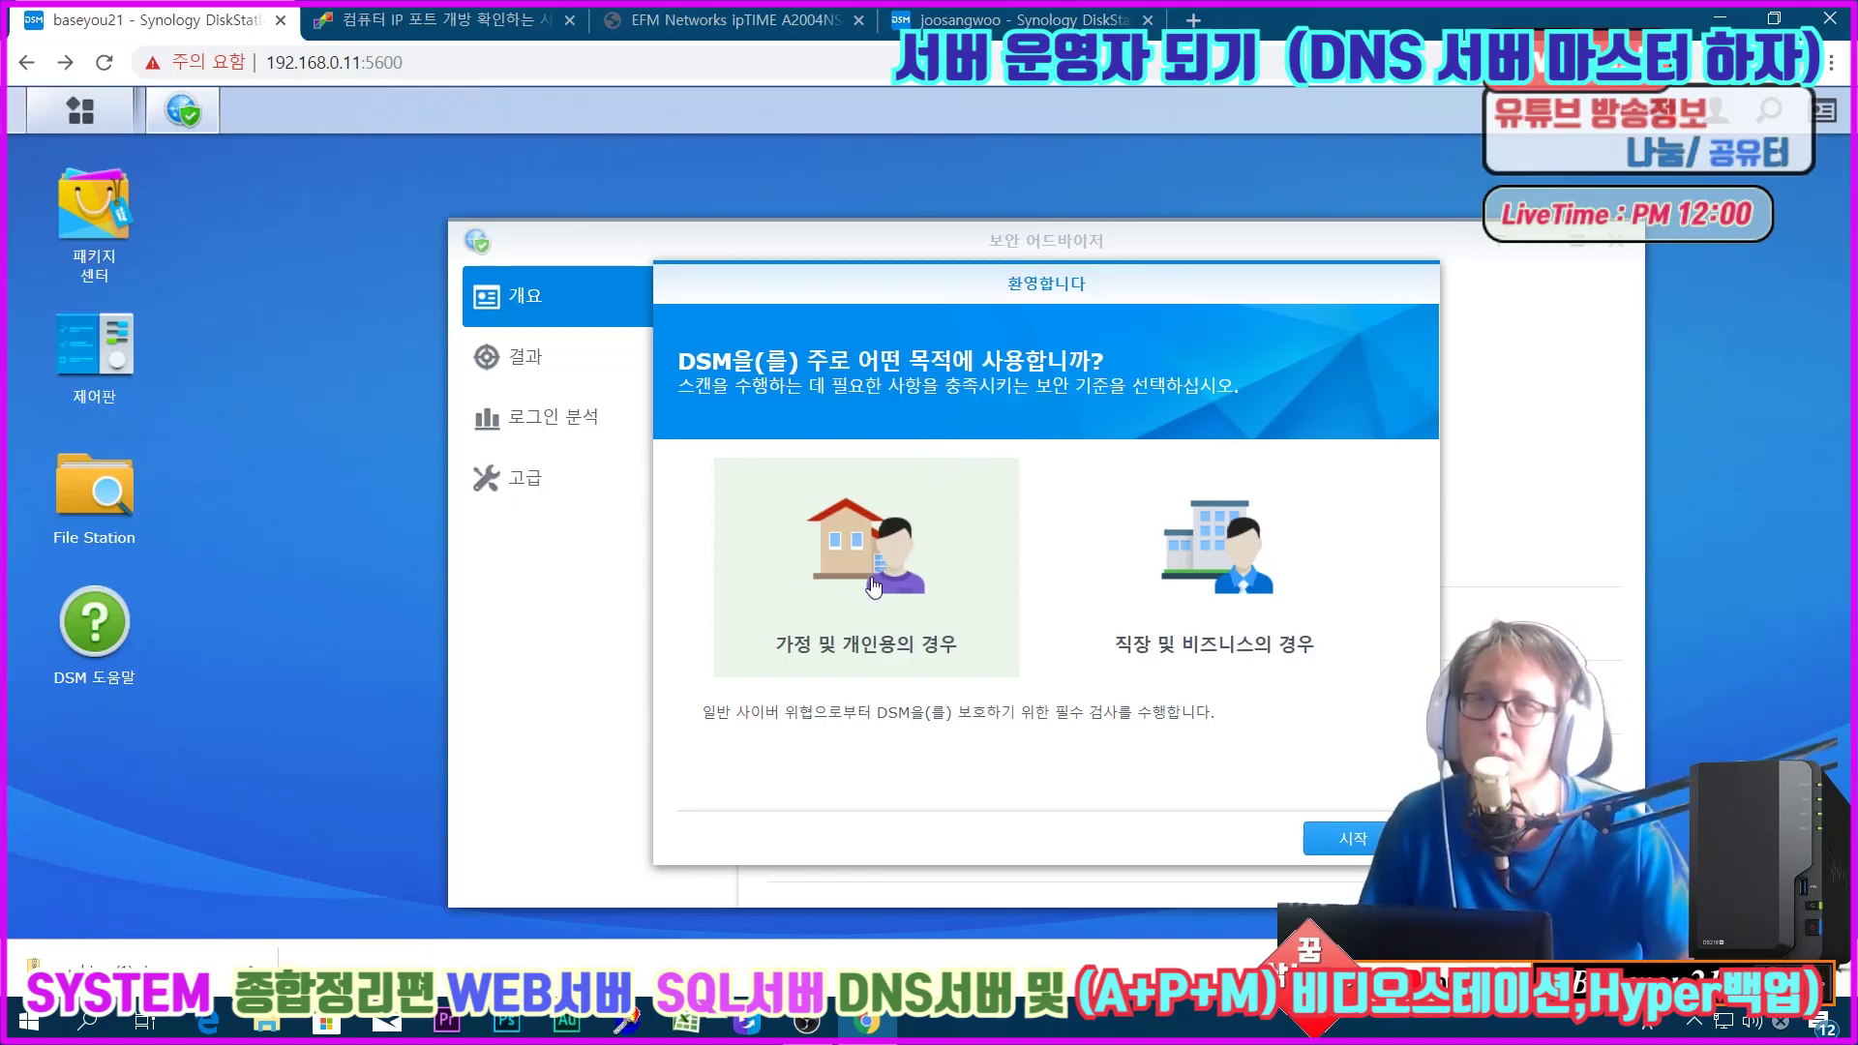
click(1256, 631)
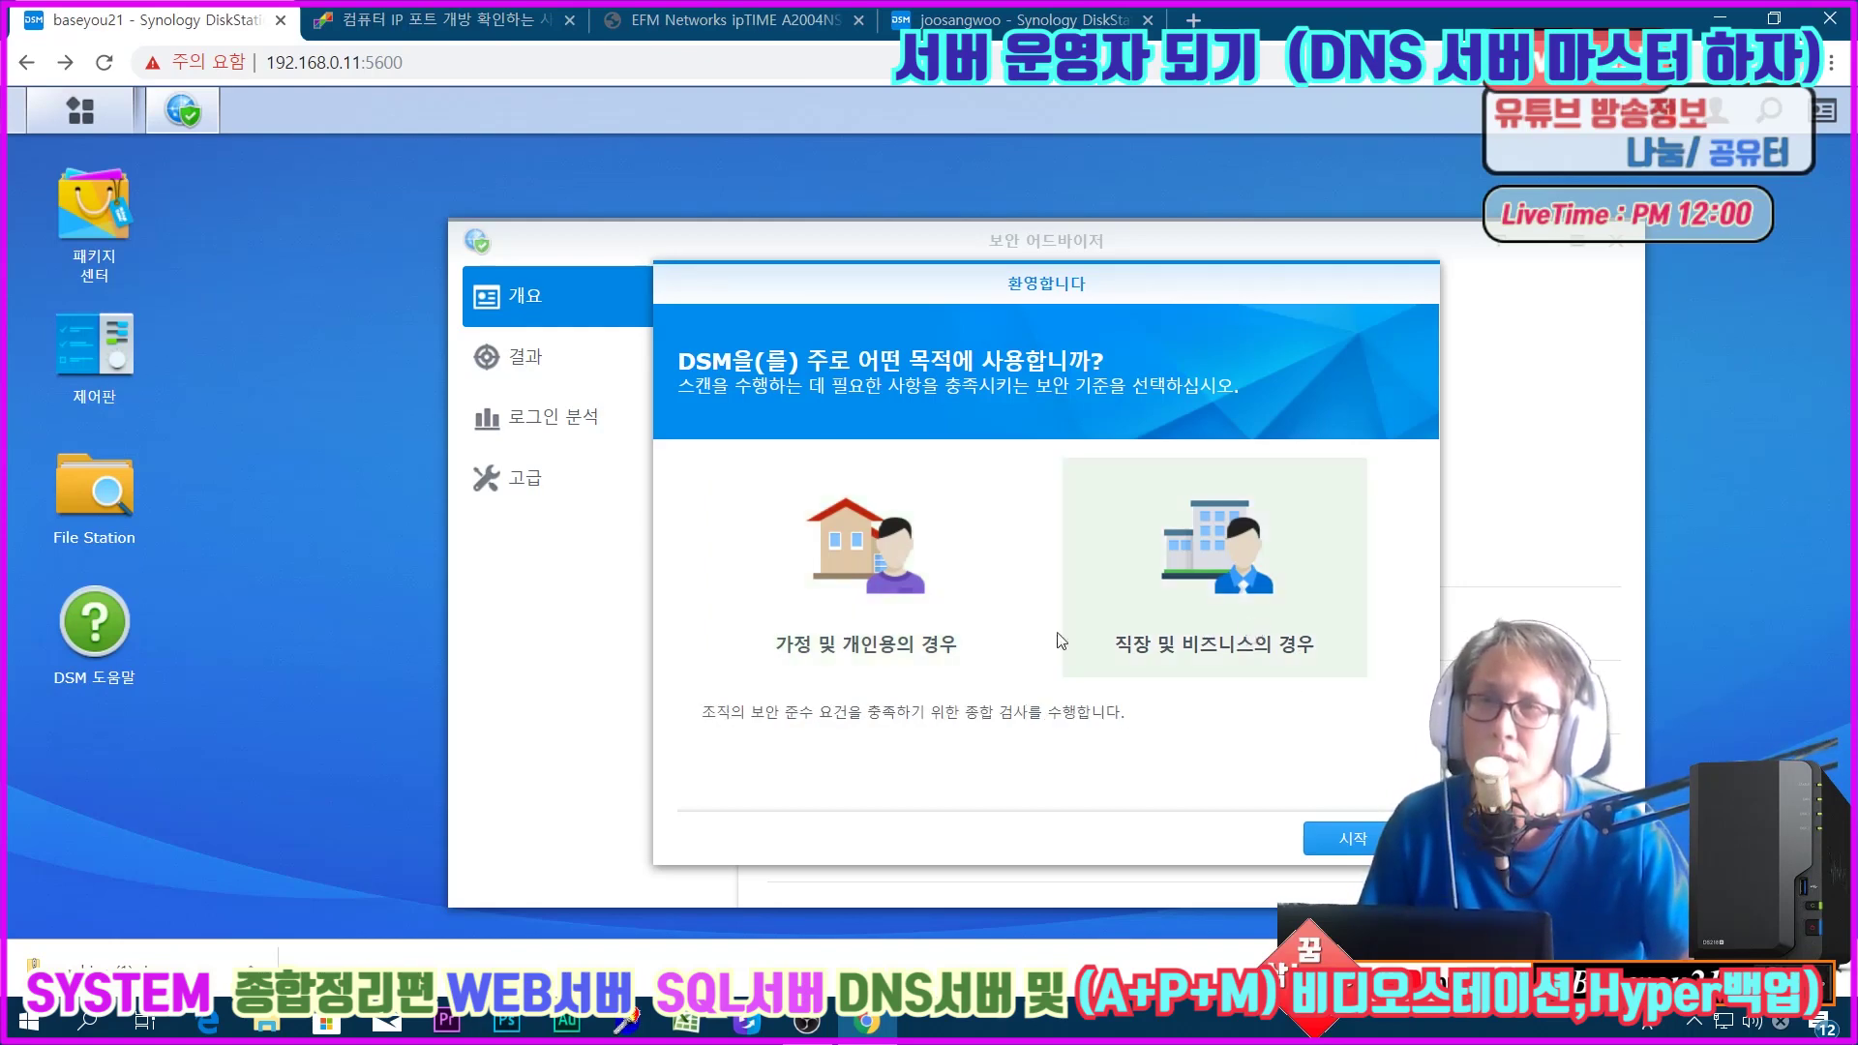
click(963, 634)
click(1196, 595)
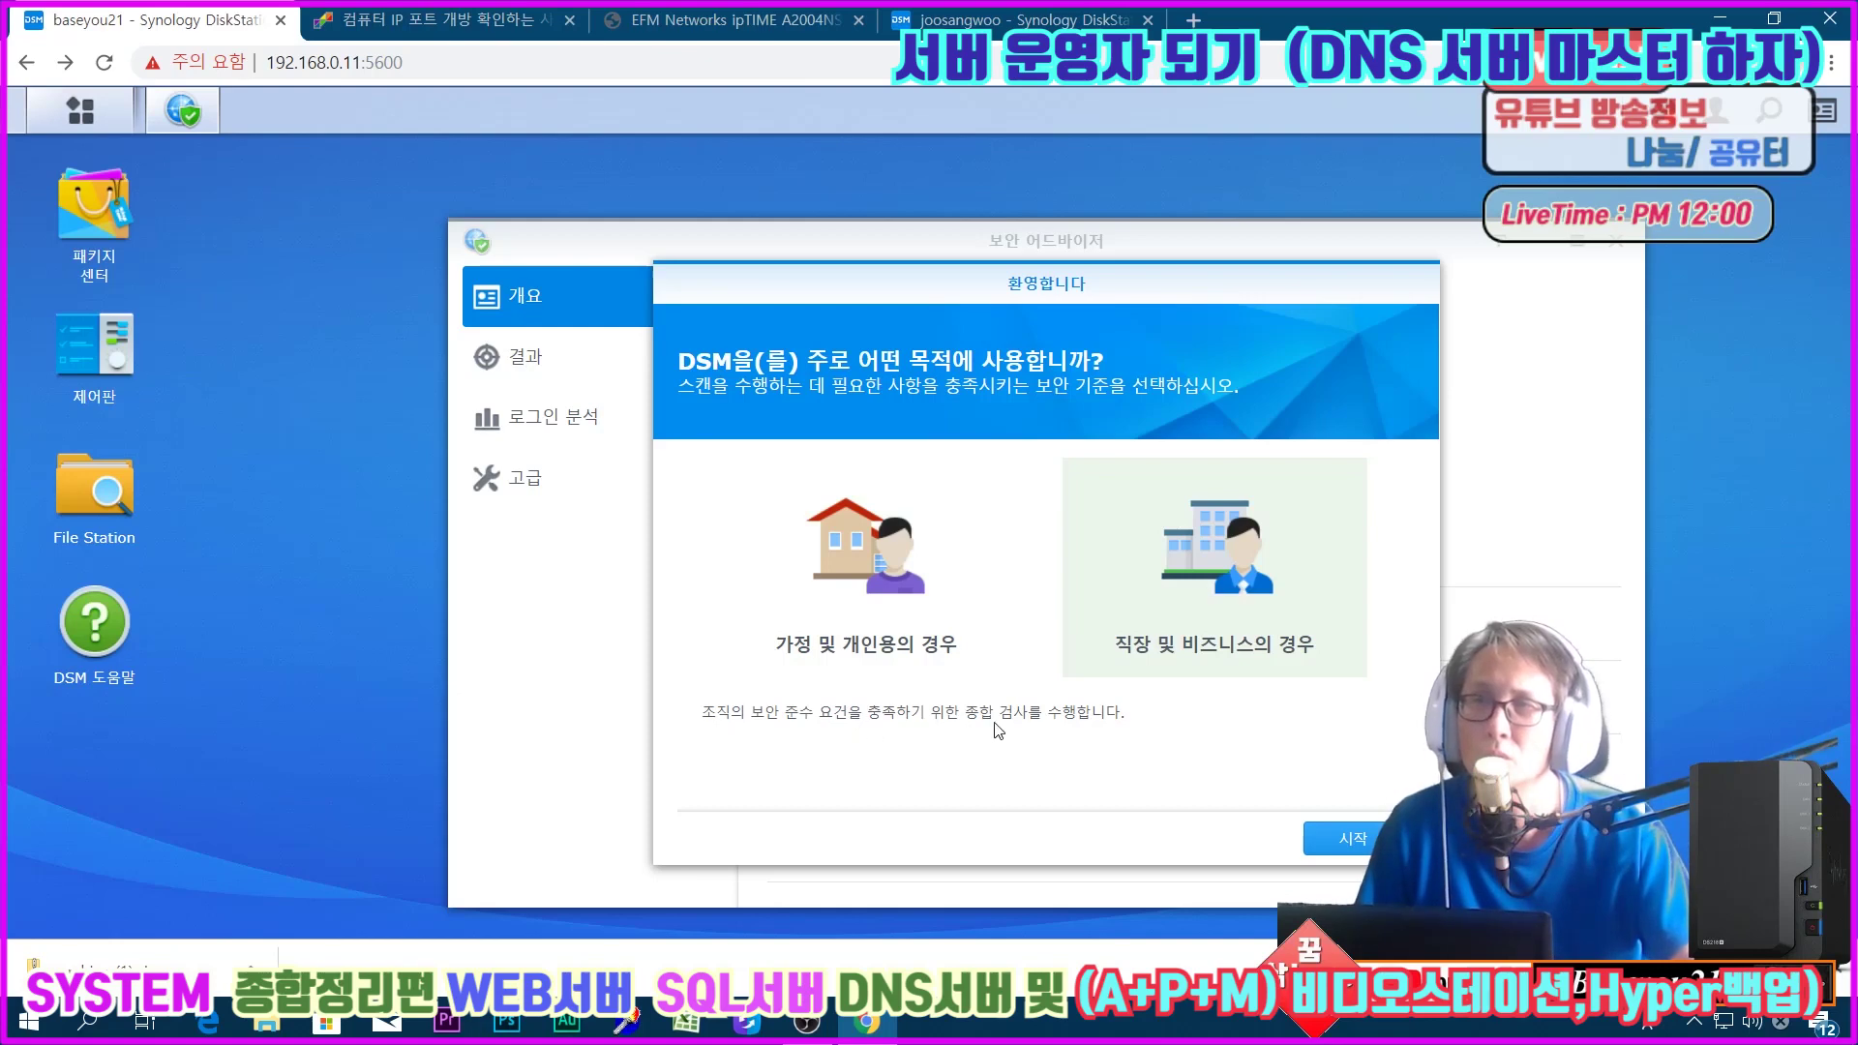
click(910, 651)
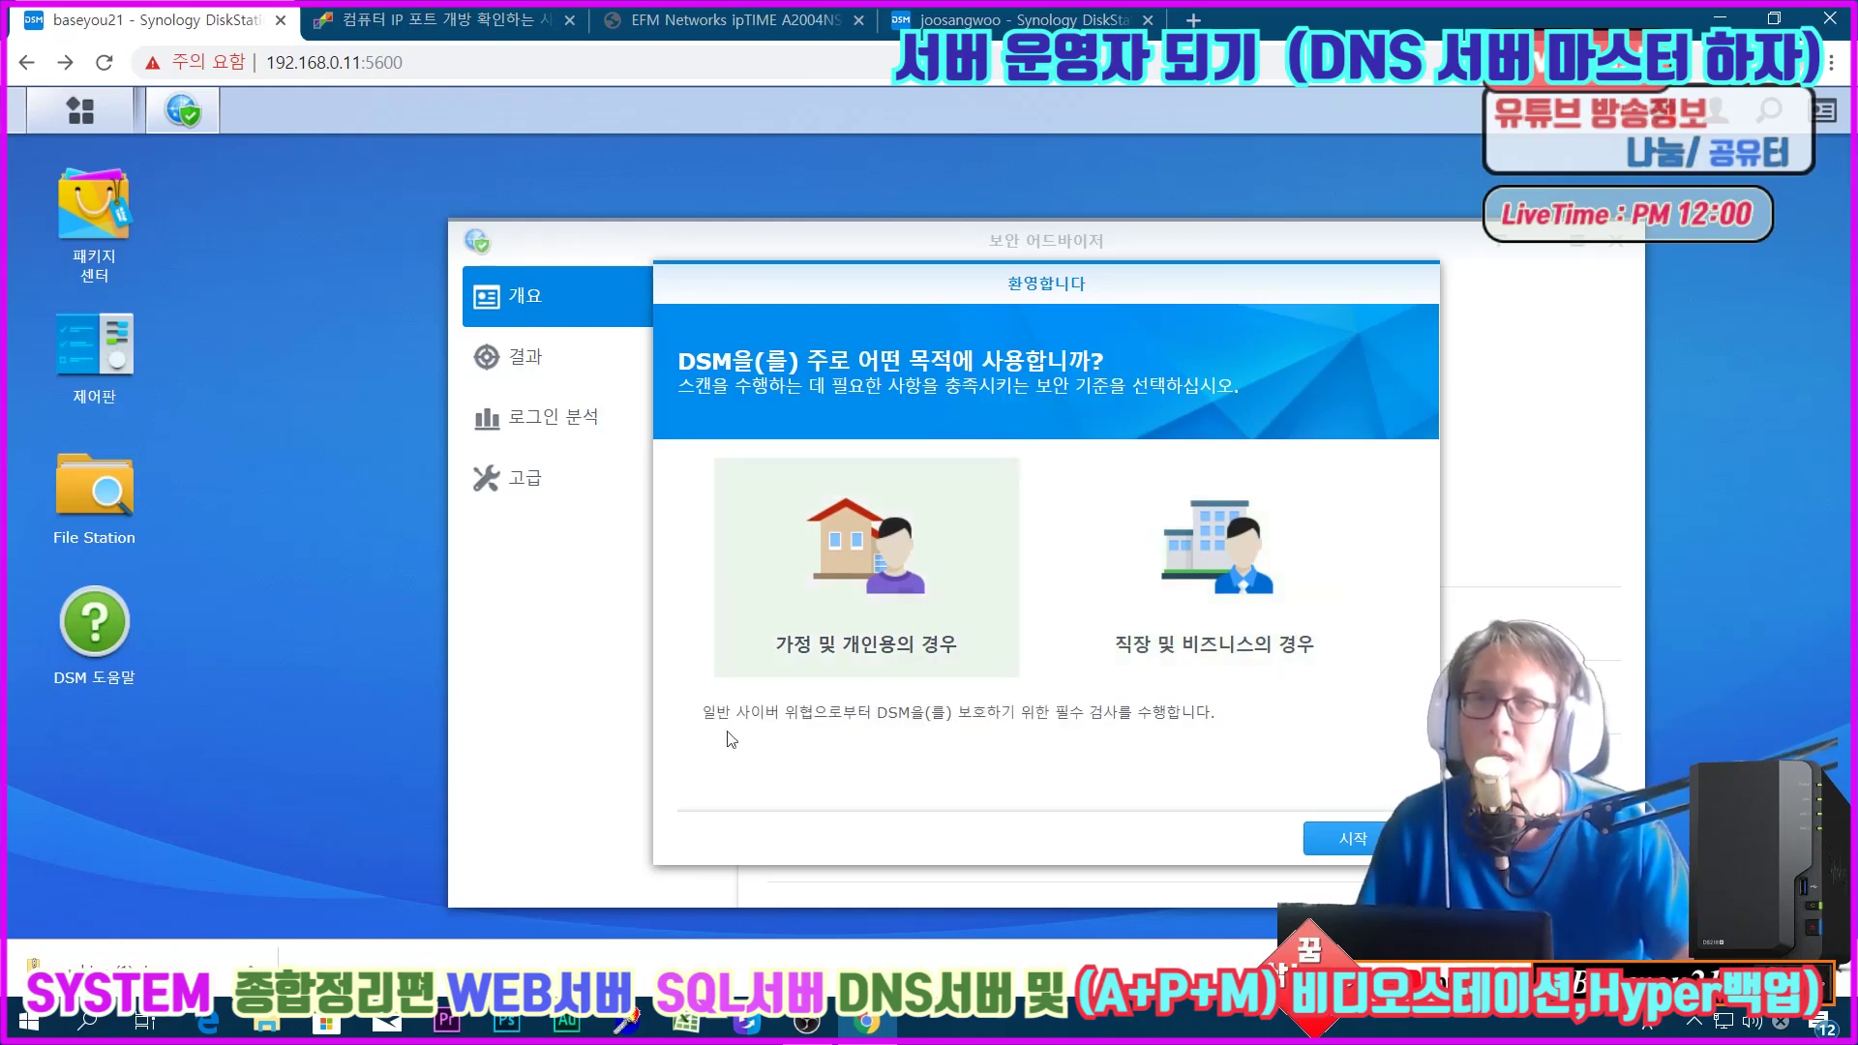
click(1167, 584)
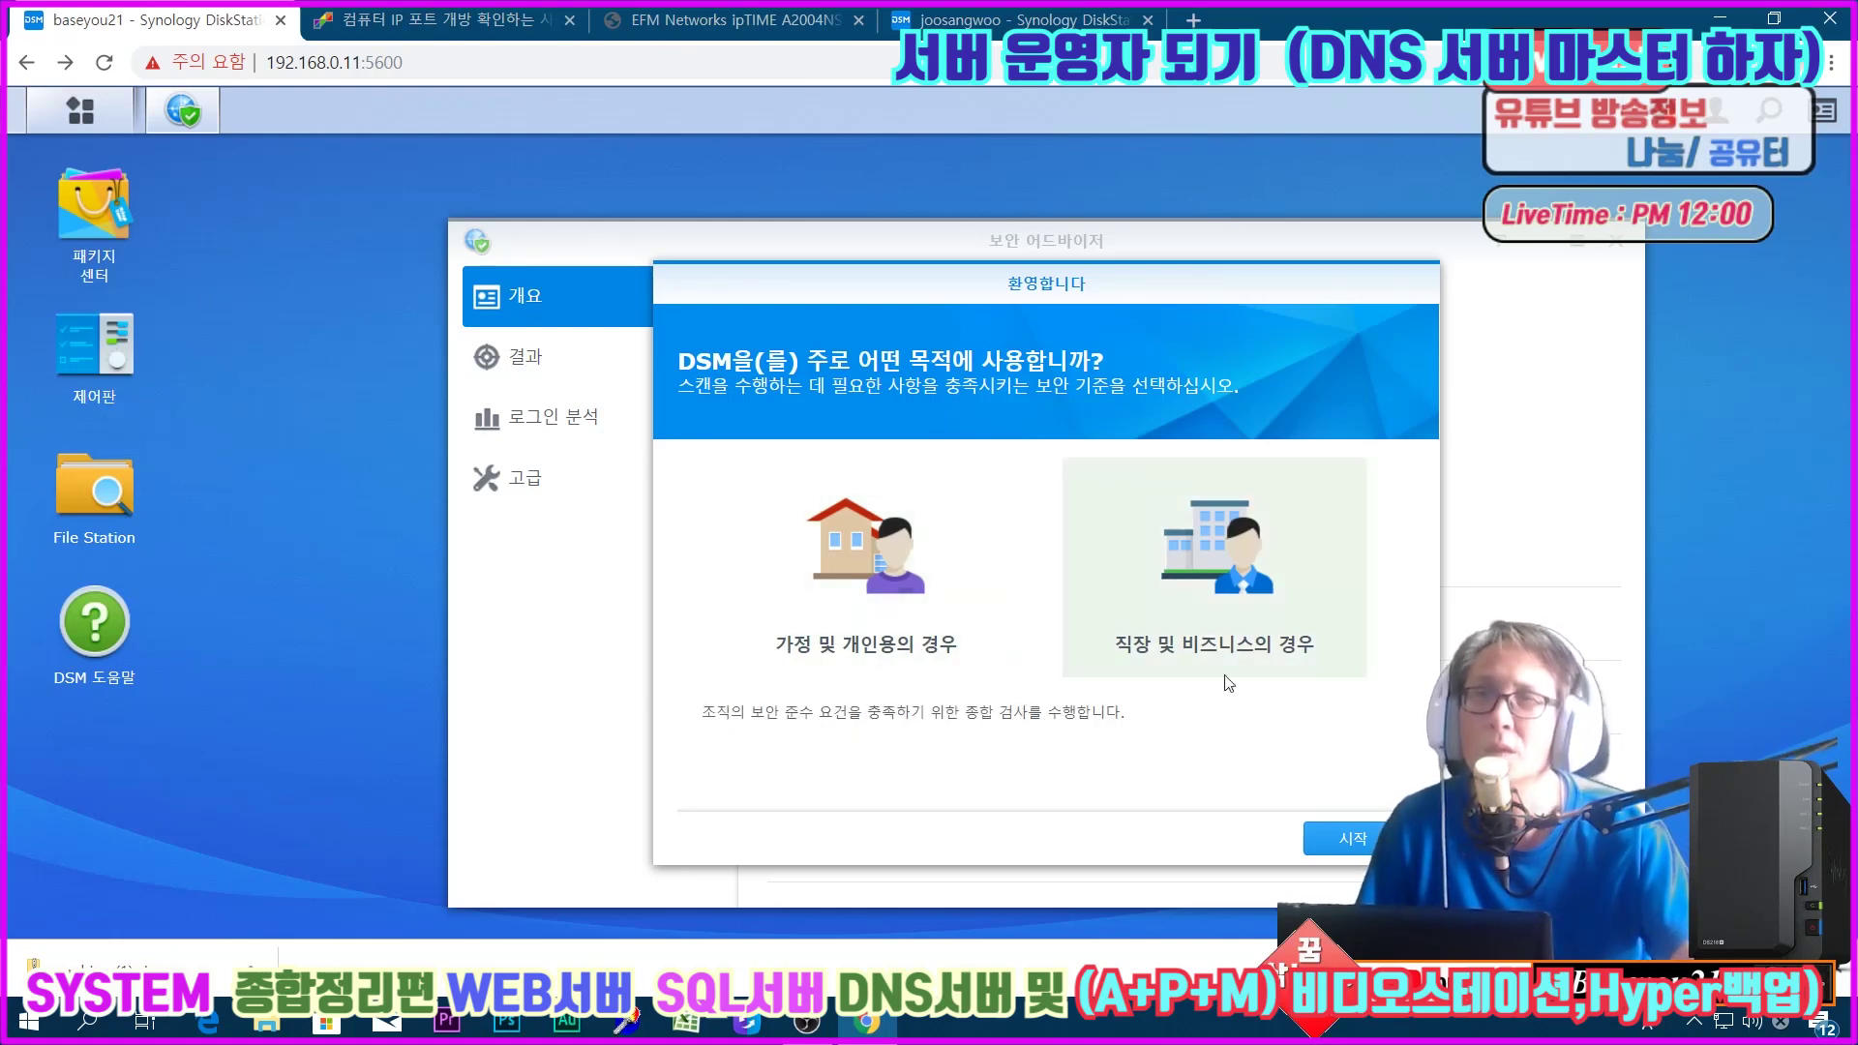
Step: Run the Security Advisor scan, dismissing the database update error, and wait for results
click(1353, 836)
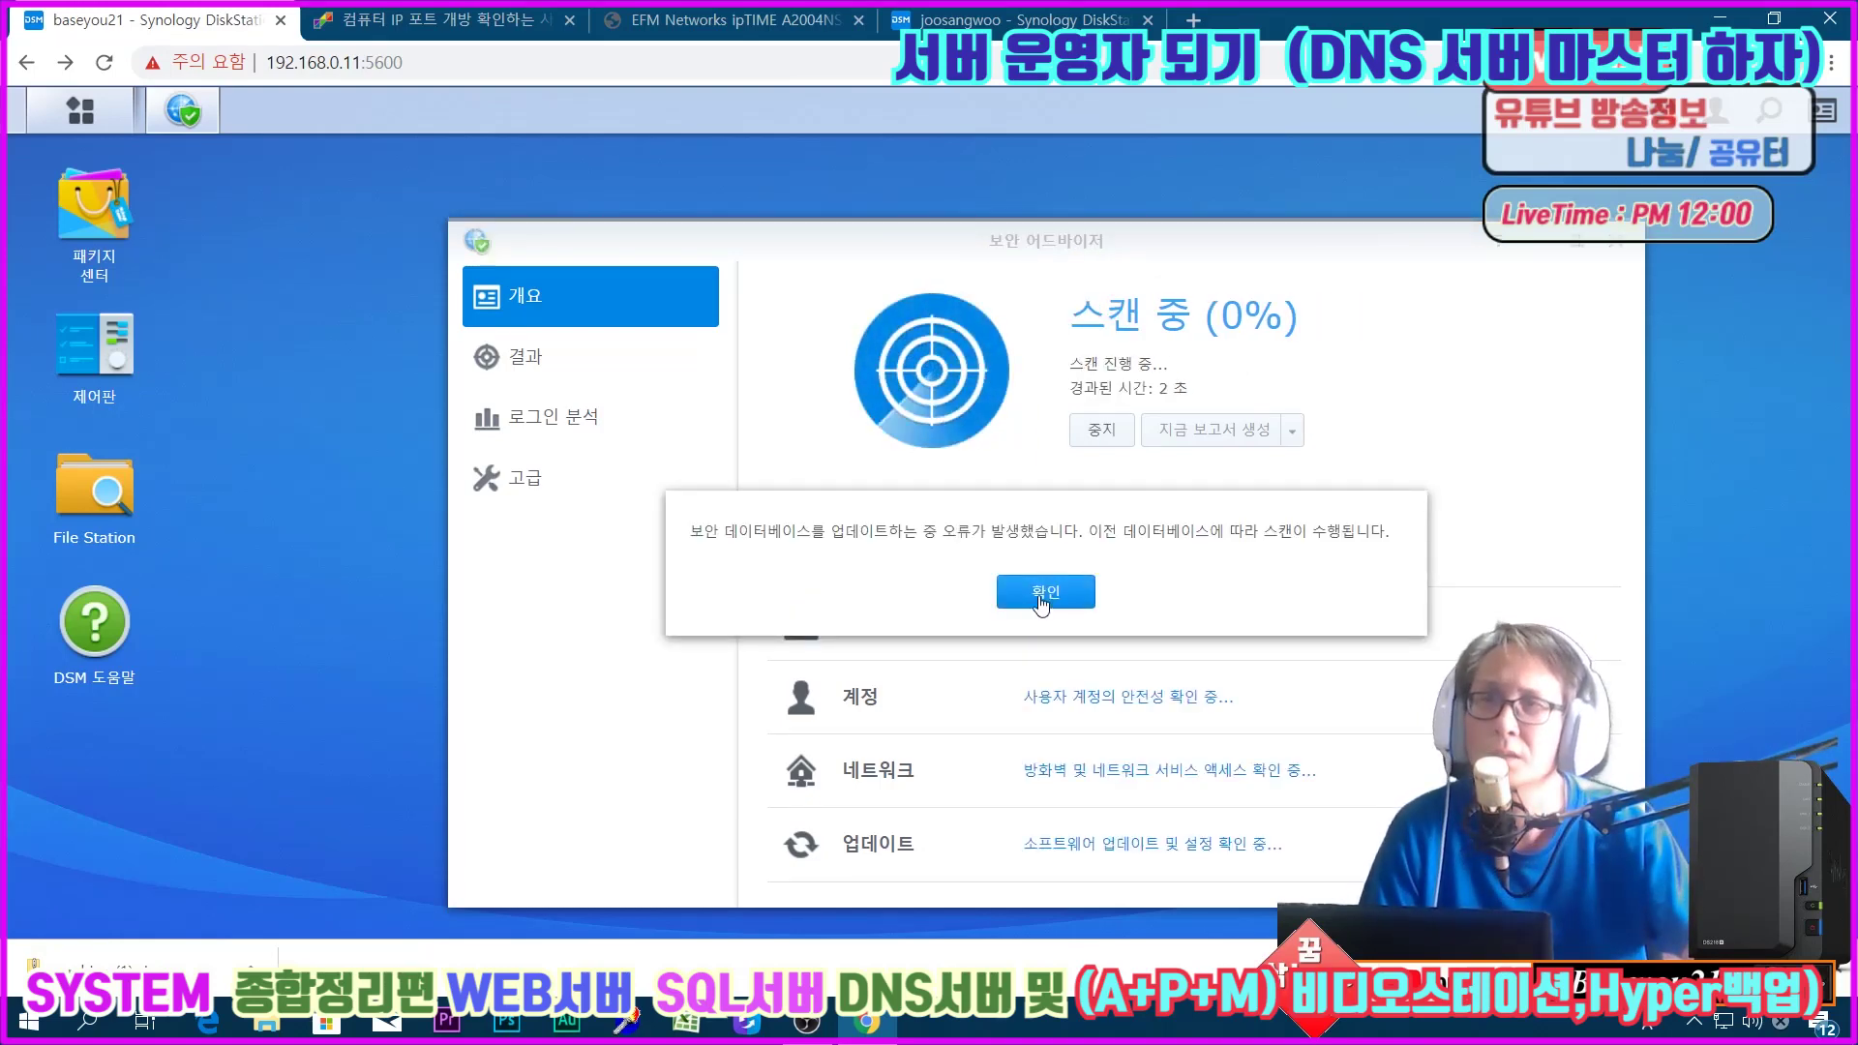
click(1042, 596)
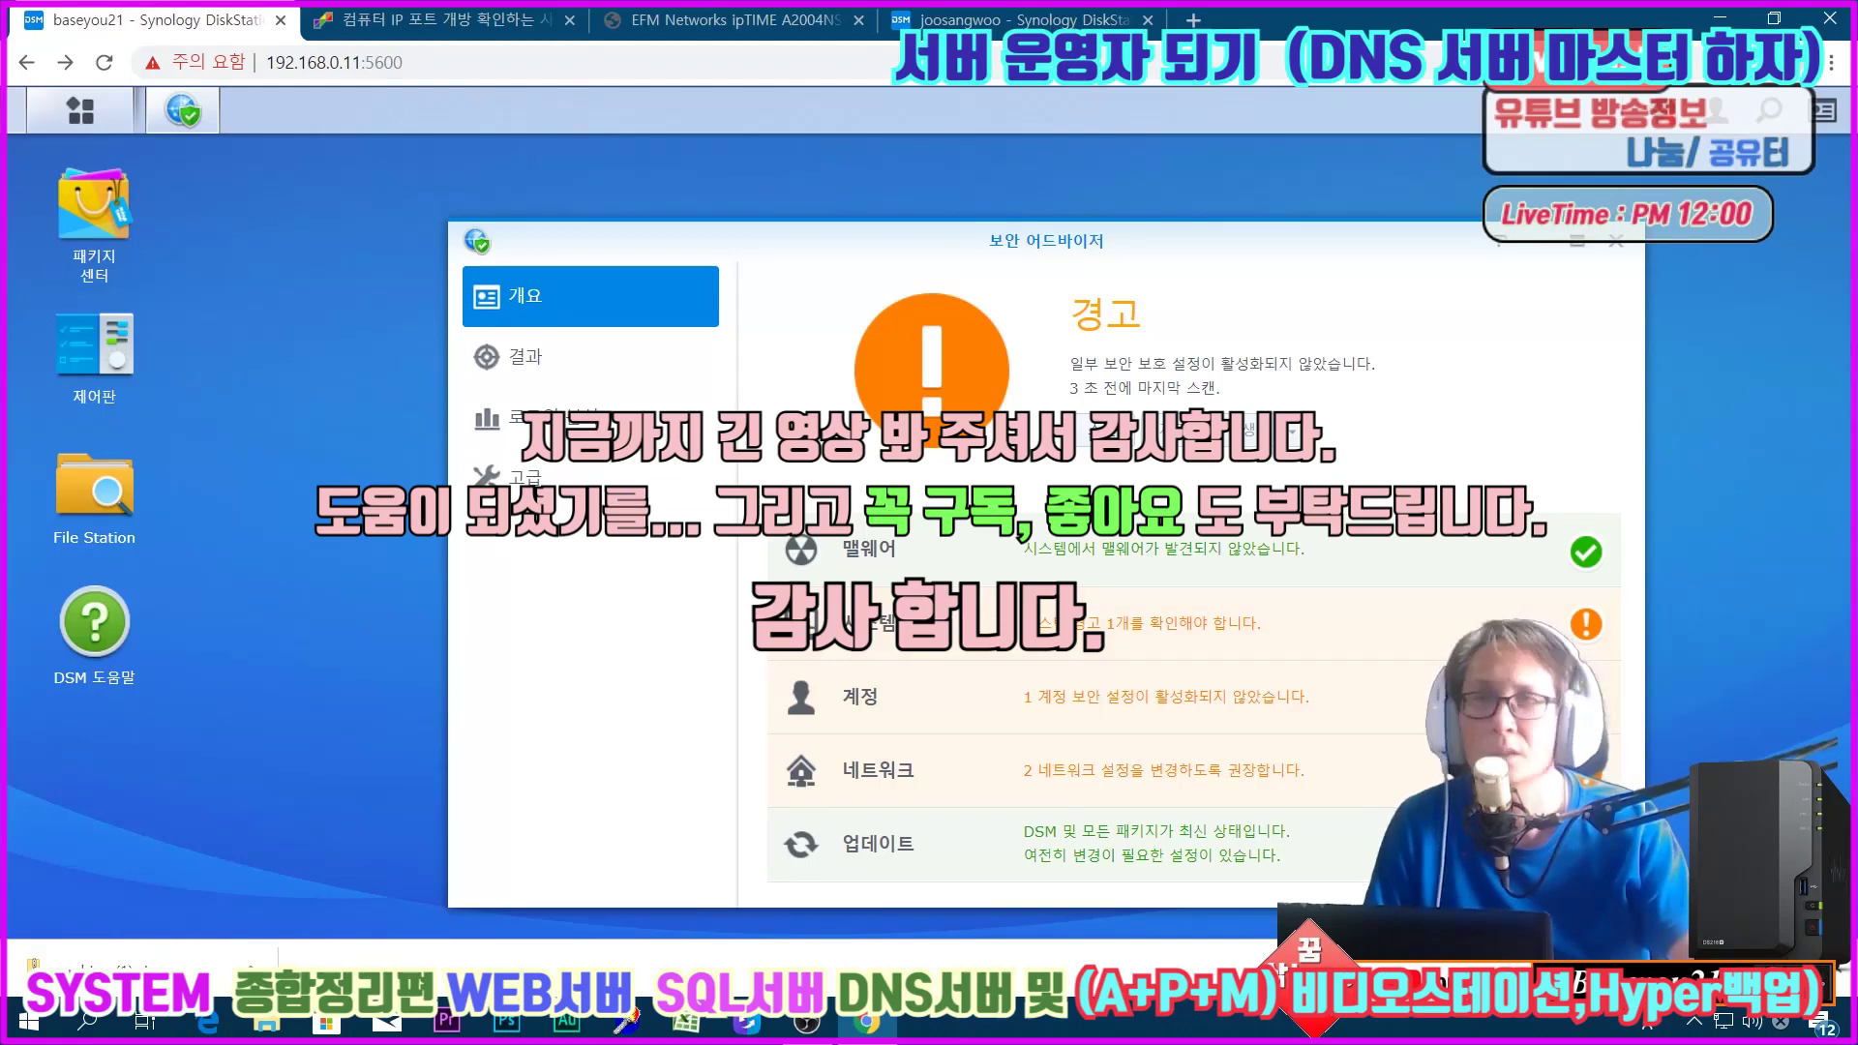
click(1706, 1035)
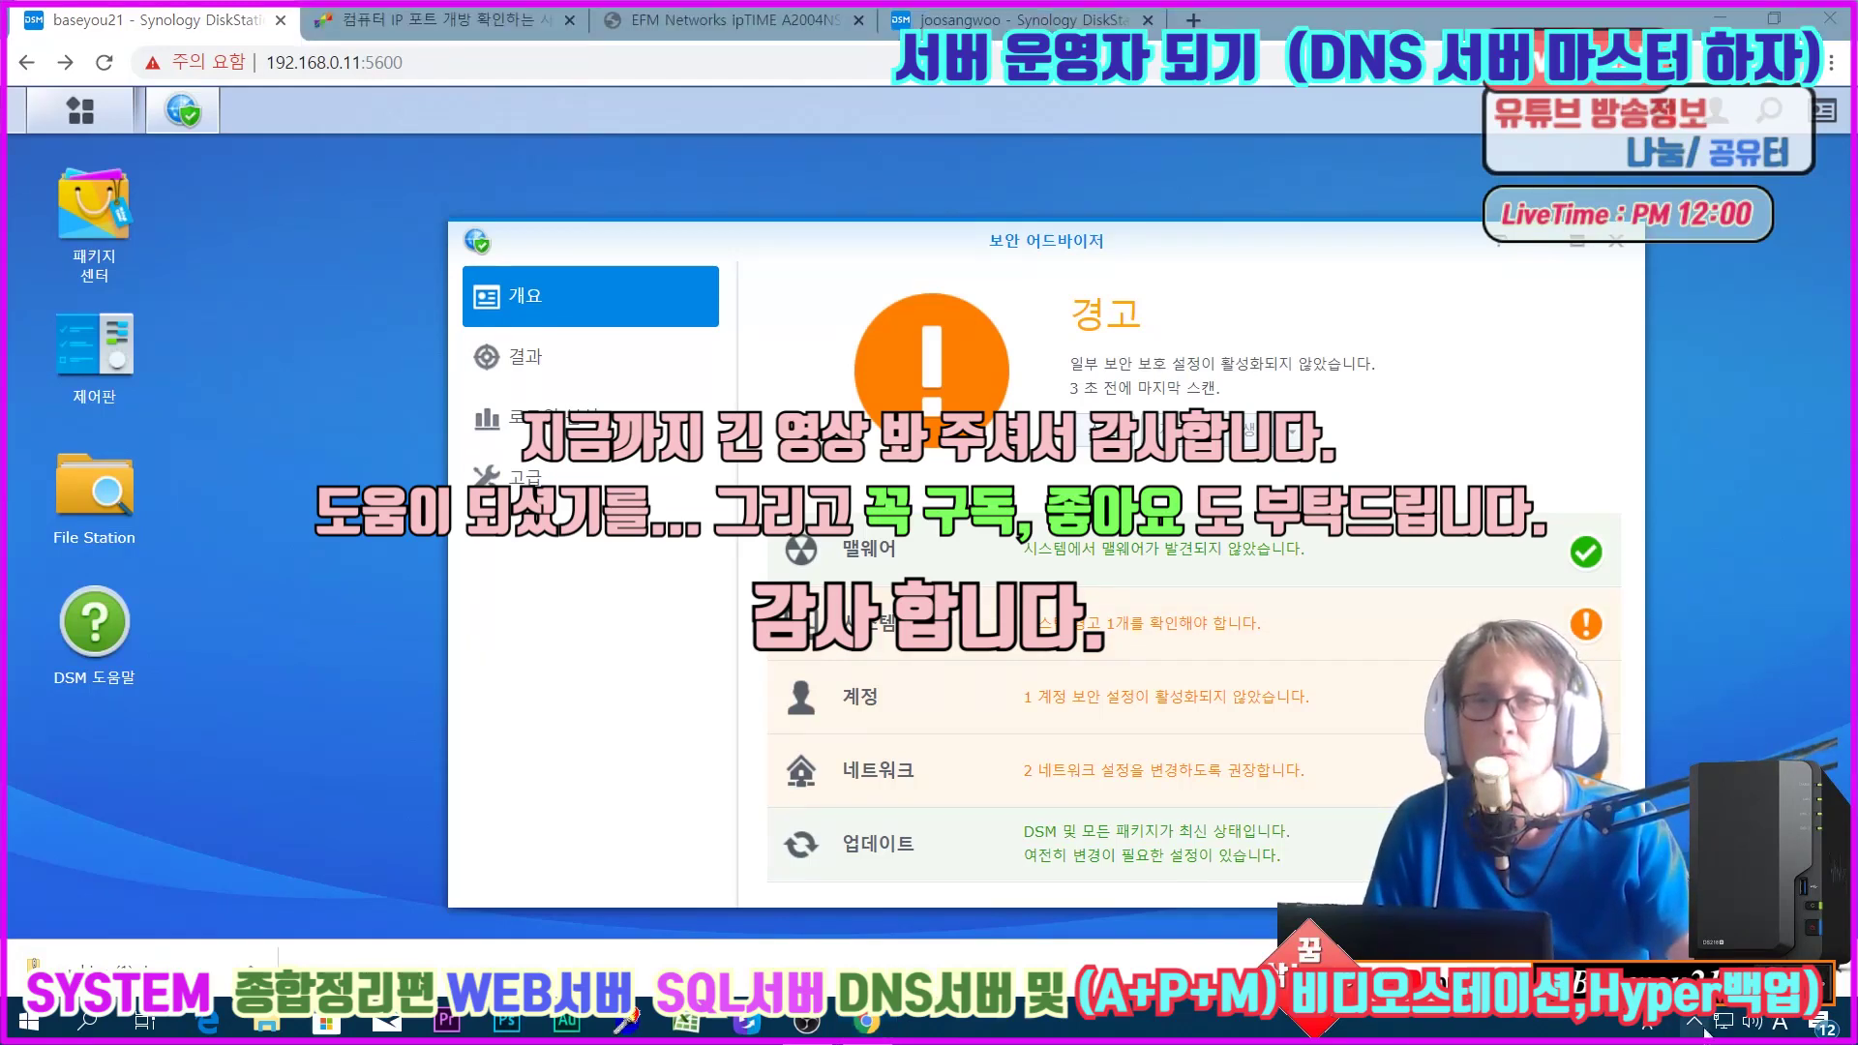